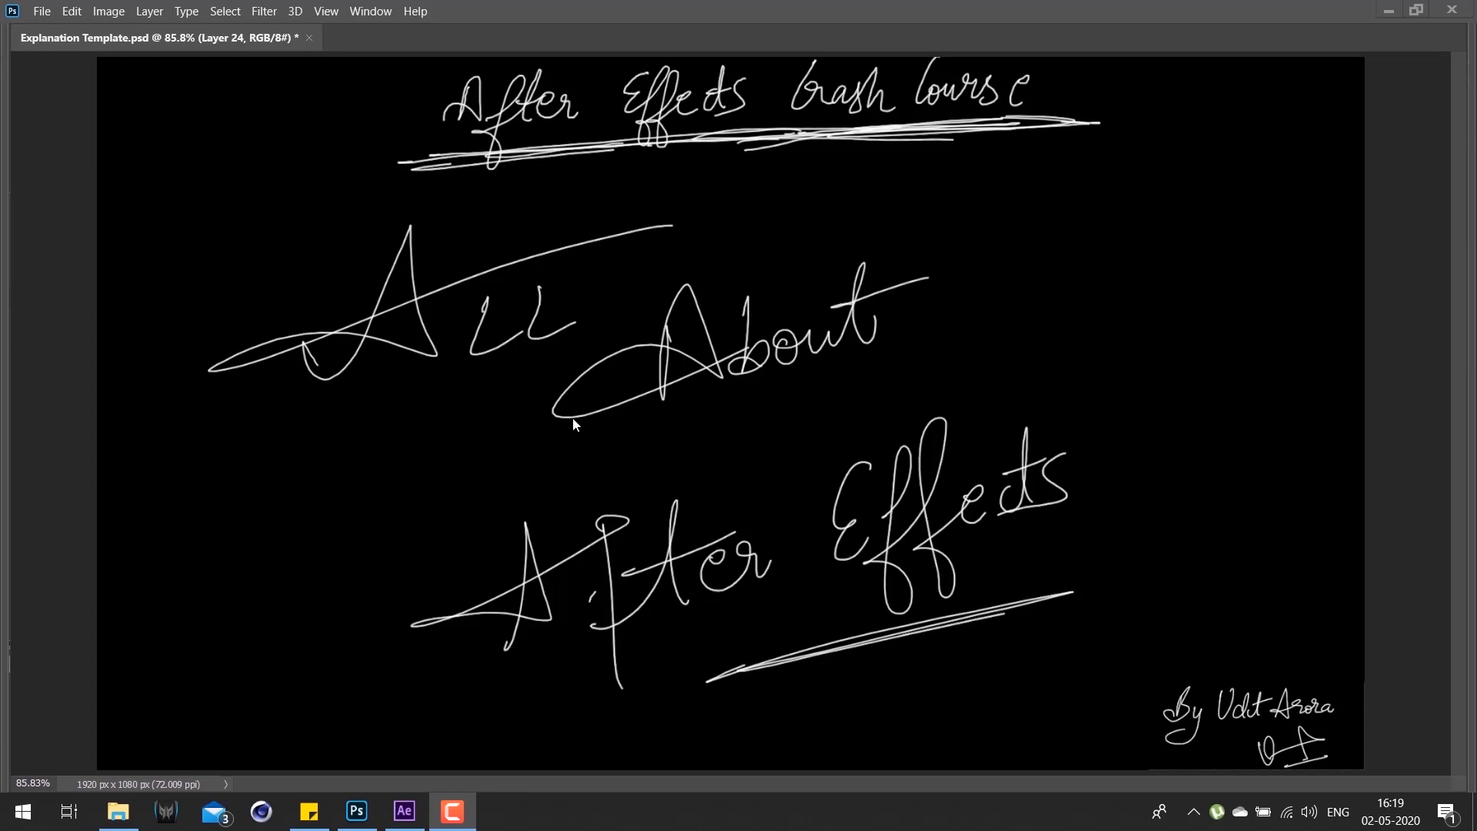
Step: Hide Layer 3 and make Layer 23 and Layer 24 in the "3_Create Slideshow by images" group visible
{"action": "left_click", "coordinate": [1109, 340]}
{"action": "key", "text": "Tab"}
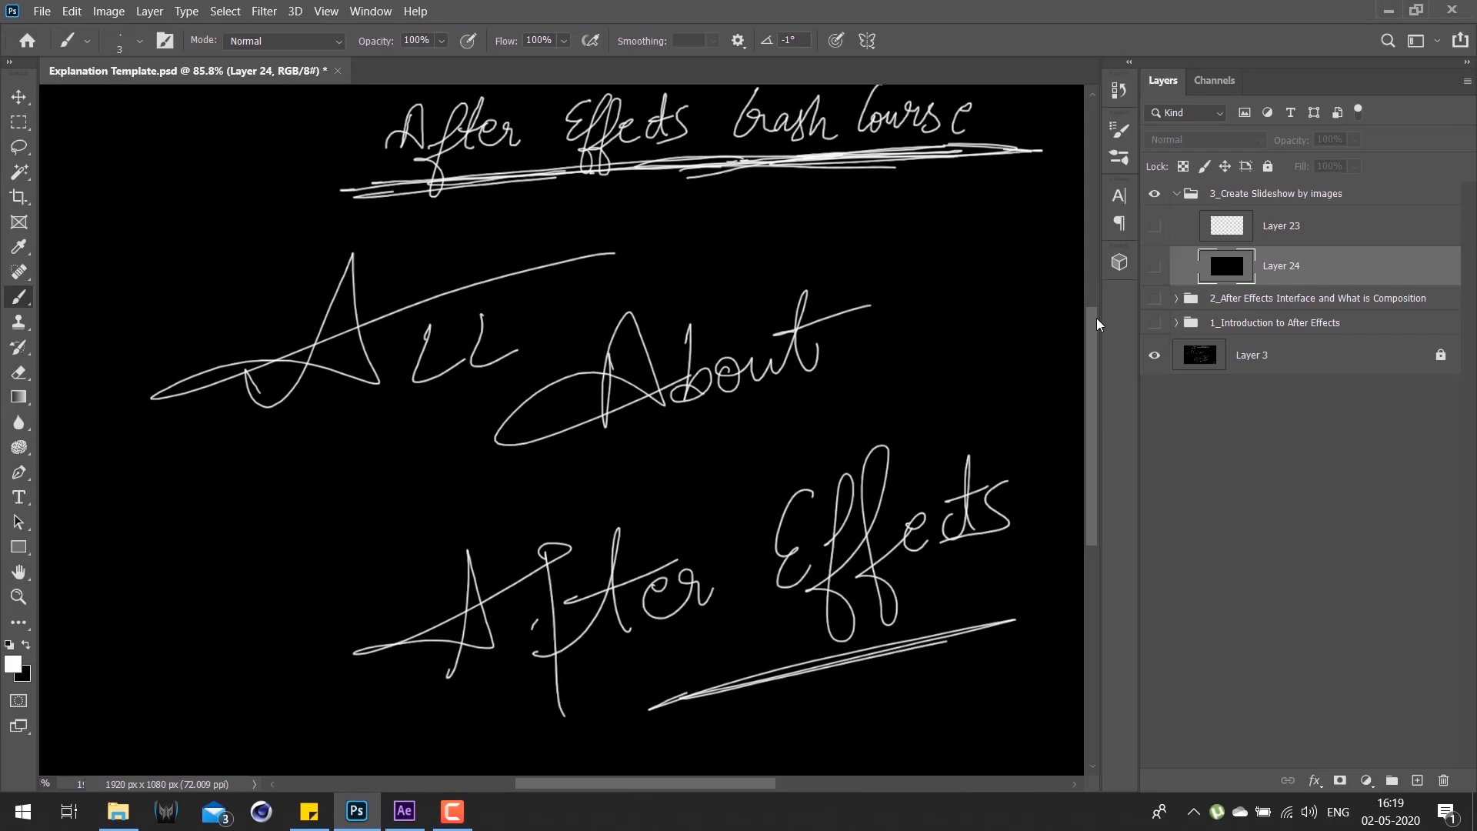
{"action": "left_click", "coordinate": [1155, 355]}
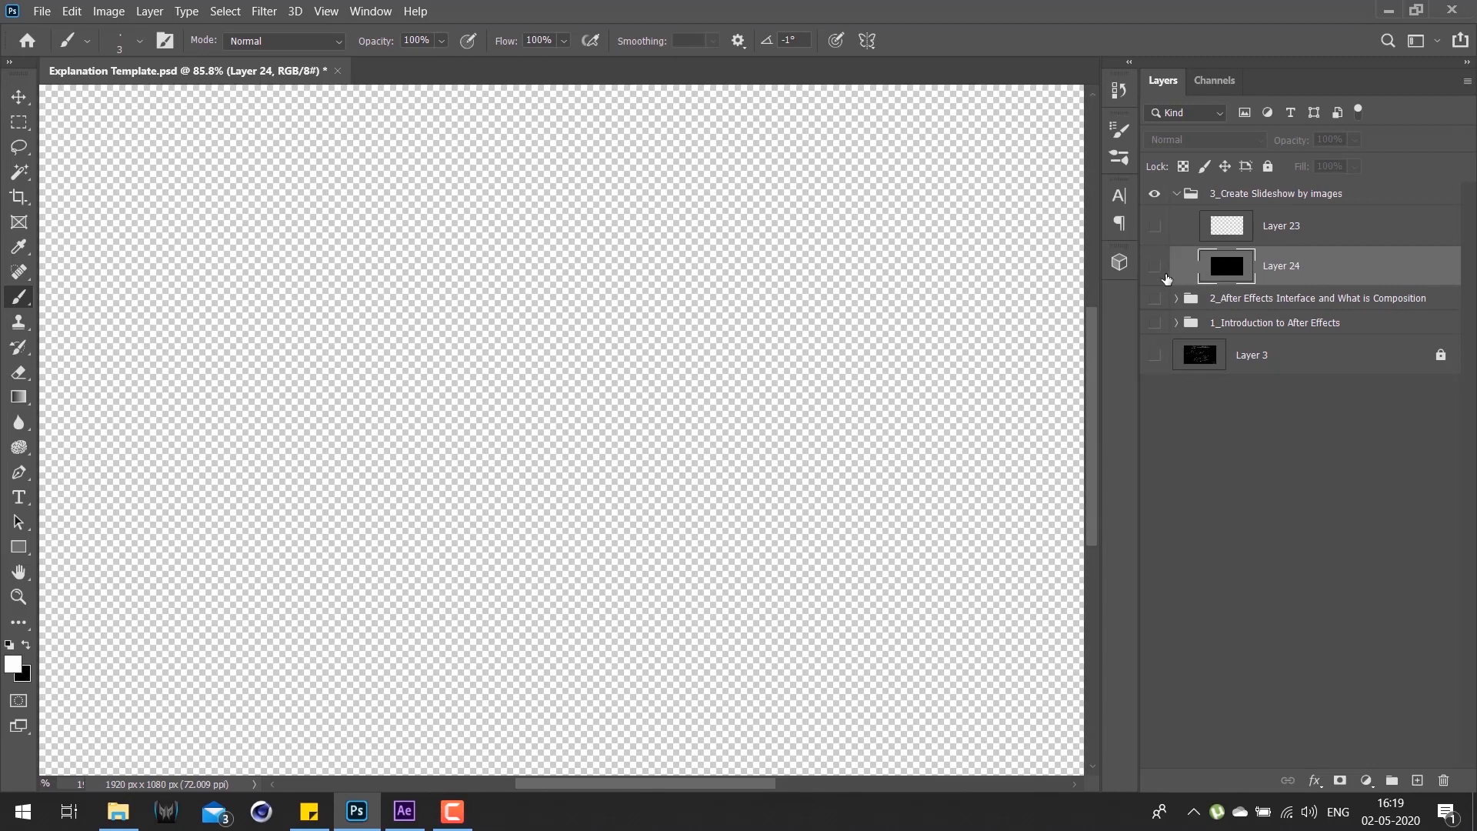
{"action": "left_click", "coordinate": [1154, 225]}
{"action": "left_click", "coordinate": [1154, 266]}
{"action": "key", "text": "Tab"}
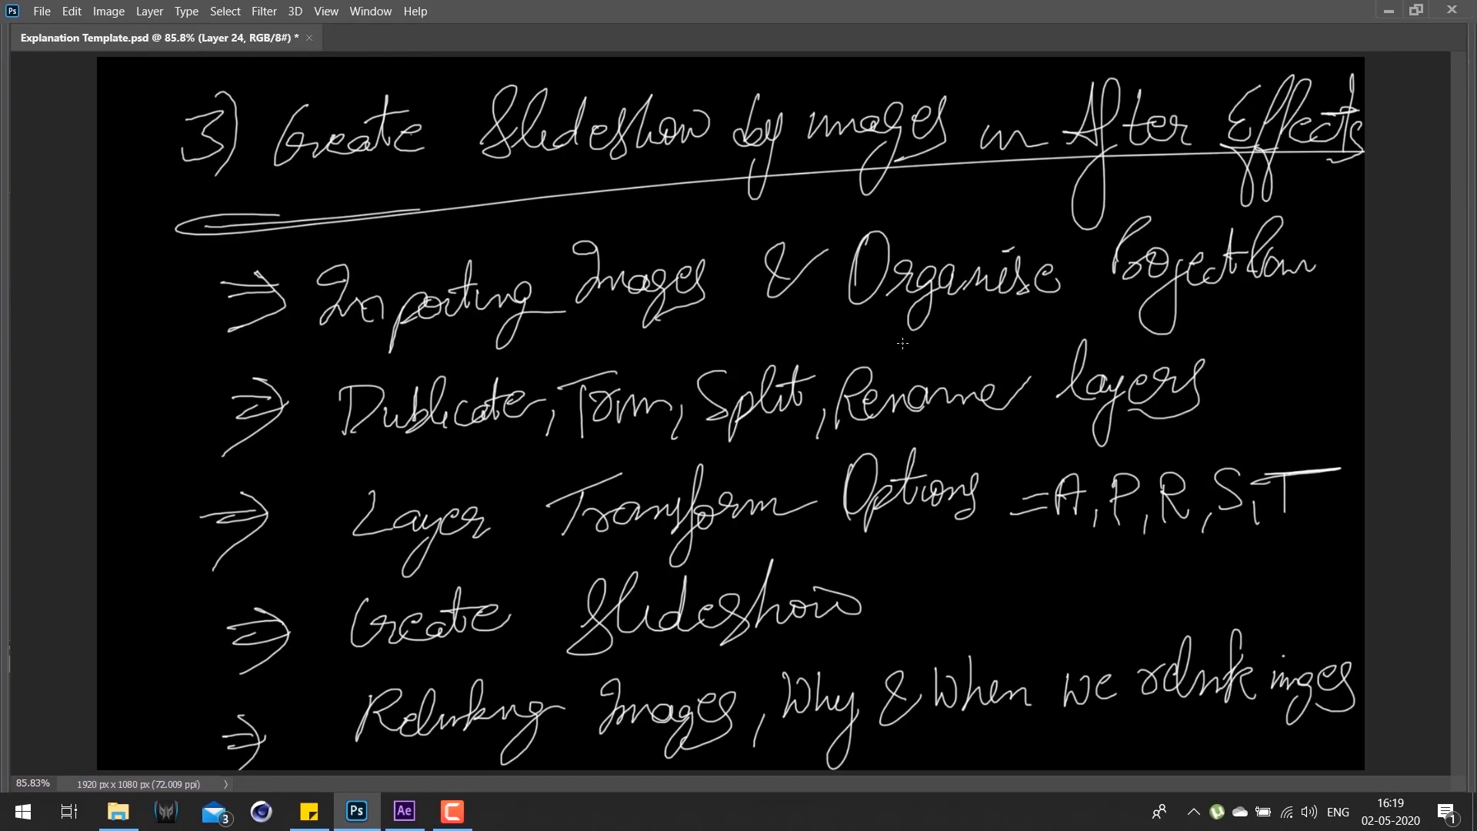
{"action": "key", "text": "ctrl+minus"}
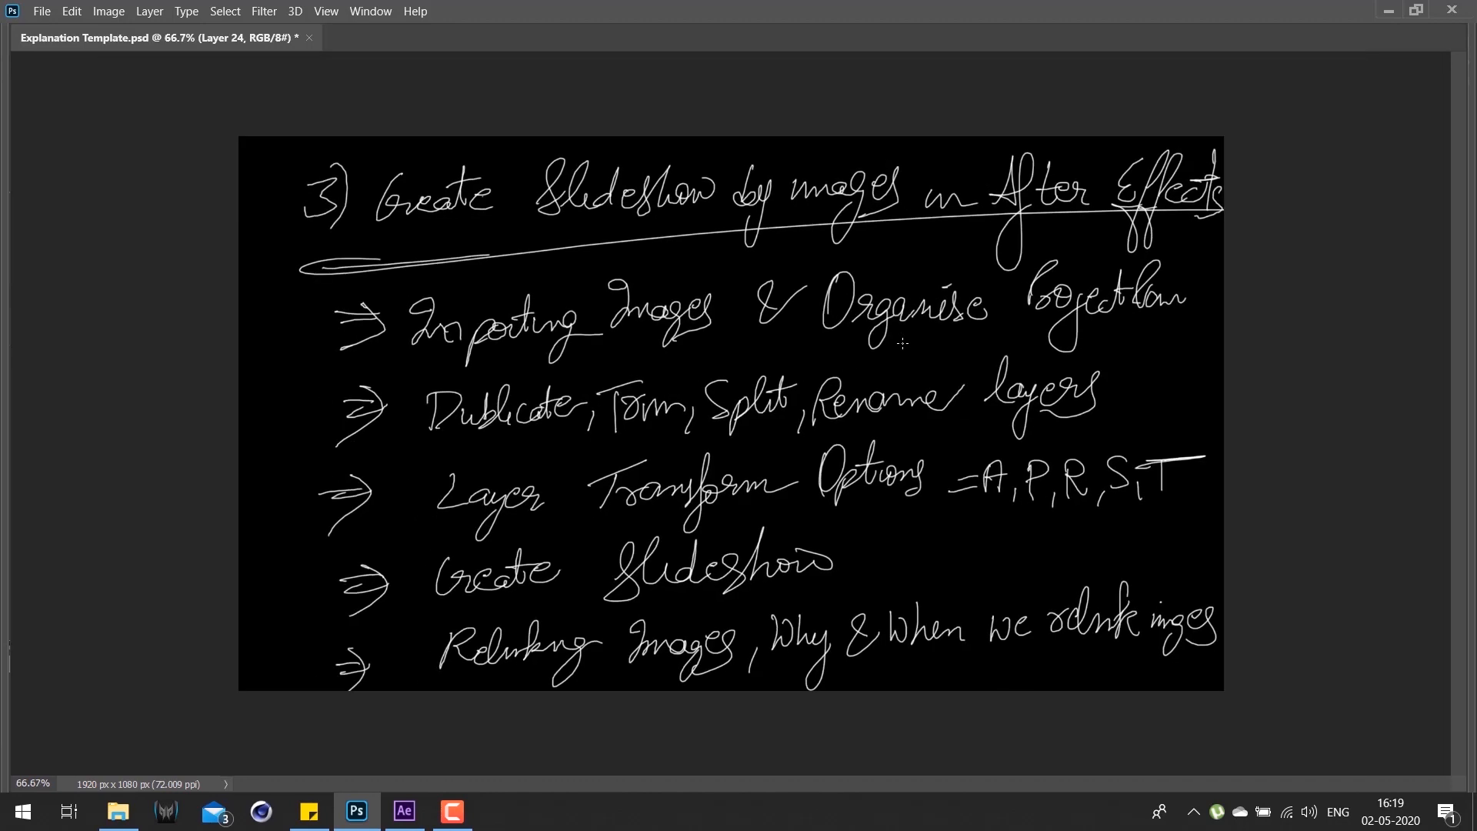
{"action": "key", "text": "ctrl+0"}
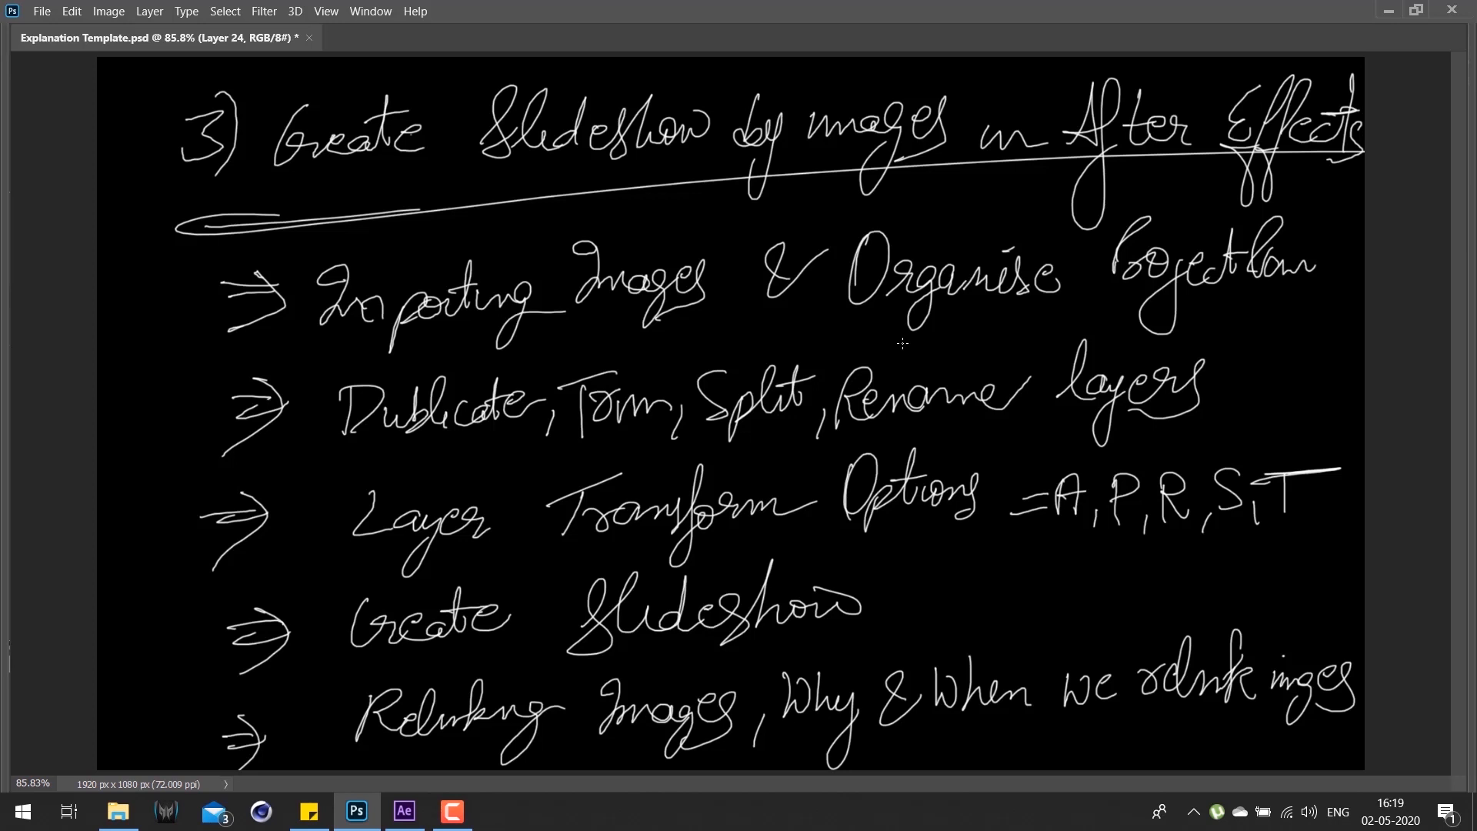
Step: Underline the word "Organise" in the first bullet with a short brush stroke on Layer 24
{"action": "left_click_drag", "start_coordinate": [852, 326], "coordinate": [904, 323]}
{"action": "key", "text": "Tab"}
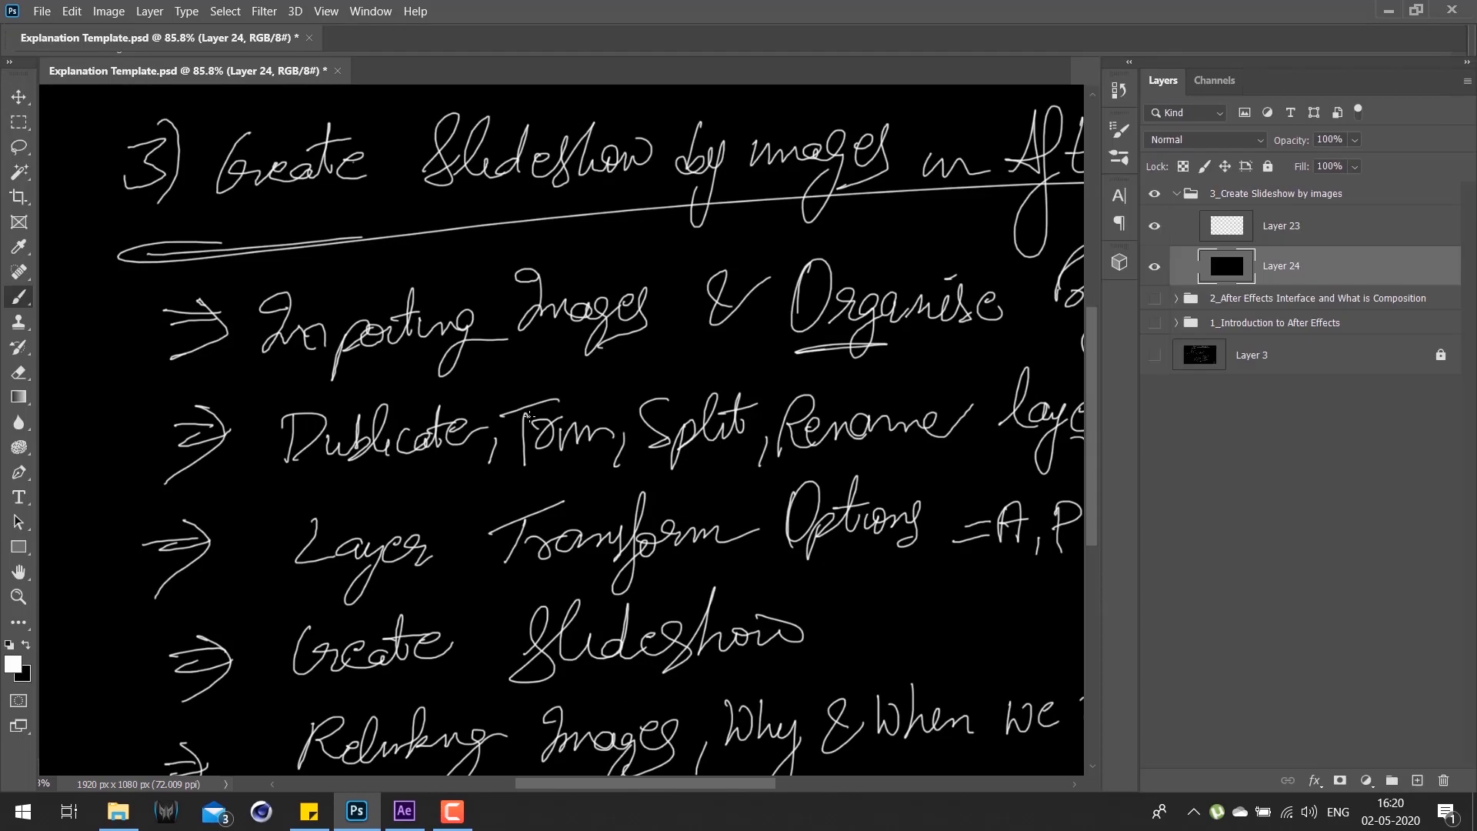
{"action": "key", "text": "ctrl+0"}
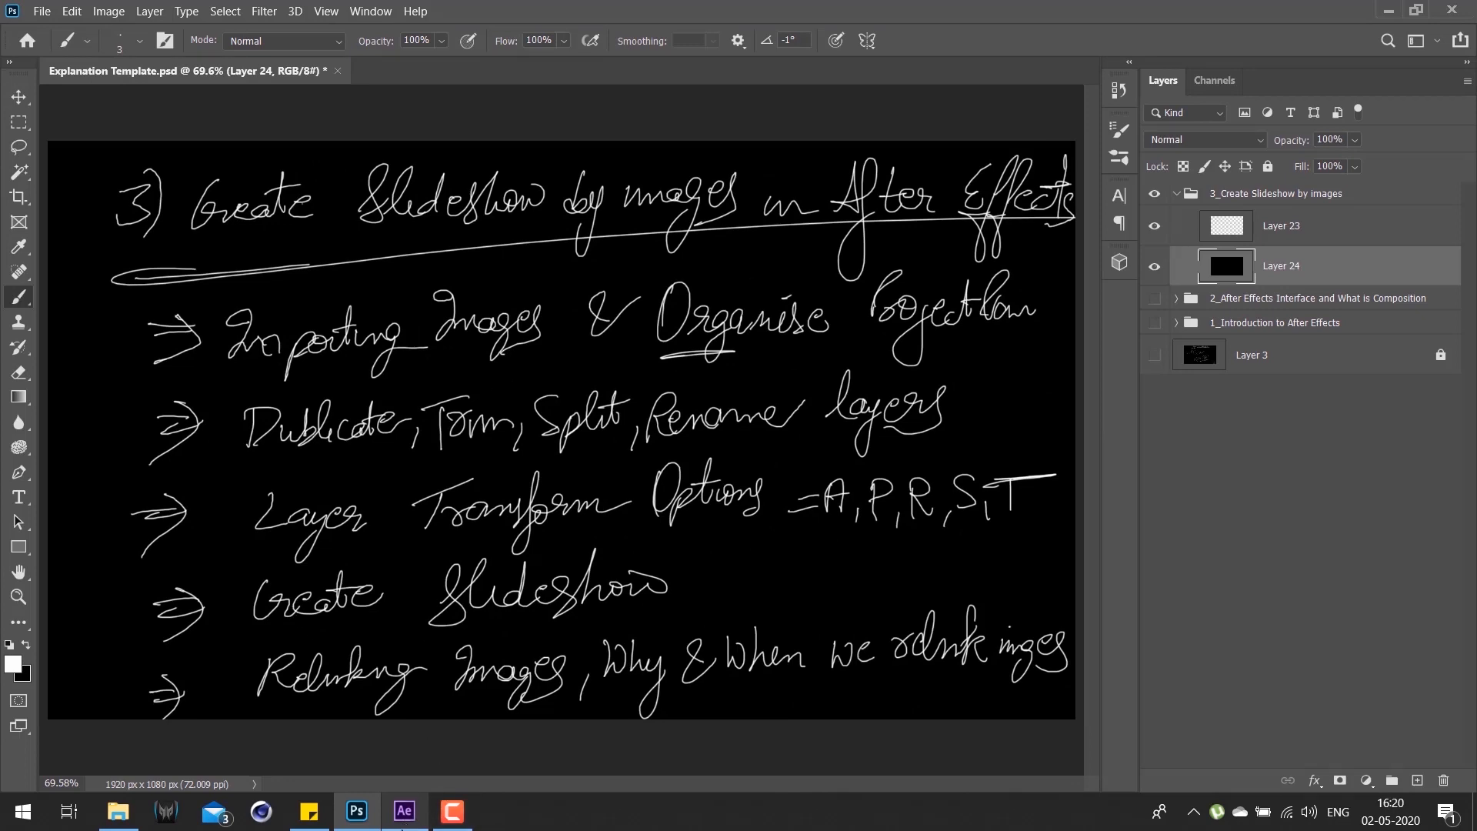
Step: Switch to After Effects and start a new project
{"action": "left_click", "coordinate": [404, 817]}
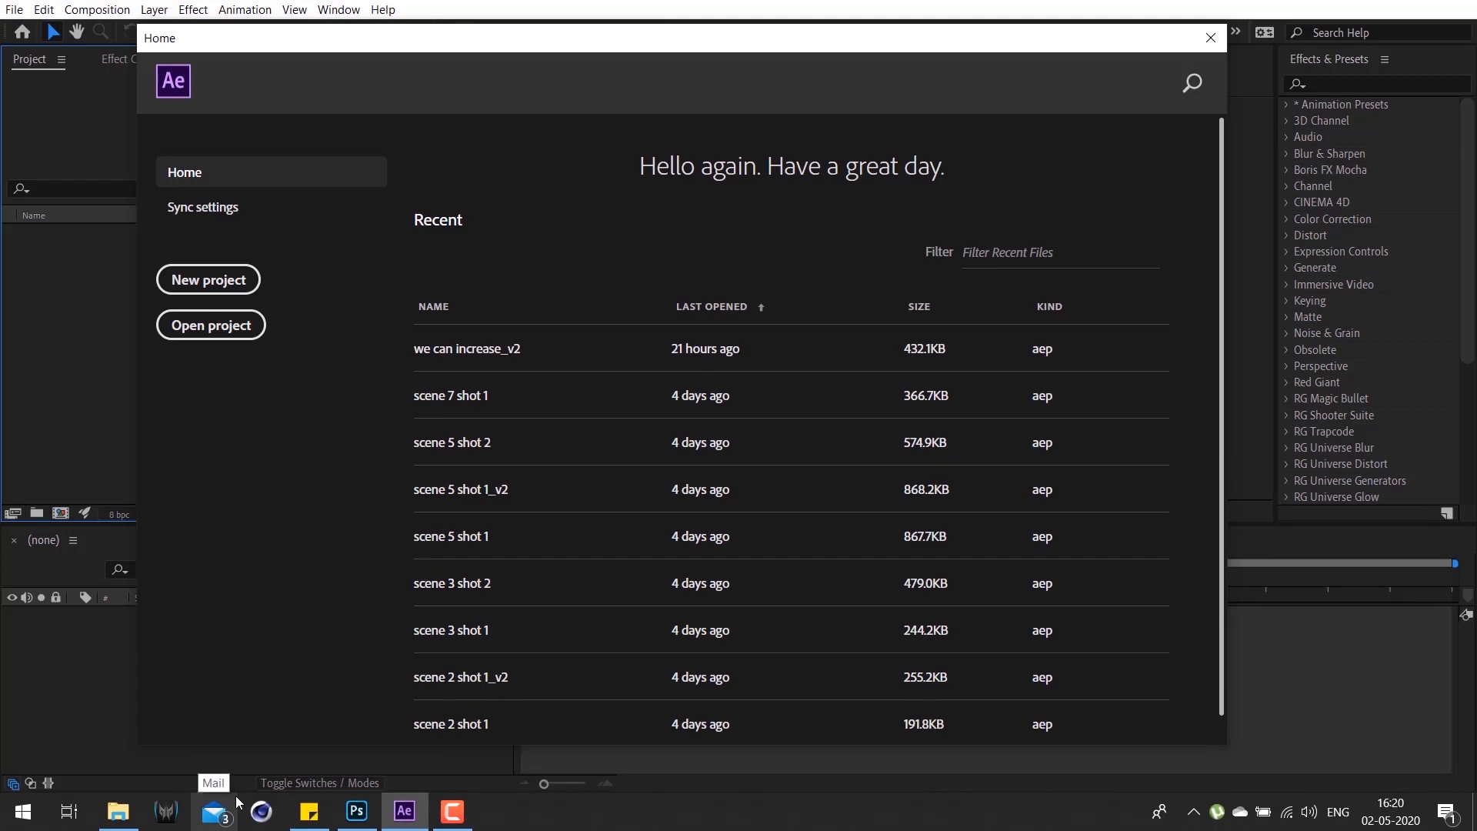
{"action": "left_click", "coordinate": [202, 280]}
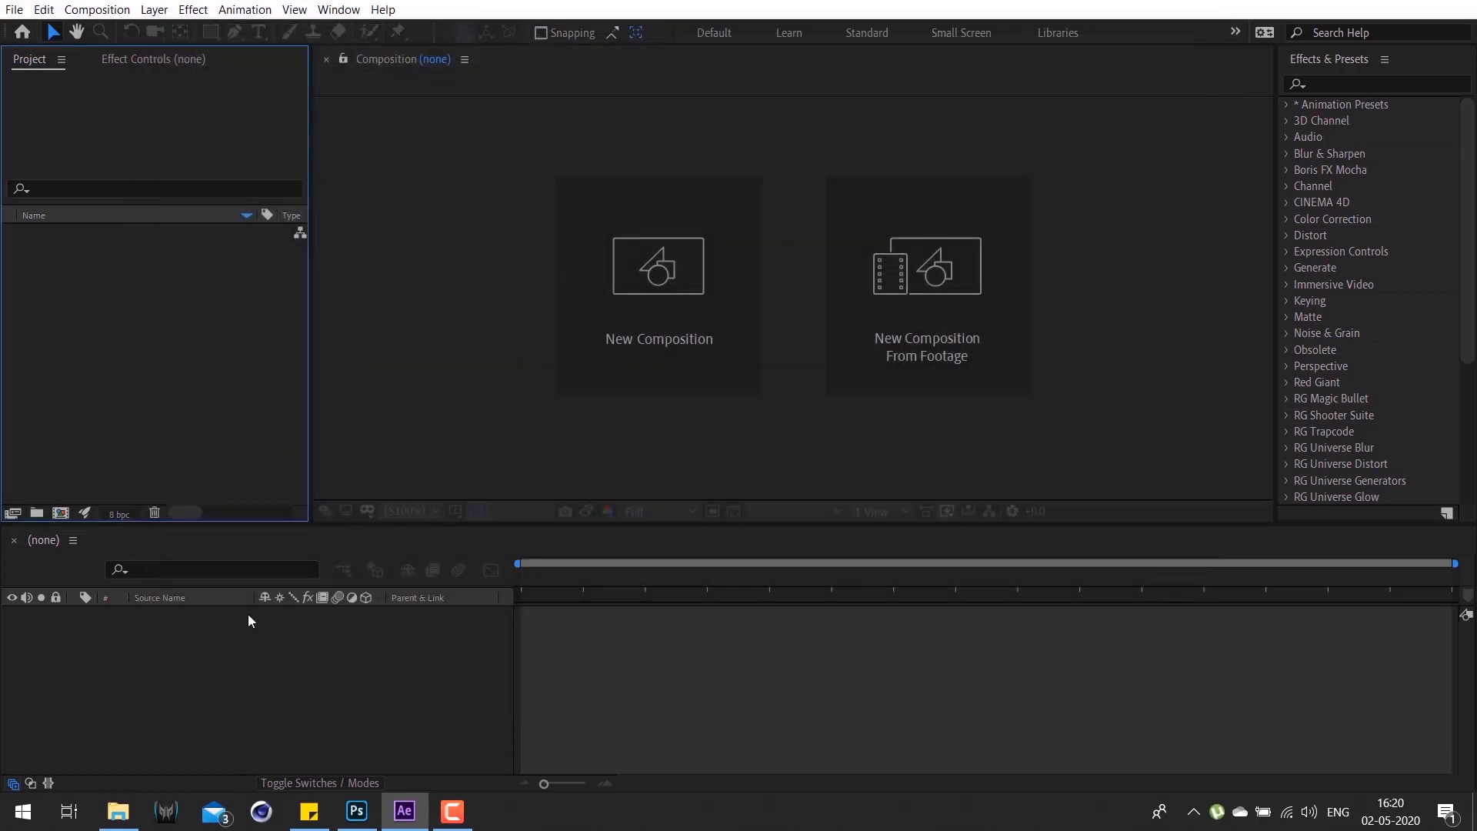
Step: Start saving the project under a new name and go to E:\MY Online Lessons\Lessons Assets\Lesson 4
{"action": "left_click", "coordinate": [14, 9]}
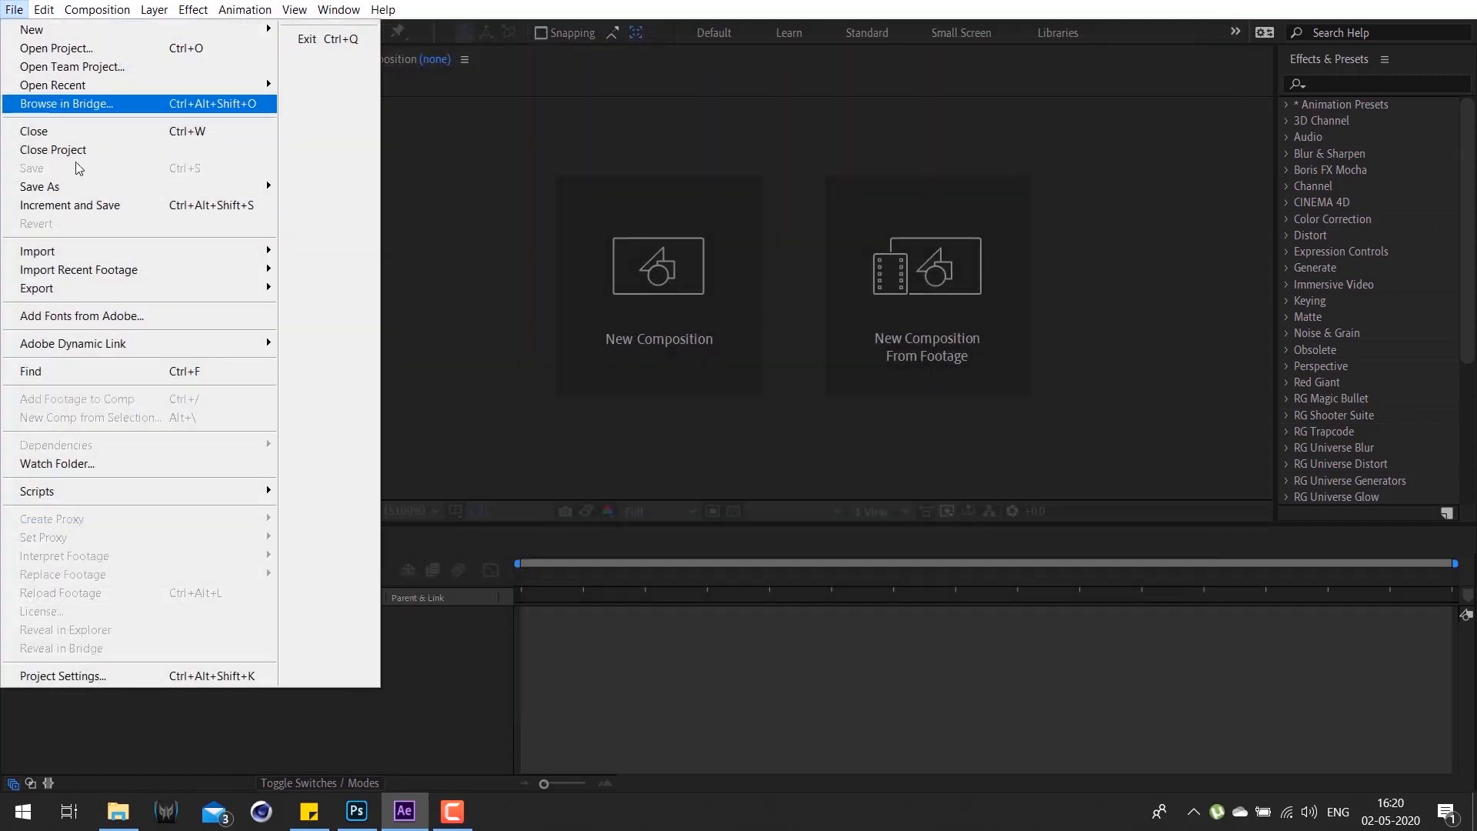
{"action": "mouse_move", "coordinate": [112, 190]}
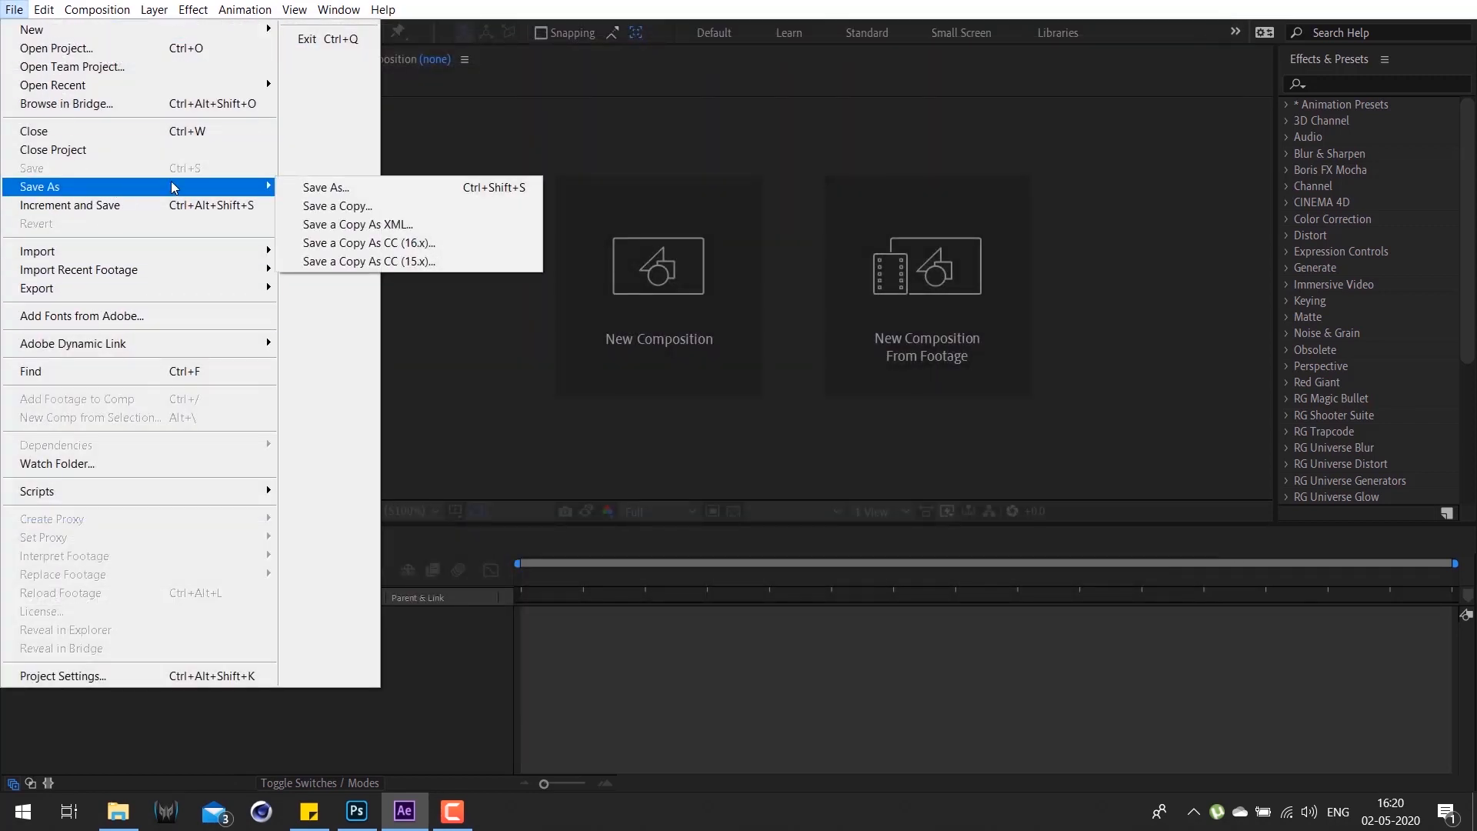
{"action": "left_click", "coordinate": [370, 191]}
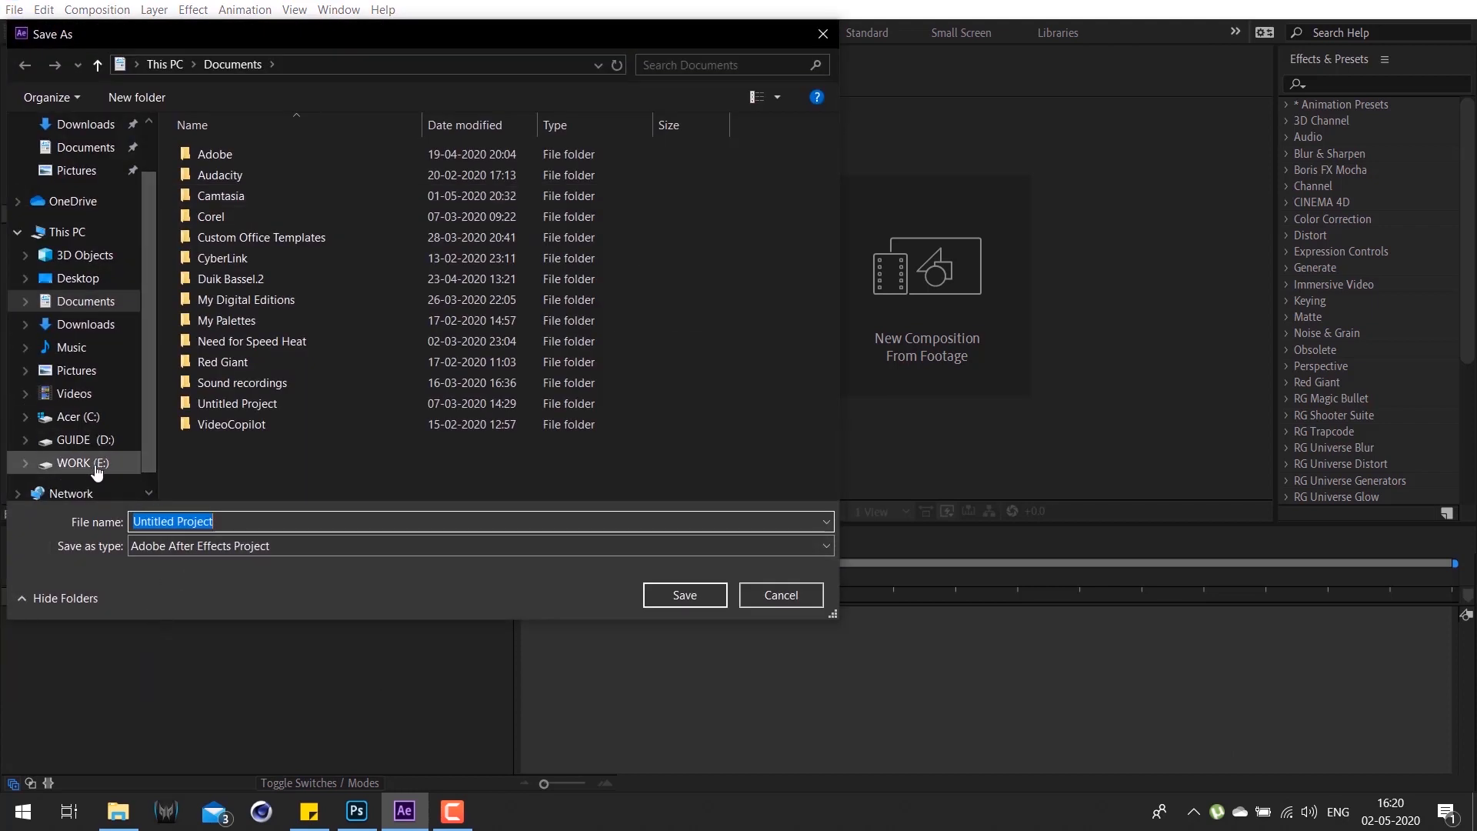
{"action": "left_click", "coordinate": [95, 464]}
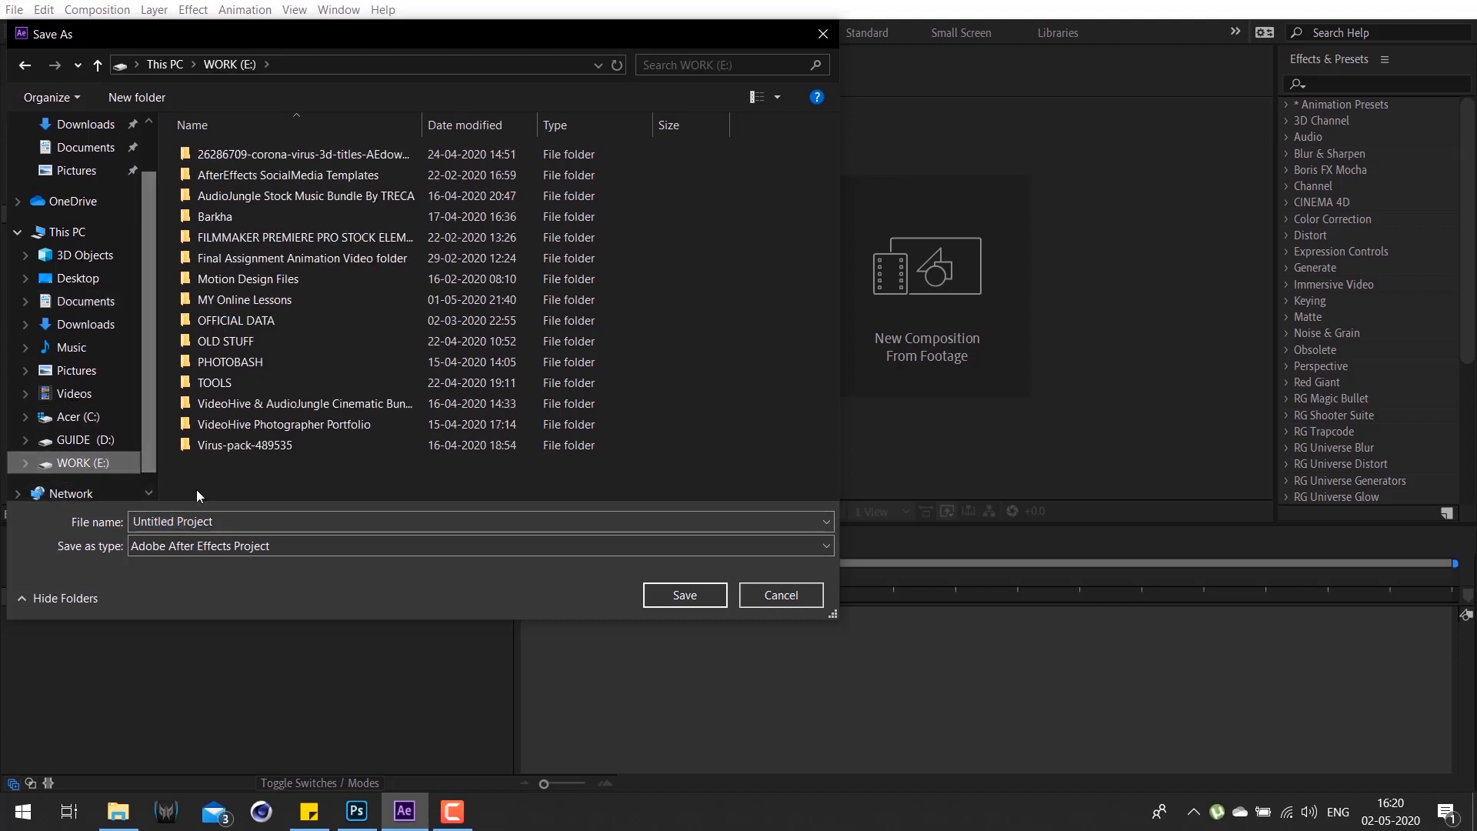
{"action": "double_click", "coordinate": [265, 300]}
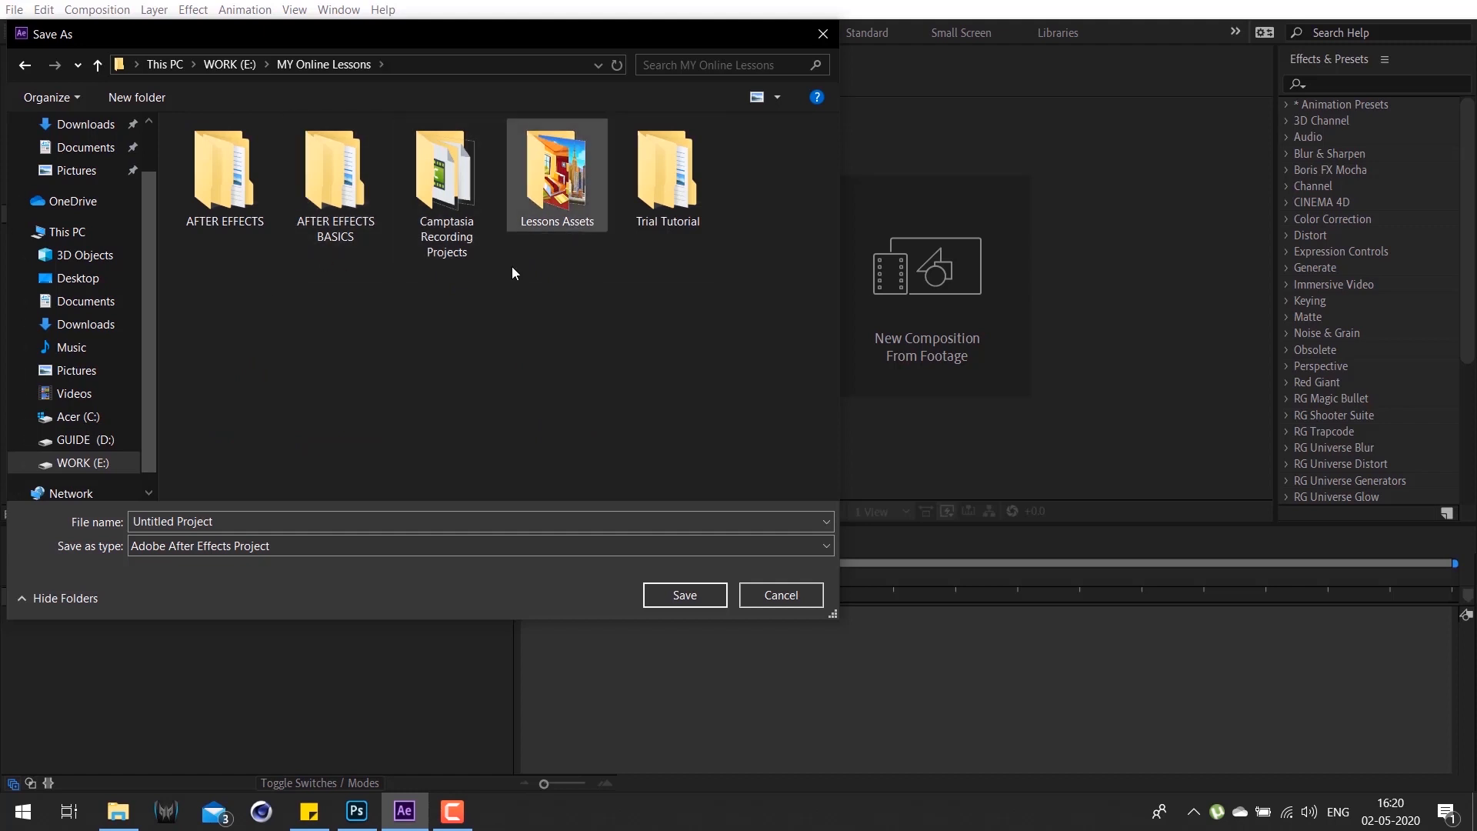
{"action": "double_click", "coordinate": [577, 221]}
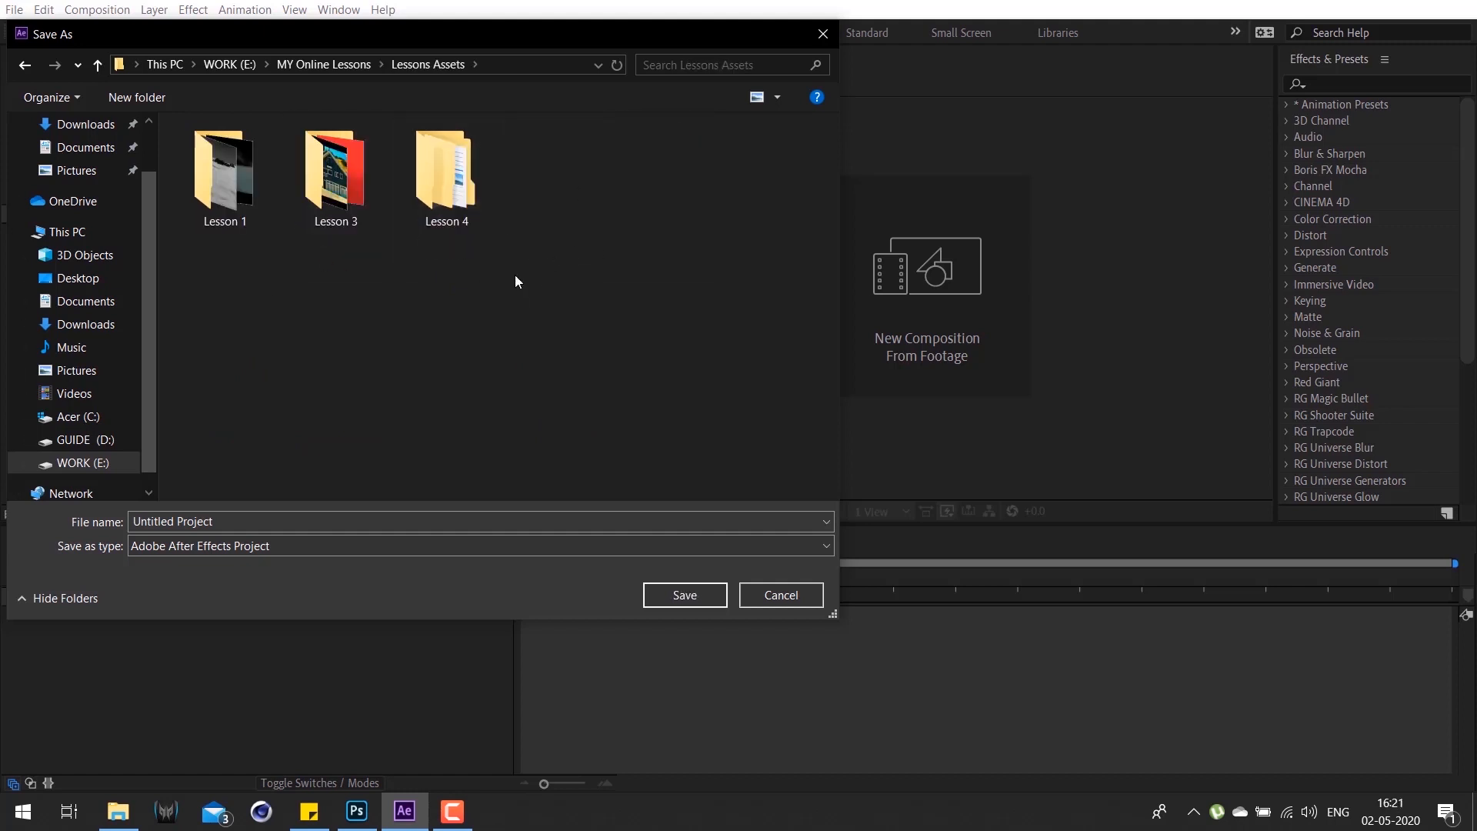
{"action": "double_click", "coordinate": [447, 219]}
Step: Name the project file "matte painting_slideshow" and save it
{"action": "triple_click", "coordinate": [246, 523]}
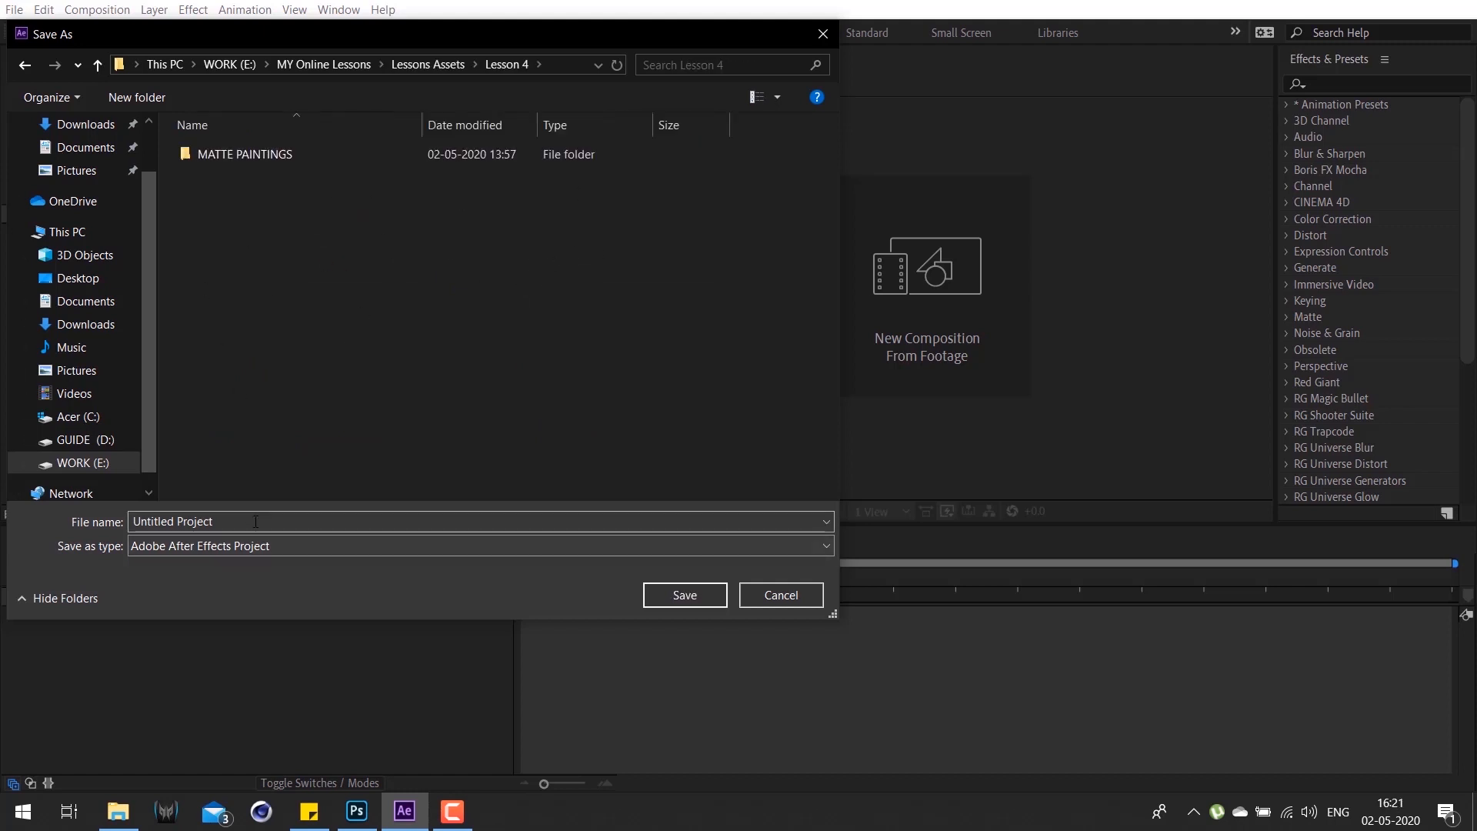
{"action": "type", "text": "matte"}
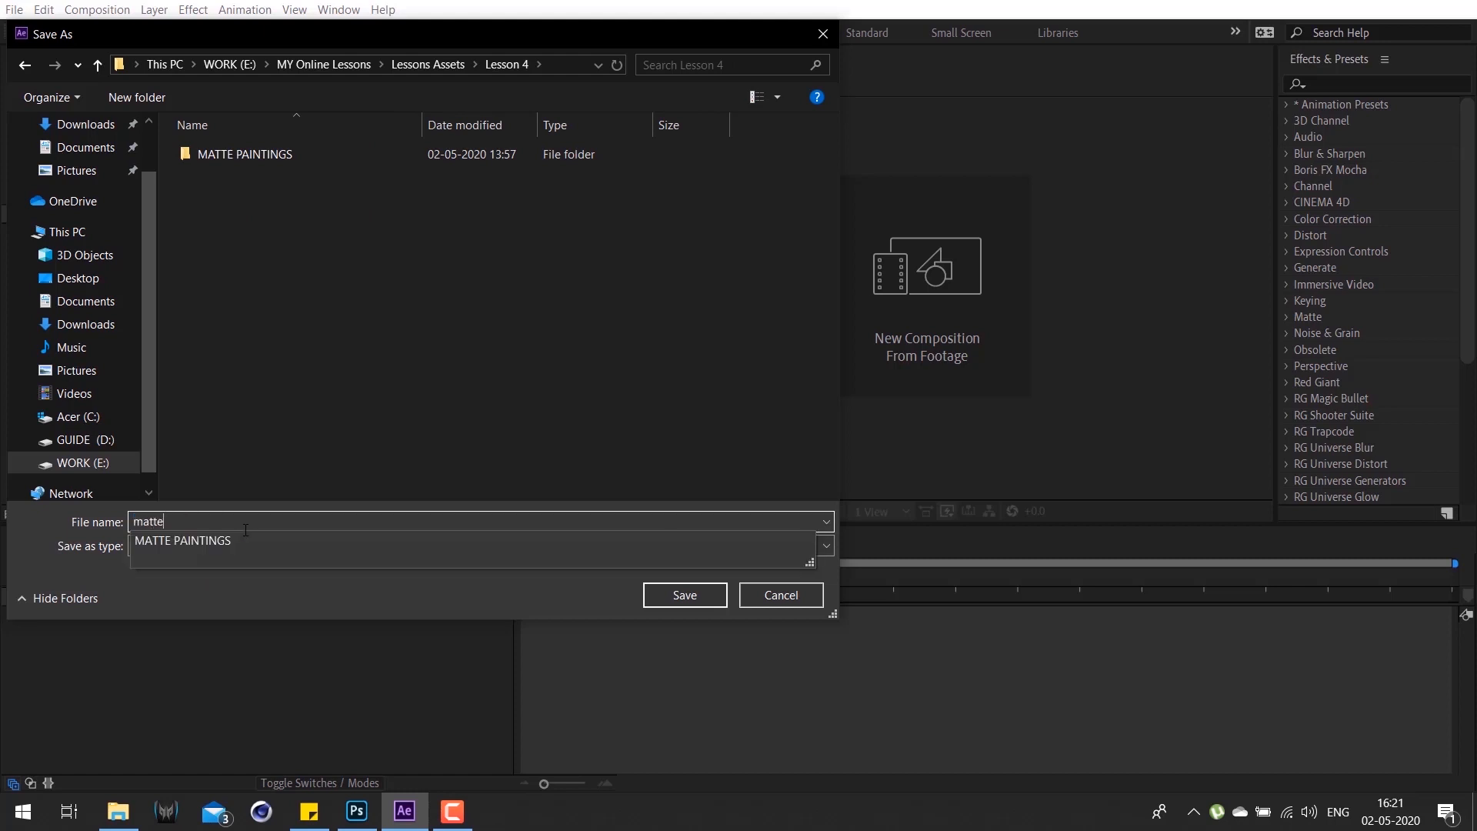
{"action": "type", "text": " painting_slideh"}
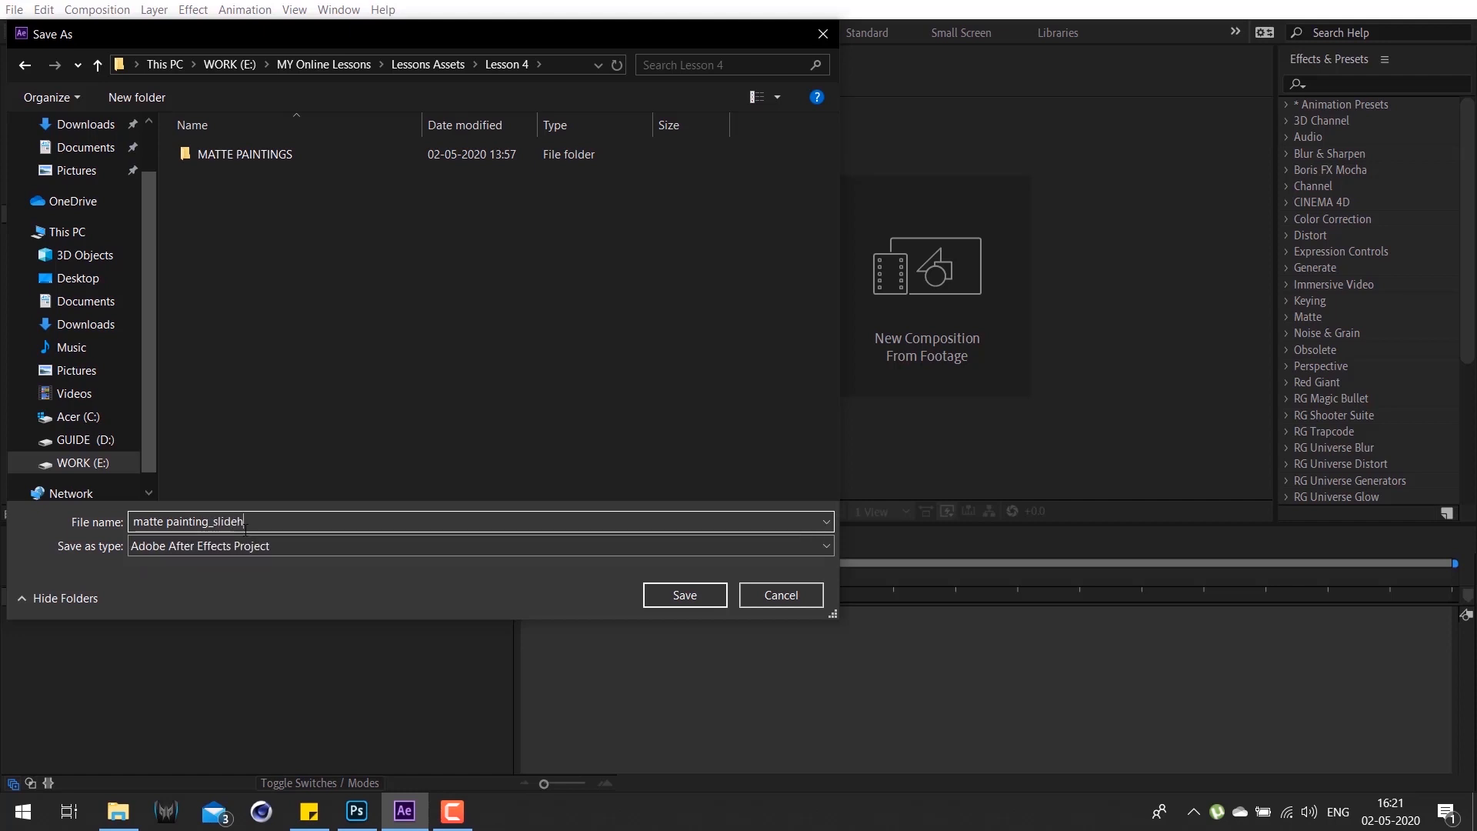
{"action": "key", "text": "BackSpace"}
{"action": "type", "text": "show"}
{"action": "left_click", "coordinate": [707, 601]}
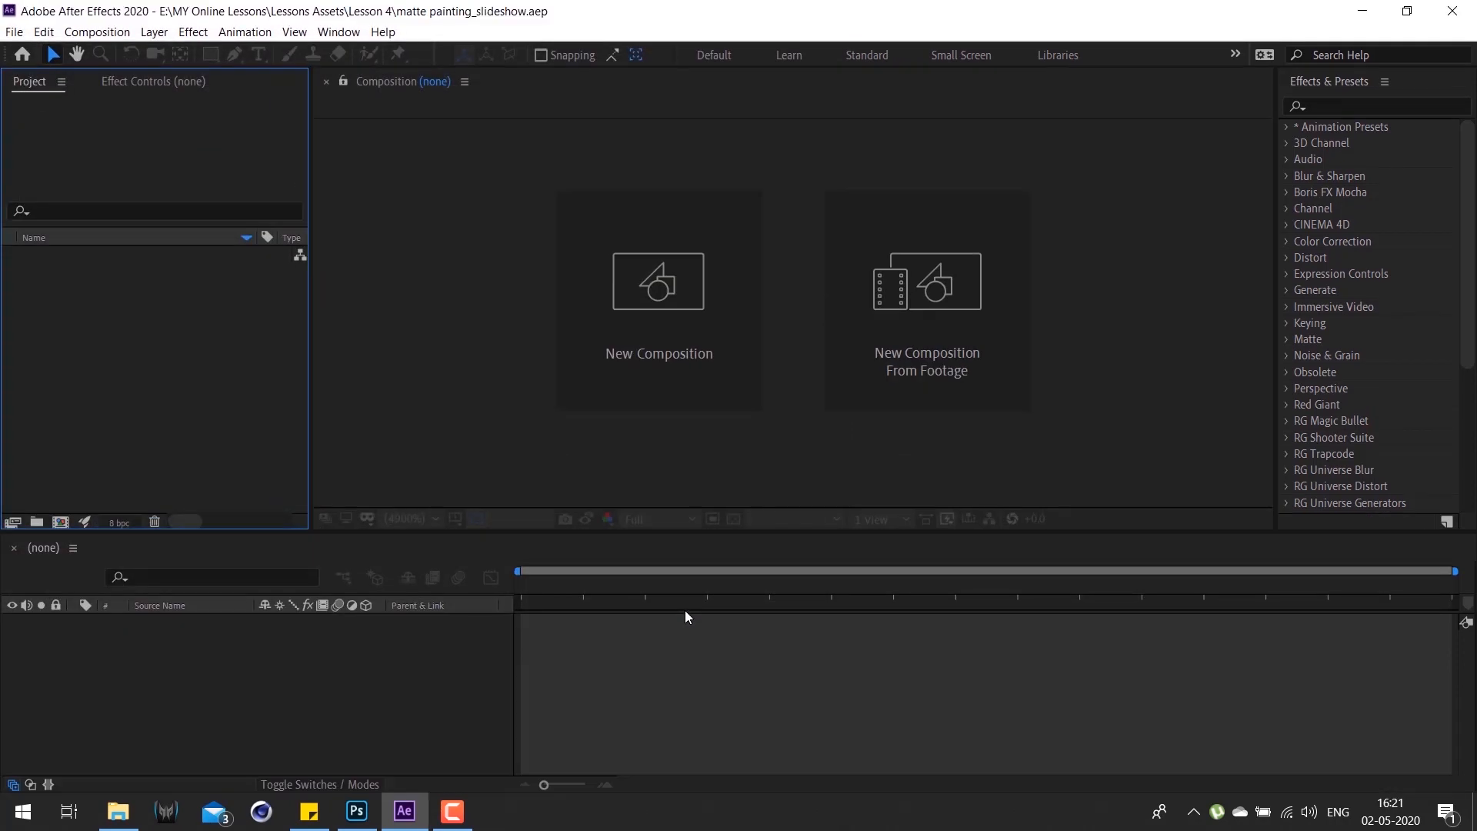
Step: Open the file import dialog and copy the path of the MATTE PAINTINGS folder from File Explorer
{"action": "left_click", "coordinate": [1395, 18]}
{"action": "double_click", "coordinate": [167, 331]}
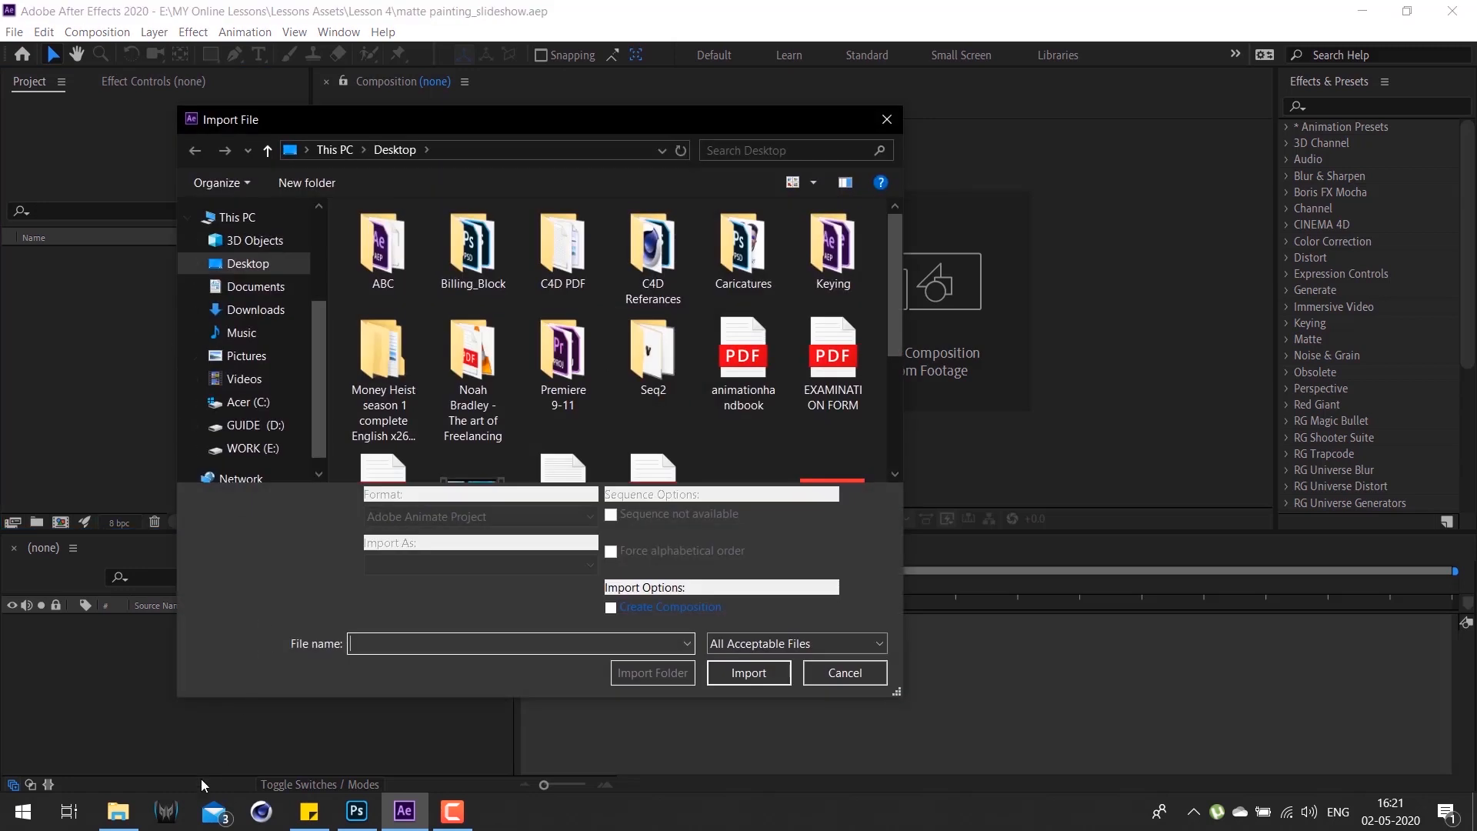
{"action": "left_click", "coordinate": [118, 811]}
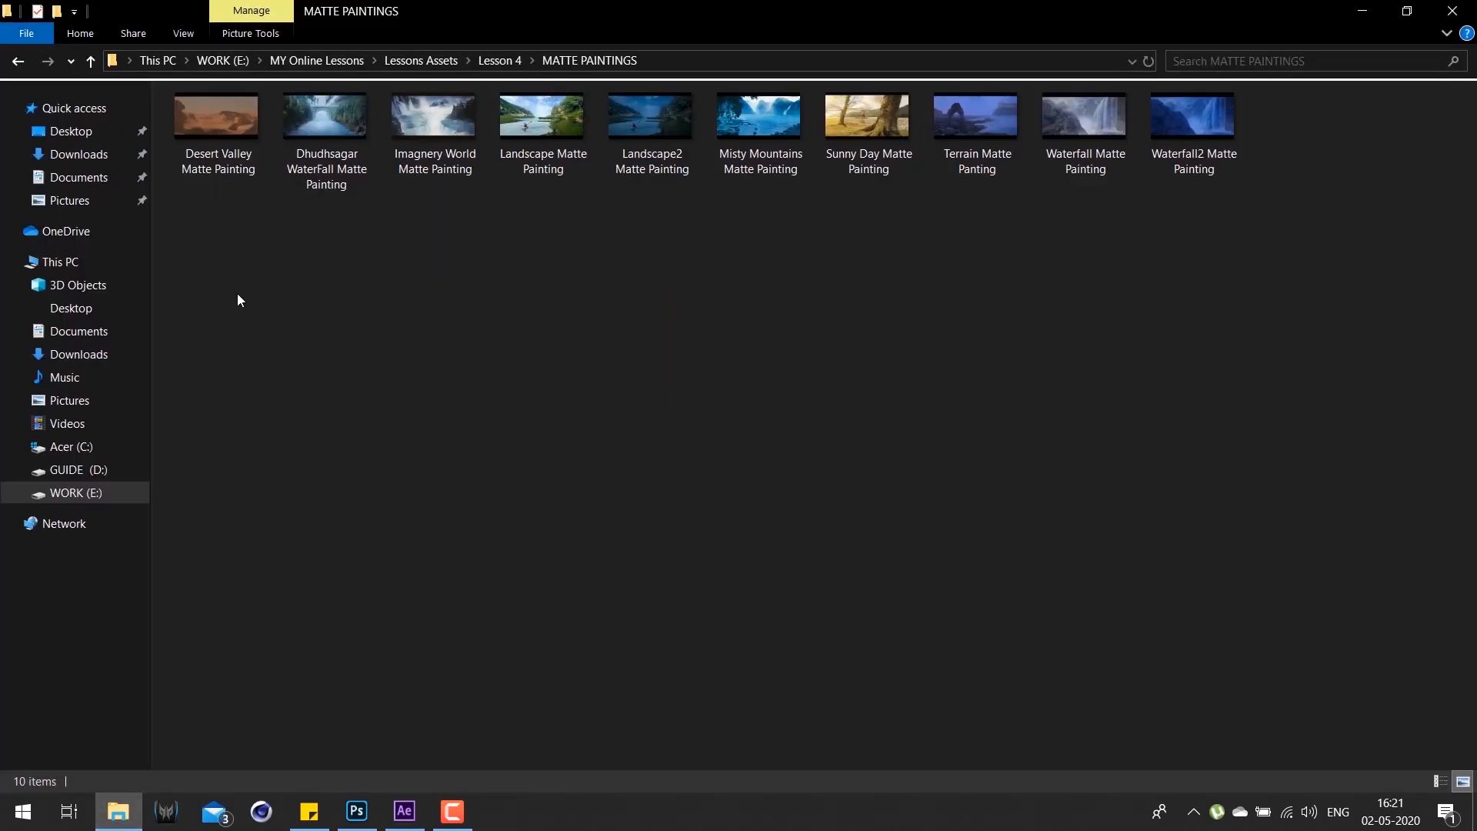
{"action": "left_click_drag", "start_coordinate": [1275, 516], "coordinate": [675, 673]}
{"action": "left_click", "coordinate": [712, 58]}
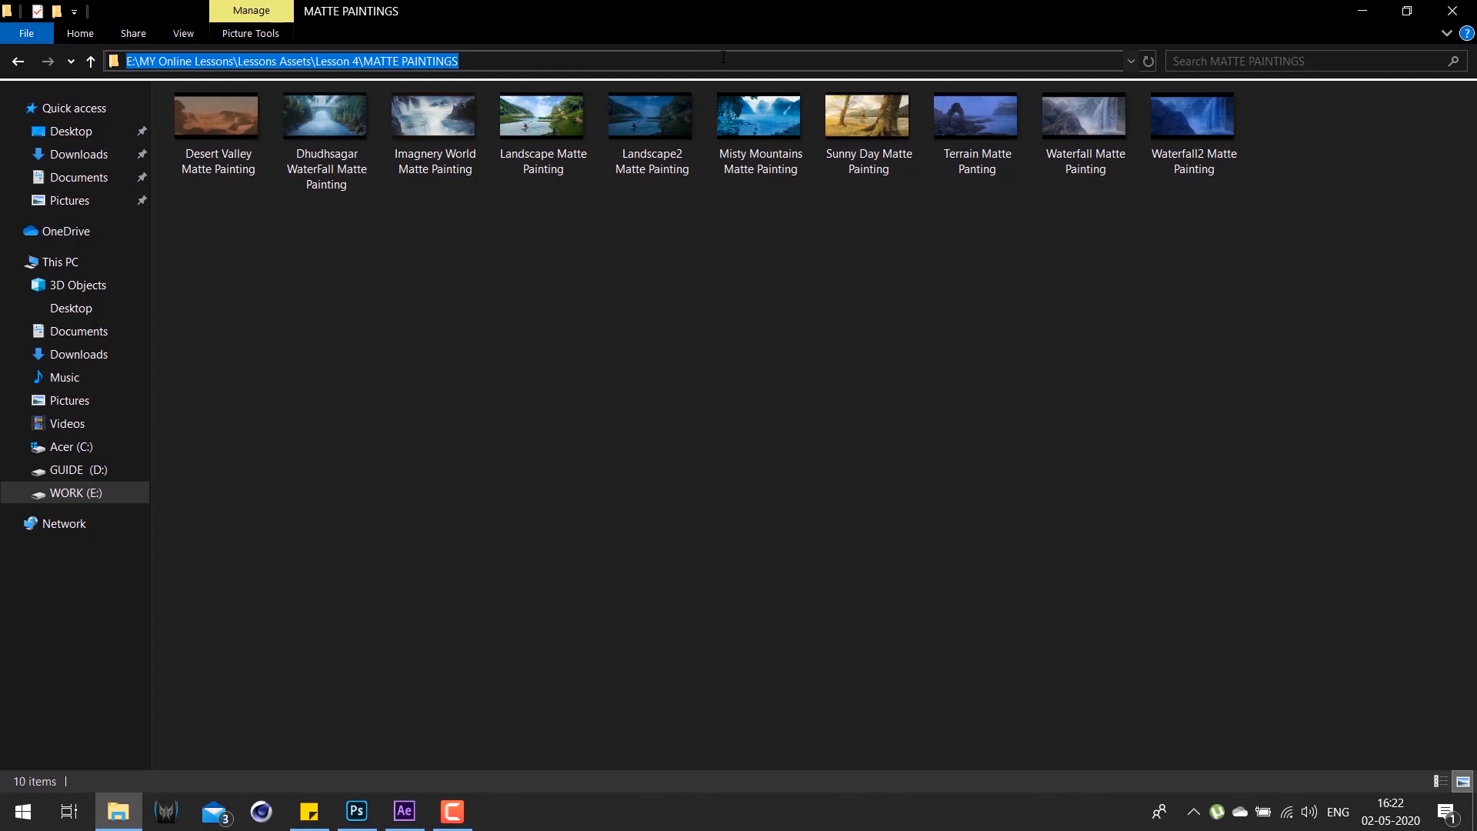
{"action": "left_click", "coordinate": [356, 811]}
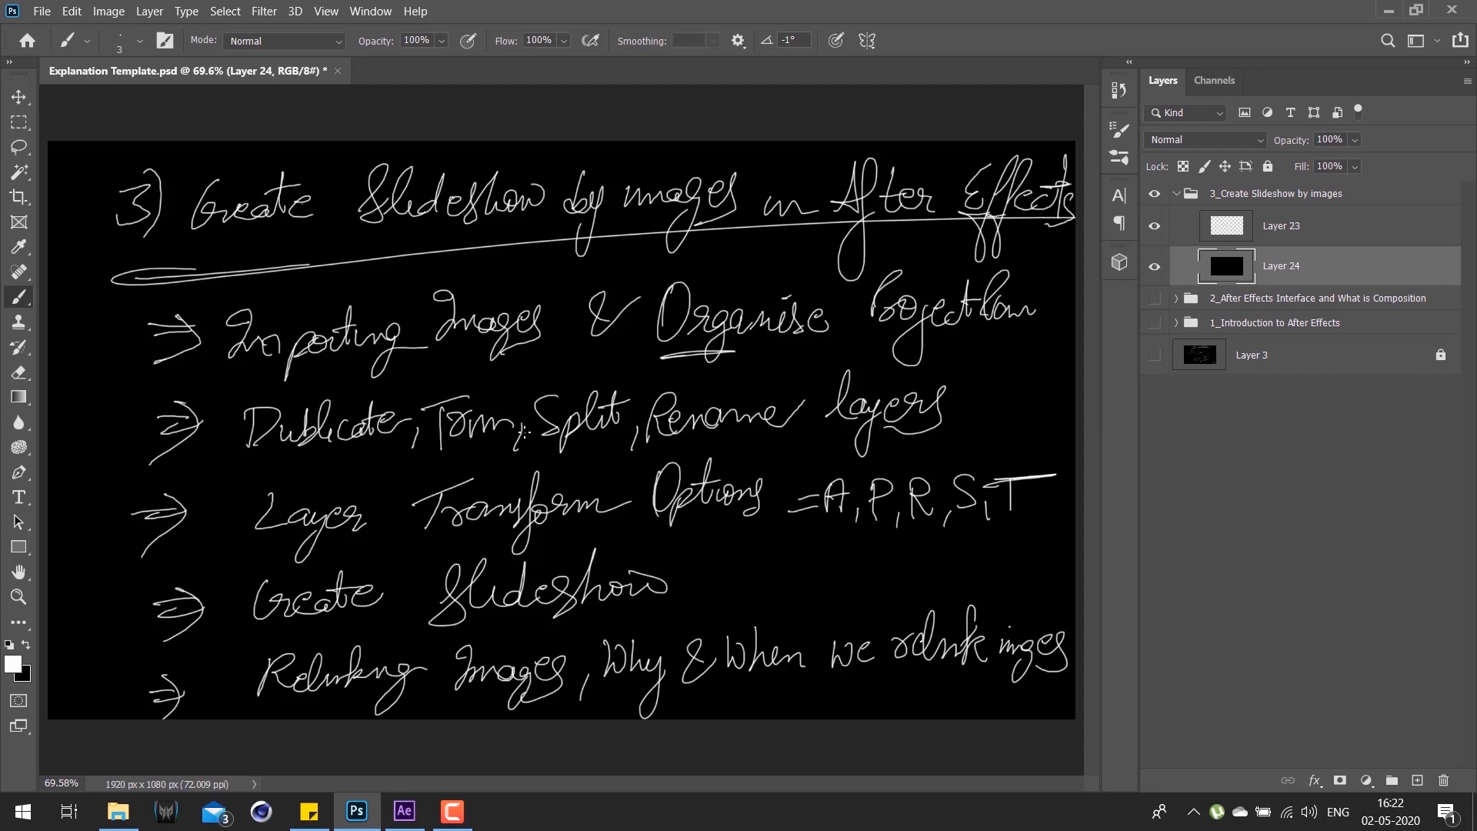
{"action": "key", "text": "alt+Tab"}
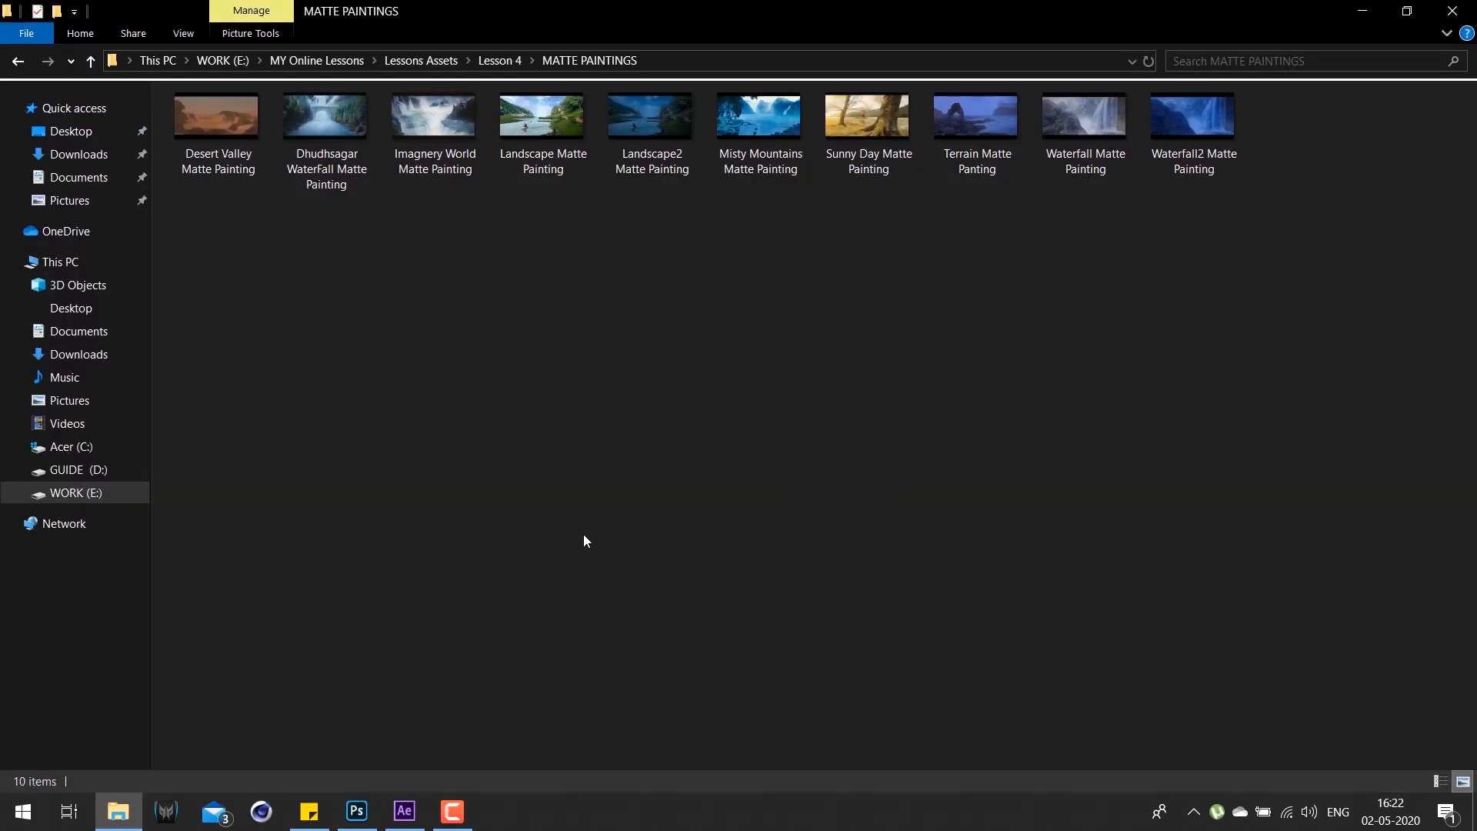
{"action": "left_click", "coordinate": [696, 62]}
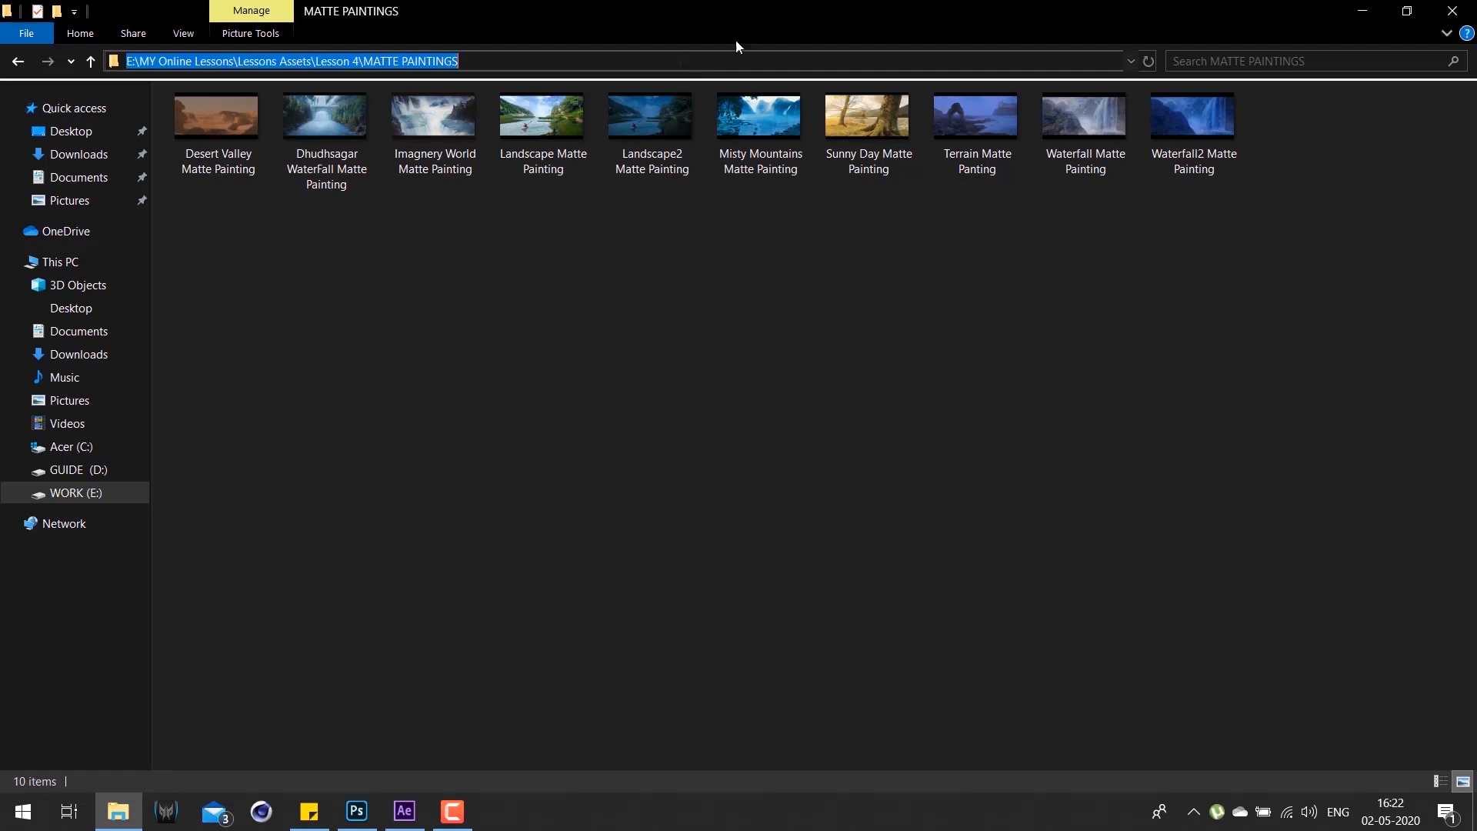
{"action": "right_click", "coordinate": [710, 61]}
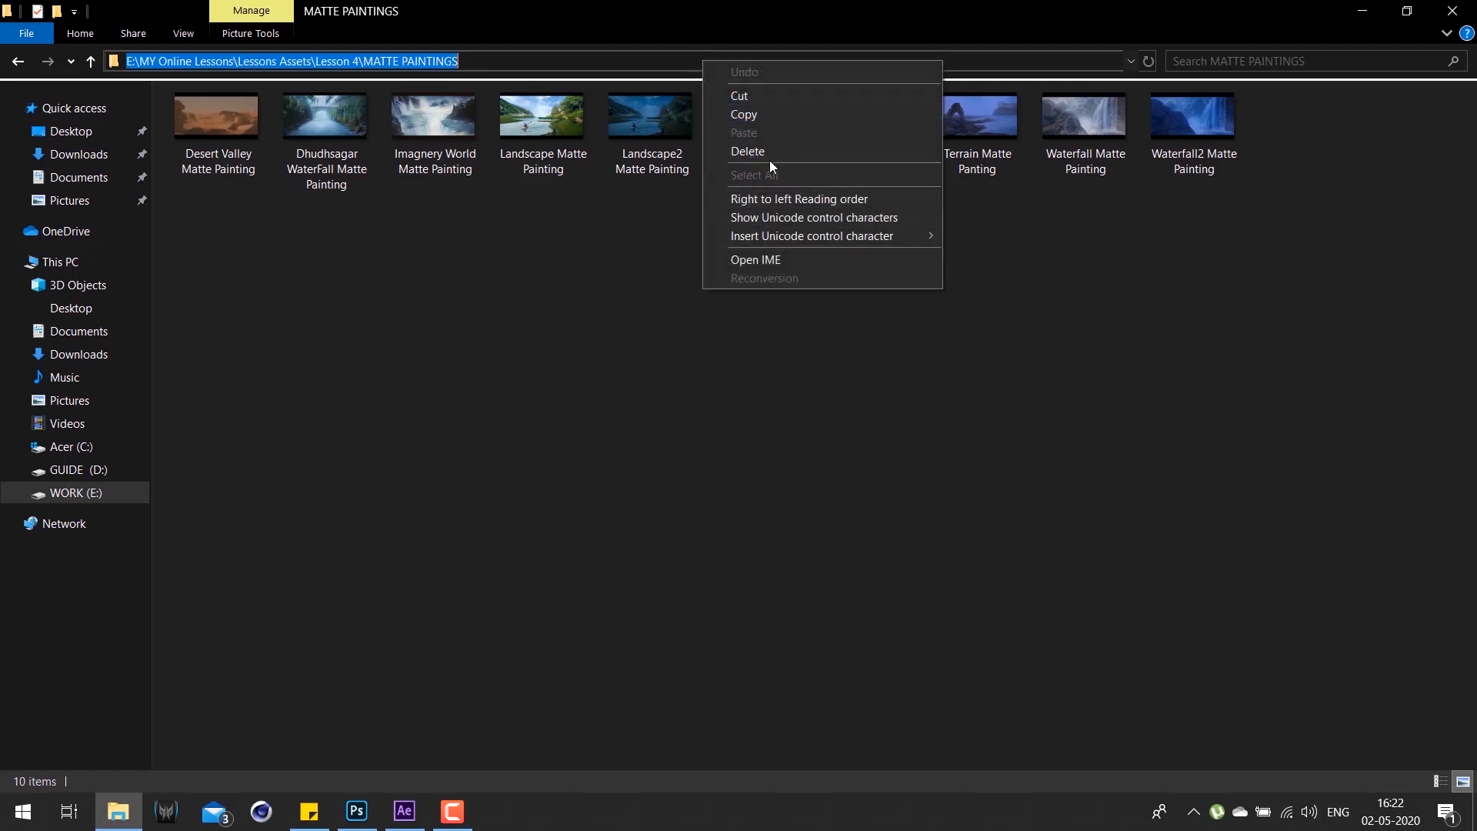
{"action": "left_click", "coordinate": [757, 121]}
Step: Return to After Effects and paste the copied path to open the MATTE PAINTINGS folder for importing
{"action": "left_click", "coordinate": [405, 811]}
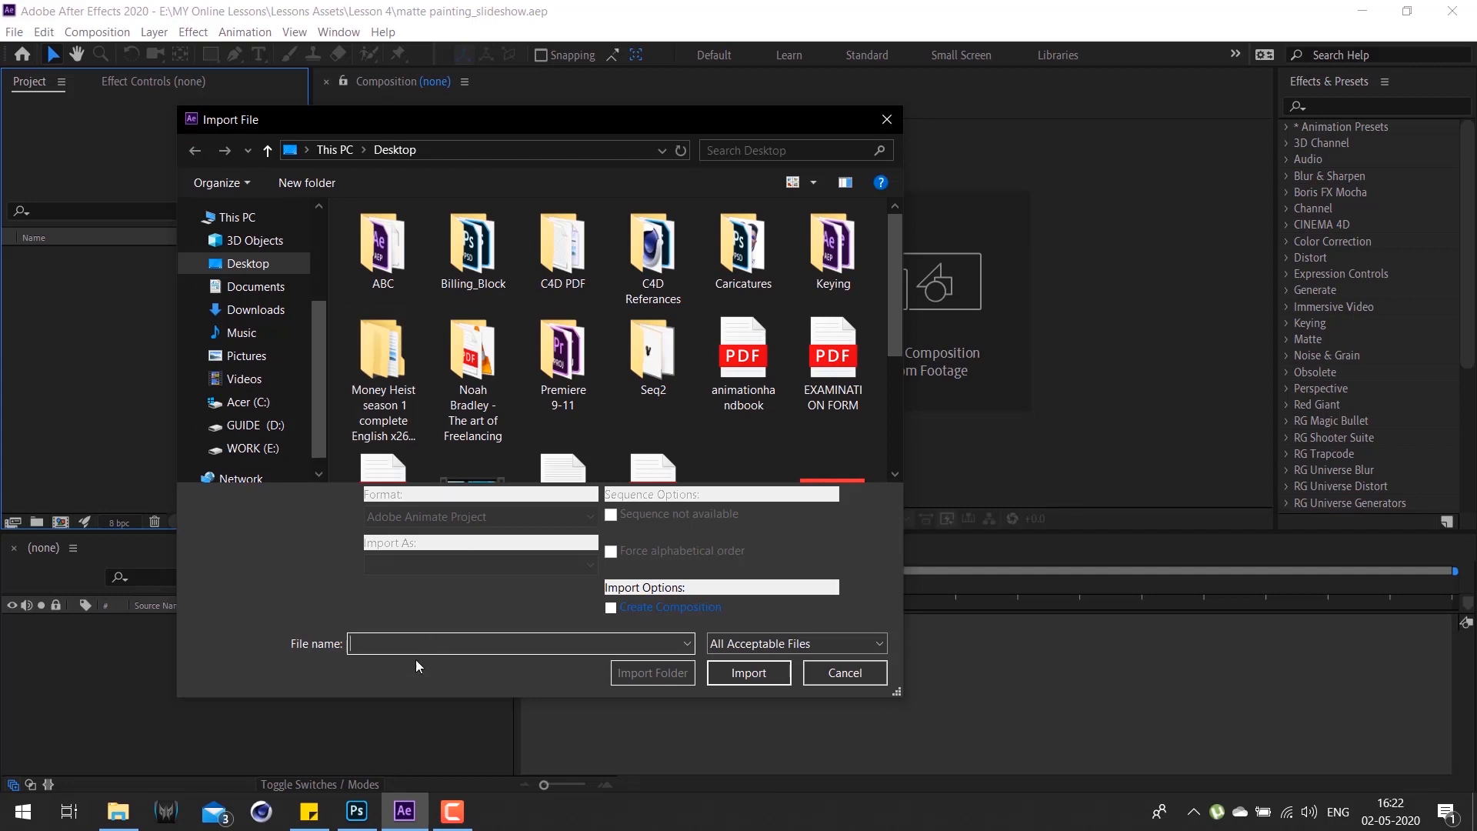
{"action": "right_click", "coordinate": [375, 650]}
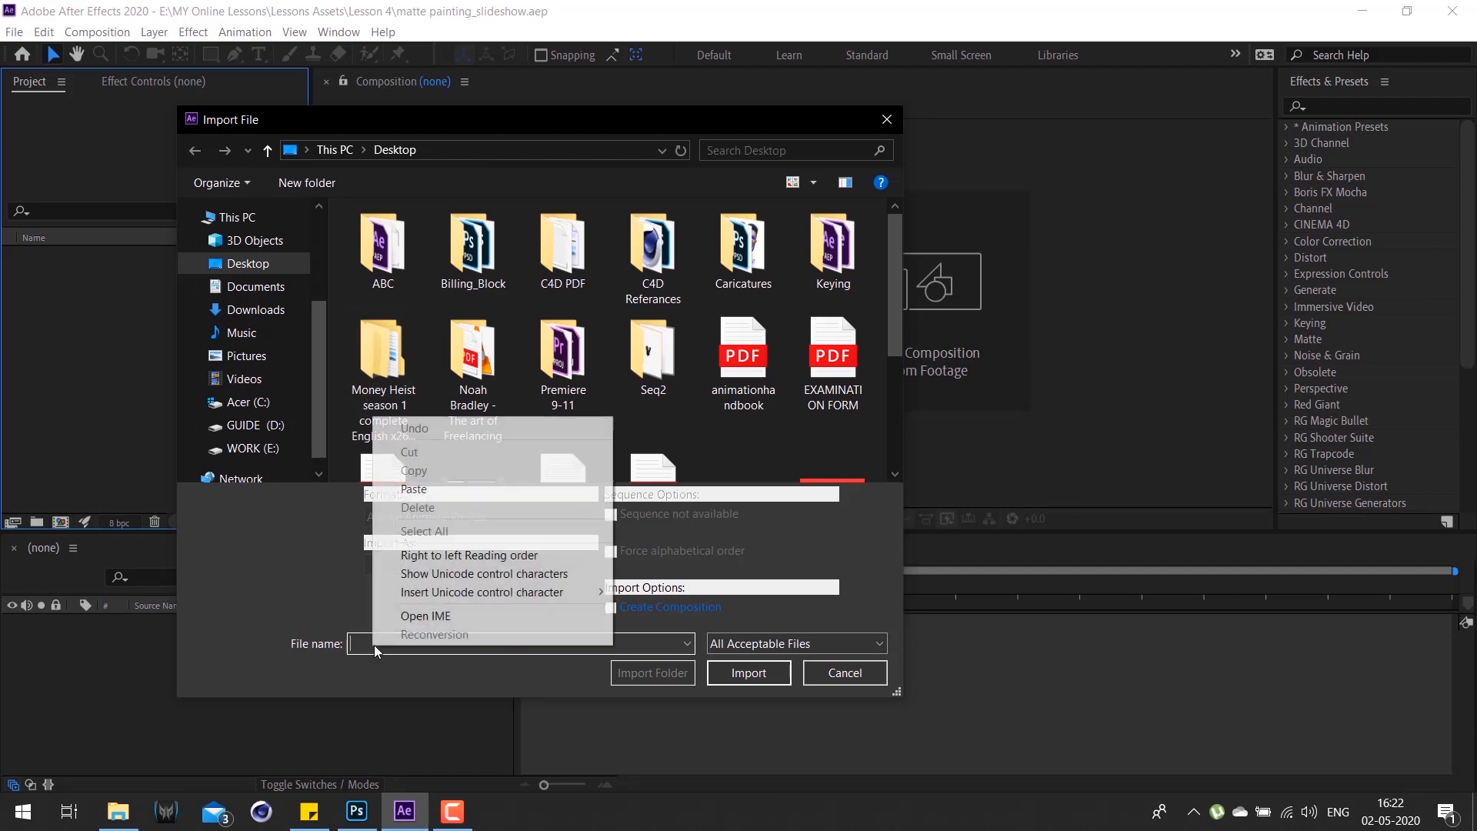
{"action": "left_click", "coordinate": [429, 488]}
{"action": "key", "text": "Return"}
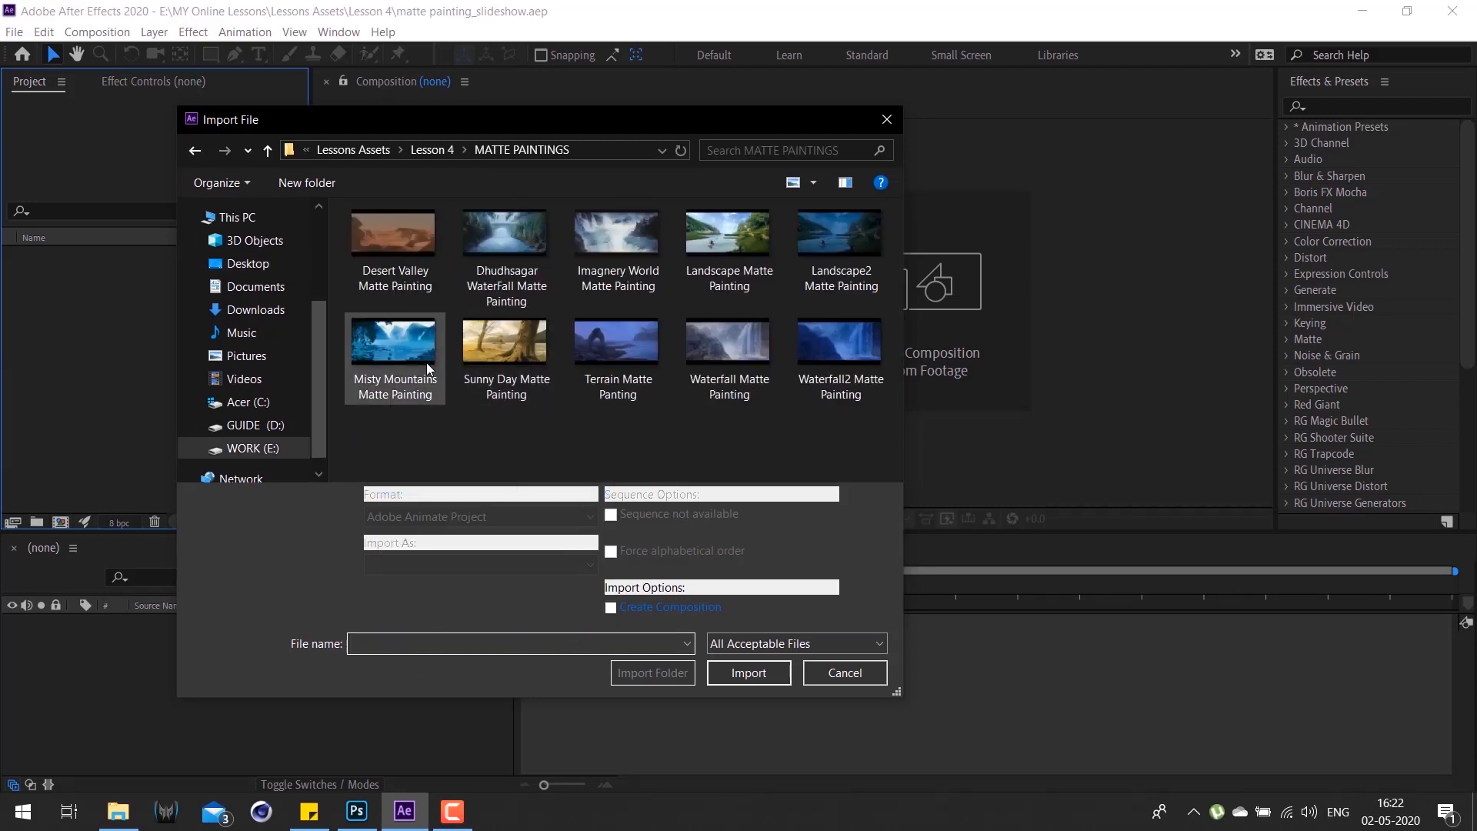
Step: Import eight matte painting images as footage, leaving out Landscape2 Matte Painting and Waterfall2 Matte Painting
{"action": "left_click", "coordinate": [401, 269]}
{"action": "left_click", "coordinate": [509, 266], "text": "ctrl"}
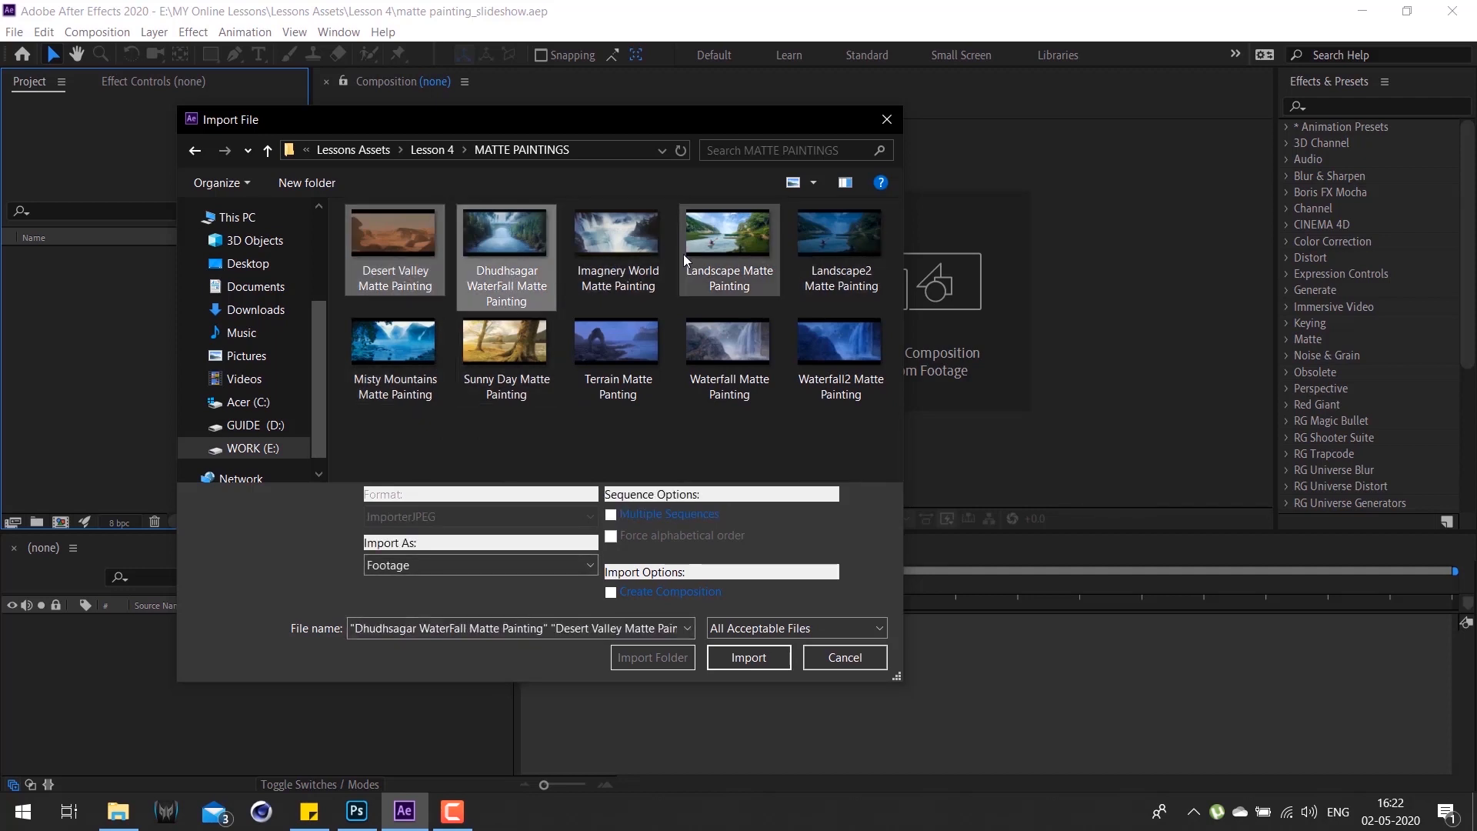
{"action": "left_click", "coordinate": [650, 254], "text": "ctrl"}
{"action": "left_click", "coordinate": [731, 246], "text": "ctrl"}
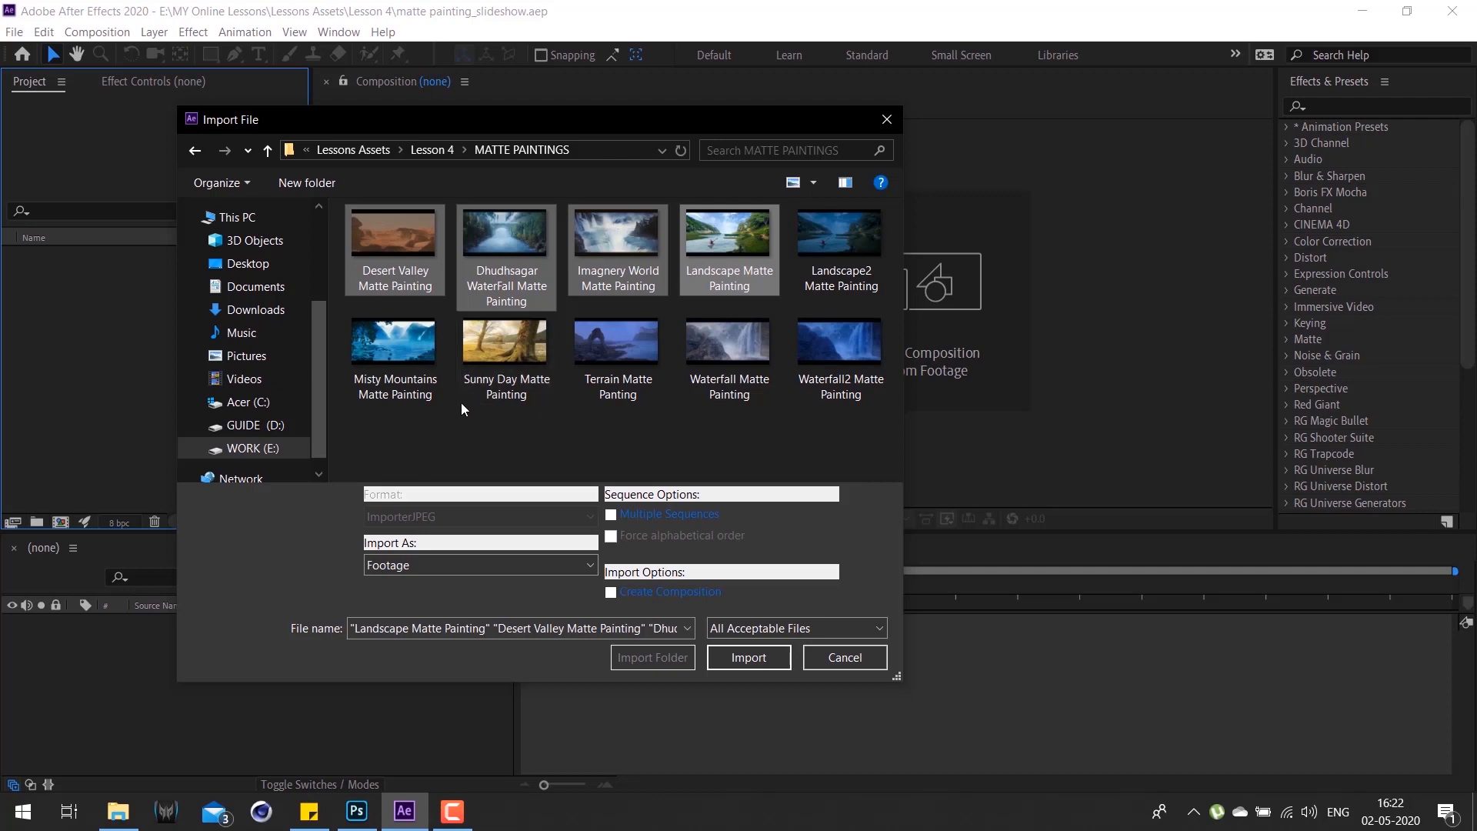
{"action": "left_click", "coordinate": [401, 366], "text": "ctrl"}
{"action": "left_click", "coordinate": [503, 349], "text": "ctrl"}
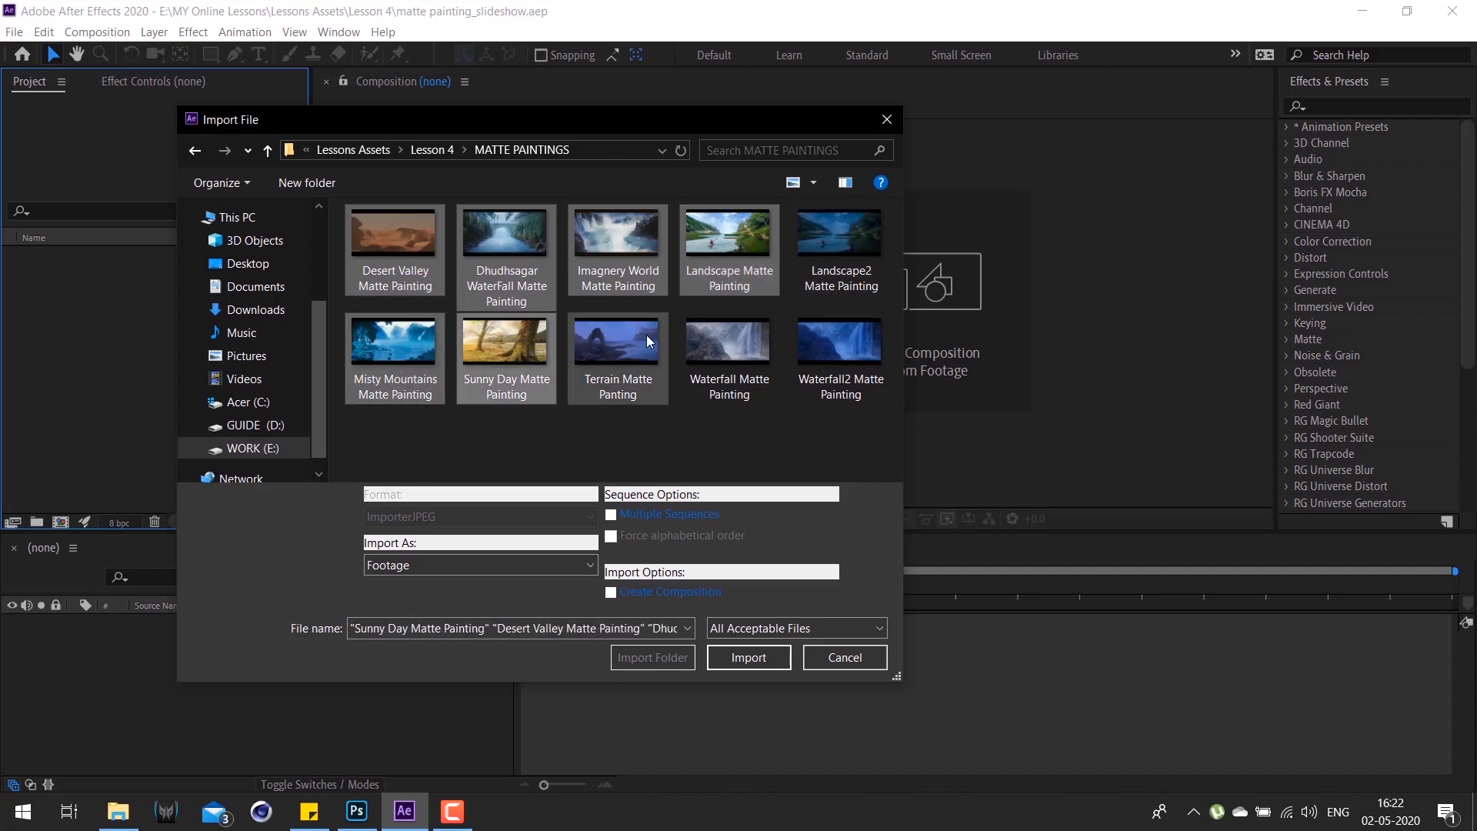
{"action": "left_click", "coordinate": [623, 360], "text": "ctrl"}
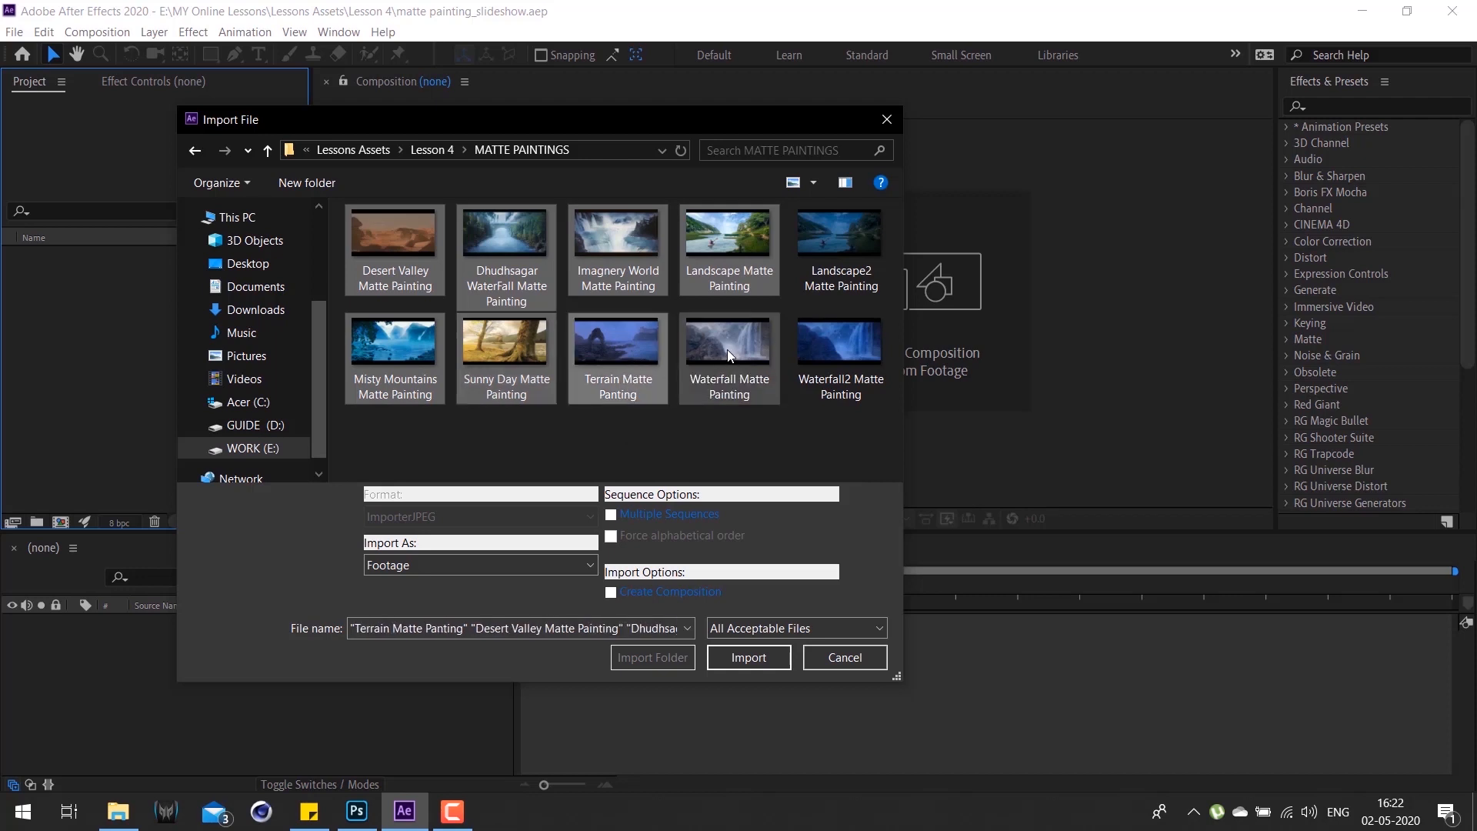
{"action": "left_click", "coordinate": [727, 350], "text": "ctrl"}
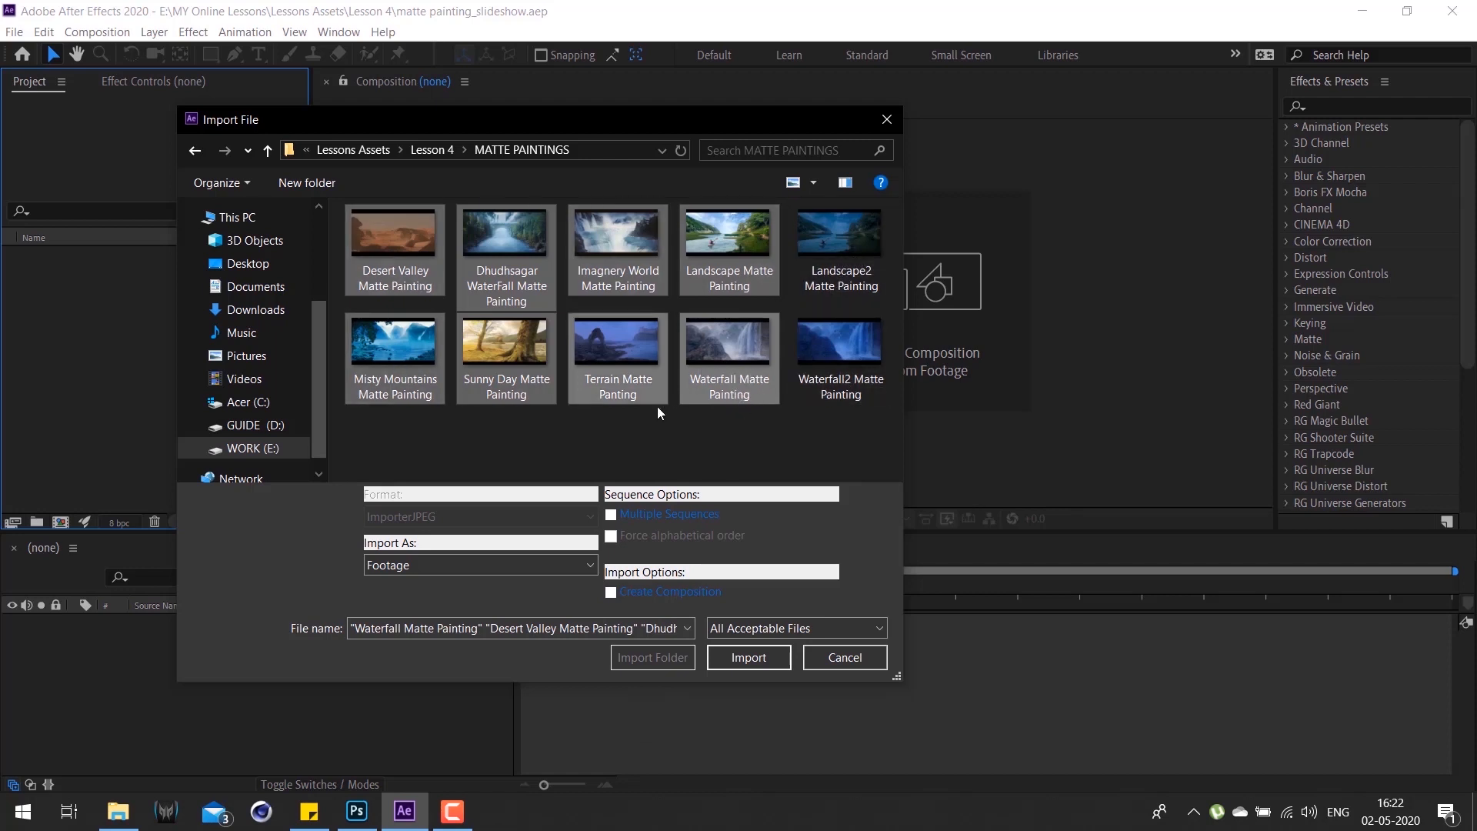
{"action": "left_click", "coordinate": [746, 659]}
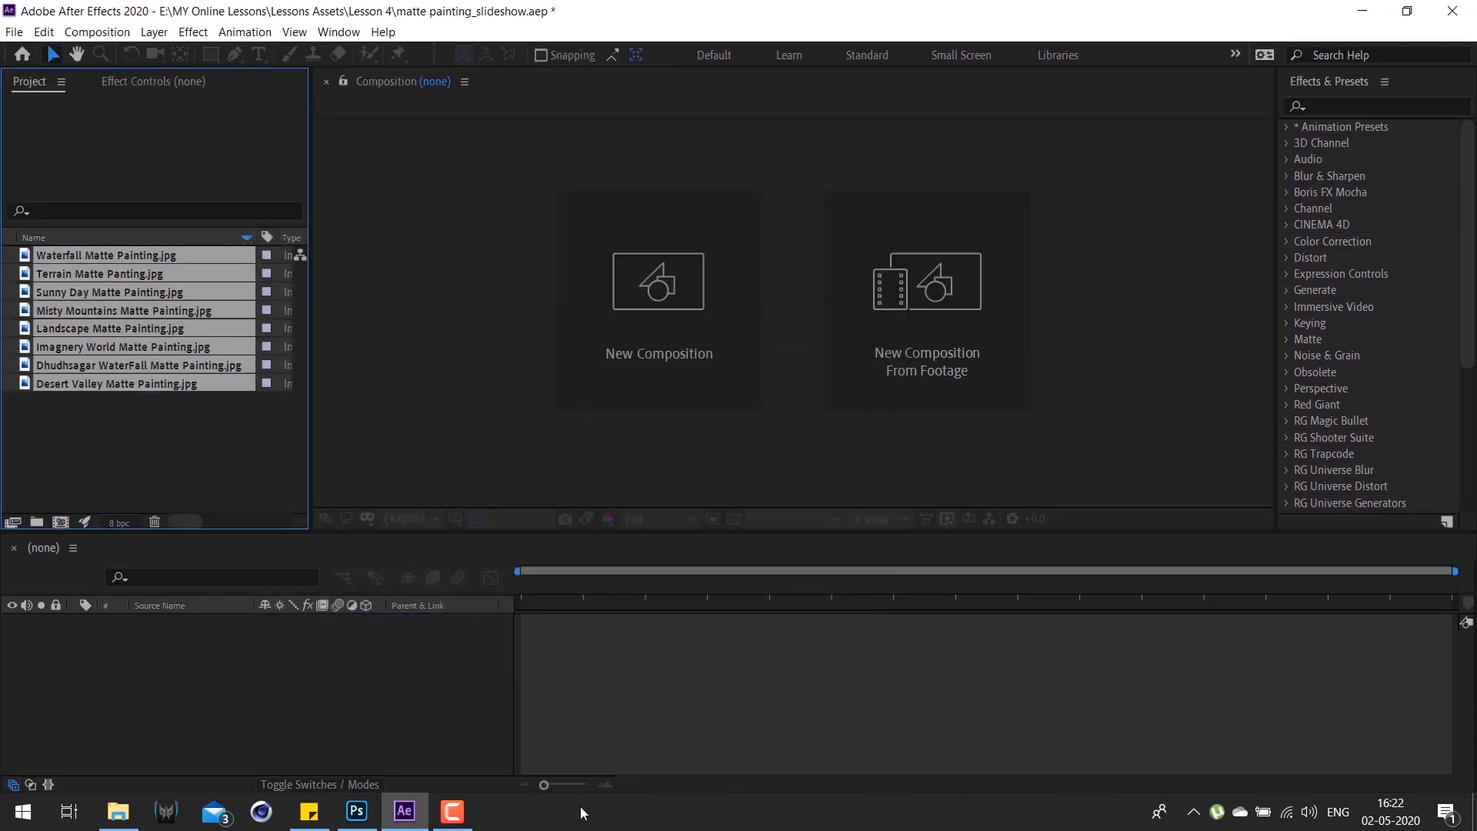
Step: Group the eight imported matte painting images into a new folder in the project
{"action": "left_click", "coordinate": [105, 400]}
{"action": "left_click", "coordinate": [119, 382]}
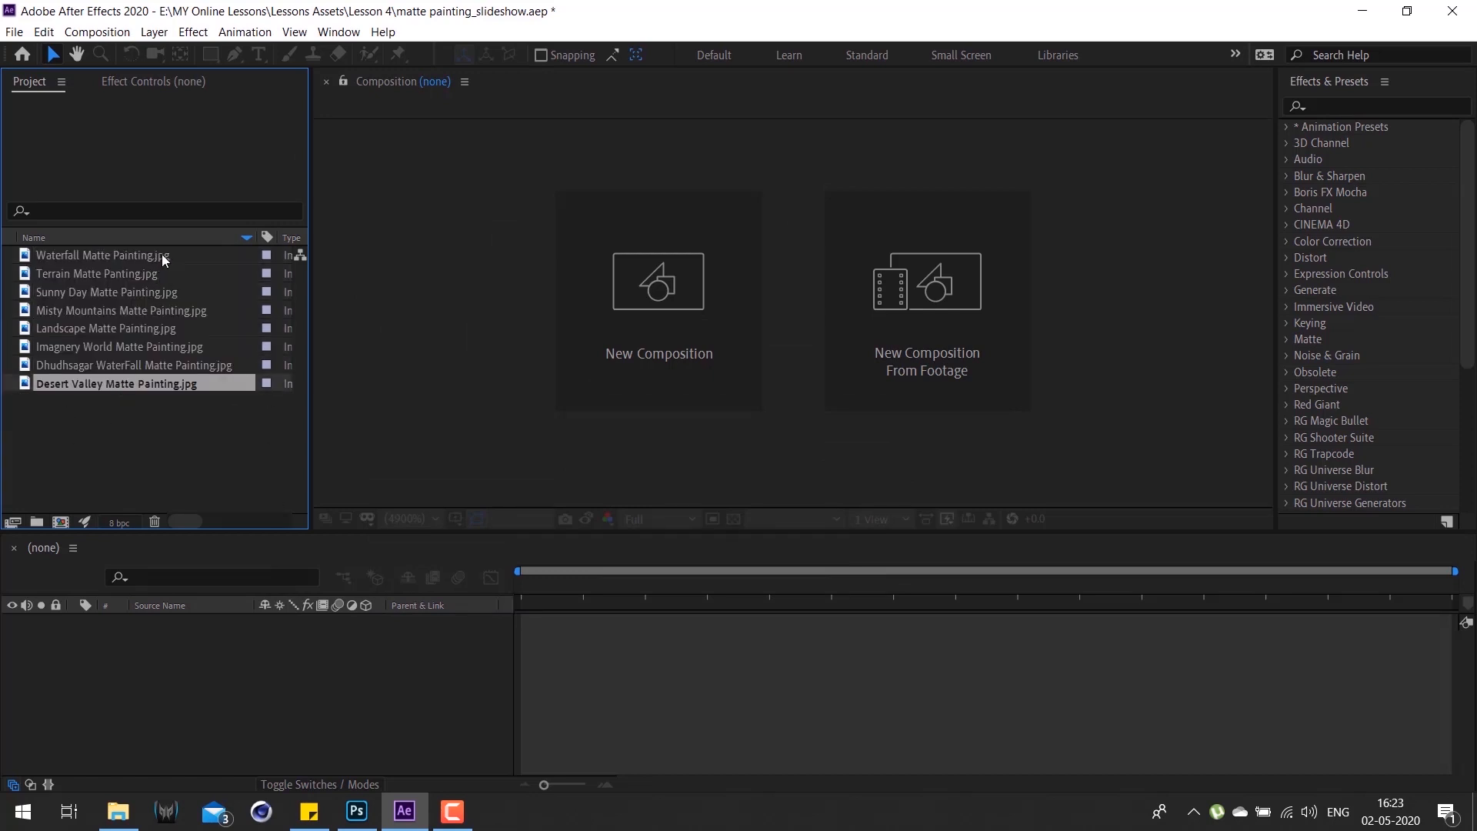
{"action": "left_click", "coordinate": [163, 259], "text": "shift"}
{"action": "left_click_drag", "start_coordinate": [76, 386], "coordinate": [37, 522]}
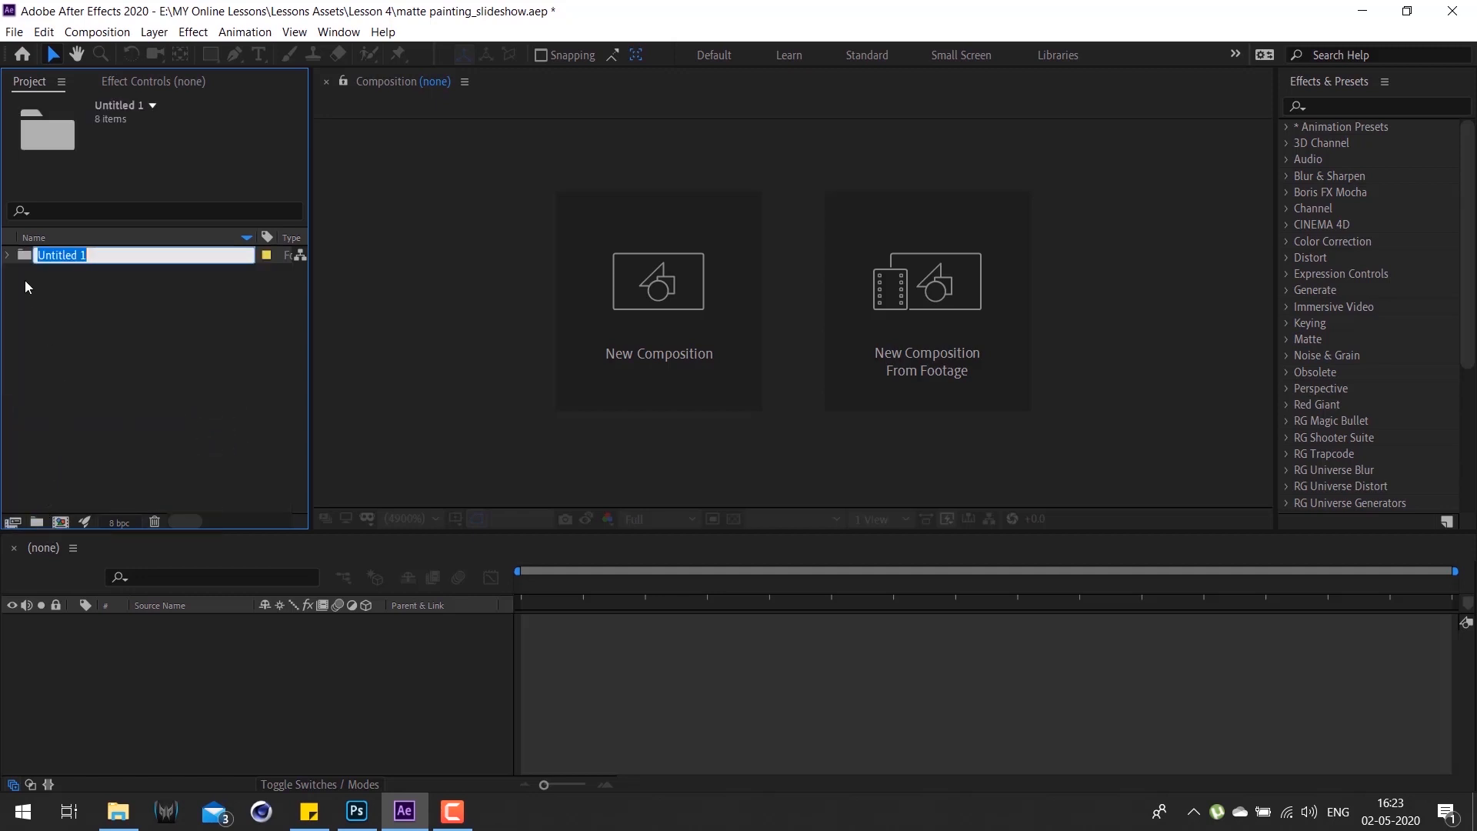
Step: Rename the new folder holding the eight images as "Images"
{"action": "left_click", "coordinate": [9, 255]}
{"action": "left_click", "coordinate": [9, 255]}
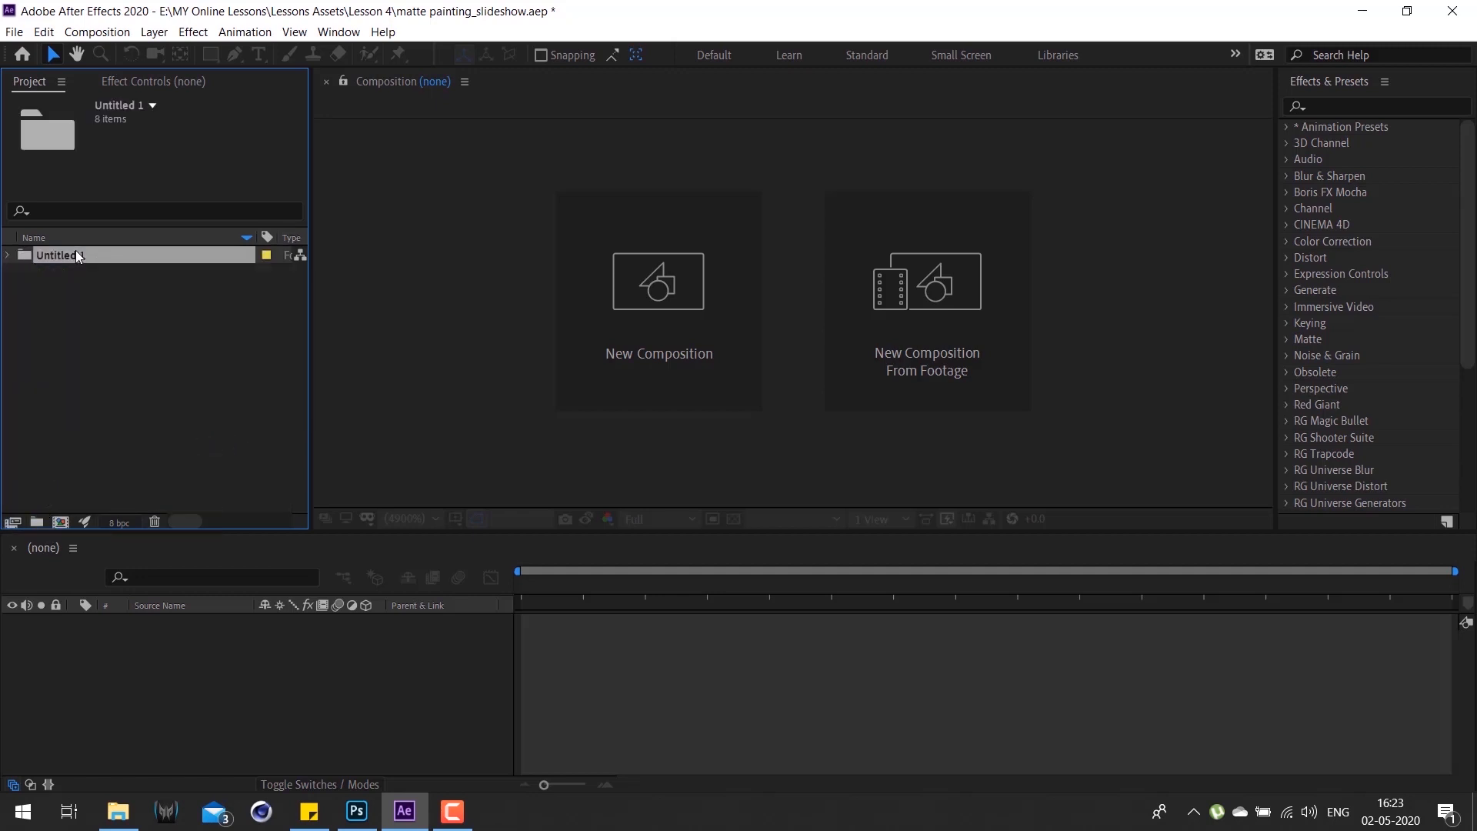
{"action": "double_click", "coordinate": [76, 256]}
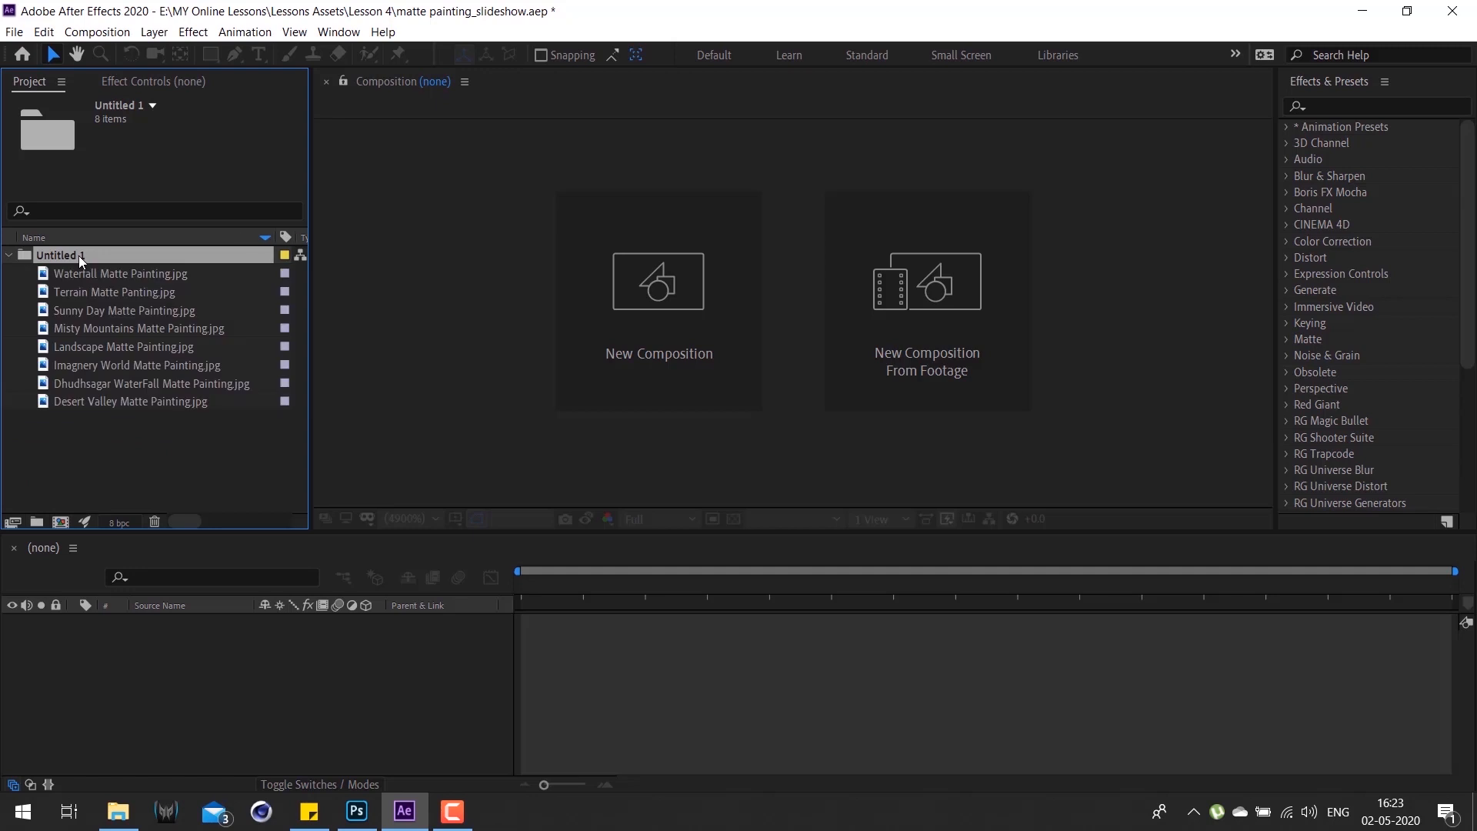
{"action": "double_click", "coordinate": [37, 254]}
{"action": "key", "text": "Return"}
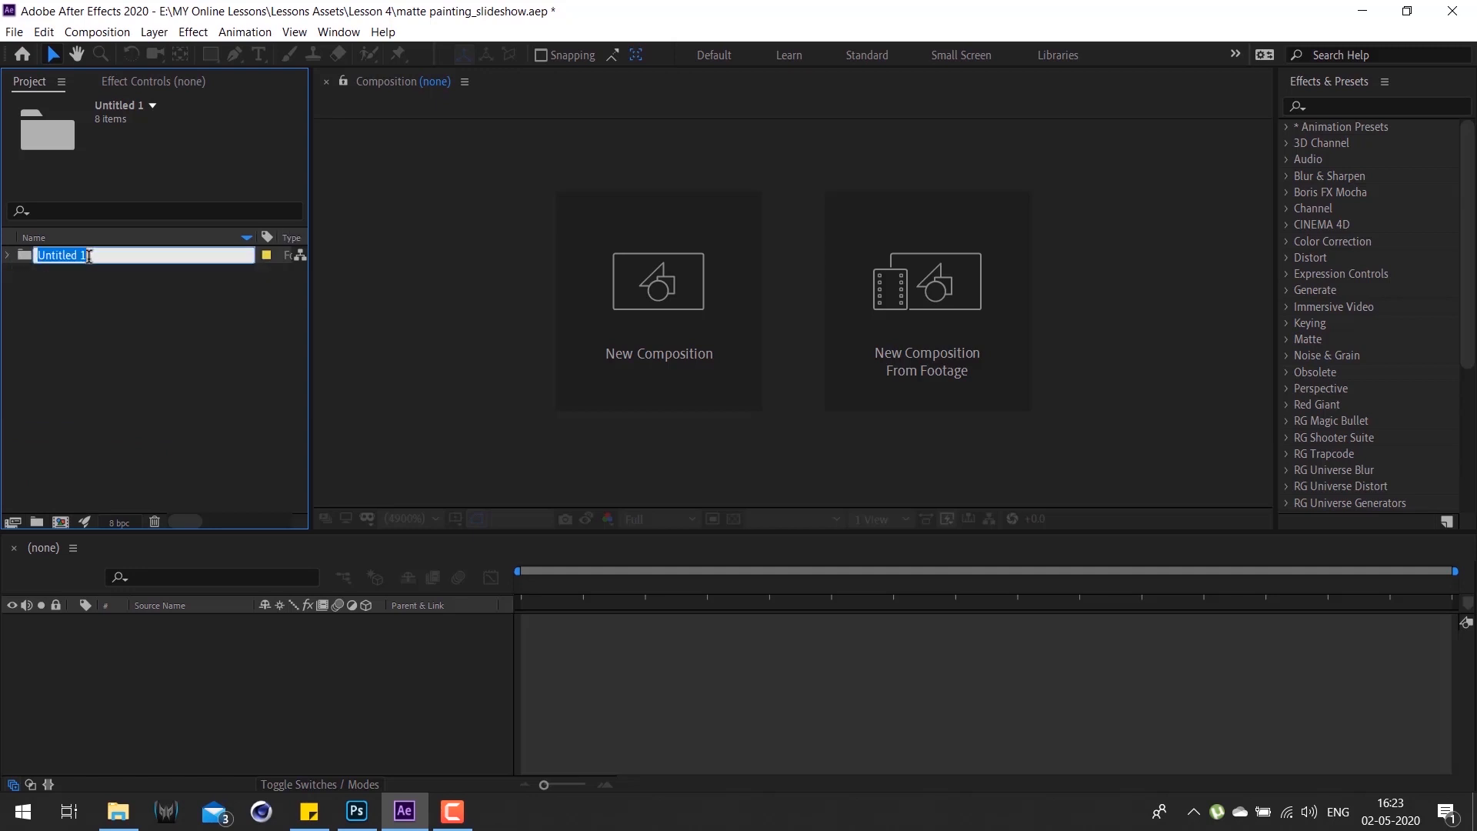
{"action": "key", "text": "Caps_Lock"}
{"action": "type", "text": "I"}
{"action": "key", "text": "Caps_Lock"}
{"action": "type", "text": "mages"}
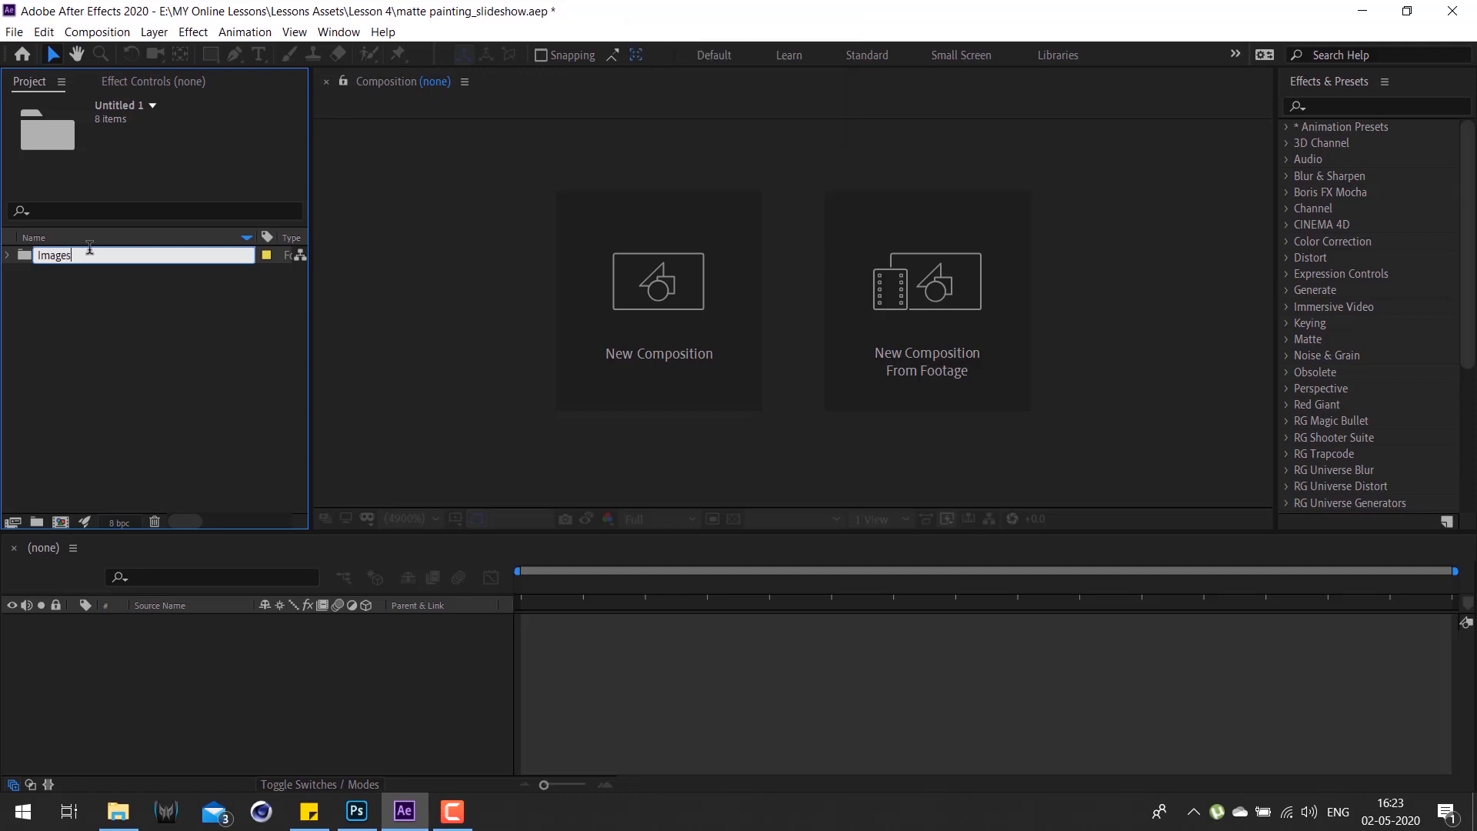
{"action": "key", "text": "Return"}
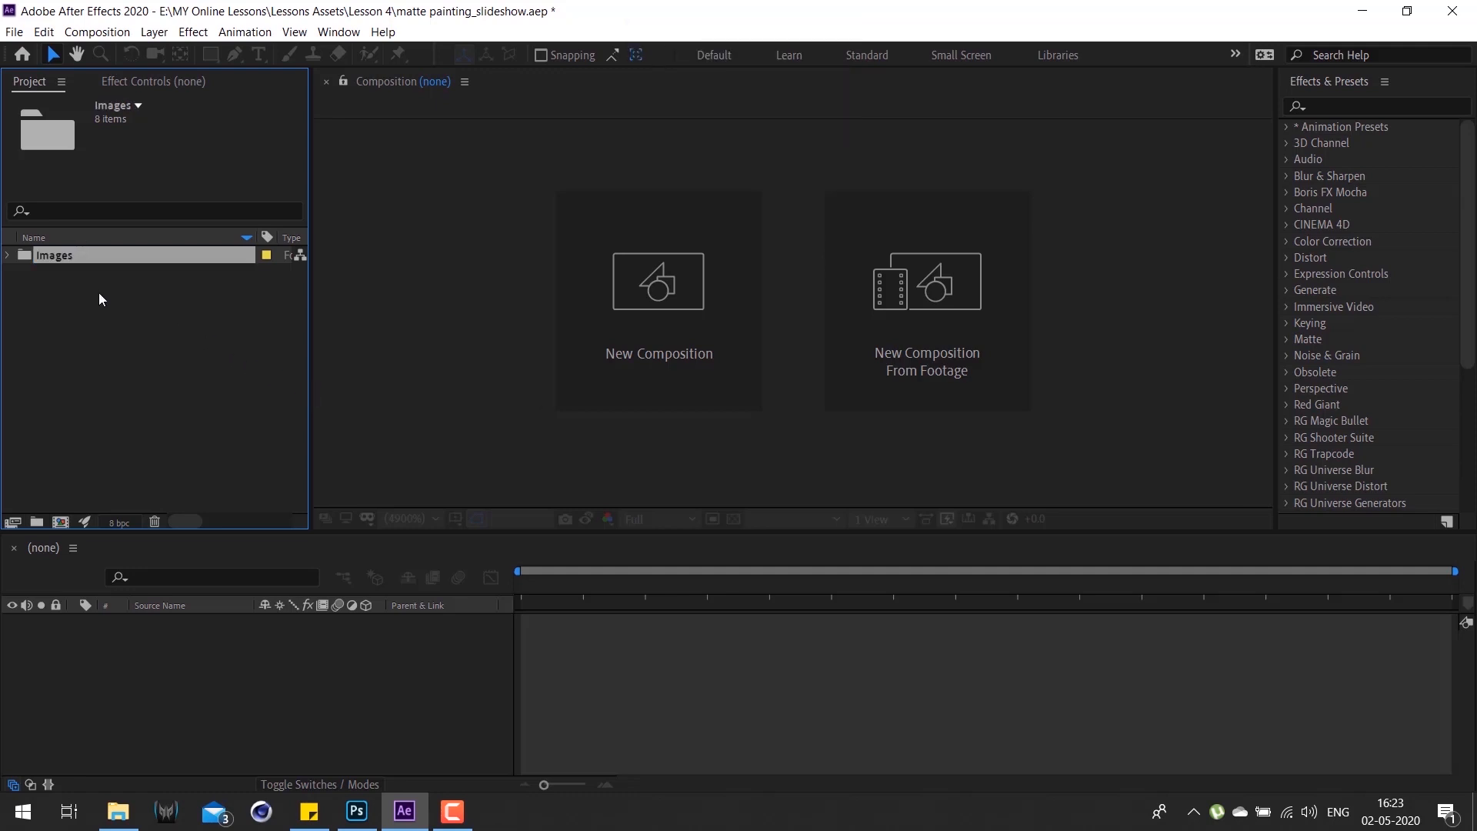
Step: Expand the Images folder and examine the pixel dimensions of each matte painting image
{"action": "left_click", "coordinate": [7, 256]}
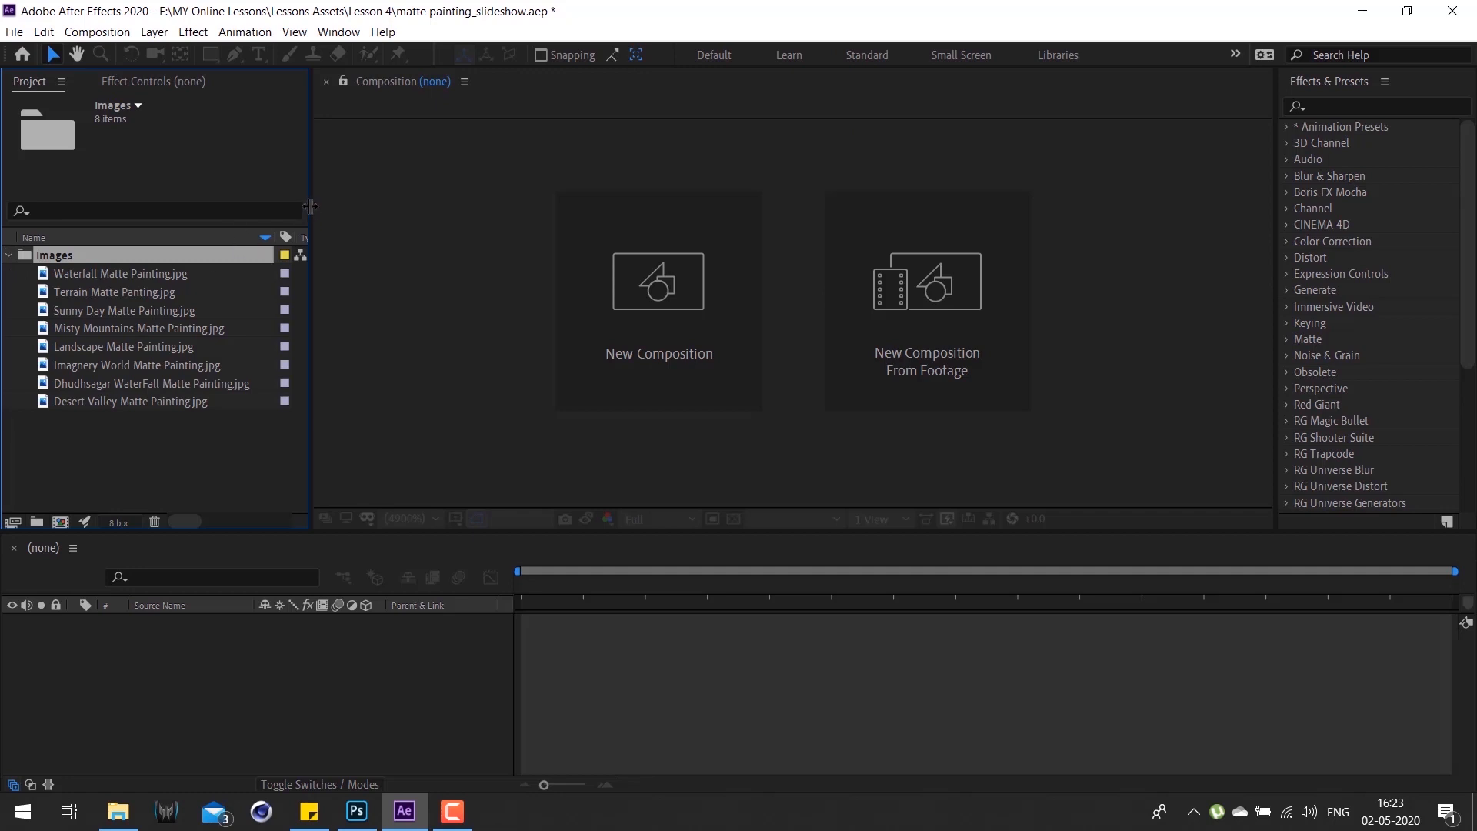
{"action": "left_click_drag", "start_coordinate": [308, 207], "coordinate": [340, 207]}
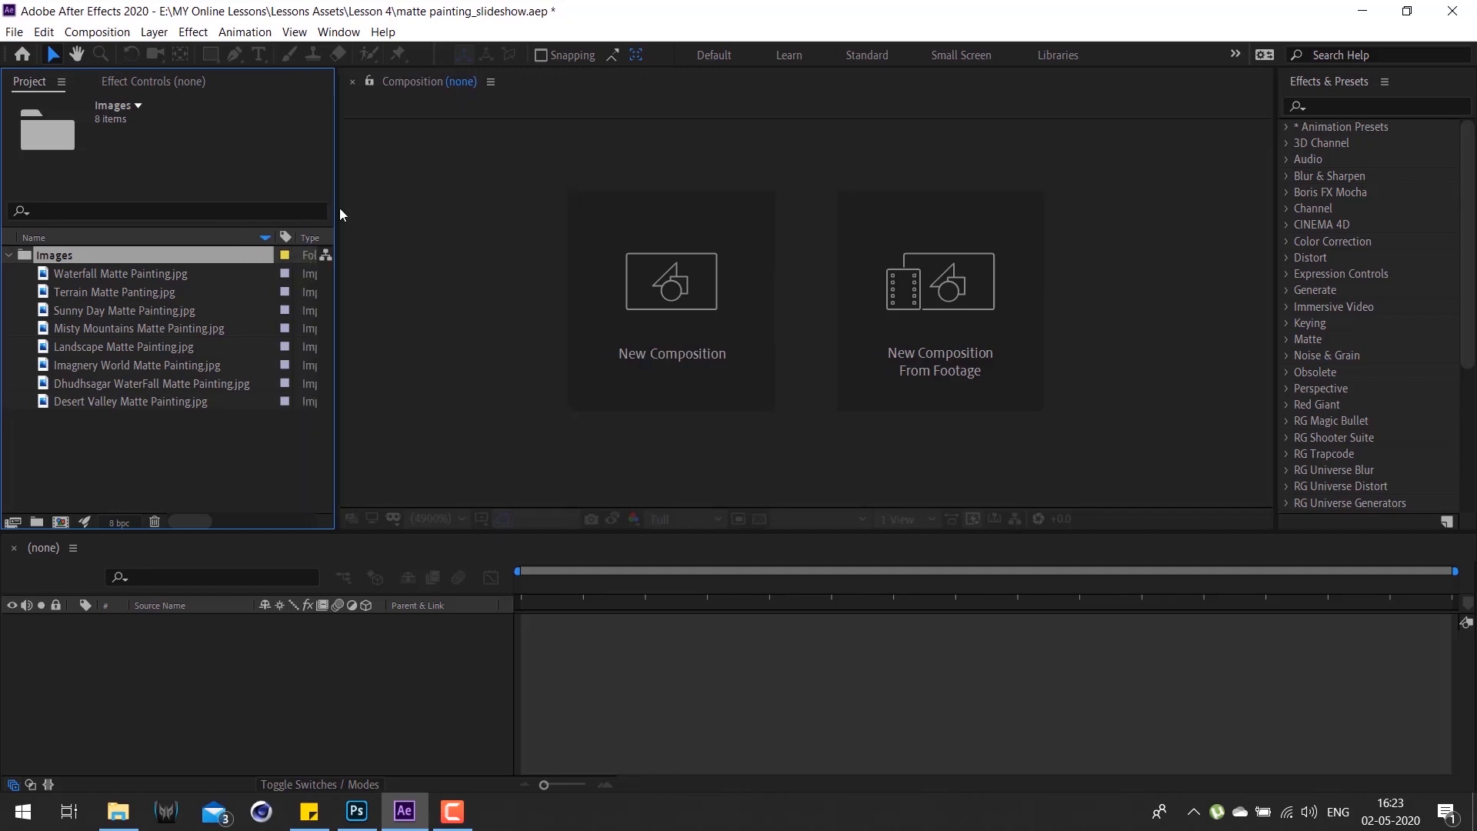
{"action": "left_click", "coordinate": [168, 277]}
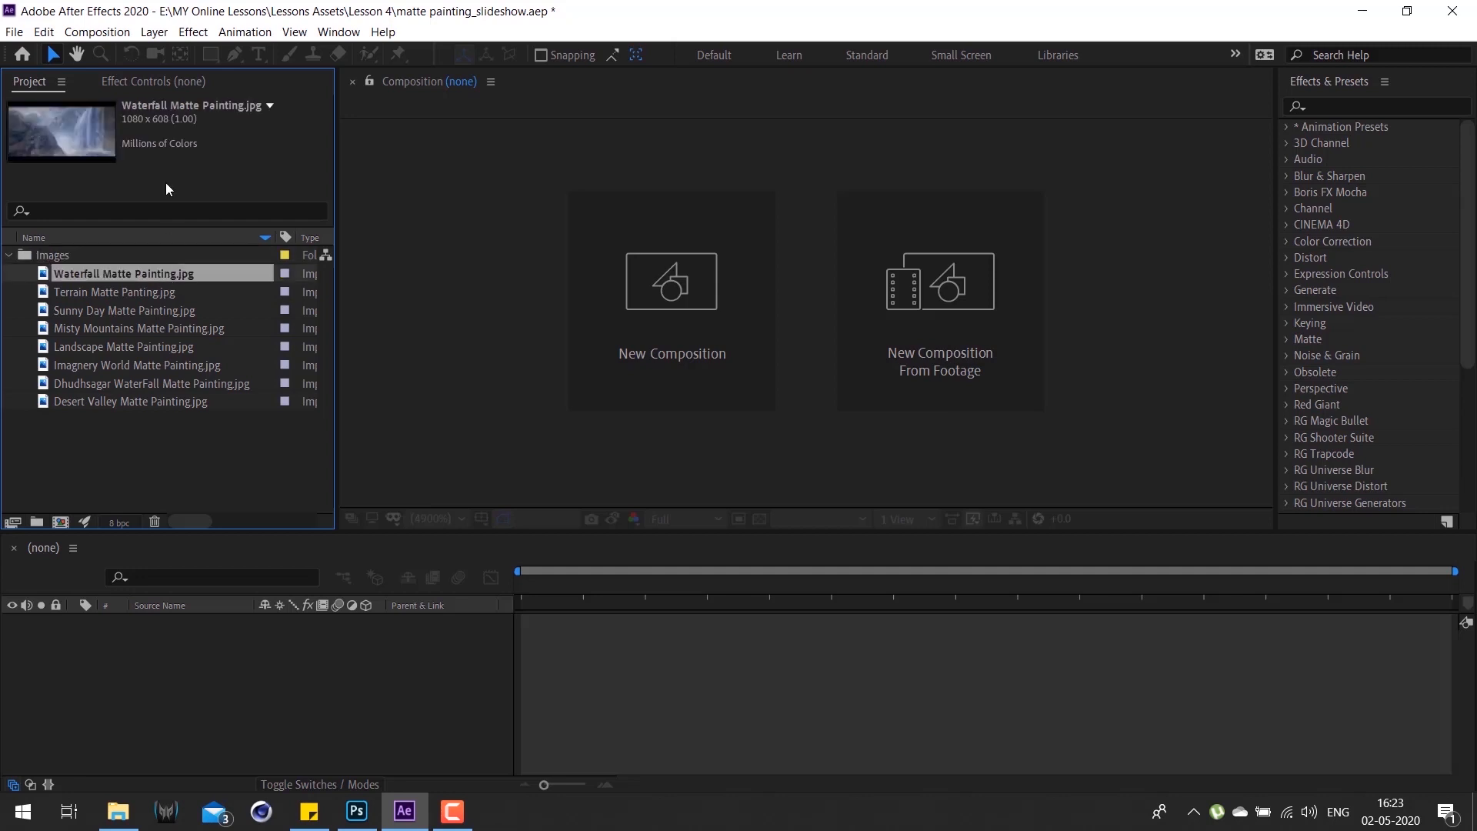
{"action": "left_click", "coordinate": [158, 291]}
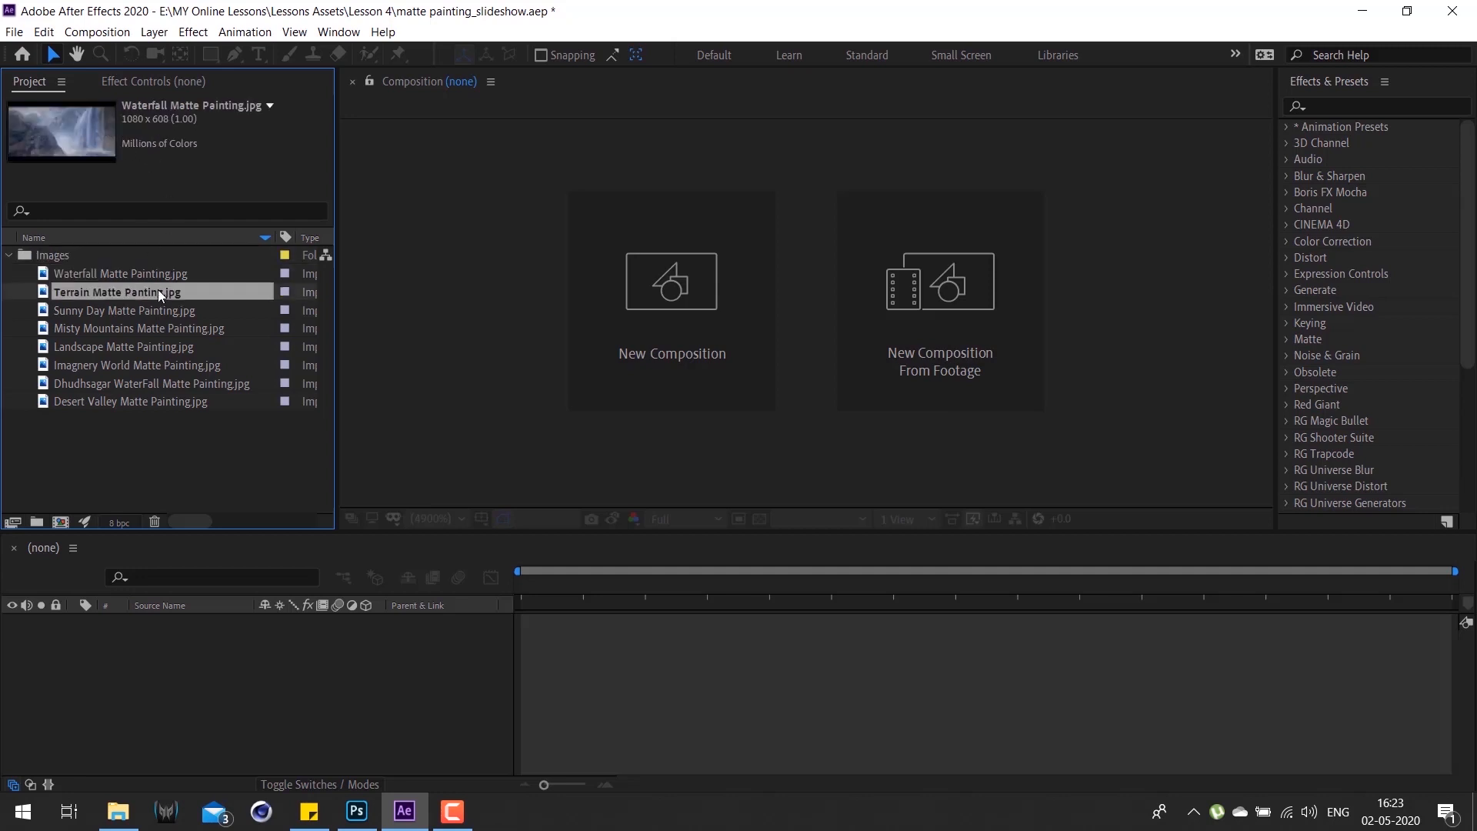
{"action": "left_click", "coordinate": [165, 310]}
{"action": "left_click", "coordinate": [160, 344]}
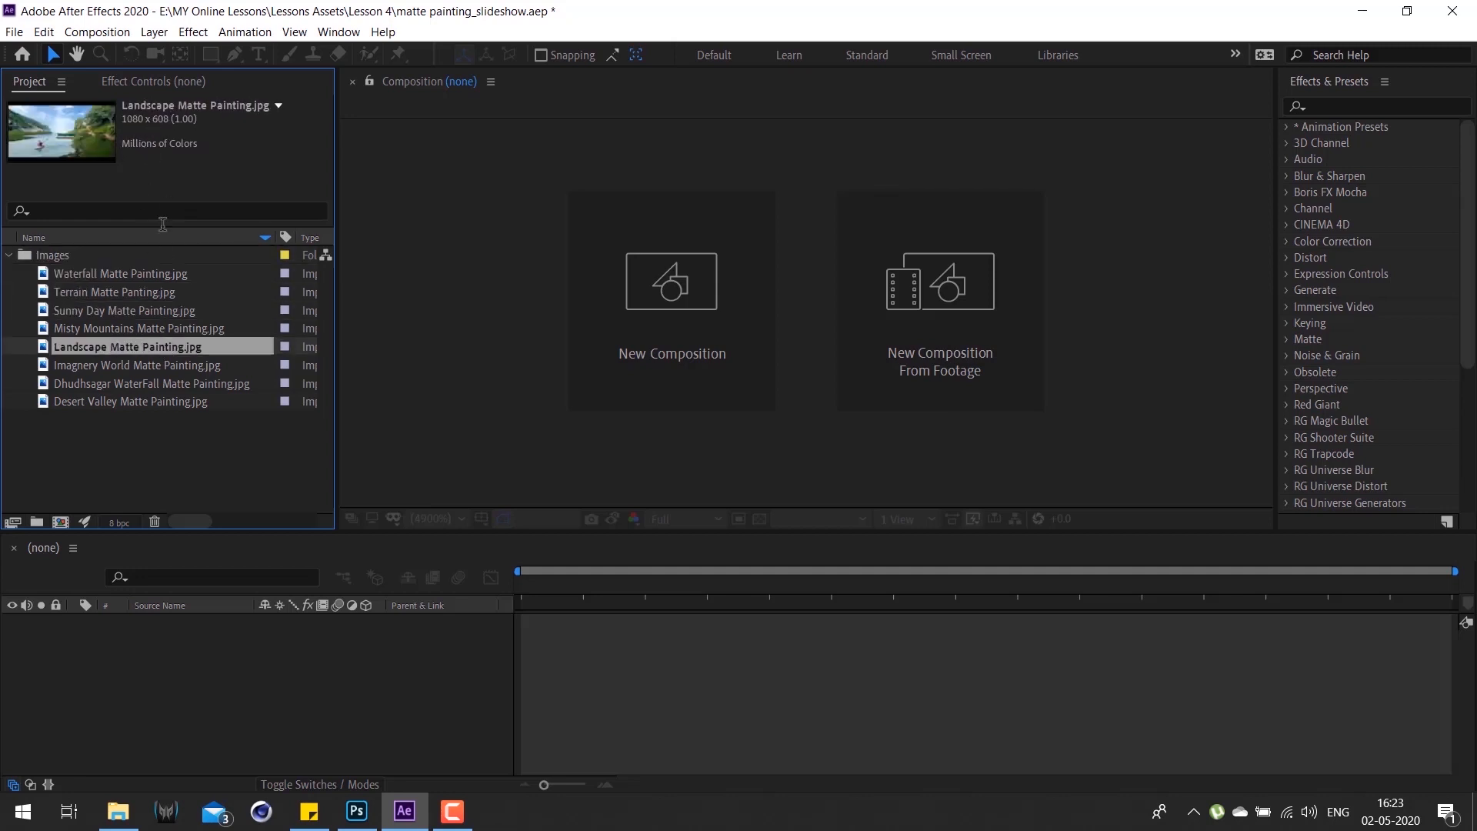
{"action": "left_click", "coordinate": [165, 273]}
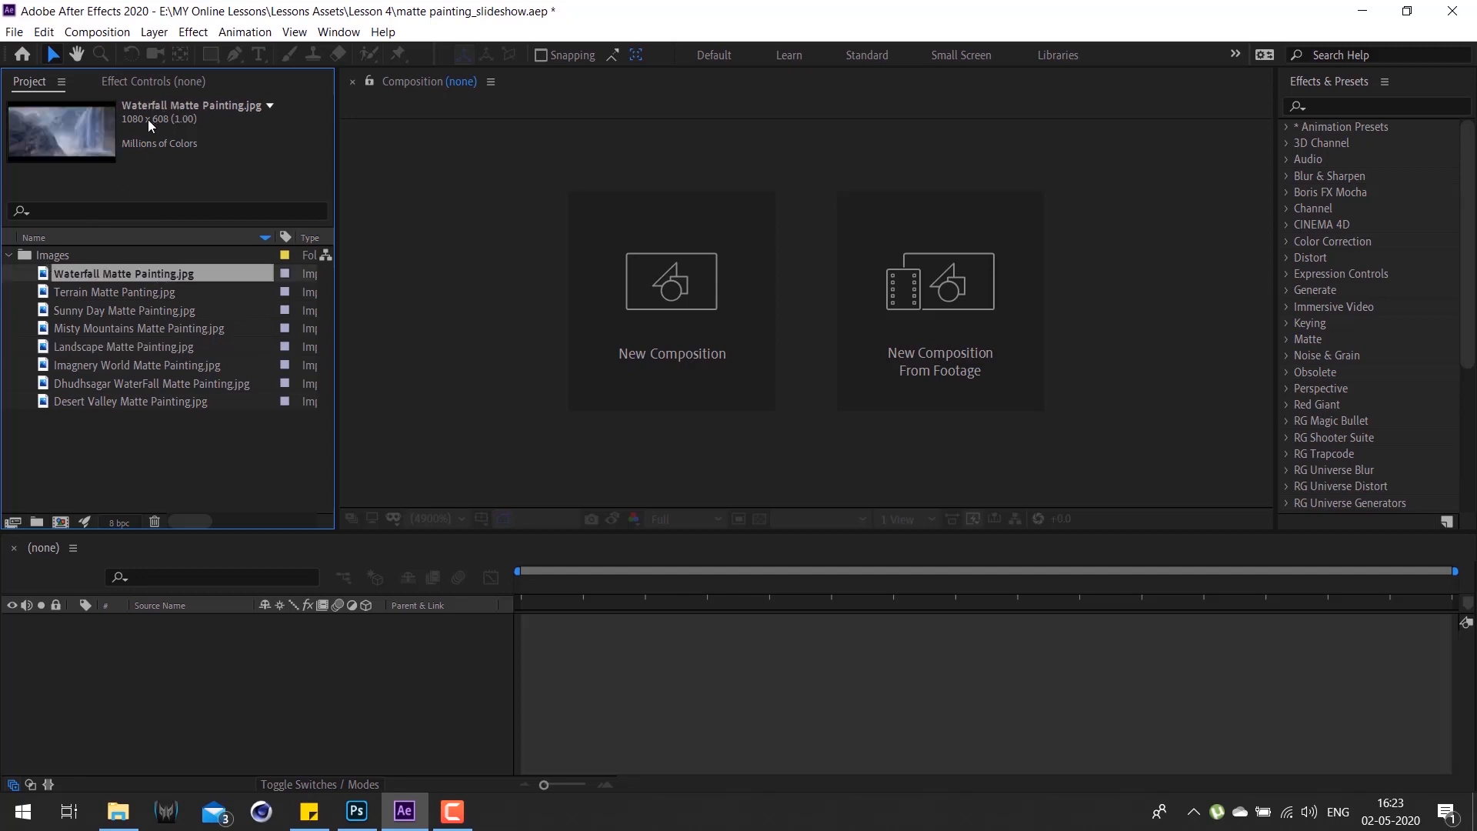
{"action": "left_click", "coordinate": [149, 294]}
{"action": "left_click", "coordinate": [157, 308]}
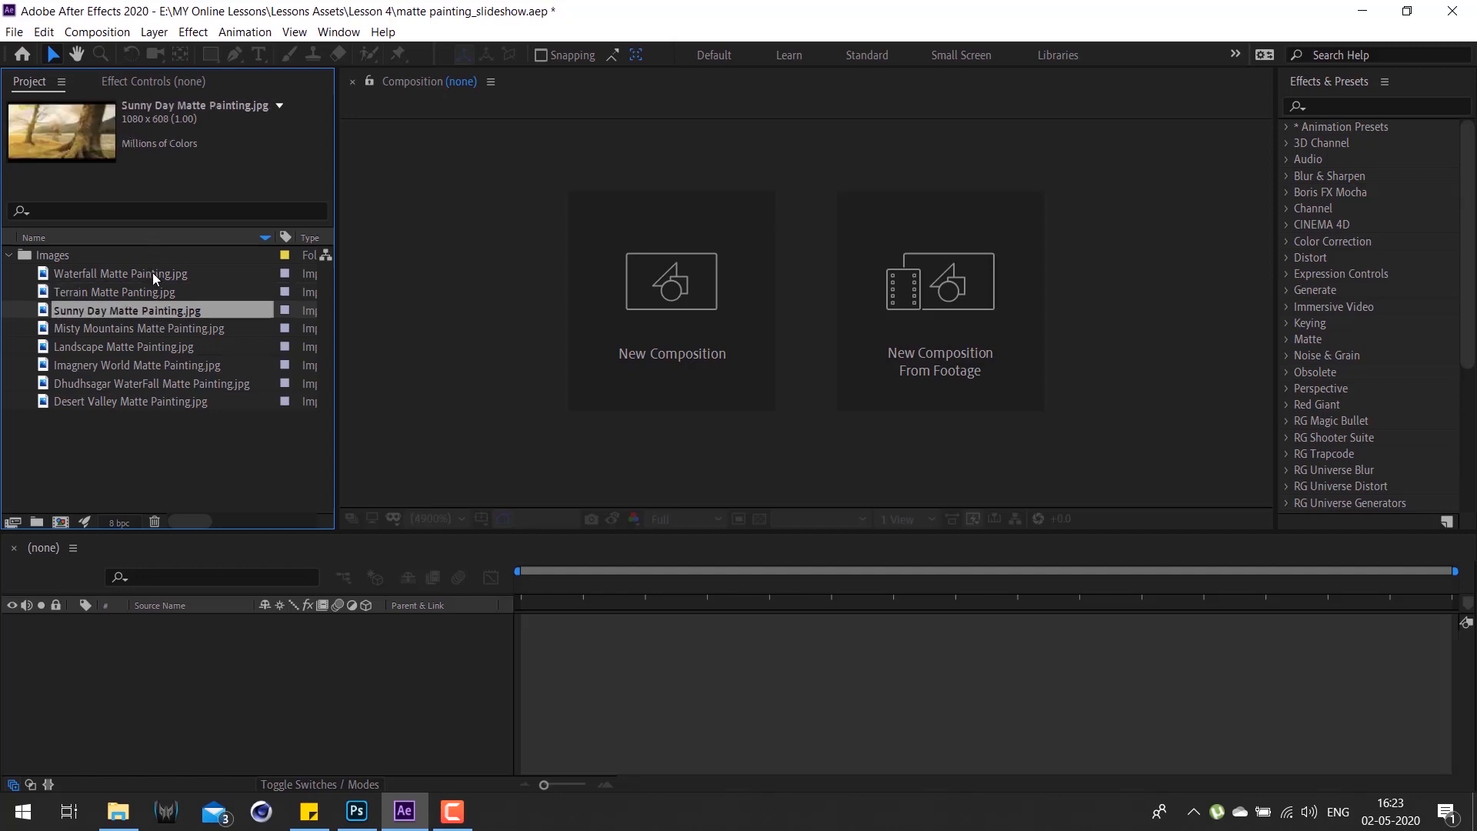
{"action": "left_click", "coordinate": [153, 273]}
{"action": "left_click", "coordinate": [149, 312]}
{"action": "left_click", "coordinate": [159, 331]}
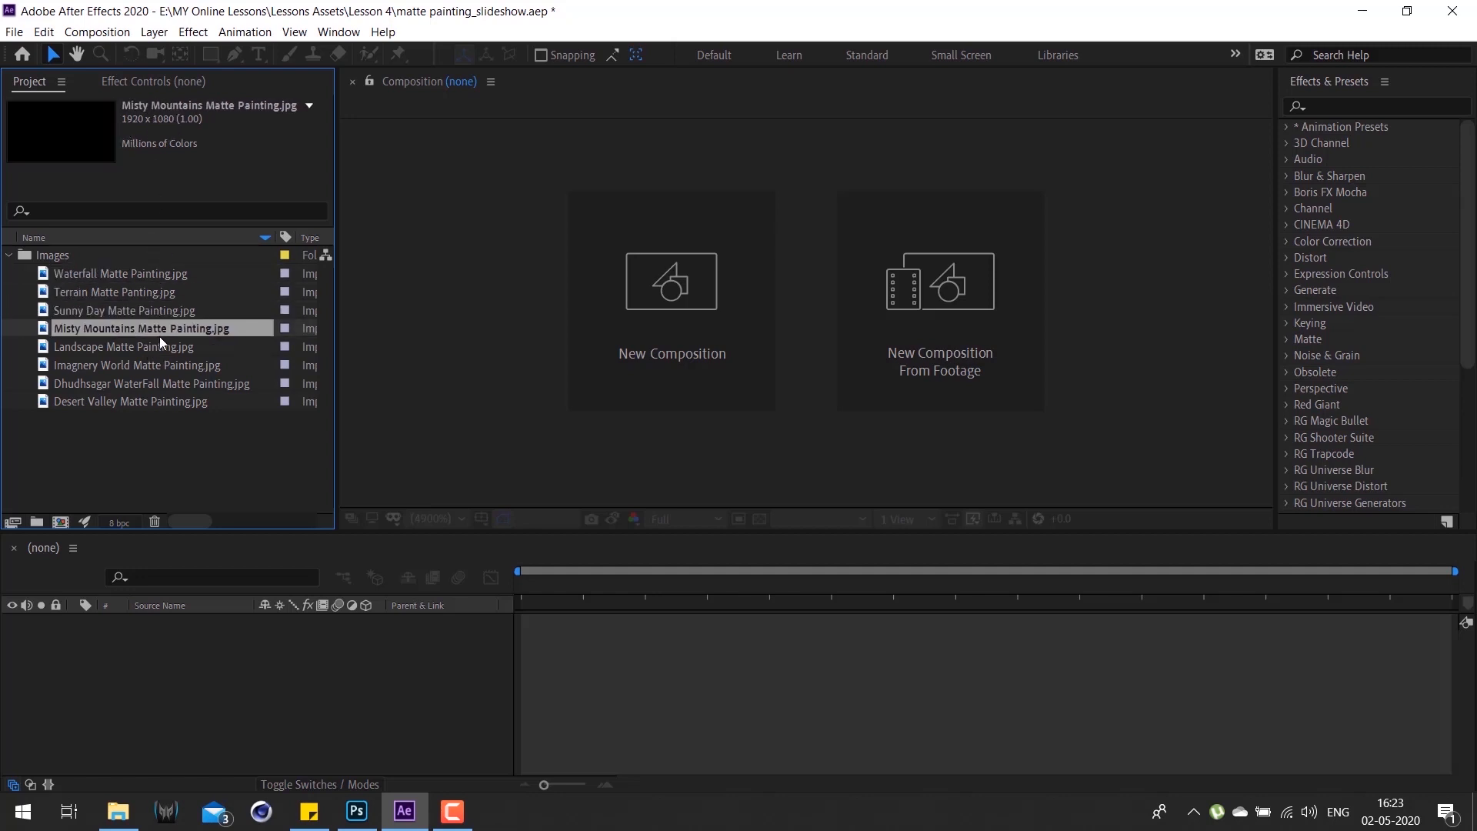
{"action": "left_click", "coordinate": [174, 346]}
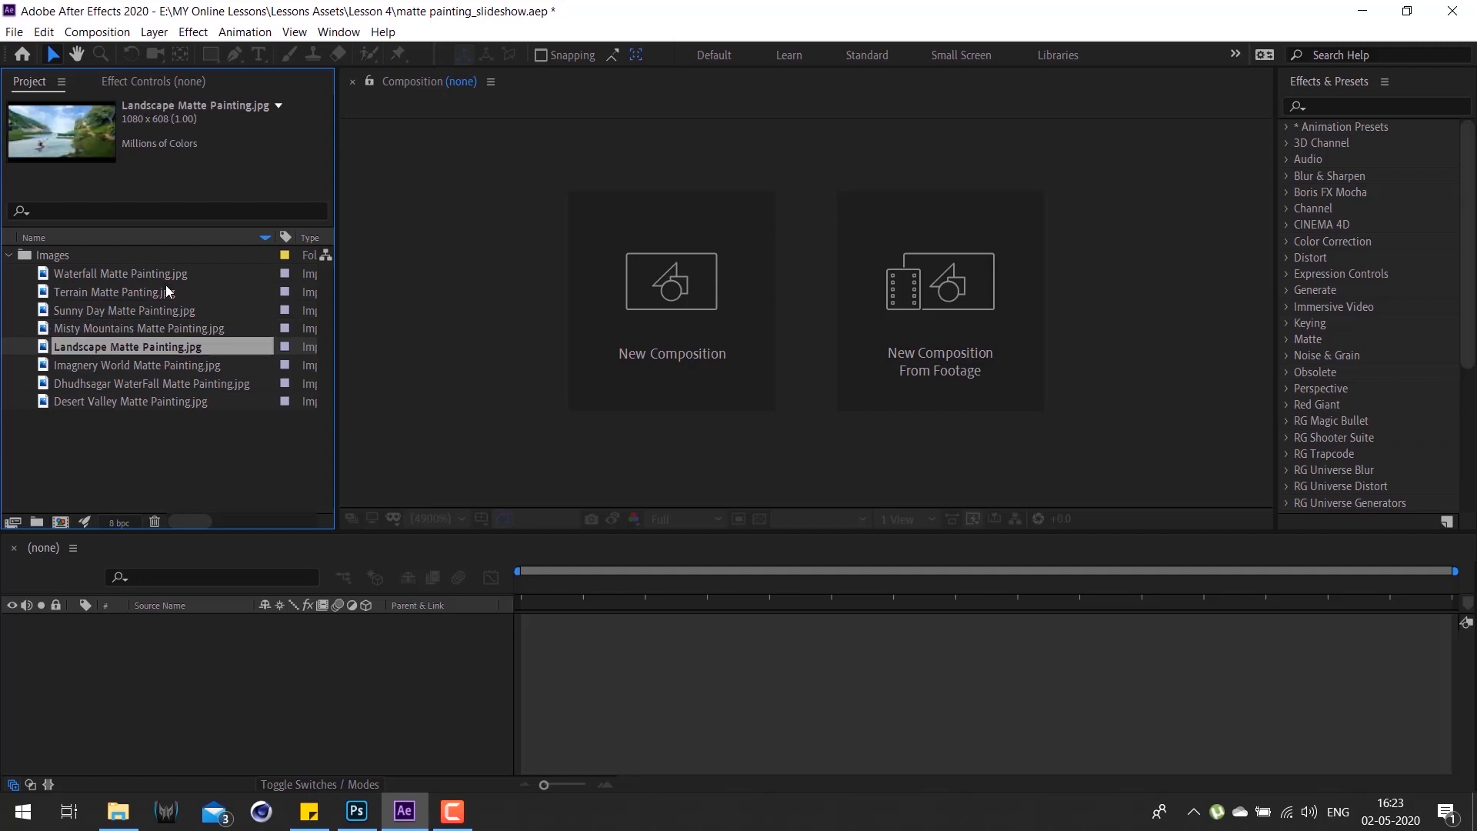
{"action": "left_click", "coordinate": [143, 363]}
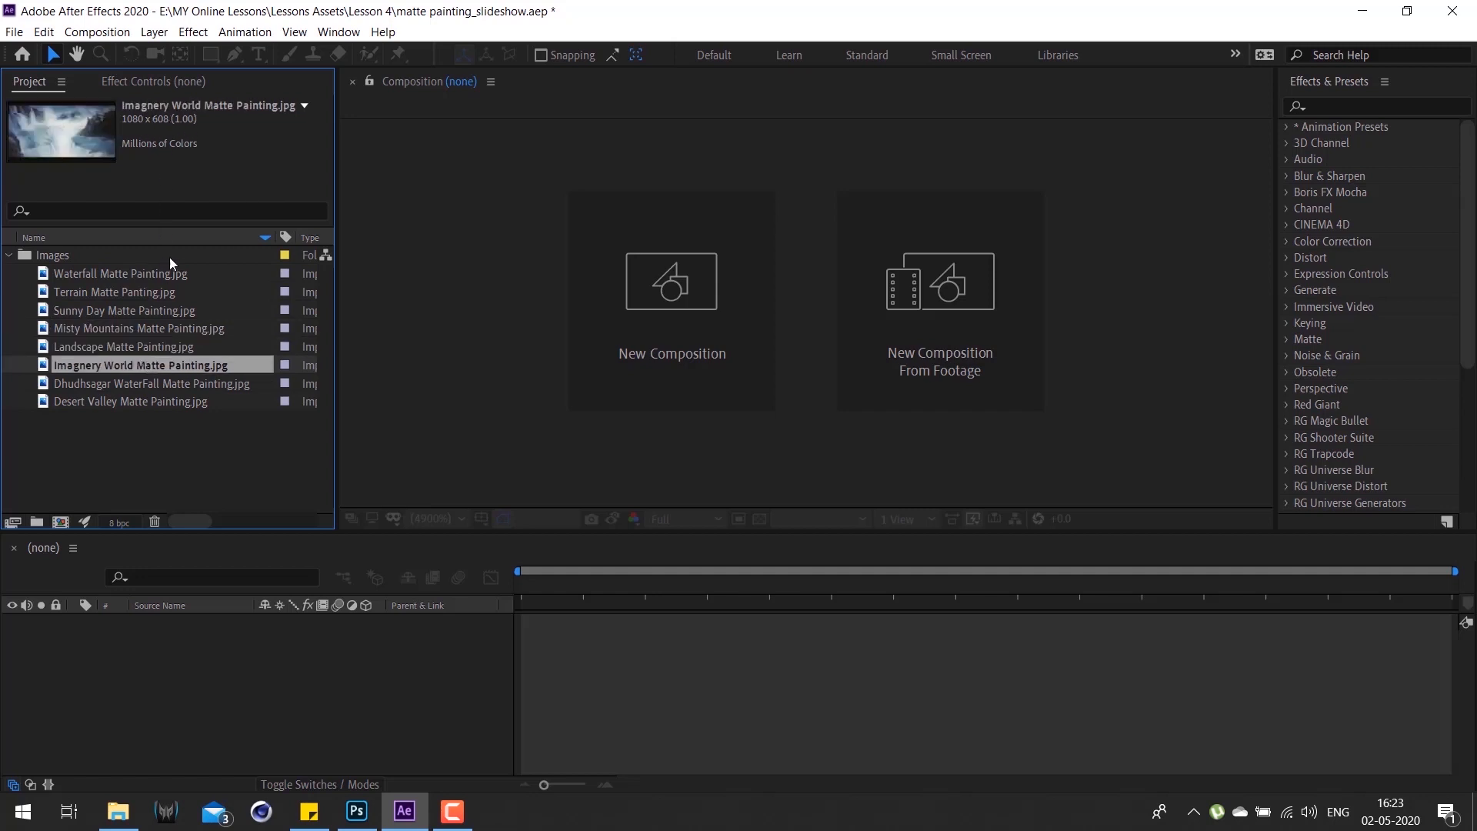
{"action": "left_click", "coordinate": [151, 383]}
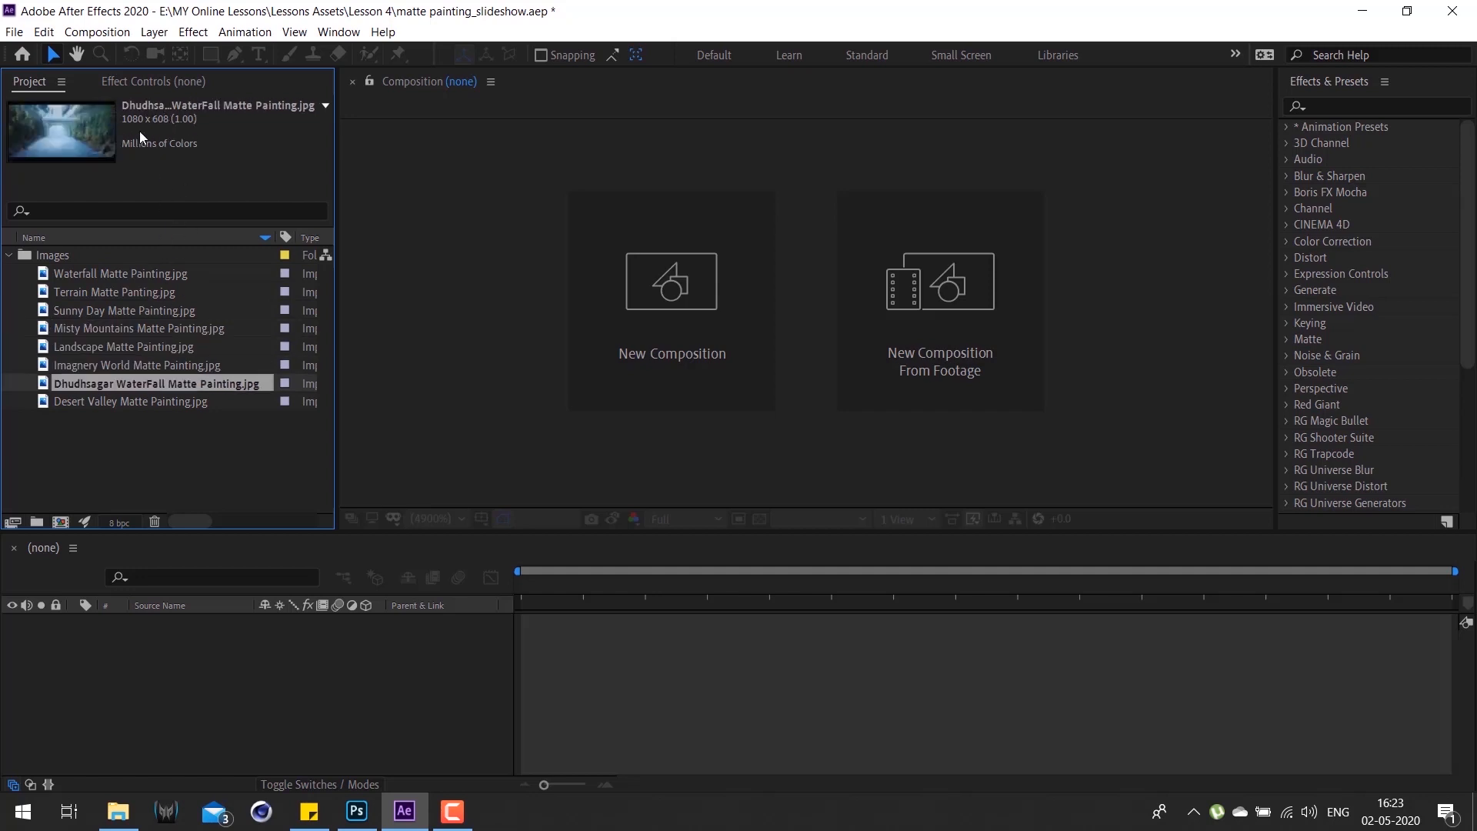
{"action": "left_click", "coordinate": [153, 397]}
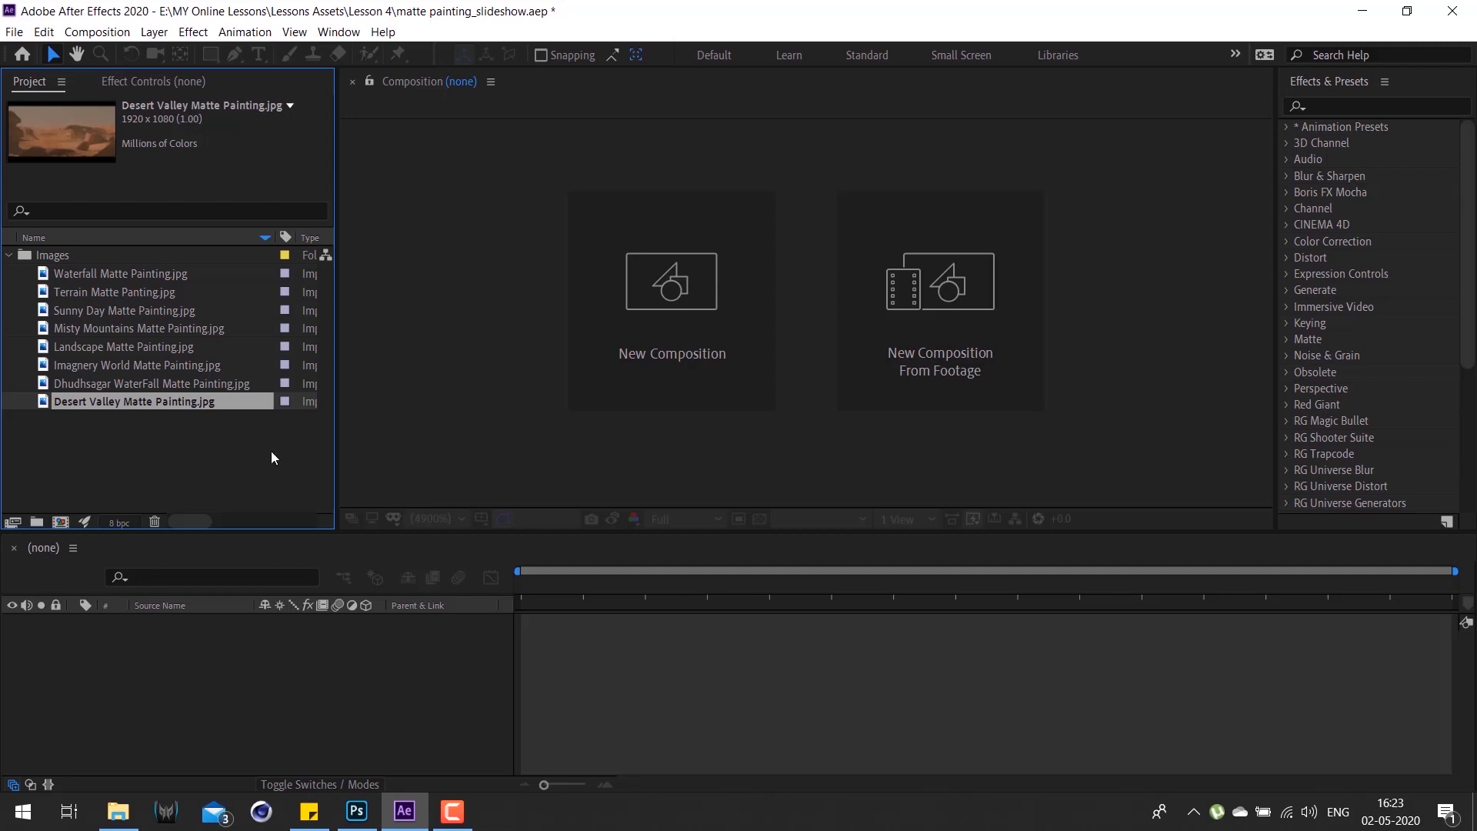
{"action": "left_click", "coordinate": [168, 274], "text": "shift"}
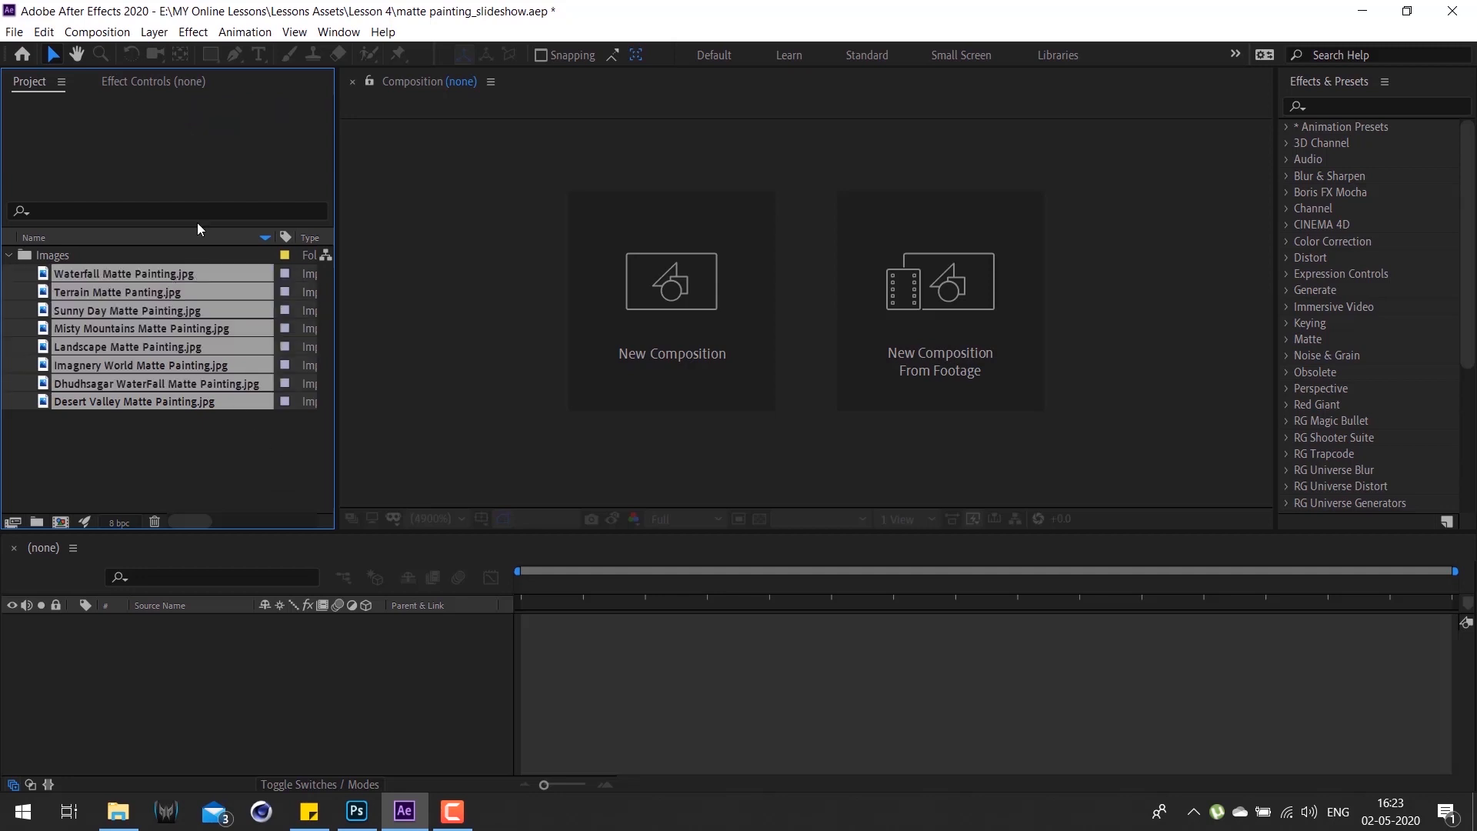
{"action": "left_click", "coordinate": [158, 445]}
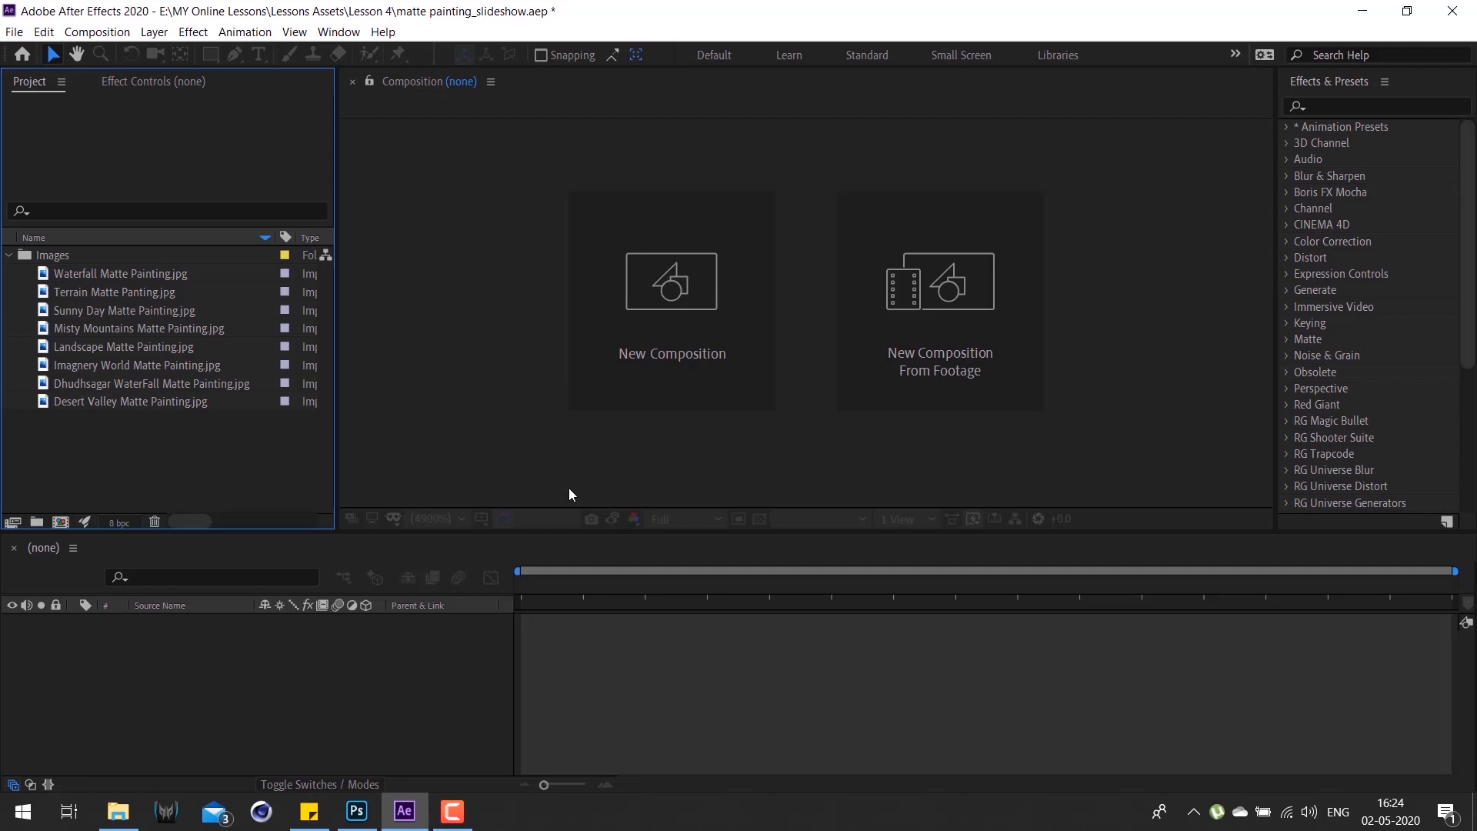
Step: Create a 1280 x 720 px composition at 30 frames per second with a duration of 0:00:40:00
{"action": "left_click", "coordinate": [709, 269]}
{"action": "left_click", "coordinate": [1053, 672]}
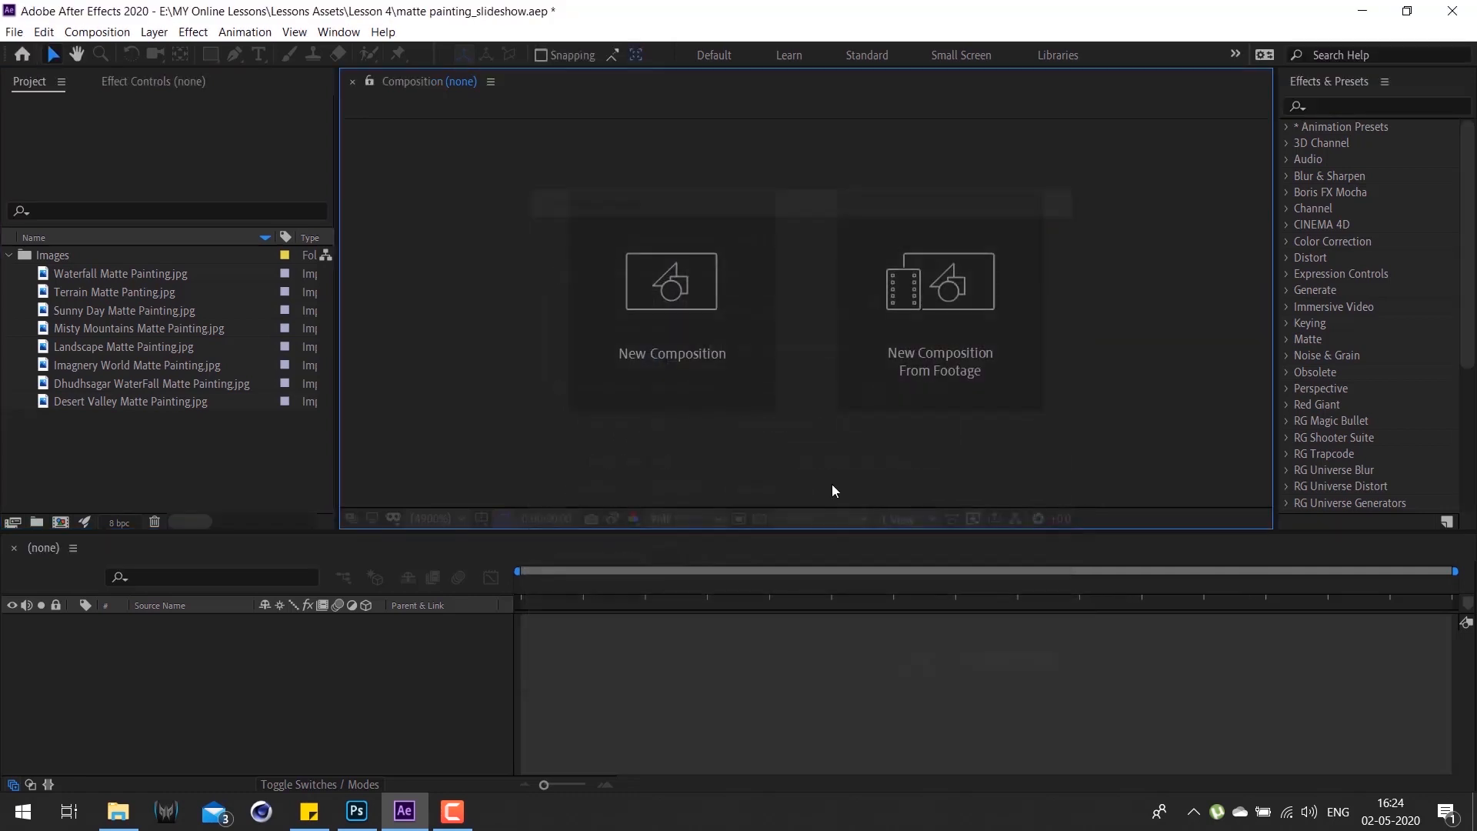
{"action": "left_click", "coordinate": [115, 31]}
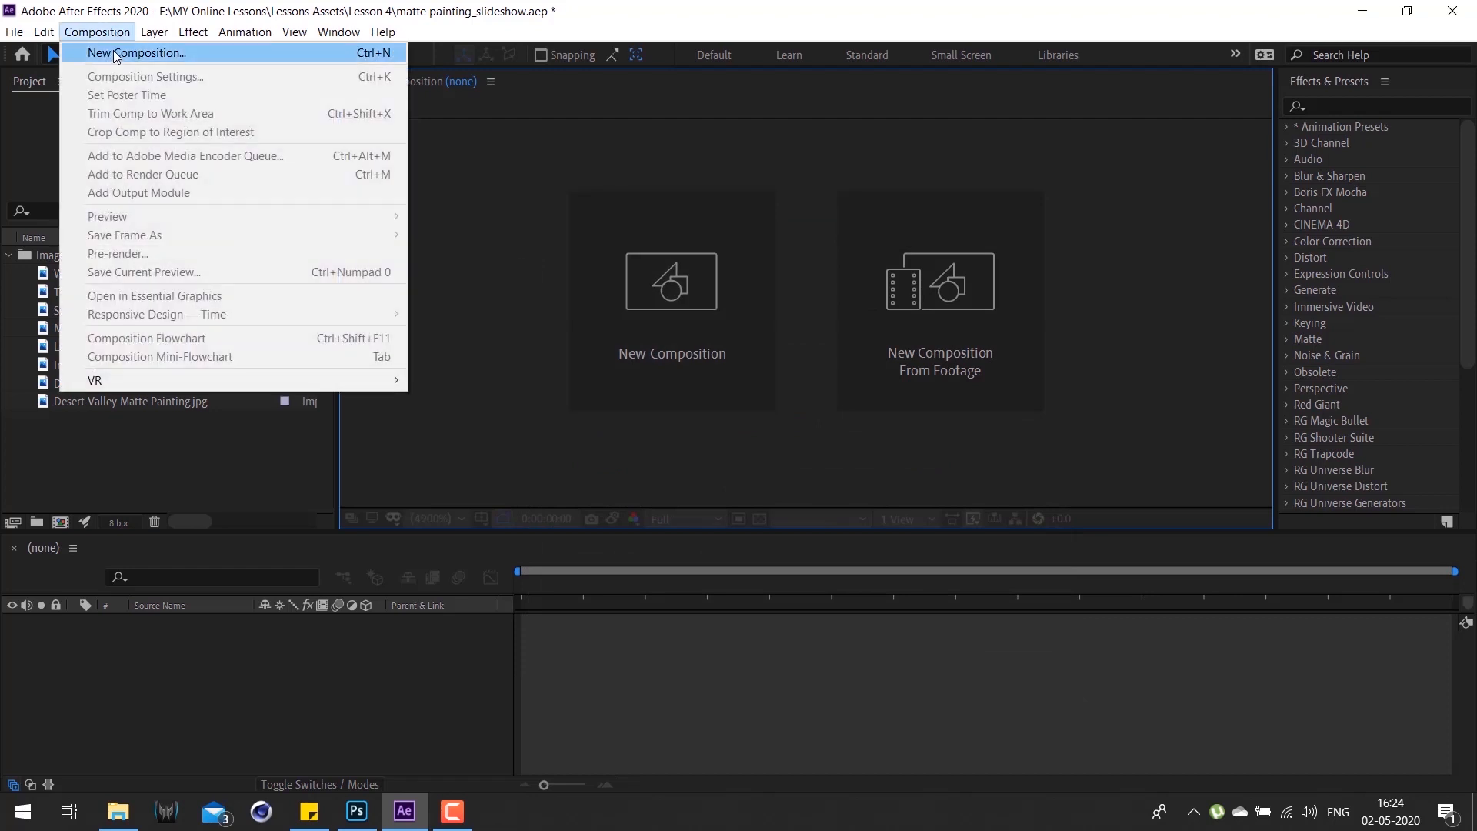
{"action": "left_click", "coordinate": [115, 52]}
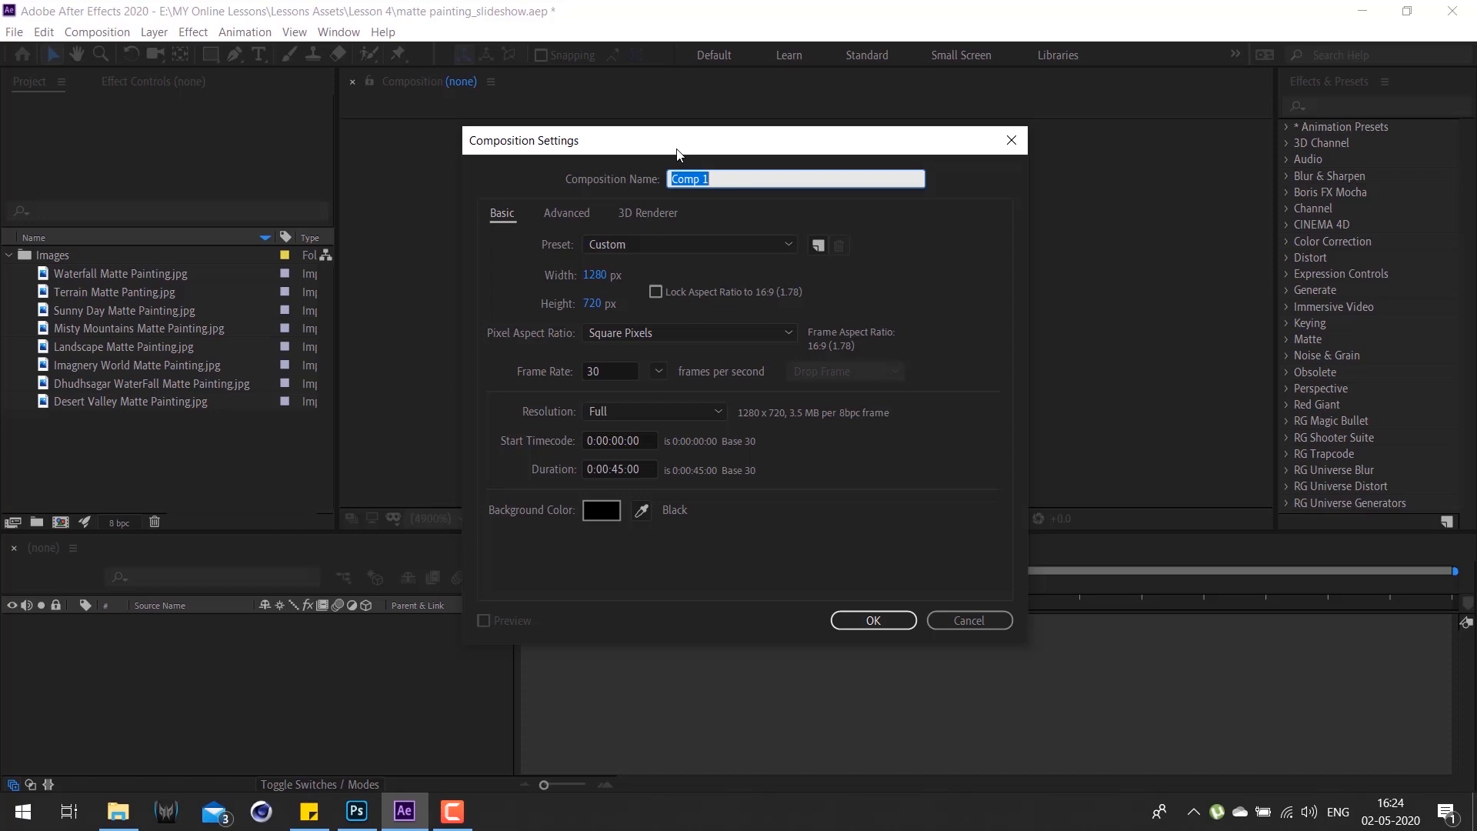
{"action": "left_click", "coordinate": [616, 372]}
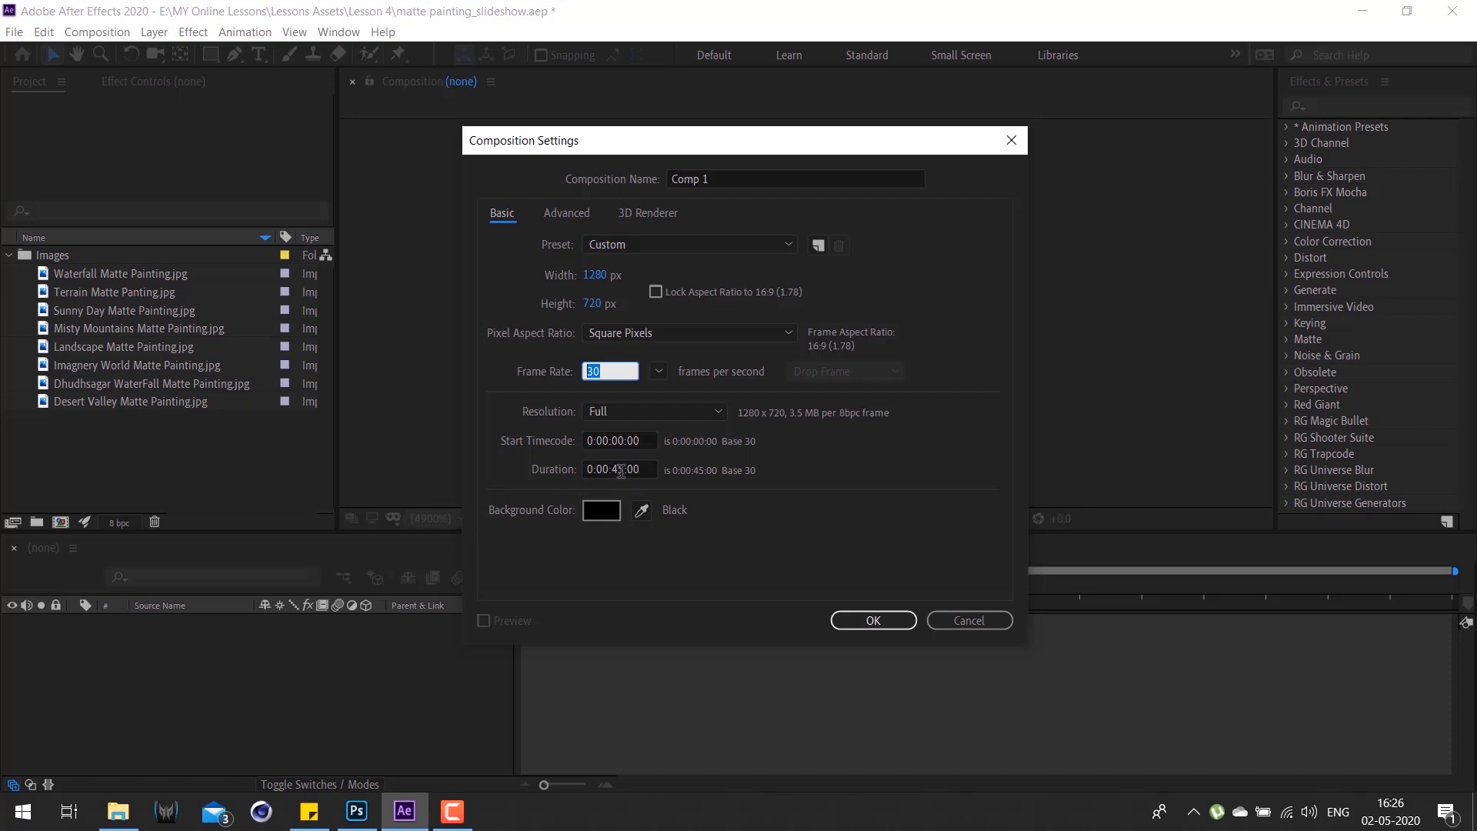
{"action": "left_click_drag", "start_coordinate": [622, 472], "coordinate": [612, 475]}
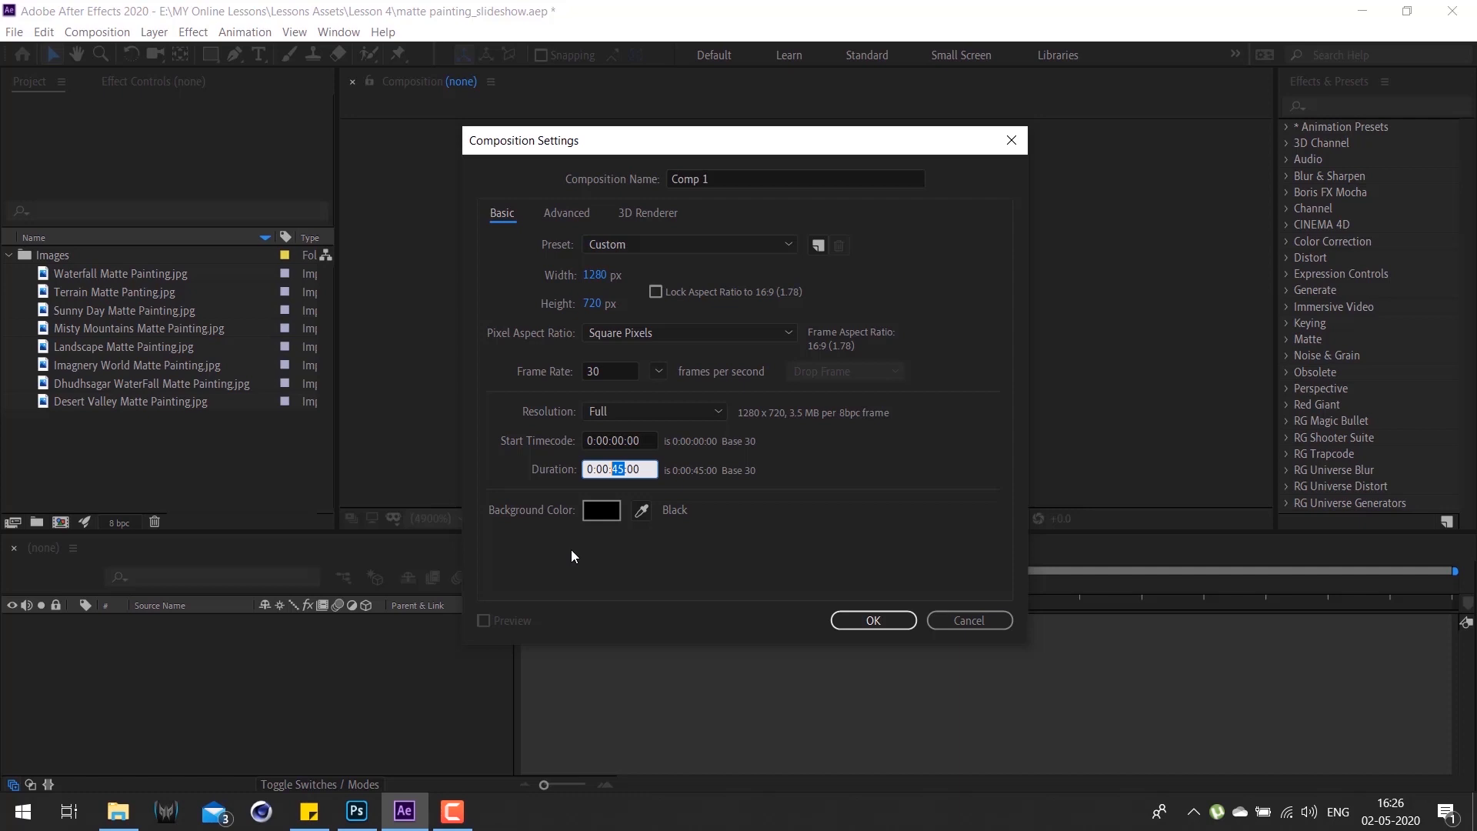
{"action": "type", "text": "40"}
{"action": "left_click", "coordinate": [874, 622]}
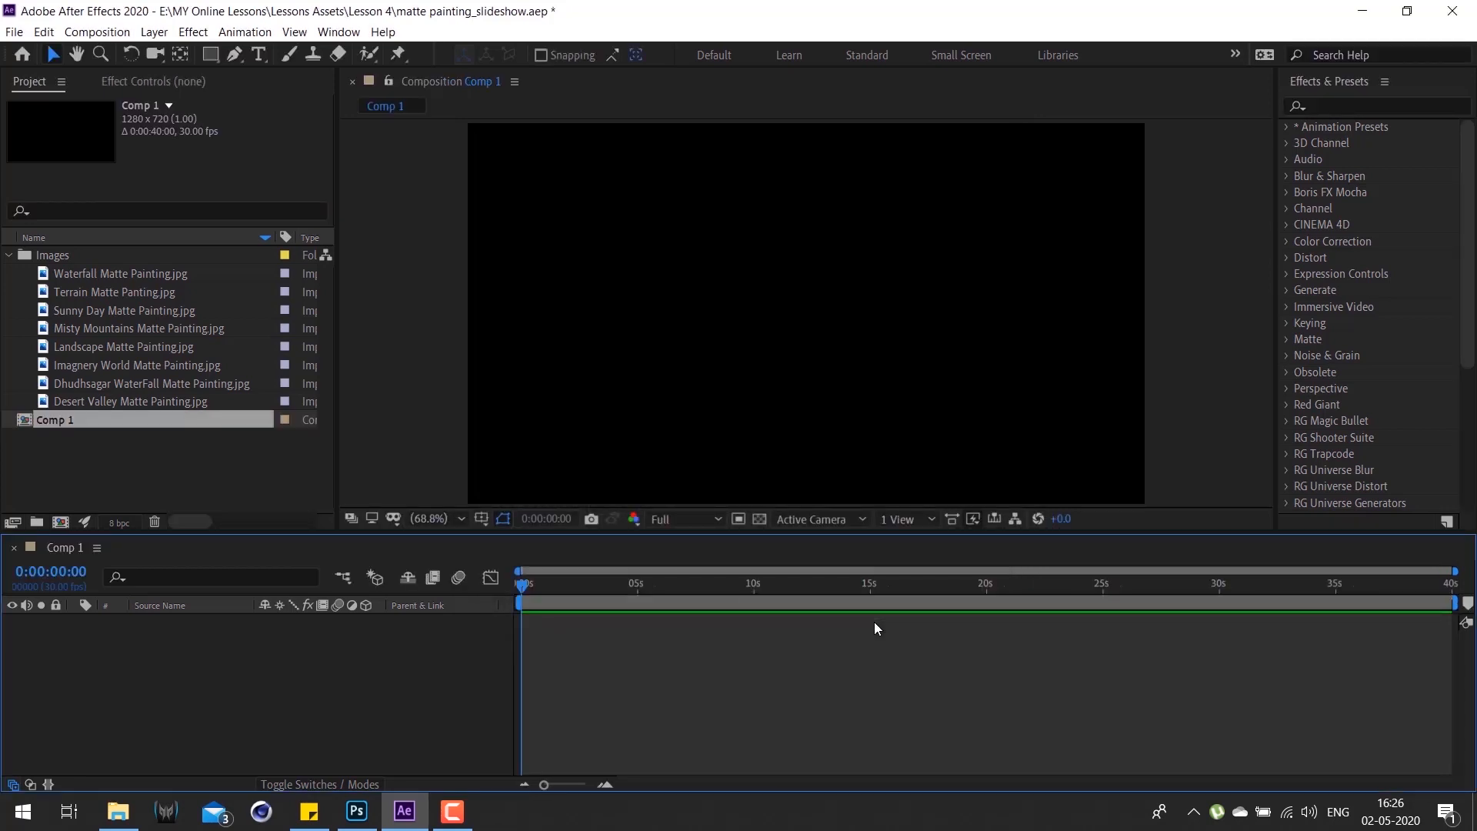
Step: Select all eight images in the Images folder, from Waterfall Matte Painting to Desert Valley Matte Painting
{"action": "left_click", "coordinate": [169, 275]}
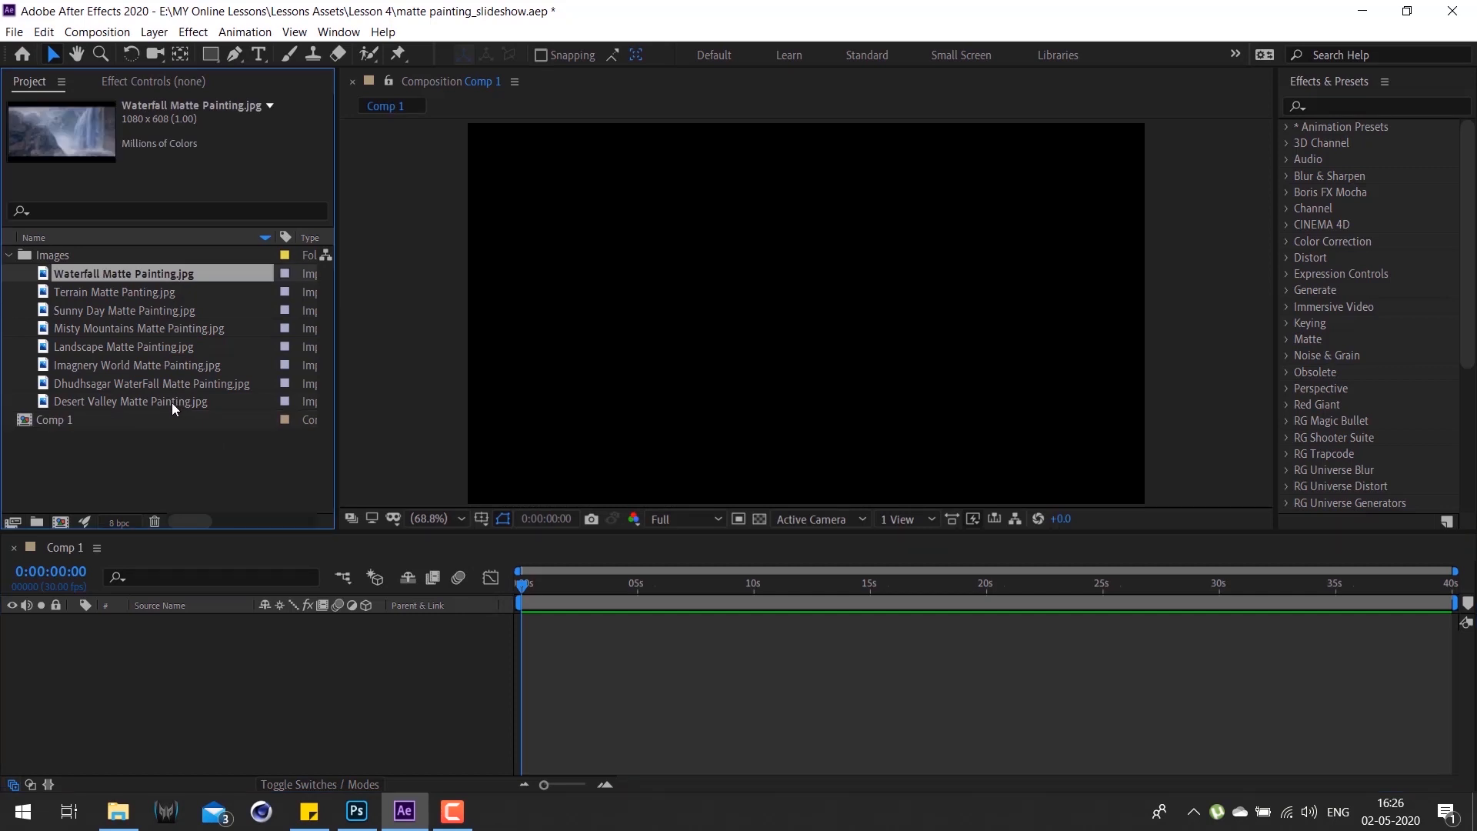
{"action": "left_click", "coordinate": [173, 403], "text": "shift"}
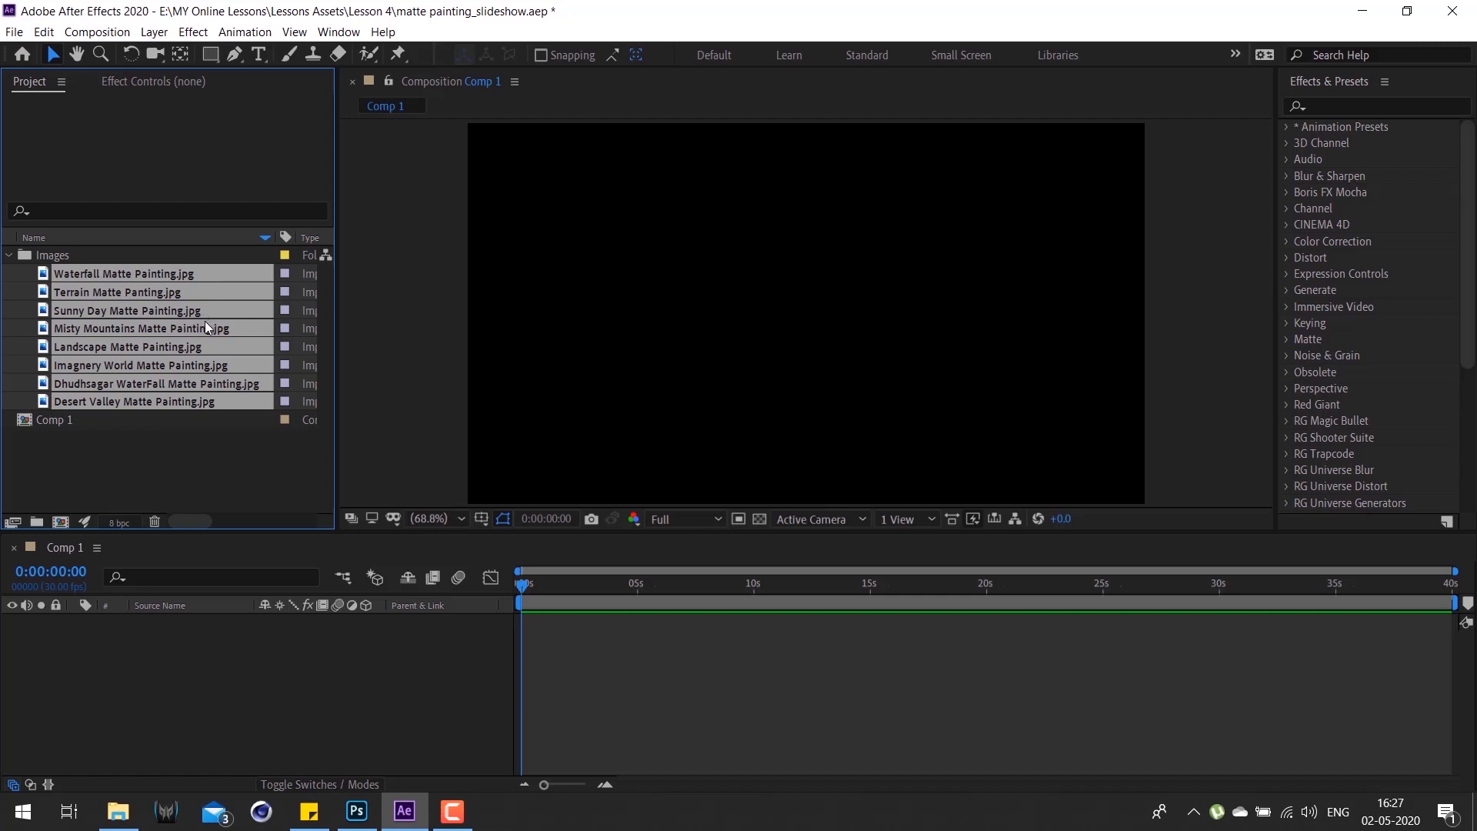
{"action": "left_click", "coordinate": [186, 448]}
{"action": "left_click", "coordinate": [188, 275]}
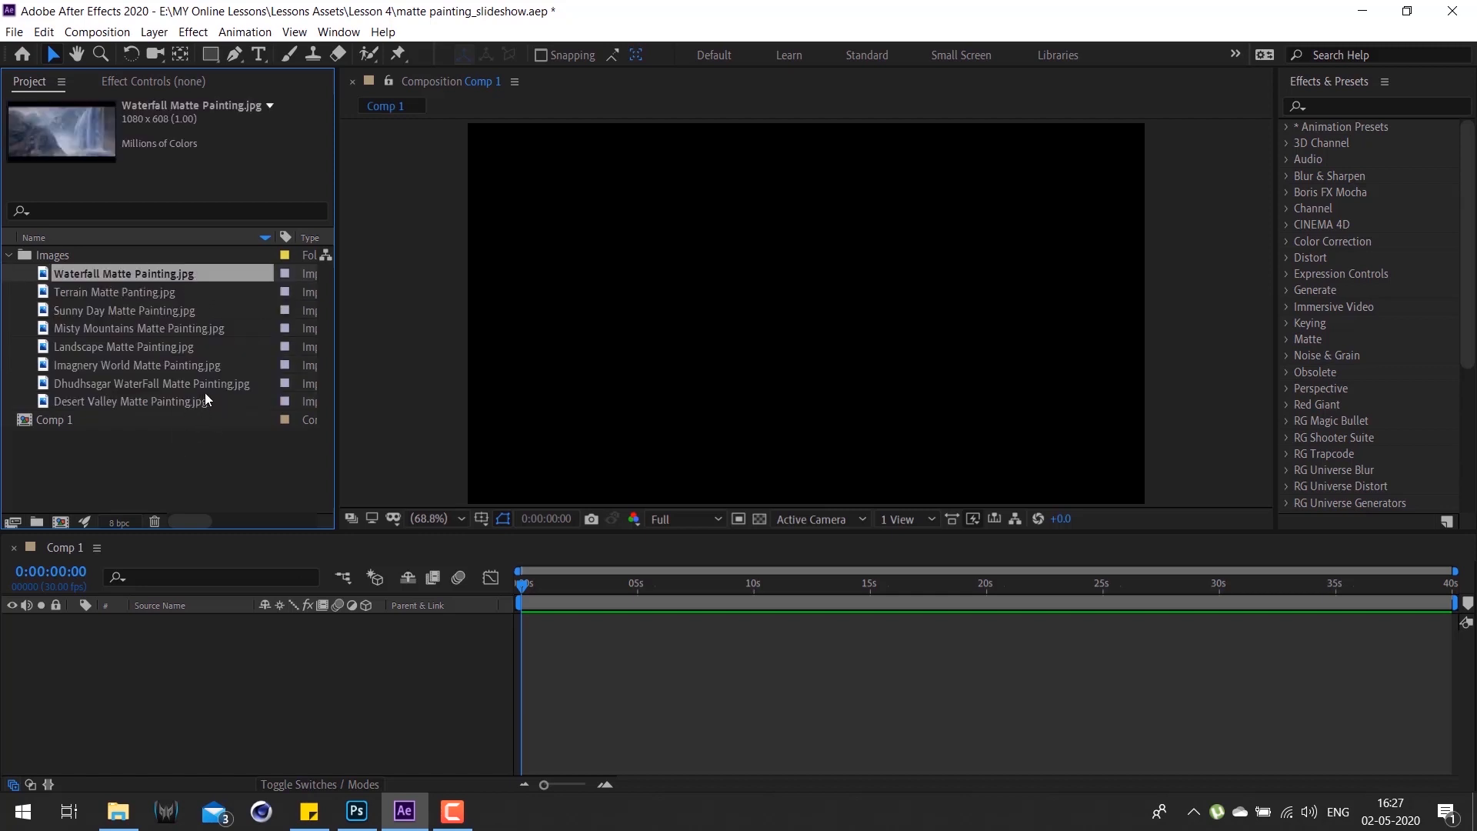
{"action": "left_click", "coordinate": [200, 400], "text": "shift"}
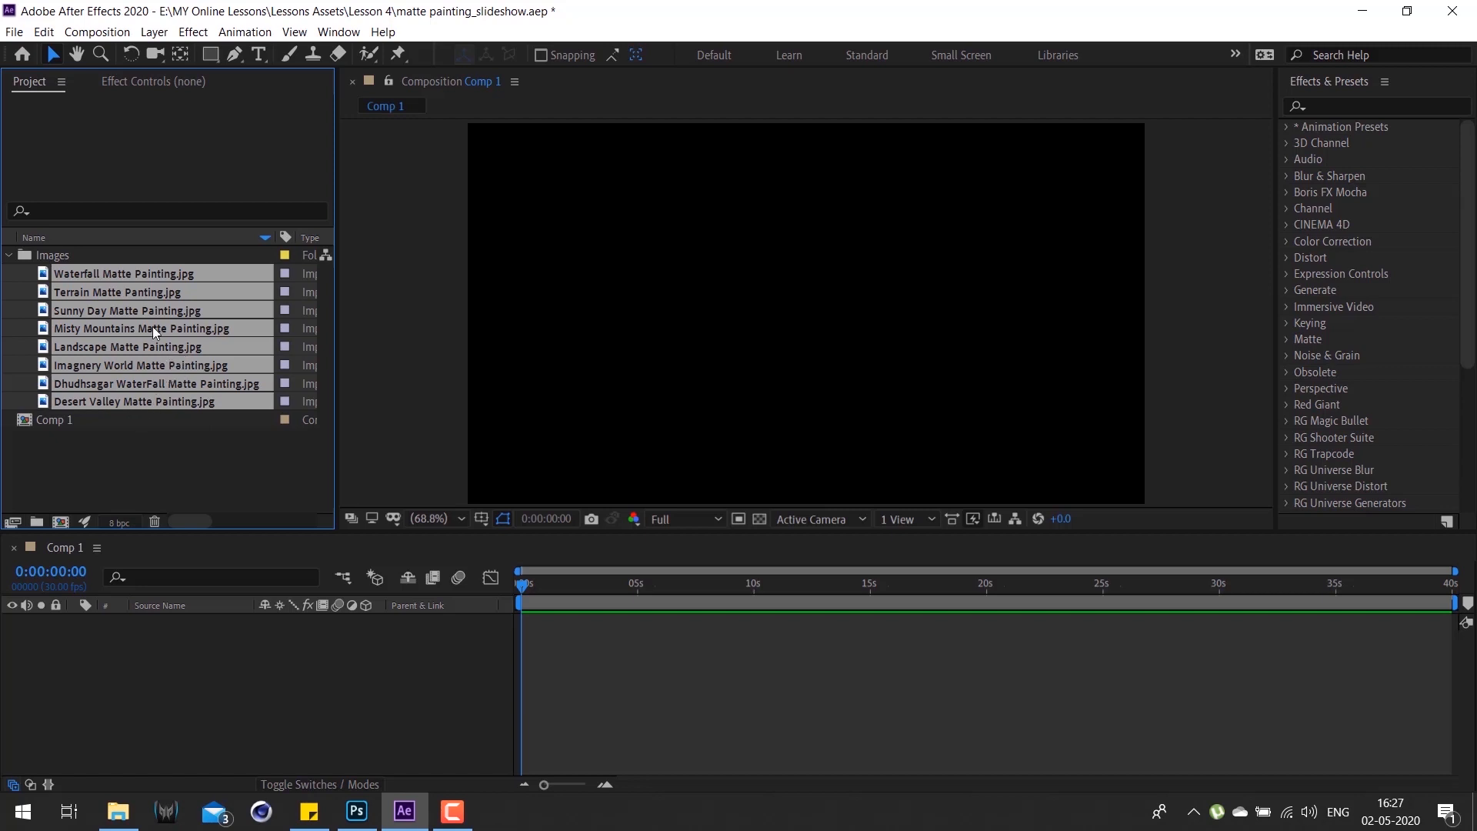
Step: Try placing the selected images freehand in the composition view, and undo their placement
{"action": "left_click_drag", "start_coordinate": [135, 333], "coordinate": [801, 294]}
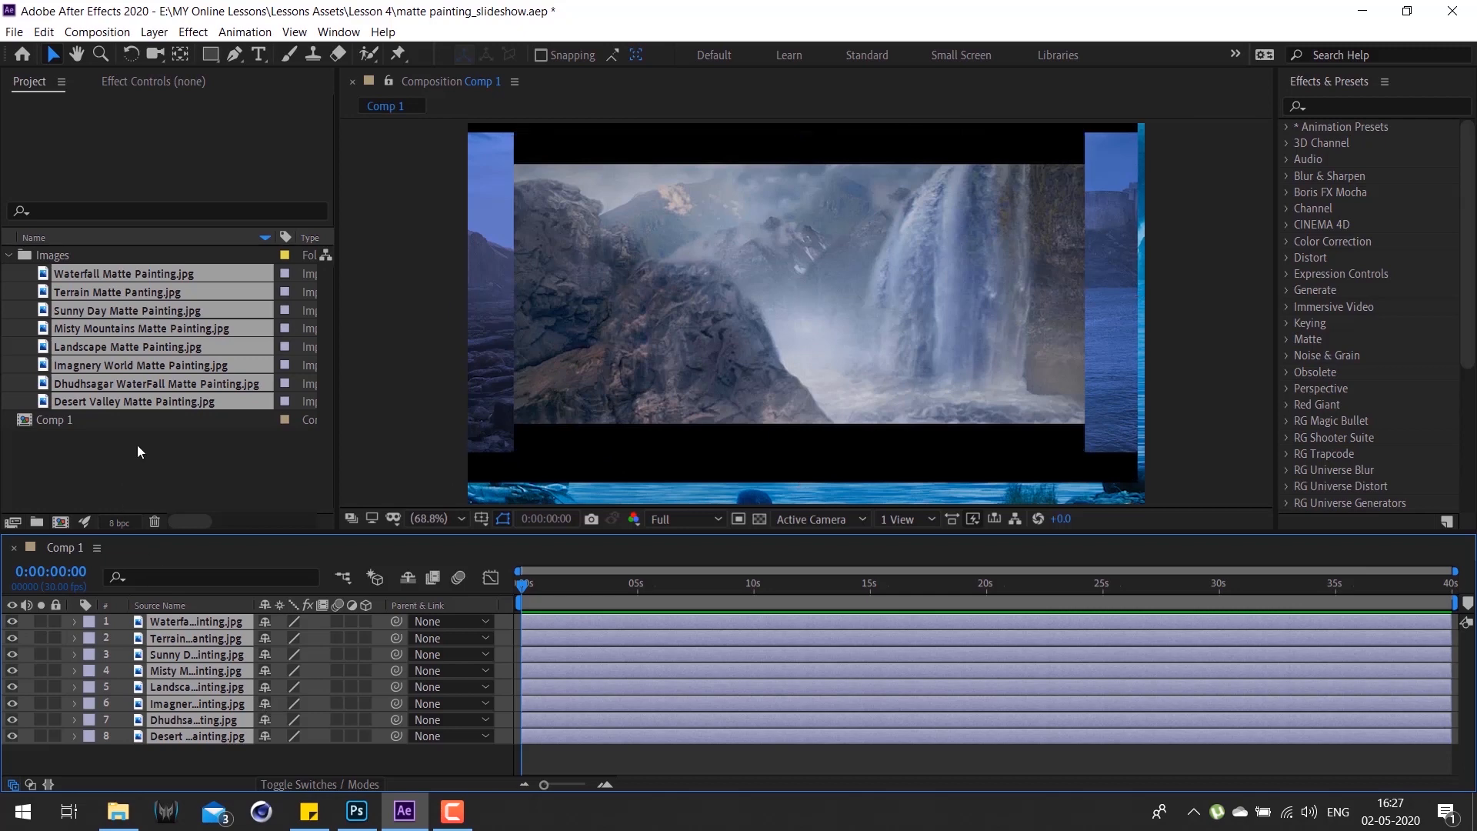
{"action": "key", "text": "ctrl+z"}
{"action": "key", "text": "ctrl+shift+z"}
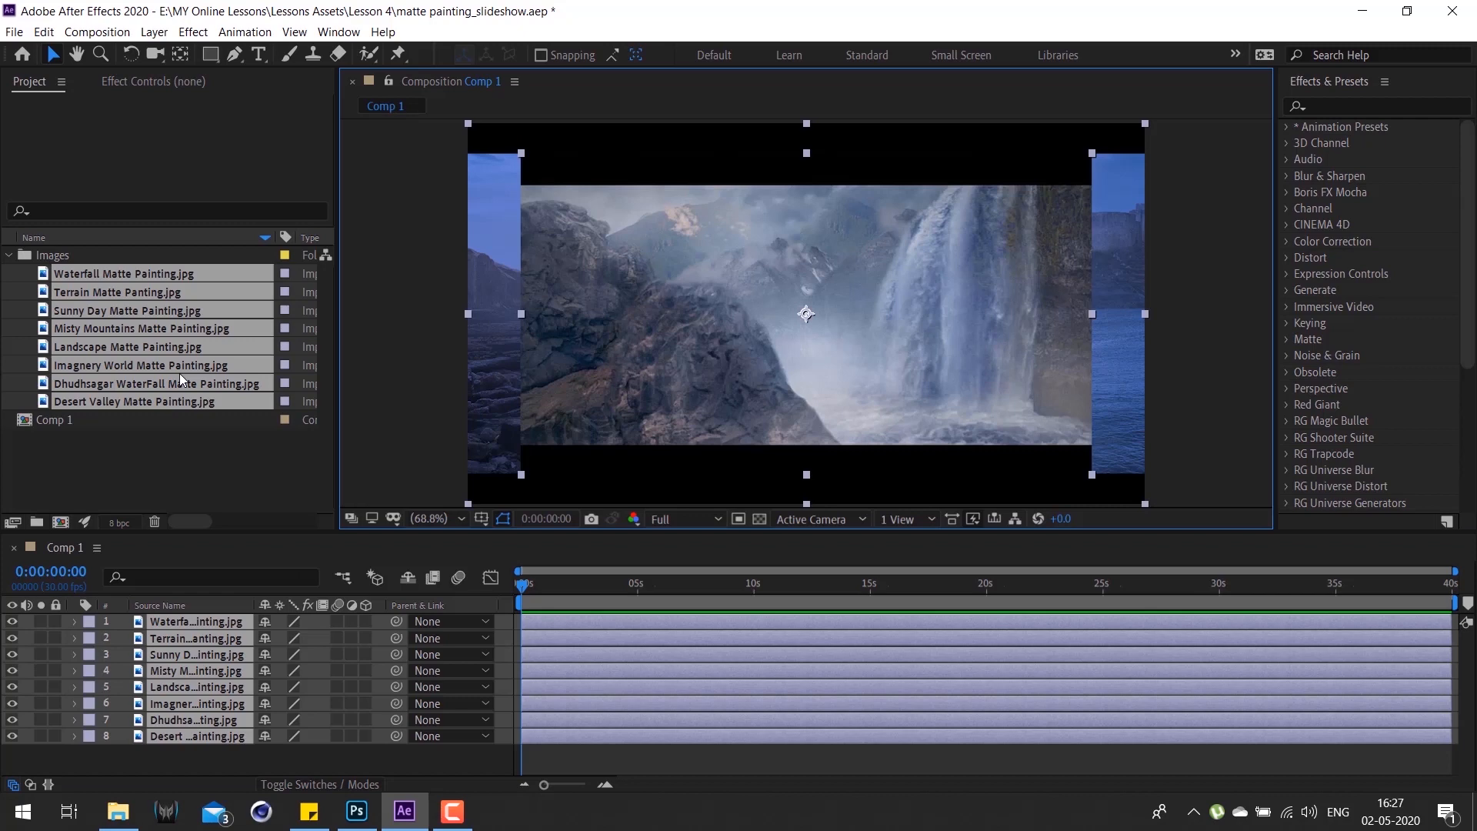
{"action": "key", "text": "ctrl+z"}
Step: Add the eight selected matte painting images to Comp 1 as footage layers centred in the frame
{"action": "left_click", "coordinate": [14, 31]}
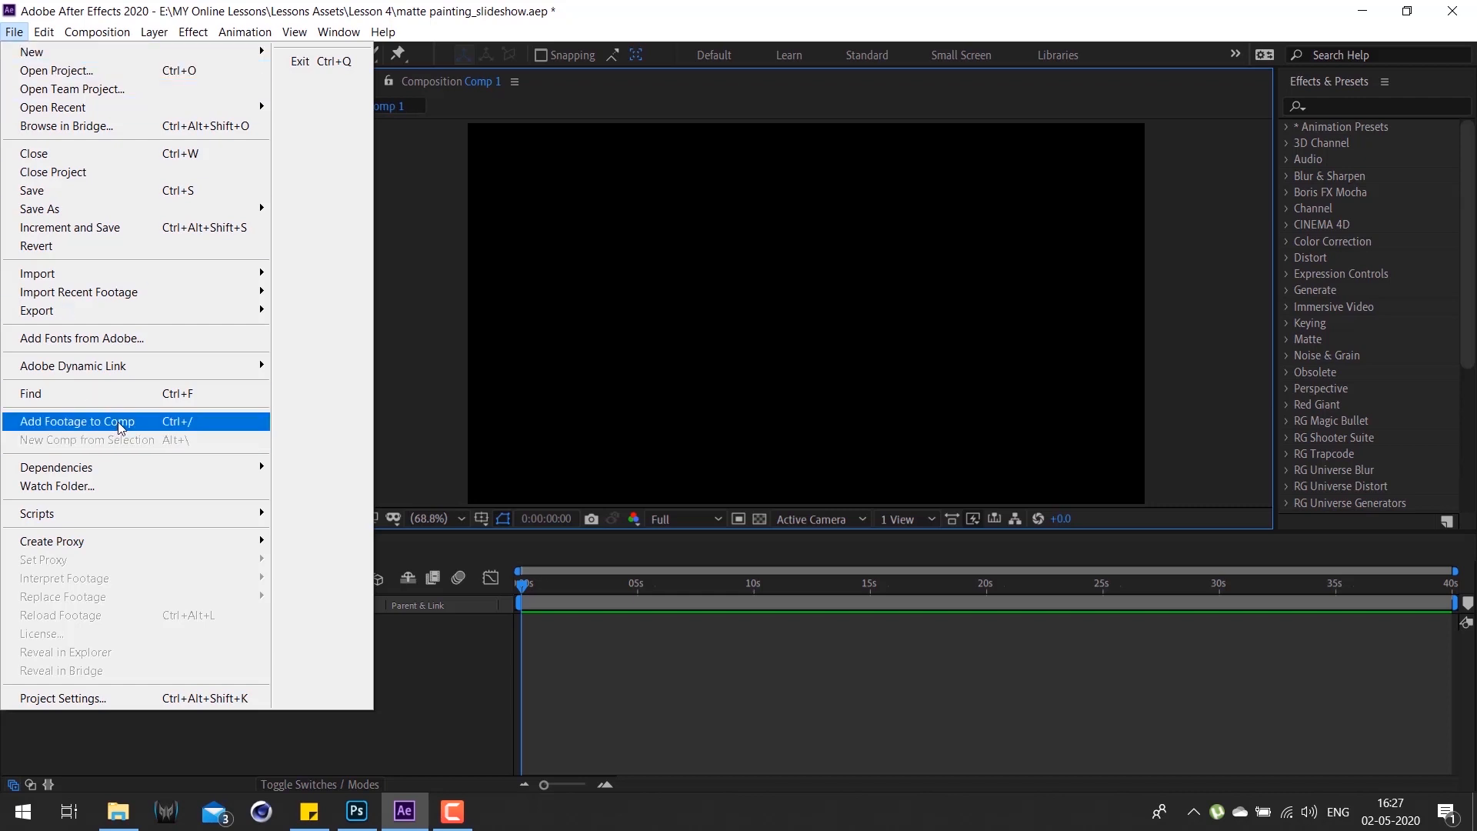
{"action": "left_click", "coordinate": [168, 425]}
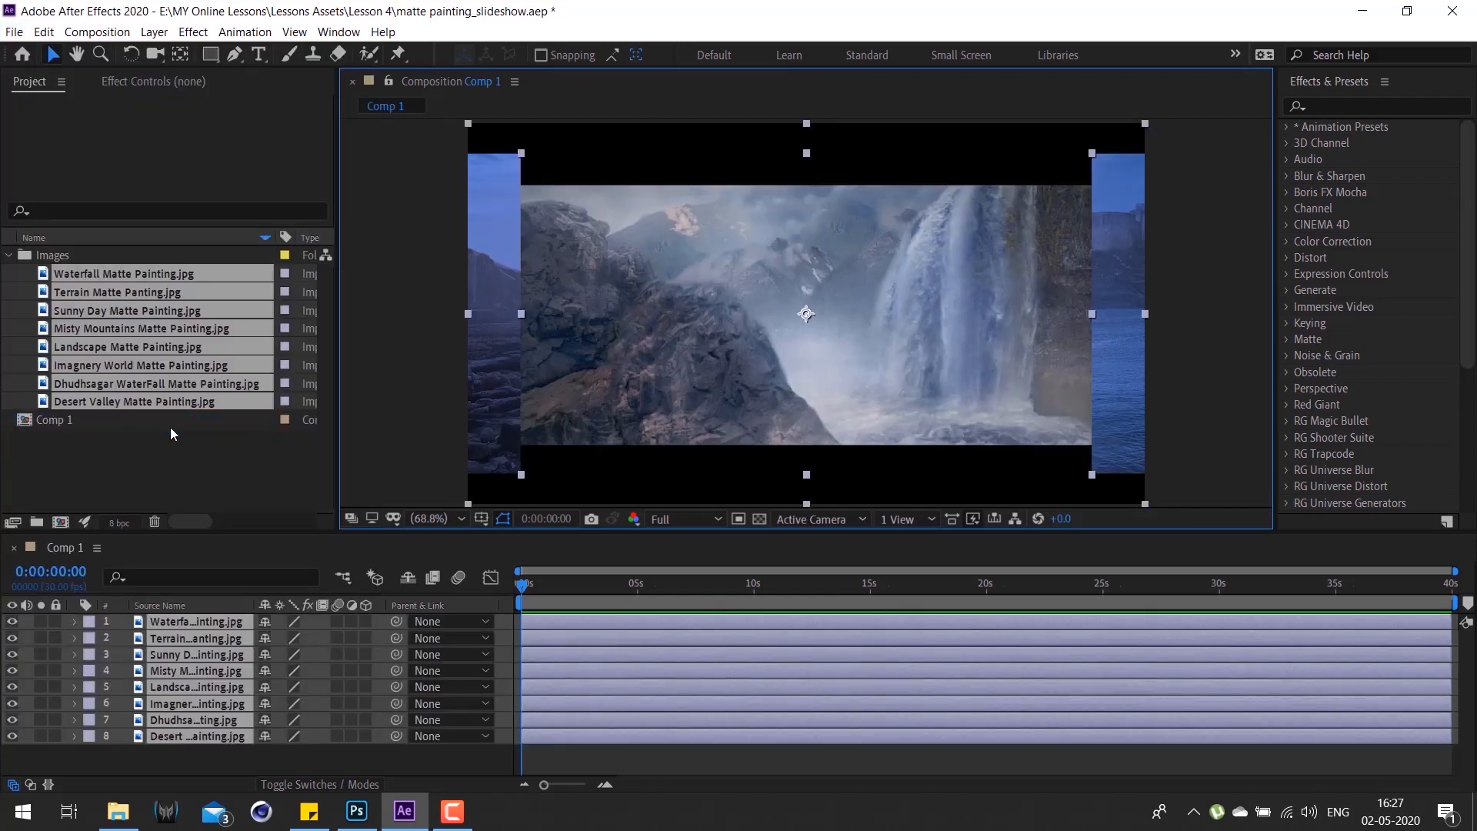
Step: Deselect all layers, enlarge the timeline area and play a preview of Comp 1 up to 0:00:03:15
{"action": "left_click", "coordinate": [628, 753]}
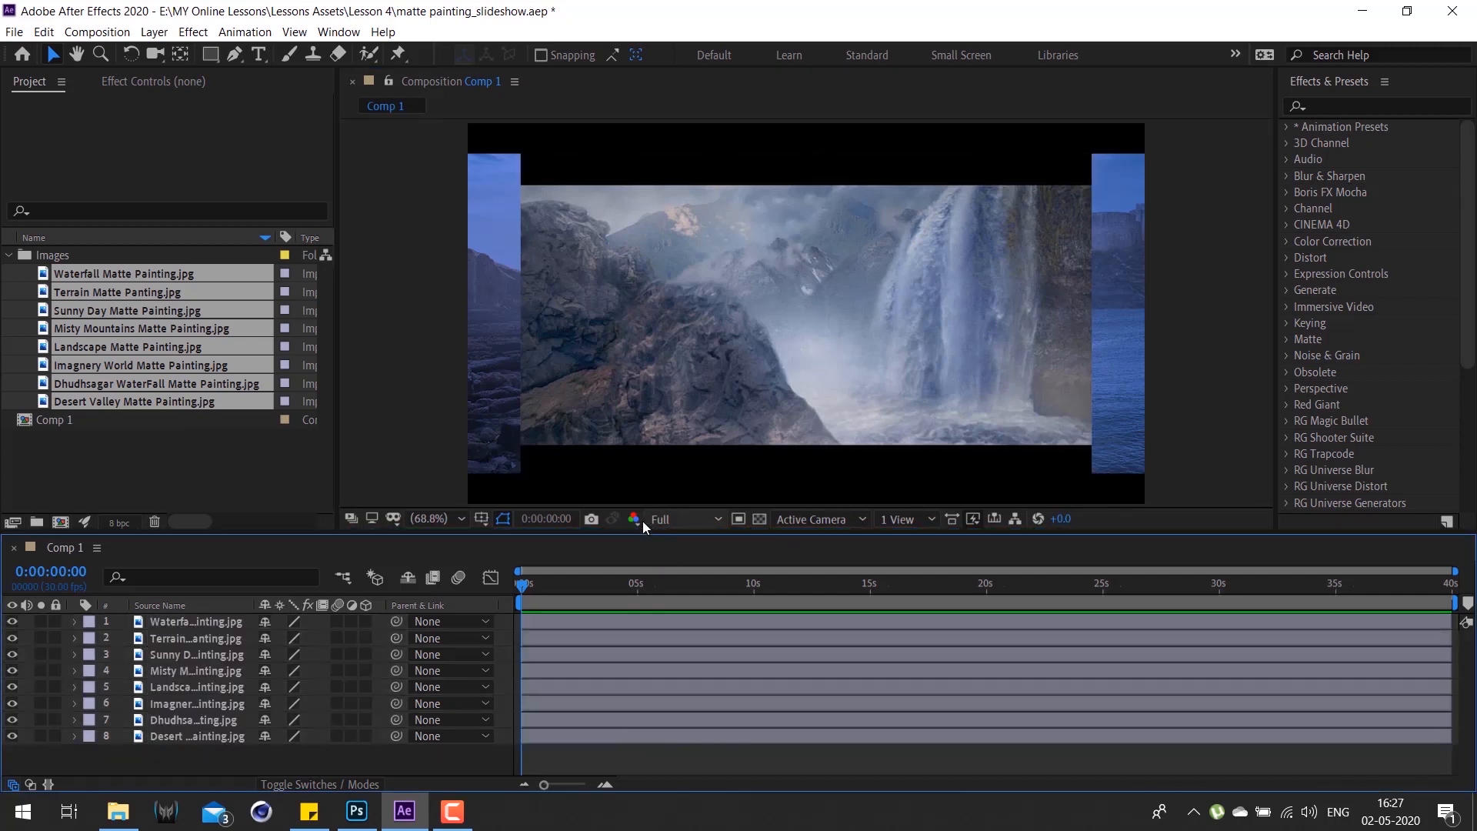
{"action": "left_click_drag", "start_coordinate": [641, 532], "coordinate": [634, 493]}
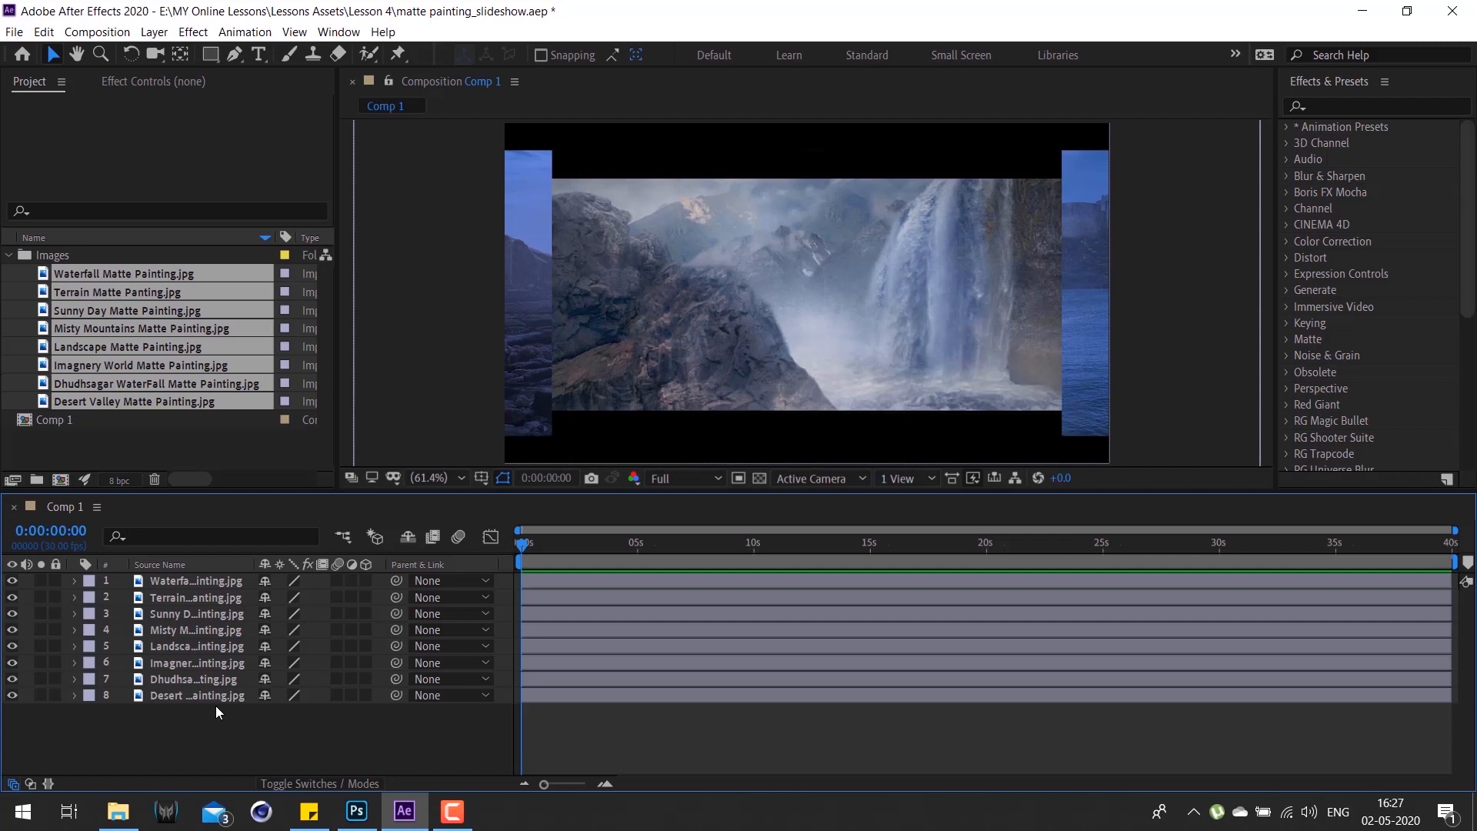
{"action": "key", "text": "space"}
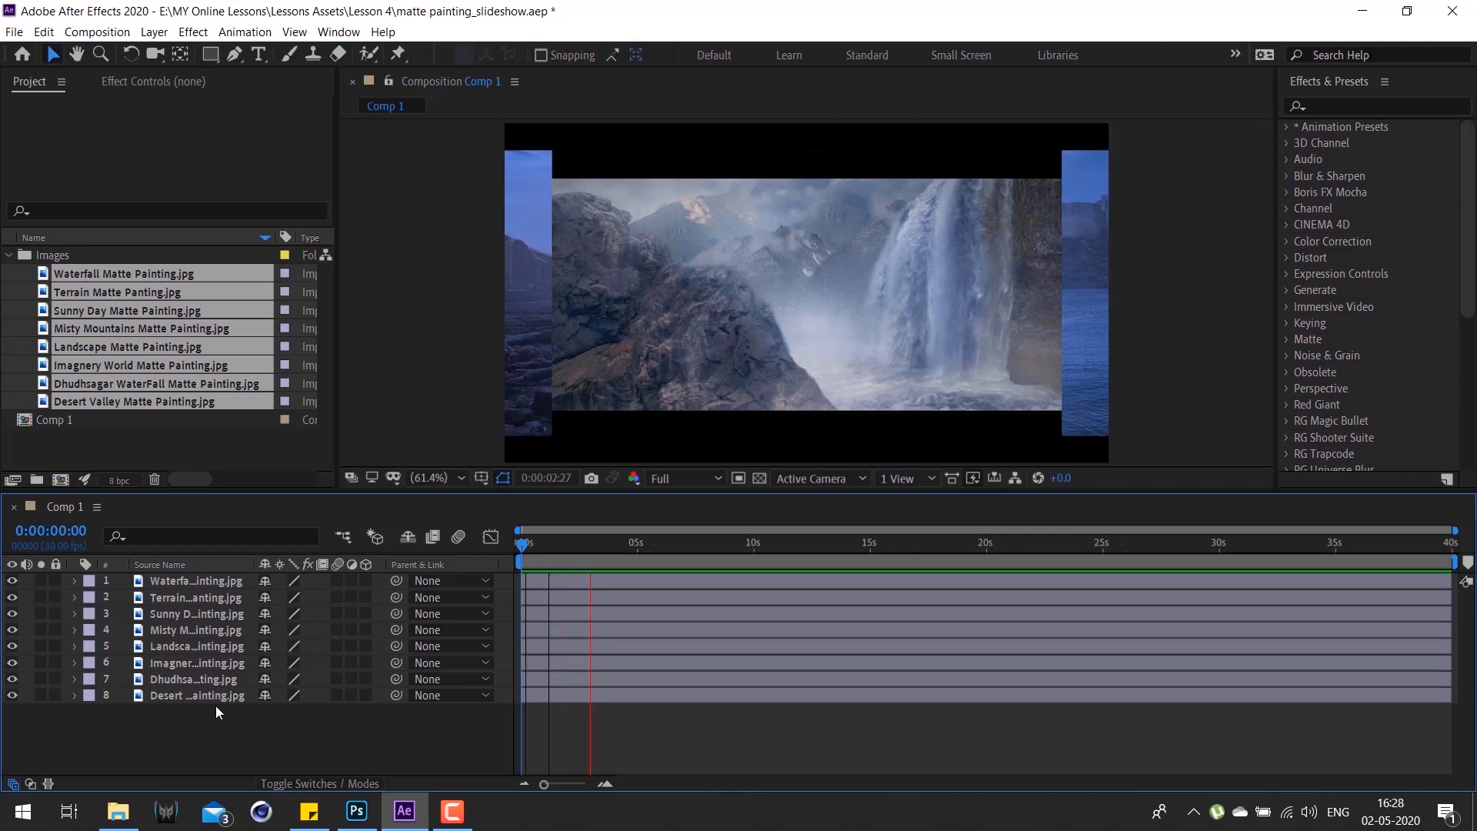
{"action": "key", "text": "space"}
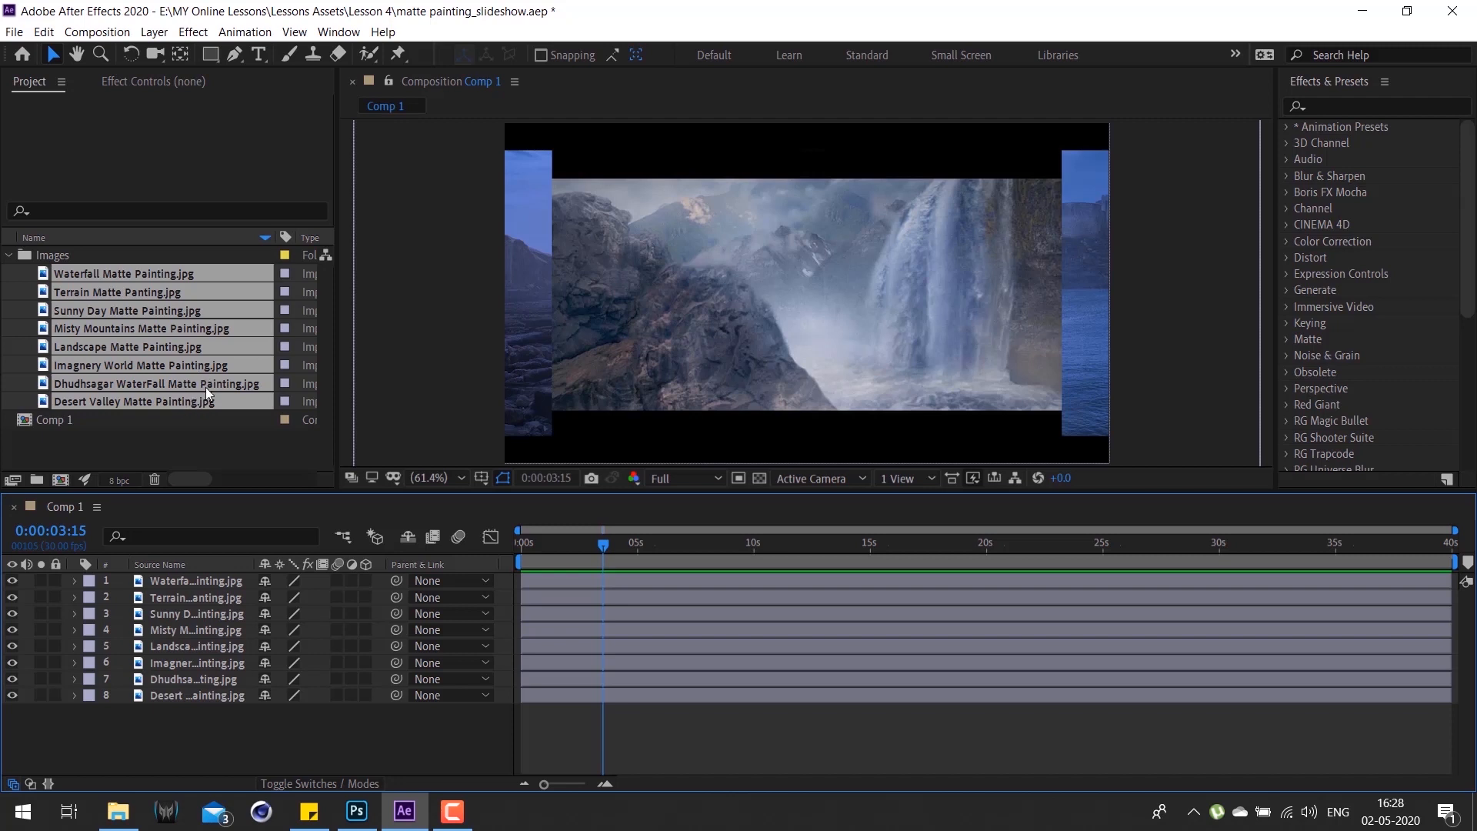
{"action": "left_click", "coordinate": [184, 584]}
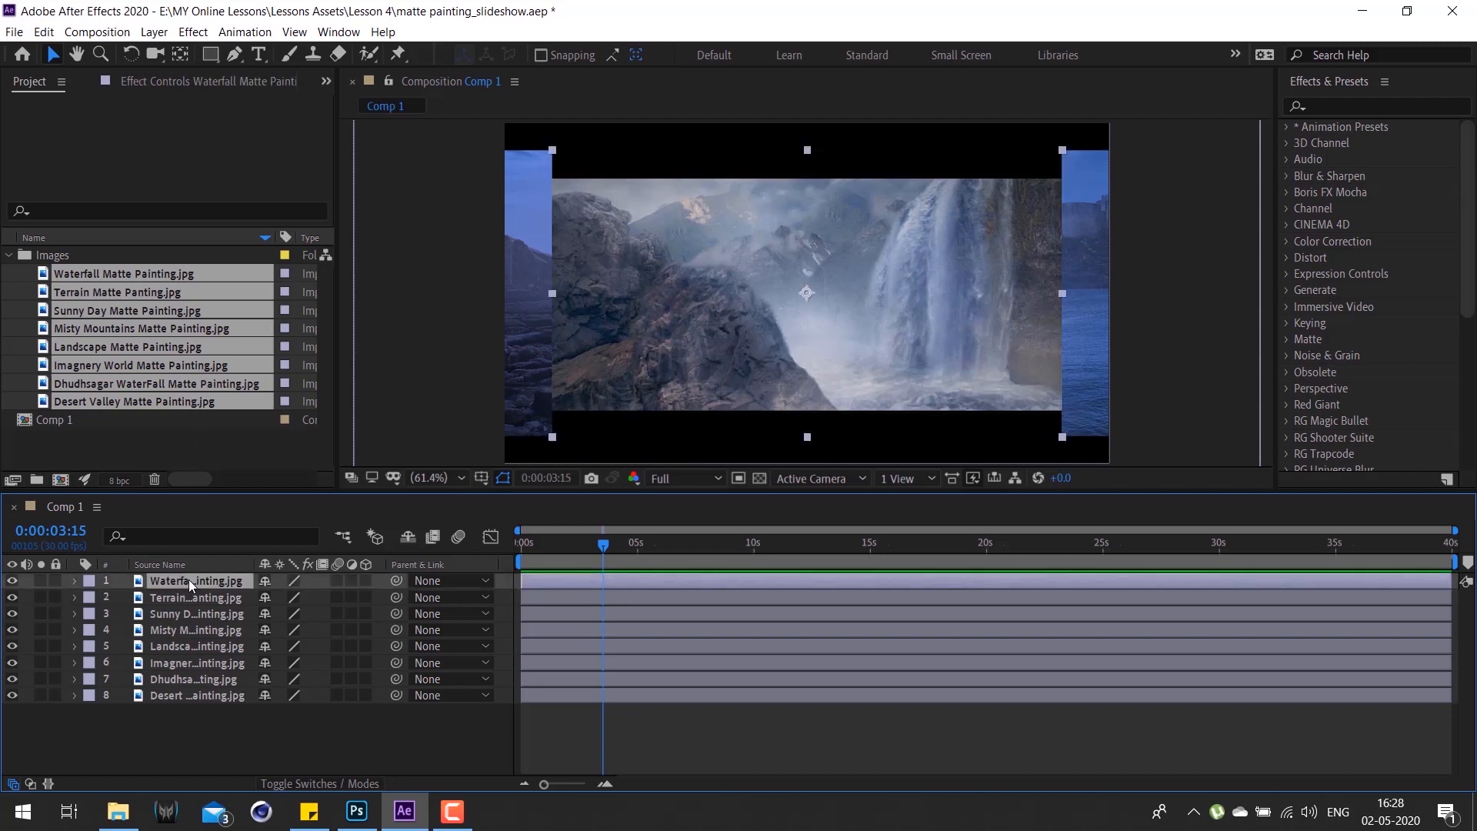
{"action": "key", "text": "Return"}
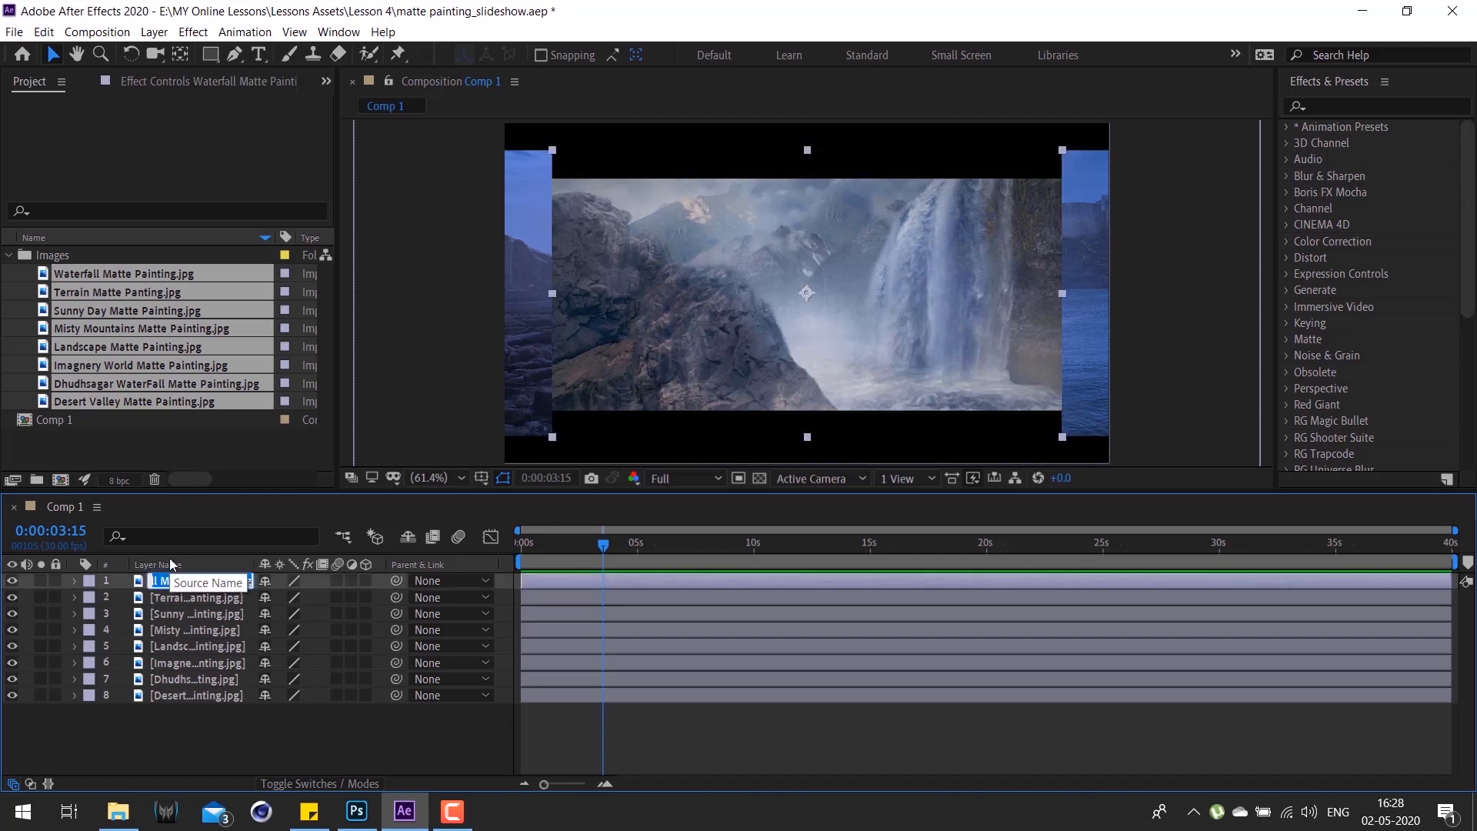
{"action": "left_click", "coordinate": [206, 613]}
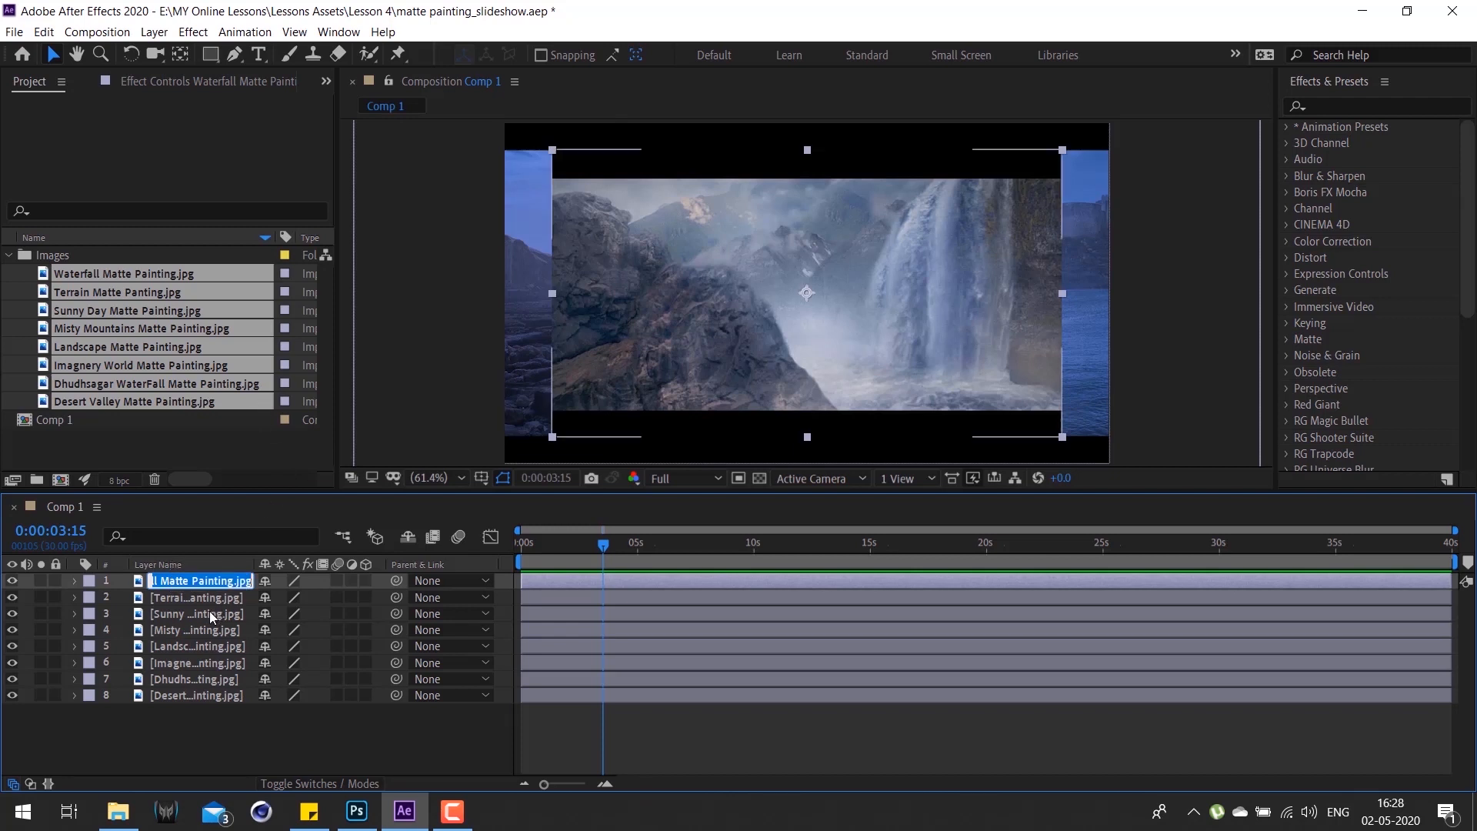
{"action": "left_click", "coordinate": [204, 568]}
{"action": "left_click", "coordinate": [210, 580]}
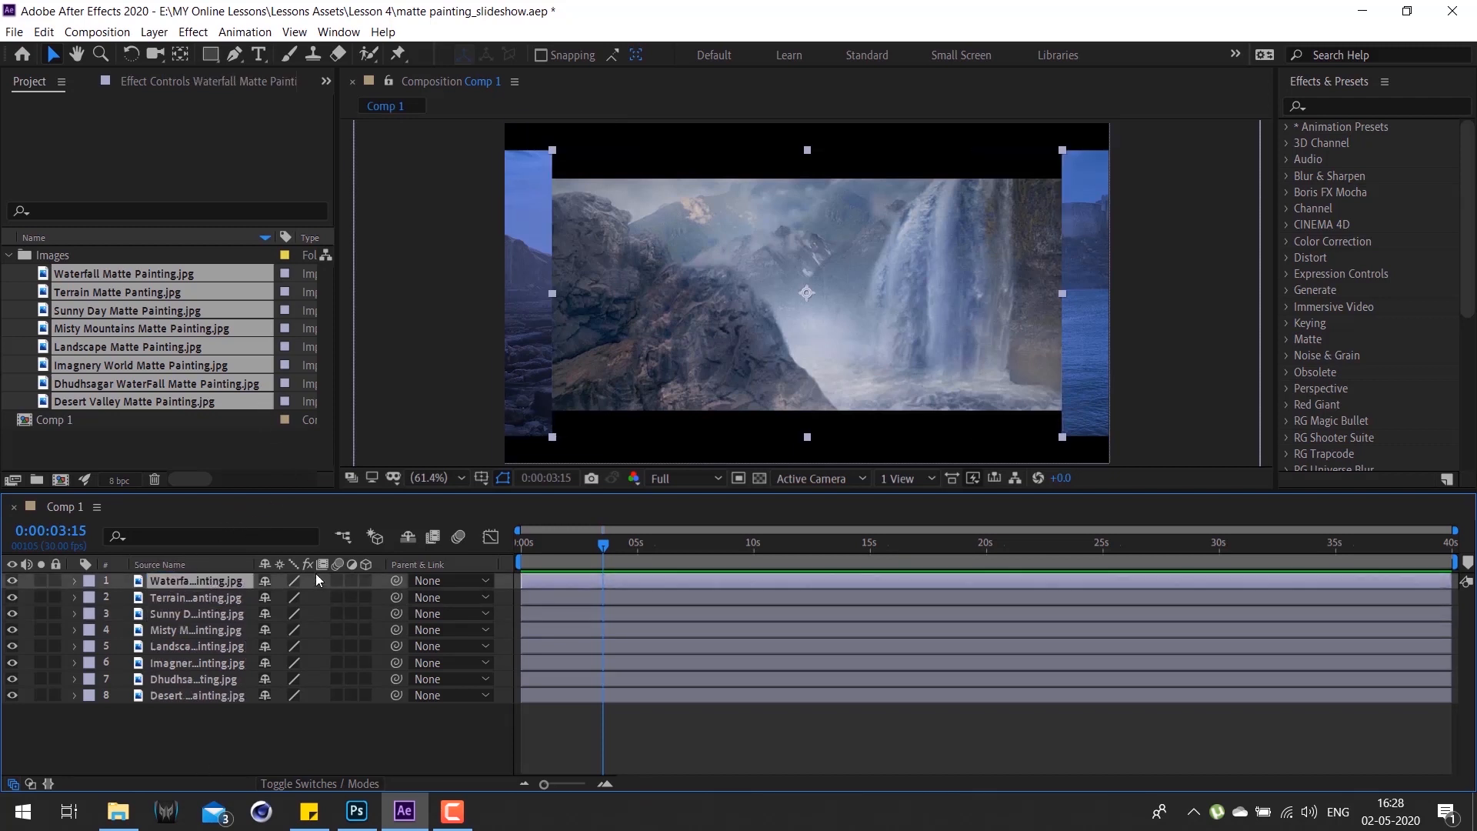
Step: Hide every layer except the Dhudhsagar WaterFall layer to view it alone, and restore the visibility of all layers
{"action": "left_click", "coordinate": [205, 680]}
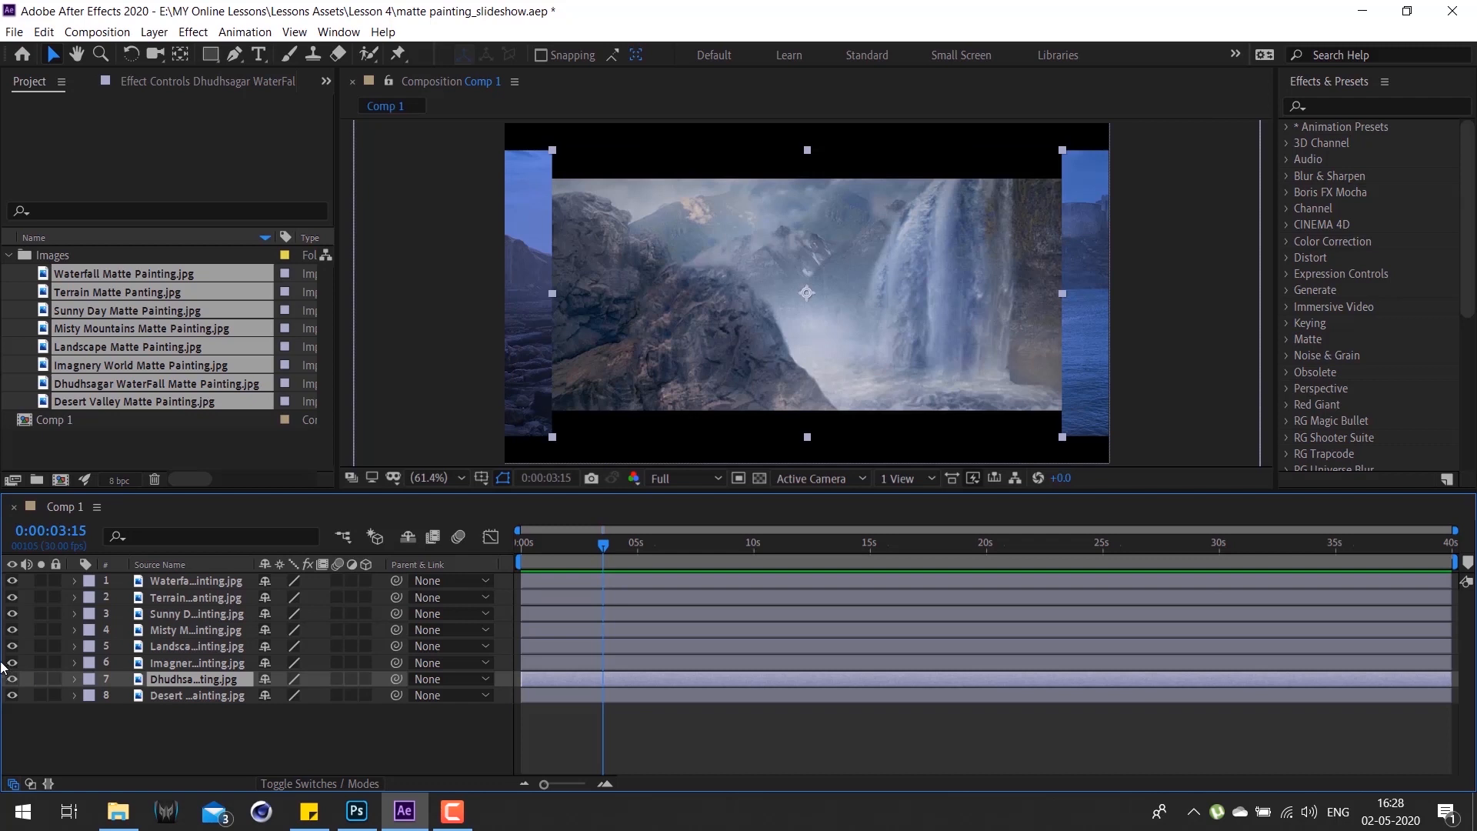
{"action": "left_click_drag", "start_coordinate": [12, 663], "coordinate": [40, 581]}
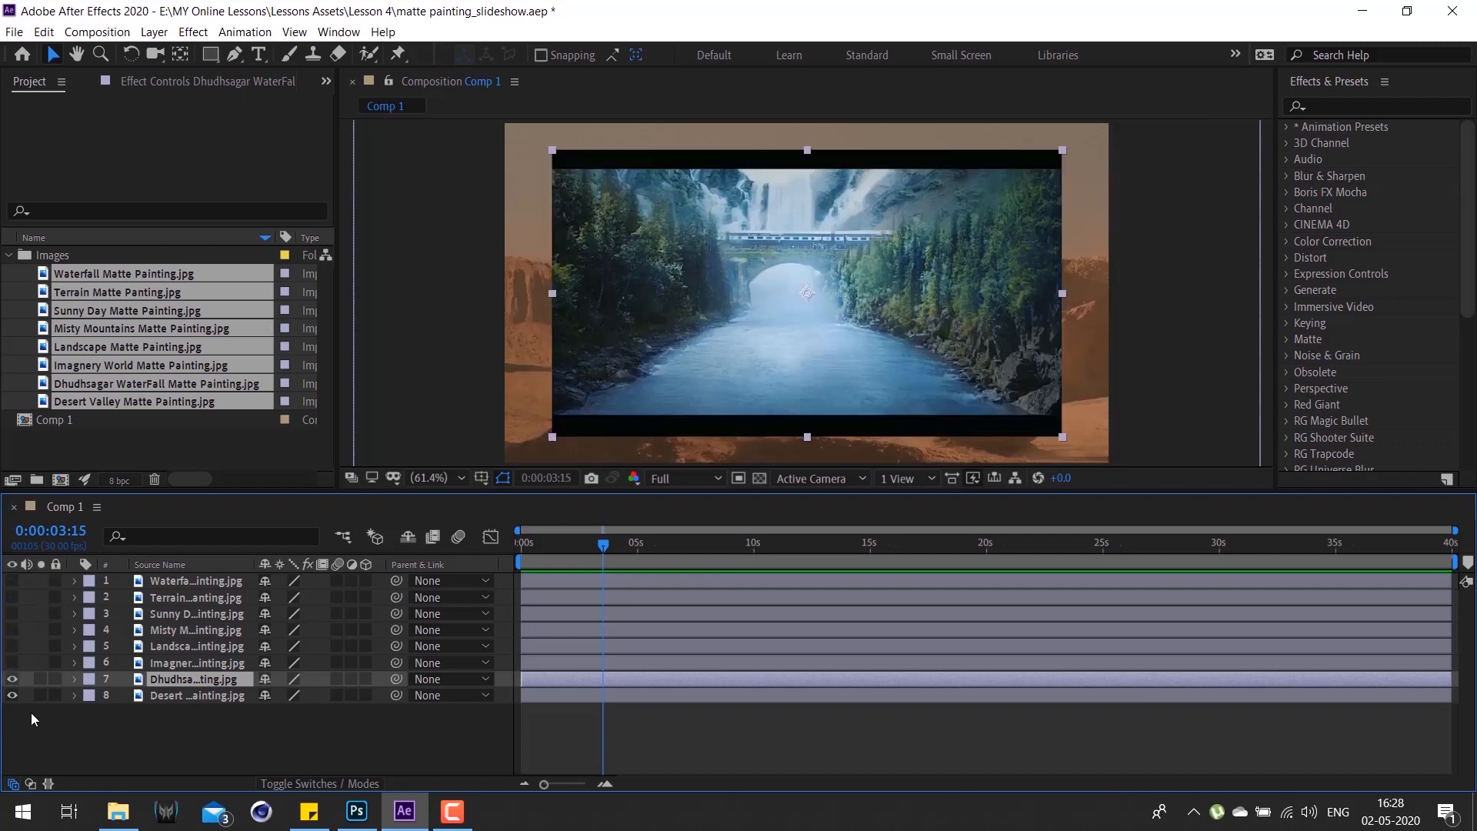
{"action": "left_click", "coordinate": [13, 694]}
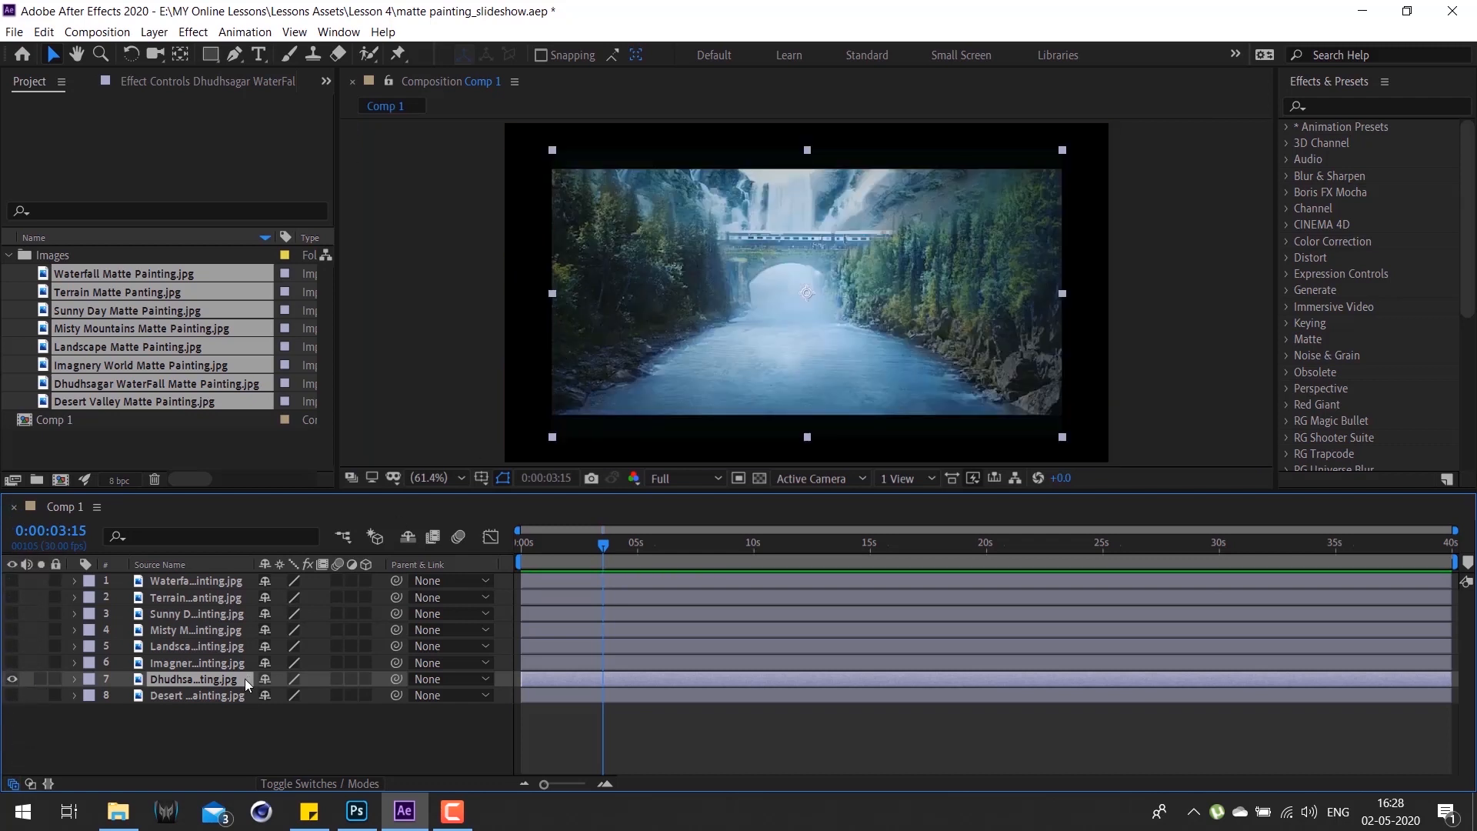
{"action": "left_click", "coordinate": [13, 695]}
{"action": "left_click_drag", "start_coordinate": [12, 646], "coordinate": [12, 581]}
{"action": "left_click", "coordinate": [13, 663]}
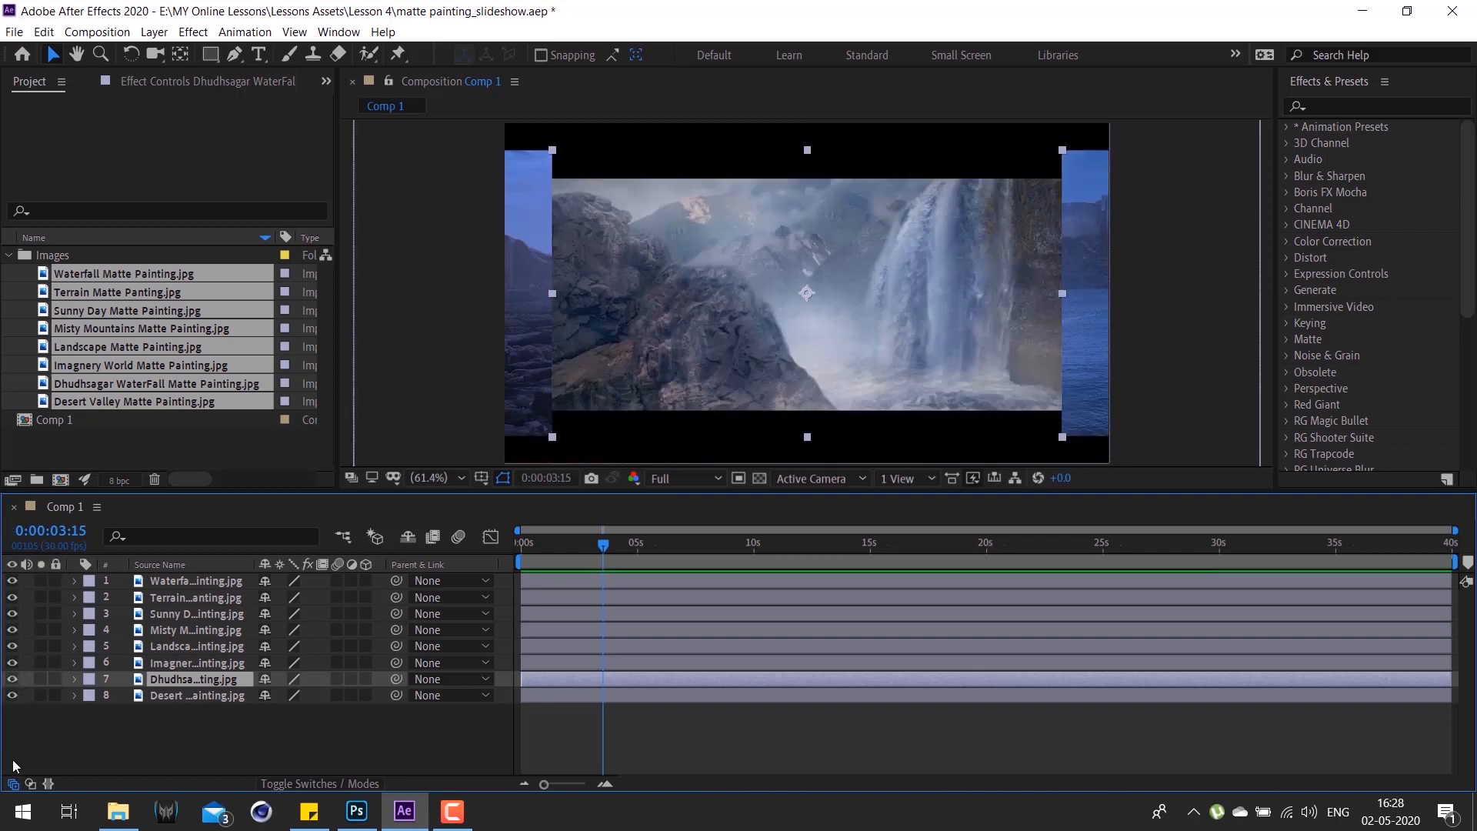
Step: Toggle solo repeatedly on the Dhudhsagar WaterFall layer to compare it with the full stack, and leave solo off
{"action": "left_click", "coordinate": [40, 679]}
{"action": "left_click", "coordinate": [39, 679]}
{"action": "left_click", "coordinate": [40, 678]}
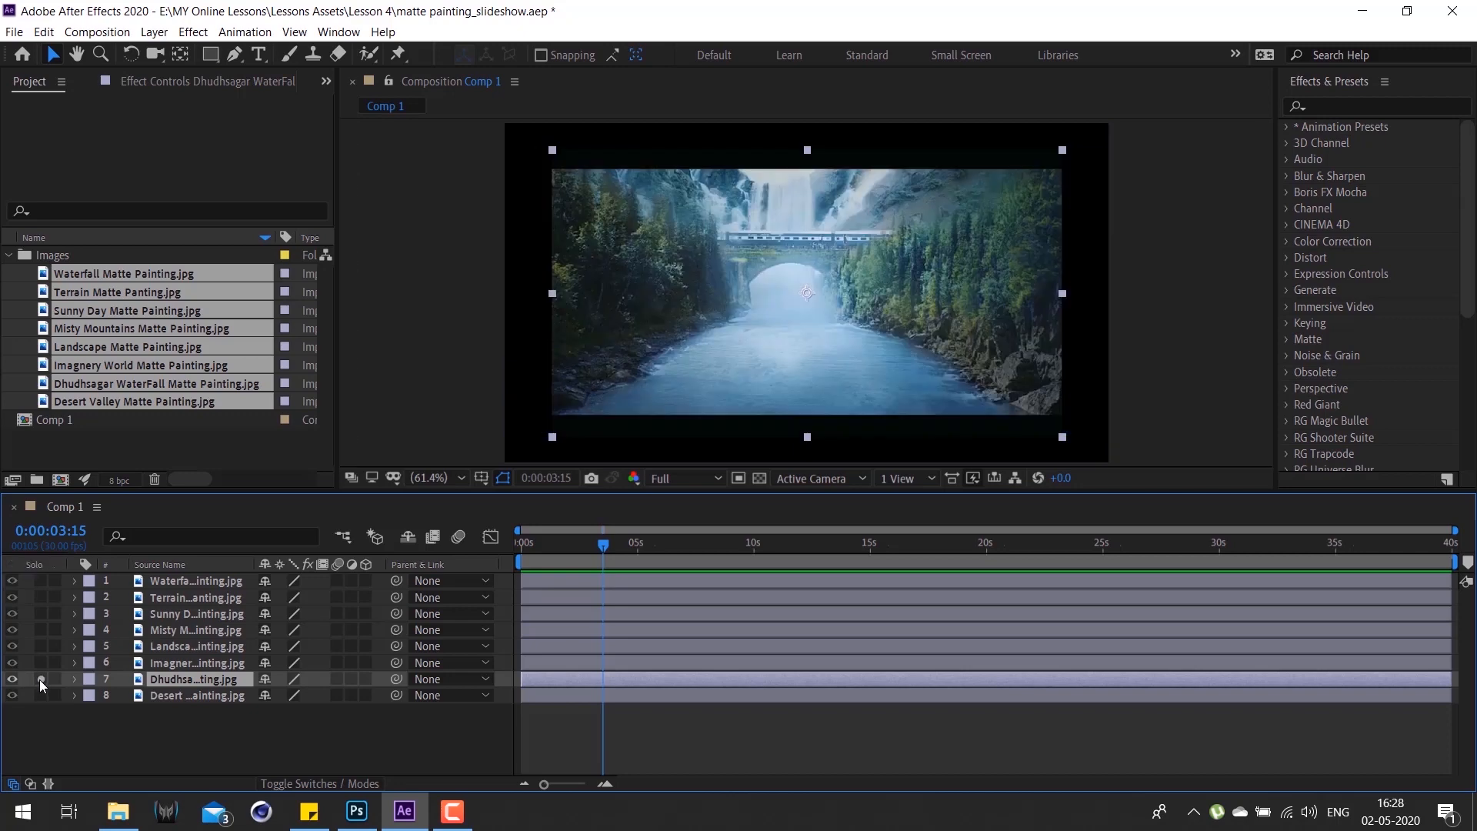
{"action": "left_click", "coordinate": [40, 680]}
{"action": "left_click", "coordinate": [40, 681]}
{"action": "left_click", "coordinate": [40, 682]}
{"action": "left_click", "coordinate": [40, 681]}
{"action": "left_click", "coordinate": [40, 680]}
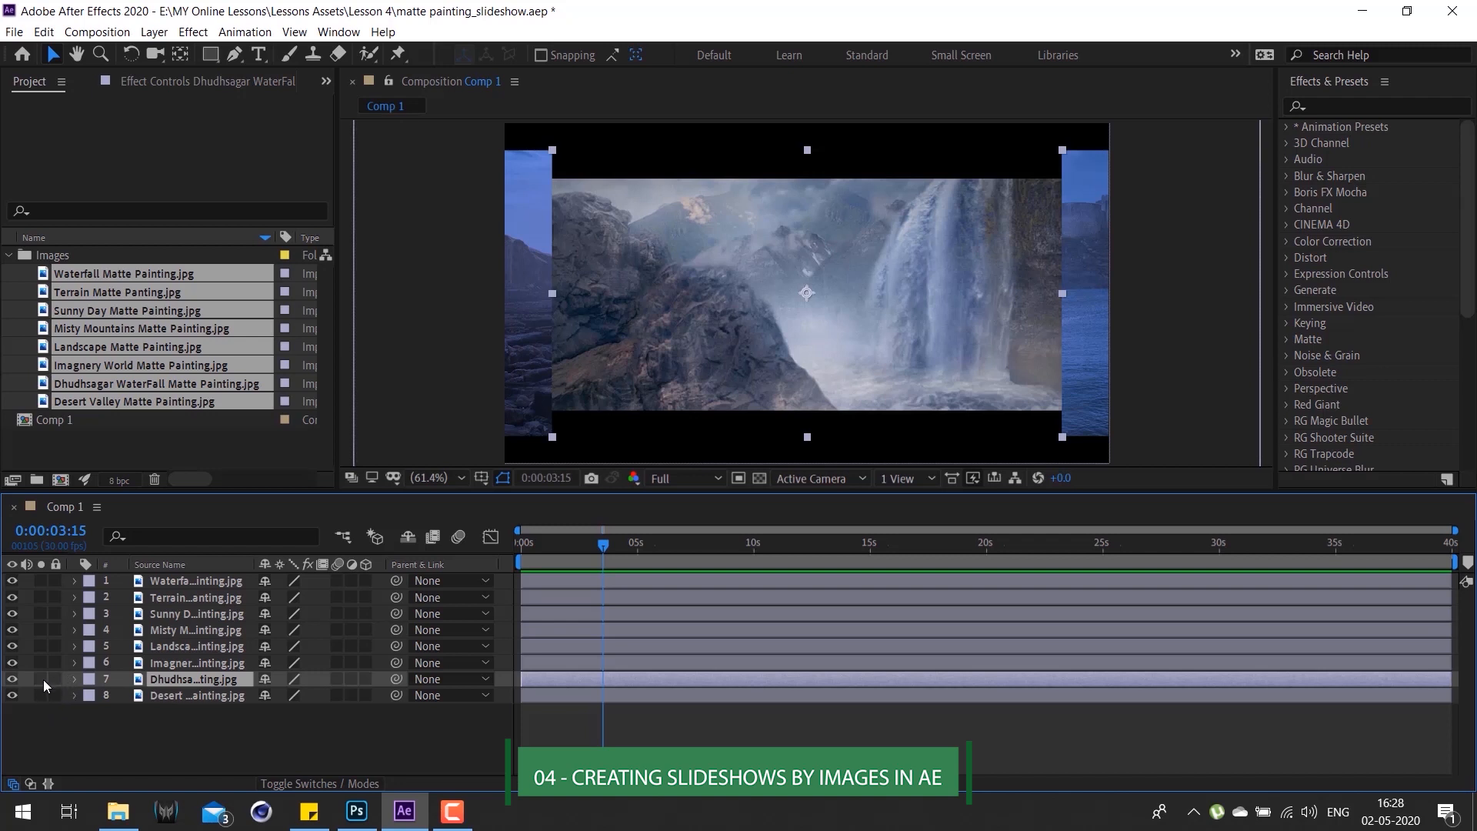
Step: Lock the Dhudhsagar WaterFall layer, try moving the Waterfall image in the composition view, and restore its position and the lock state
{"action": "left_click", "coordinate": [55, 679]}
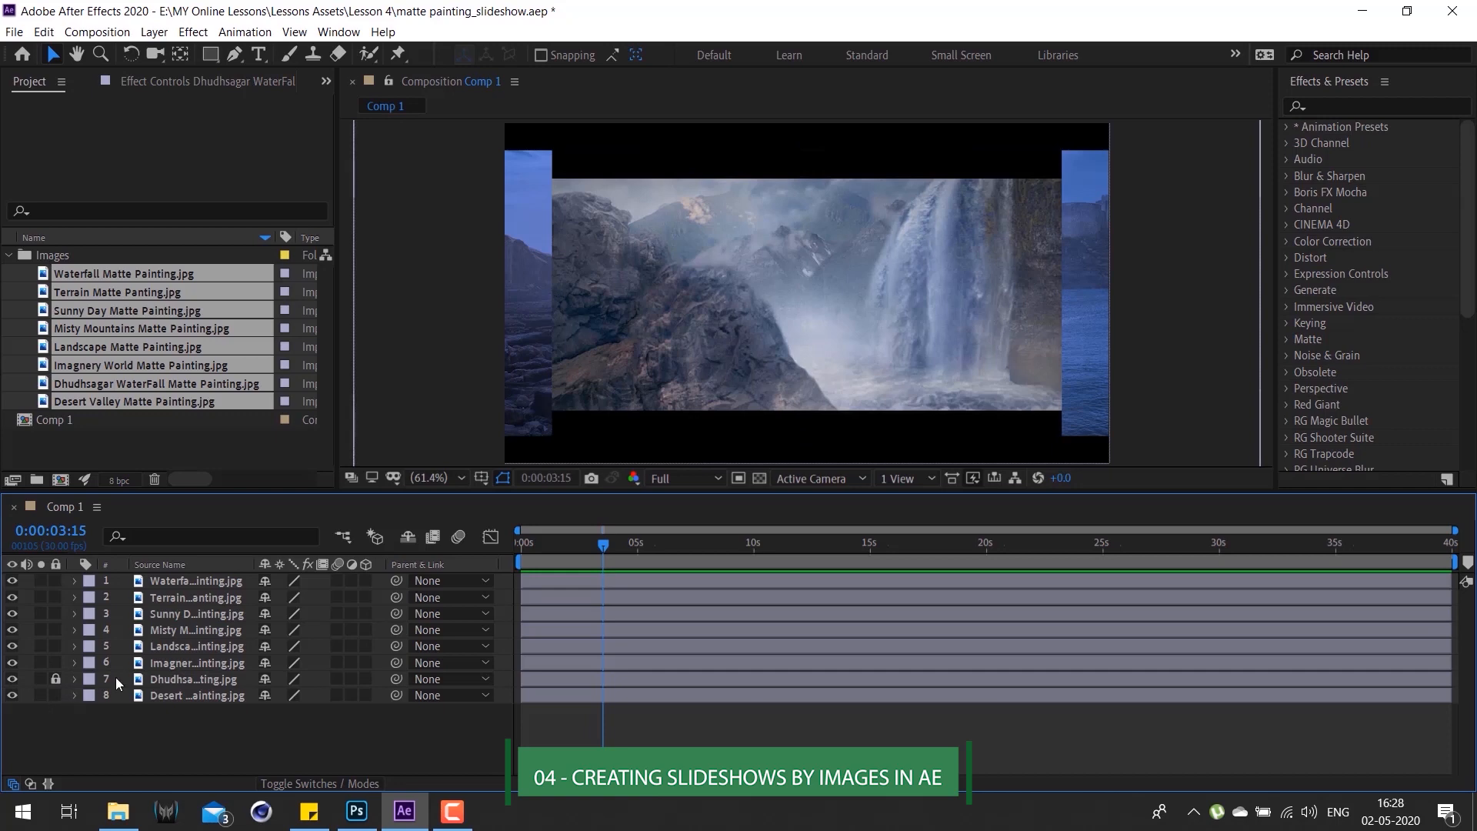
{"action": "left_click", "coordinate": [196, 695]}
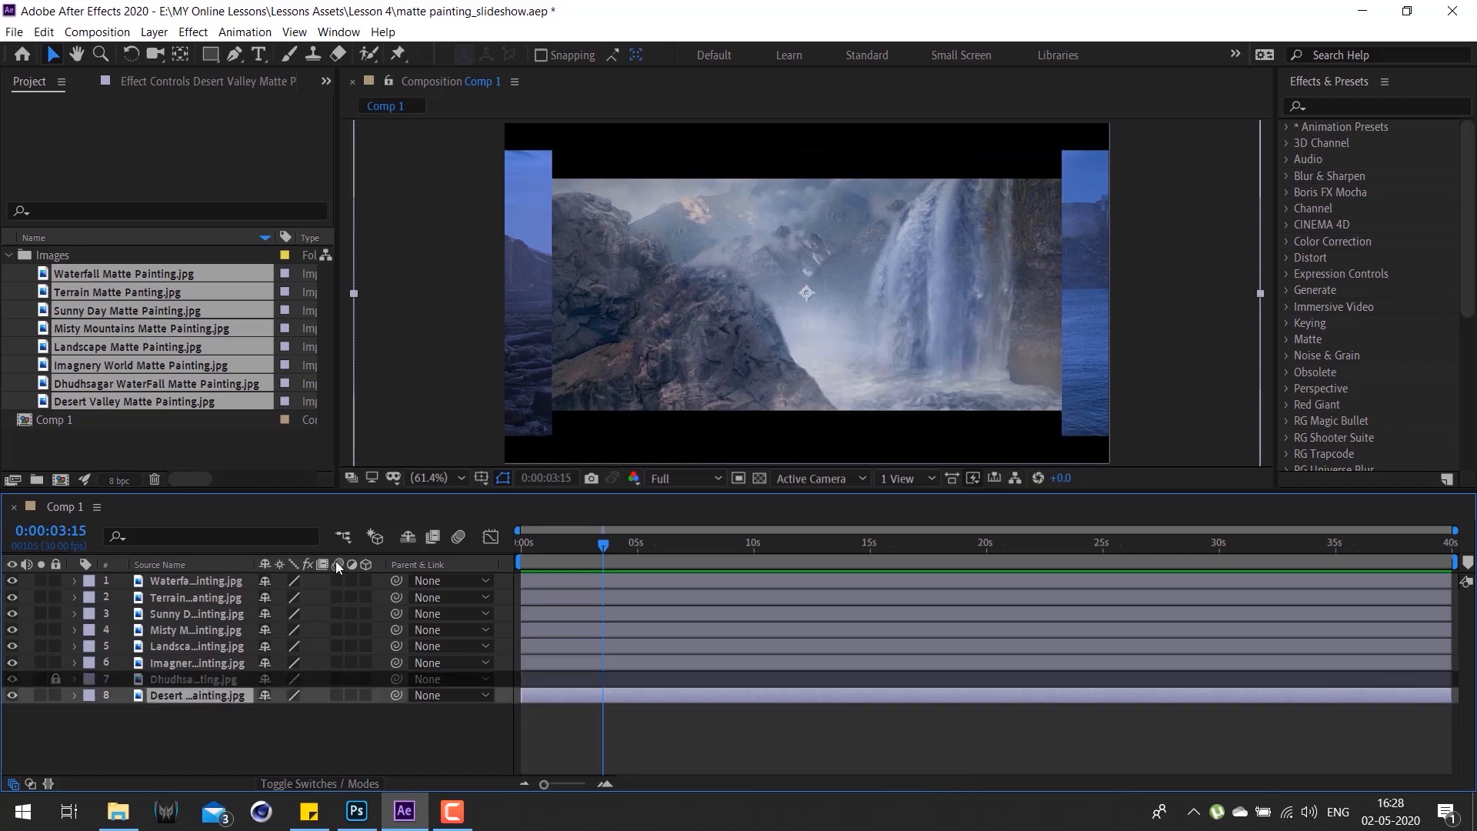
{"action": "left_click_drag", "start_coordinate": [741, 280], "coordinate": [900, 235]}
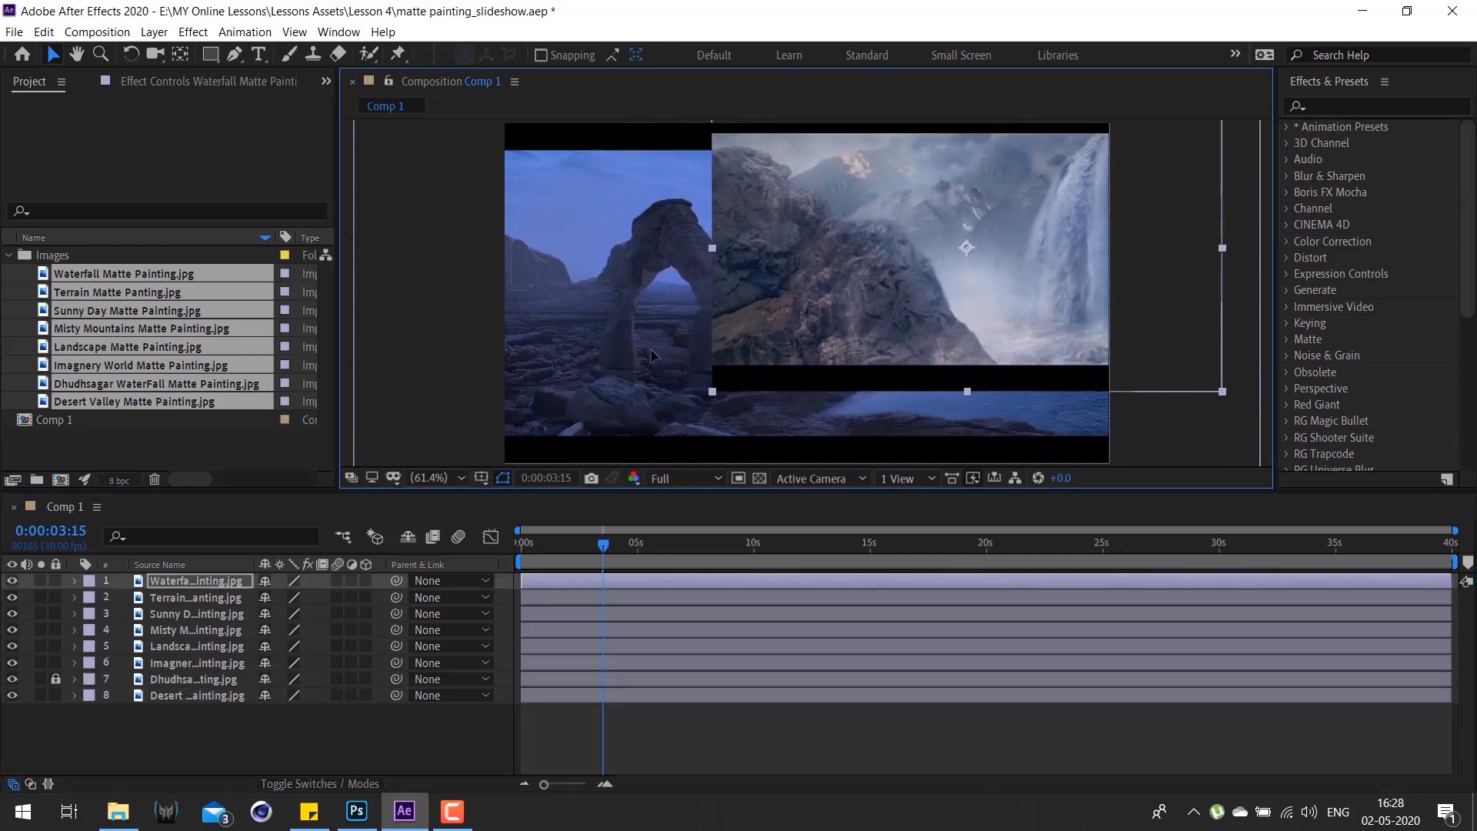
{"action": "left_click_drag", "start_coordinate": [652, 355], "coordinate": [622, 388]}
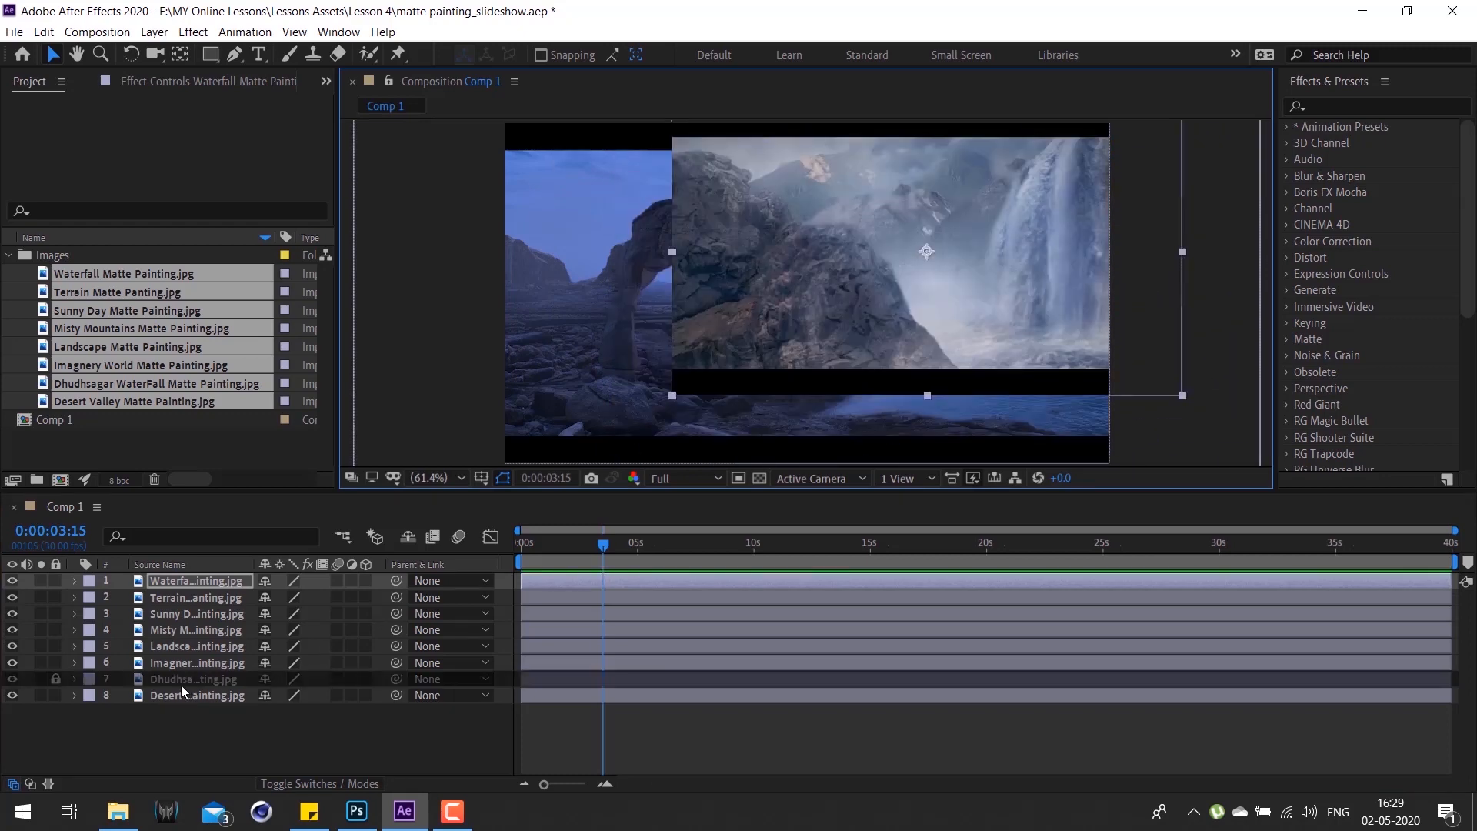
{"action": "left_click", "coordinate": [182, 685]}
{"action": "left_click", "coordinate": [57, 680]}
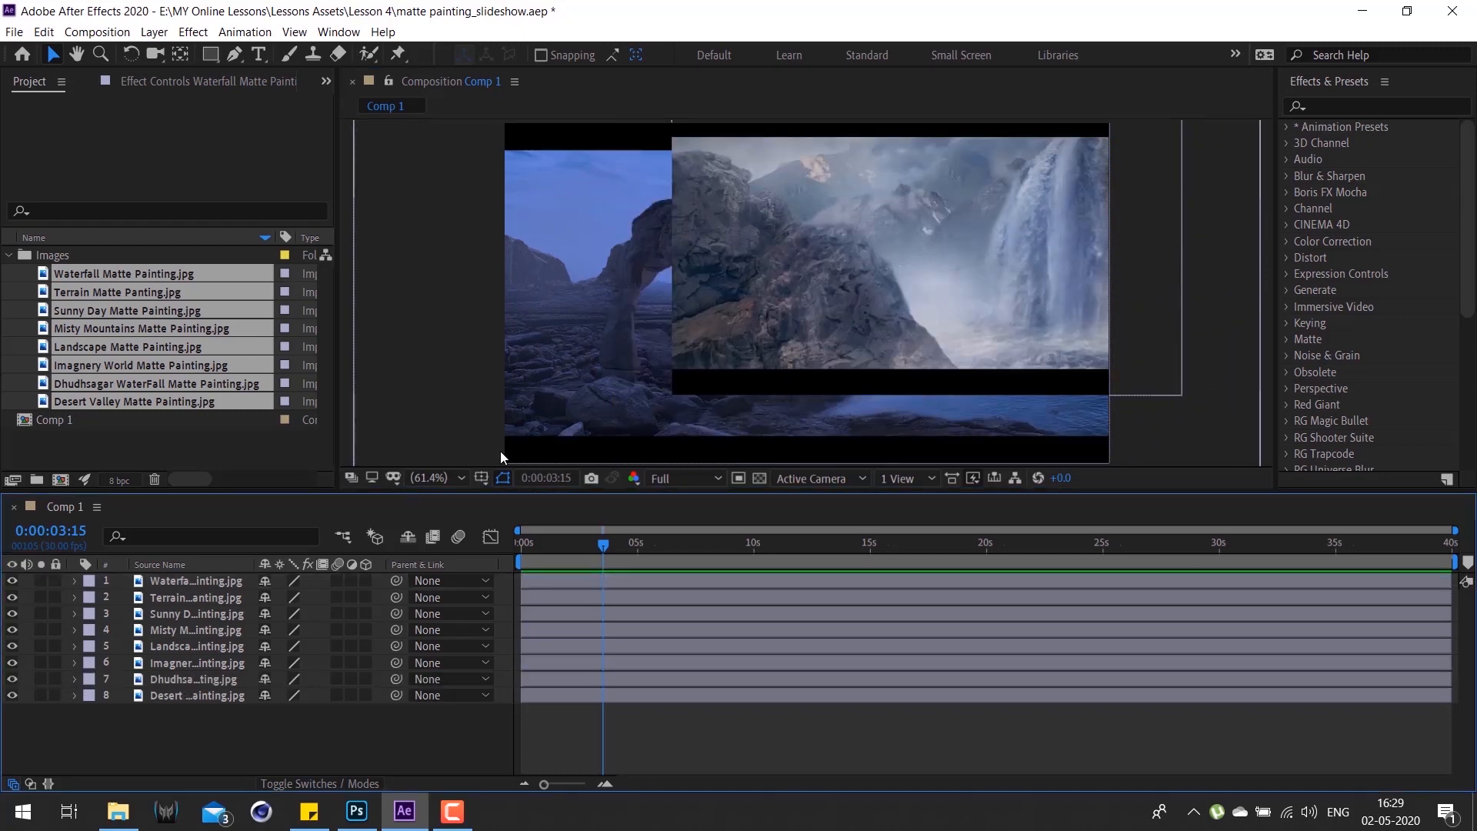
{"action": "left_click", "coordinate": [841, 279]}
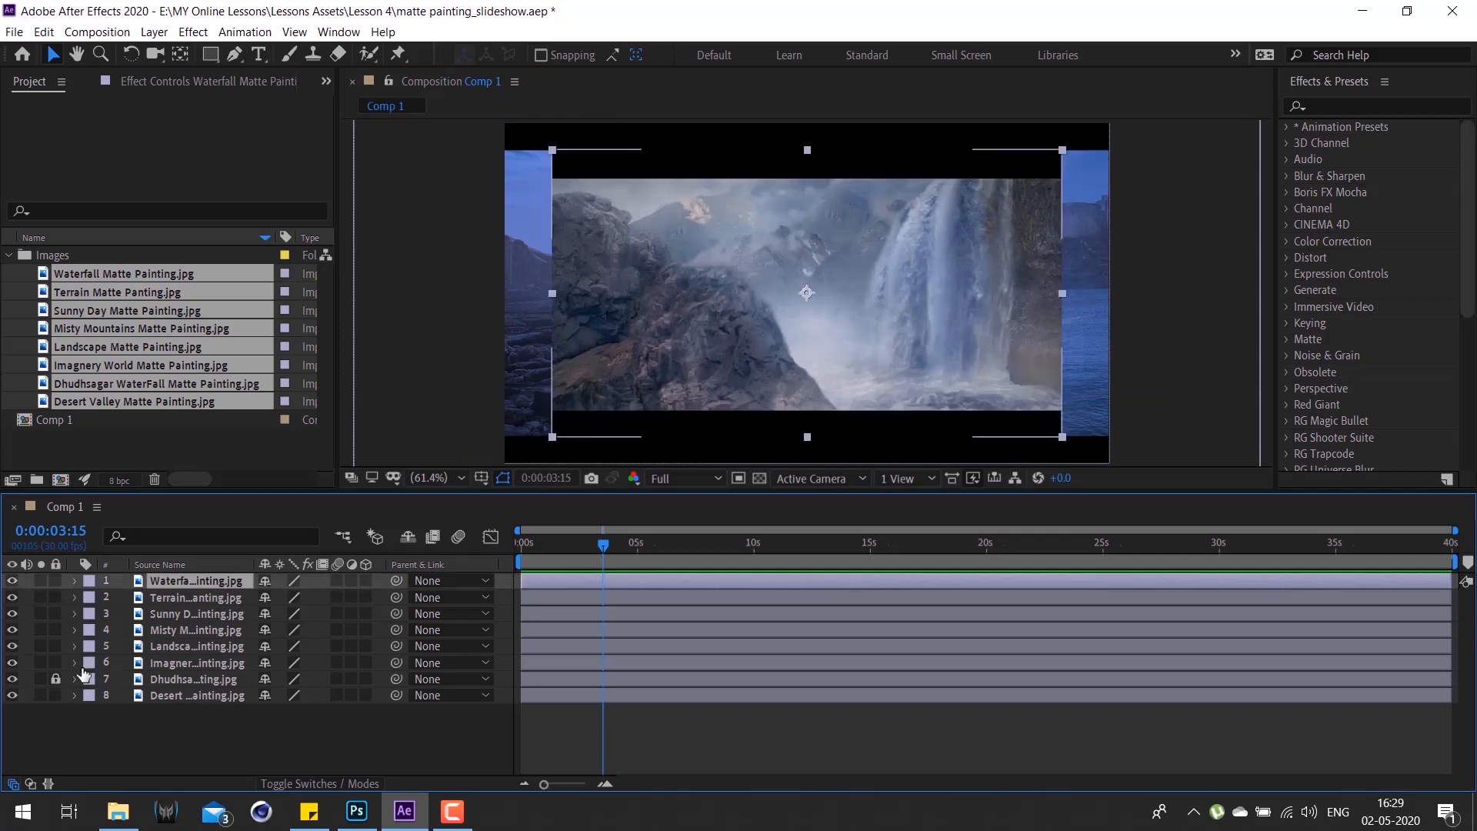
{"action": "left_click", "coordinate": [57, 679]}
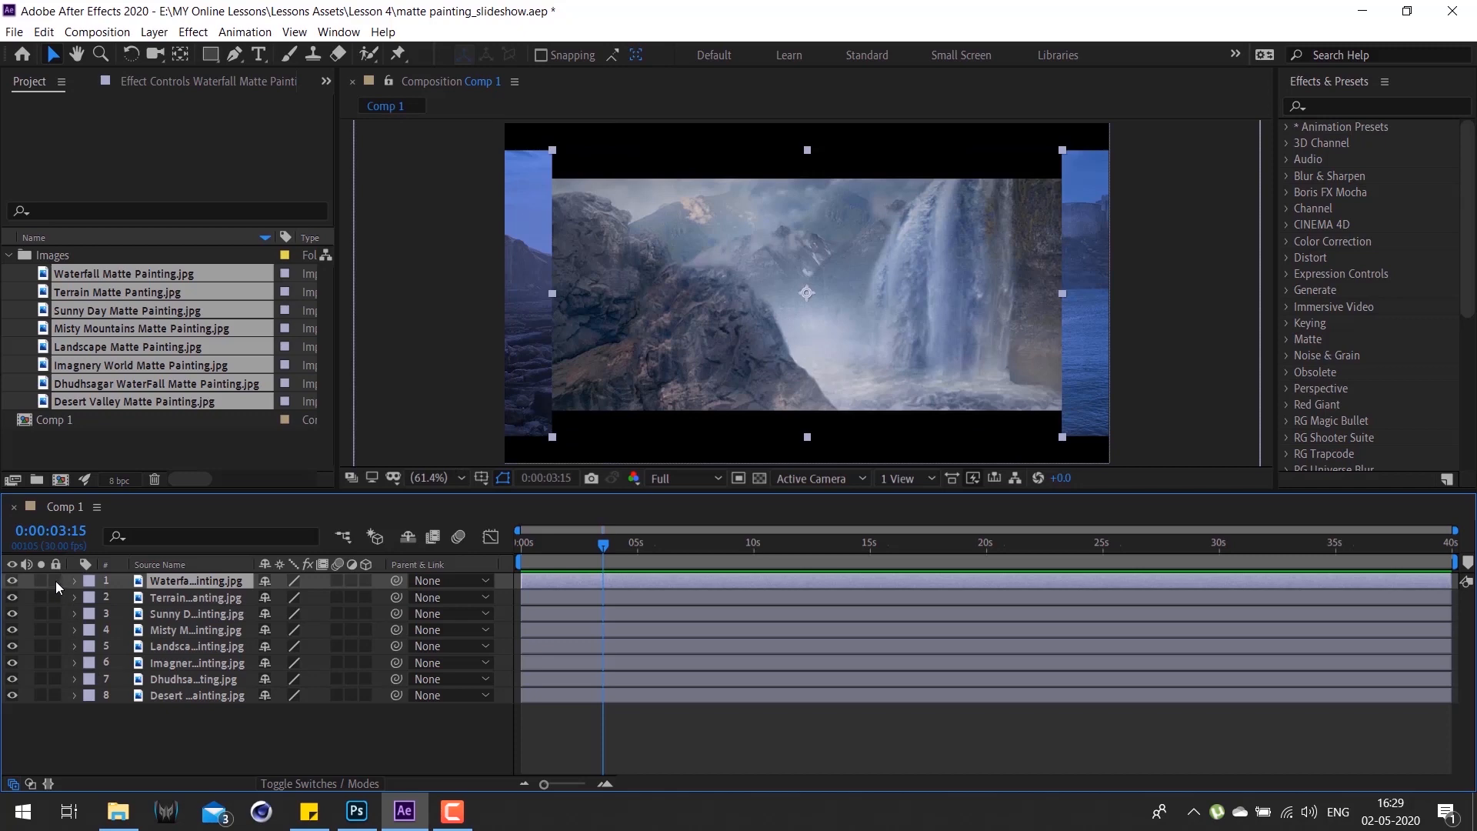
Step: Lock the top Waterfall layer, try moving the Terrain image beneath it, and restore its centred position and the unlocked state
{"action": "left_click", "coordinate": [56, 580]}
{"action": "left_click", "coordinate": [685, 284]}
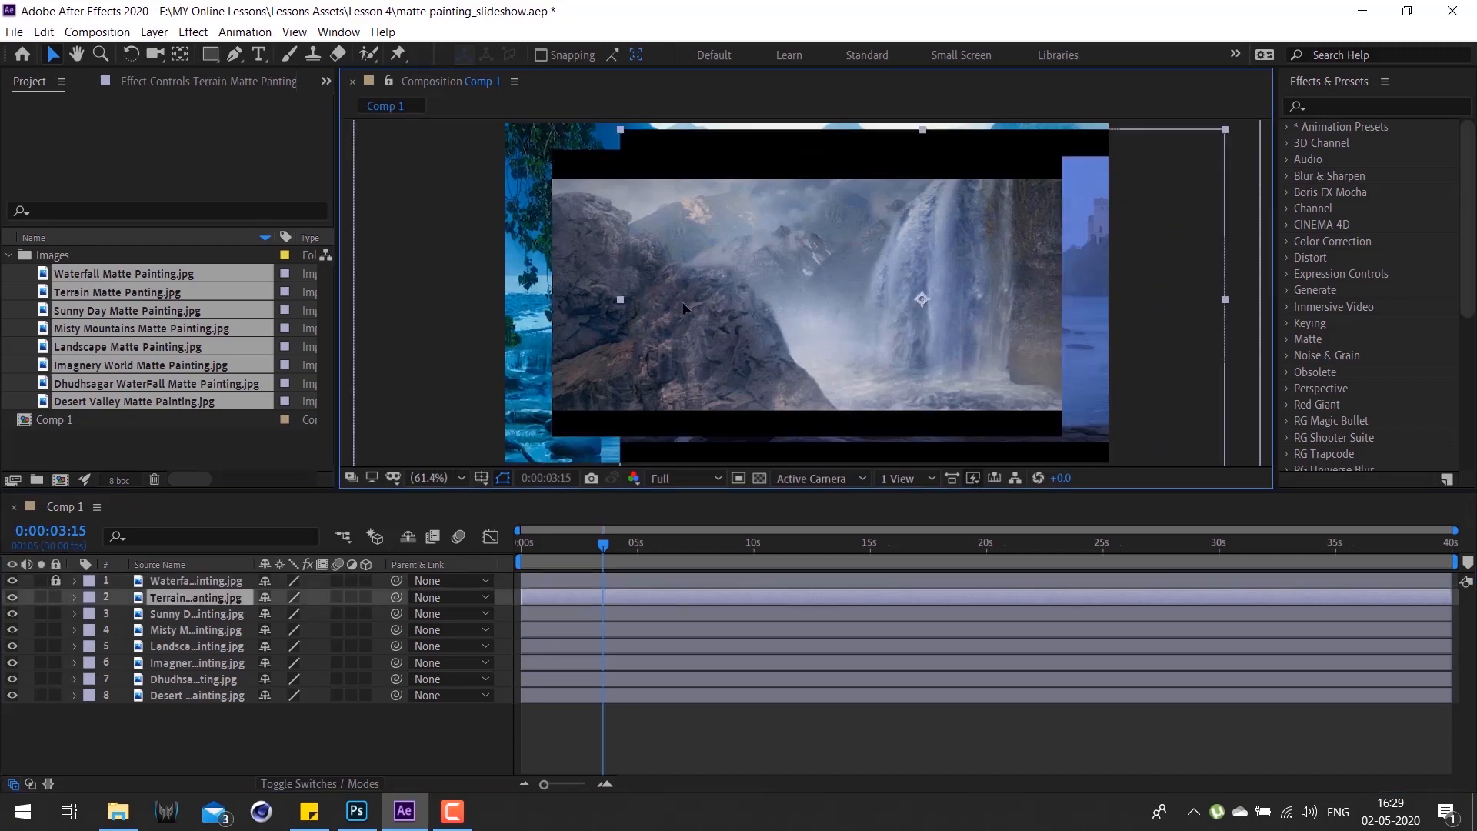
{"action": "left_click_drag", "start_coordinate": [684, 308], "coordinate": [749, 296]}
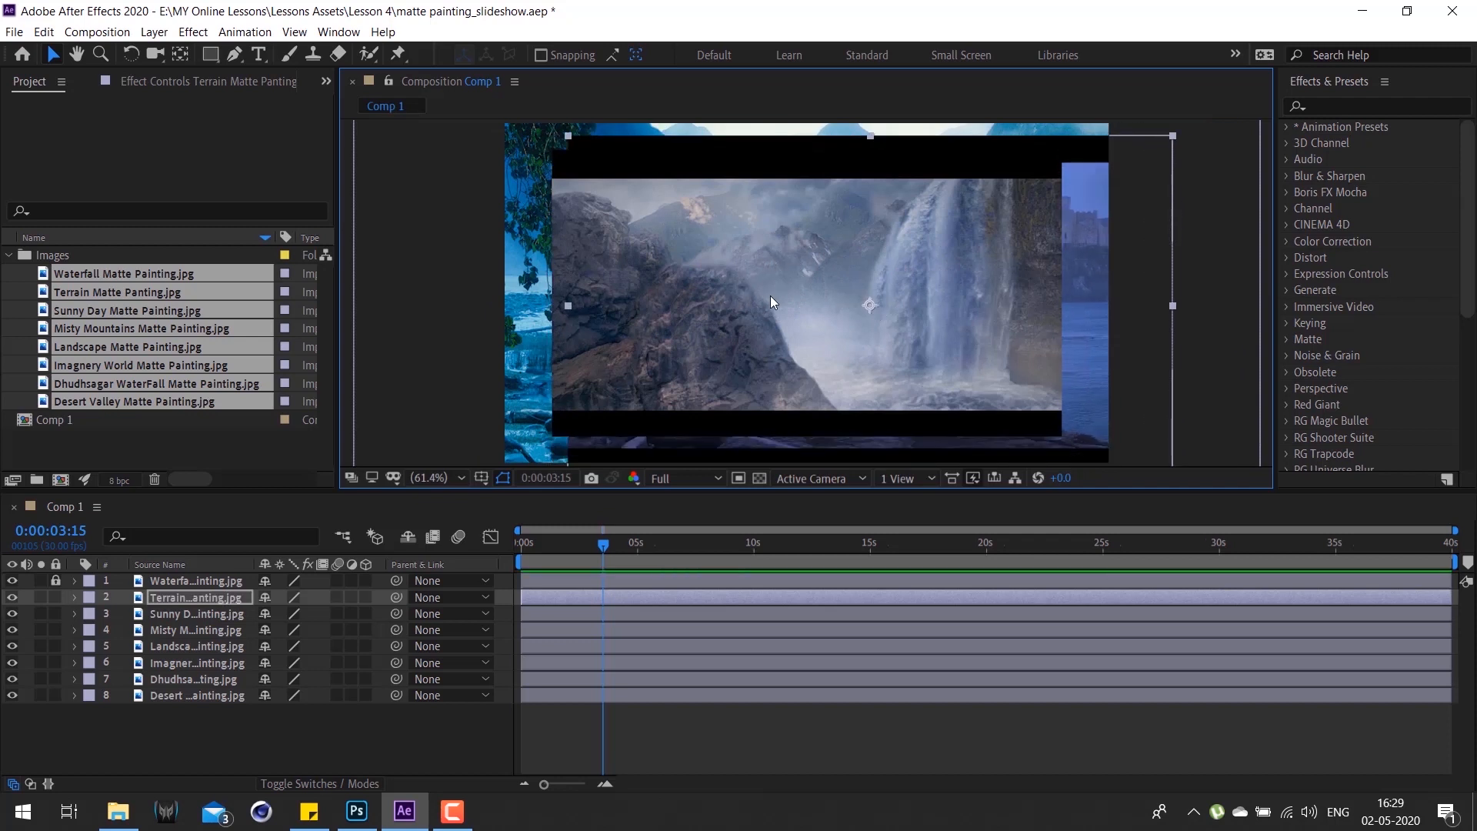
{"action": "key", "text": "ctrl+Home"}
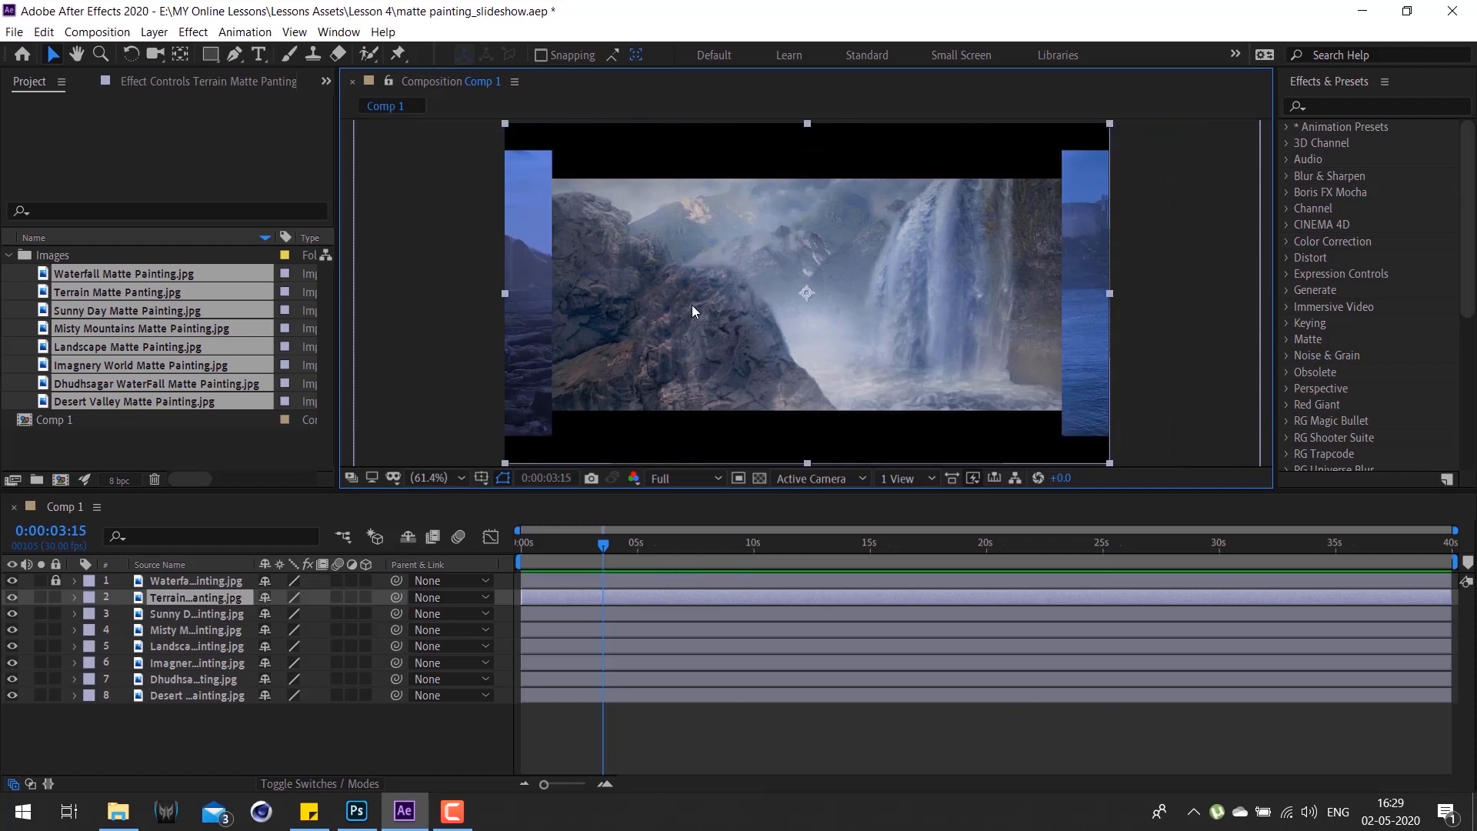
{"action": "left_click", "coordinate": [55, 580]}
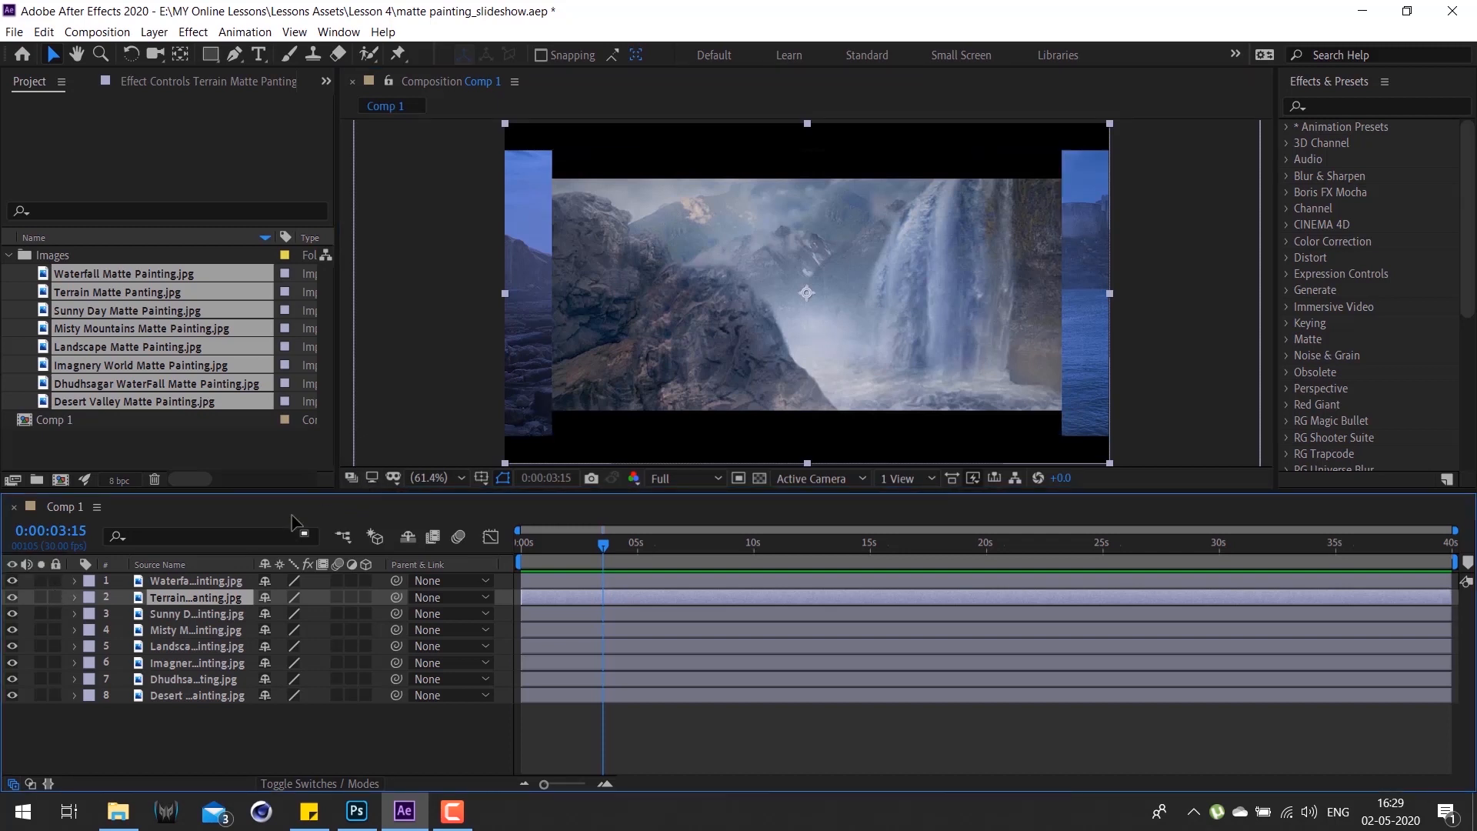
Step: Toggle the visibility and solo of the top Waterfall layer, and return both to their original state
{"action": "left_click", "coordinate": [12, 581]}
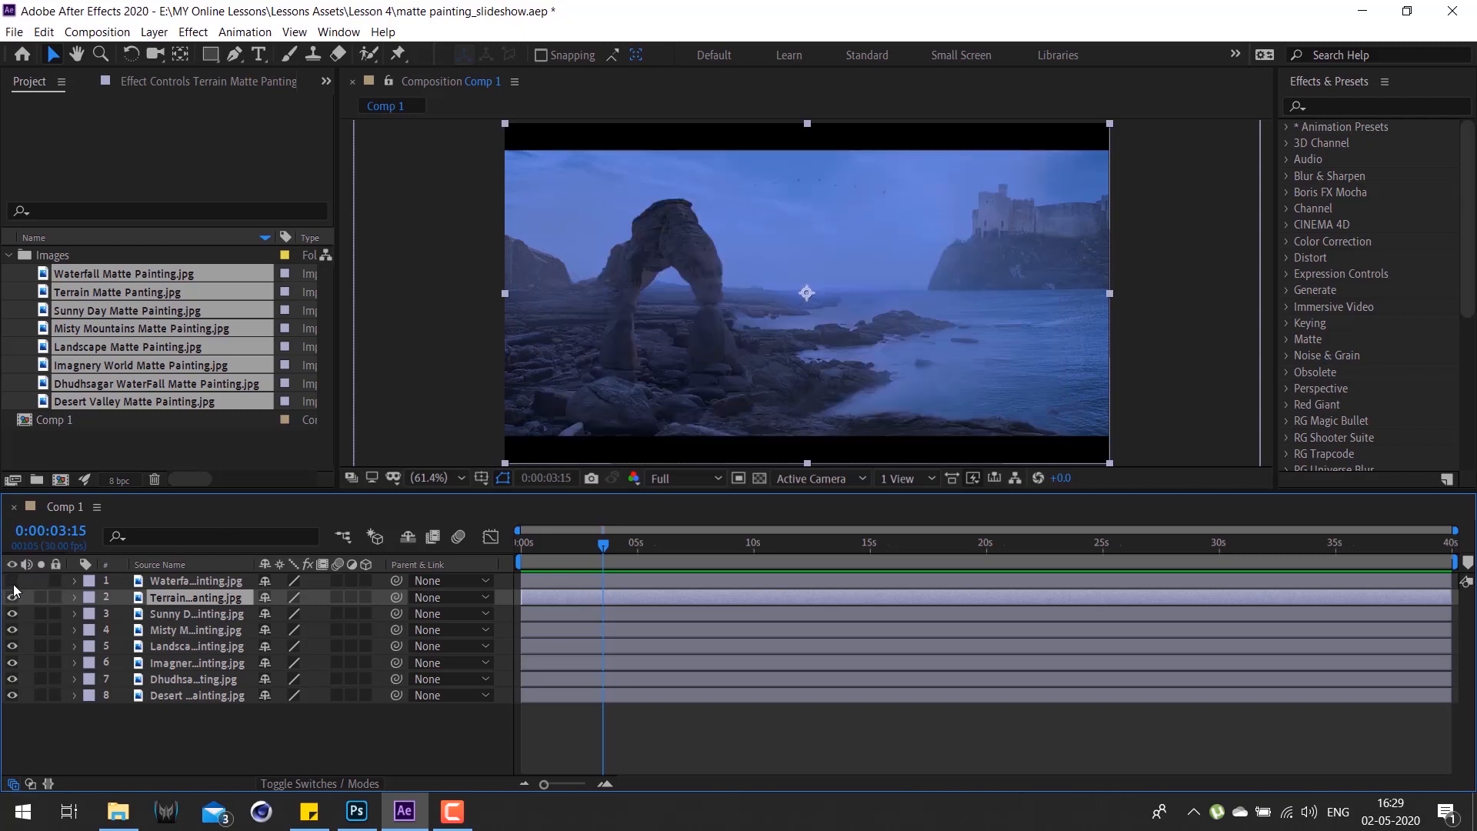
{"action": "left_click", "coordinate": [13, 582]}
{"action": "left_click", "coordinate": [41, 582]}
{"action": "left_click", "coordinate": [42, 582]}
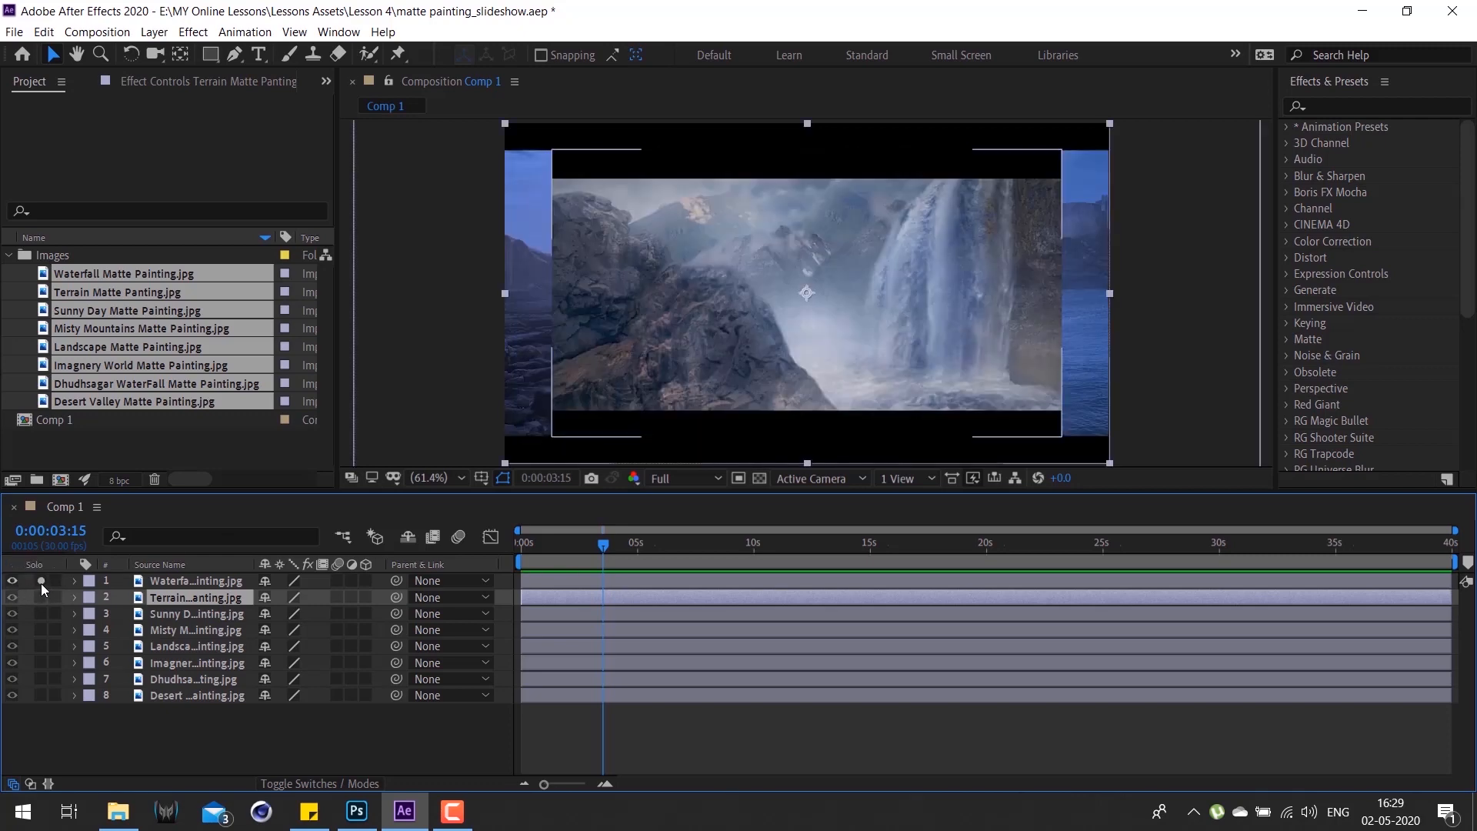
{"action": "left_click", "coordinate": [41, 582]}
{"action": "left_click", "coordinate": [42, 581]}
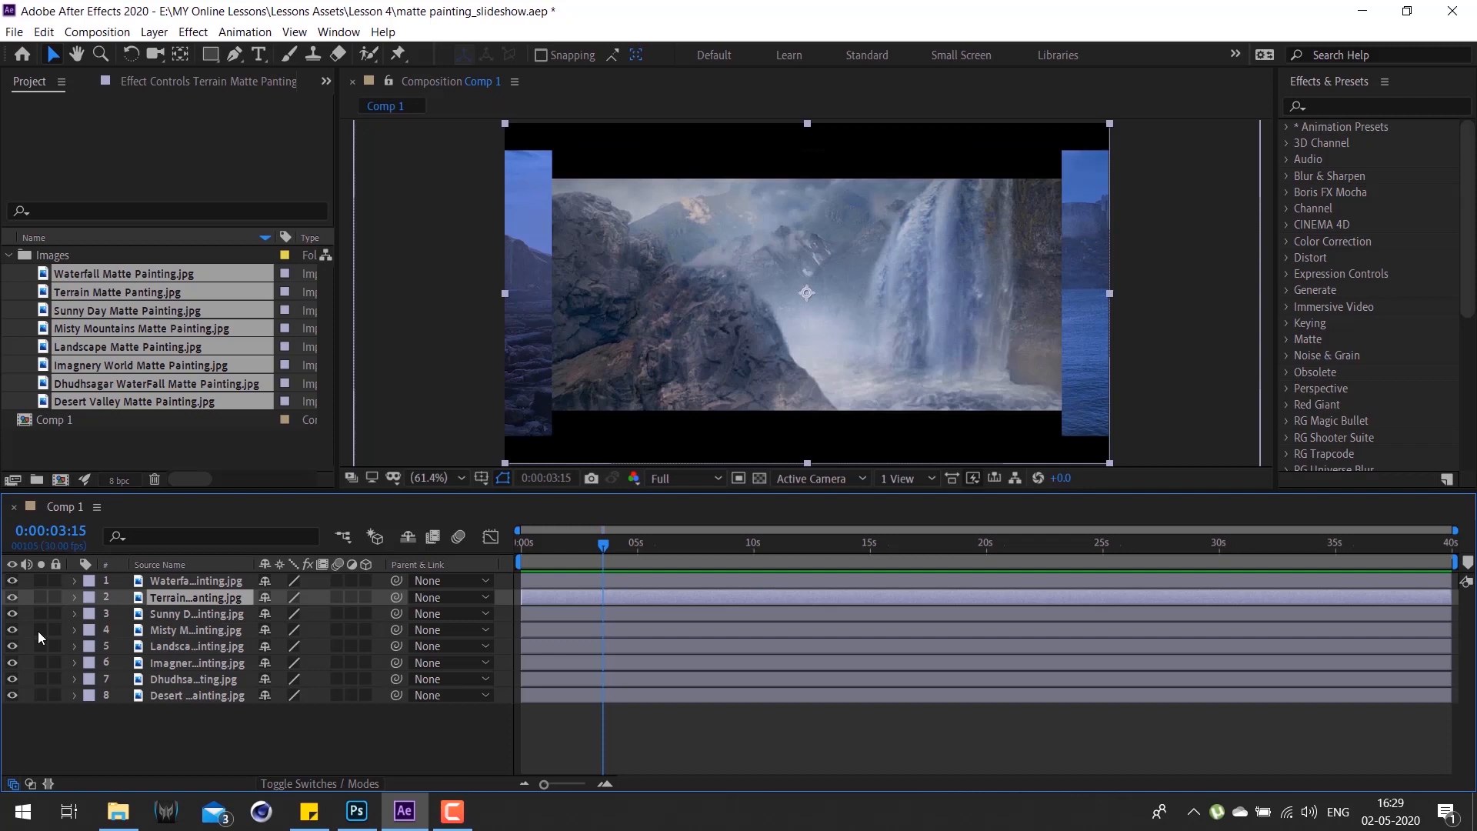
Step: Select the Waterfall layer with the current time at 0:00:04:28, and check the lesson outline in Photoshop before returning to After Effects
{"action": "left_click", "coordinate": [142, 586]}
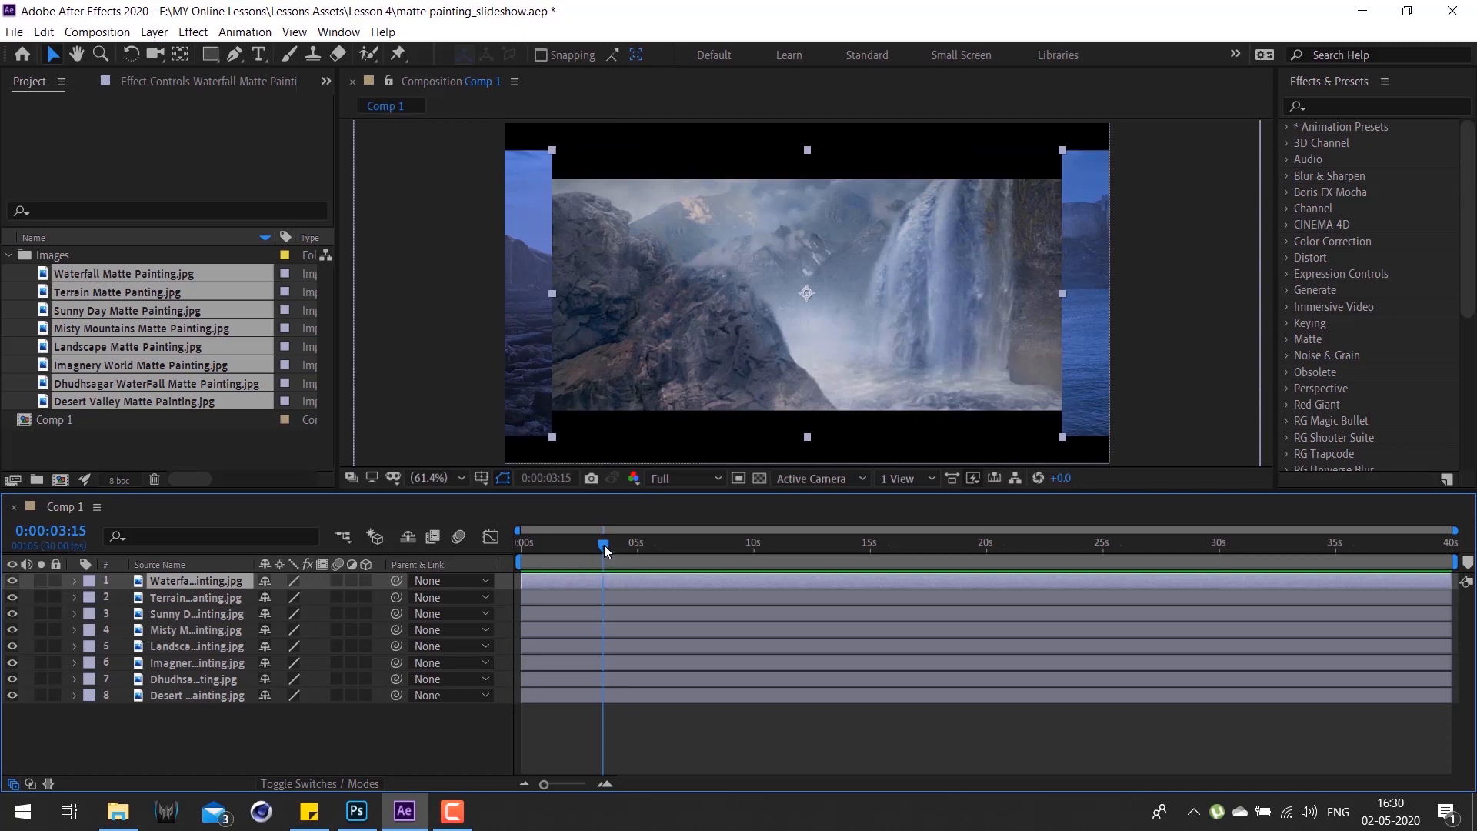
{"action": "left_click_drag", "start_coordinate": [605, 546], "coordinate": [637, 543]}
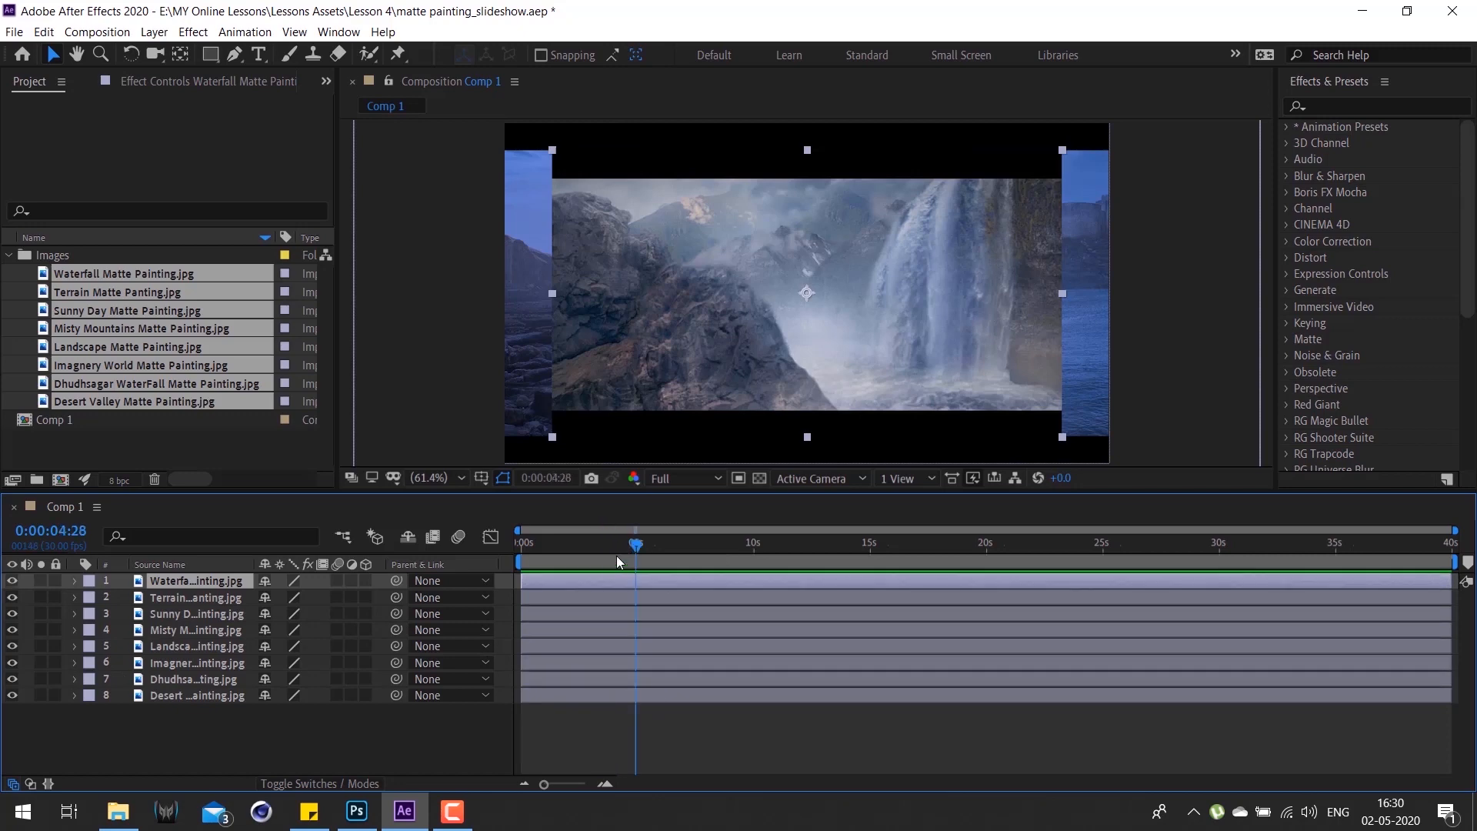
{"action": "left_click", "coordinate": [356, 812]}
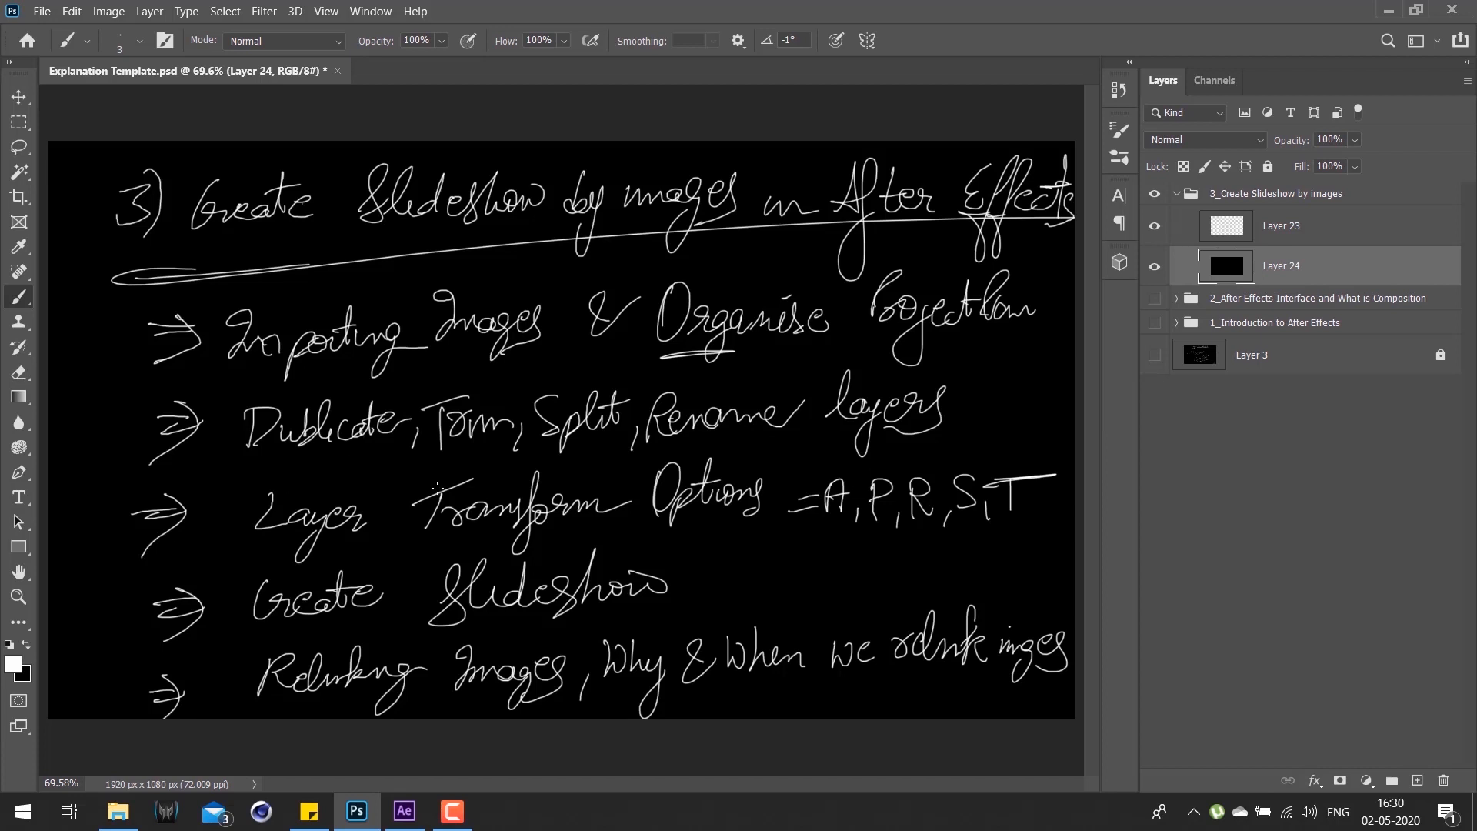
{"action": "left_click", "coordinate": [404, 811]}
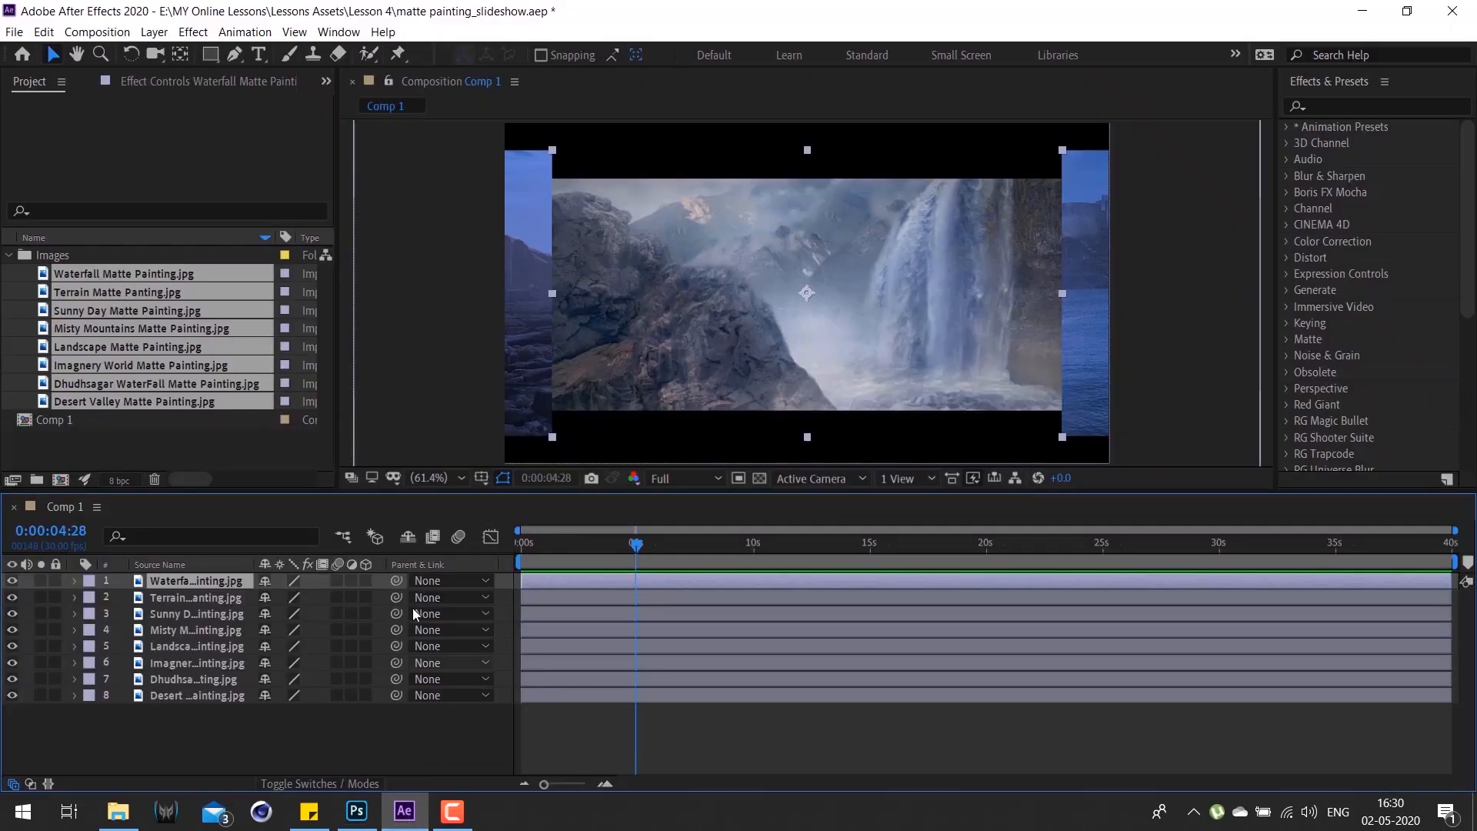
Step: Duplicate the Waterfall layer, try moving the copy in the composition view, and undo the move
{"action": "left_click", "coordinate": [44, 34]}
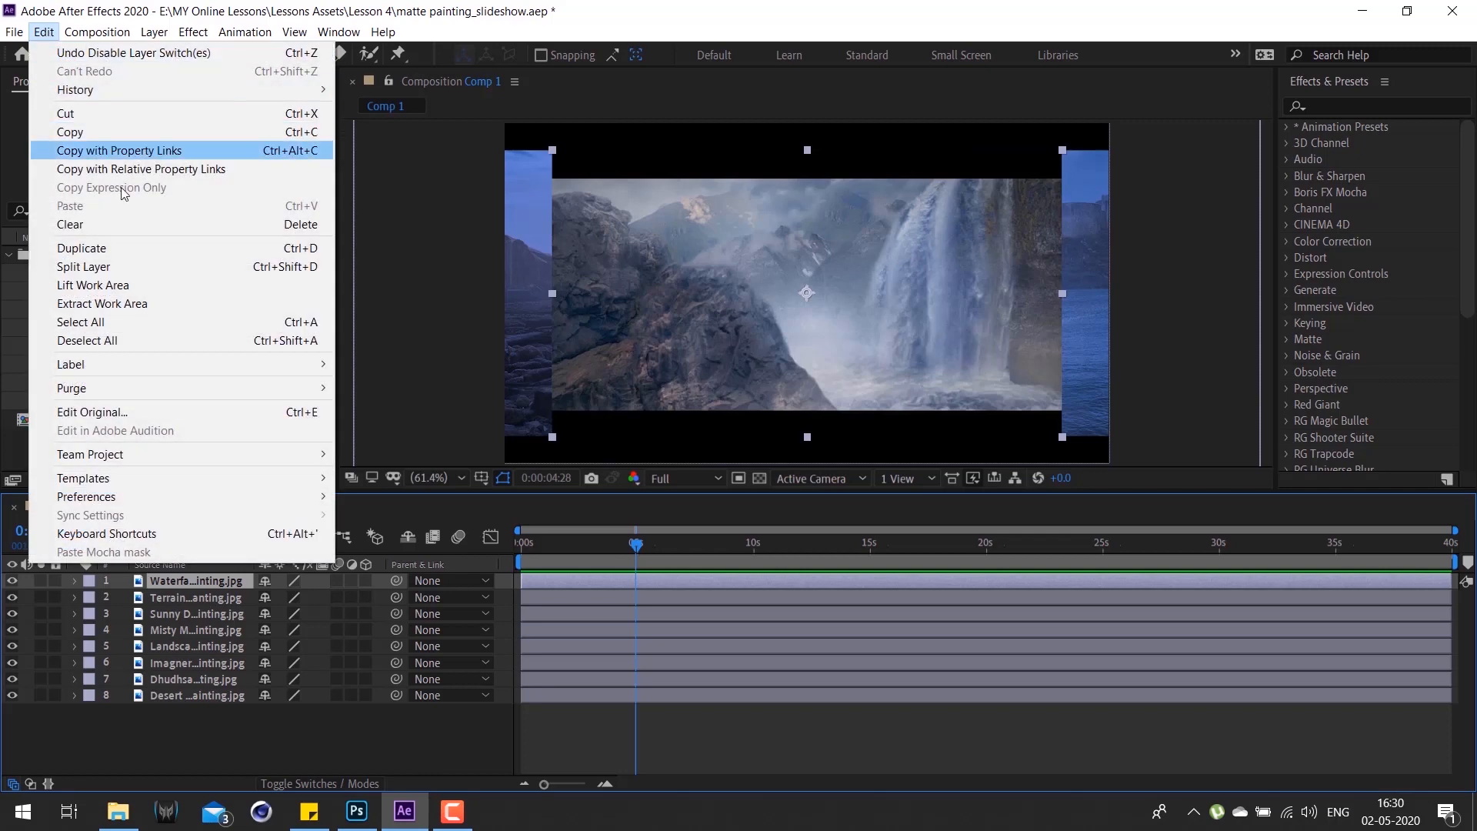
{"action": "left_click", "coordinate": [122, 250]}
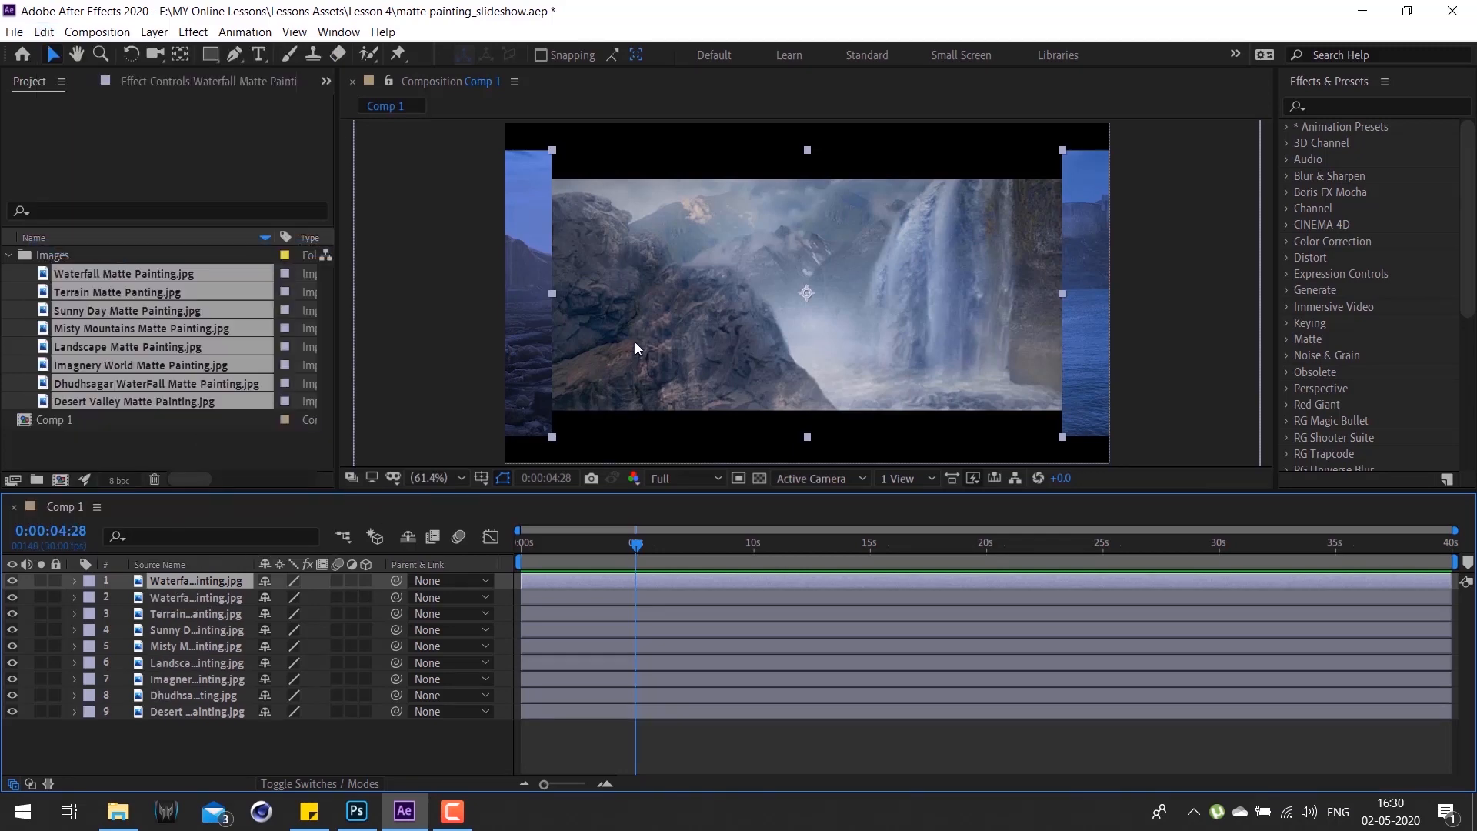
{"action": "left_click_drag", "start_coordinate": [836, 313], "coordinate": [931, 337]}
{"action": "key", "text": "ctrl+z"}
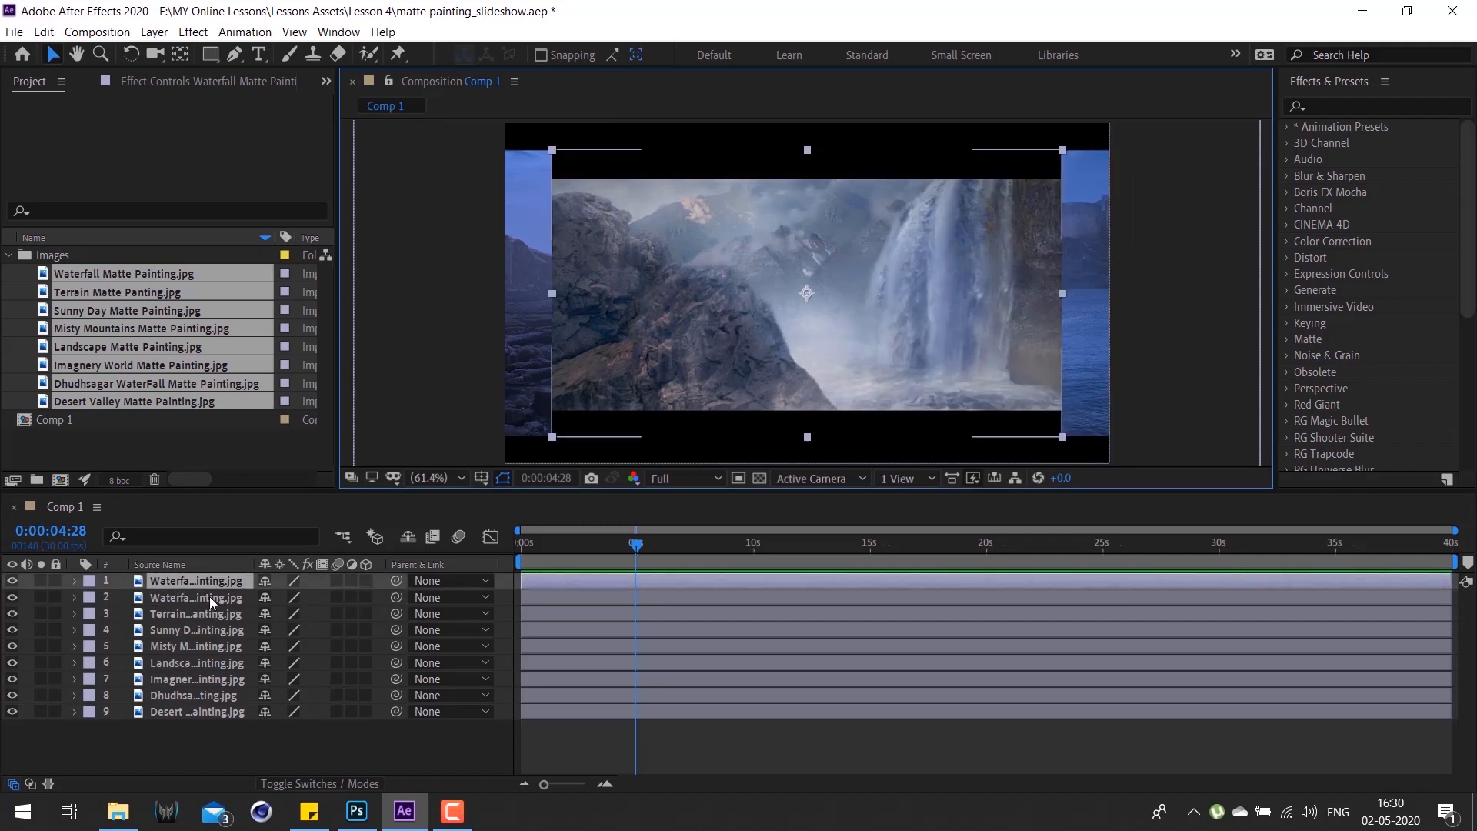
Step: Duplicate the Waterfall layer once more, then delete the extra copies so a single Waterfall layer remains above Terrain
{"action": "key", "text": "ctrl+d"}
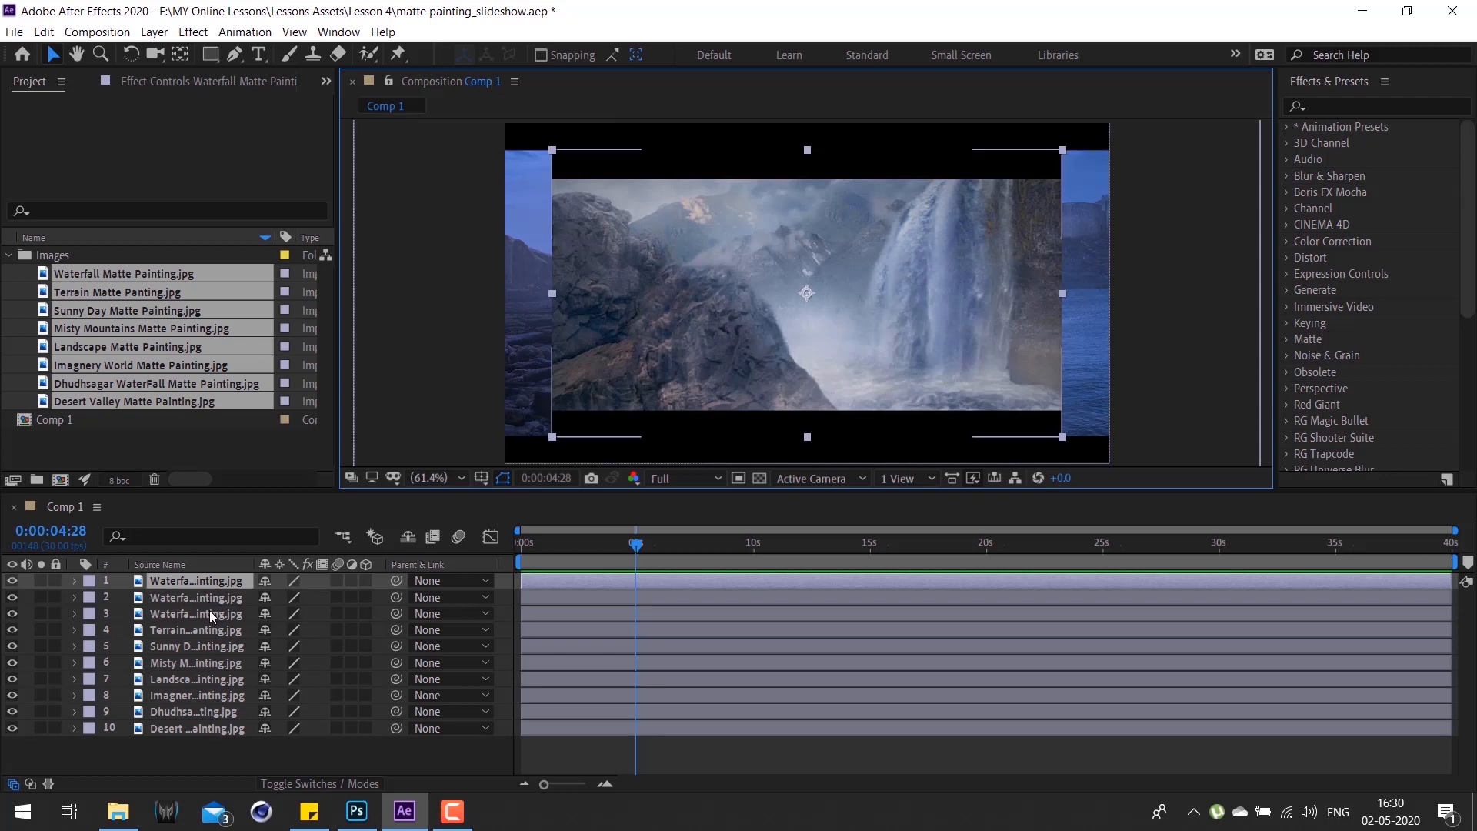
{"action": "key", "text": "Delete"}
{"action": "left_click", "coordinate": [205, 583]}
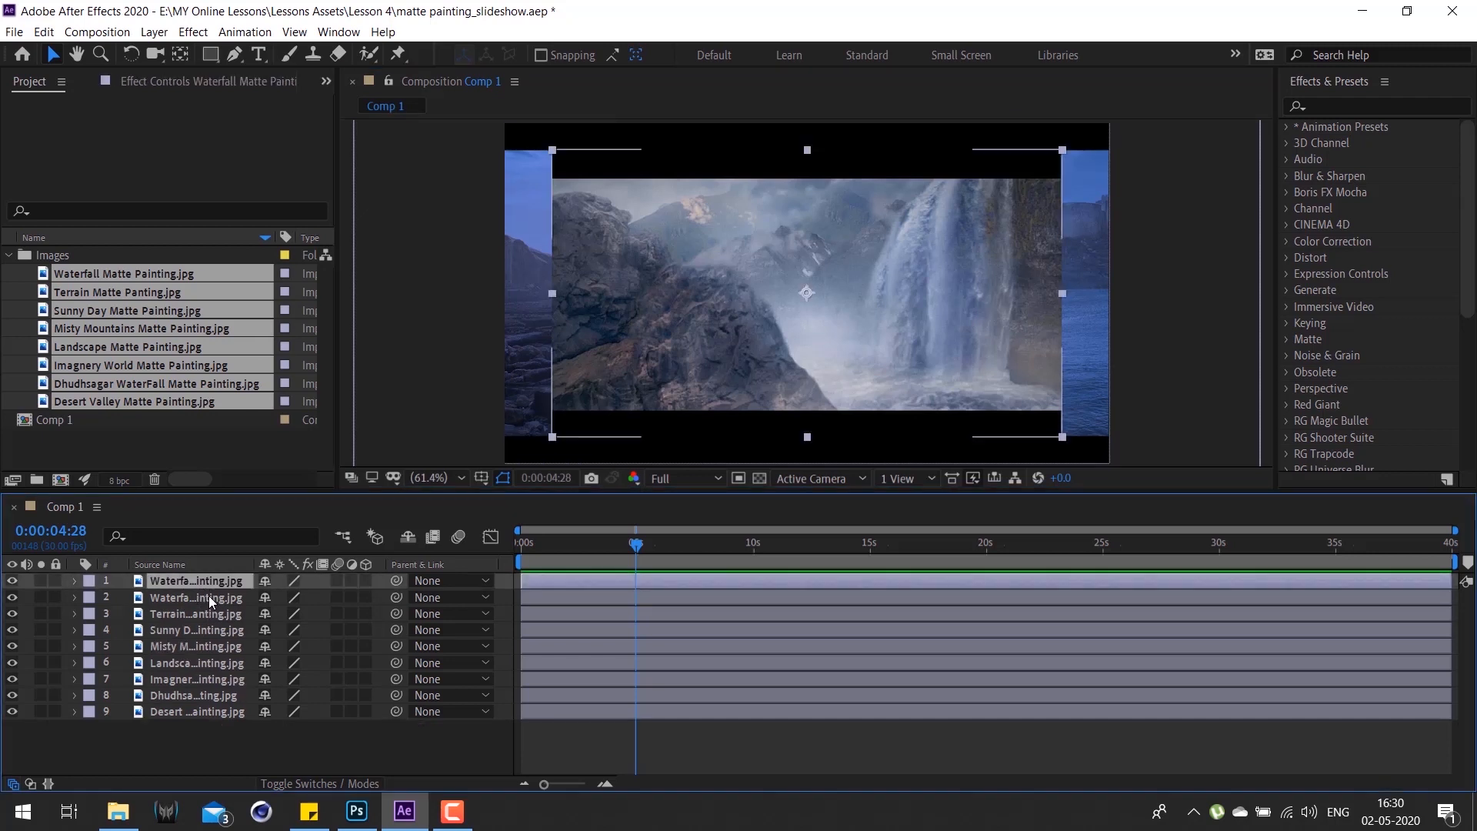
{"action": "left_click", "coordinate": [209, 597]}
{"action": "key", "text": "Delete"}
{"action": "left_click", "coordinate": [209, 585]}
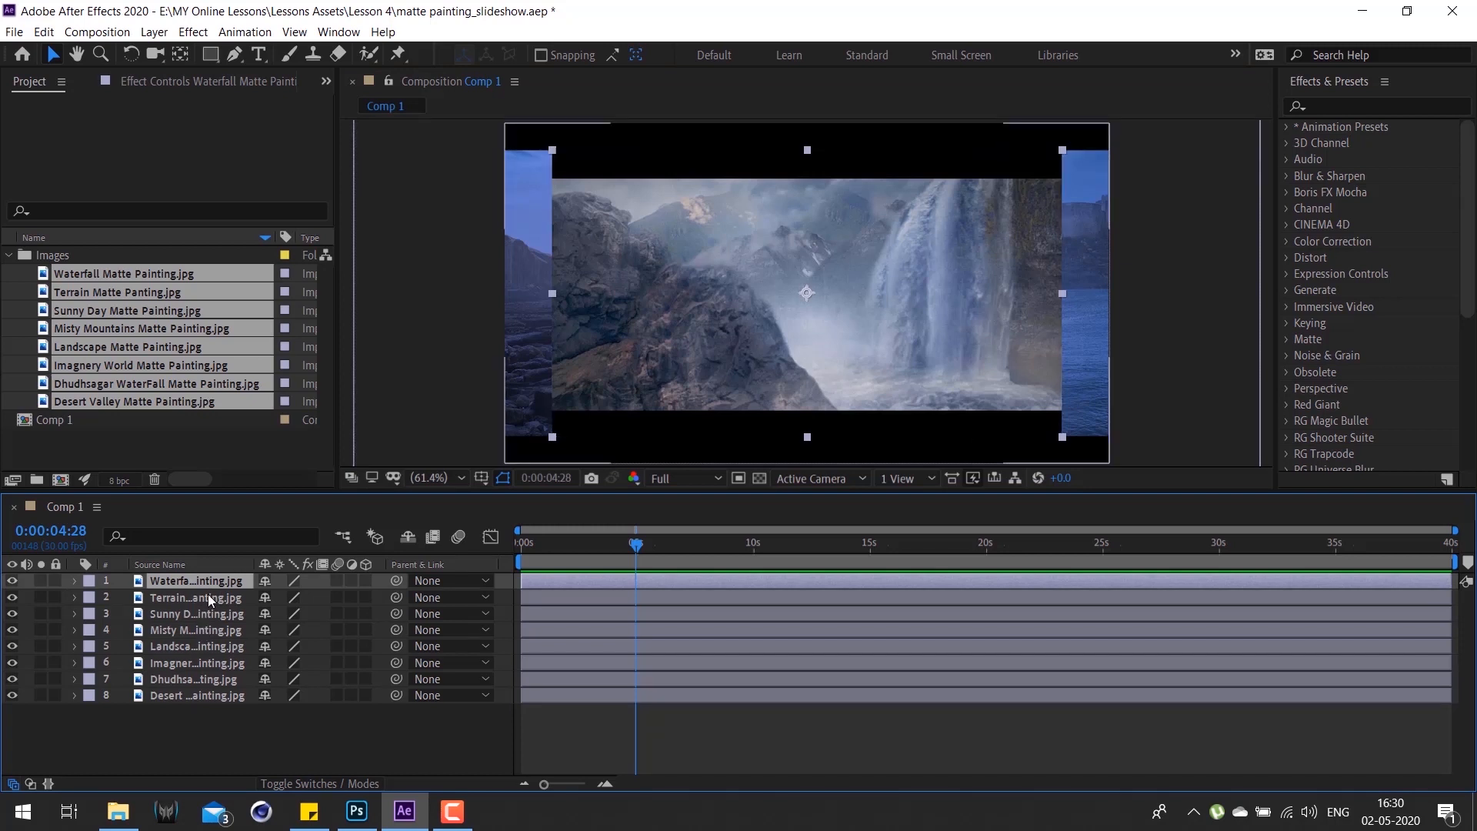
Step: Switch the layer list from source names to layer names and select the Waterfall layer without renaming it
{"action": "key", "text": "Return"}
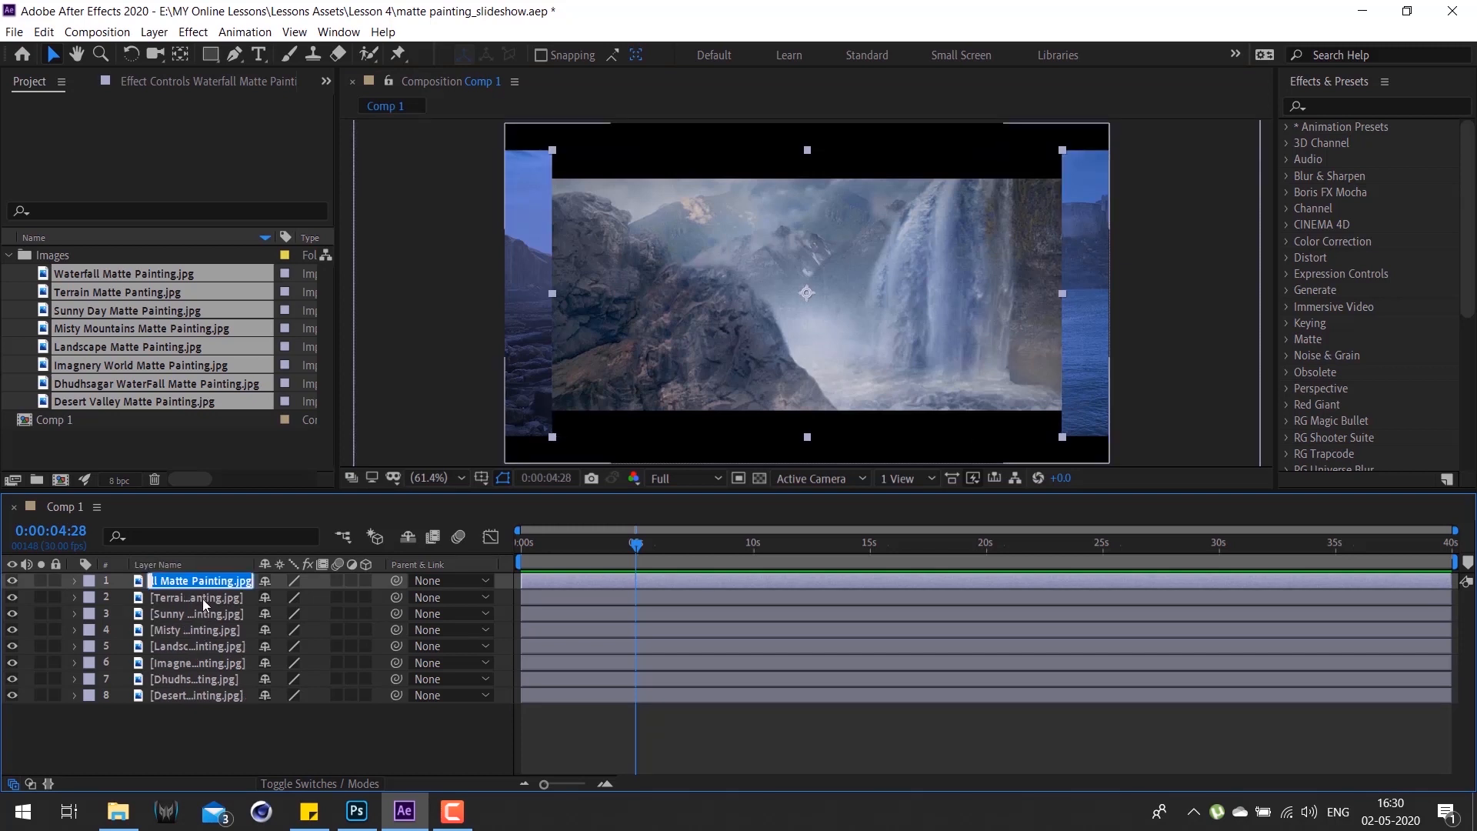
{"action": "left_click", "coordinate": [209, 598]}
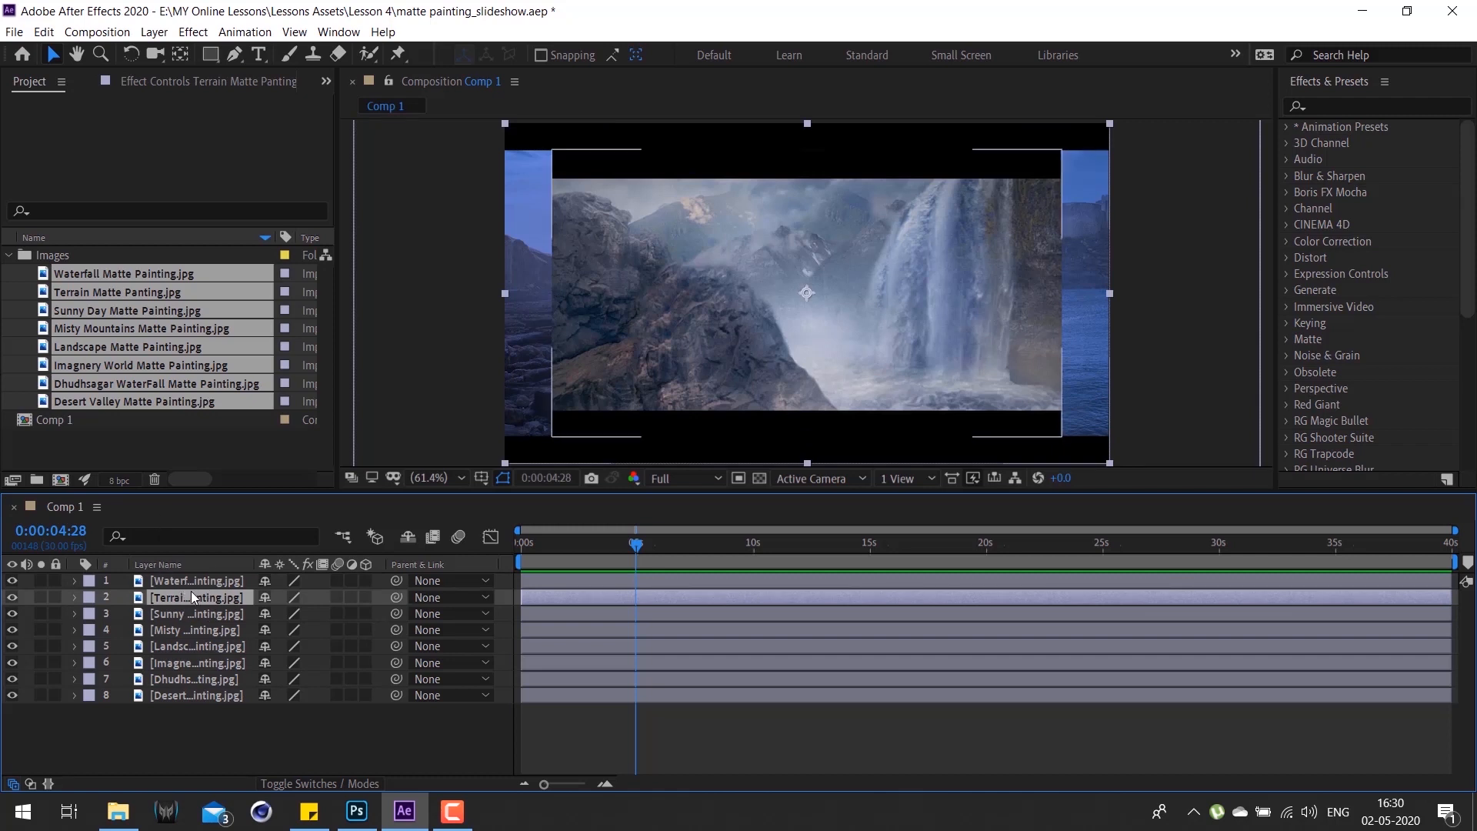
{"action": "left_click", "coordinate": [188, 584]}
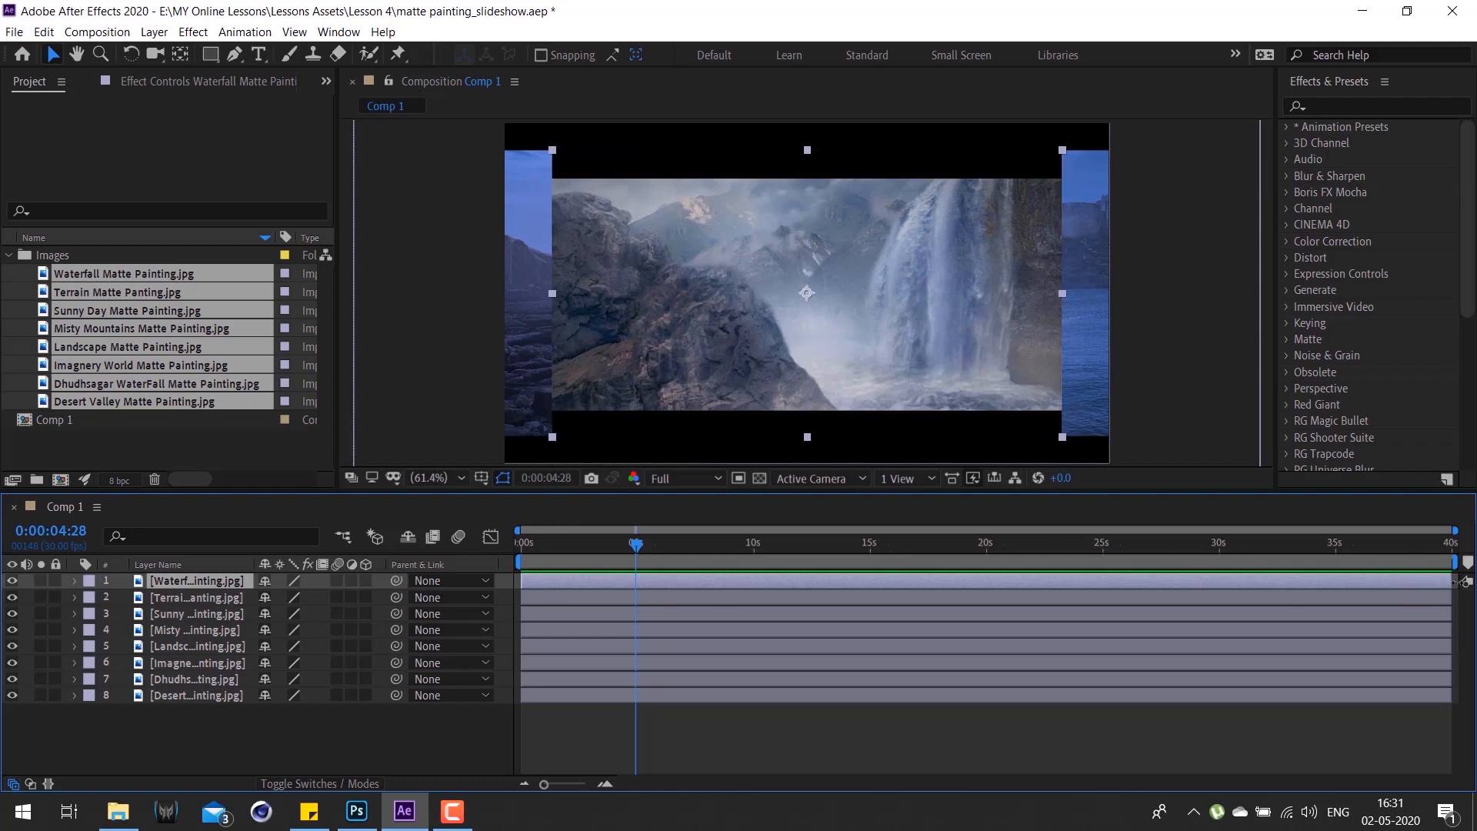
Step: Trim the Waterfall layer's end to about 5 seconds and preview the composition from the start
{"action": "left_click_drag", "start_coordinate": [1454, 581], "coordinate": [636, 662]}
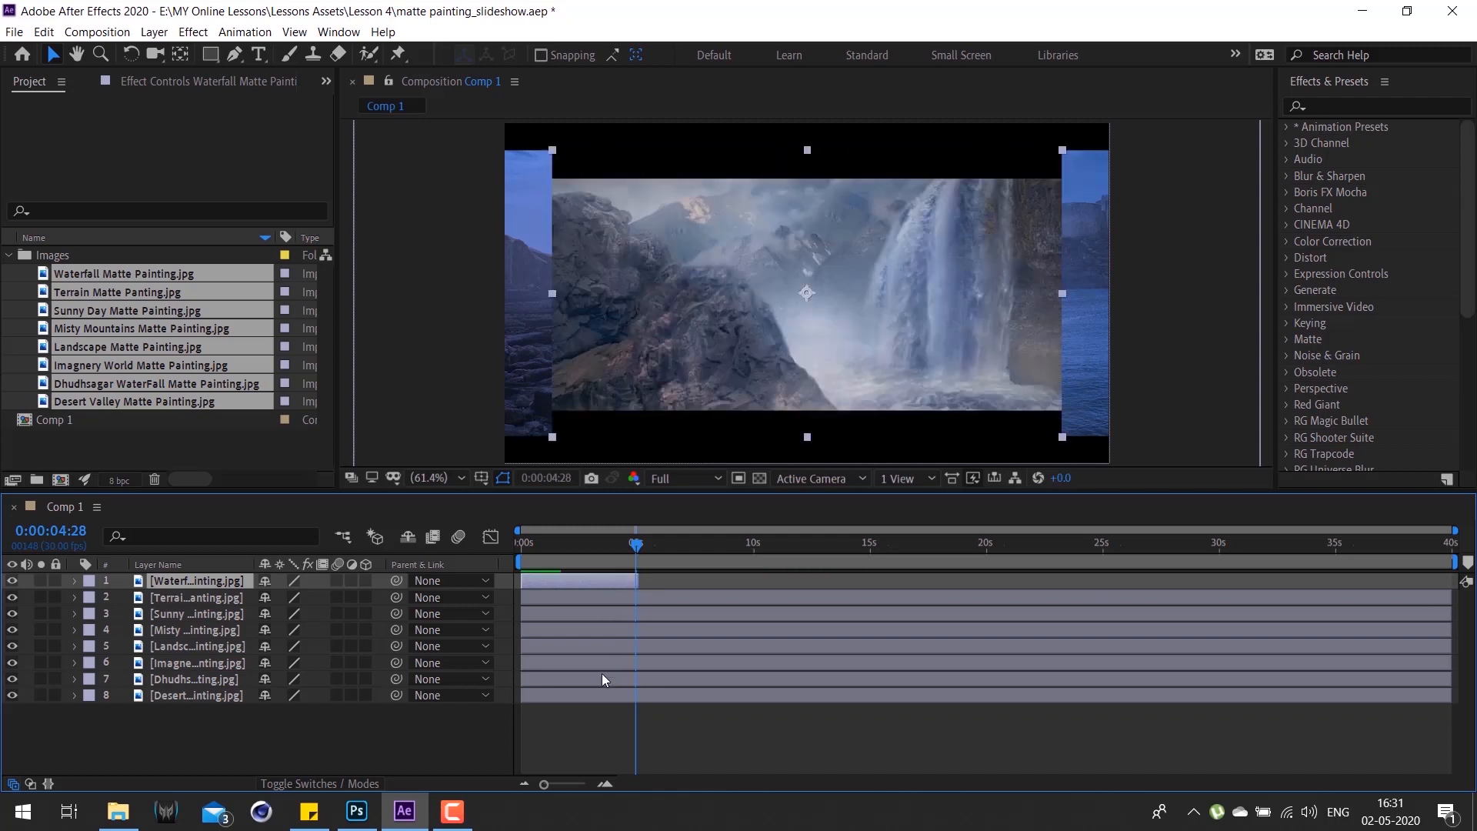
{"action": "left_click_drag", "start_coordinate": [624, 554], "coordinate": [444, 570]}
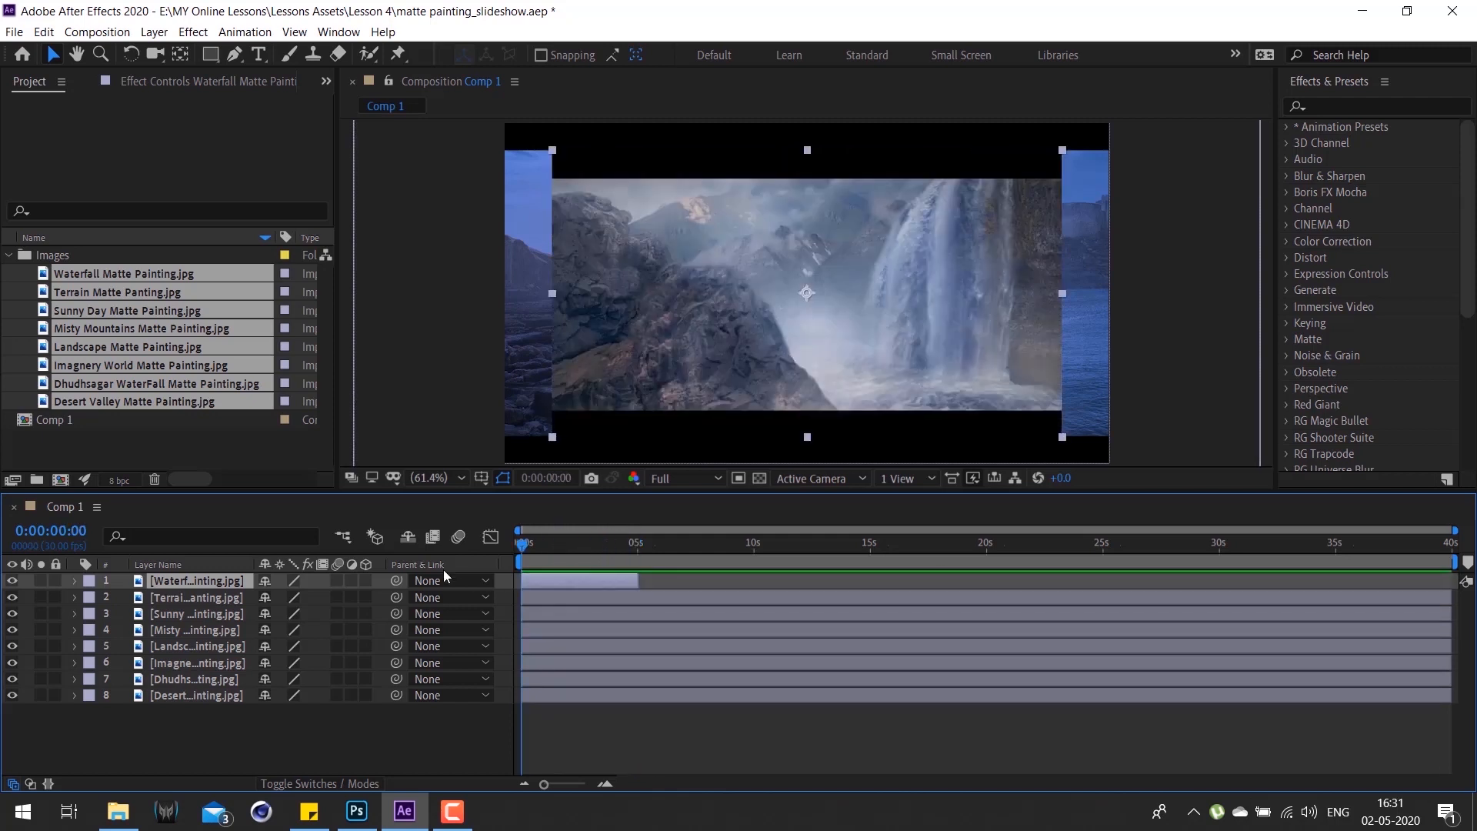
{"action": "key", "text": "space"}
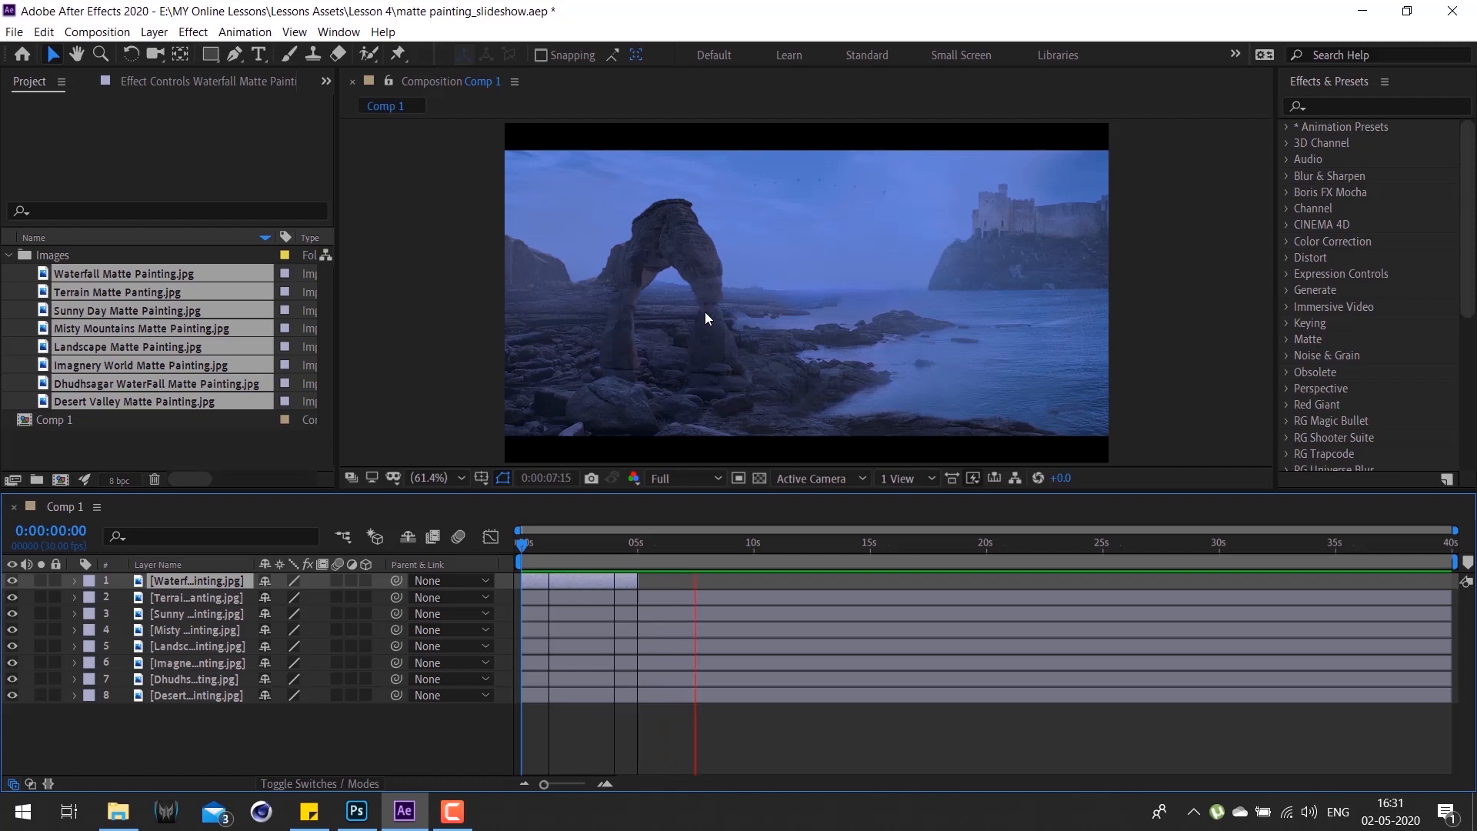
{"action": "key", "text": "space"}
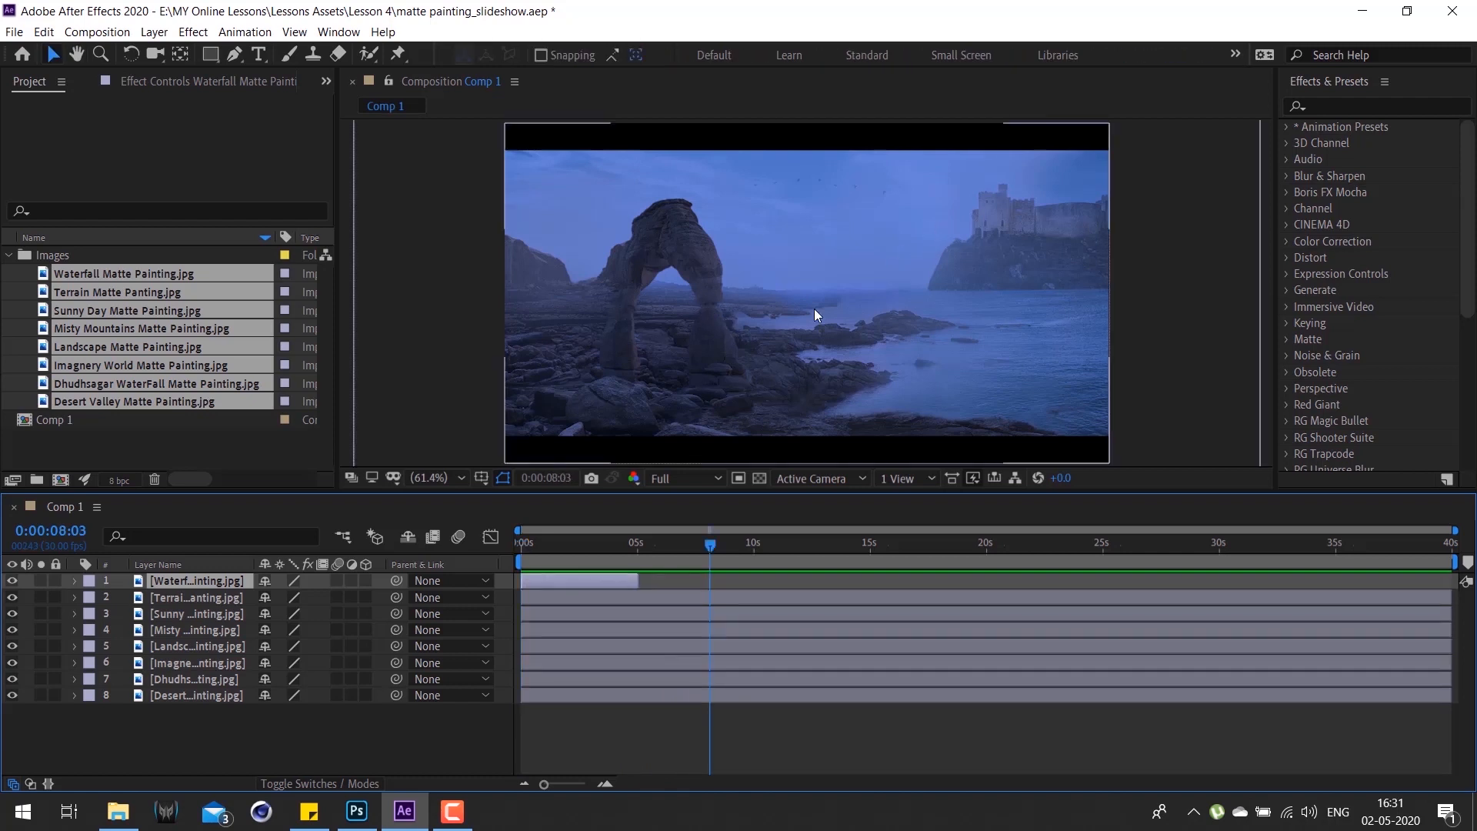
Step: Set the current time to 0:00:09:25, trim the Terrain layer's end to about 10 seconds, and preview the playback
{"action": "left_click", "coordinate": [216, 612]}
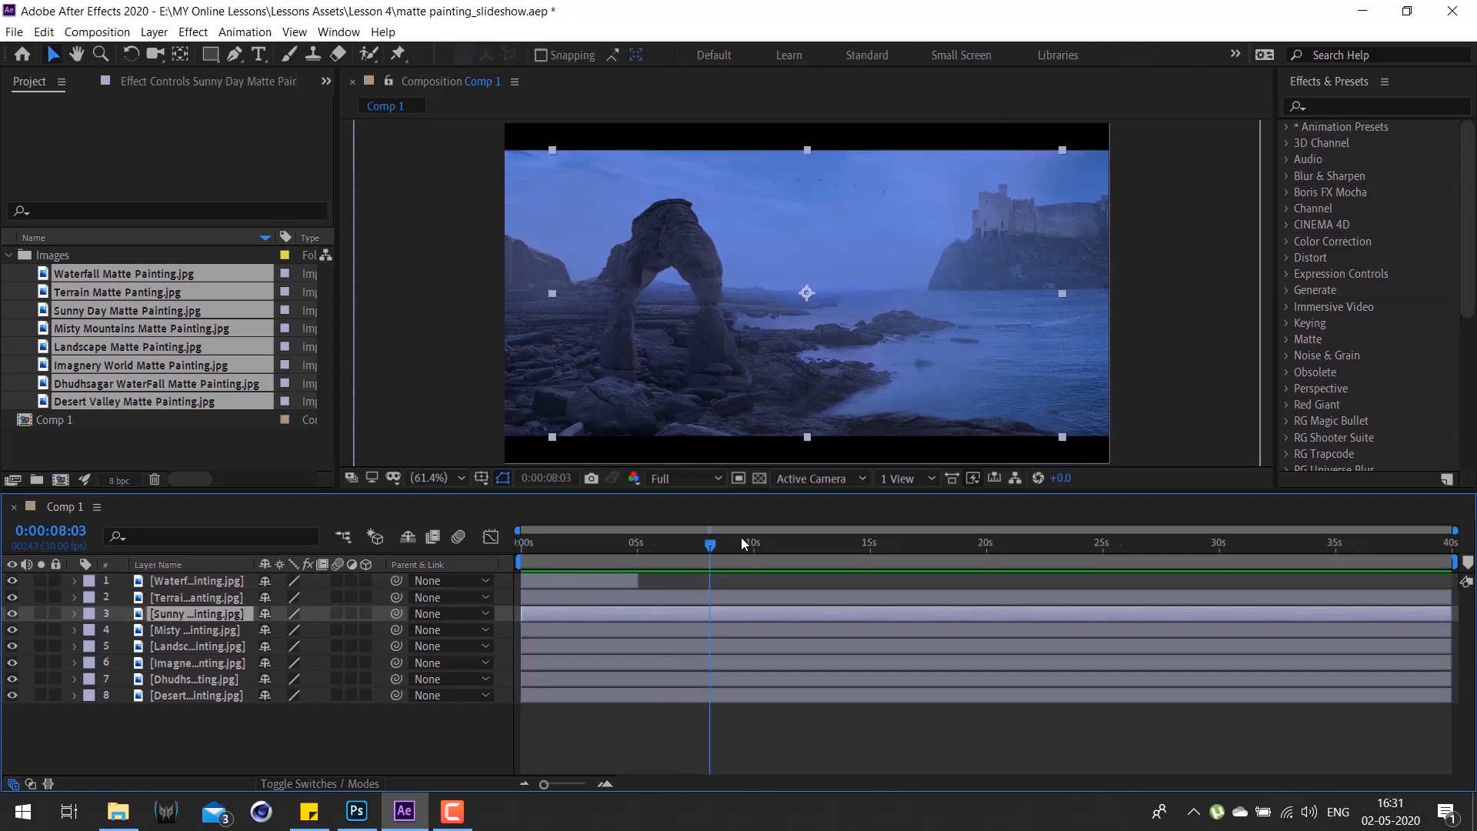
{"action": "left_click_drag", "start_coordinate": [743, 544], "coordinate": [750, 543]}
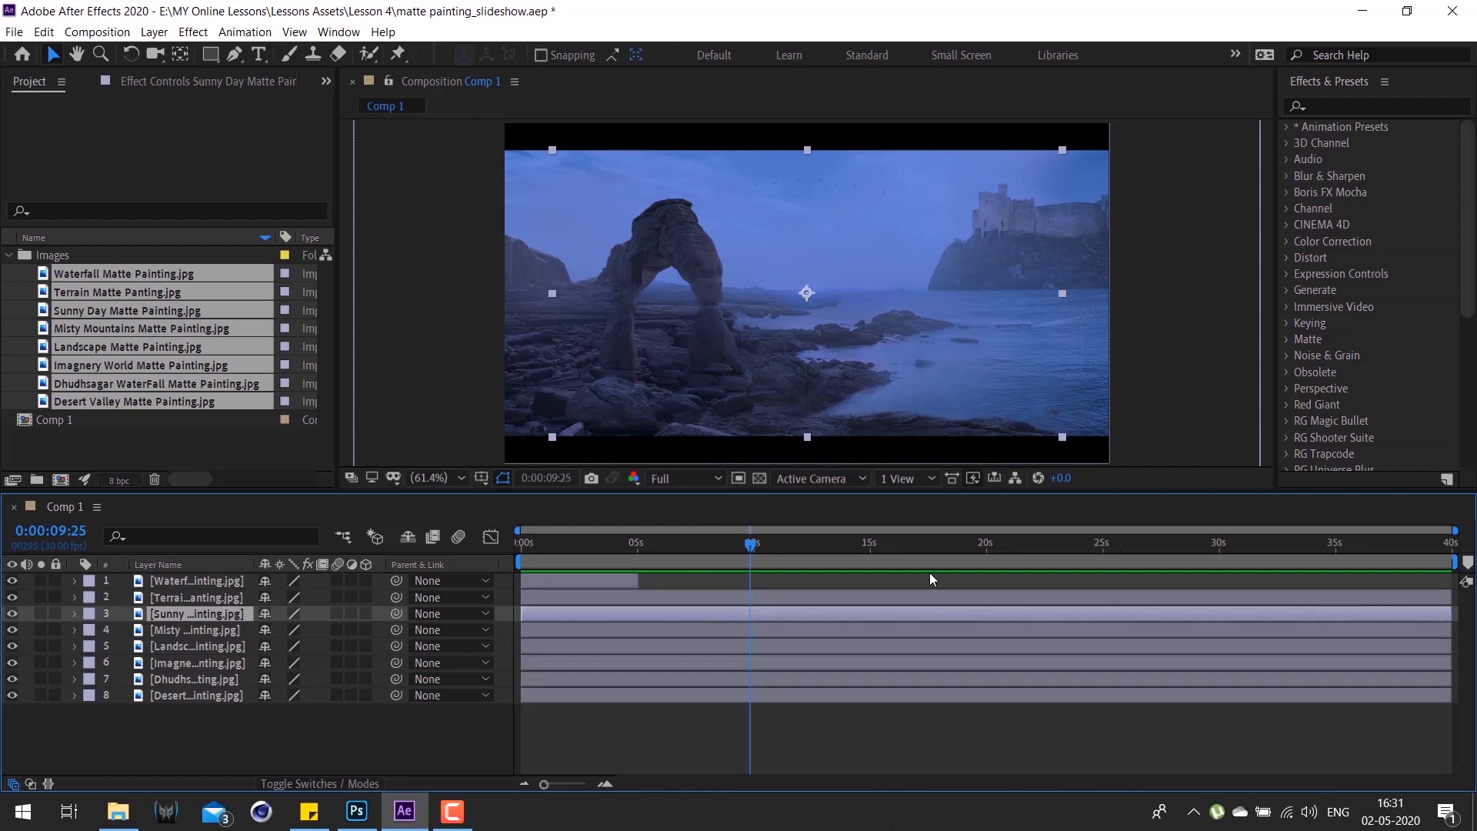
{"action": "left_click", "coordinate": [1334, 597]}
{"action": "left_click_drag", "start_coordinate": [1450, 597], "coordinate": [1278, 597]}
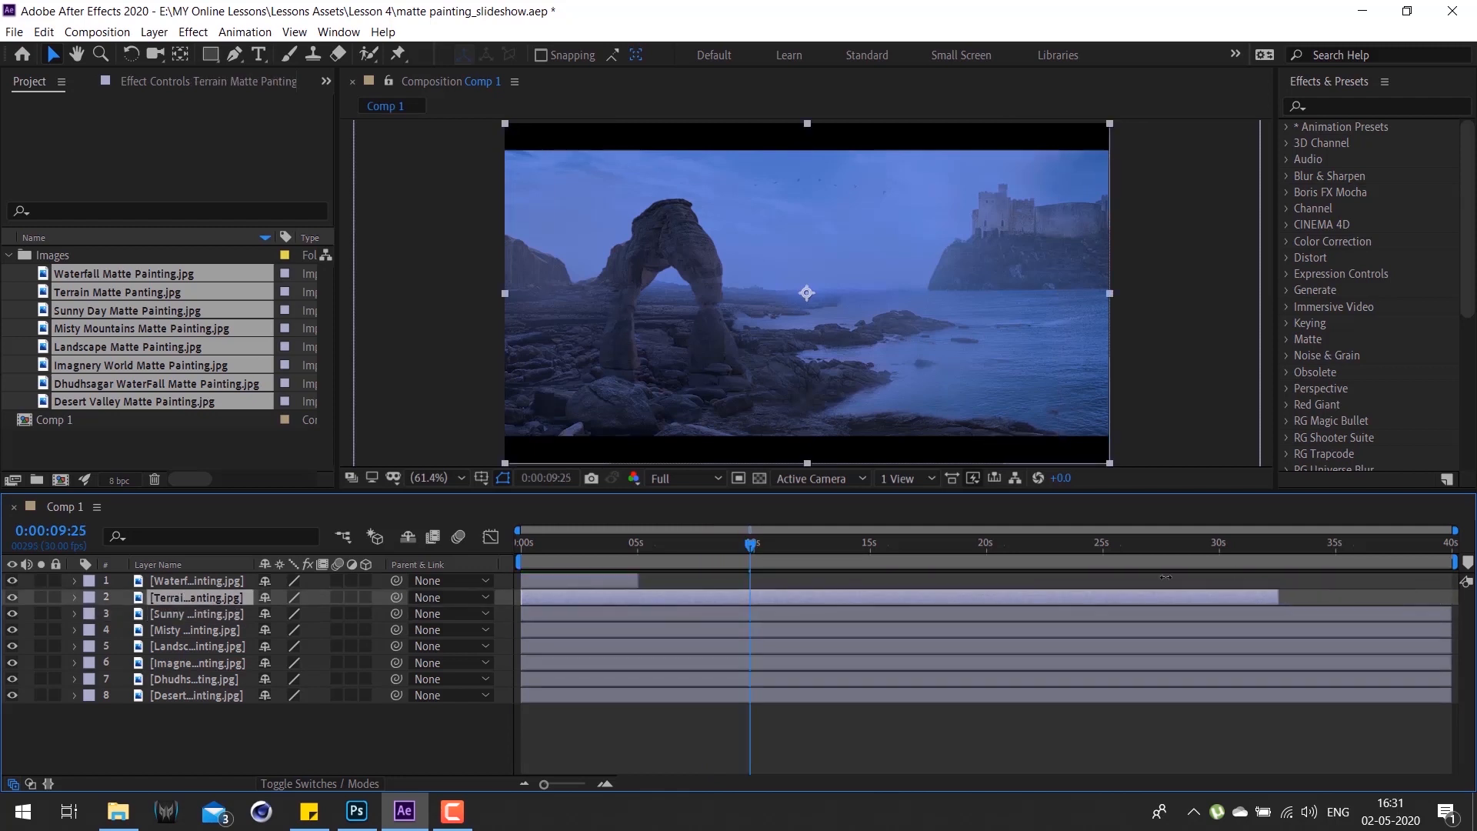
{"action": "left_click_drag", "start_coordinate": [1166, 577], "coordinate": [757, 557]}
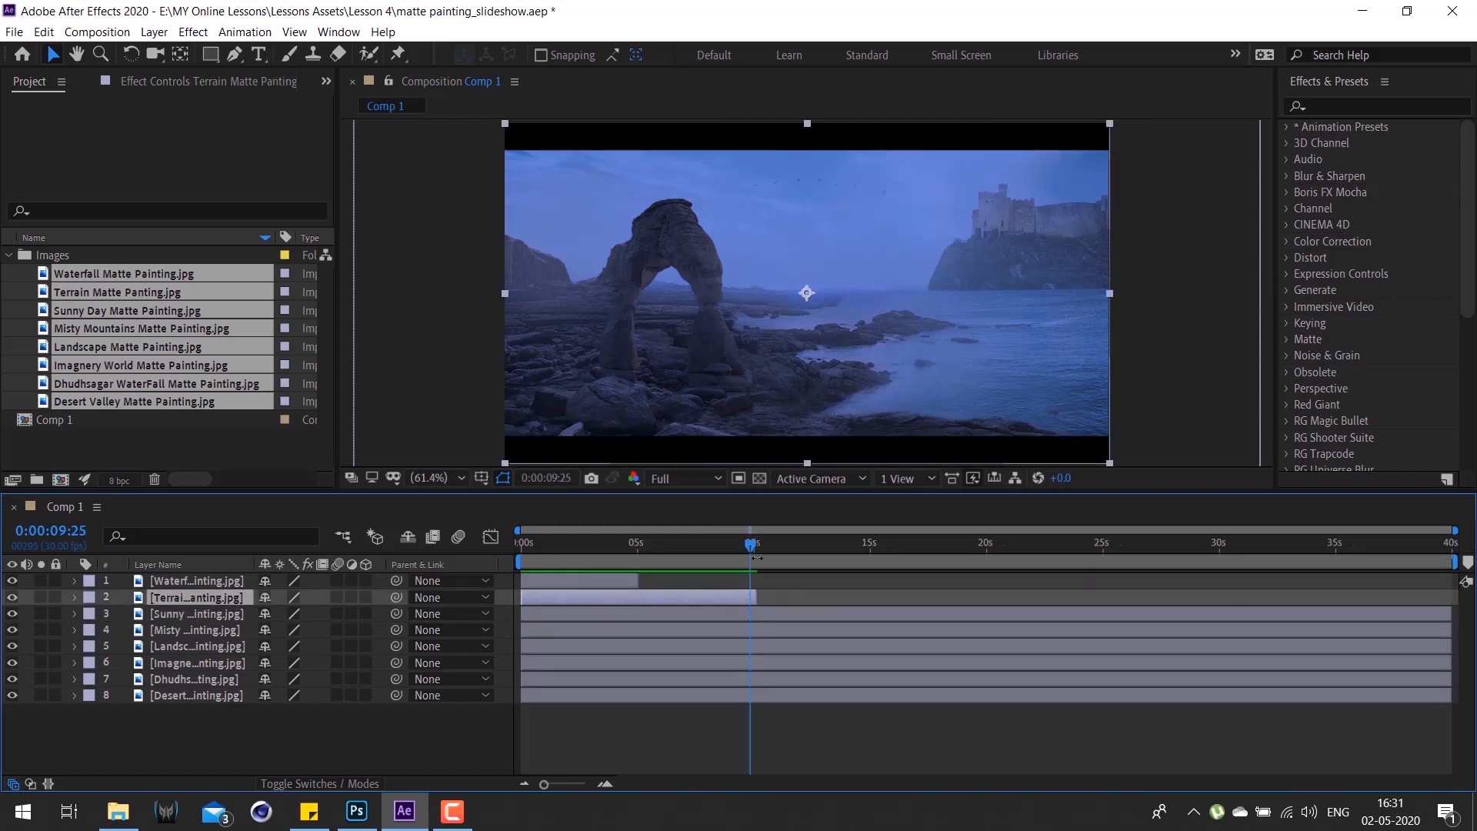
{"action": "key", "text": "space"}
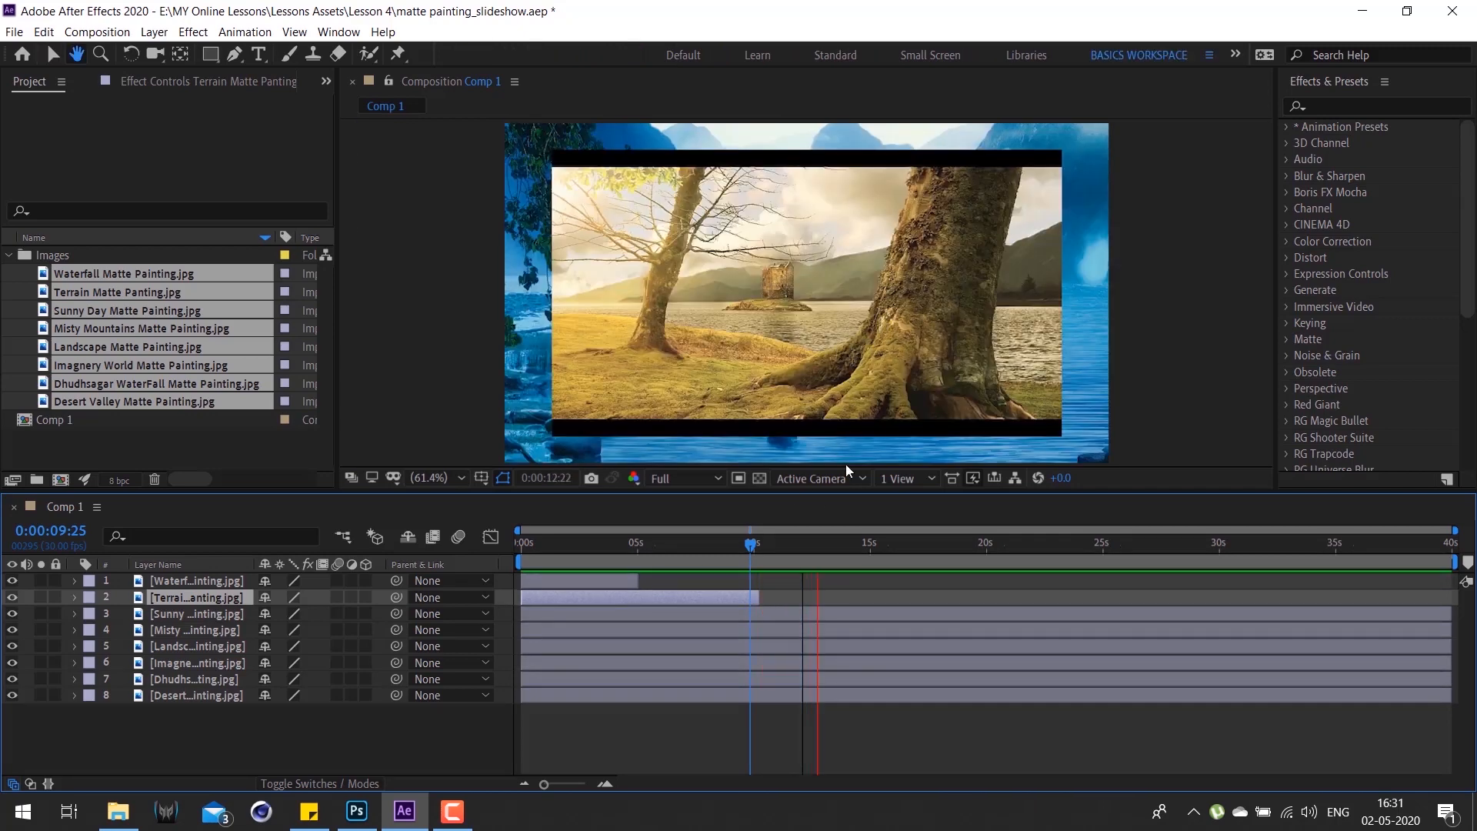
{"action": "key", "text": "space"}
Step: Undo the end trims of the Terrain and Waterfall layers
{"action": "key", "text": "ctrl+z"}
{"action": "key", "text": "ctrl+z"}
{"action": "key", "text": "ctrl+z"}
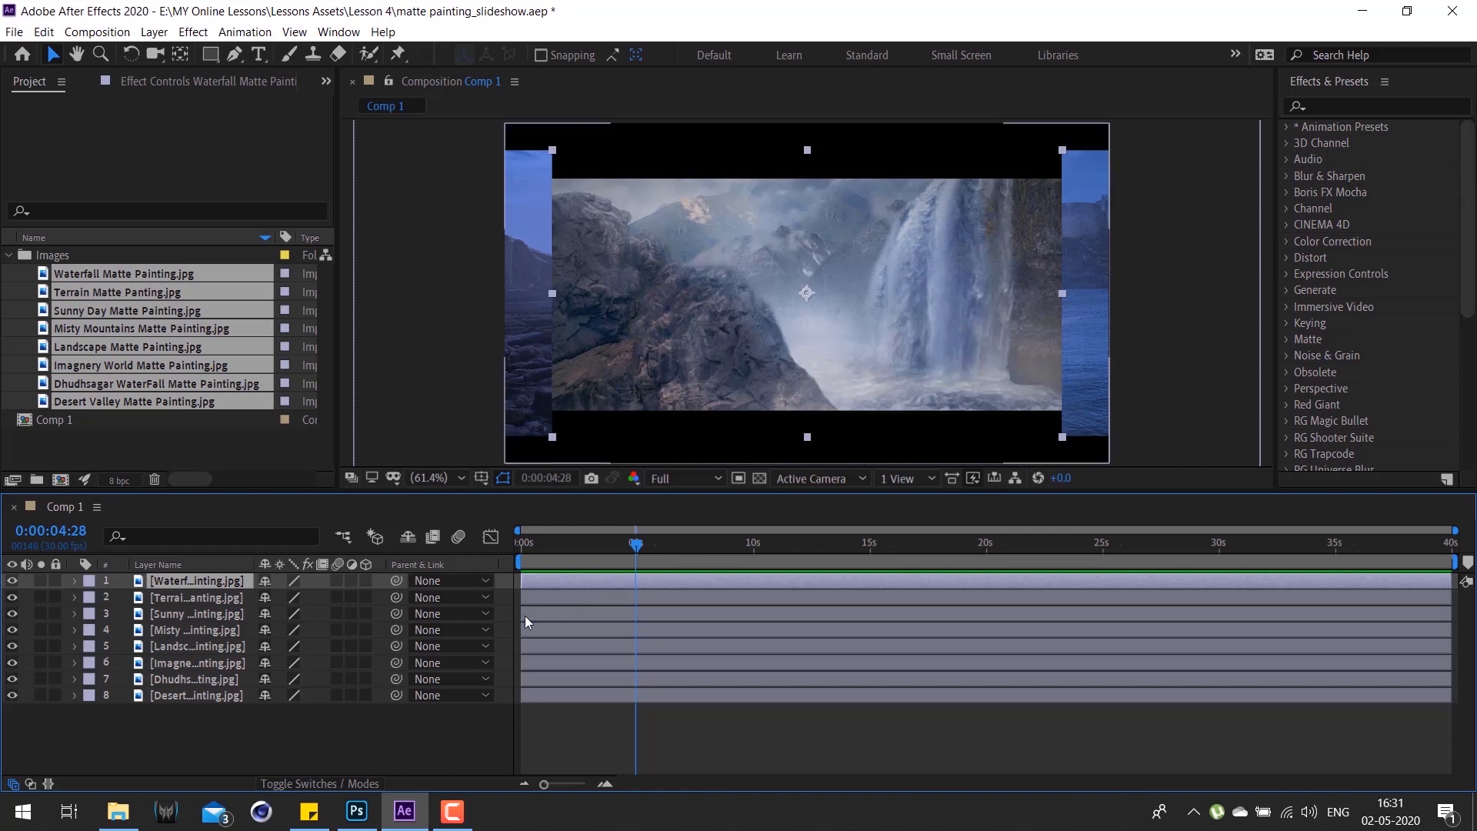
Step: Set the current time to exactly 0:00:04:00
{"action": "left_click", "coordinate": [61, 533]}
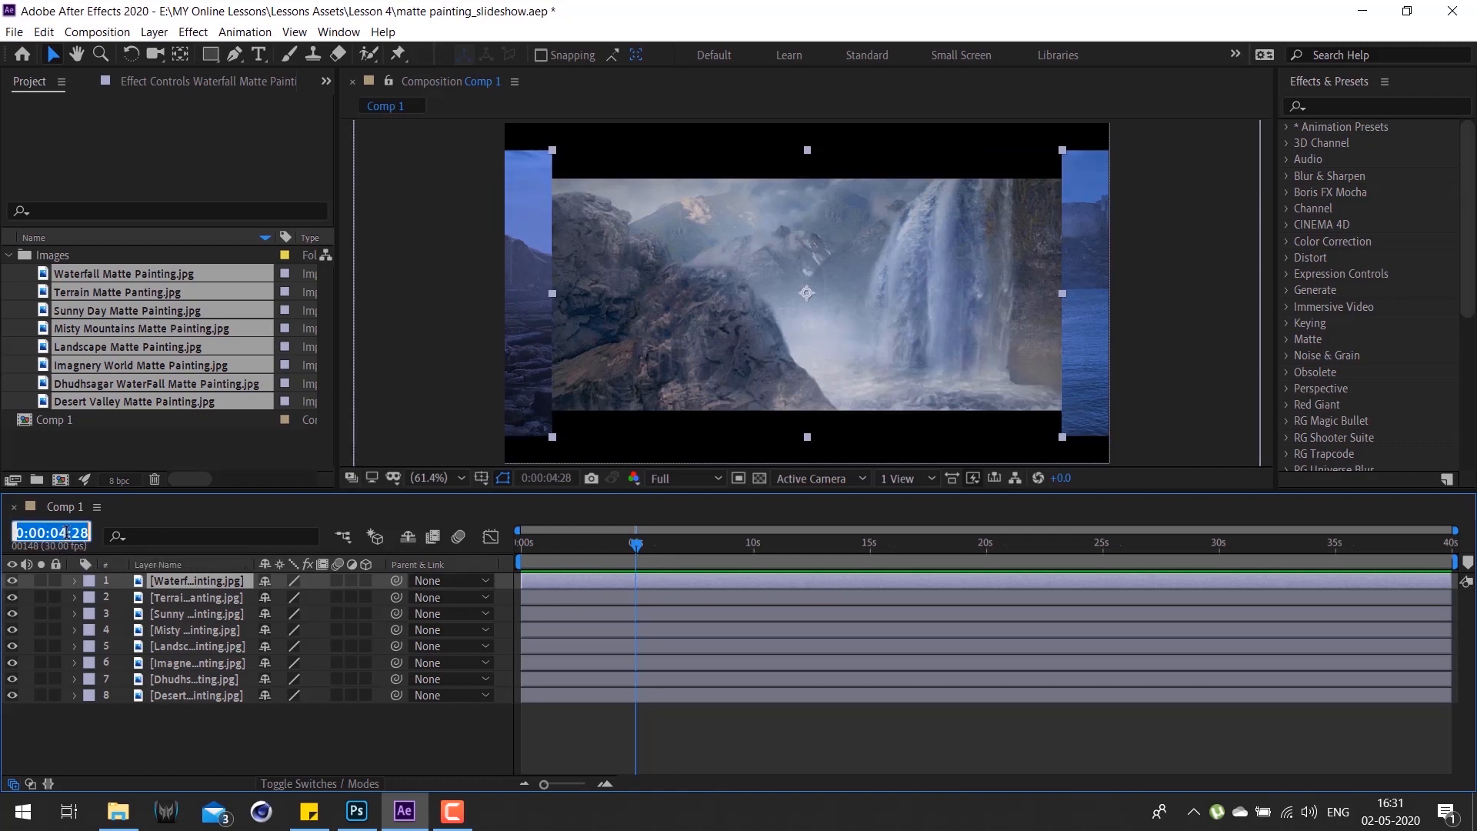
{"action": "left_click", "coordinate": [68, 533]}
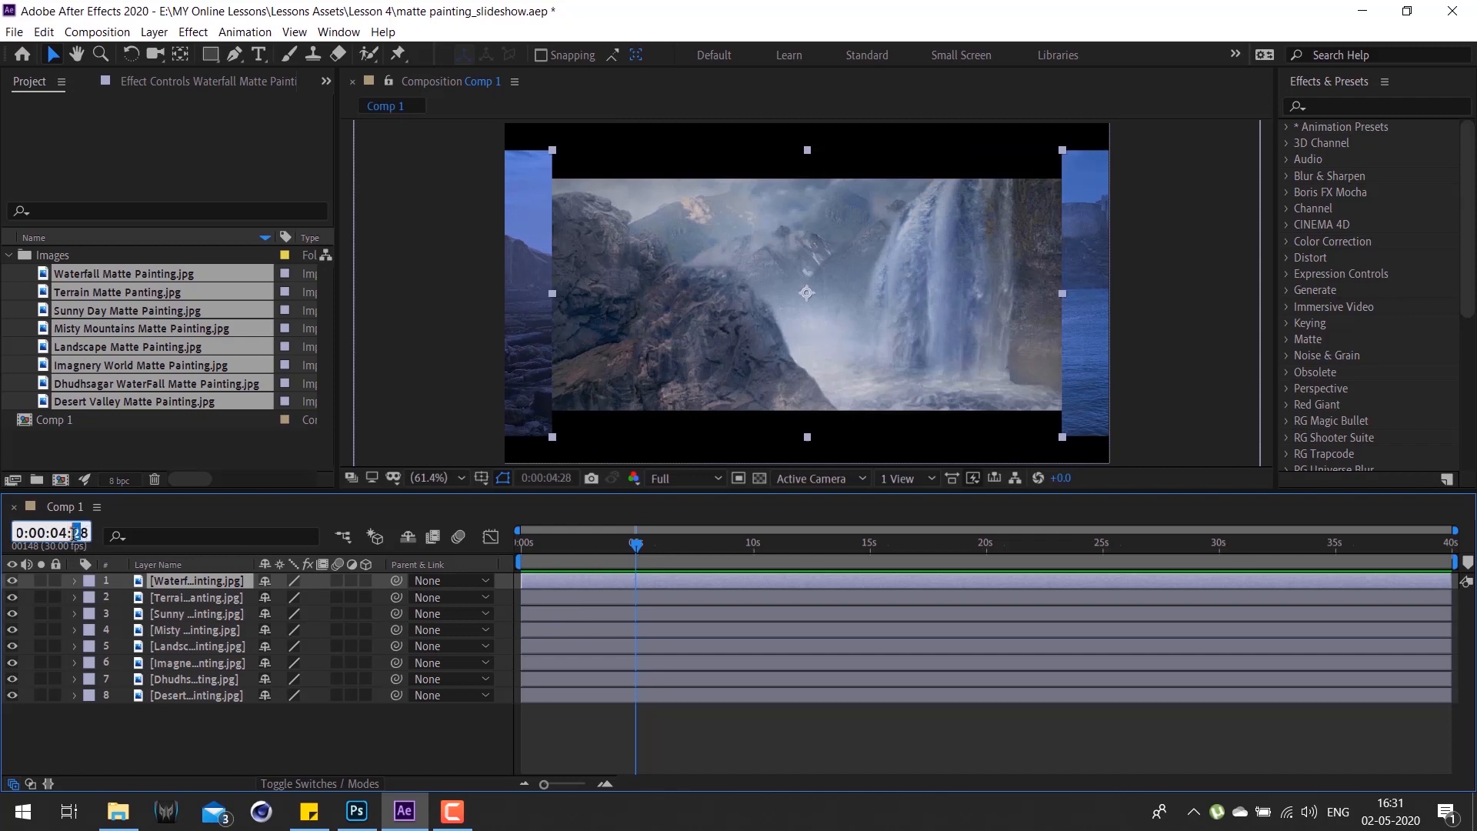
{"action": "key", "text": "BackSpace"}
{"action": "key", "text": "BackSpace"}
{"action": "type", "text": "0"}
{"action": "key", "text": "Return"}
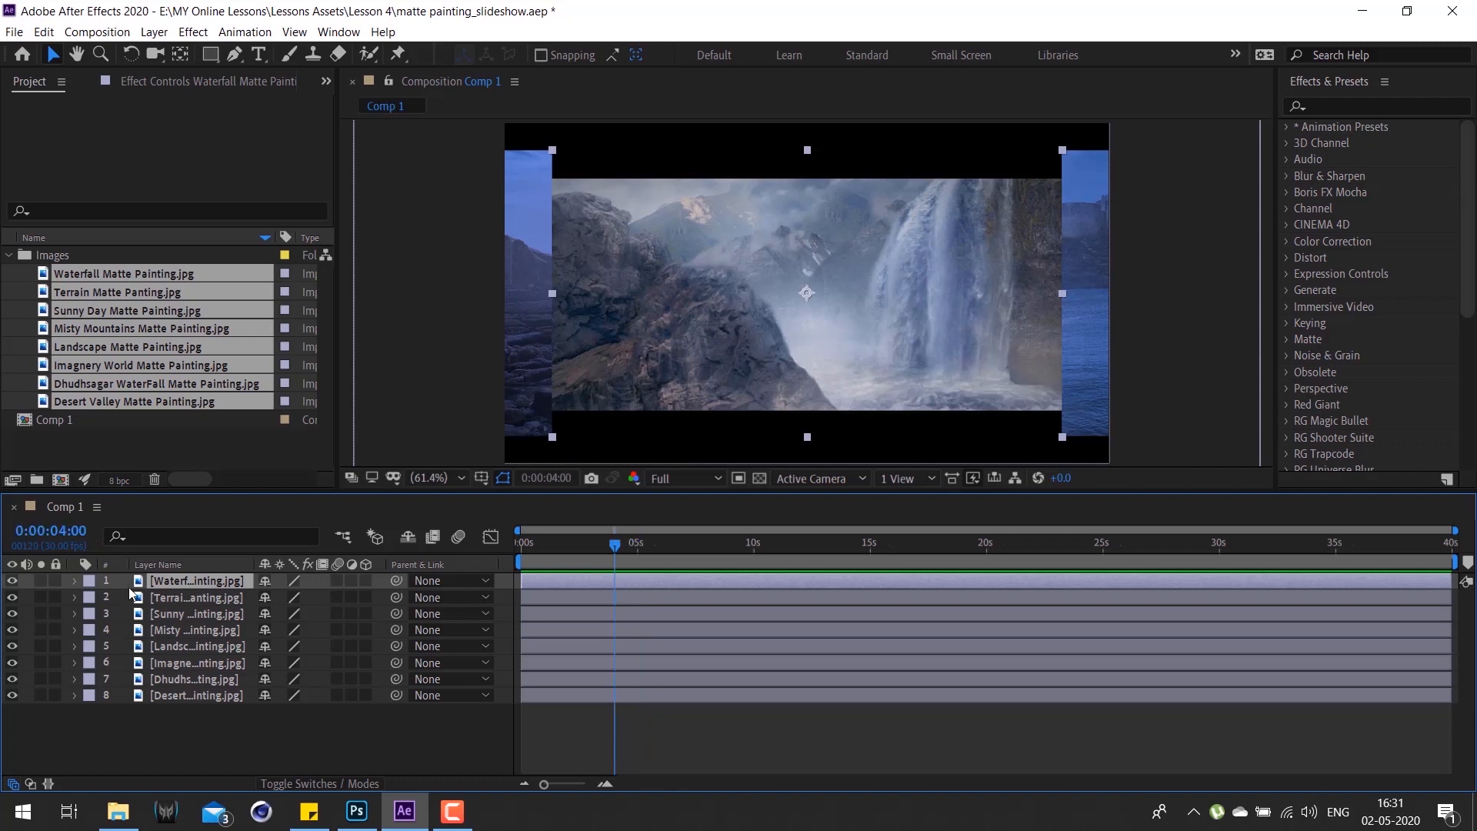
Step: Select all eight layers, trim their ends to the current time of 0:00:04:00, and undo the trim
{"action": "left_click", "coordinate": [182, 701], "text": "shift"}
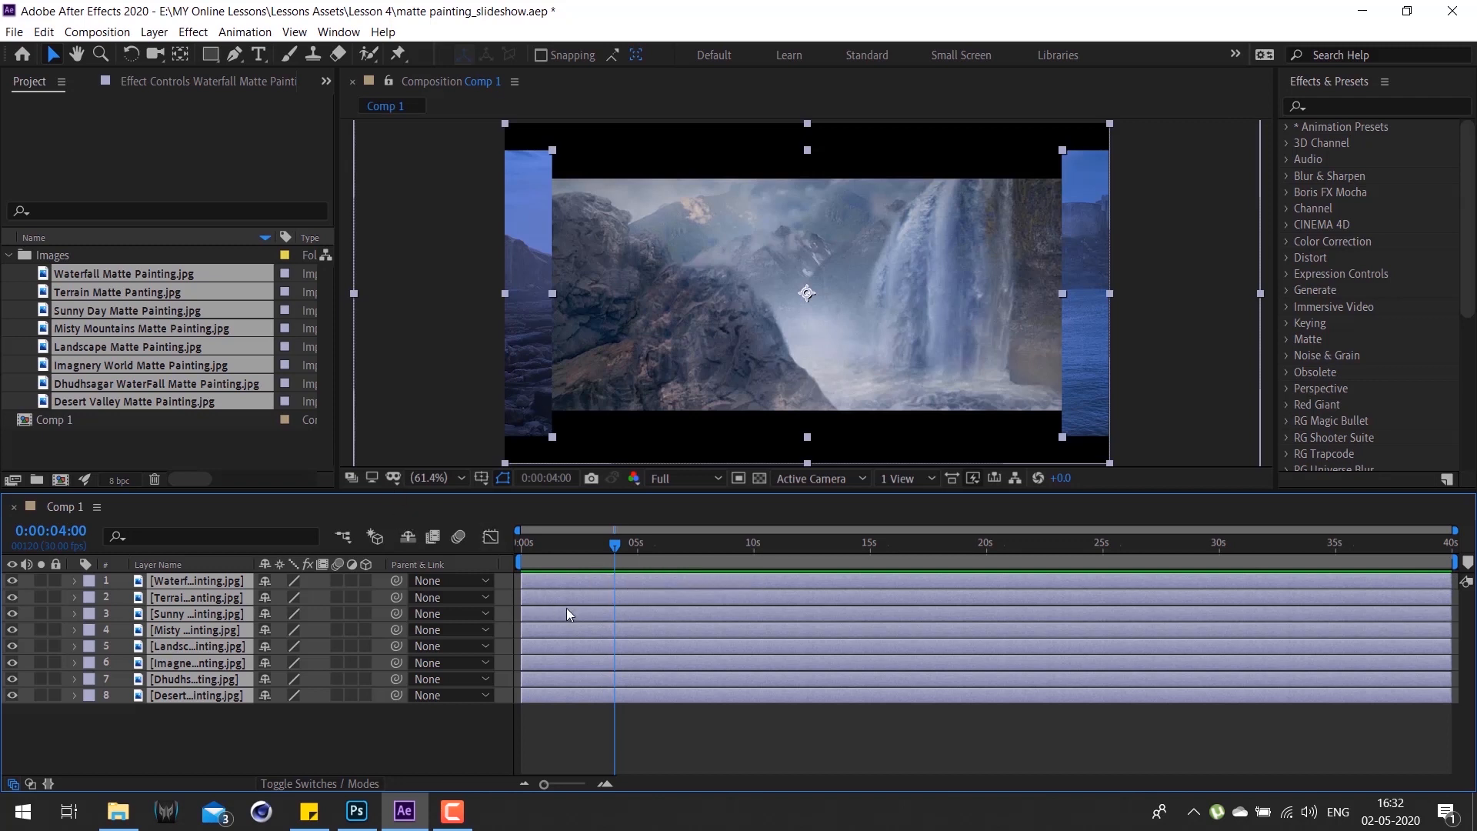
{"action": "key", "text": "alt+]"}
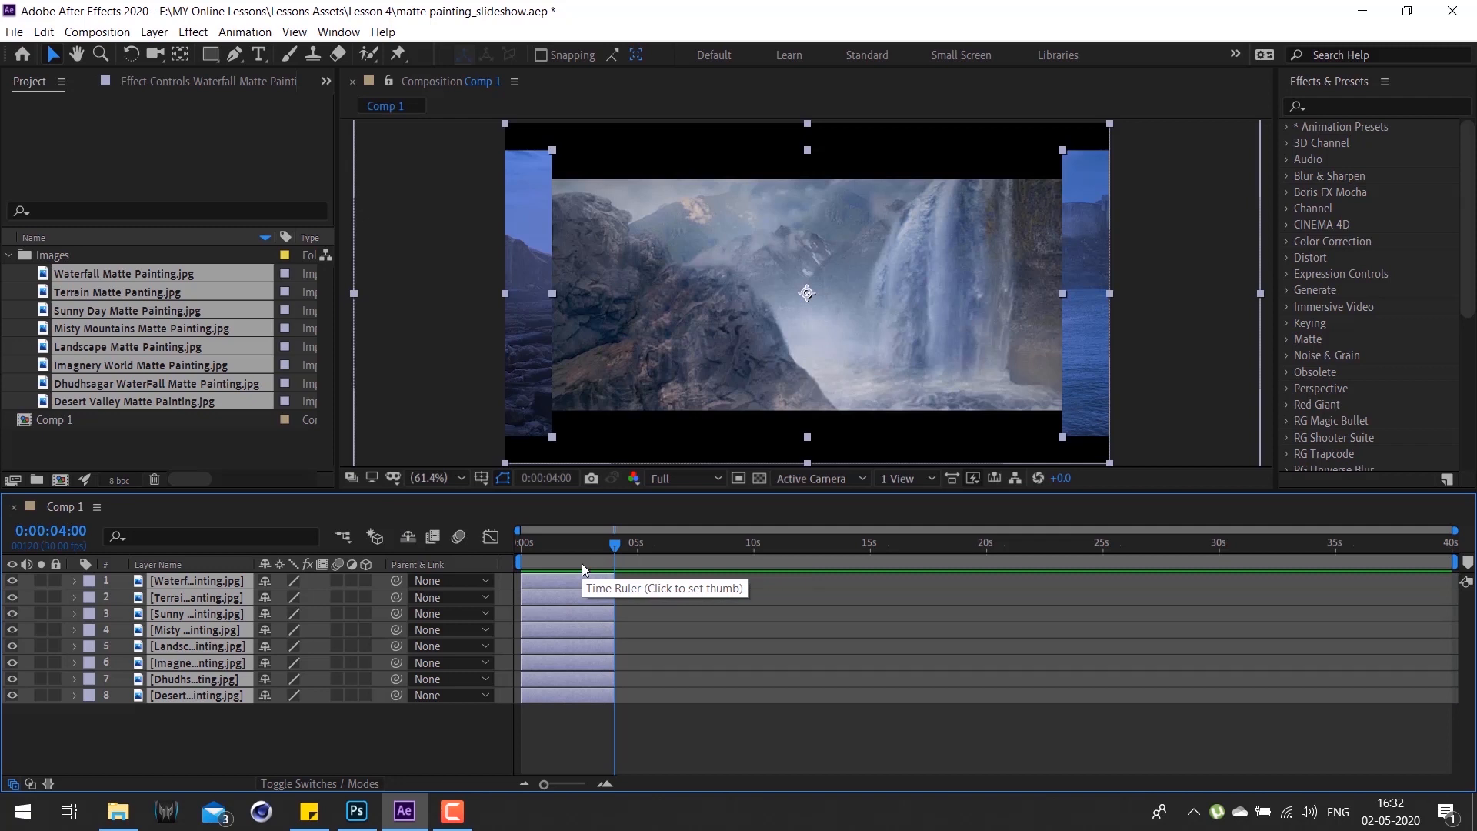
{"action": "key", "text": "ctrl+z"}
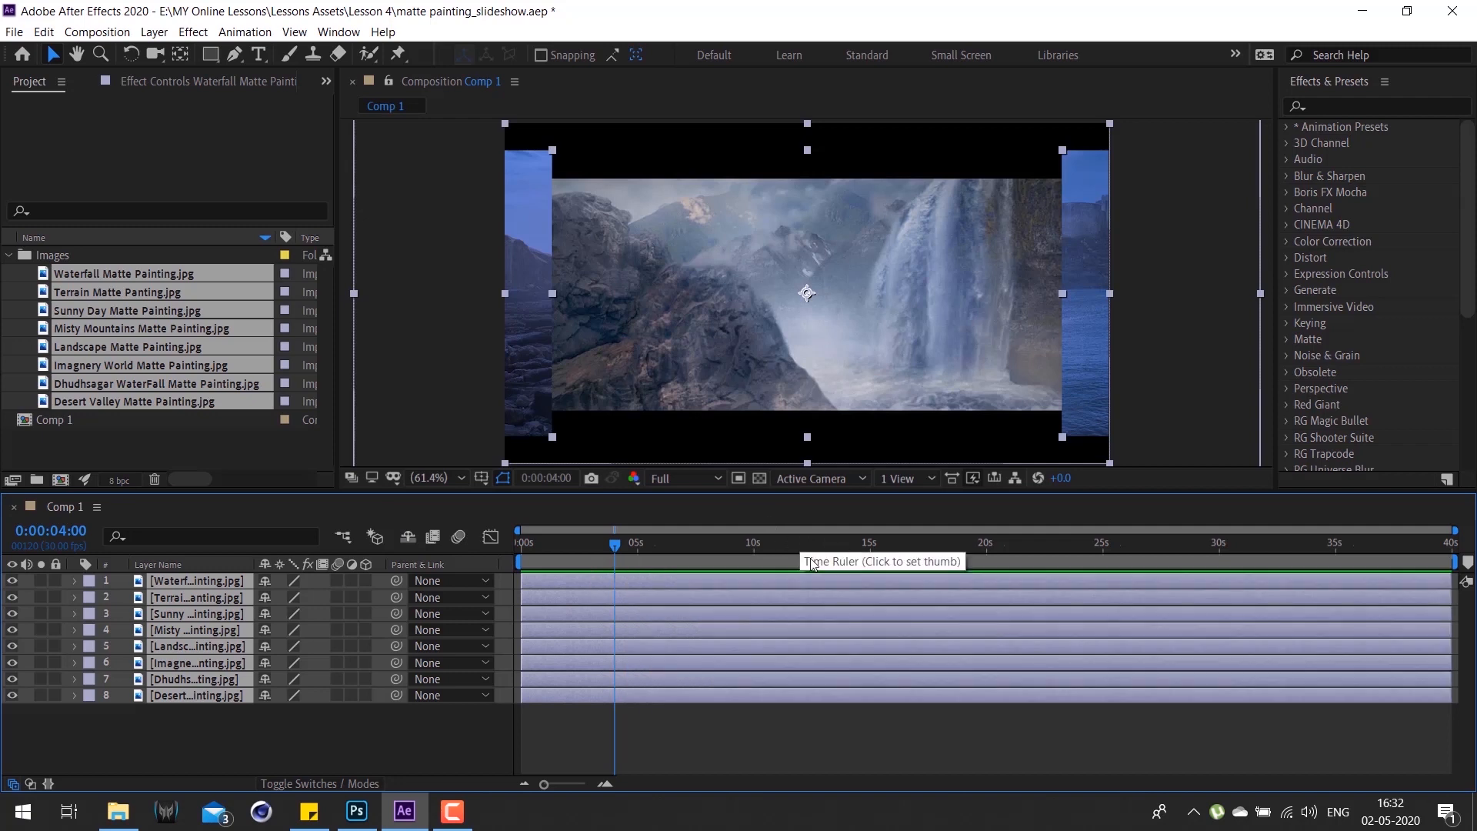
Step: Try trimming the ends of all eight layers at 0:00:09:29, and undo the trim
{"action": "left_click", "coordinate": [754, 551]}
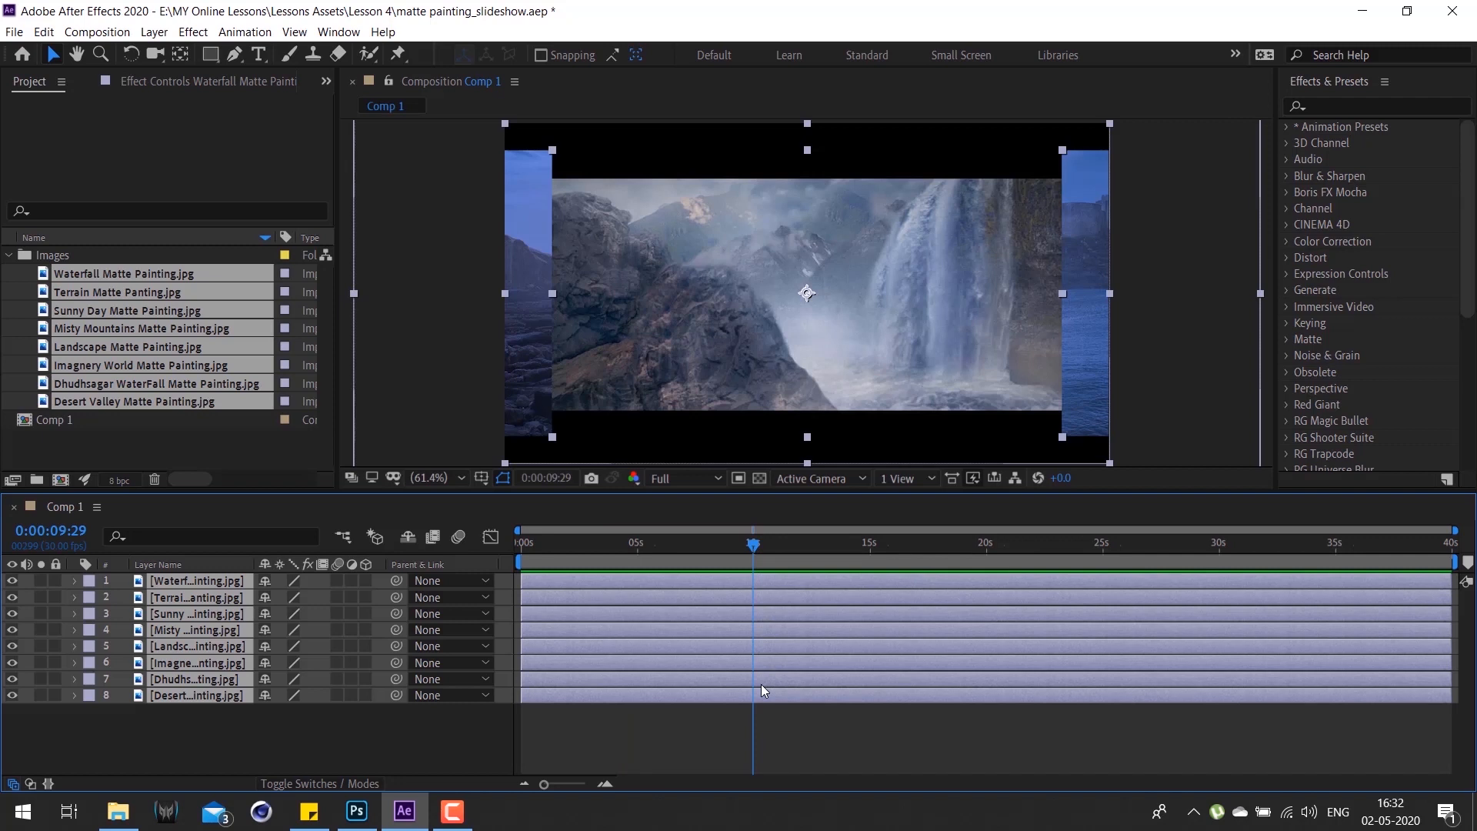
{"action": "key", "text": "alt+bracketright"}
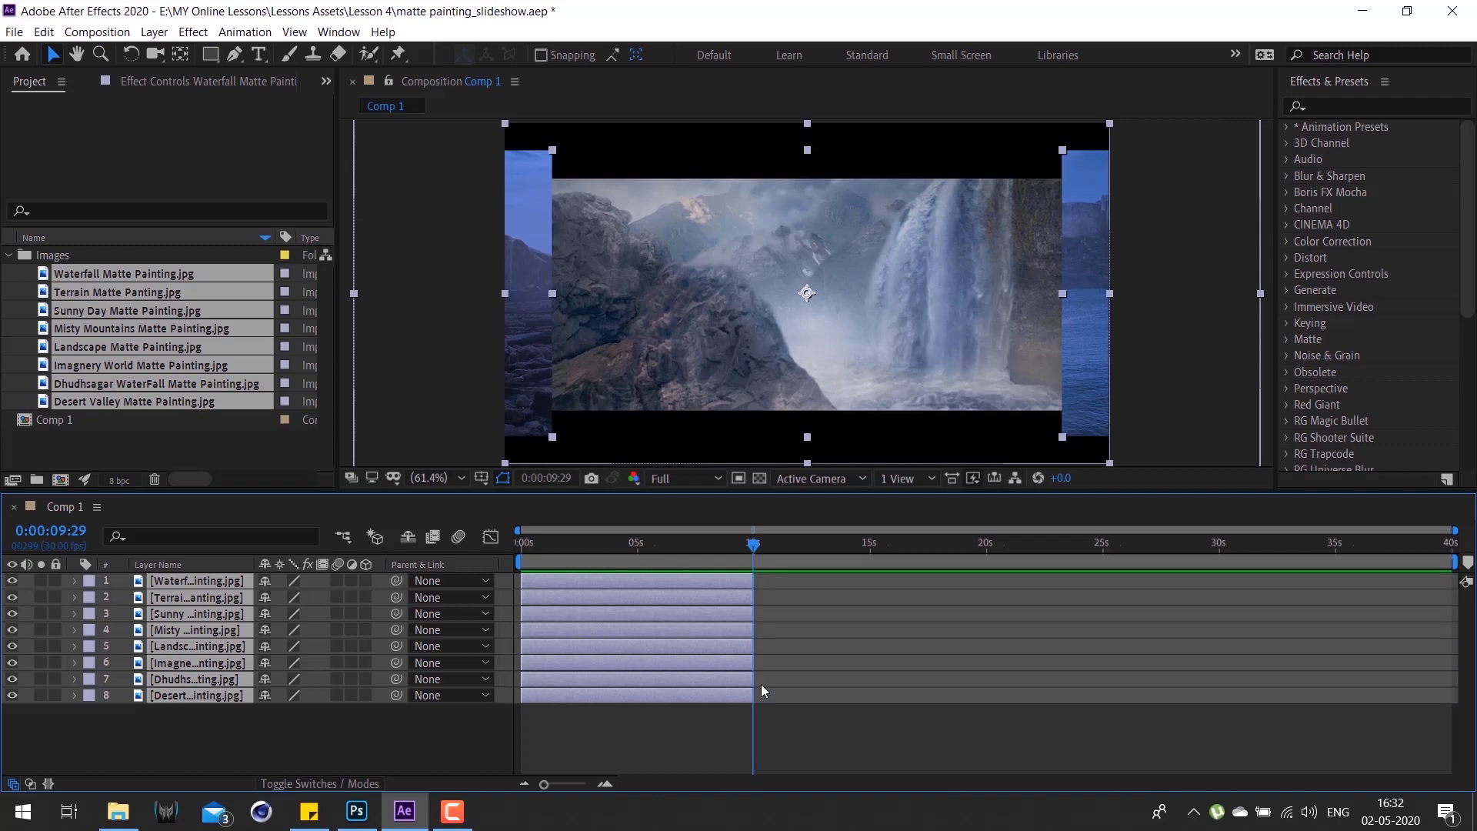
{"action": "key", "text": "ctrl+z"}
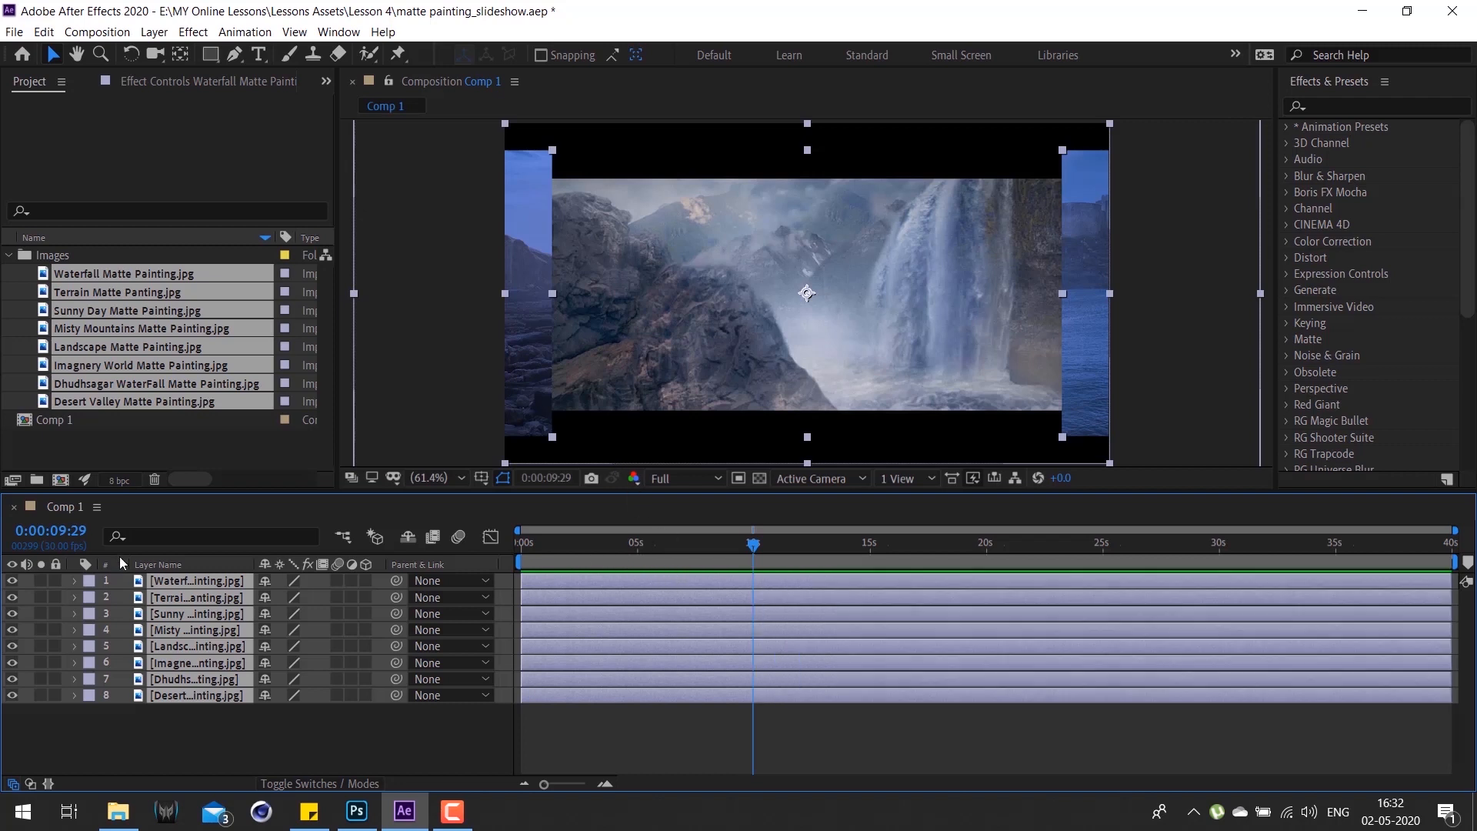
Step: Move the current time to 0:00:04:00 and trim the ends of all eight selected layers there
{"action": "left_click", "coordinate": [619, 544]}
{"action": "key", "text": "Page_Up"}
{"action": "key", "text": "Page_Up"}
{"action": "key", "text": "Page_Up"}
{"action": "key", "text": "Page_Up"}
{"action": "key", "text": "Page_Up"}
{"action": "key", "text": "alt+bracketright"}
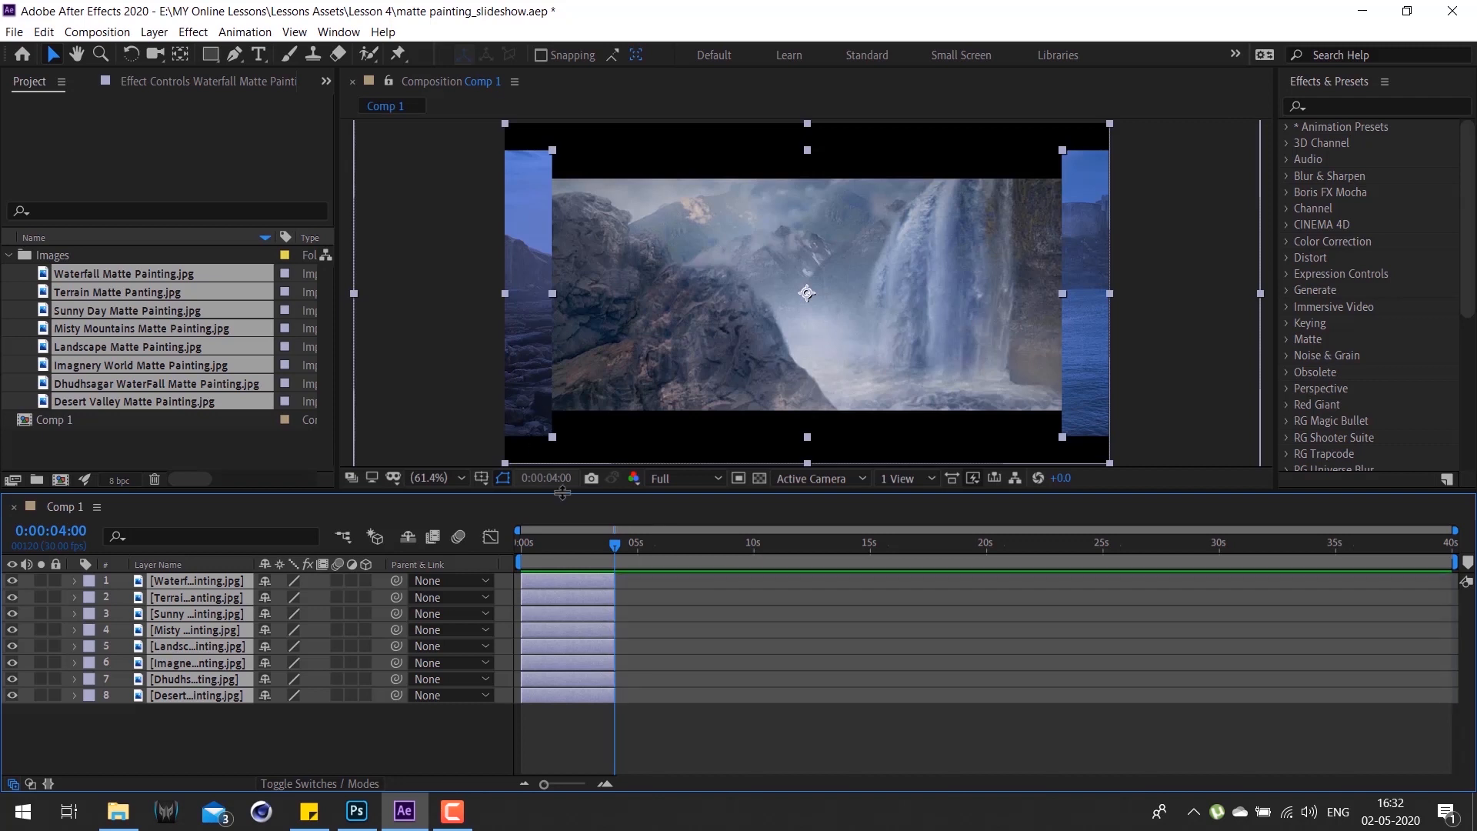
Step: Preview the trimmed layers from the start of the composition, and deselect all layers
{"action": "left_click_drag", "start_coordinate": [615, 552], "coordinate": [437, 597]}
{"action": "key", "text": "space"}
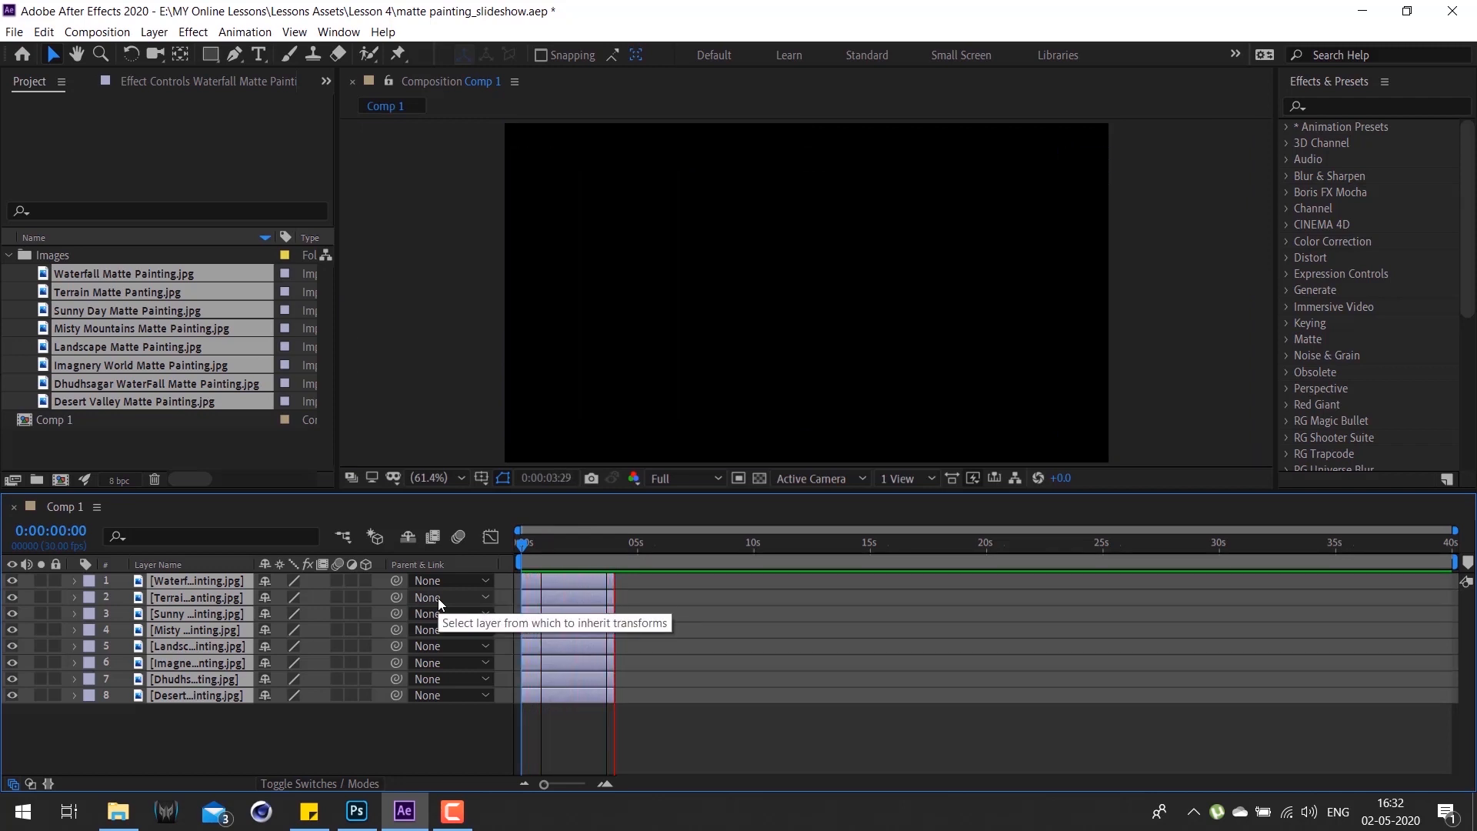
{"action": "left_click", "coordinate": [663, 593]}
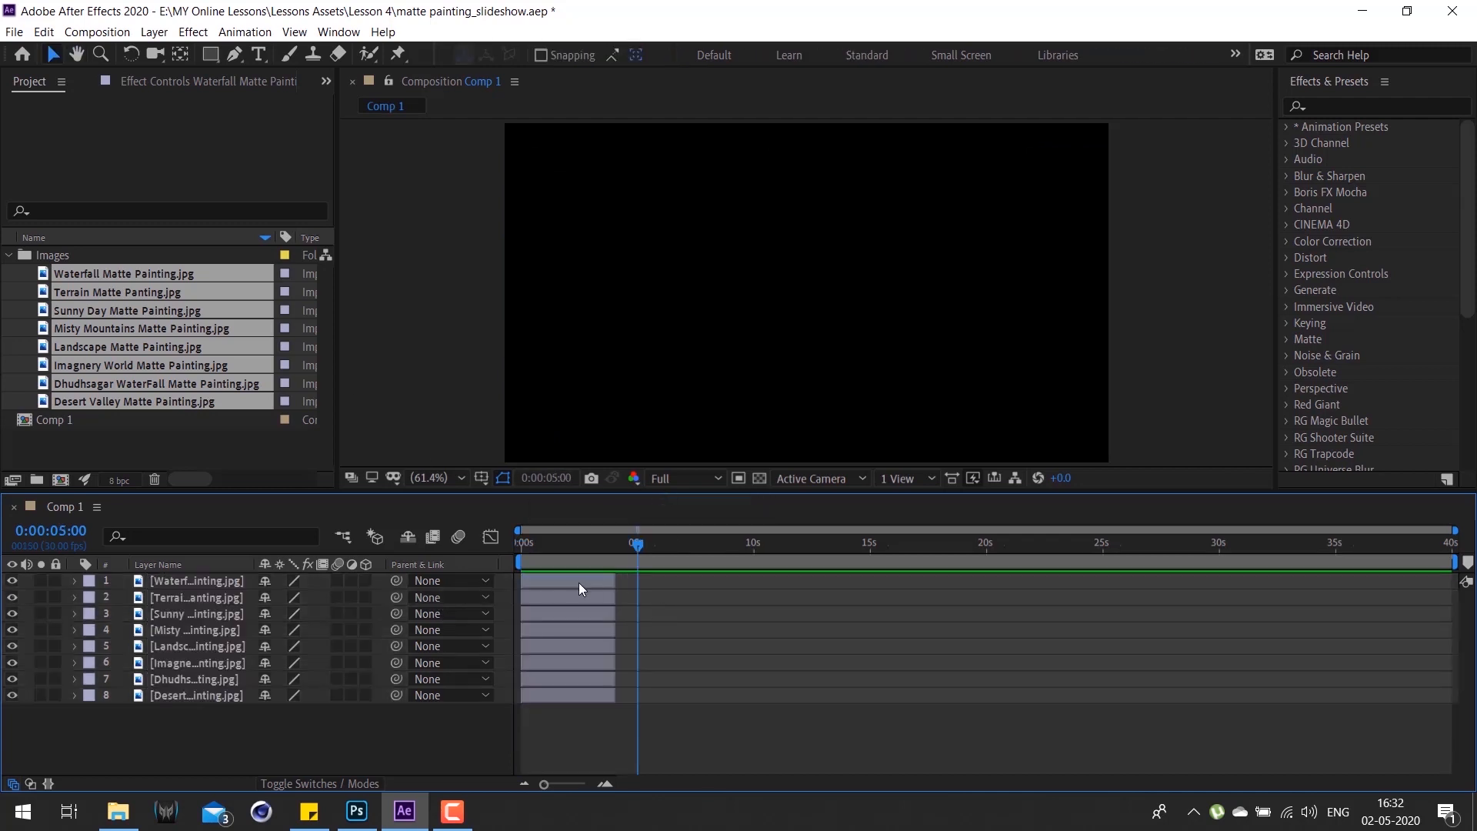
Step: Try moving the Terrain, Sunny Day and Misty Mountains layers to start at about 4, 9 and 14 seconds, and scrub to 0:00:16:11
{"action": "left_click_drag", "start_coordinate": [589, 594], "coordinate": [698, 597]}
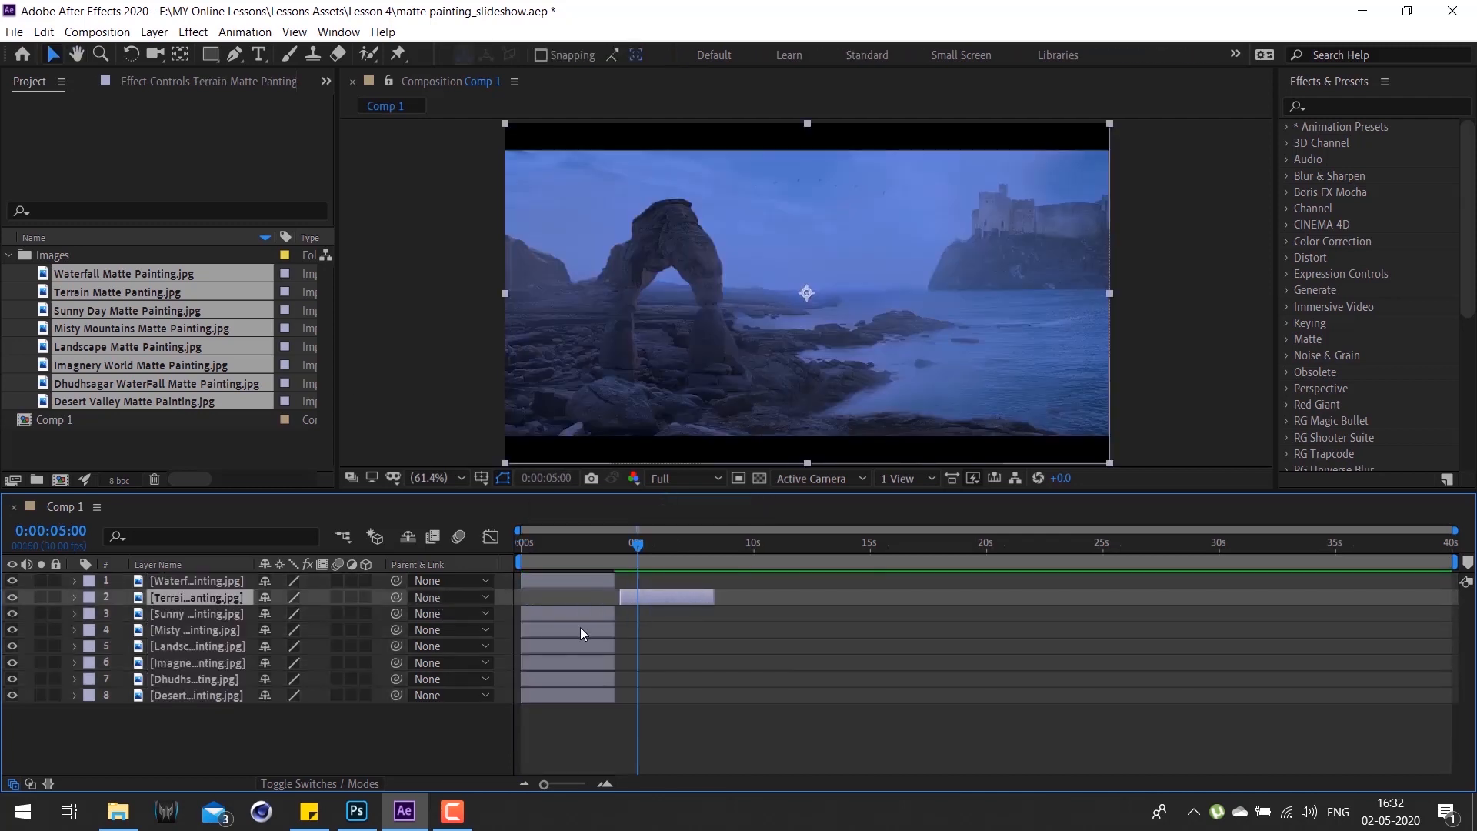
{"action": "left_click", "coordinate": [580, 627]}
{"action": "left_click_drag", "start_coordinate": [578, 620], "coordinate": [793, 616]}
{"action": "left_click_drag", "start_coordinate": [584, 626], "coordinate": [913, 626]}
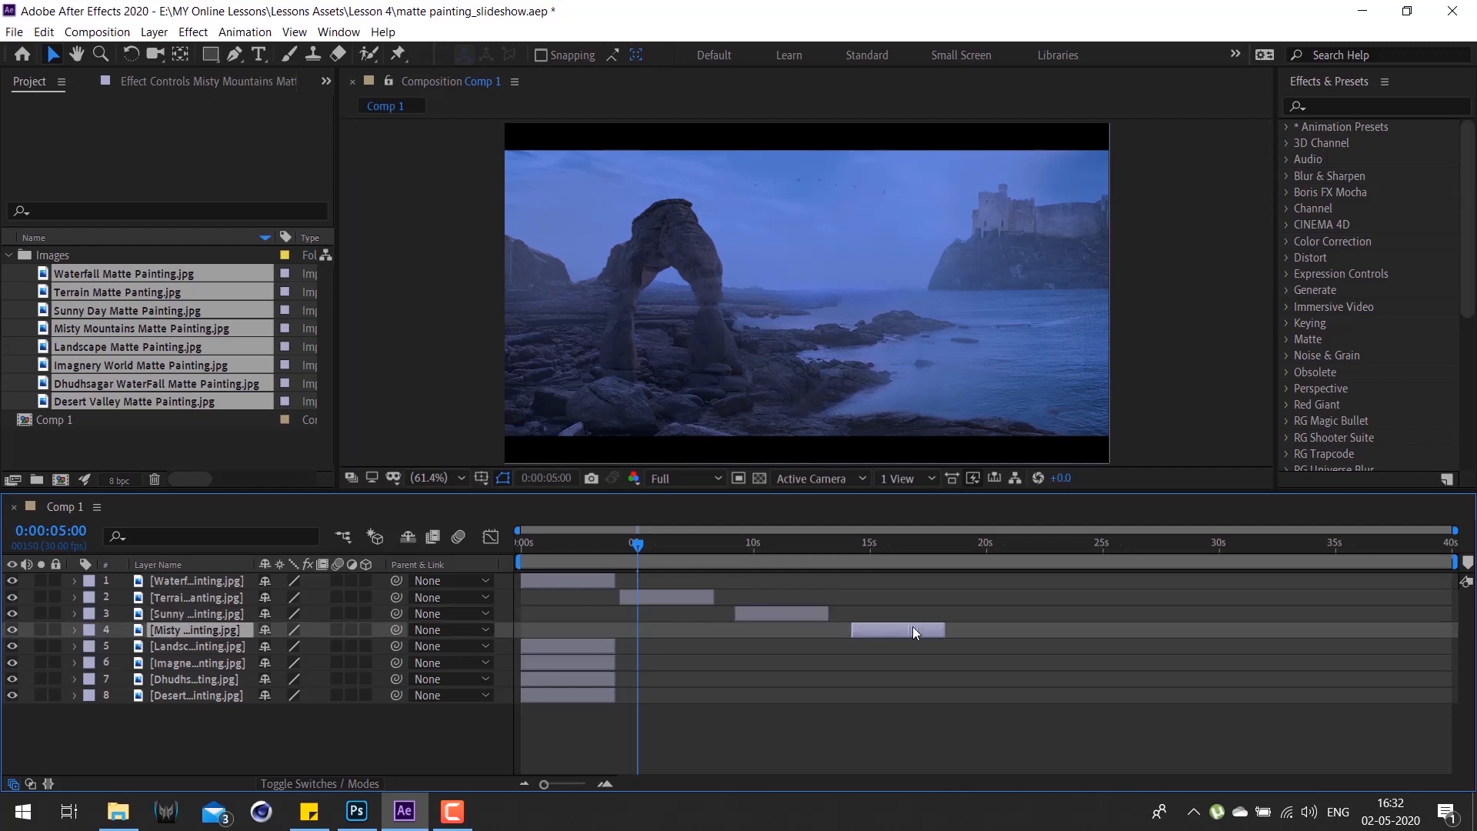
{"action": "left_click_drag", "start_coordinate": [648, 552], "coordinate": [905, 578]}
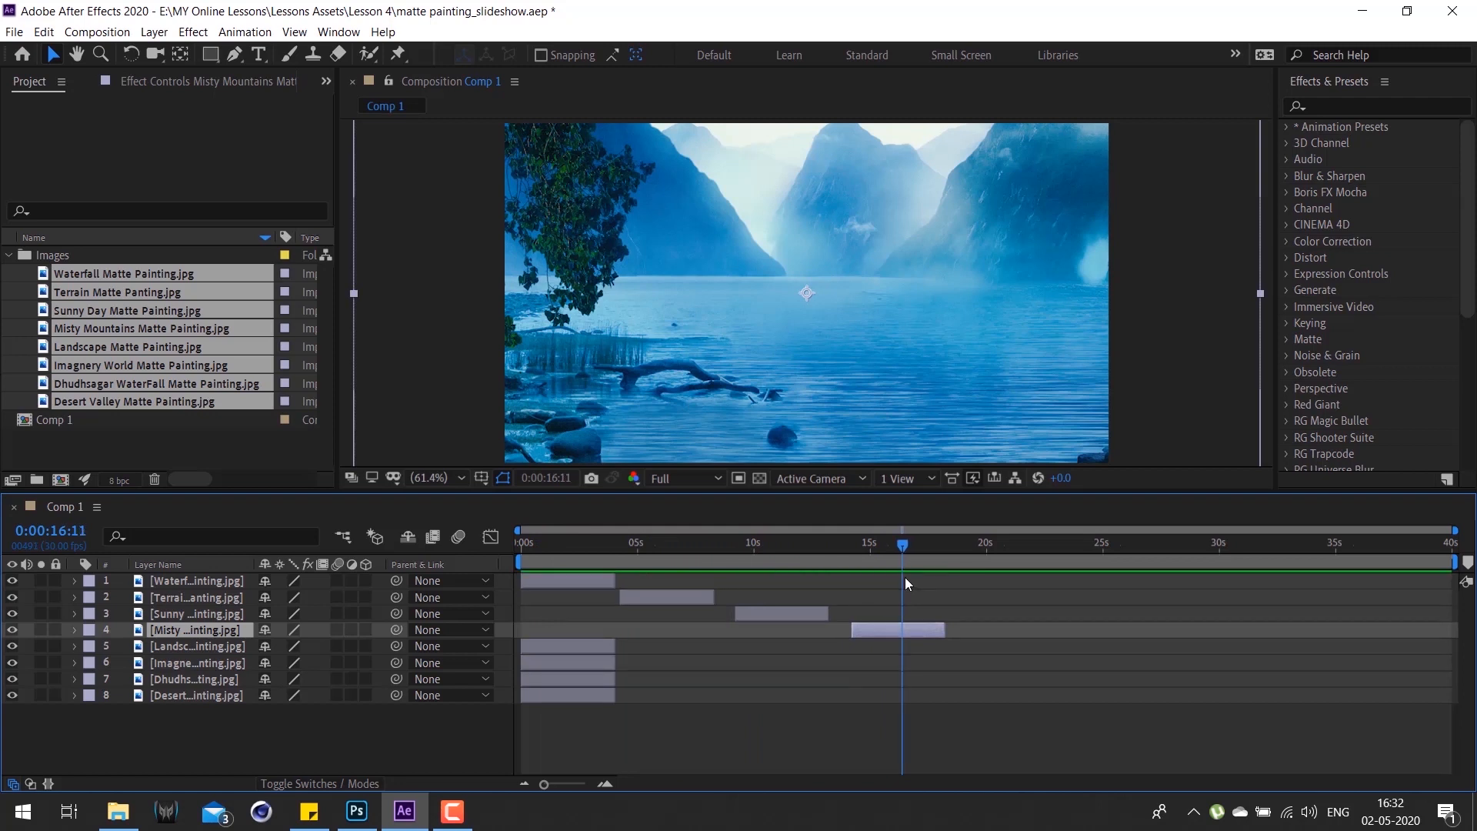
Step: Undo the timeline moves of the Misty Mountains, Sunny Day and Terrain layers, and scrub to 0:00:02:08
{"action": "key", "text": "ctrl+z"}
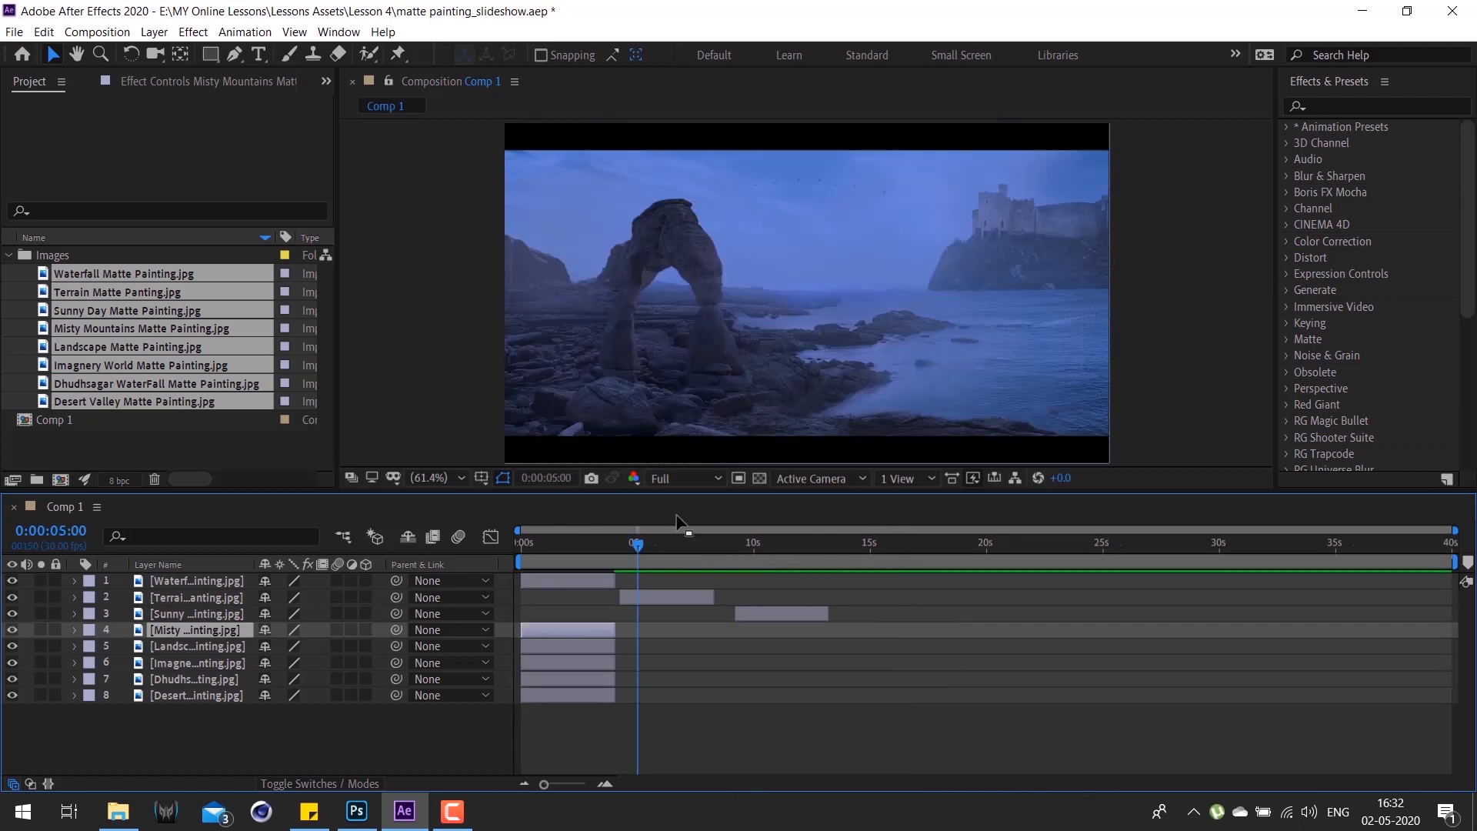
{"action": "left_click_drag", "start_coordinate": [639, 545], "coordinate": [610, 588]}
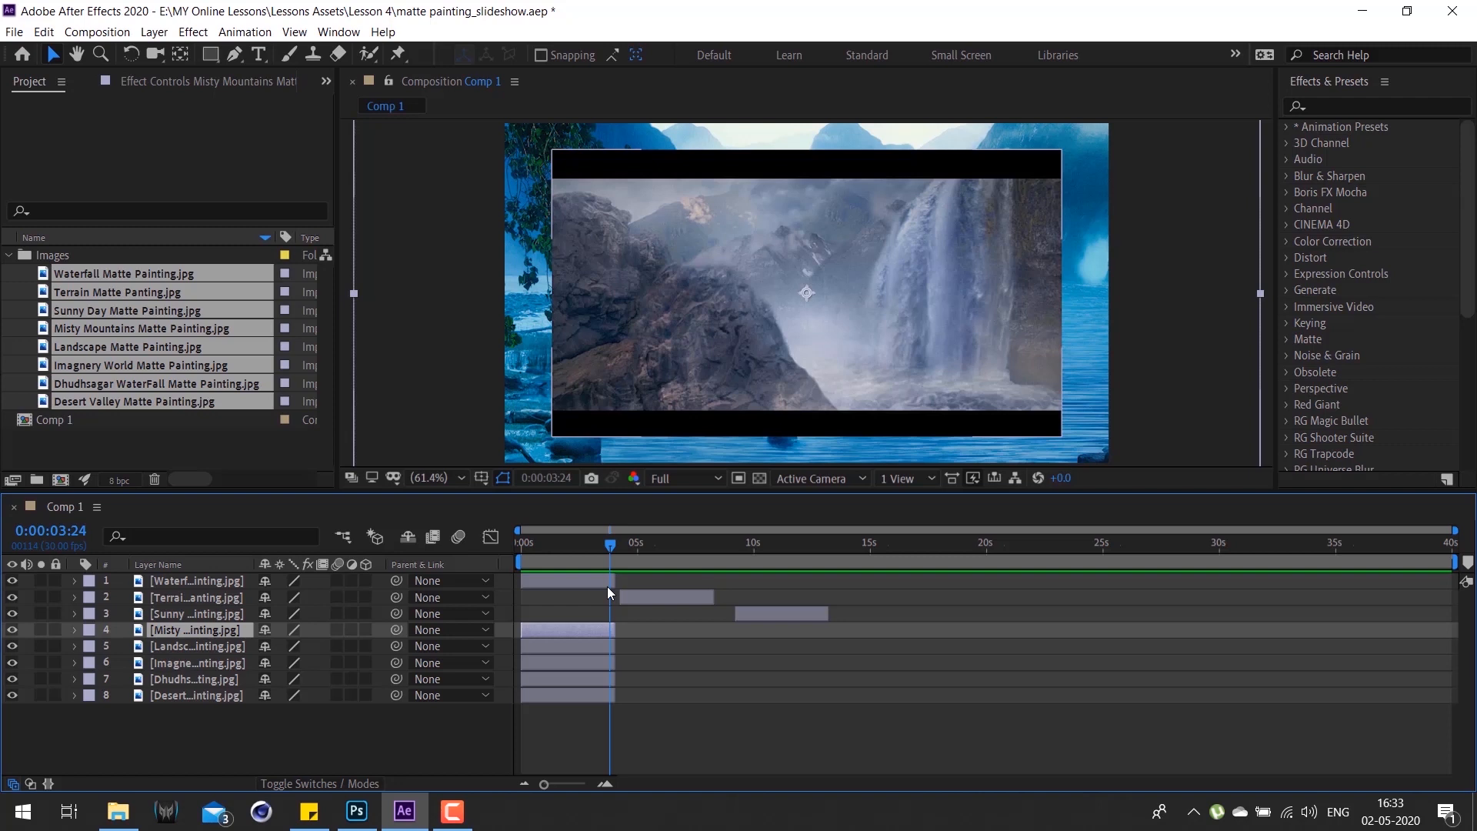
{"action": "key", "text": "ctrl+z"}
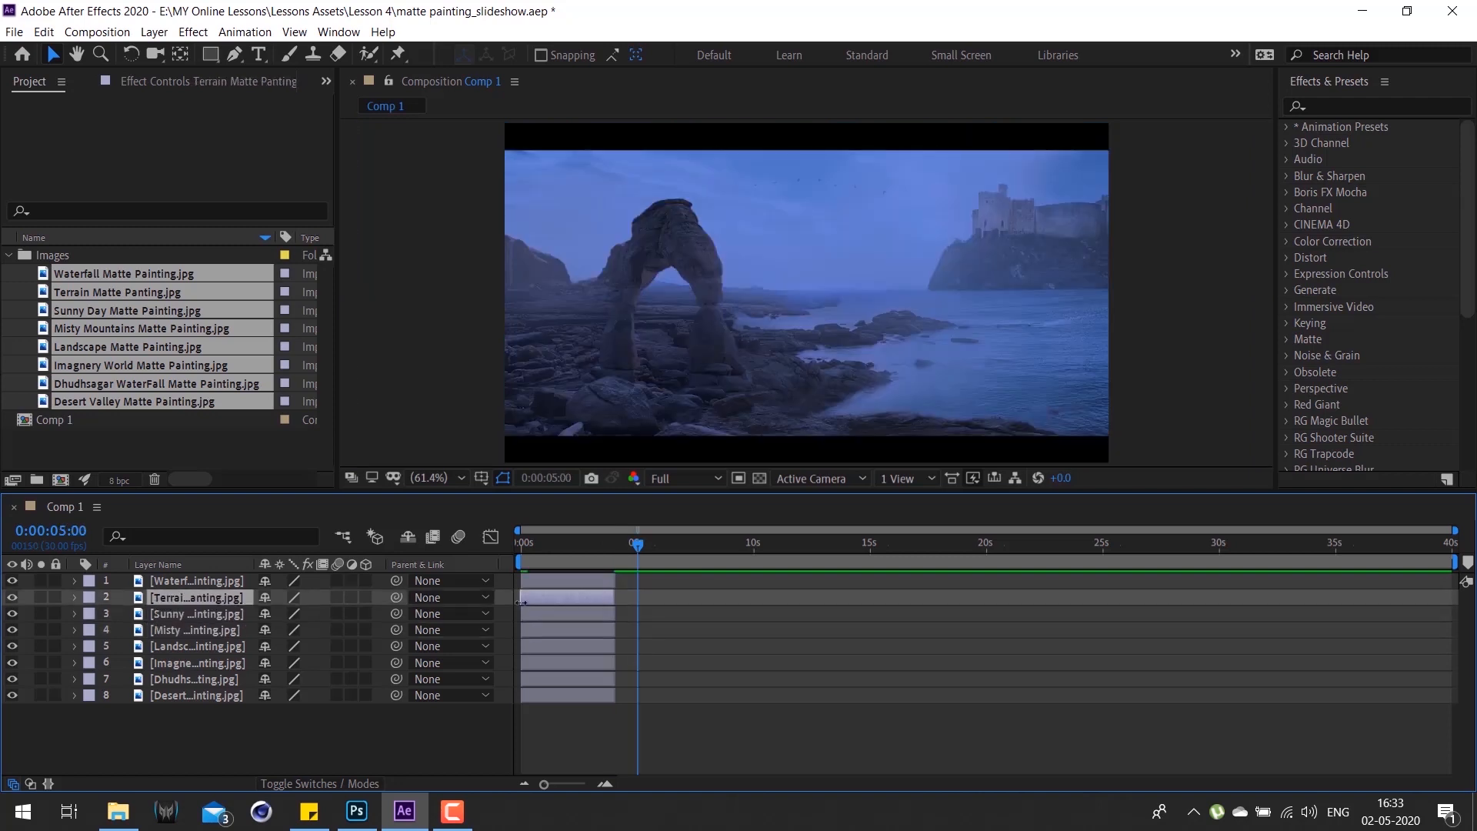
{"action": "left_click_drag", "start_coordinate": [643, 551], "coordinate": [575, 565]}
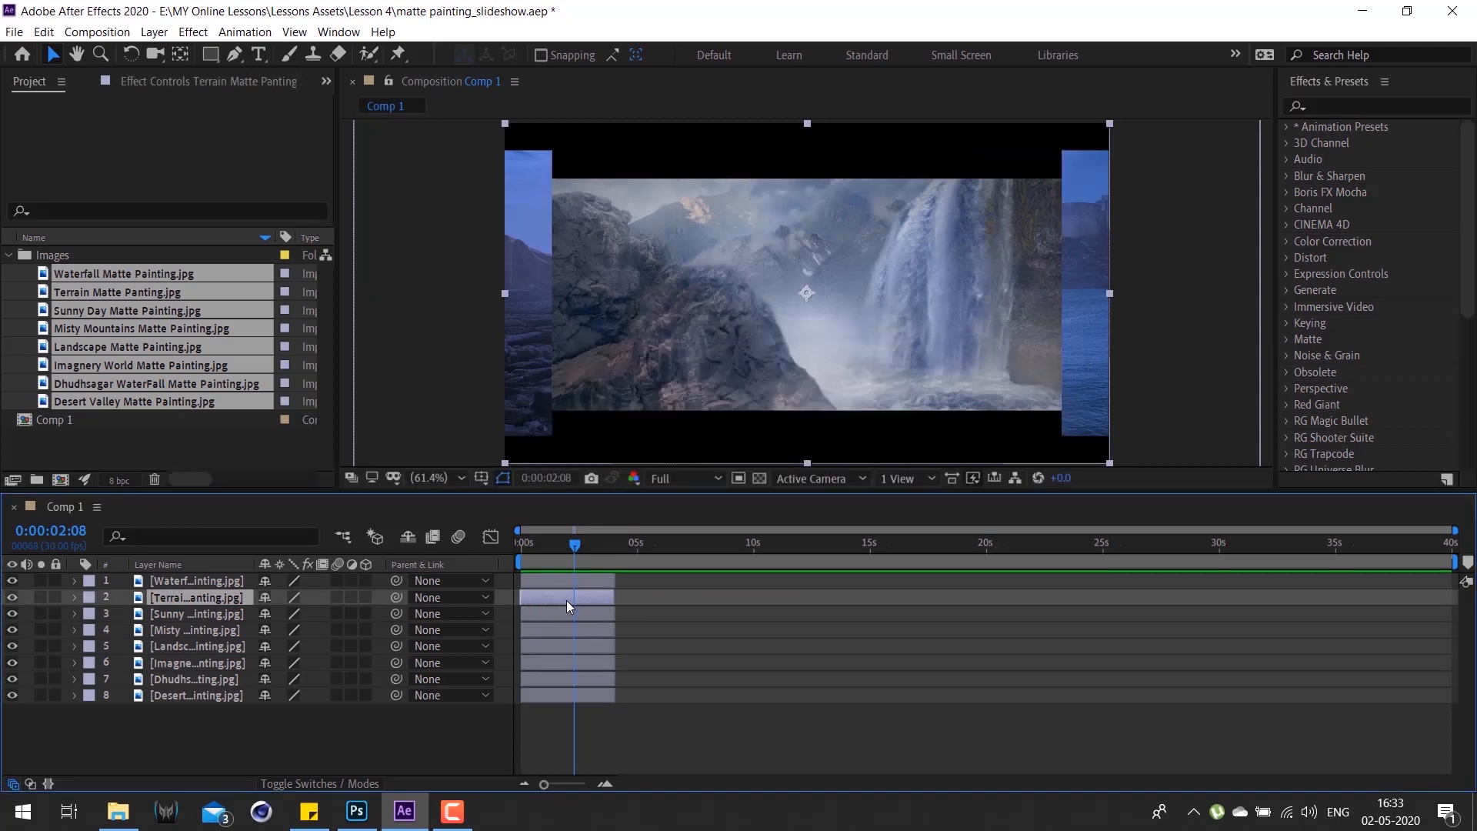
Step: Try starting the Terrain layer at the current time, undo it, and jump between the layer's in and out points
{"action": "key", "text": "["}
{"action": "key", "text": "ctrl+z"}
{"action": "mouse_move", "coordinate": [570, 551]}
{"action": "left_mouse_down"}
{"action": "mouse_move", "coordinate": [520, 557]}
{"action": "mouse_move", "coordinate": [548, 560]}
{"action": "left_mouse_up"}
{"action": "key", "text": "i"}
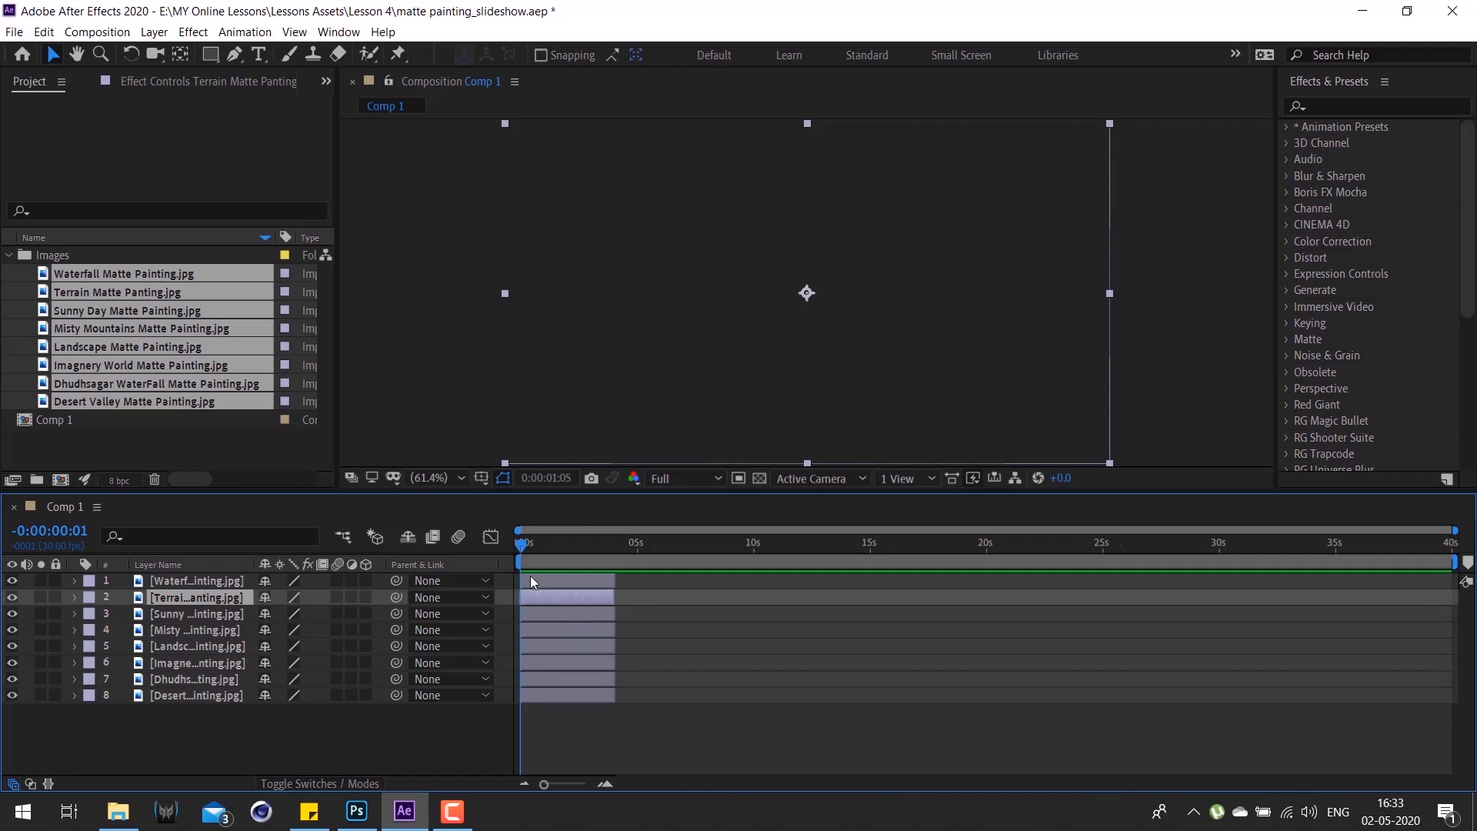
{"action": "left_click_drag", "start_coordinate": [546, 543], "coordinate": [561, 548]}
{"action": "key", "text": "o"}
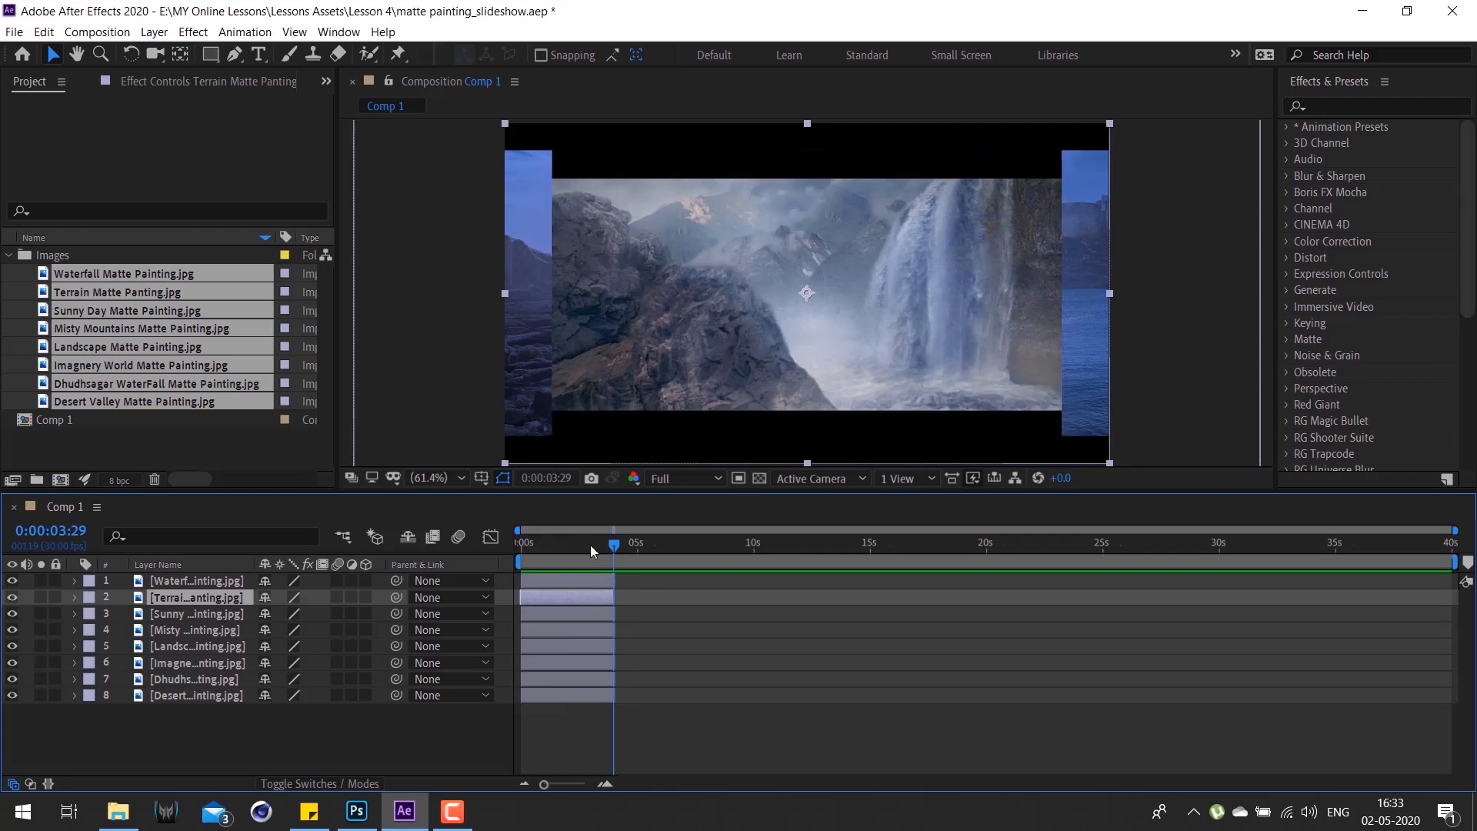
{"action": "left_click", "coordinate": [571, 546]}
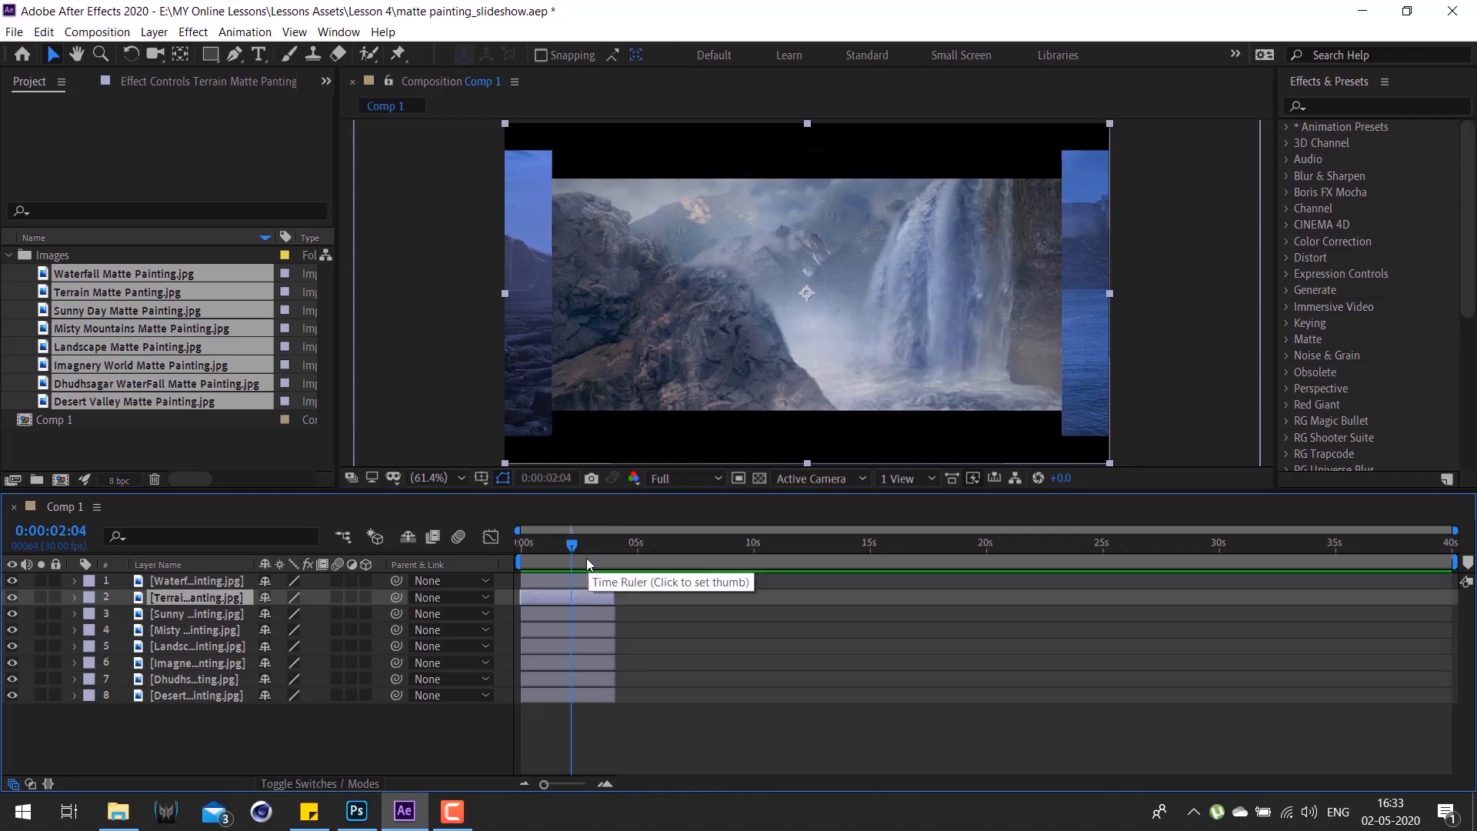
{"action": "left_click", "coordinate": [578, 560]}
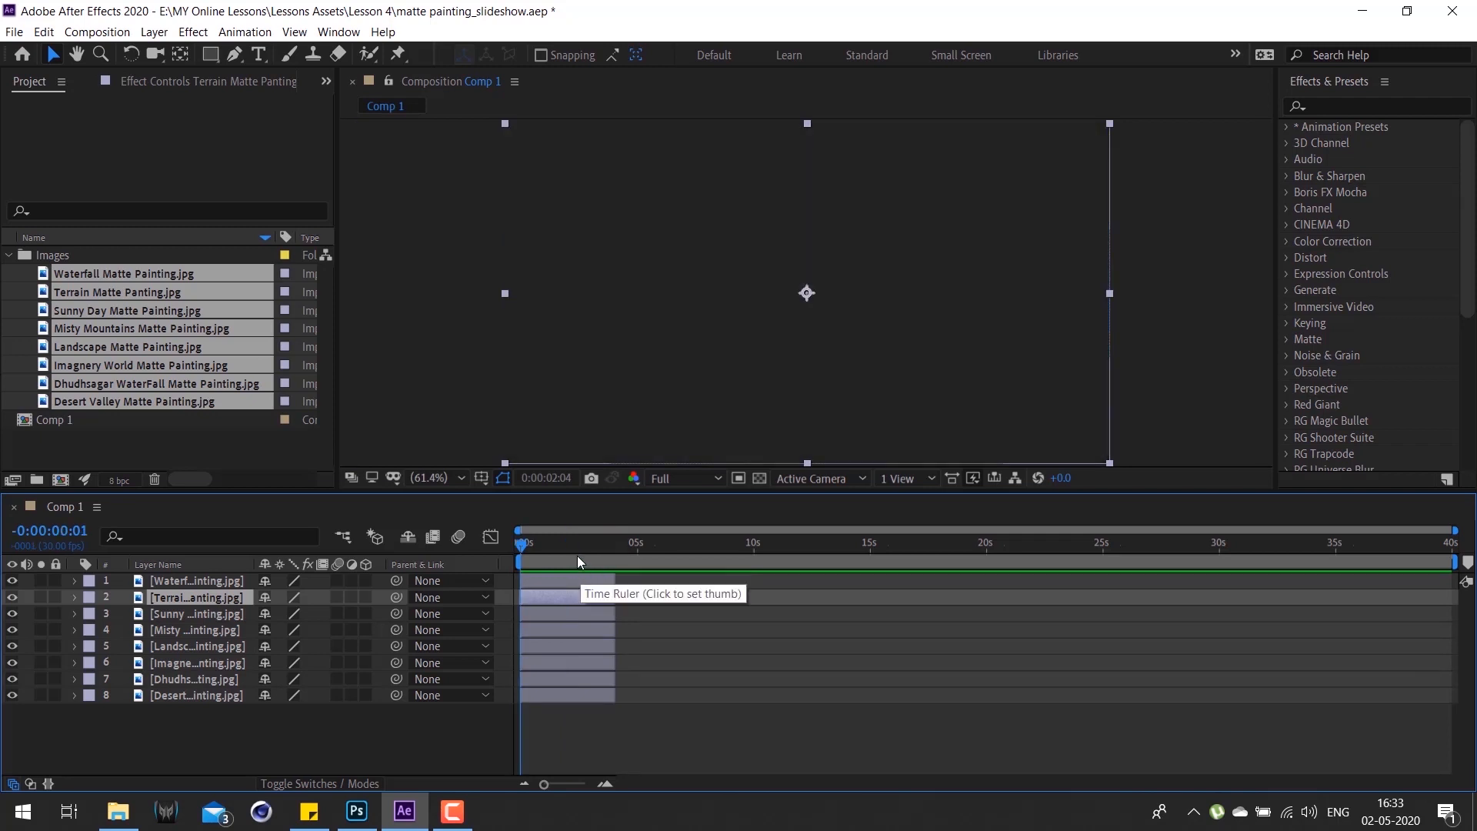
{"action": "key", "text": "o"}
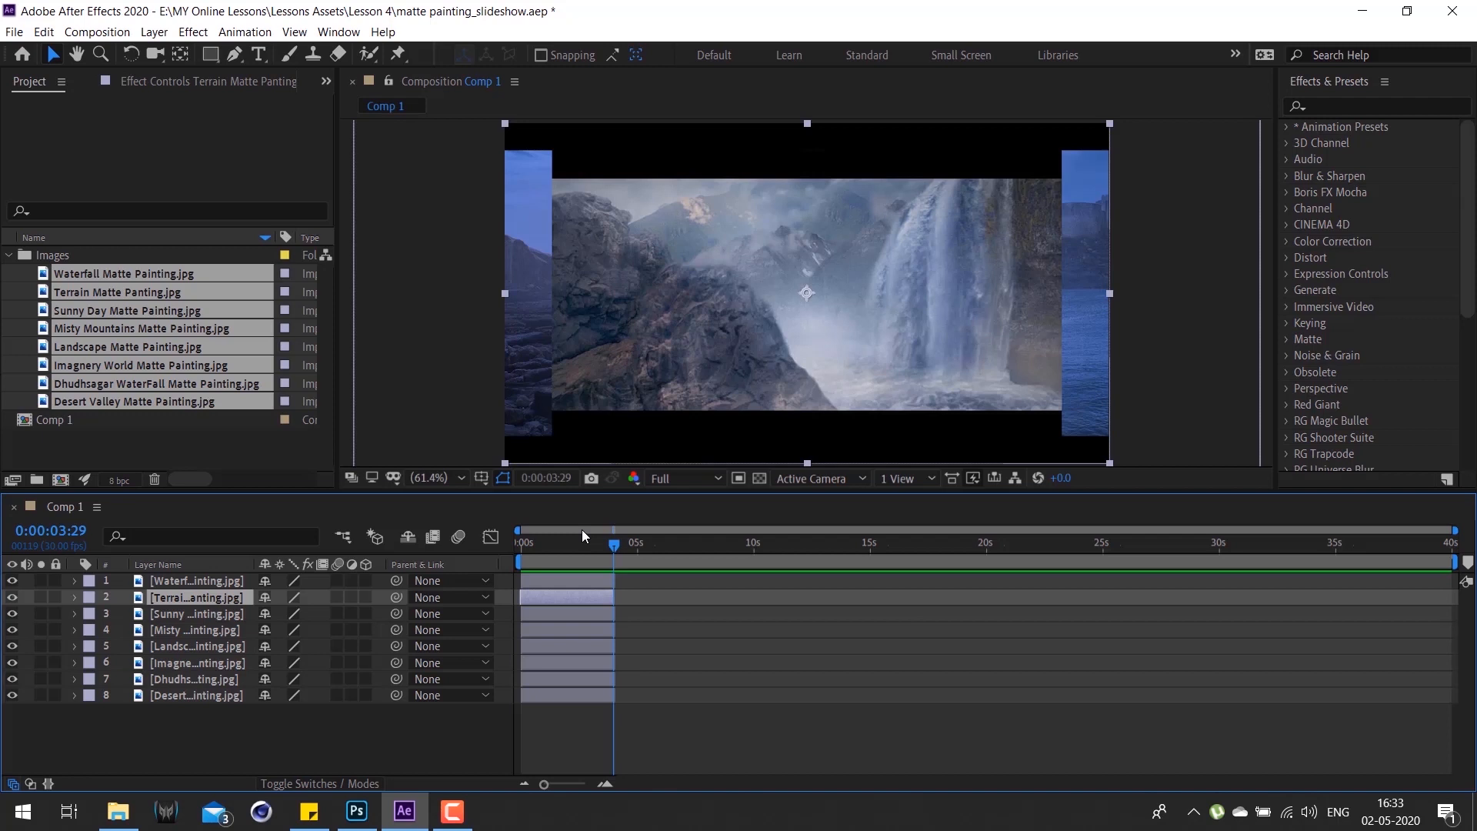
Step: Select all eight layers, try shifting them together to start at about 2 seconds, and preview from the composition's start
{"action": "left_click_drag", "start_coordinate": [620, 544], "coordinate": [496, 593]}
{"action": "left_click", "coordinate": [220, 582]}
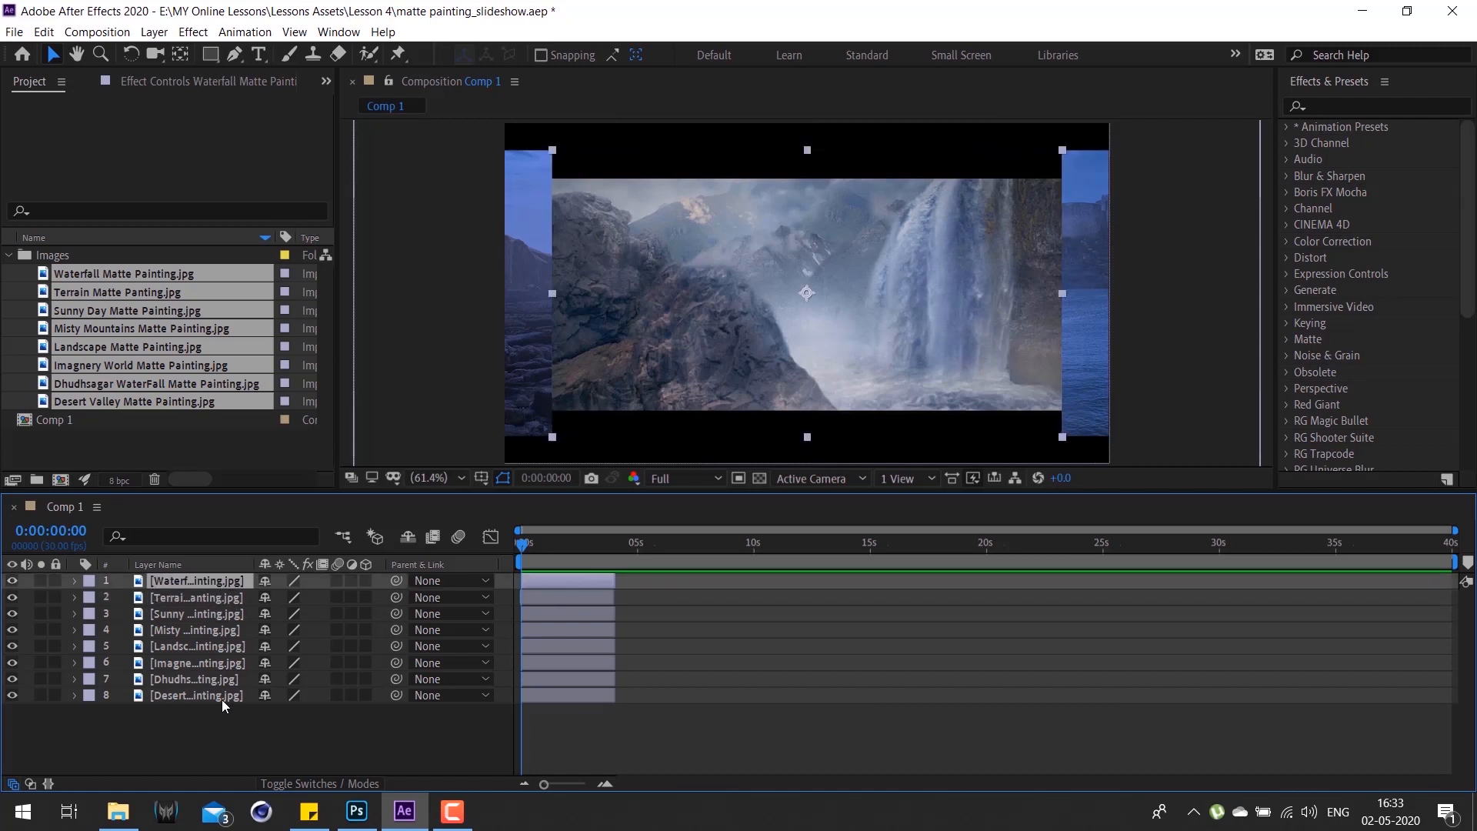
{"action": "left_click", "coordinate": [219, 696], "text": "shift"}
{"action": "left_click_drag", "start_coordinate": [525, 546], "coordinate": [560, 543]}
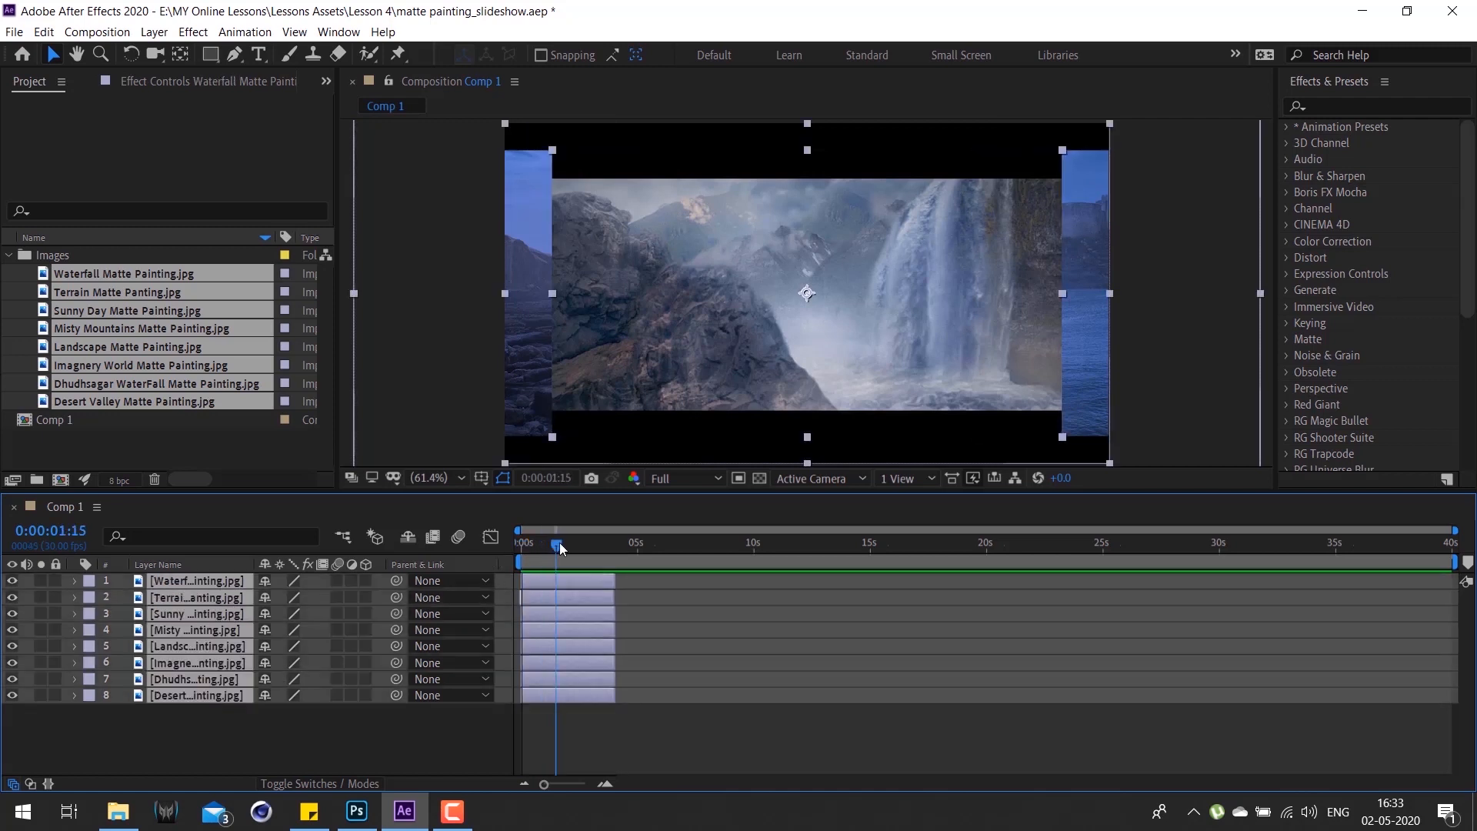
{"action": "key", "text": "Home"}
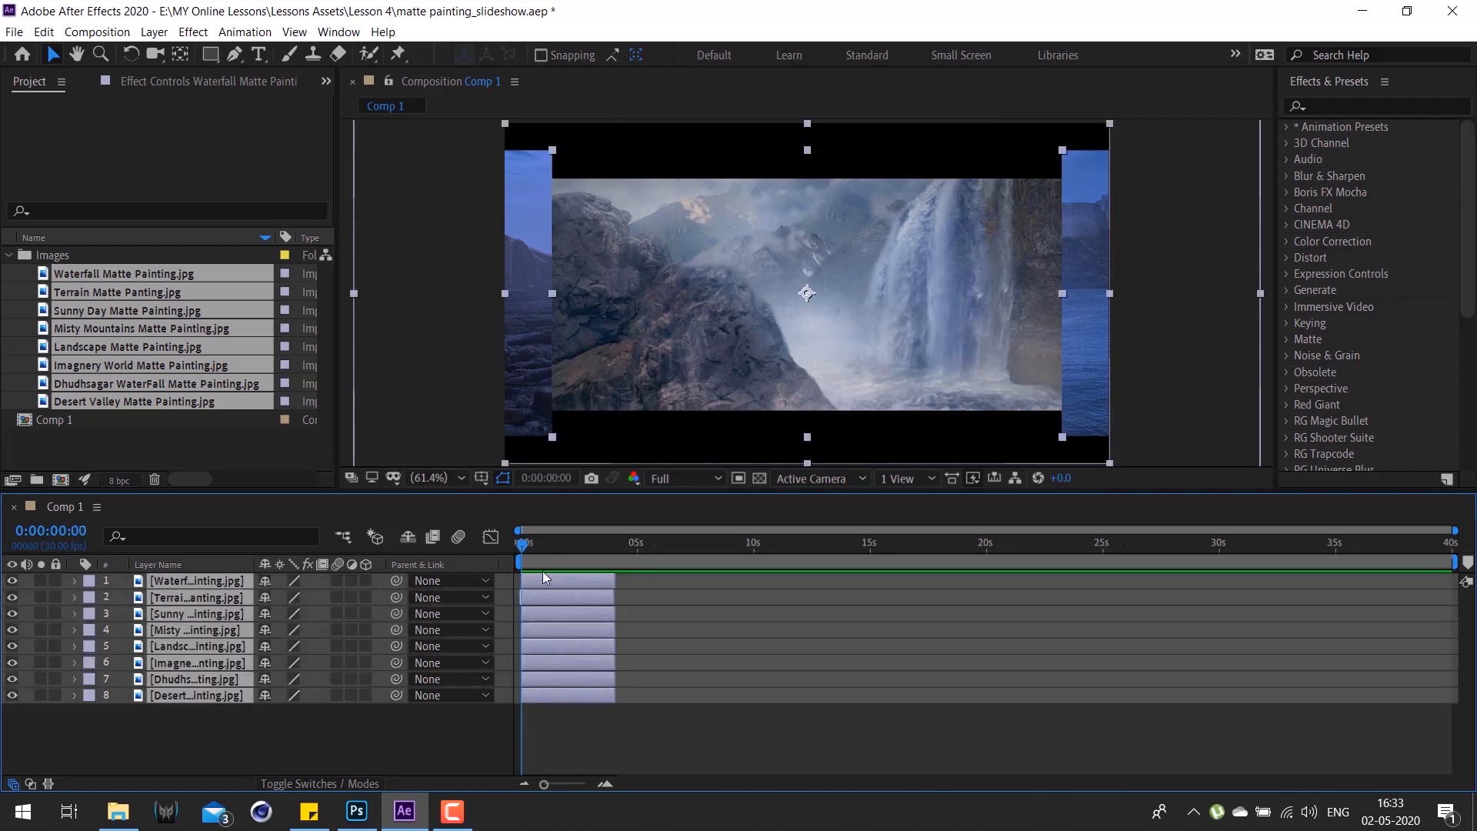
{"action": "left_click_drag", "start_coordinate": [543, 583], "coordinate": [594, 641]}
{"action": "key", "text": "space"}
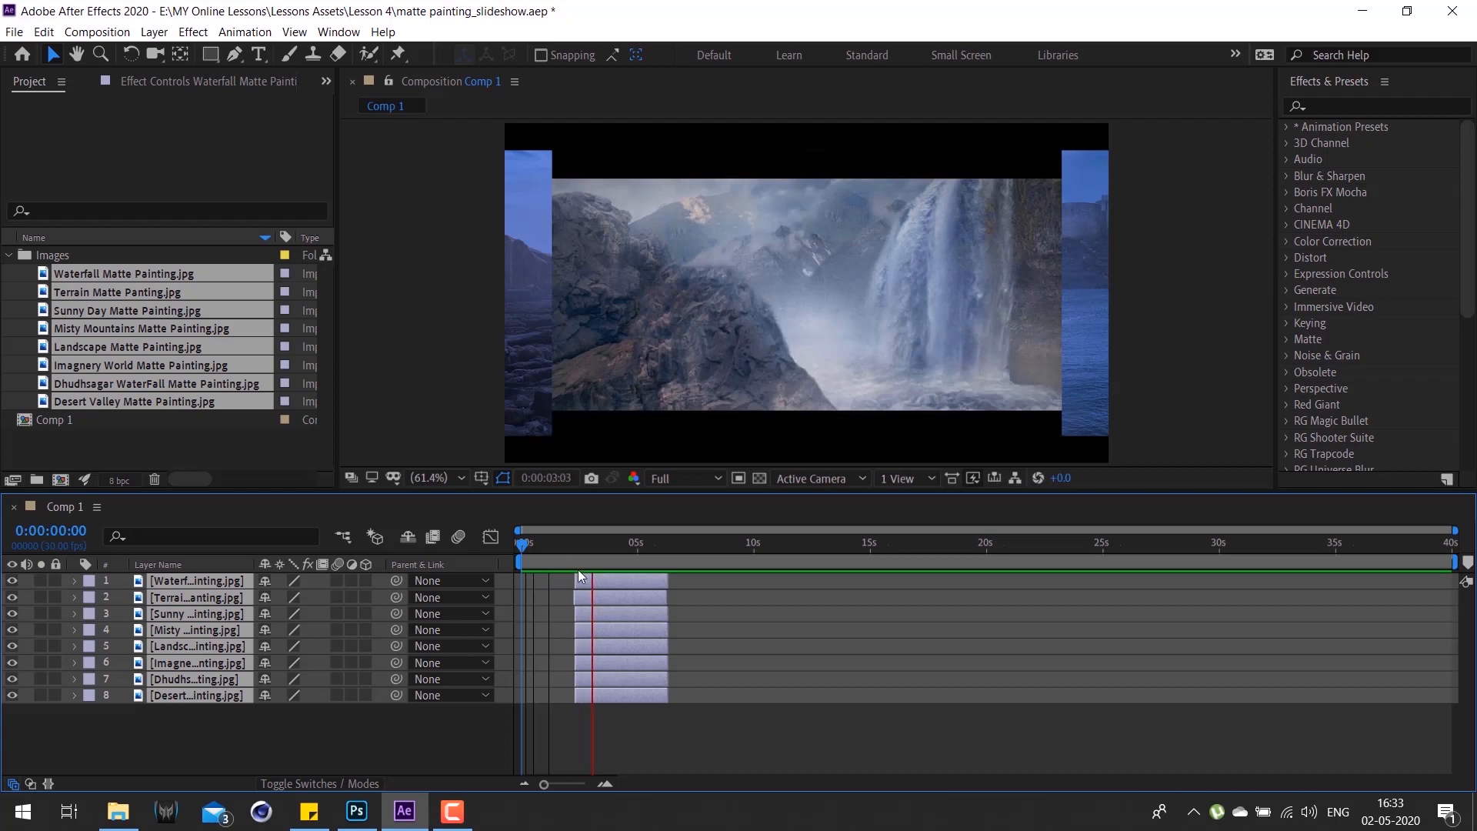
Step: Try trimming the starts of all eight layers at 0:00:01:20, undo the trim, and deselect the layers
{"action": "left_click", "coordinate": [593, 544]}
{"action": "left_click_drag", "start_coordinate": [590, 546], "coordinate": [558, 549]}
{"action": "key", "text": "bracketleft"}
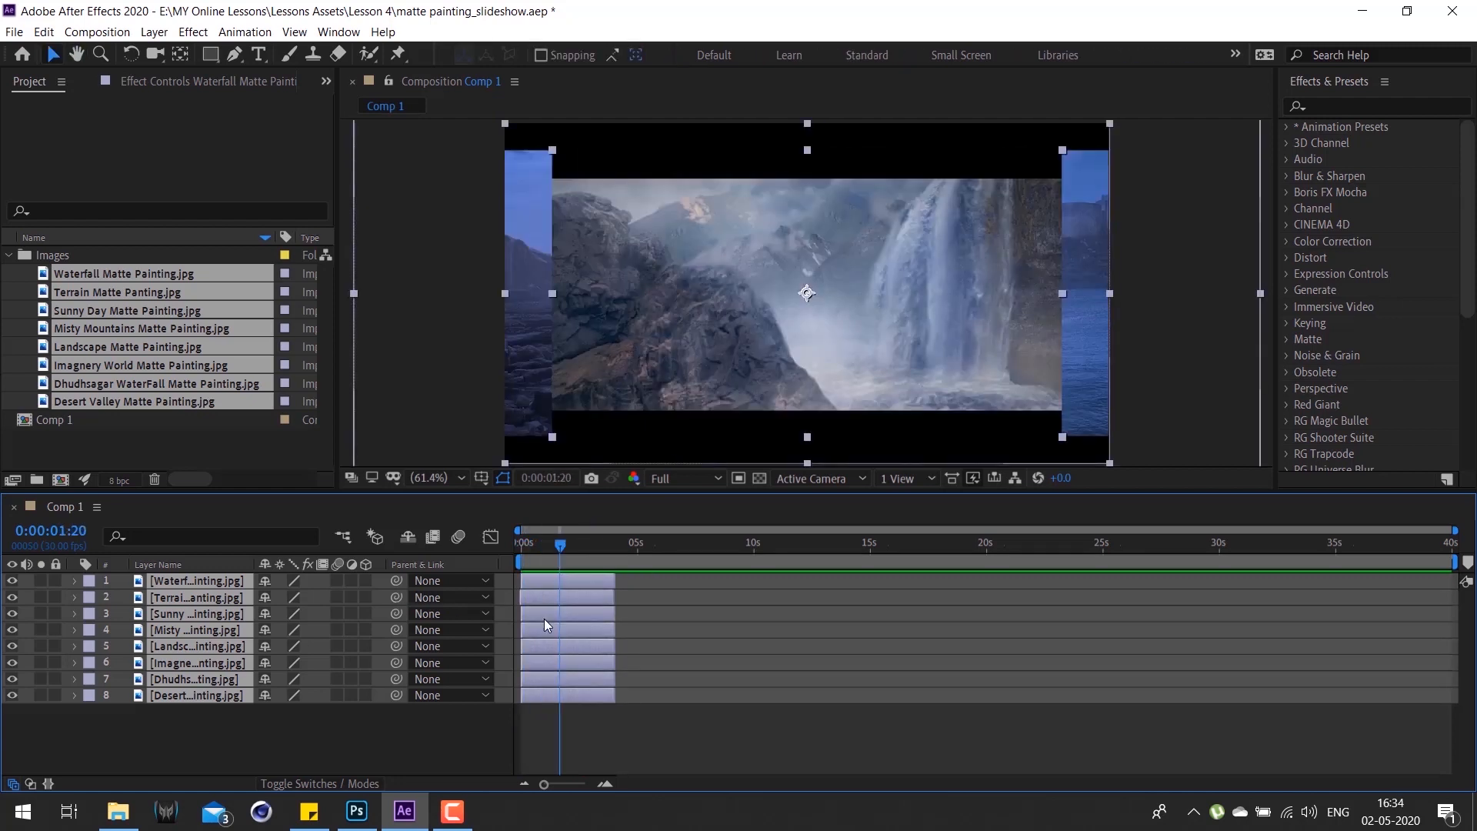
{"action": "key", "text": "alt+bracketleft"}
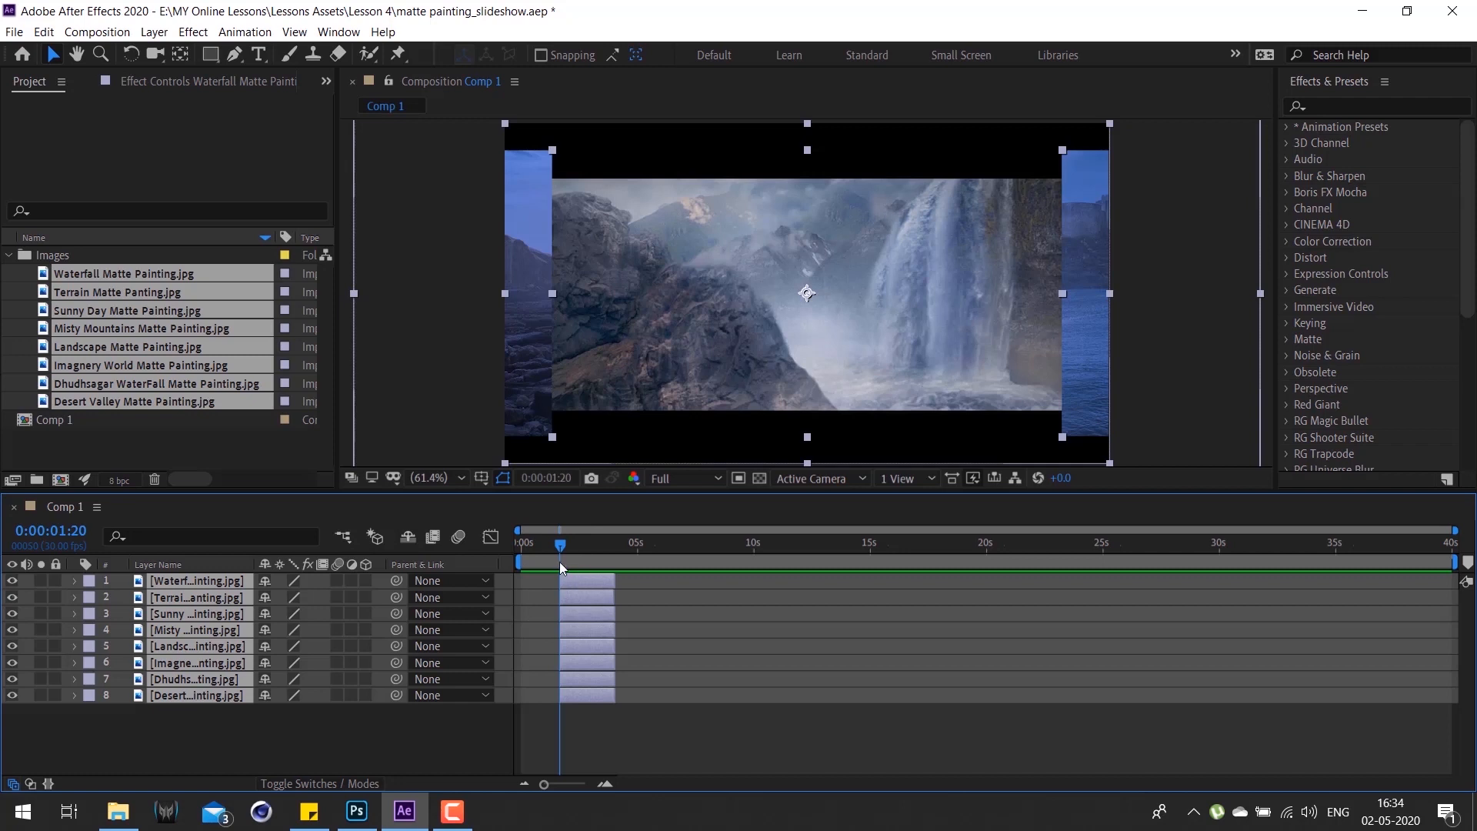
{"action": "key", "text": "ctrl+z"}
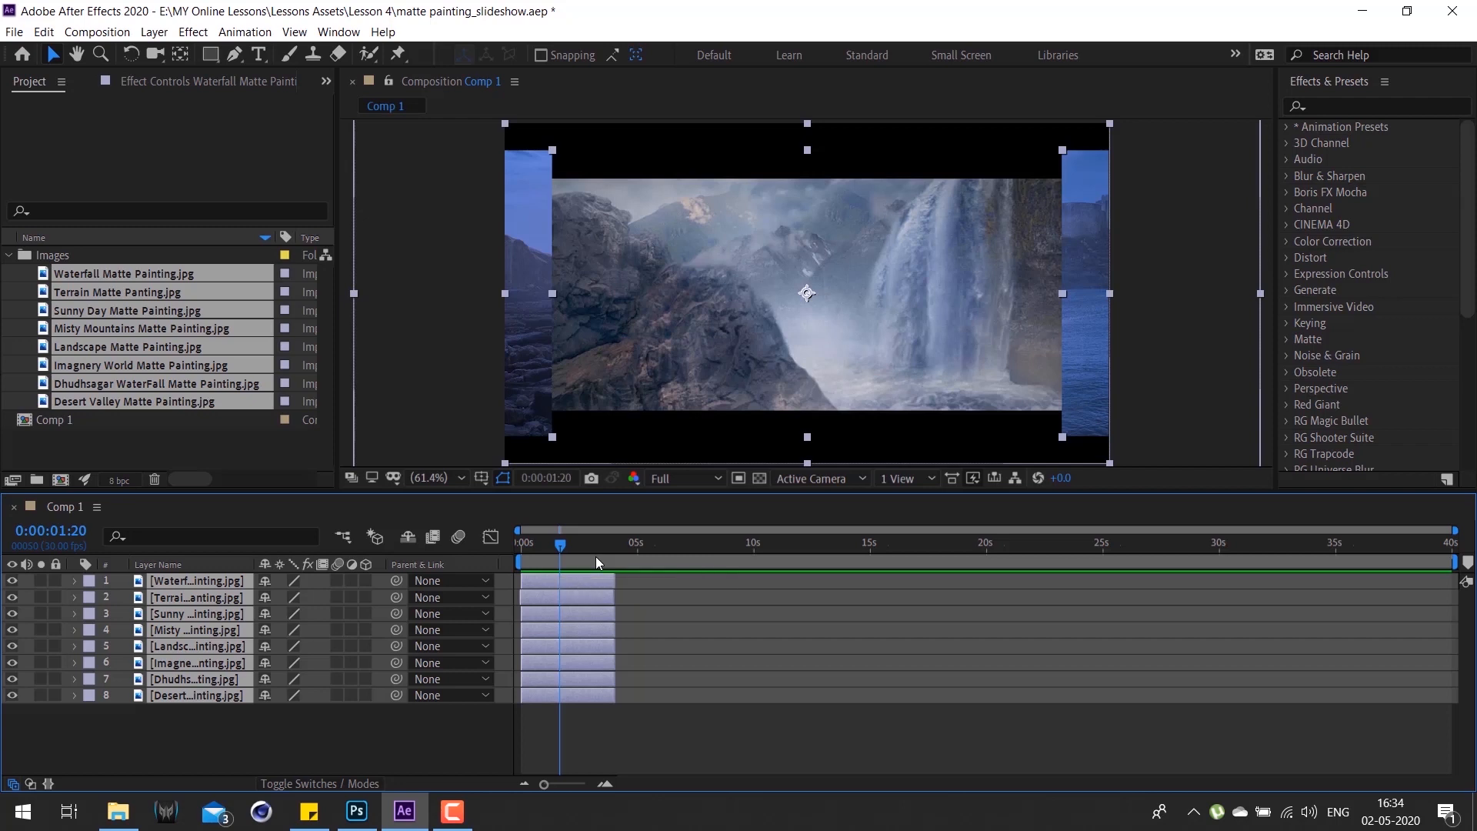
{"action": "left_click", "coordinate": [582, 708]}
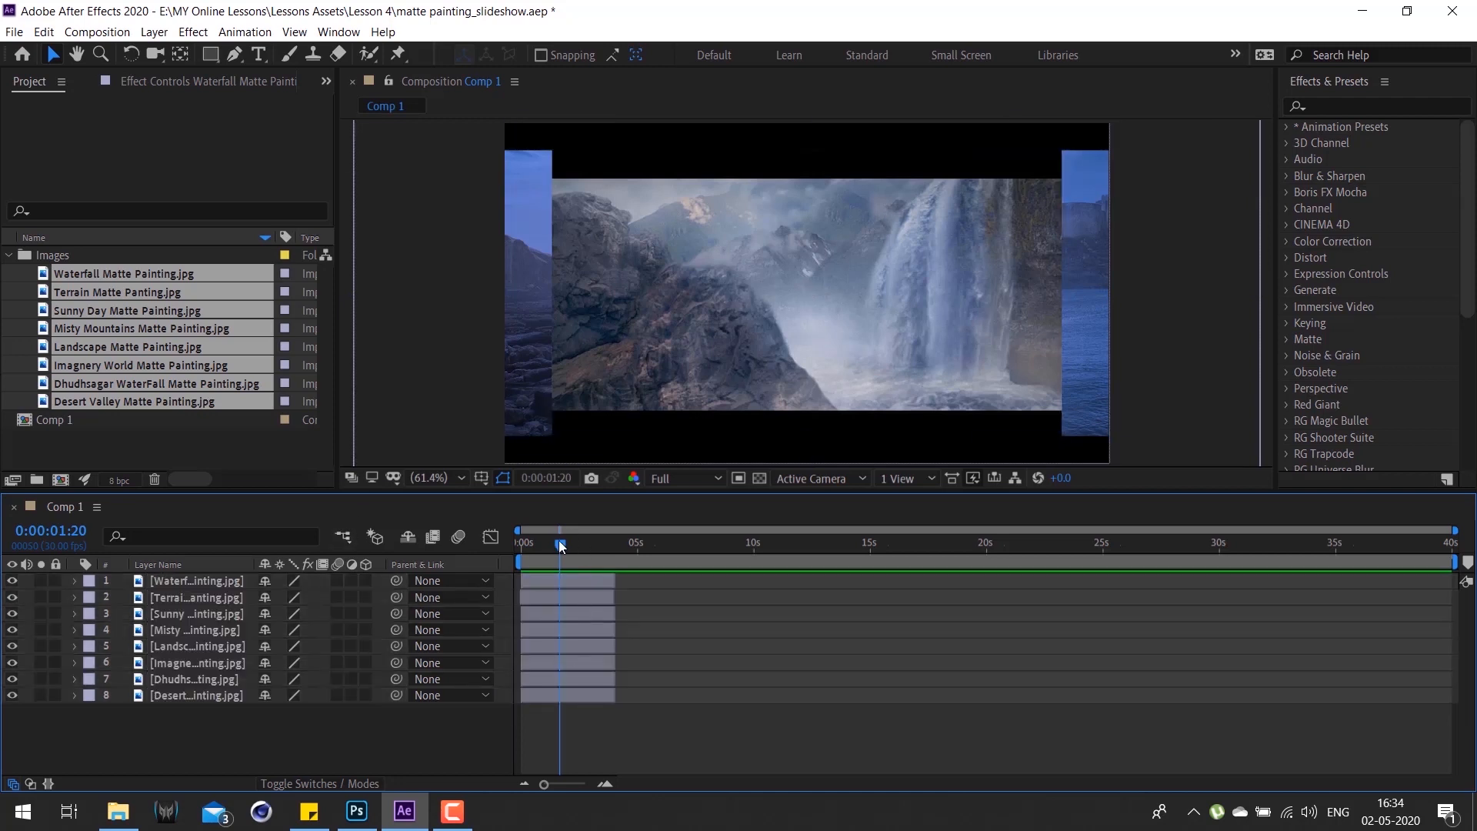
Step: Jump to the Waterfall layer's out point and move the Terrain layer to start there at 0:00:04:00
{"action": "left_click", "coordinate": [585, 548]}
{"action": "left_click", "coordinate": [598, 581]}
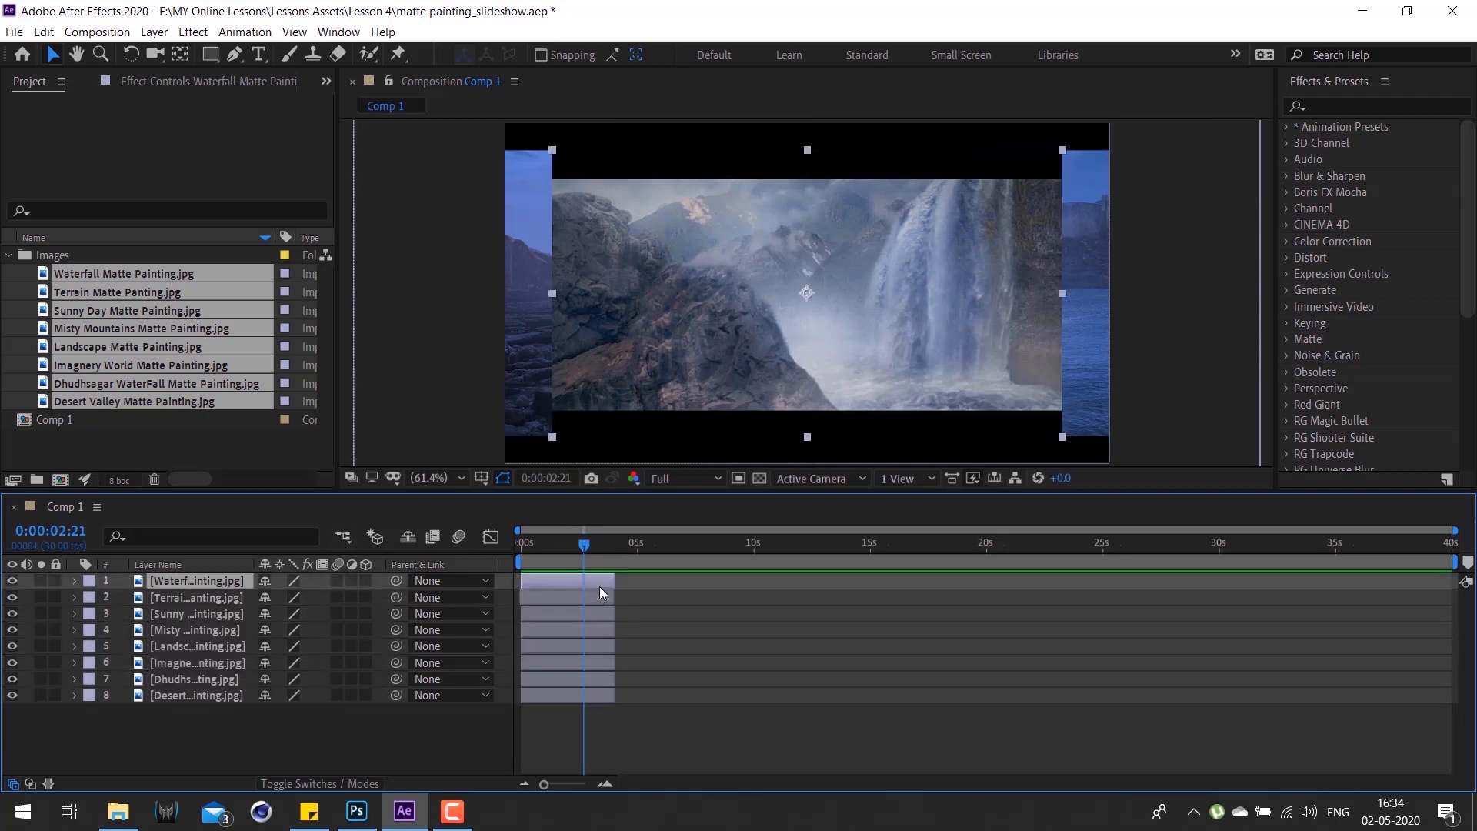
{"action": "key", "text": "o"}
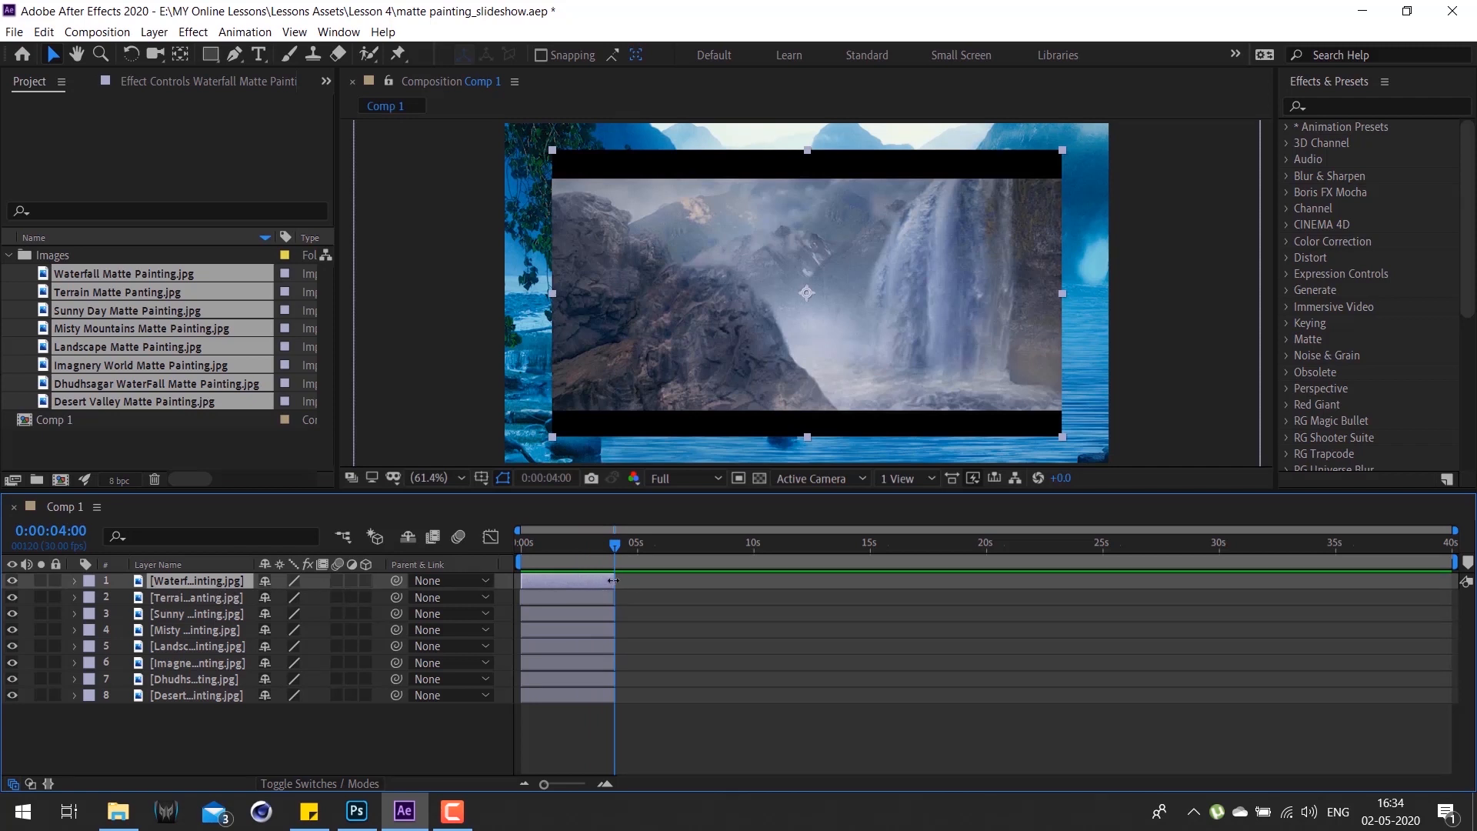
{"action": "left_click", "coordinate": [209, 599]}
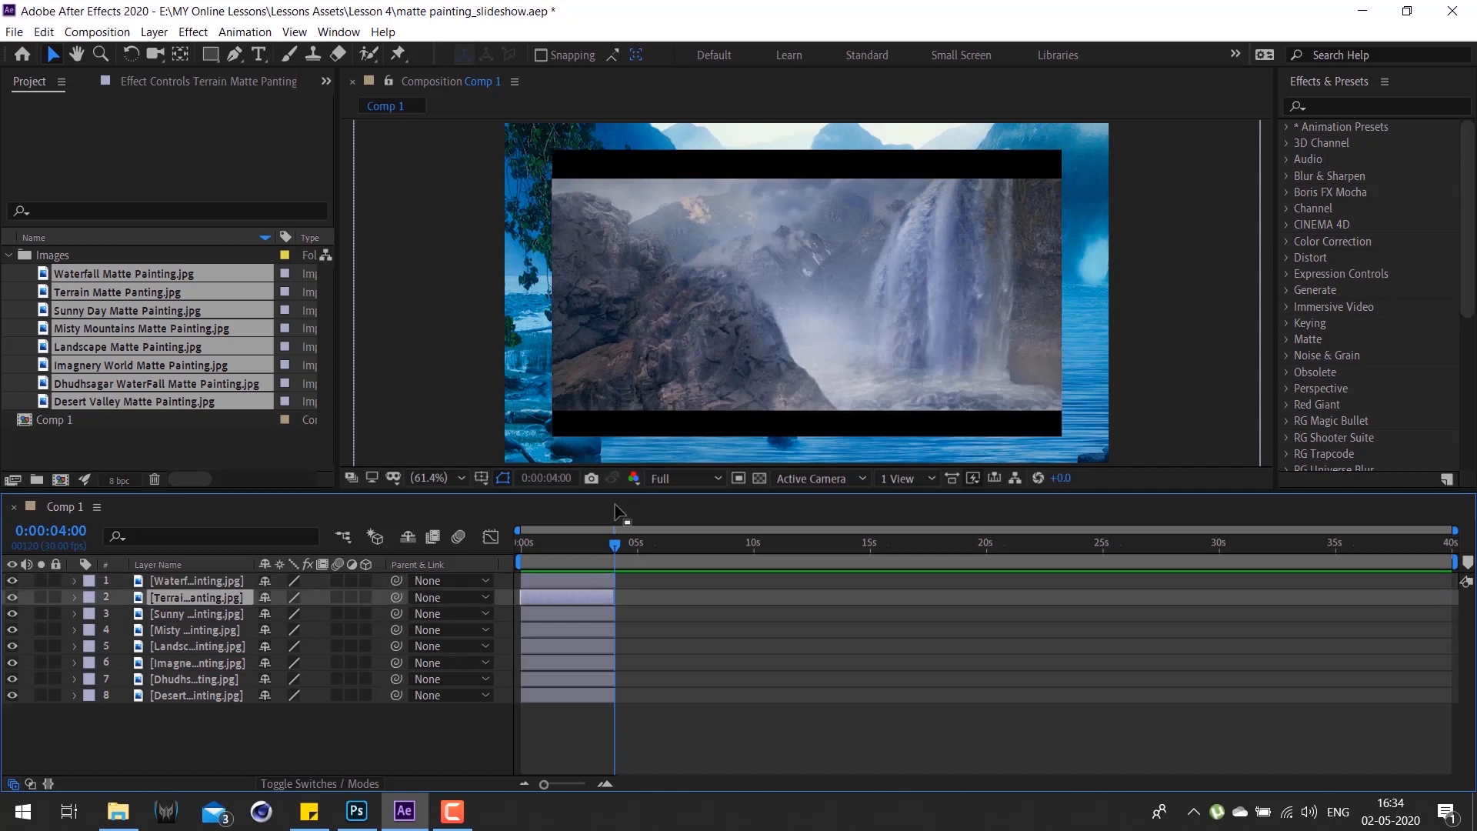
{"action": "key", "text": "bracketleft"}
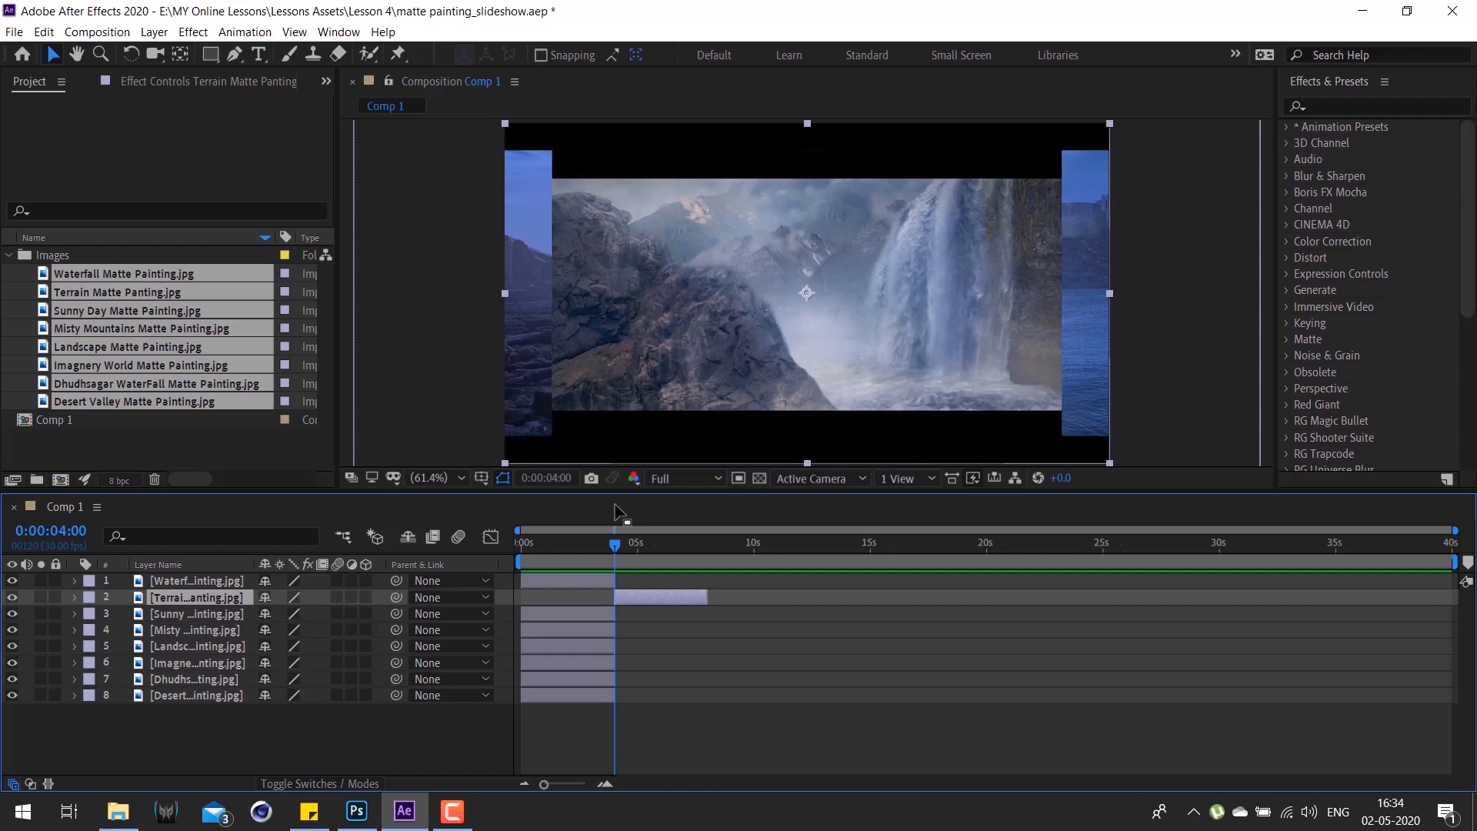
Step: Scrub to 0:00:07:06 and try aligning the Terrain layer's start and end alternately to that time
{"action": "mouse_move", "coordinate": [614, 544]}
{"action": "left_mouse_down"}
{"action": "mouse_move", "coordinate": [716, 556]}
{"action": "mouse_move", "coordinate": [689, 568]}
{"action": "left_mouse_up"}
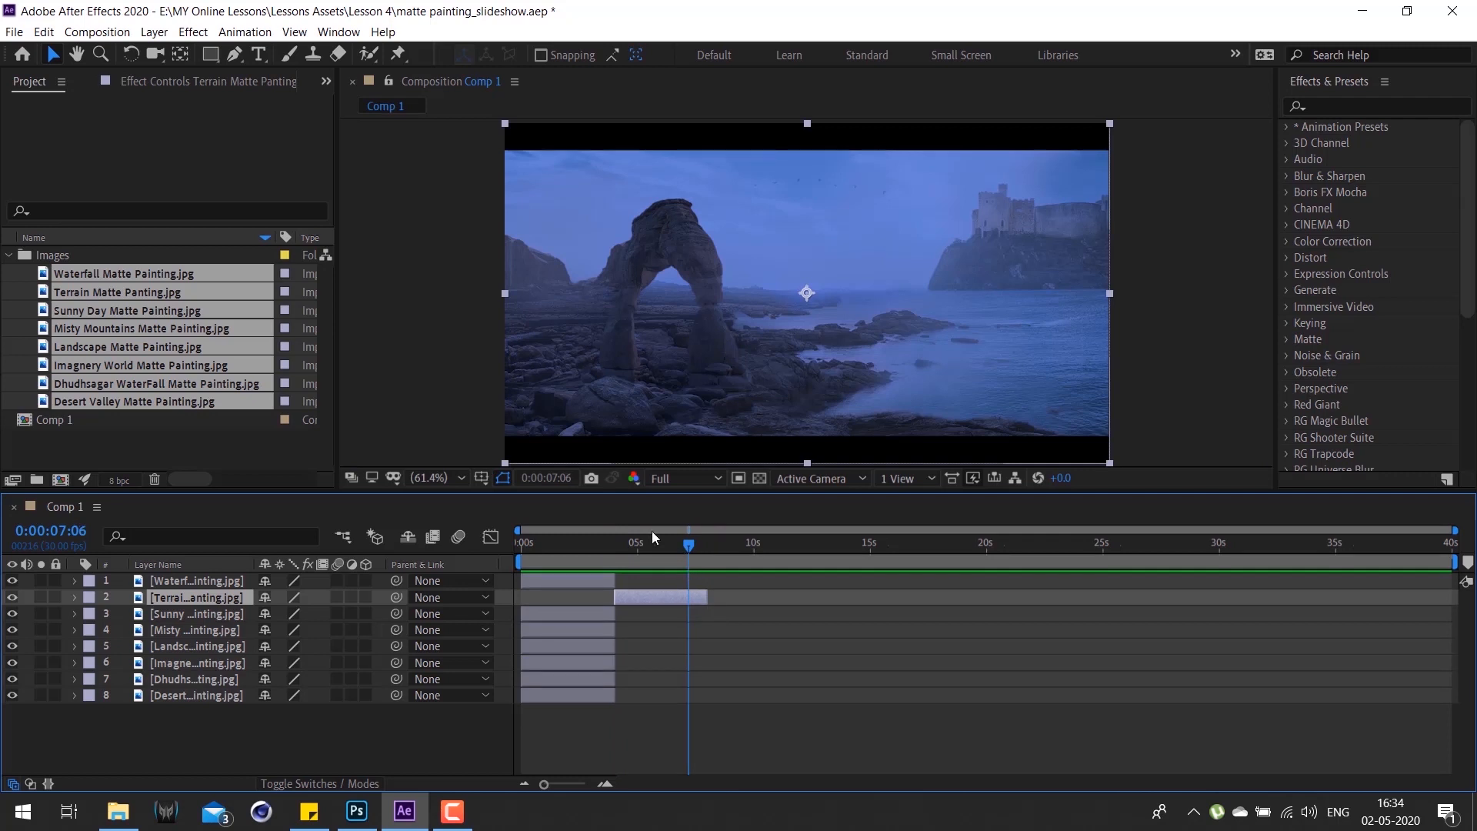
{"action": "key", "text": "bracketleft"}
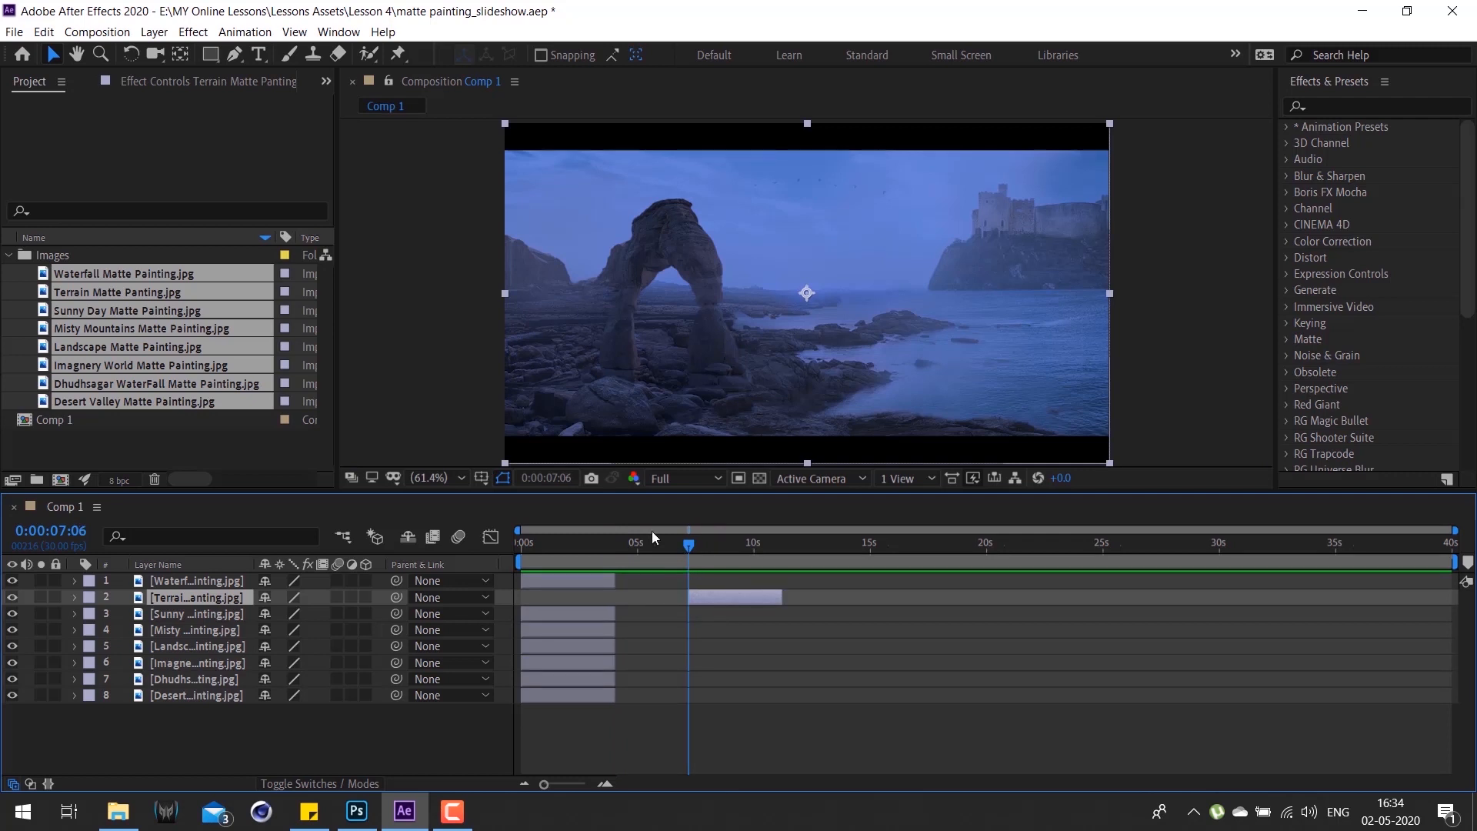
{"action": "key", "text": "bracketright"}
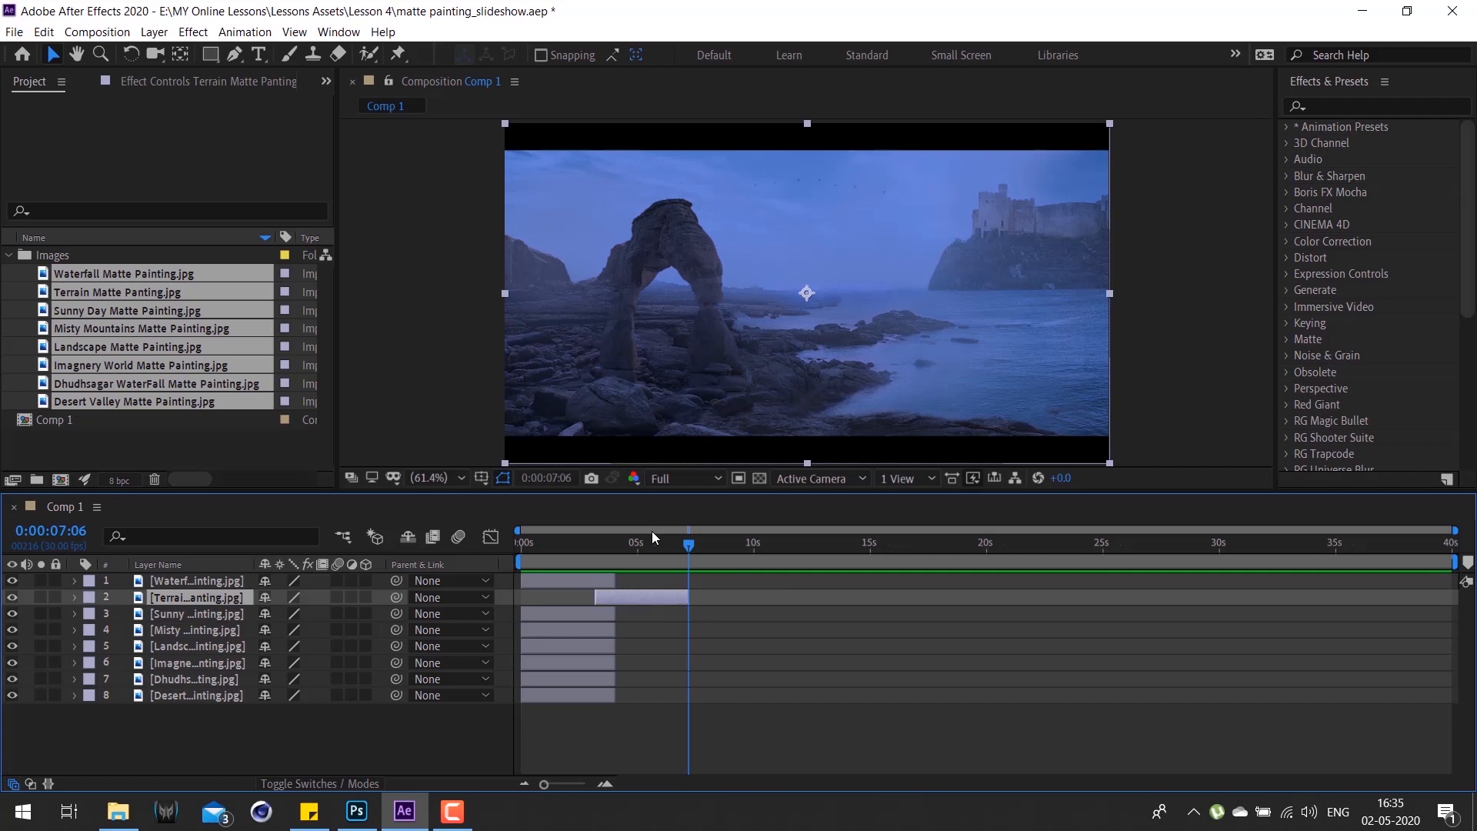
{"action": "key", "text": "bracketleft"}
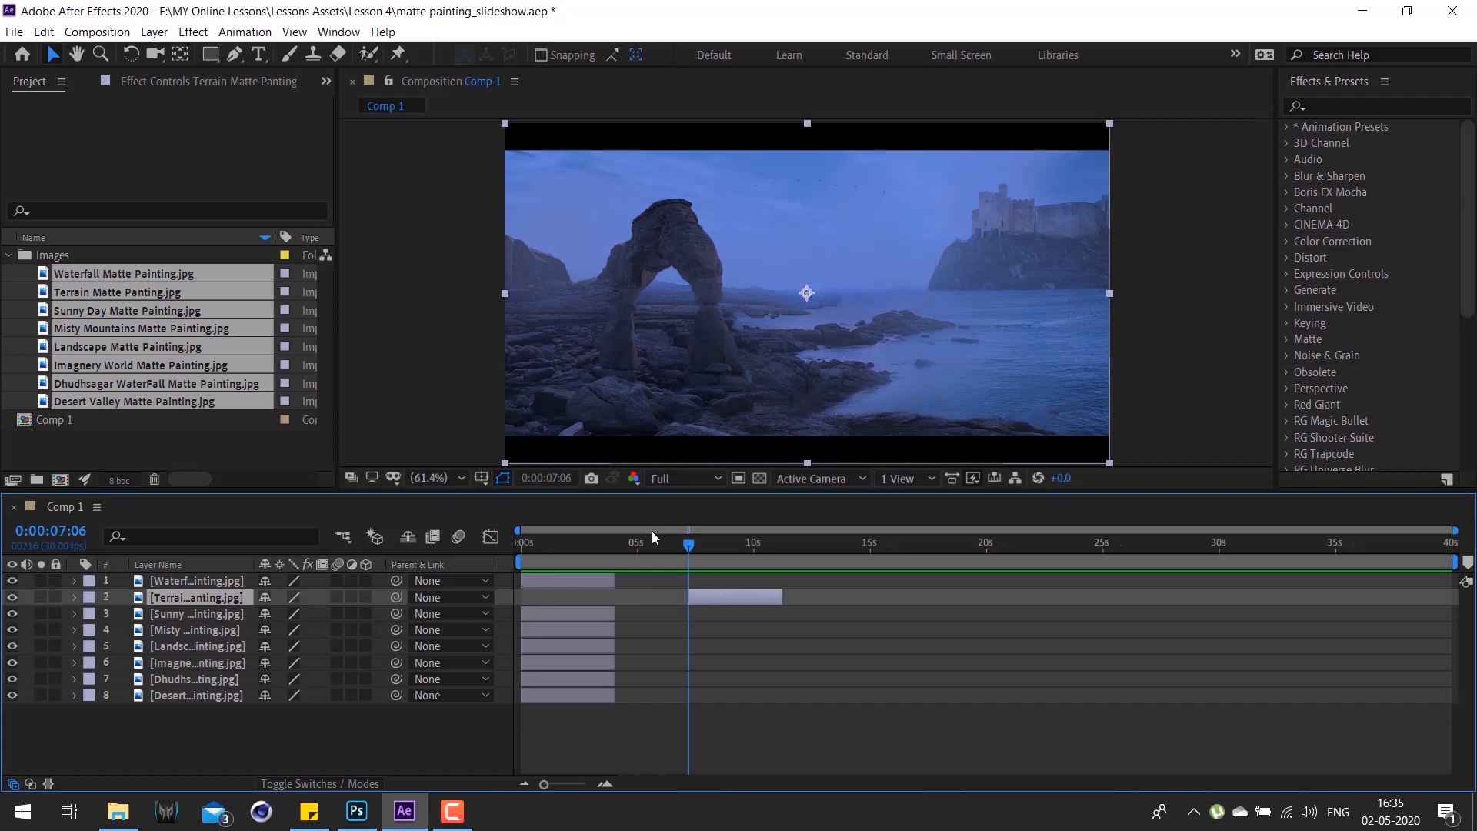
{"action": "key", "text": "bracketright"}
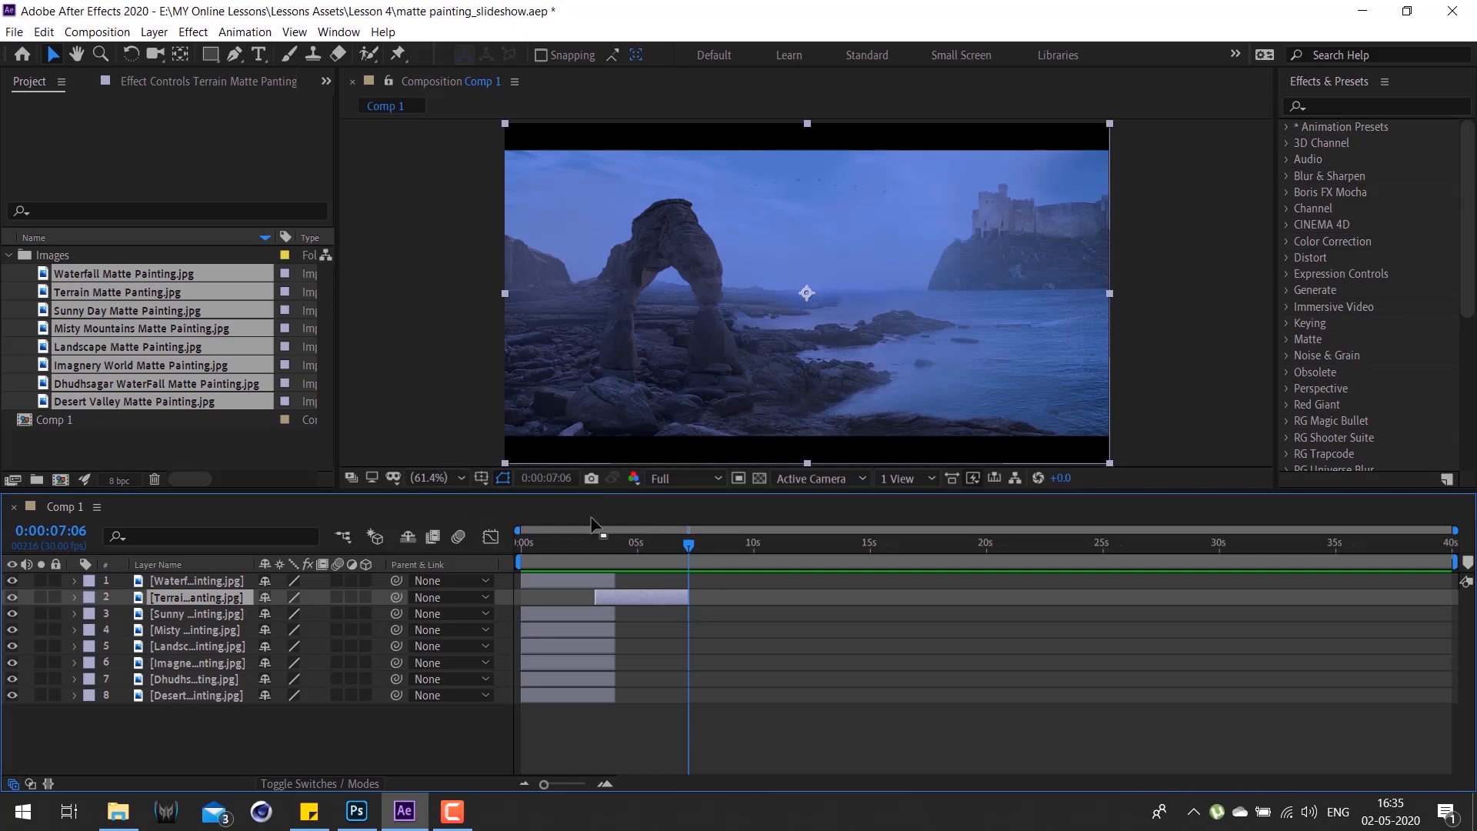
Step: Undo the Terrain layer's timeline moves and return the current time to 0:00:04:00
{"action": "key", "text": "Home"}
{"action": "key", "text": "ctrl+z"}
{"action": "key", "text": "ctrl+shift+z"}
{"action": "key", "text": "ctrl+z"}
{"action": "key", "text": "ctrl+z"}
{"action": "key", "text": "ctrl+z"}
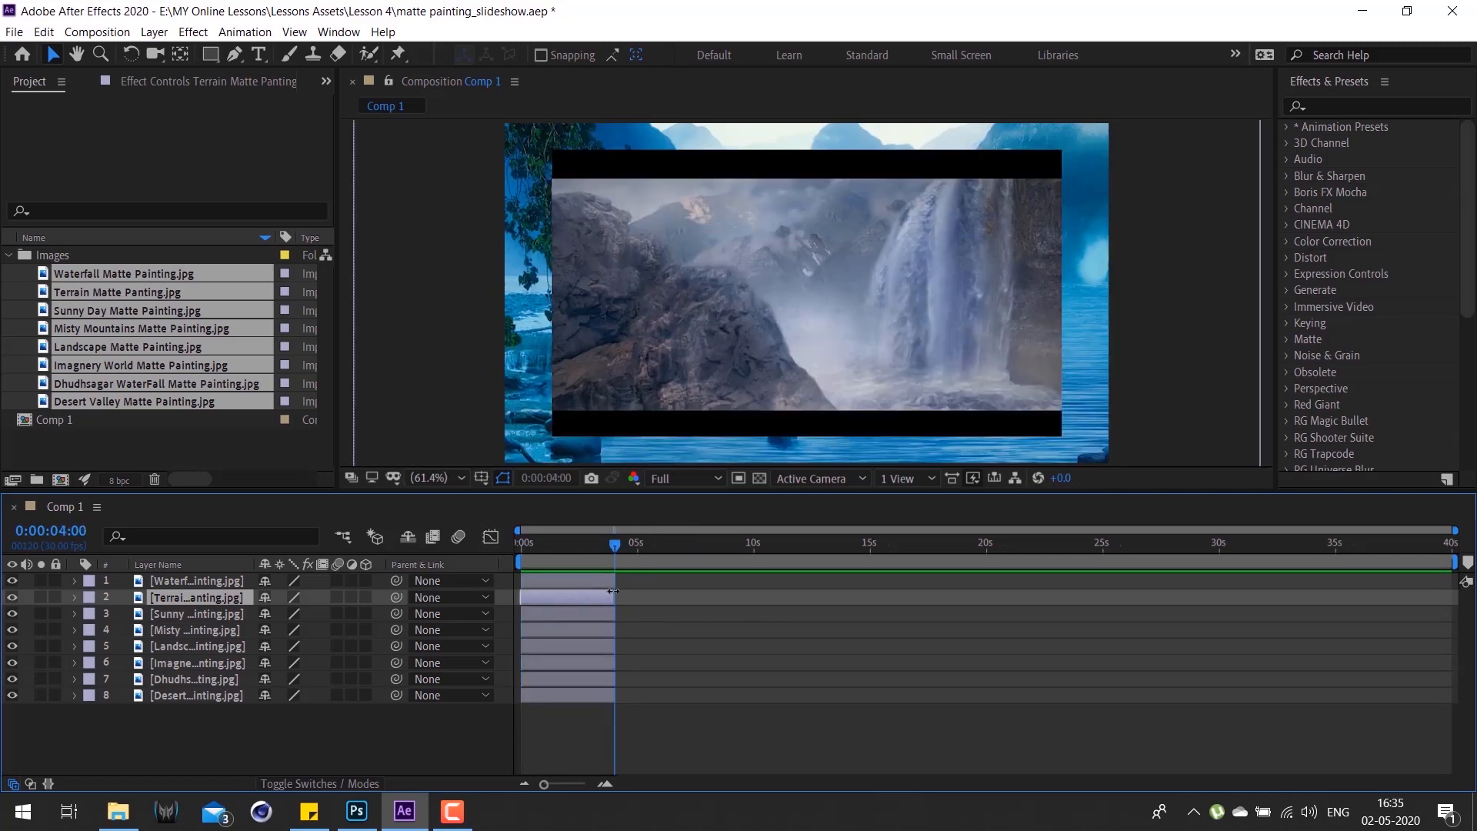
Step: Place the Terrain layer's start at 0:00:04:00 and the Sunny Day layer's start at 0:00:08:00, and scrub to 0:00:09:14
{"action": "key", "text": "bracketleft"}
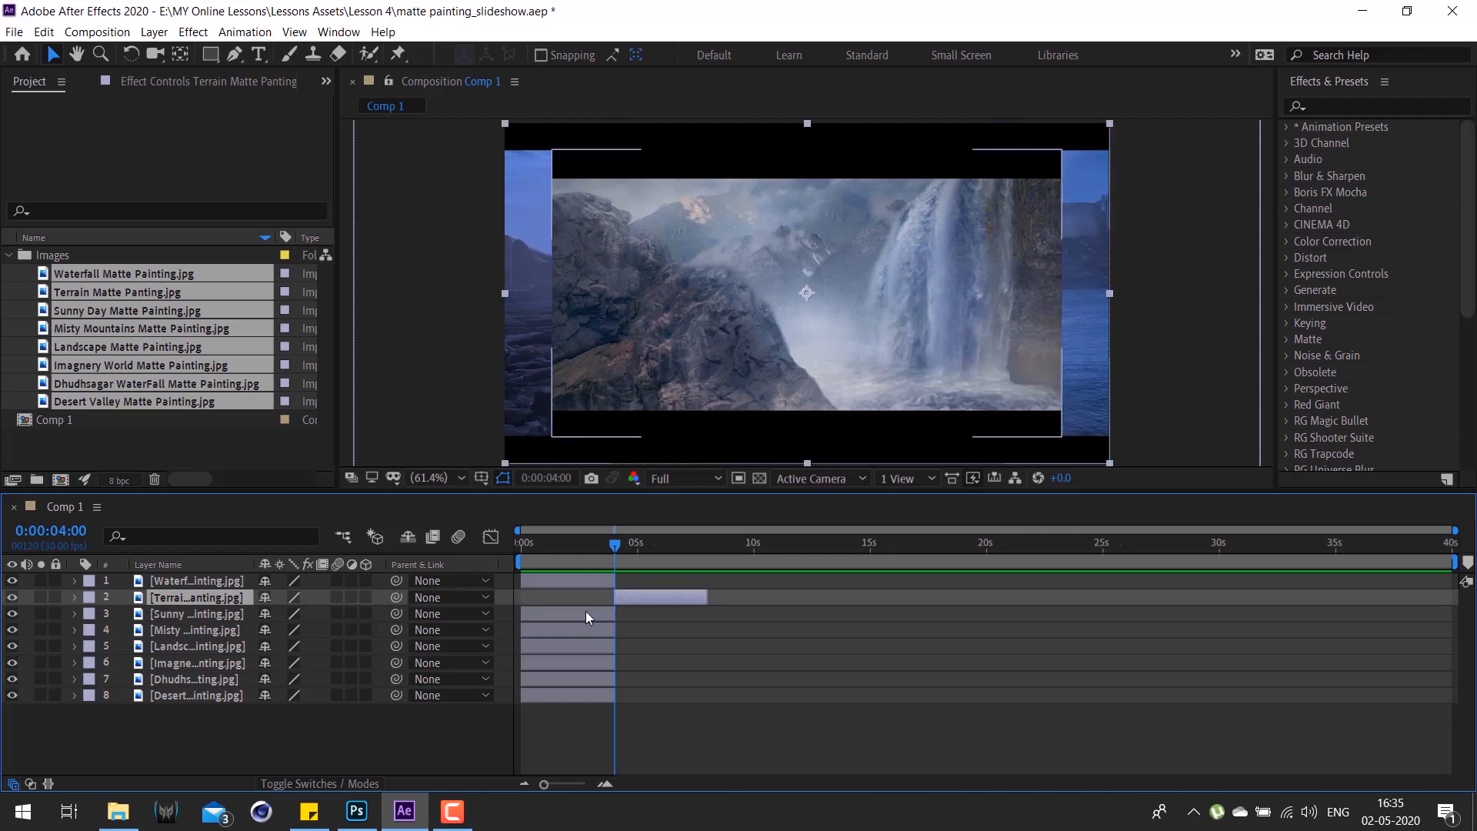
{"action": "left_click_drag", "start_coordinate": [589, 615], "coordinate": [606, 617]}
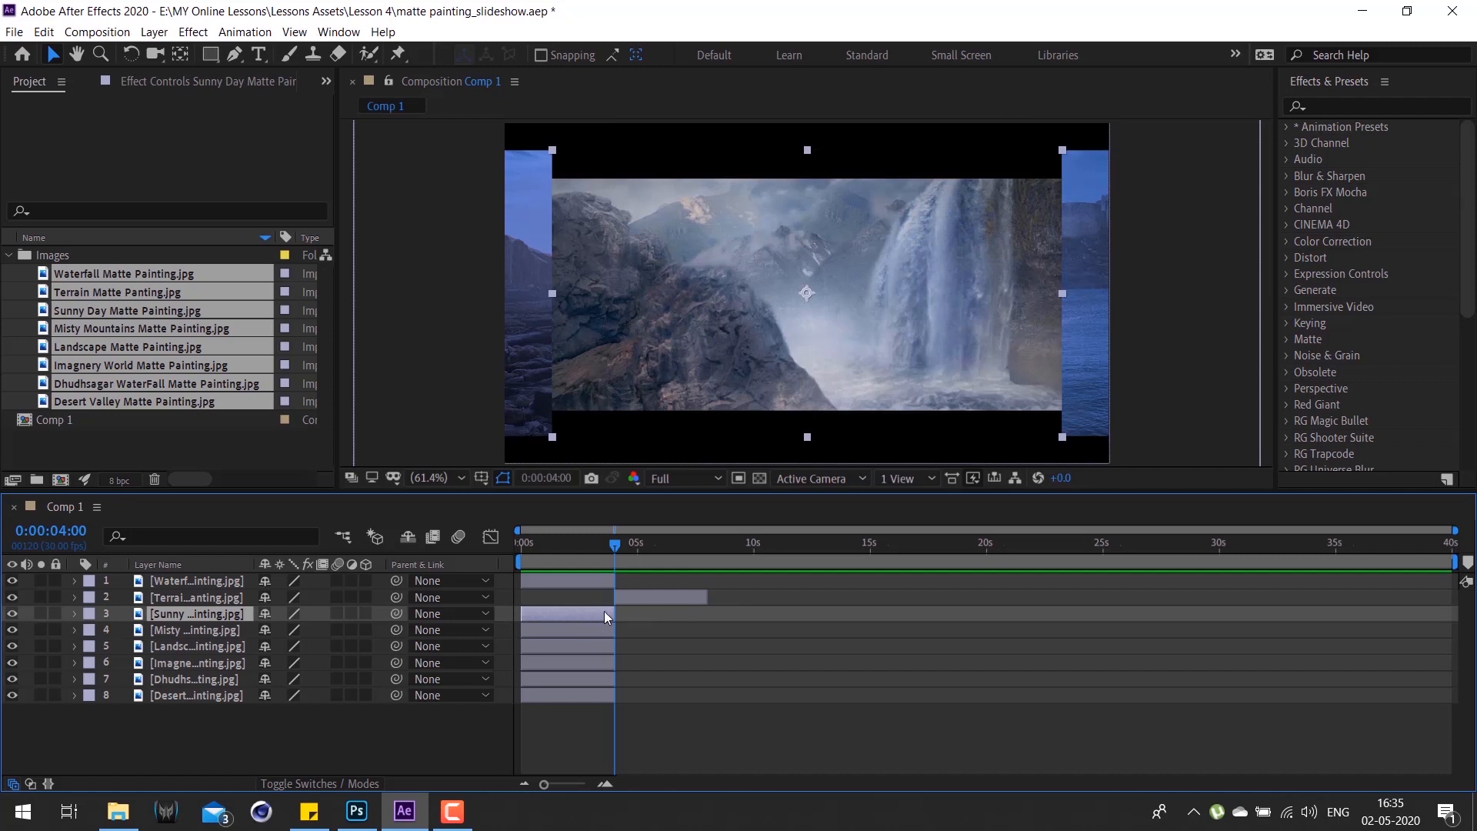
{"action": "left_click", "coordinate": [680, 599]}
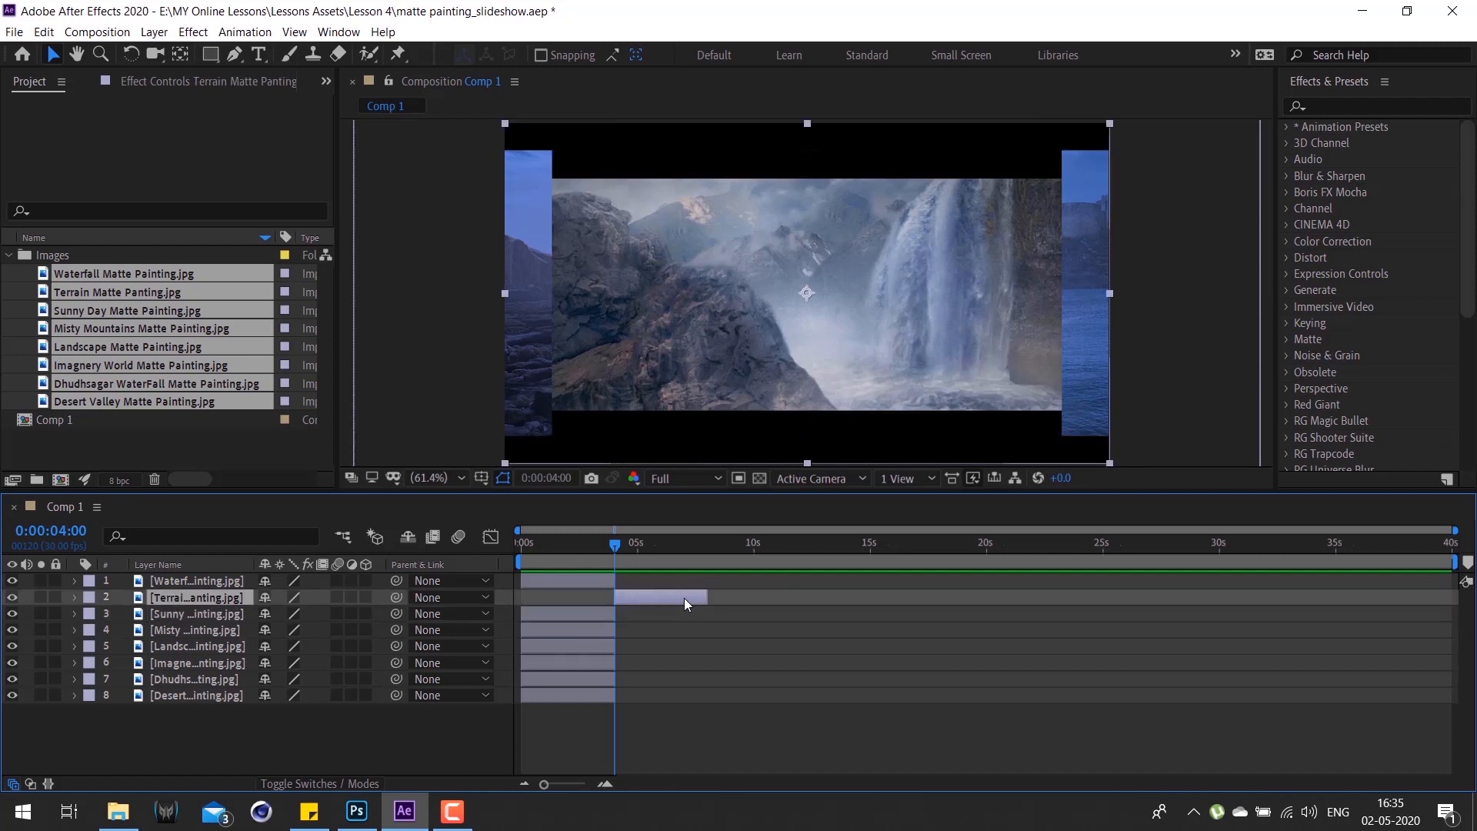
{"action": "key", "text": "o"}
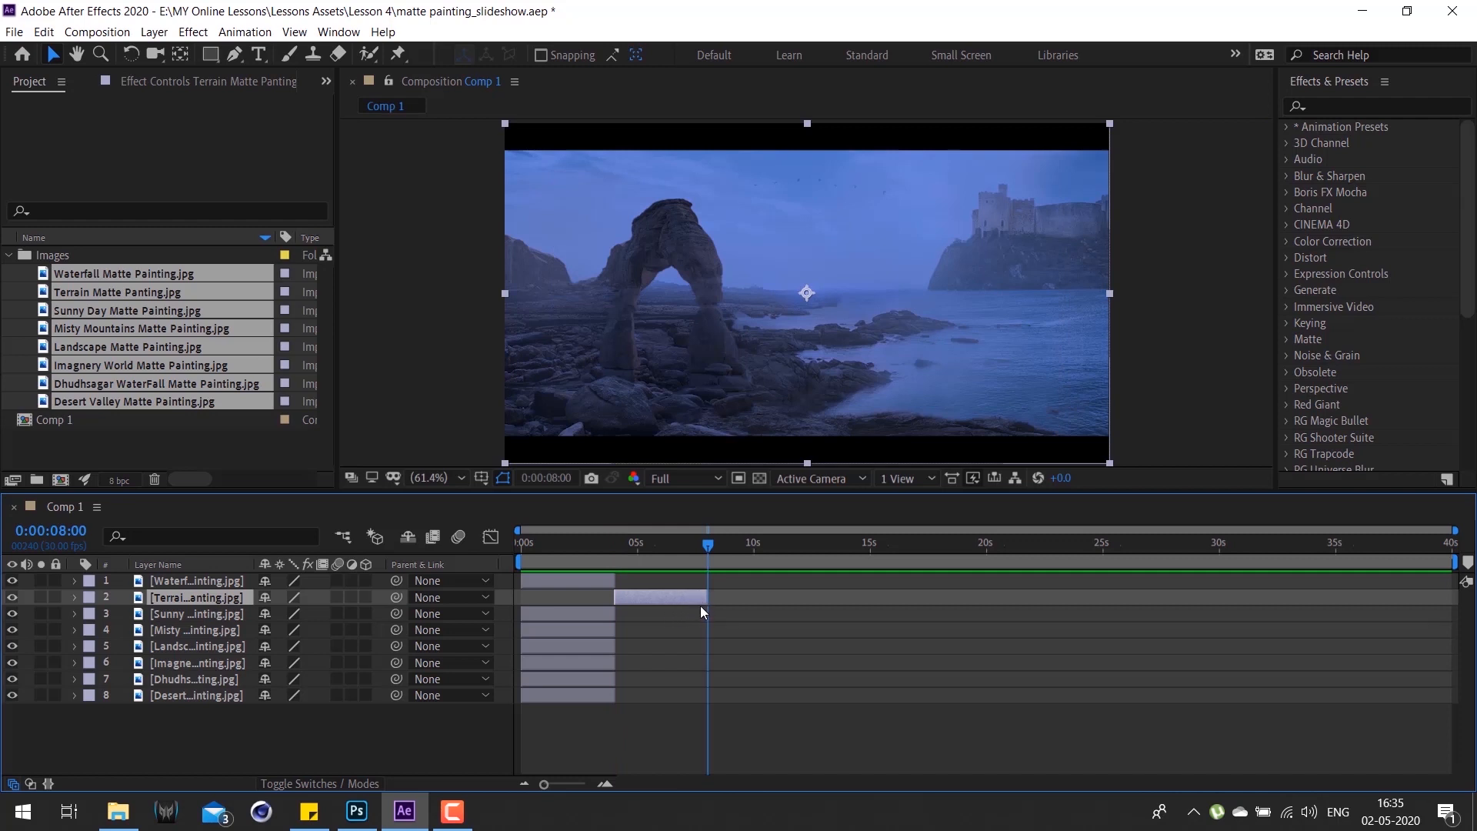
{"action": "left_click", "coordinate": [584, 615]}
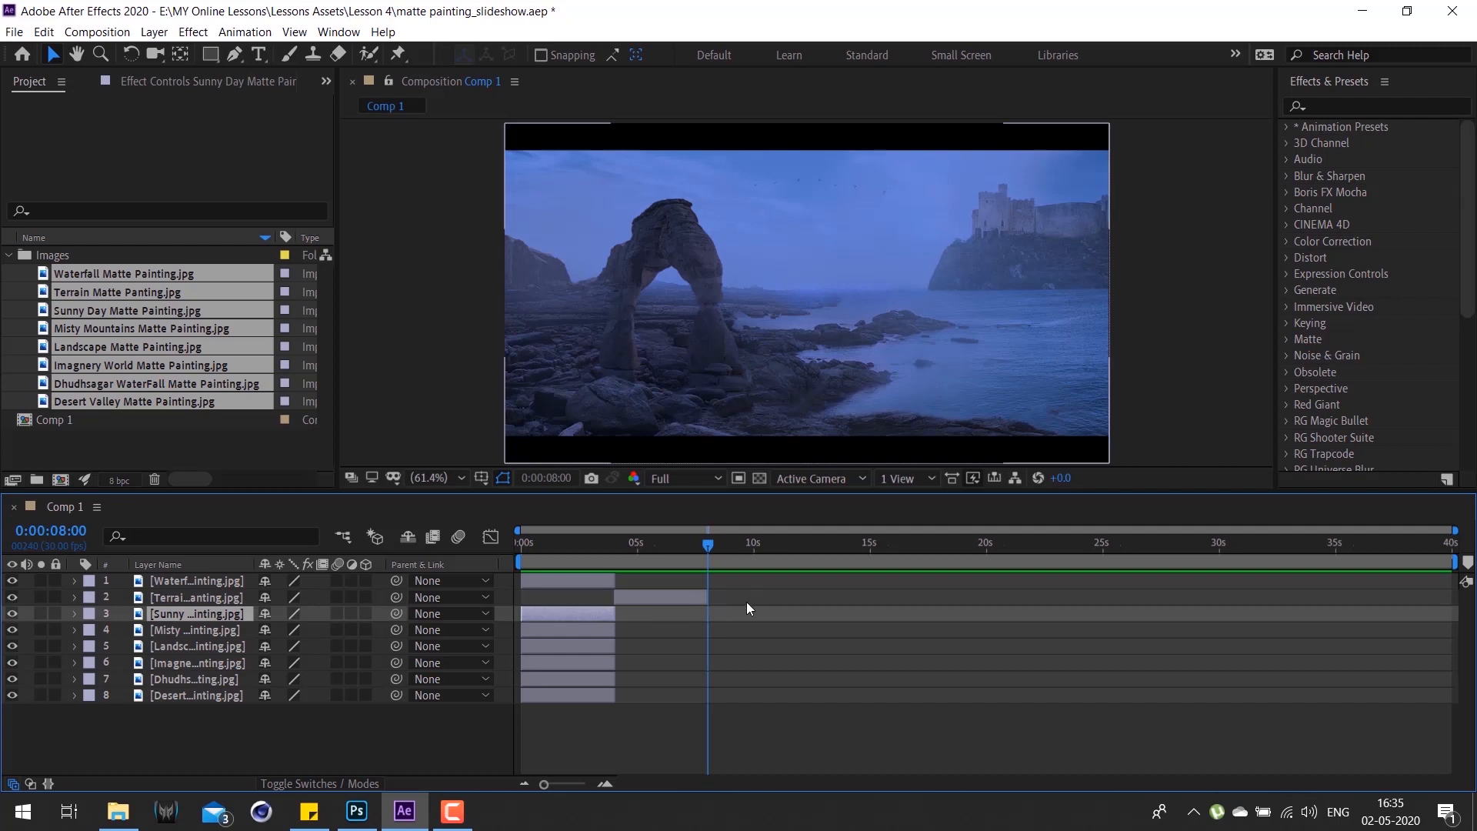
{"action": "key", "text": "["}
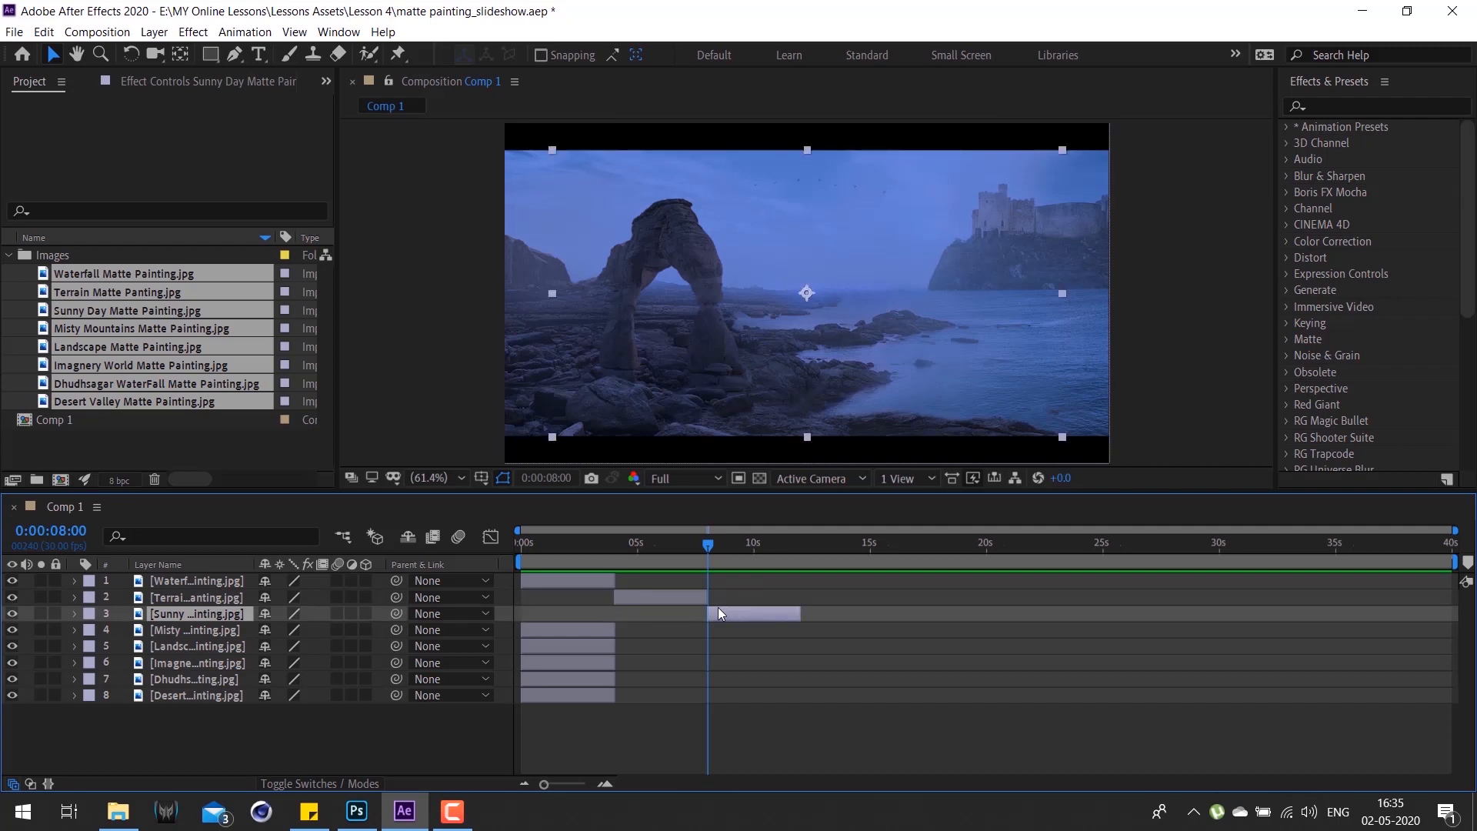
{"action": "left_click_drag", "start_coordinate": [685, 551], "coordinate": [732, 560]}
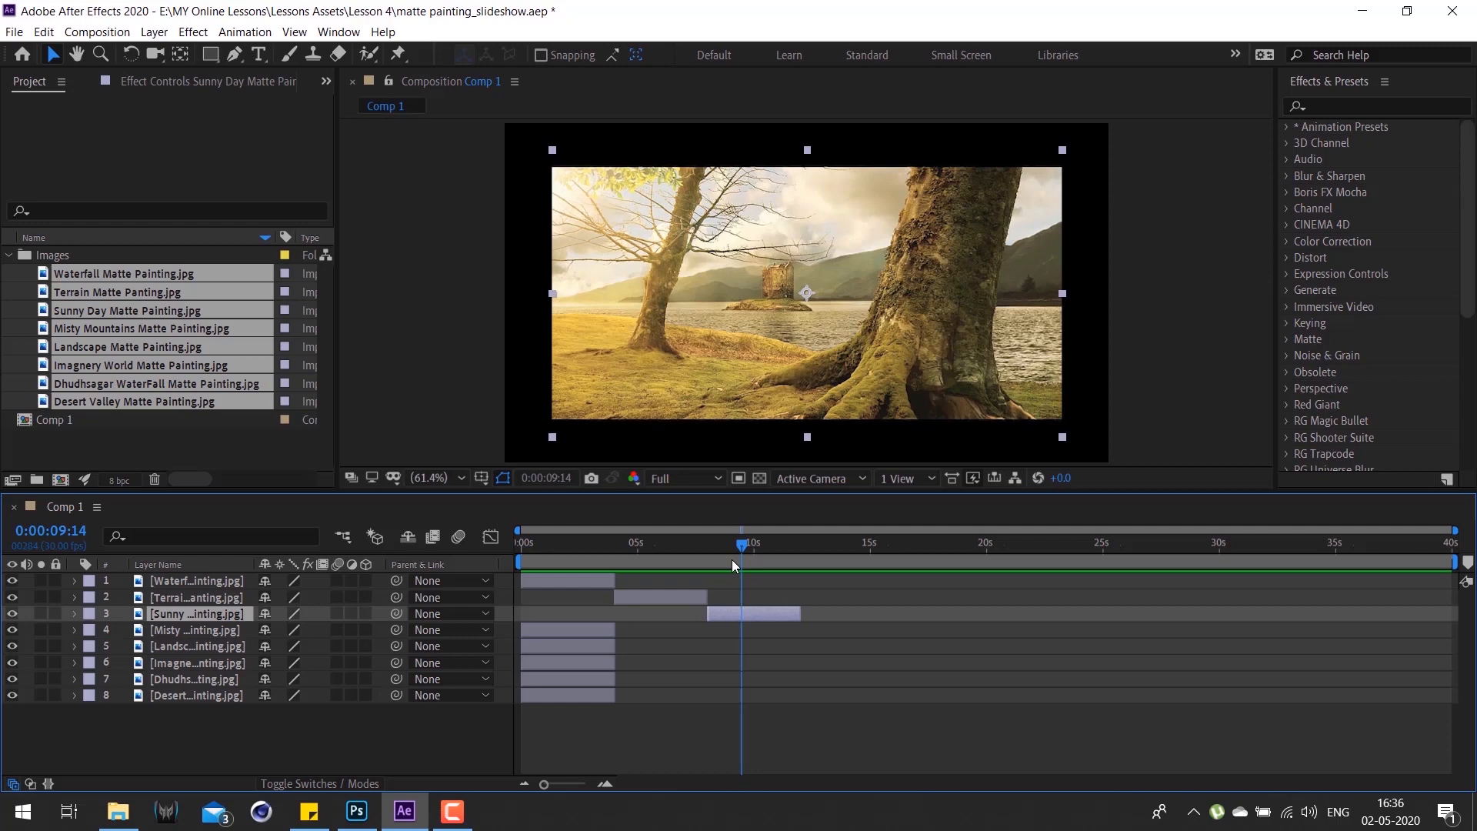
Step: Switch to the Photoshop lesson notes and underline "layers" and "Create Slideshow" with freehand brush strokes
{"action": "key", "text": "alt+Tab"}
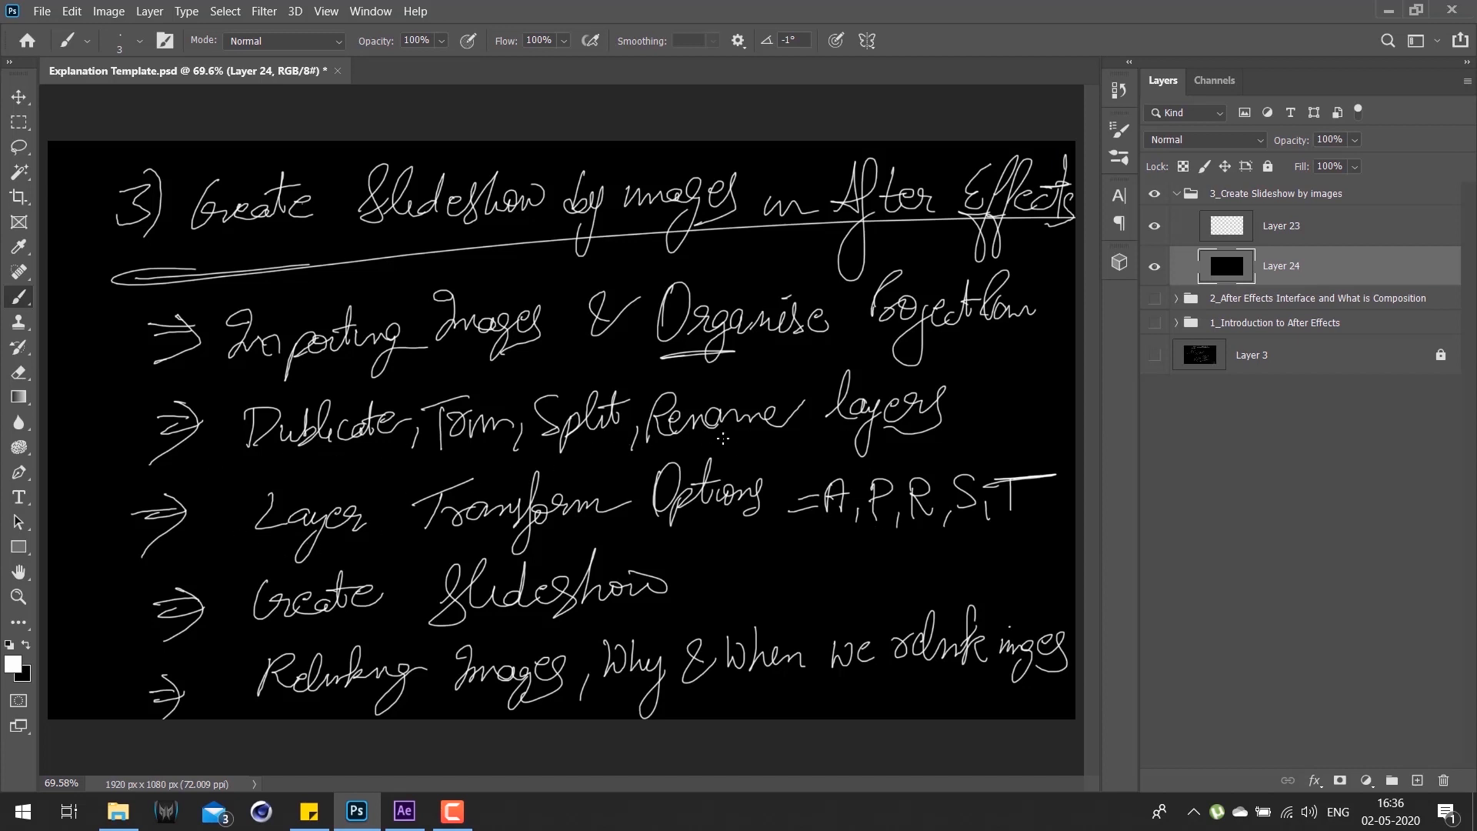
{"action": "left_click_drag", "start_coordinate": [787, 440], "coordinate": [847, 435]}
{"action": "left_click_drag", "start_coordinate": [945, 416], "coordinate": [958, 414]}
{"action": "left_click_drag", "start_coordinate": [309, 628], "coordinate": [371, 625]}
{"action": "left_click_drag", "start_coordinate": [405, 621], "coordinate": [596, 608]}
{"action": "left_click_drag", "start_coordinate": [382, 647], "coordinate": [594, 610]}
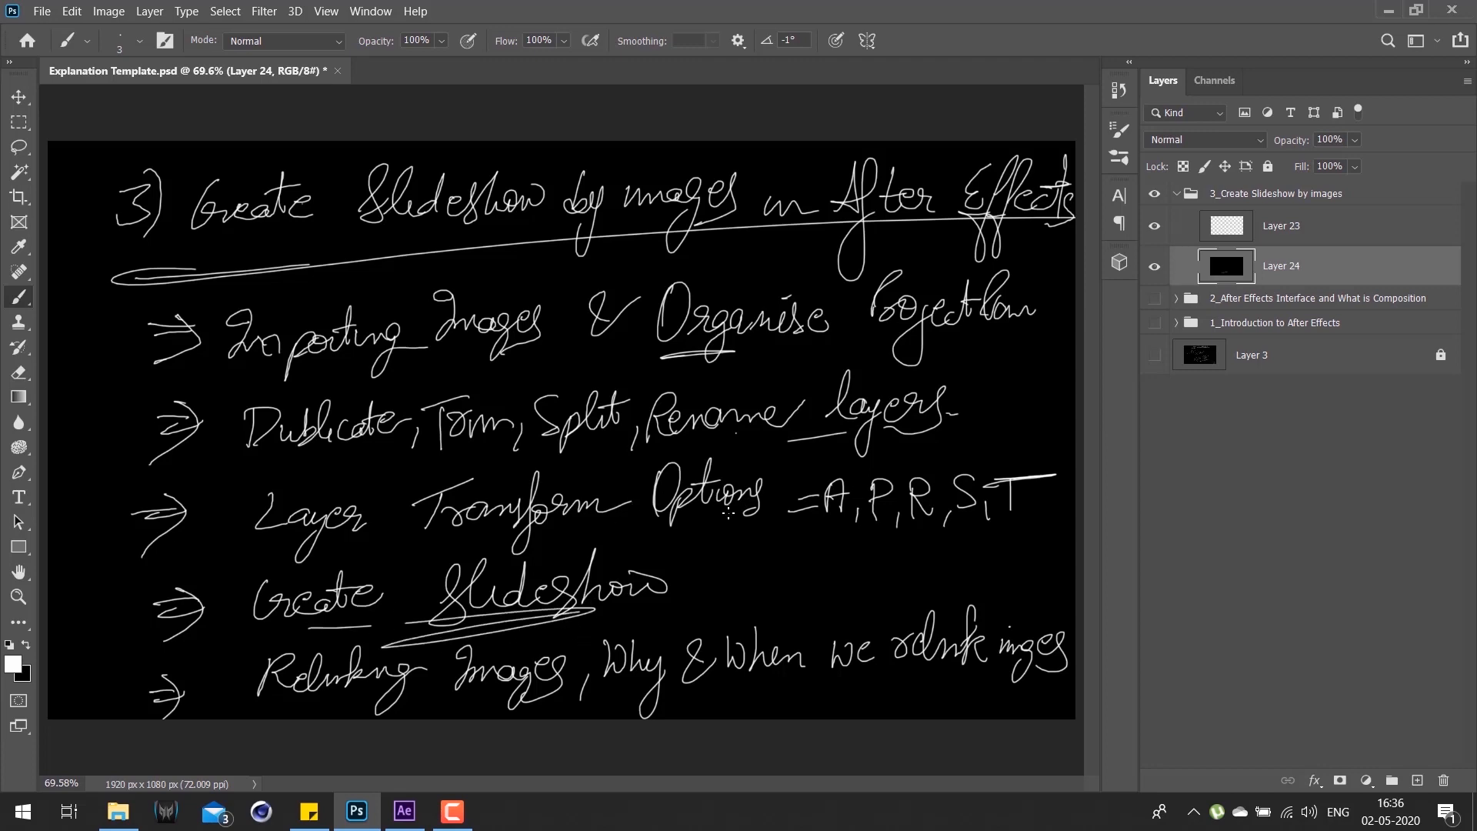
Step: Switch back to After Effects, undo the Sunny Day and Terrain layer moves, and set the current time to 0:00:05:00
{"action": "key", "text": "alt+Tab"}
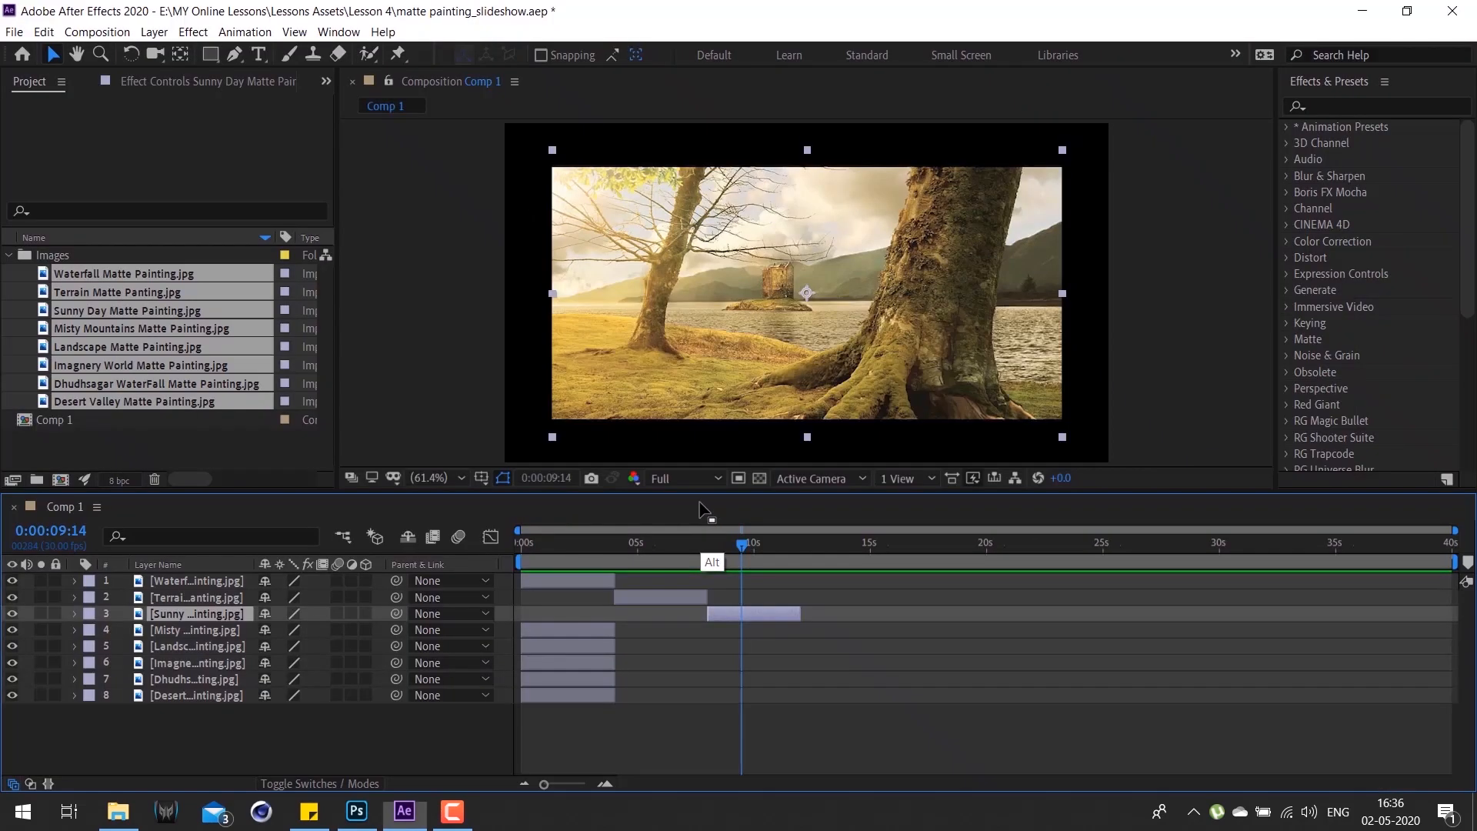
{"action": "left_click", "coordinate": [564, 540]}
{"action": "key", "text": "ctrl+z"}
{"action": "key", "text": "ctrl+z"}
{"action": "left_click", "coordinate": [625, 539]}
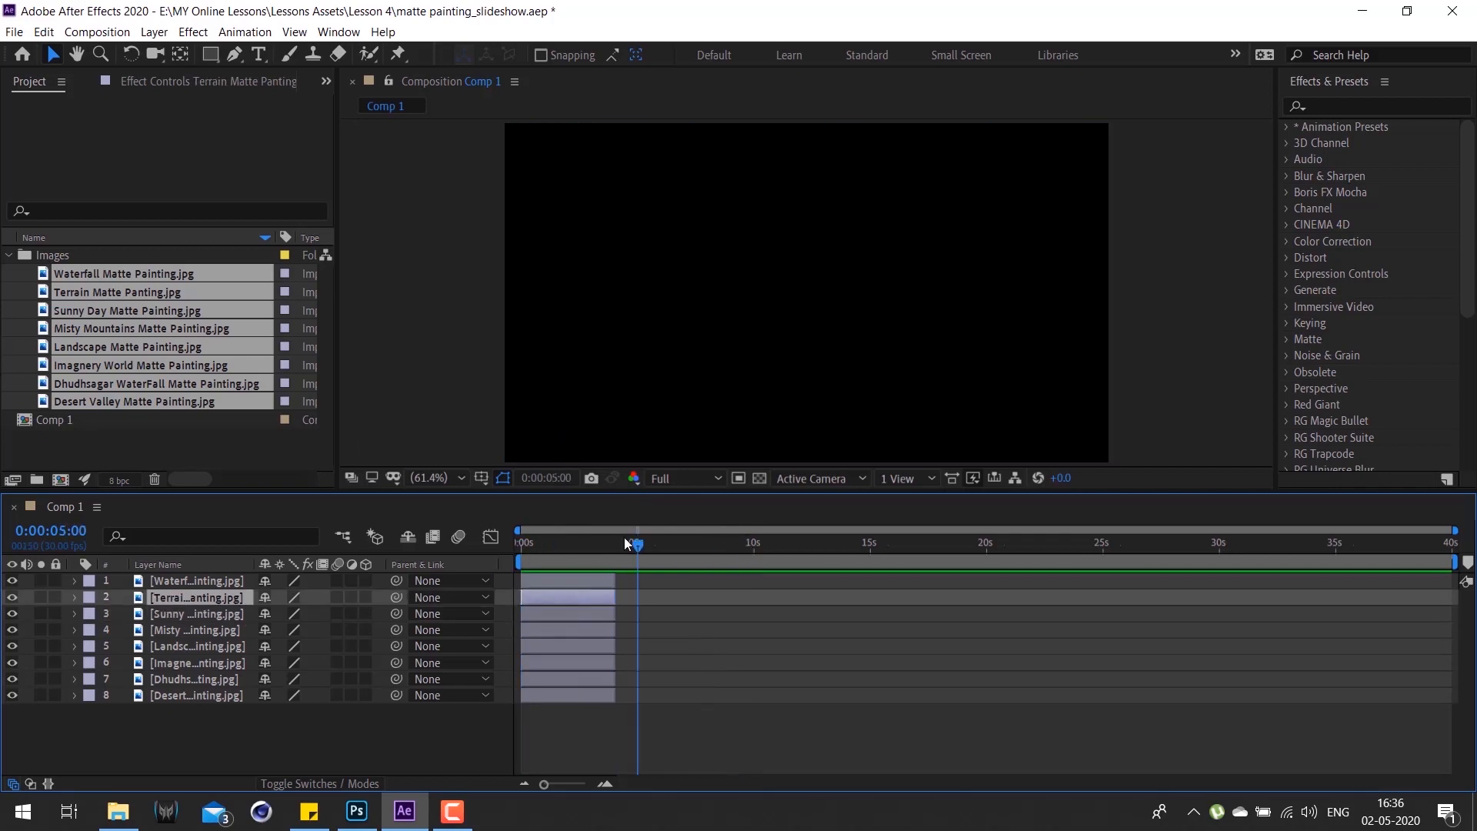
{"action": "key", "text": "space"}
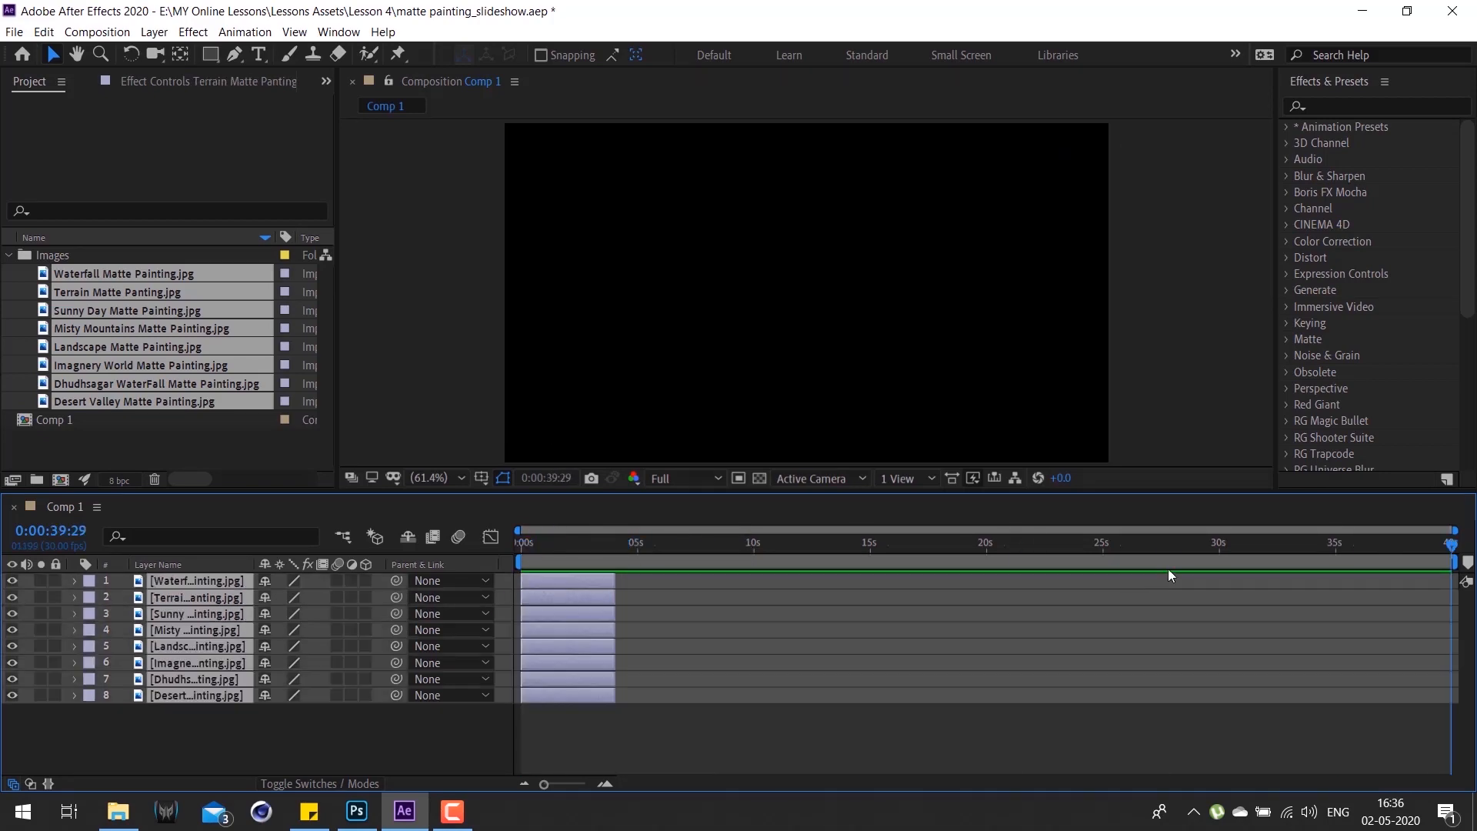
Step: Extend all eight image layers to the end of the composition, and trim their ends back to 0:00:04:00
{"action": "left_click_drag", "start_coordinate": [619, 579], "coordinate": [1452, 579]}
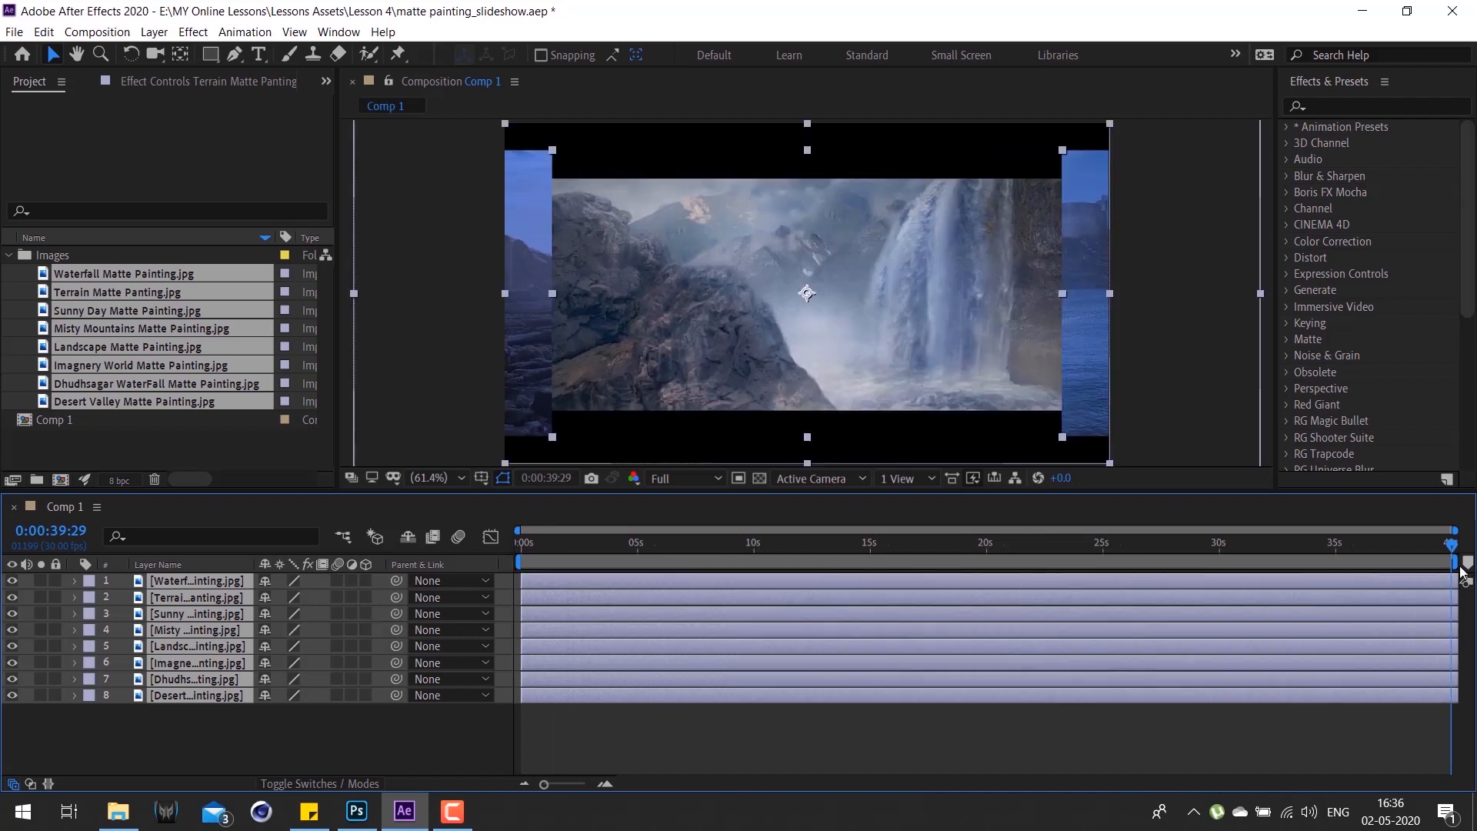
{"action": "key", "text": "space"}
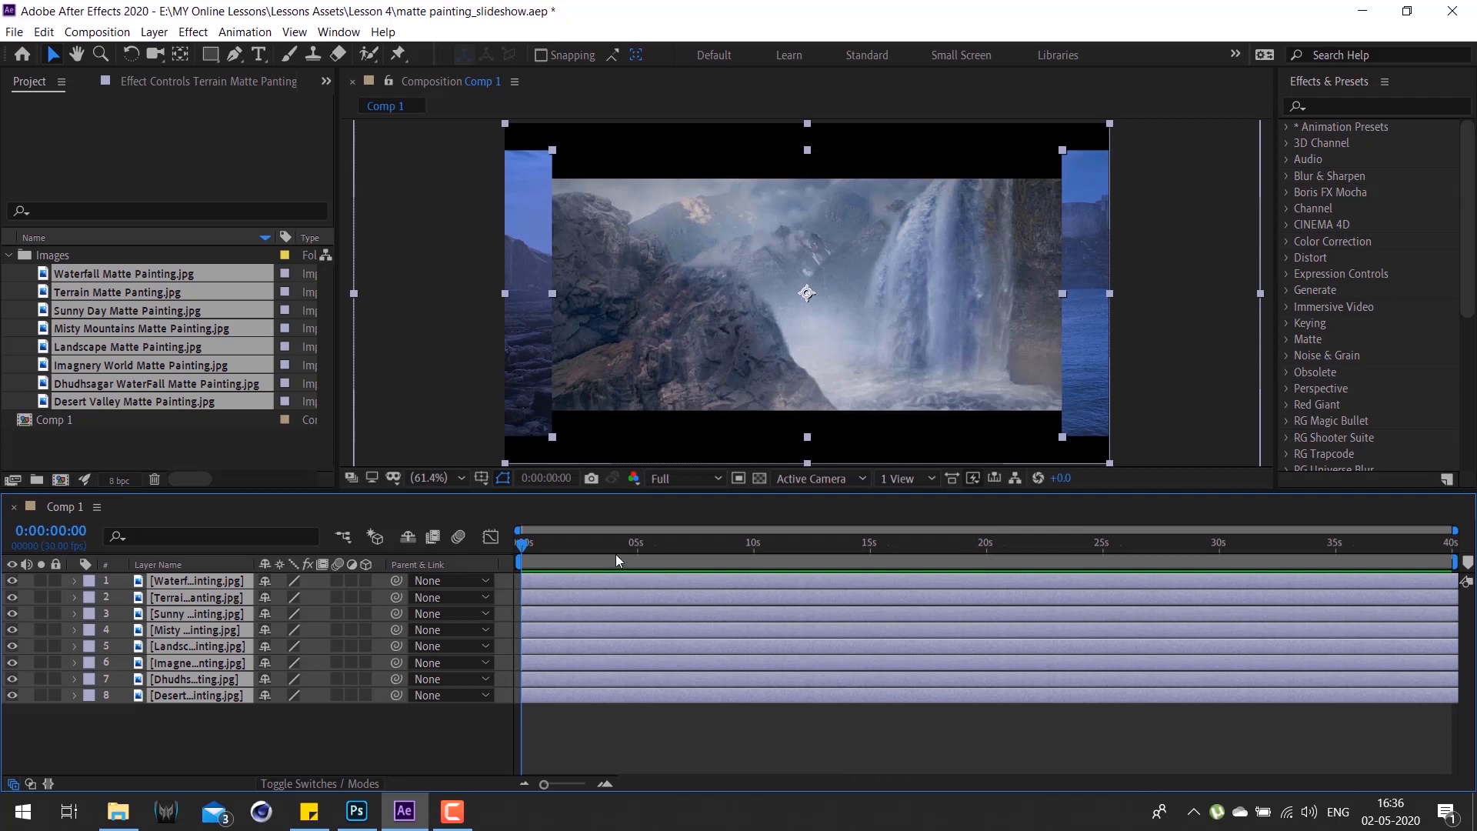
{"action": "left_click", "coordinate": [605, 530]}
{"action": "key", "text": "space"}
{"action": "key", "text": "Page_Up"}
{"action": "key", "text": "alt+]"}
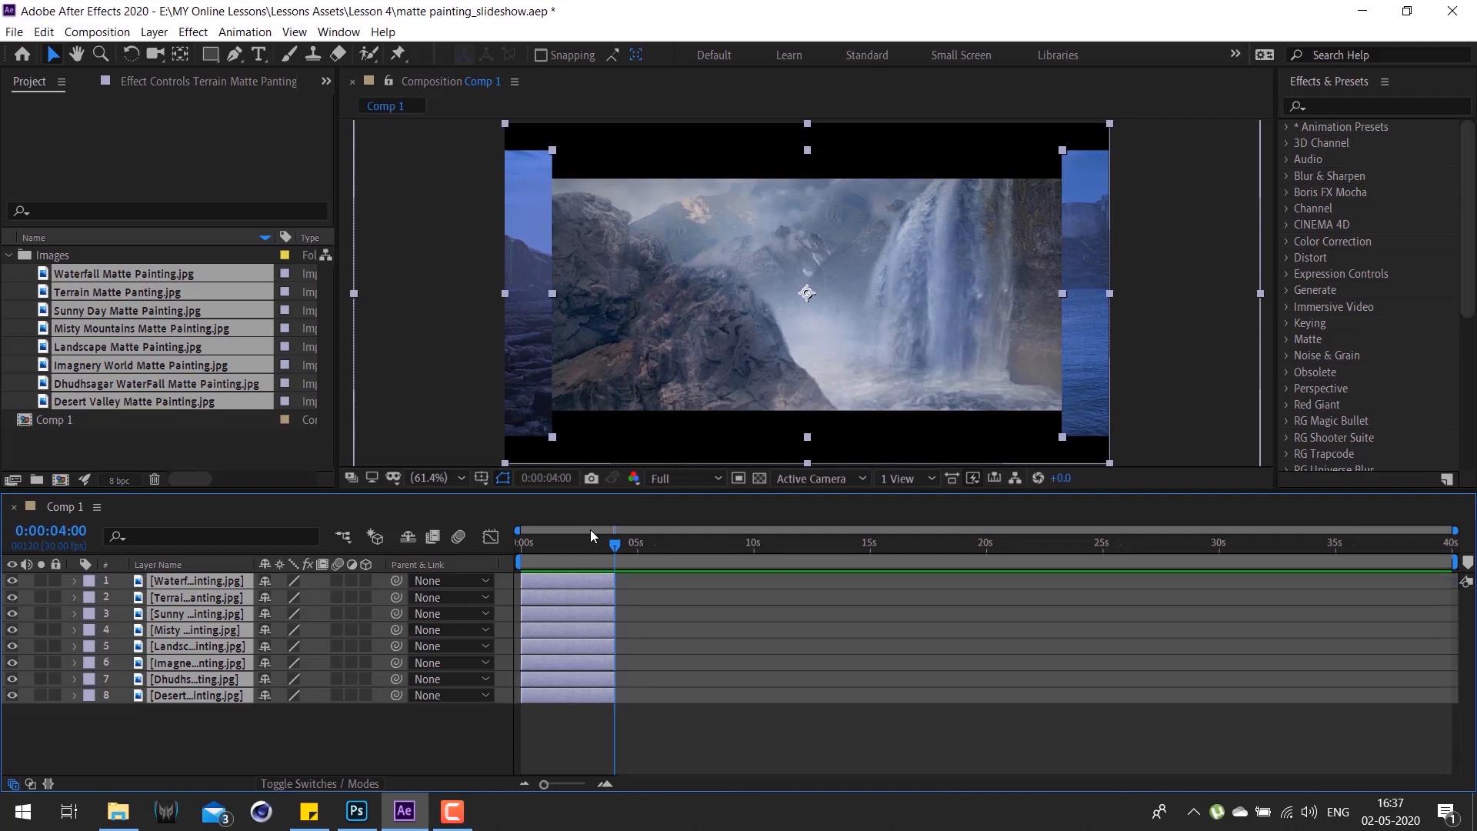
Step: Select all eight layers in order from Waterfall to Desert Valley and open the Sequence Layers settings
{"action": "left_click", "coordinate": [242, 728]}
{"action": "left_click", "coordinate": [200, 580]}
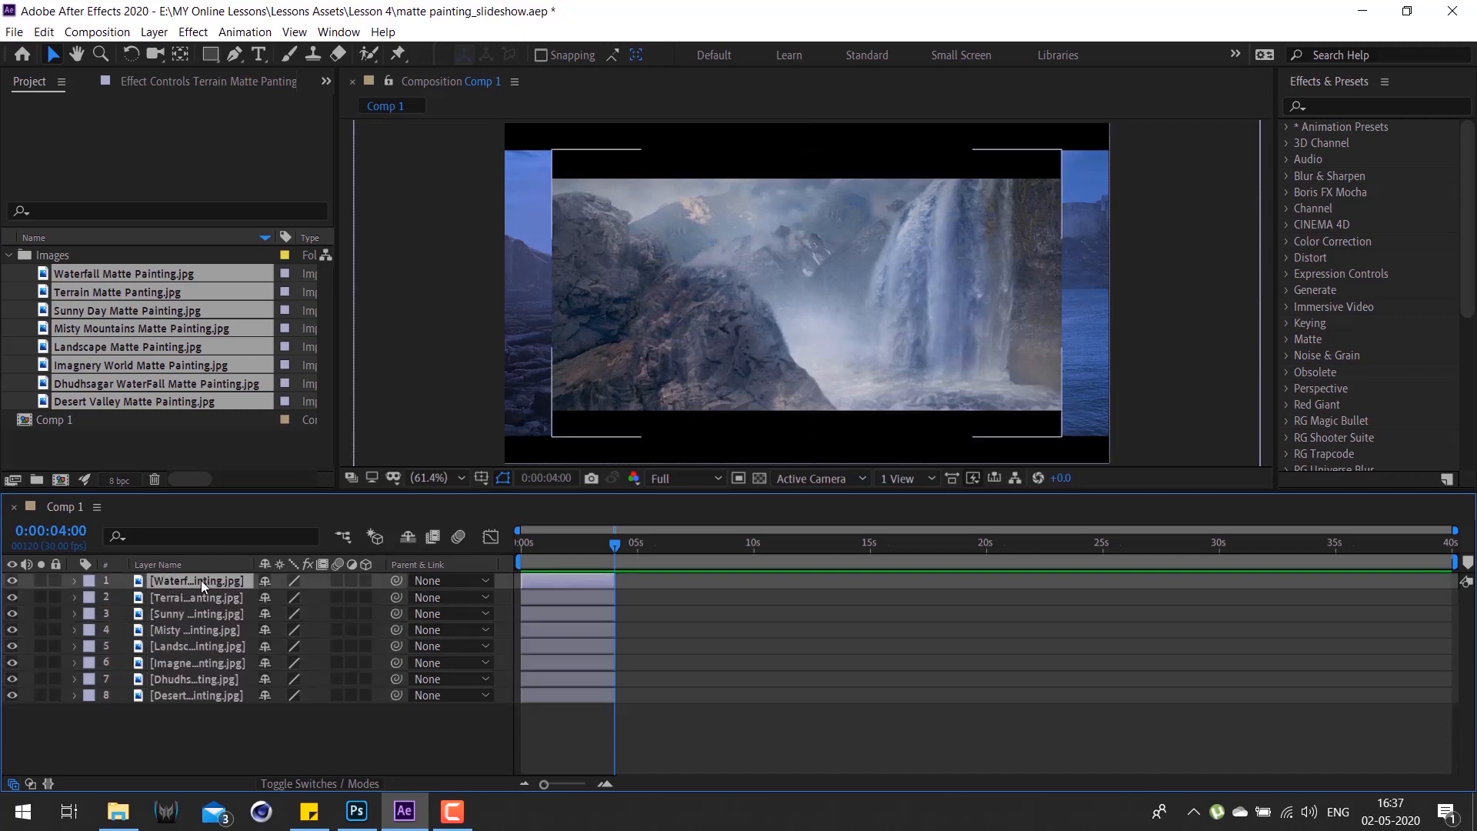
{"action": "left_click", "coordinate": [215, 695], "text": "shift"}
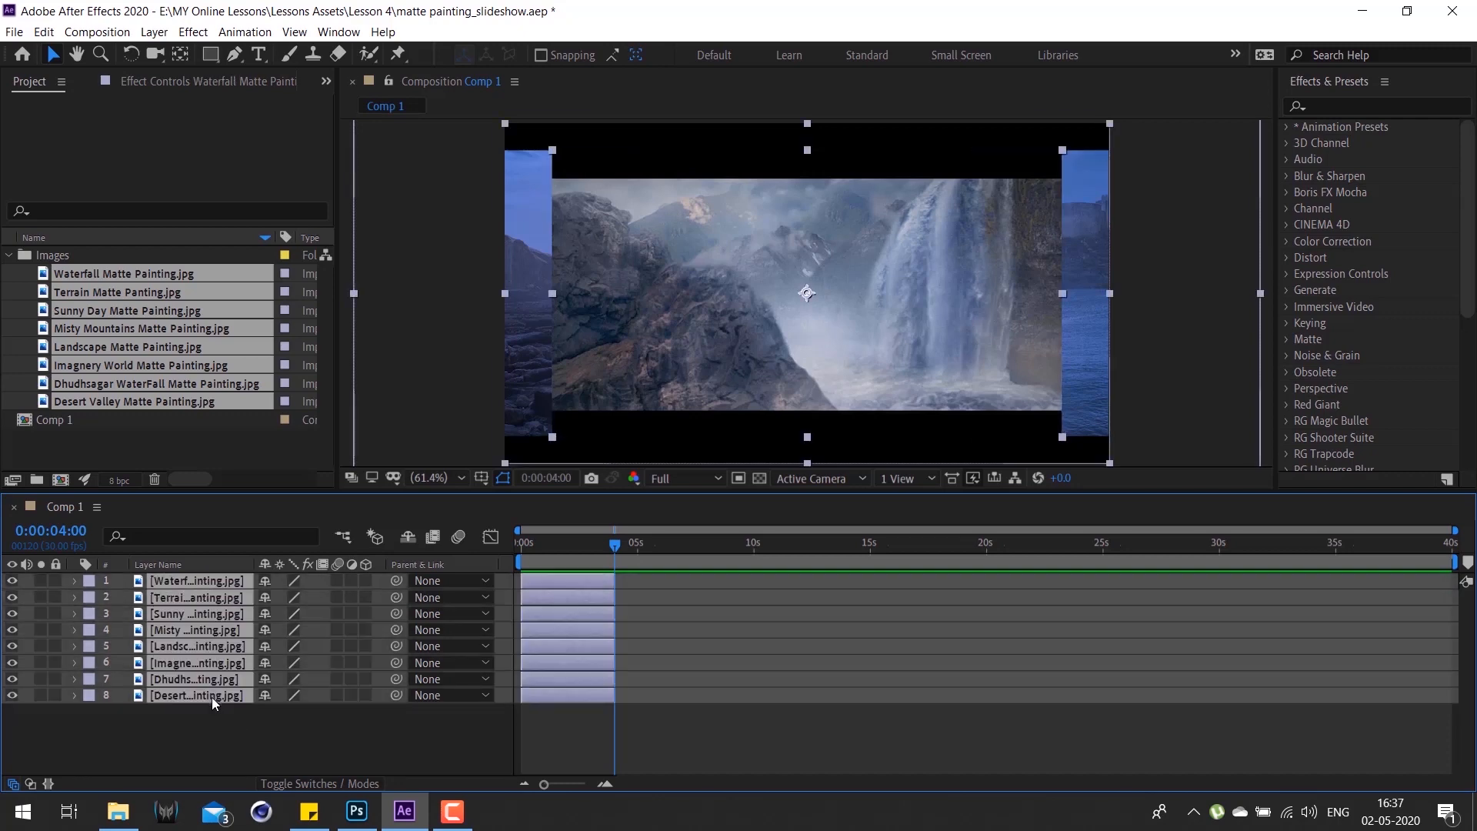
{"action": "right_click", "coordinate": [567, 594]}
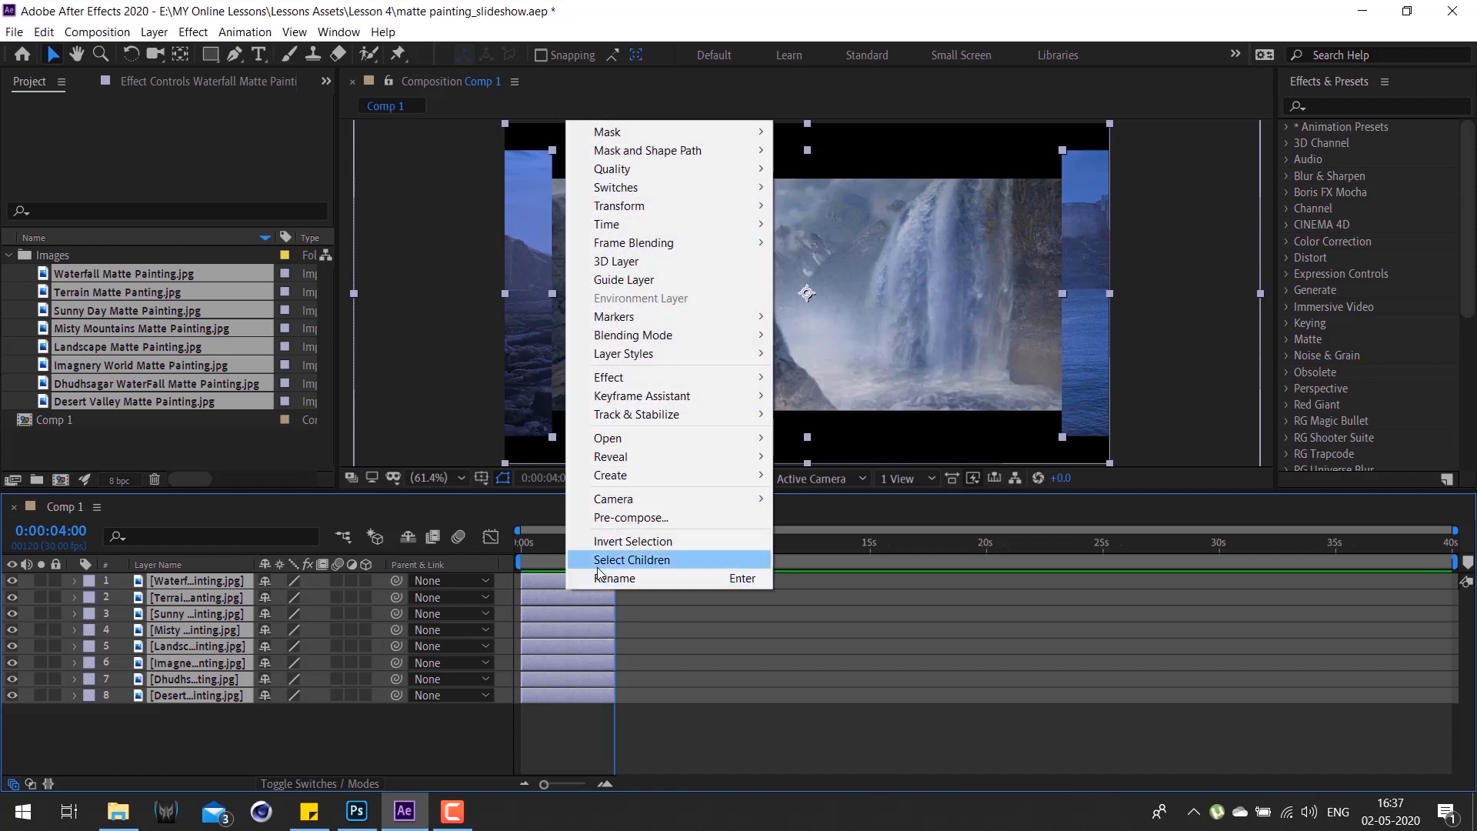
{"action": "mouse_move", "coordinate": [708, 393]}
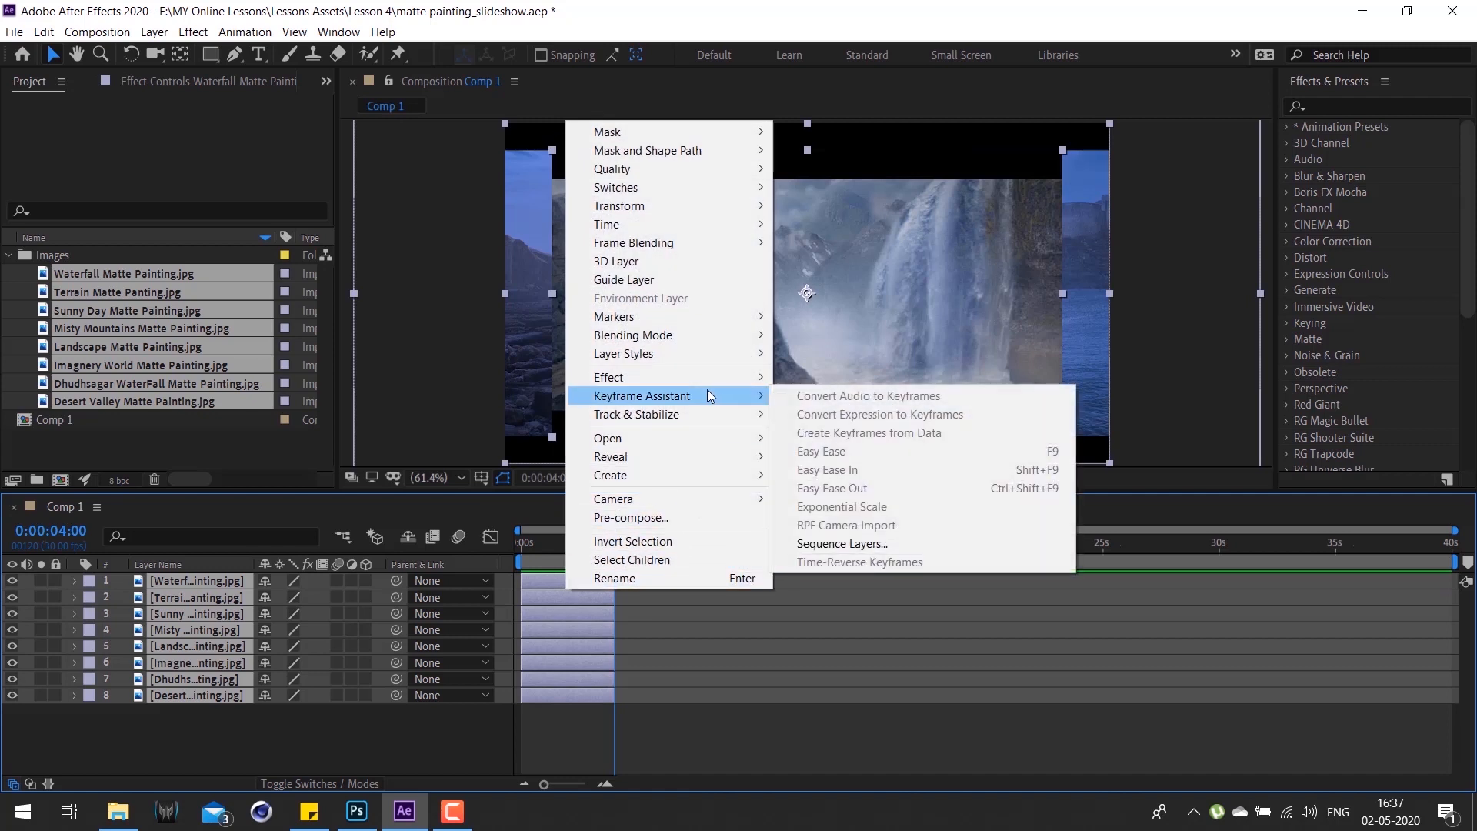
{"action": "left_click", "coordinate": [888, 544]}
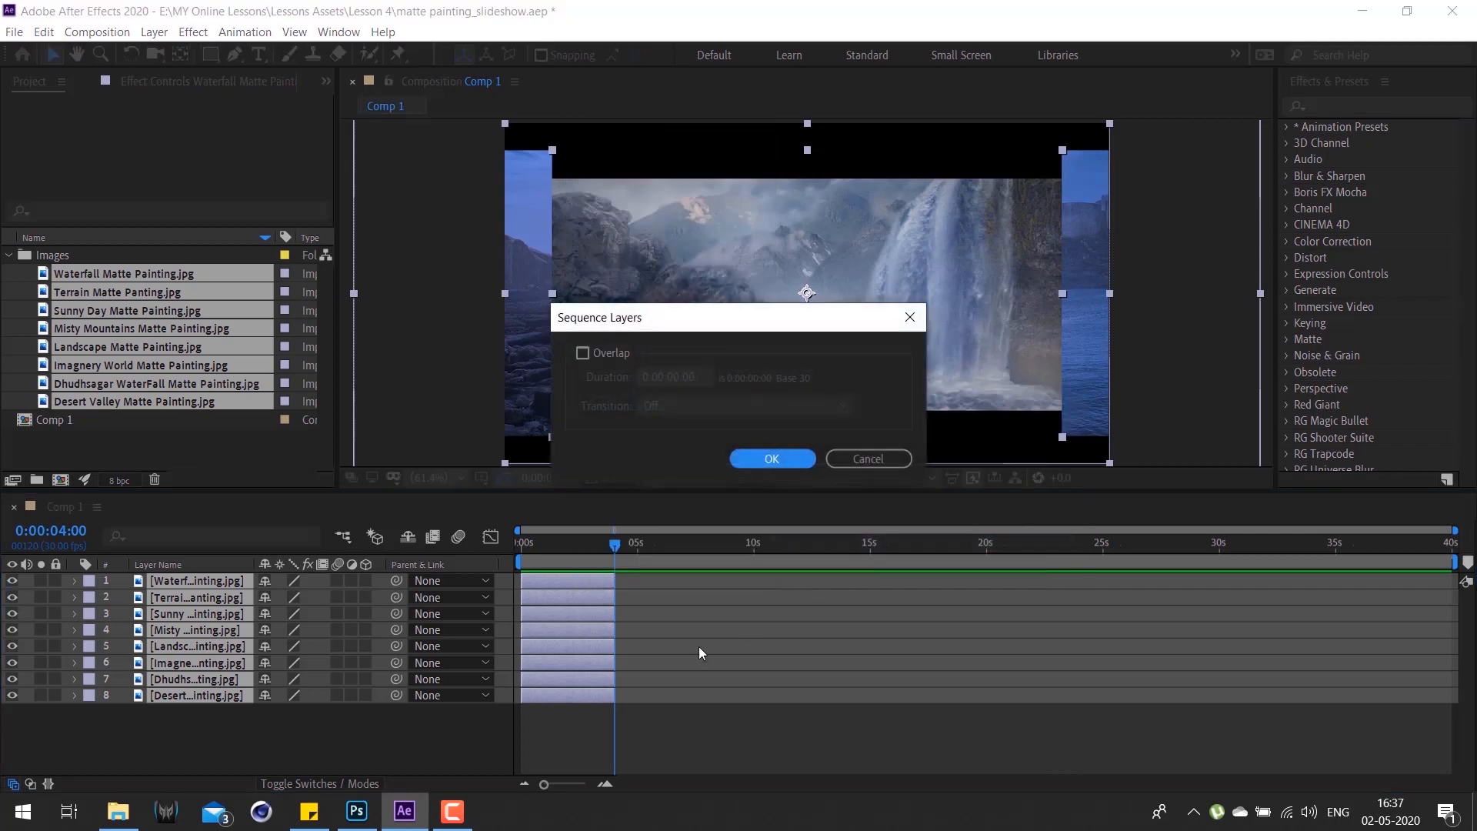
Step: Sequence the layers with a 0:00:00:15 overlap and the Cross Dissolve Front and Back Layers transition
{"action": "left_click", "coordinate": [459, 817]}
{"action": "left_click", "coordinate": [458, 814]}
{"action": "left_click", "coordinate": [585, 354]}
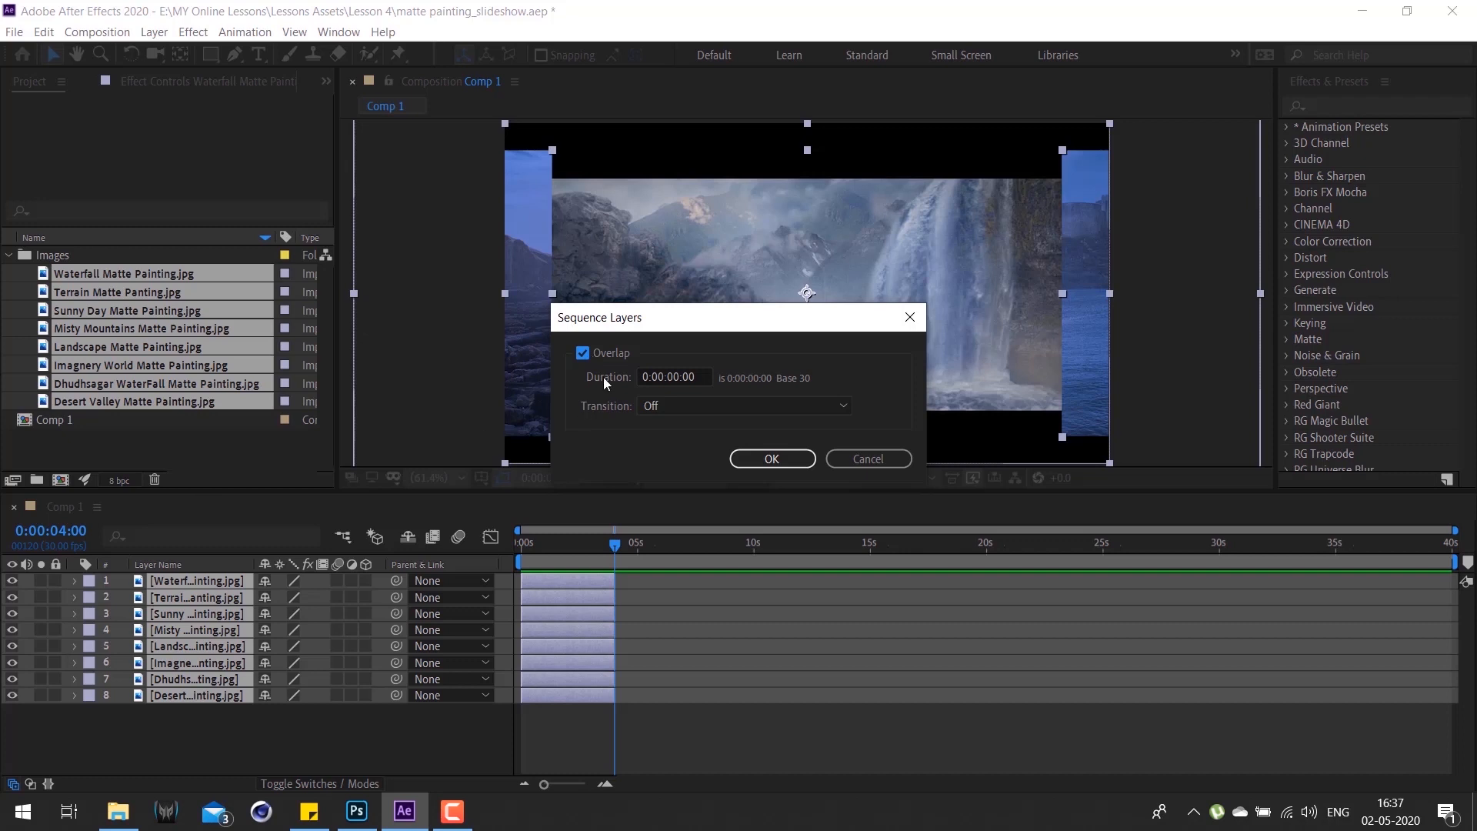
{"action": "double_click", "coordinate": [699, 377]}
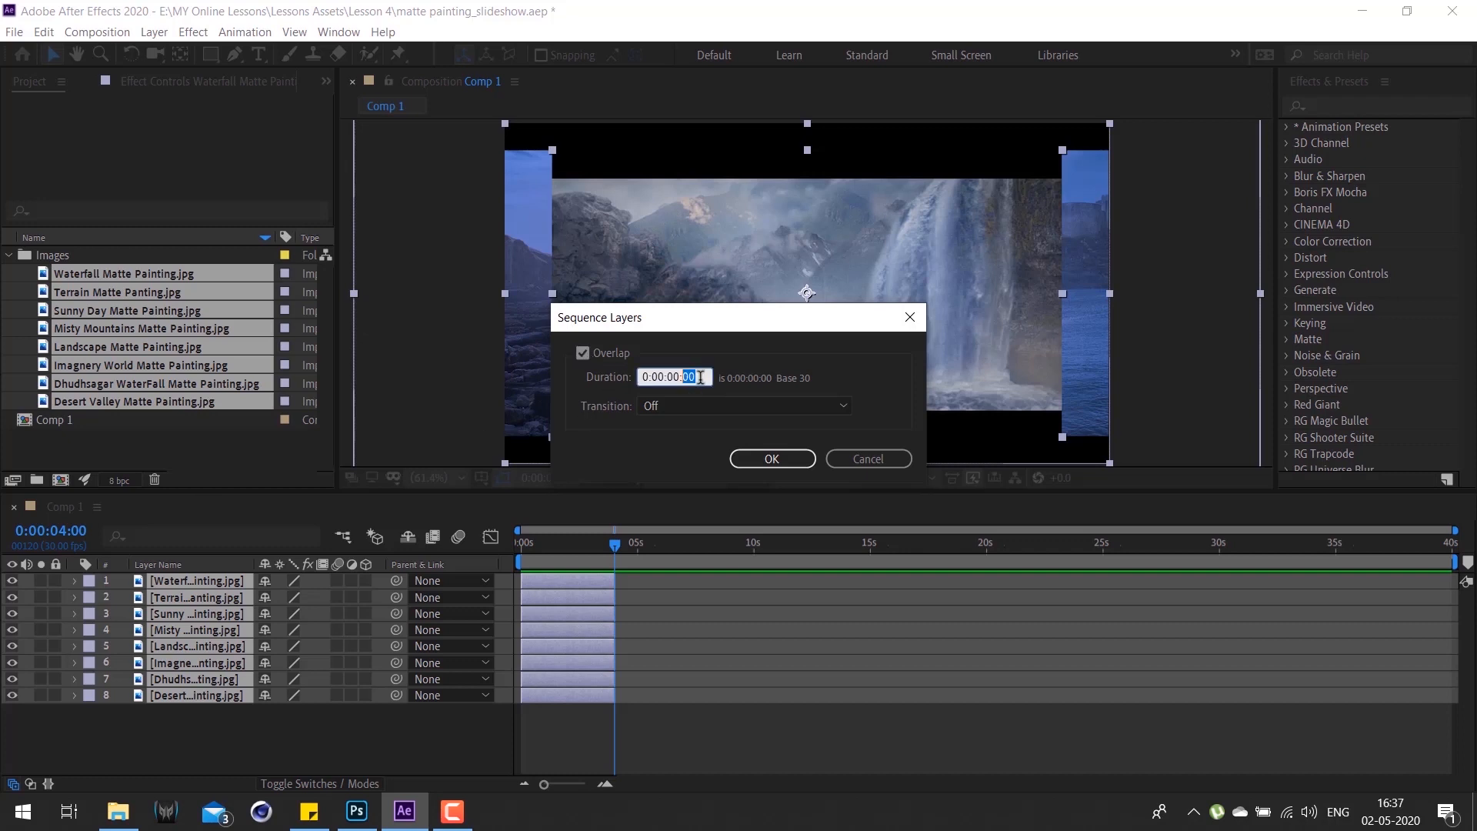
{"action": "type", "text": "15"}
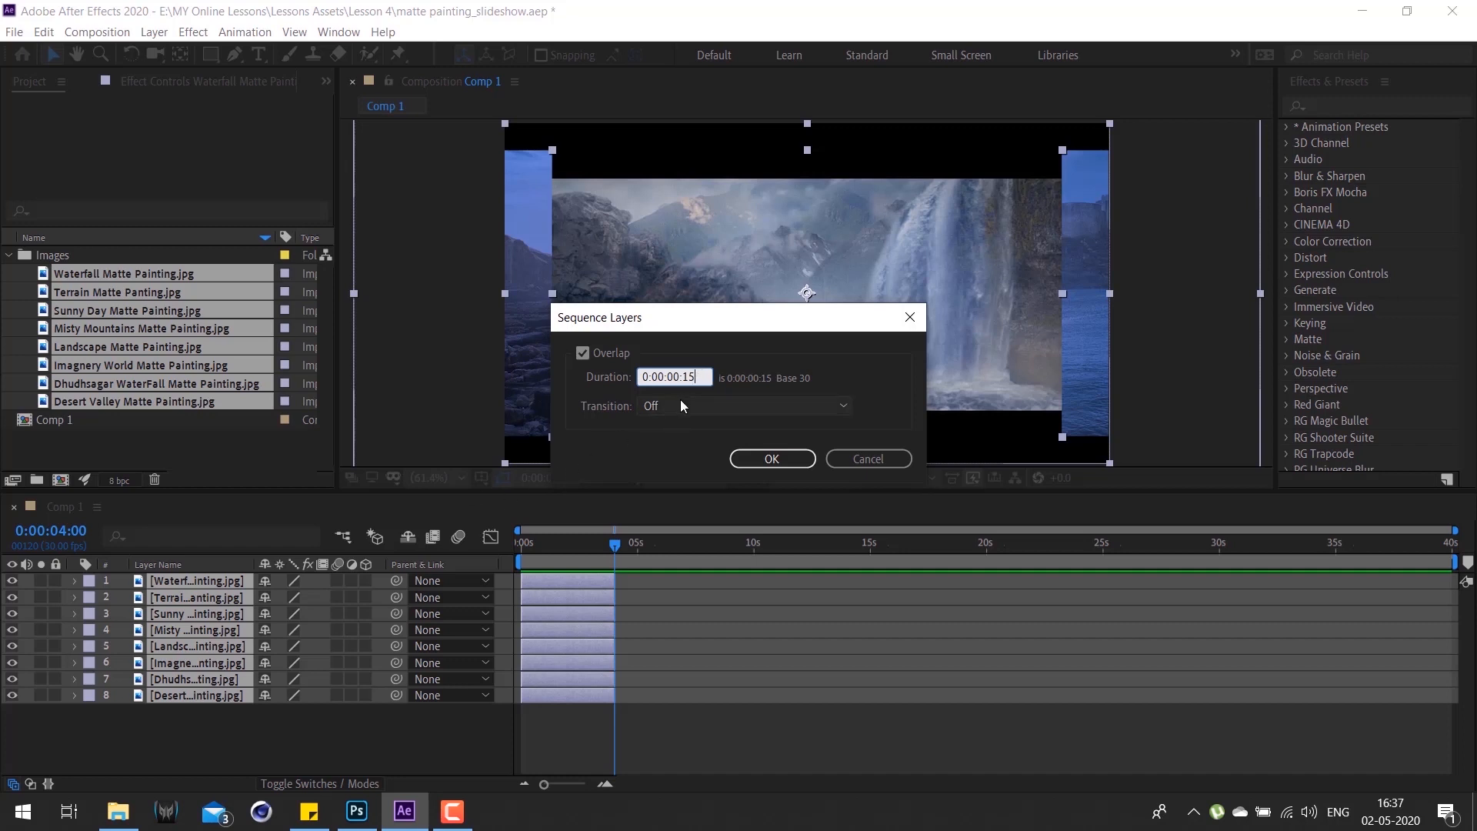
{"action": "left_click", "coordinate": [680, 399]}
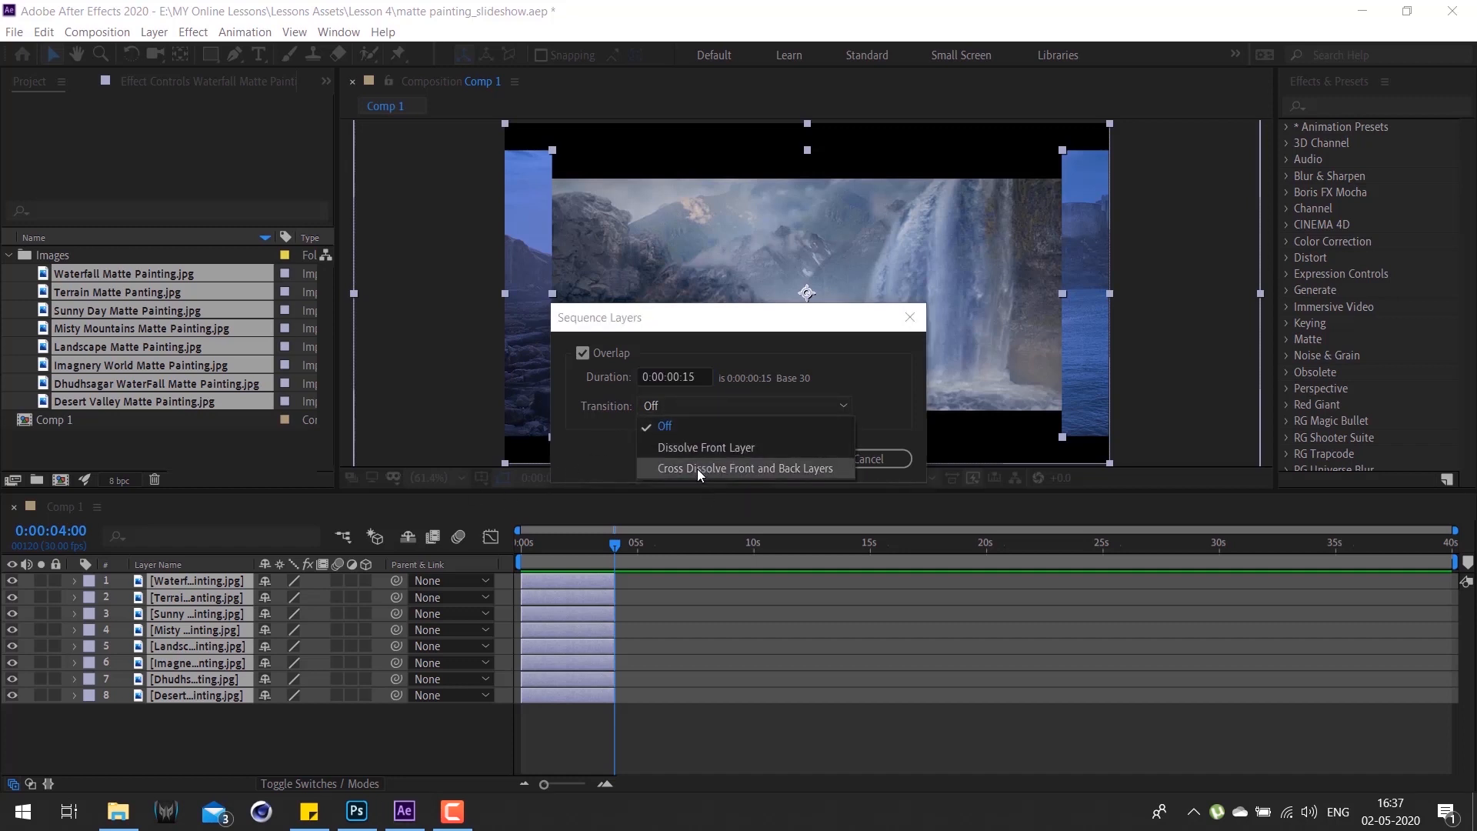
{"action": "left_click", "coordinate": [694, 468]}
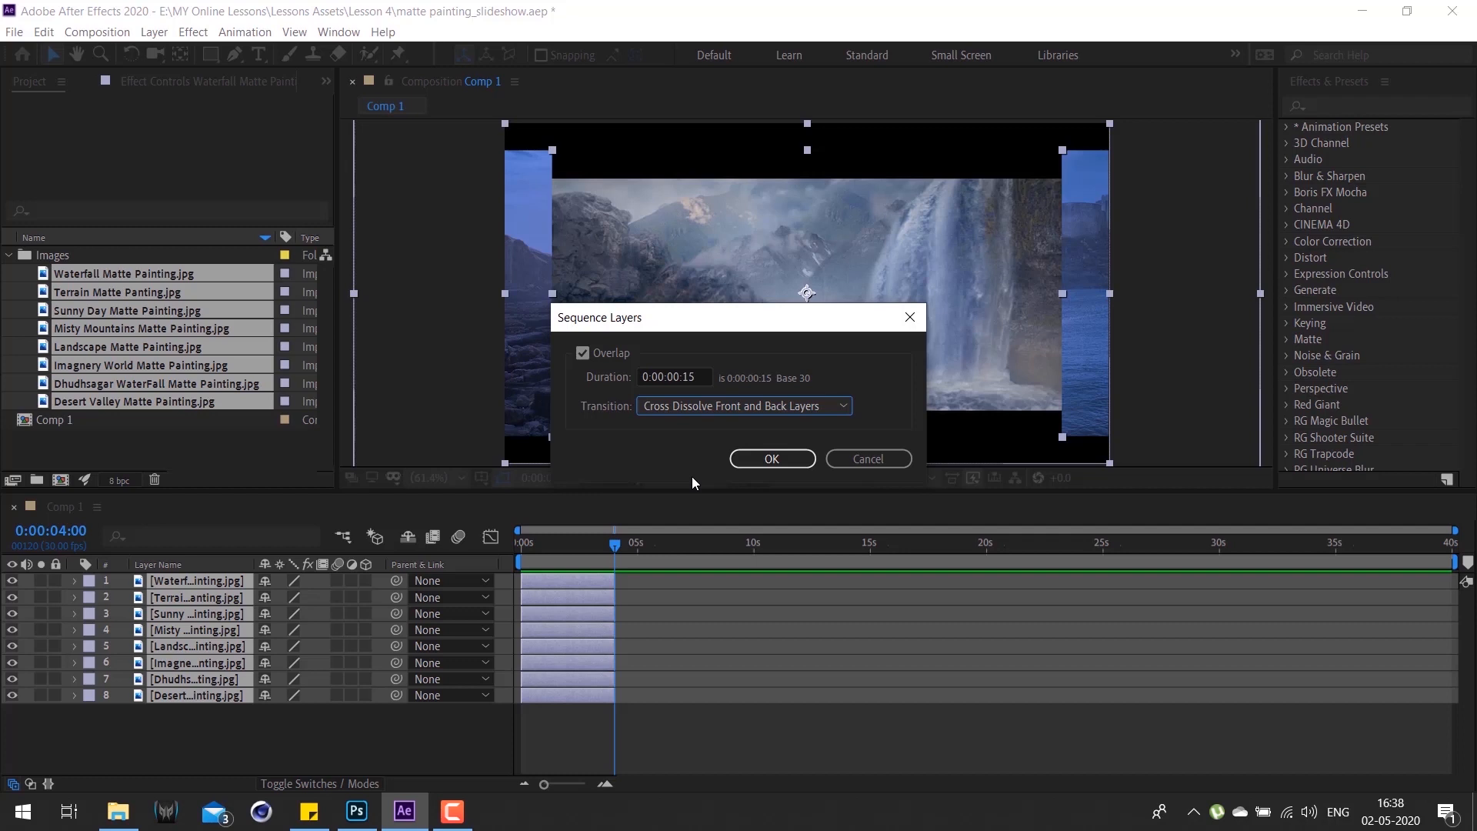
{"action": "left_click", "coordinate": [584, 353]}
{"action": "left_click", "coordinate": [582, 354]}
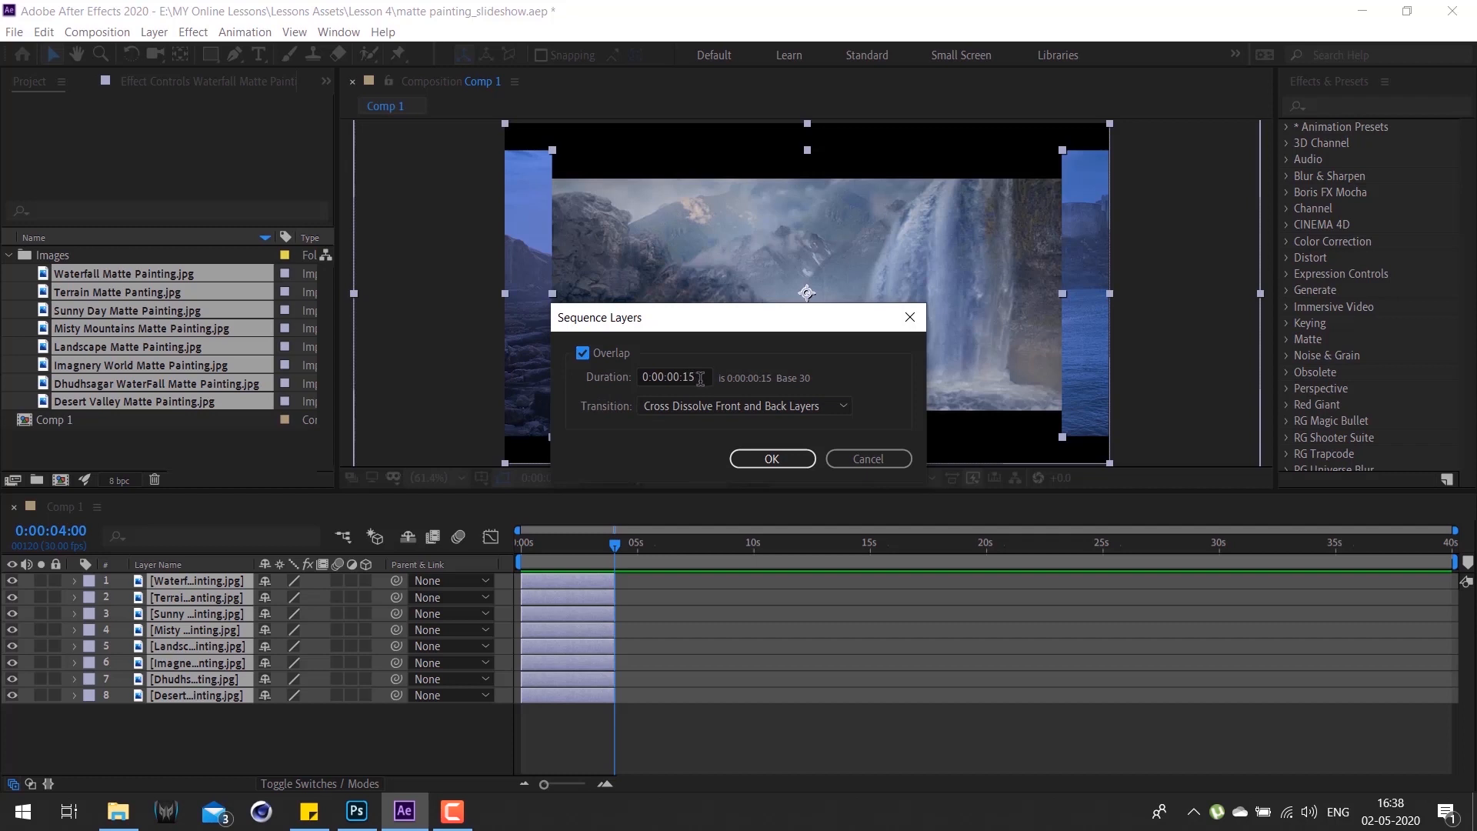
{"action": "left_click", "coordinate": [771, 459]}
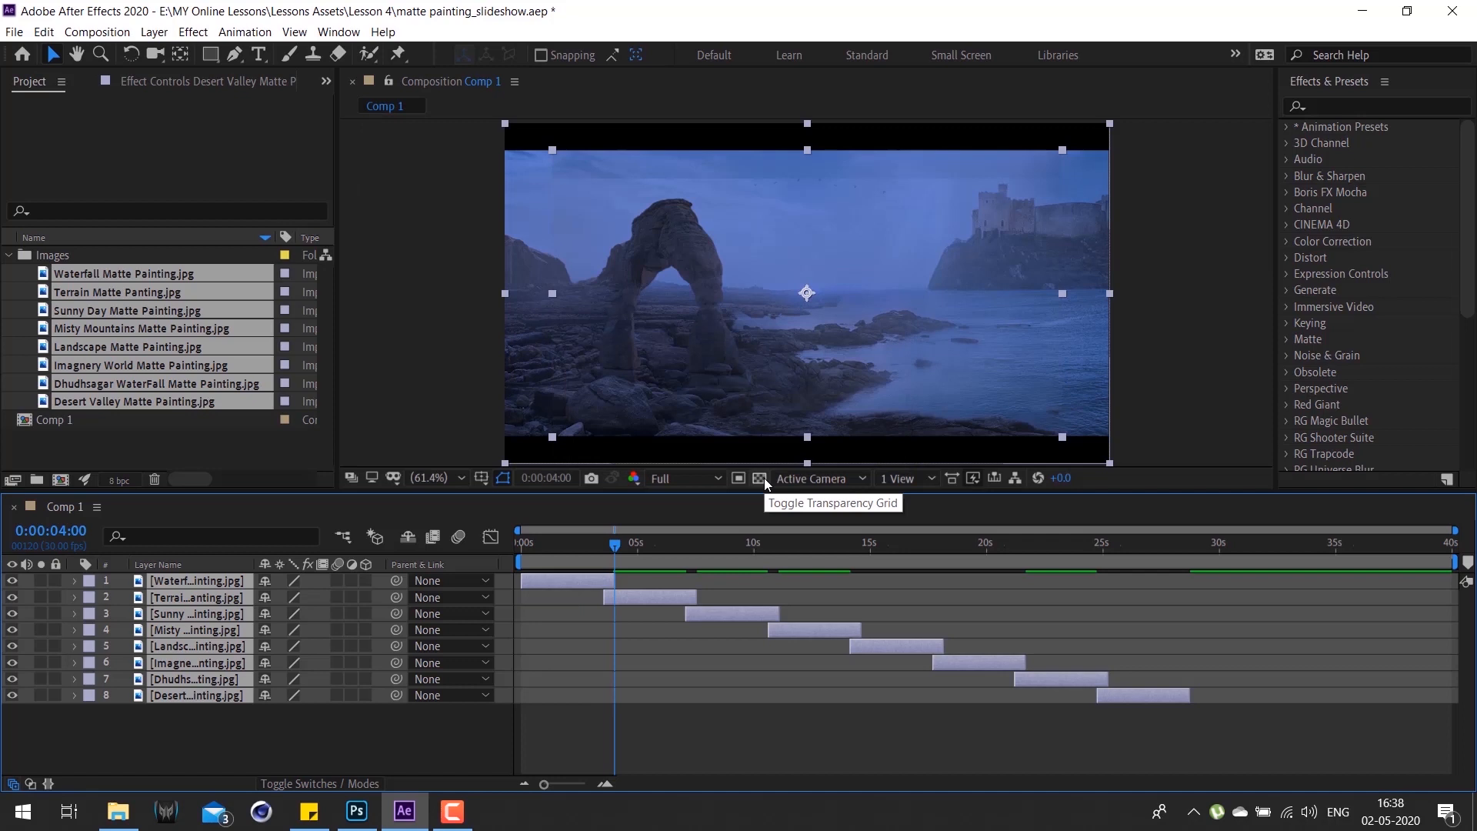
Step: Switch the time display from timecode to frames and move the current time to the Terrain layer's start
{"action": "left_click", "coordinate": [635, 588]}
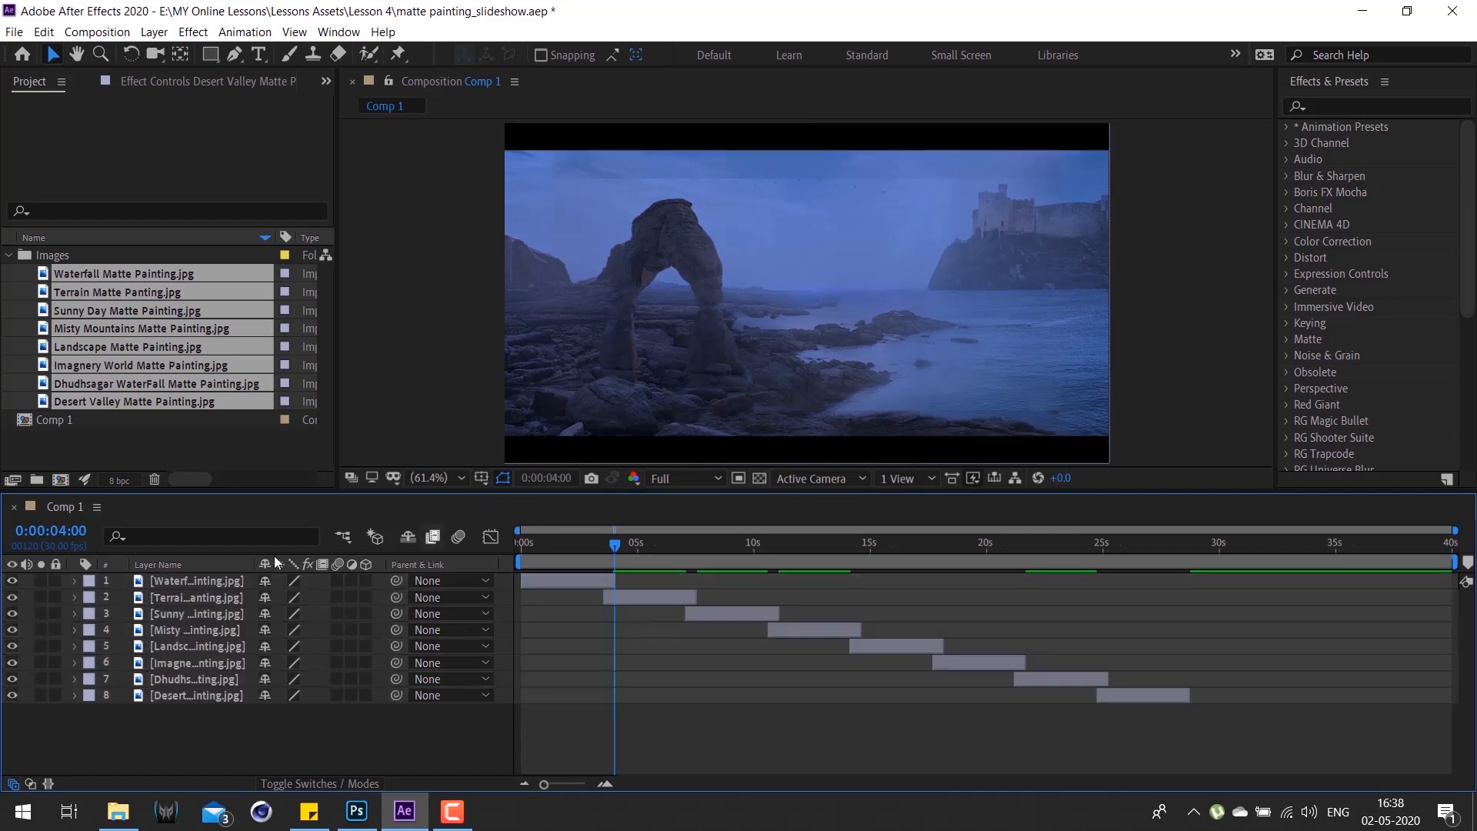
{"action": "left_click", "coordinate": [75, 533], "text": "ctrl"}
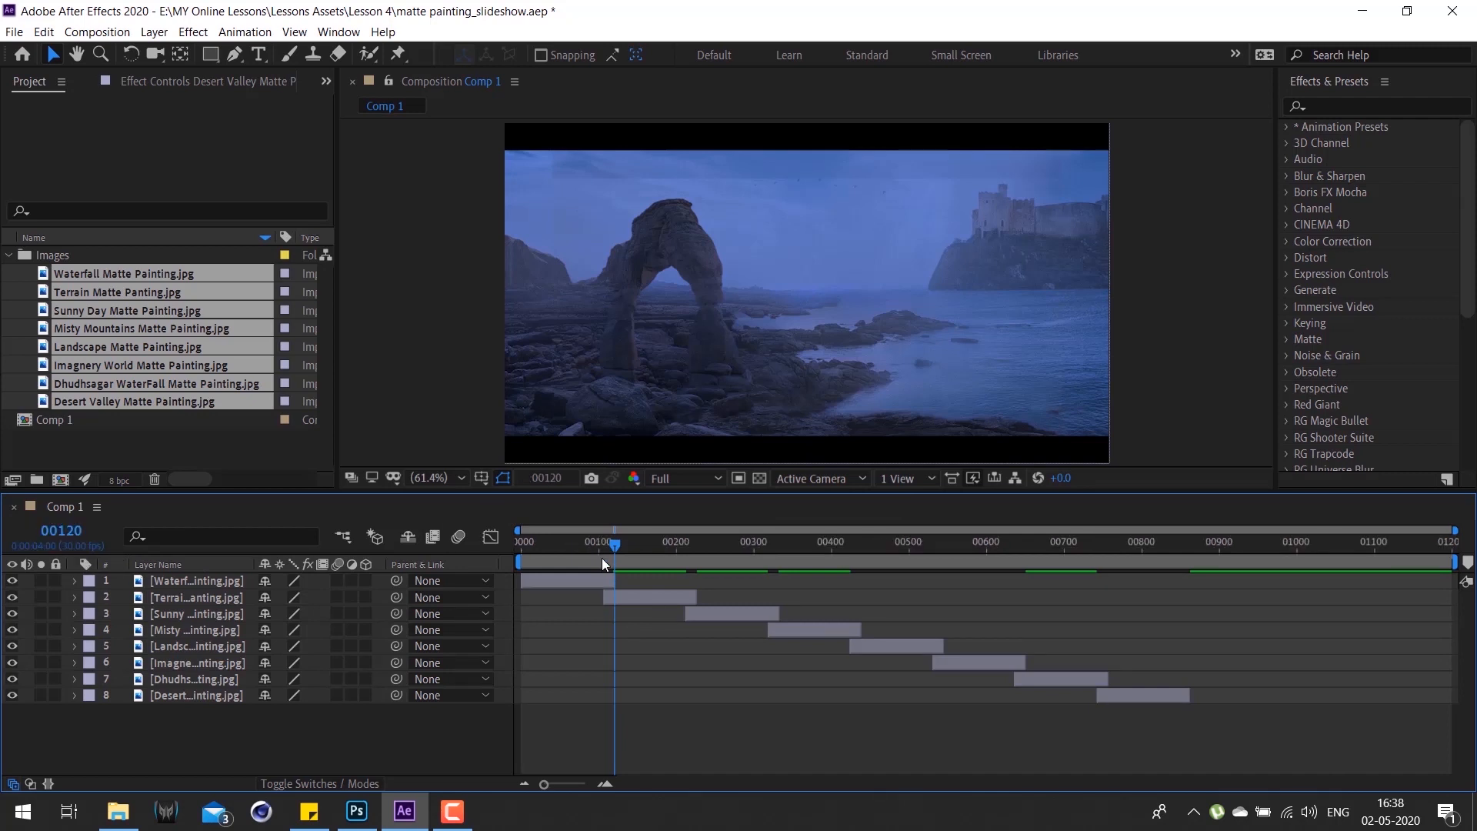
{"action": "left_click", "coordinate": [630, 600]}
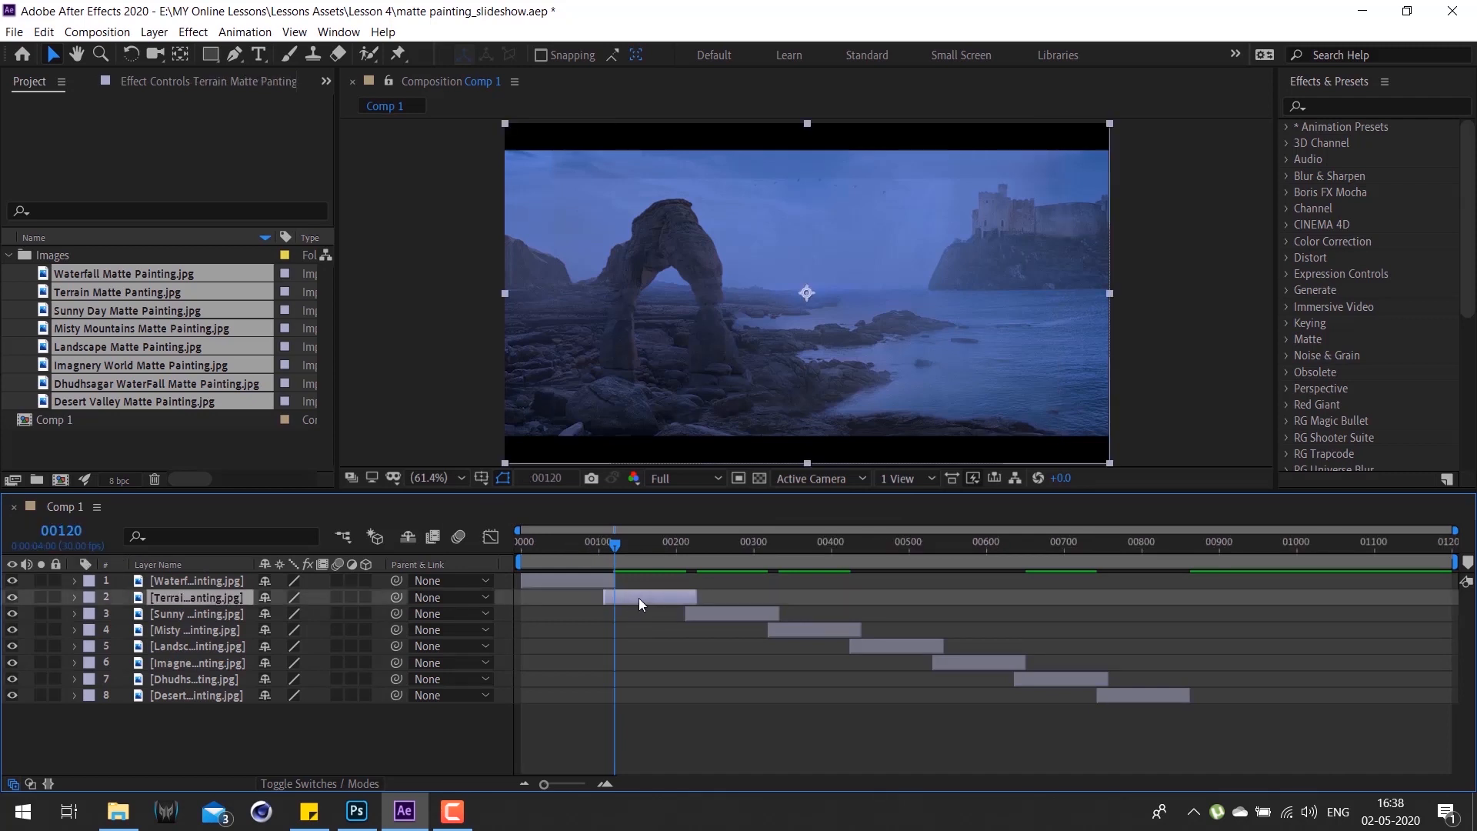
{"action": "key", "text": "i"}
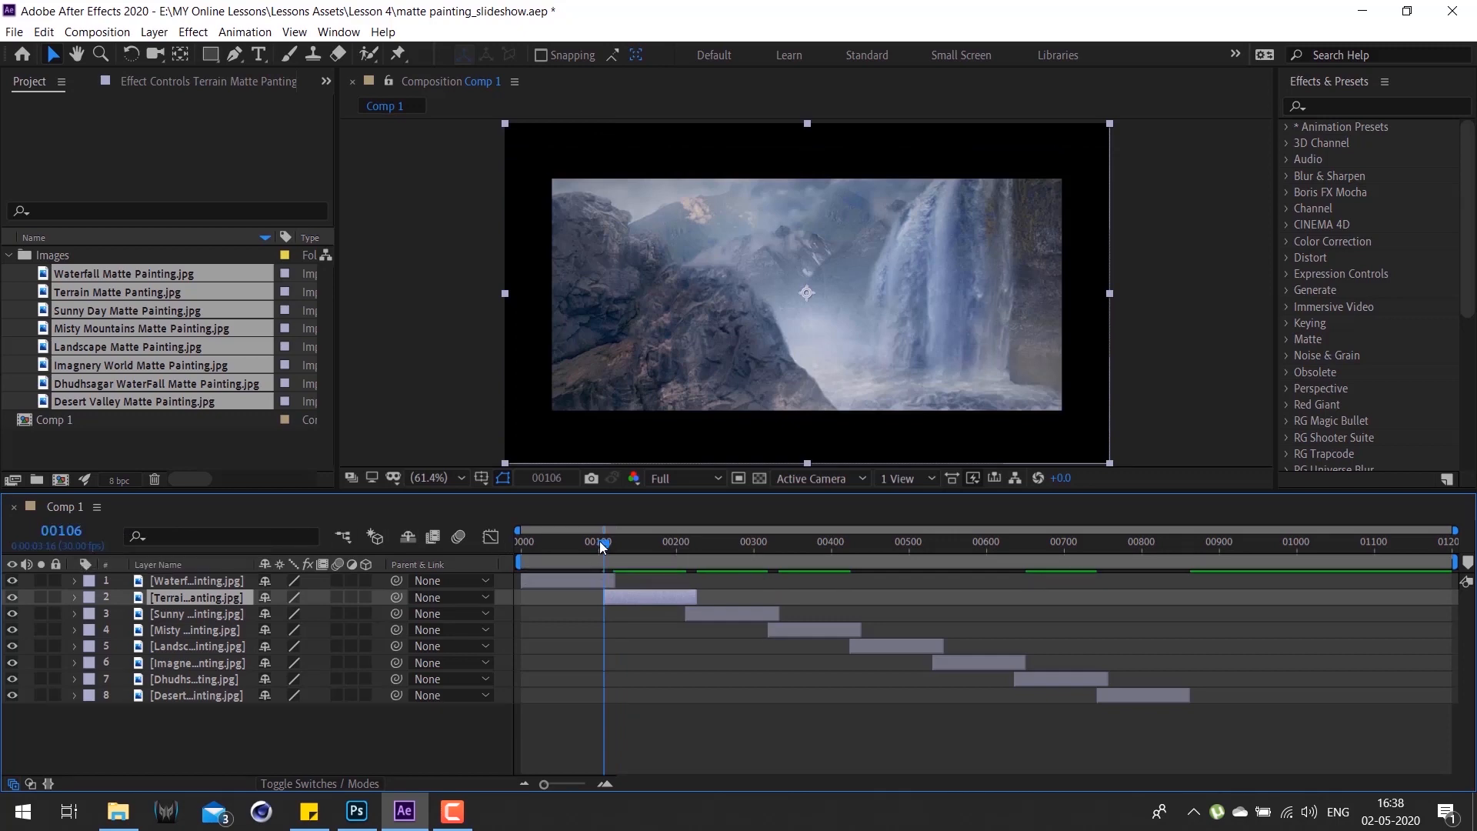
Step: Play and scrub through the sequenced slideshow to examine the cross dissolves between the images
{"action": "key", "text": "space"}
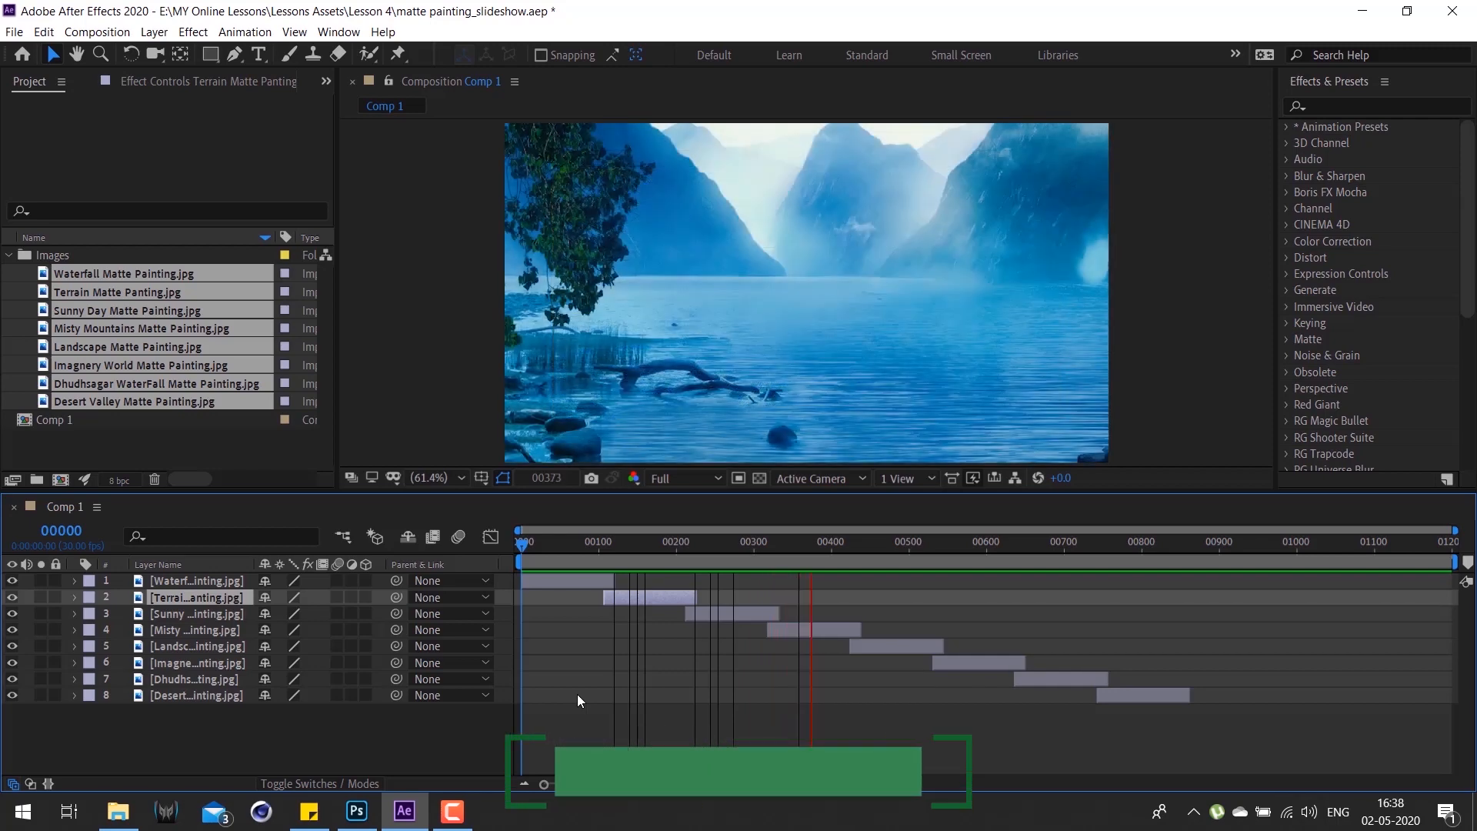
{"action": "key", "text": "space"}
{"action": "left_click_drag", "start_coordinate": [766, 549], "coordinate": [773, 542]}
{"action": "left_click_drag", "start_coordinate": [778, 543], "coordinate": [952, 554]}
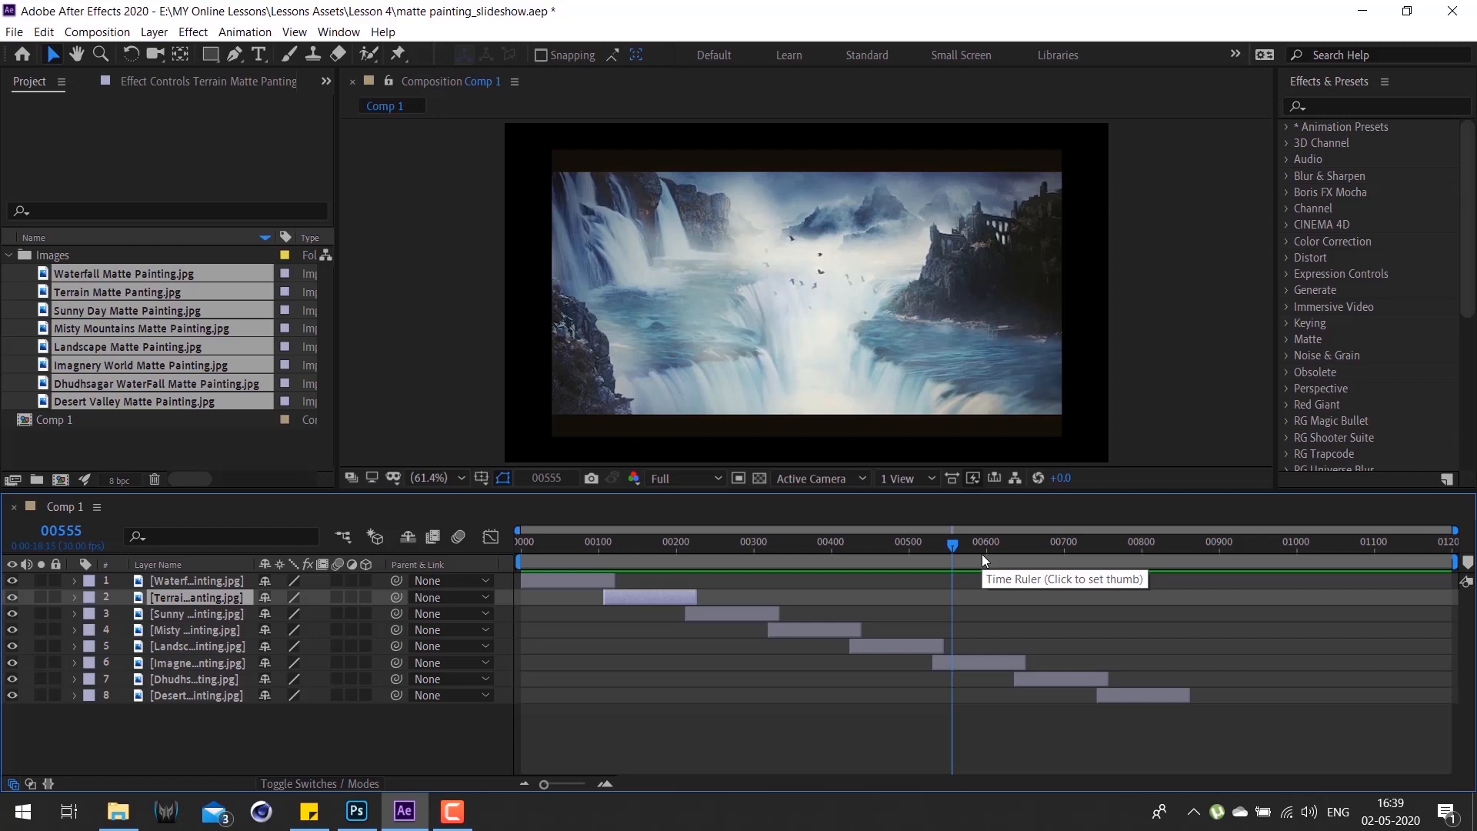
{"action": "key", "text": "space"}
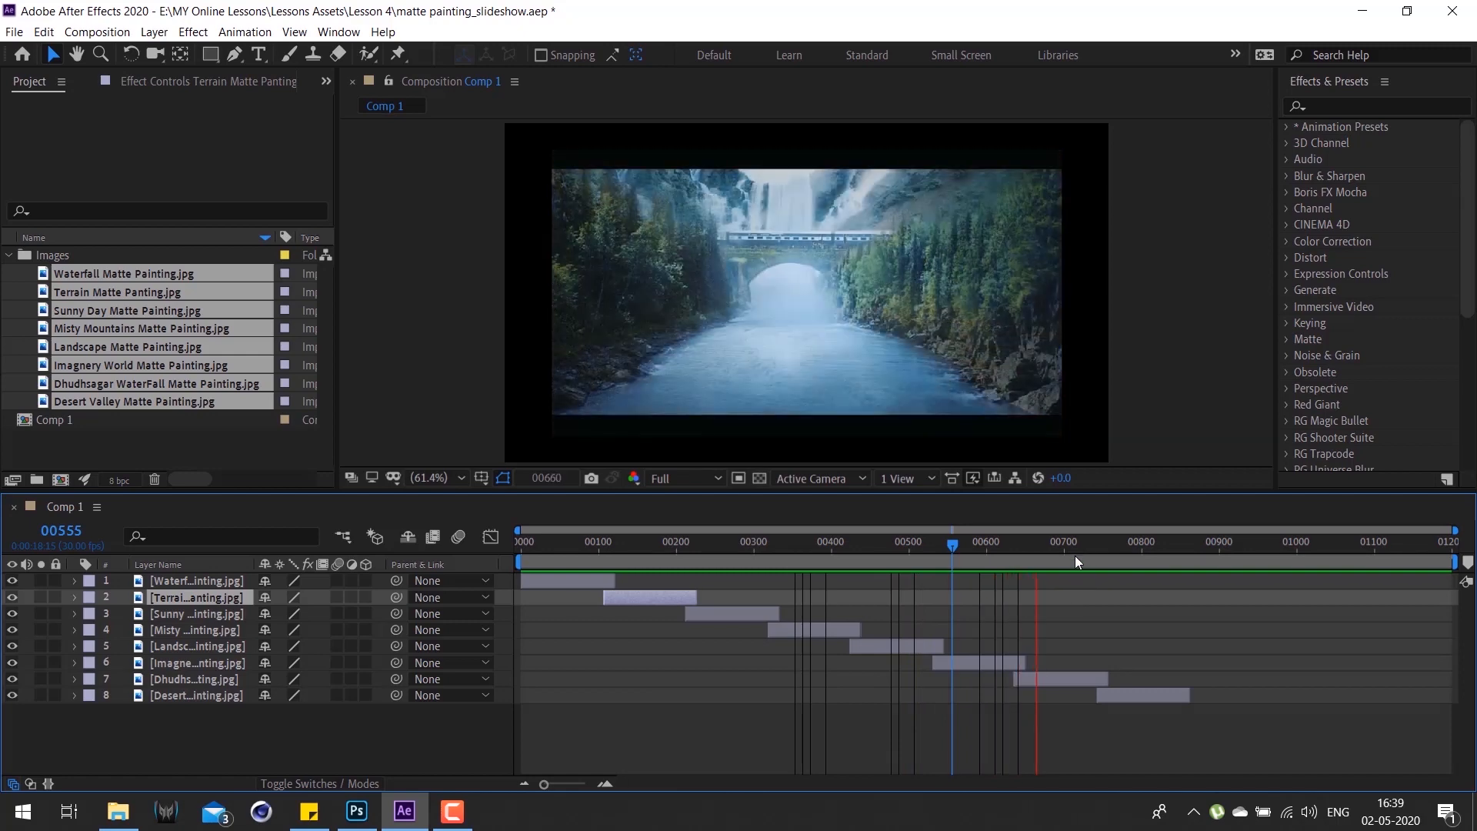
{"action": "left_click_drag", "start_coordinate": [1049, 548], "coordinate": [555, 627]}
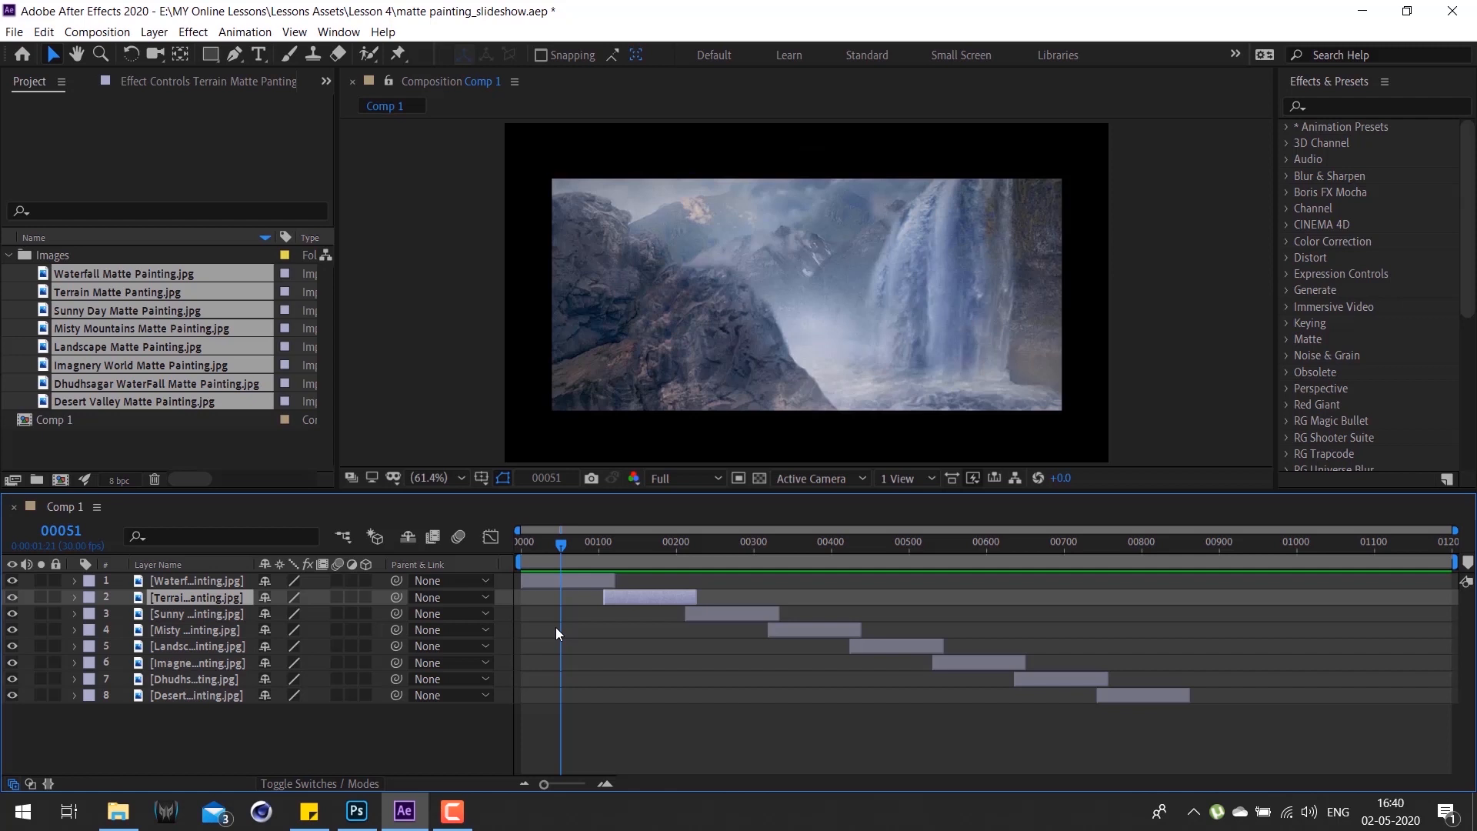
Step: Try fitting the Waterfall layer to the composition size at frame 26, and undo the fit
{"action": "left_click_drag", "start_coordinate": [596, 538], "coordinate": [544, 548]}
{"action": "left_click", "coordinate": [563, 580]}
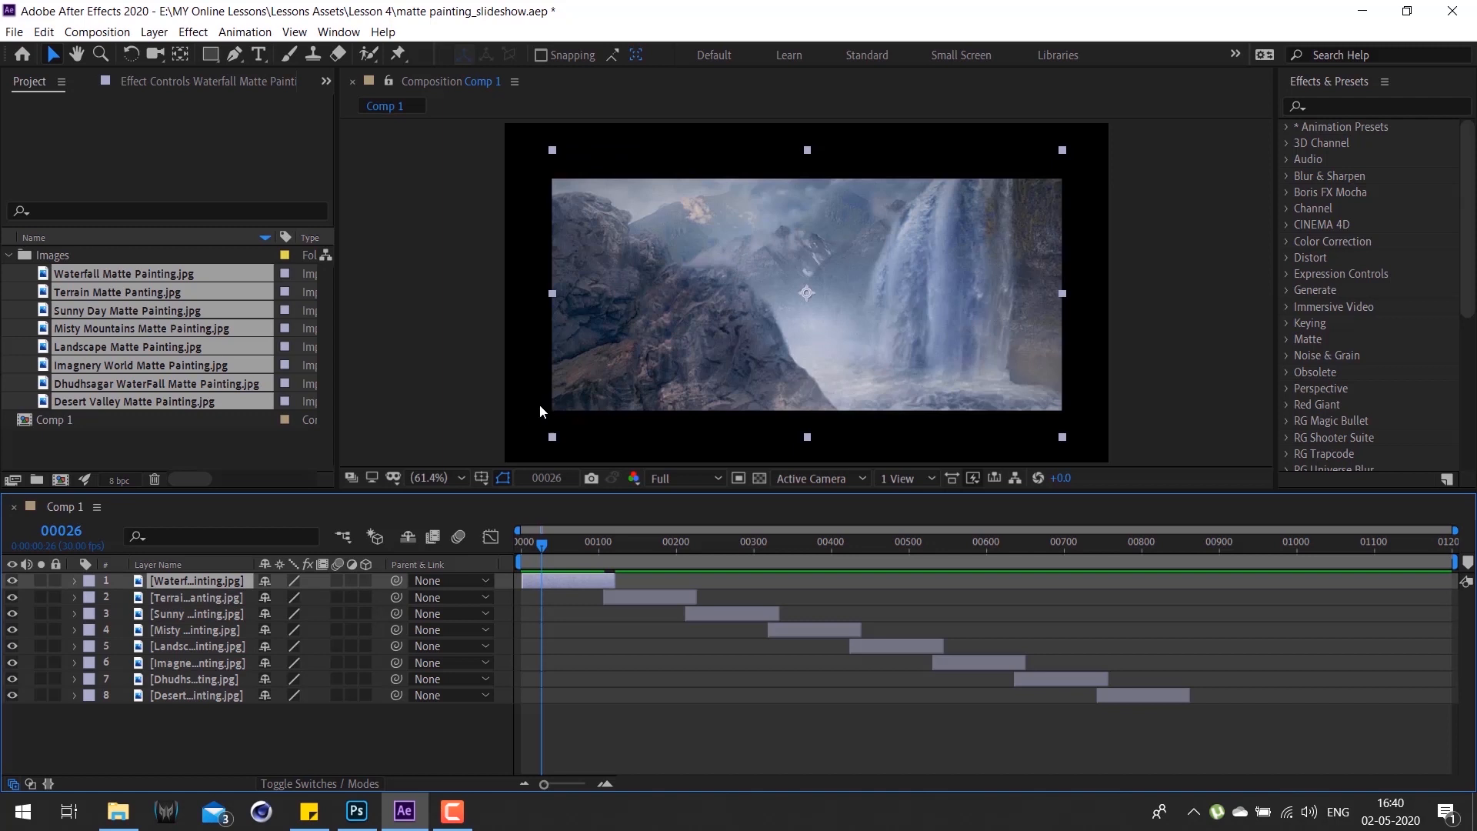
{"action": "right_click", "coordinate": [694, 273]}
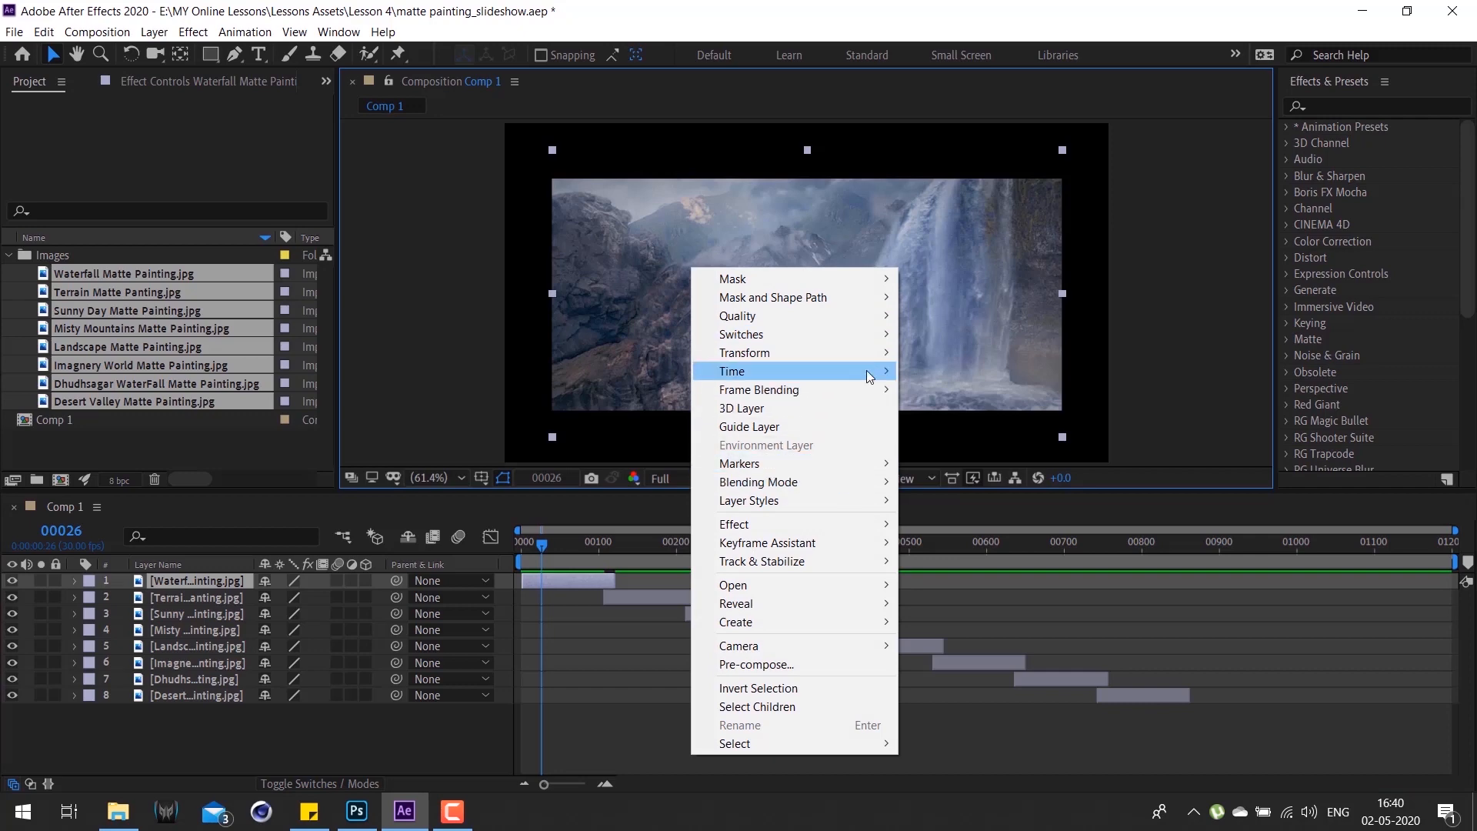
{"action": "mouse_move", "coordinate": [870, 356]}
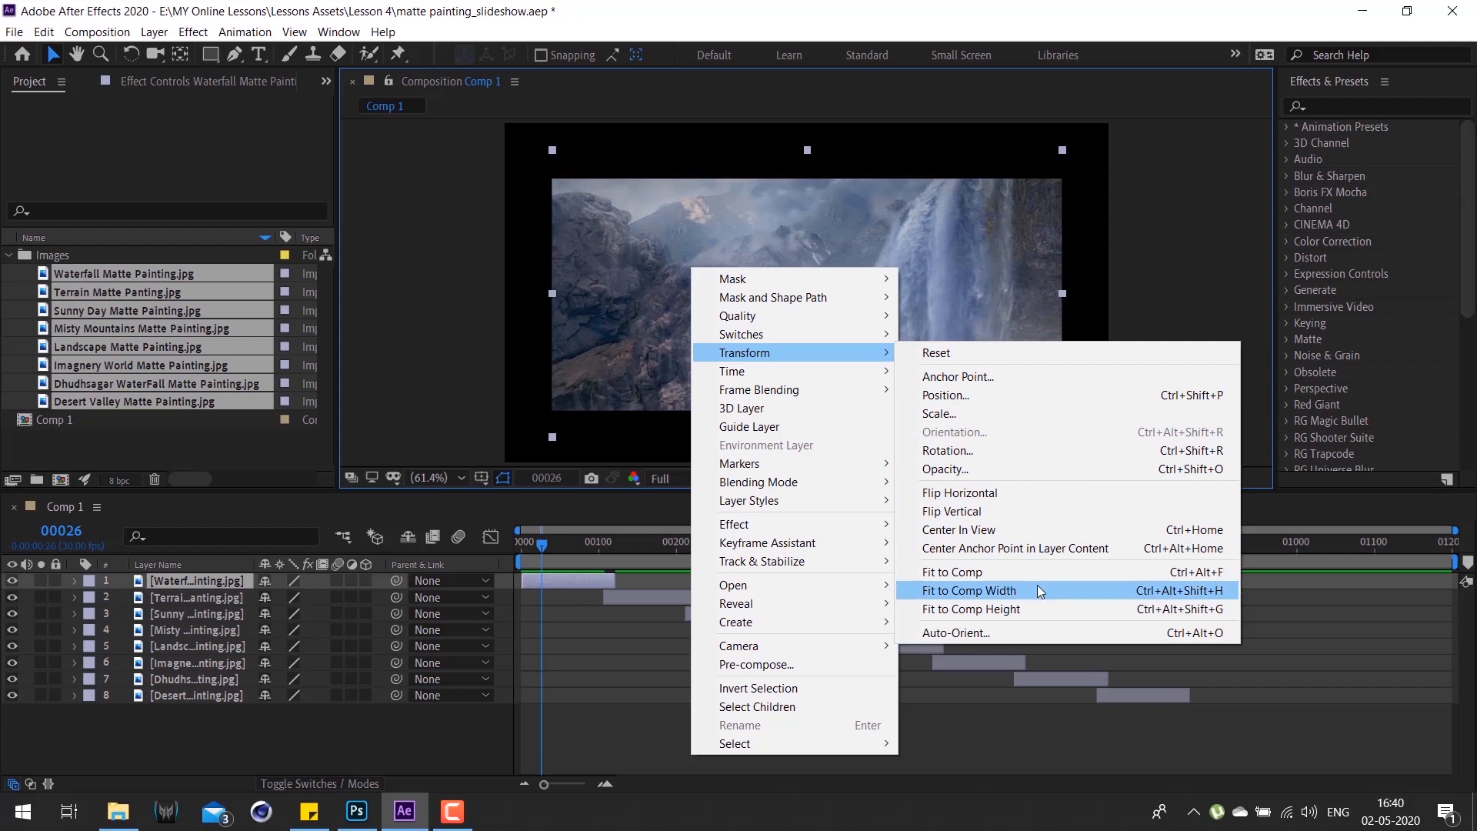
{"action": "left_click", "coordinate": [1053, 571]}
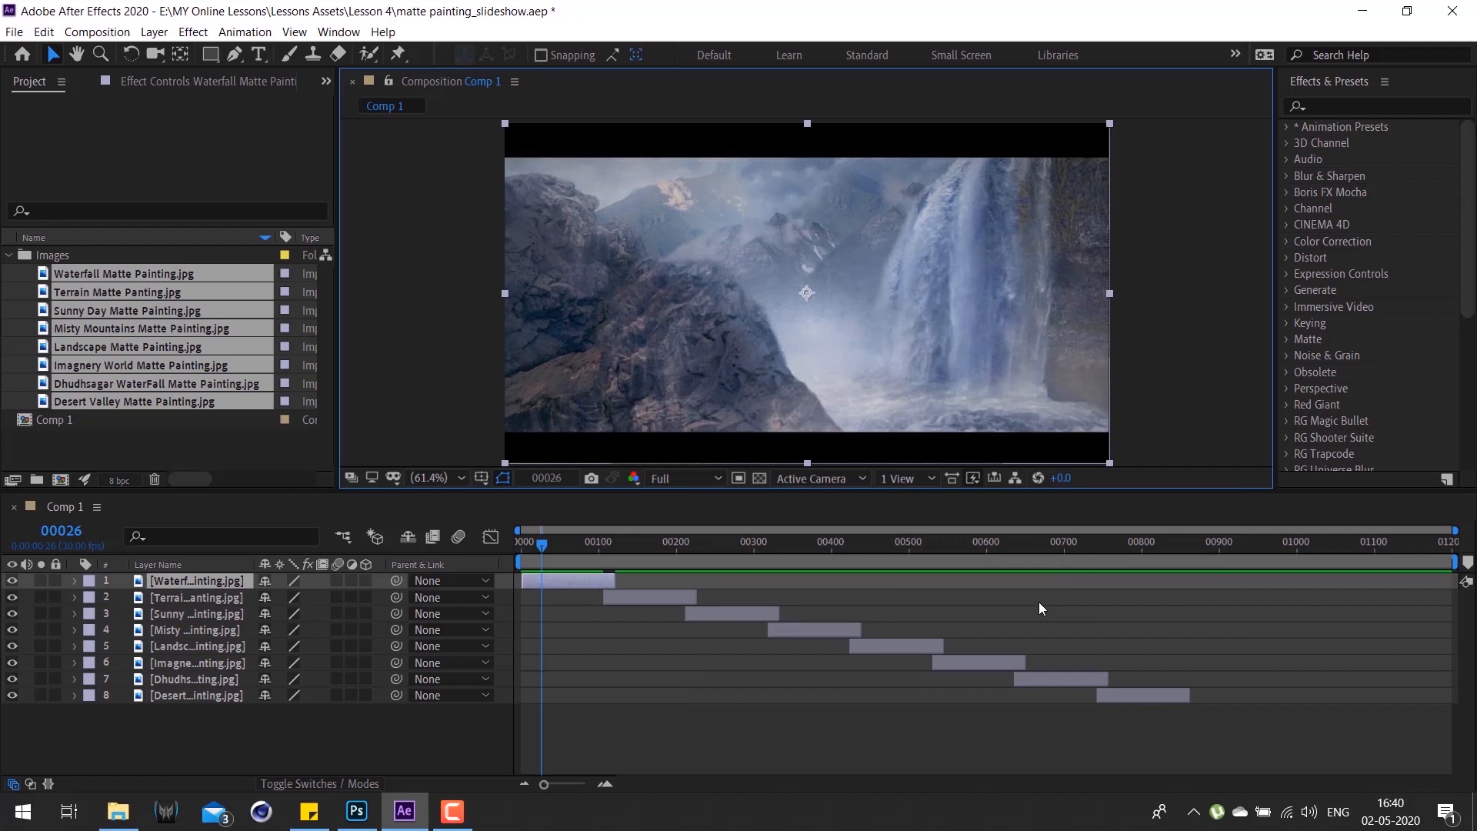
{"action": "key", "text": "ctrl+z"}
Step: Select all eight layers from Waterfall to Desert Valley and fit them to the composition size
{"action": "left_click", "coordinate": [237, 704]}
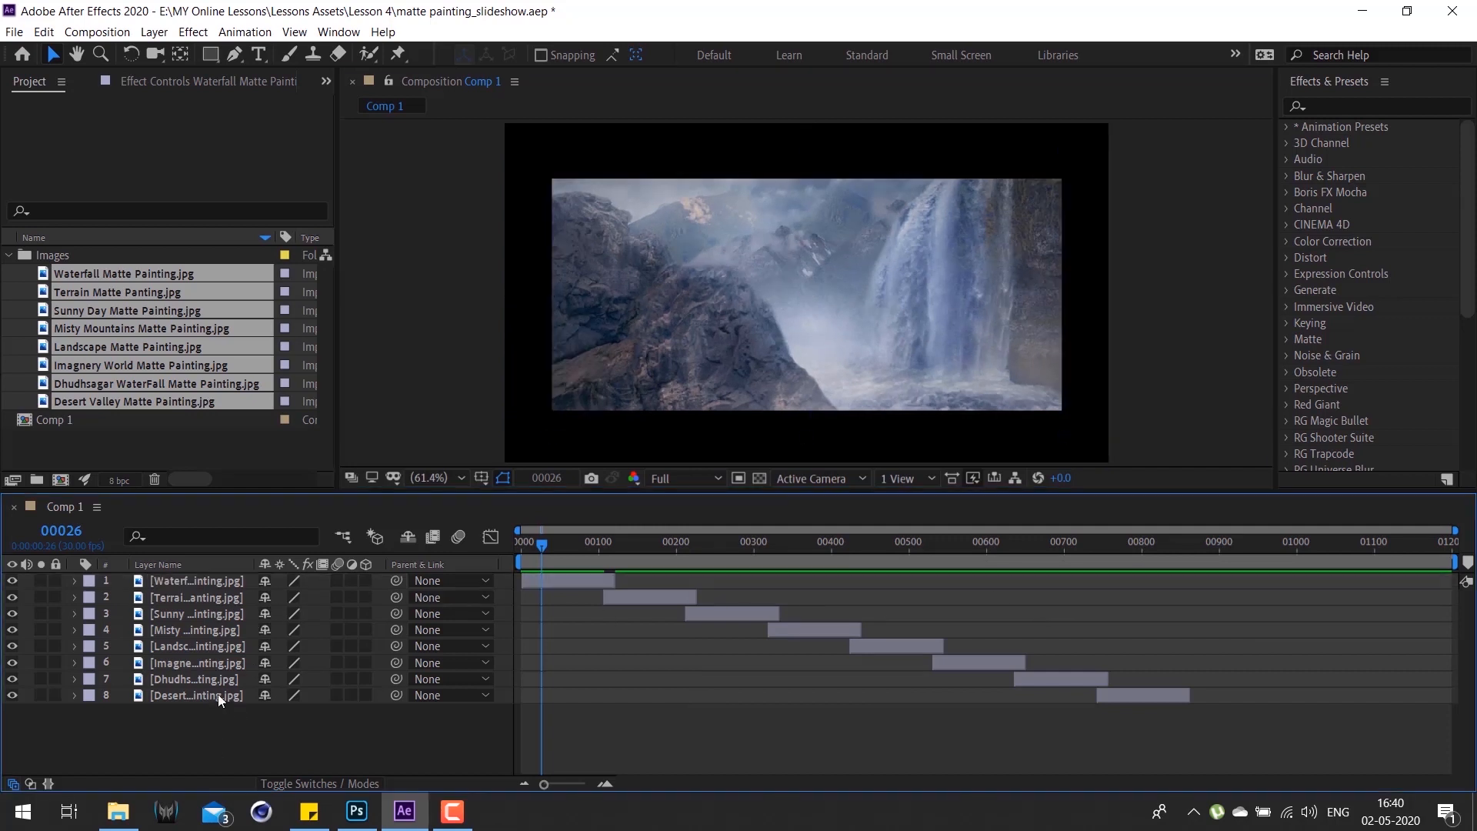
{"action": "left_click_drag", "start_coordinate": [551, 543], "coordinate": [166, 623]}
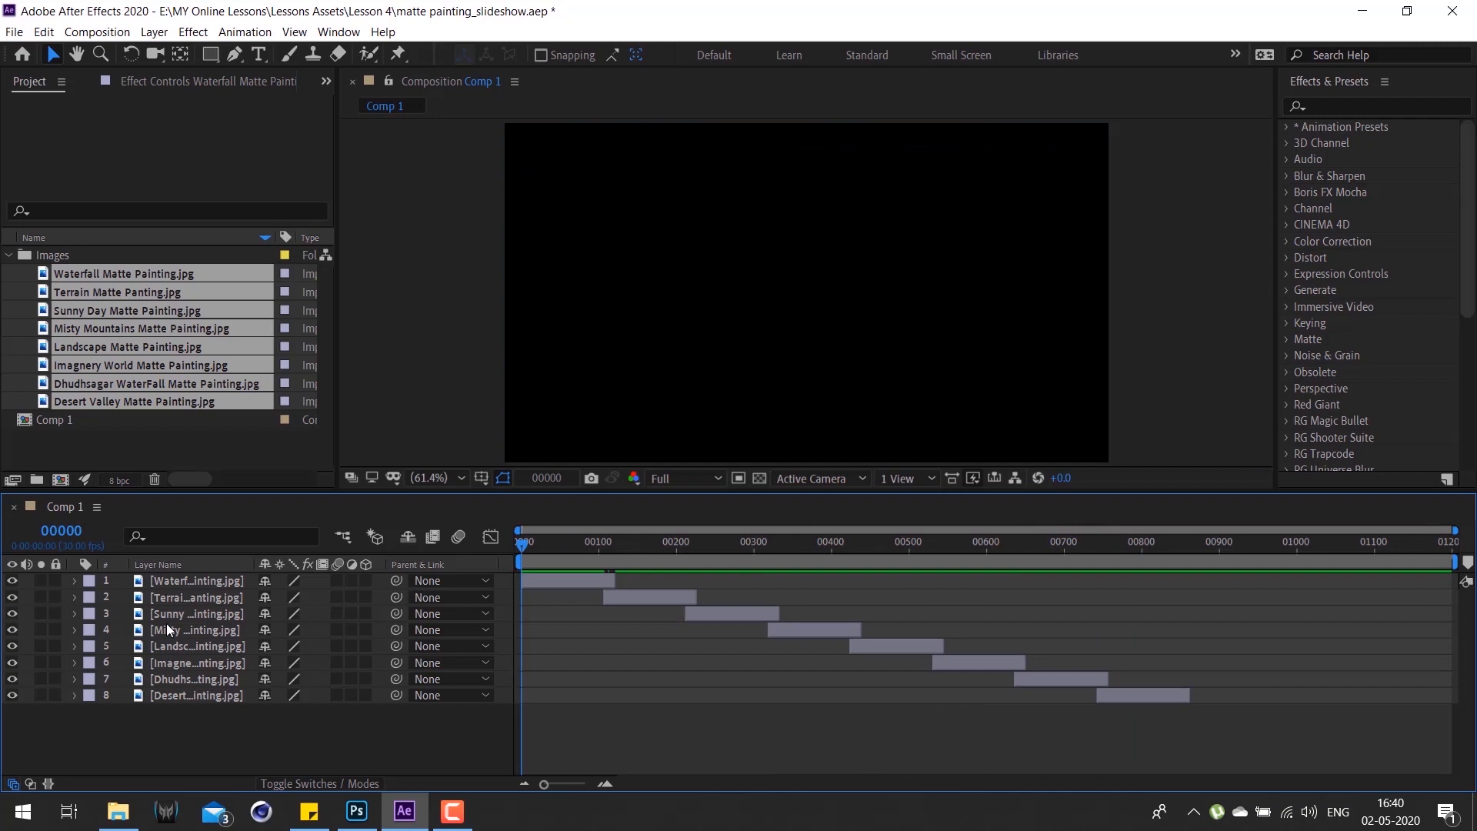
{"action": "left_click", "coordinate": [205, 584]}
{"action": "left_click", "coordinate": [209, 697], "text": "shift"}
{"action": "left_click", "coordinate": [590, 540]}
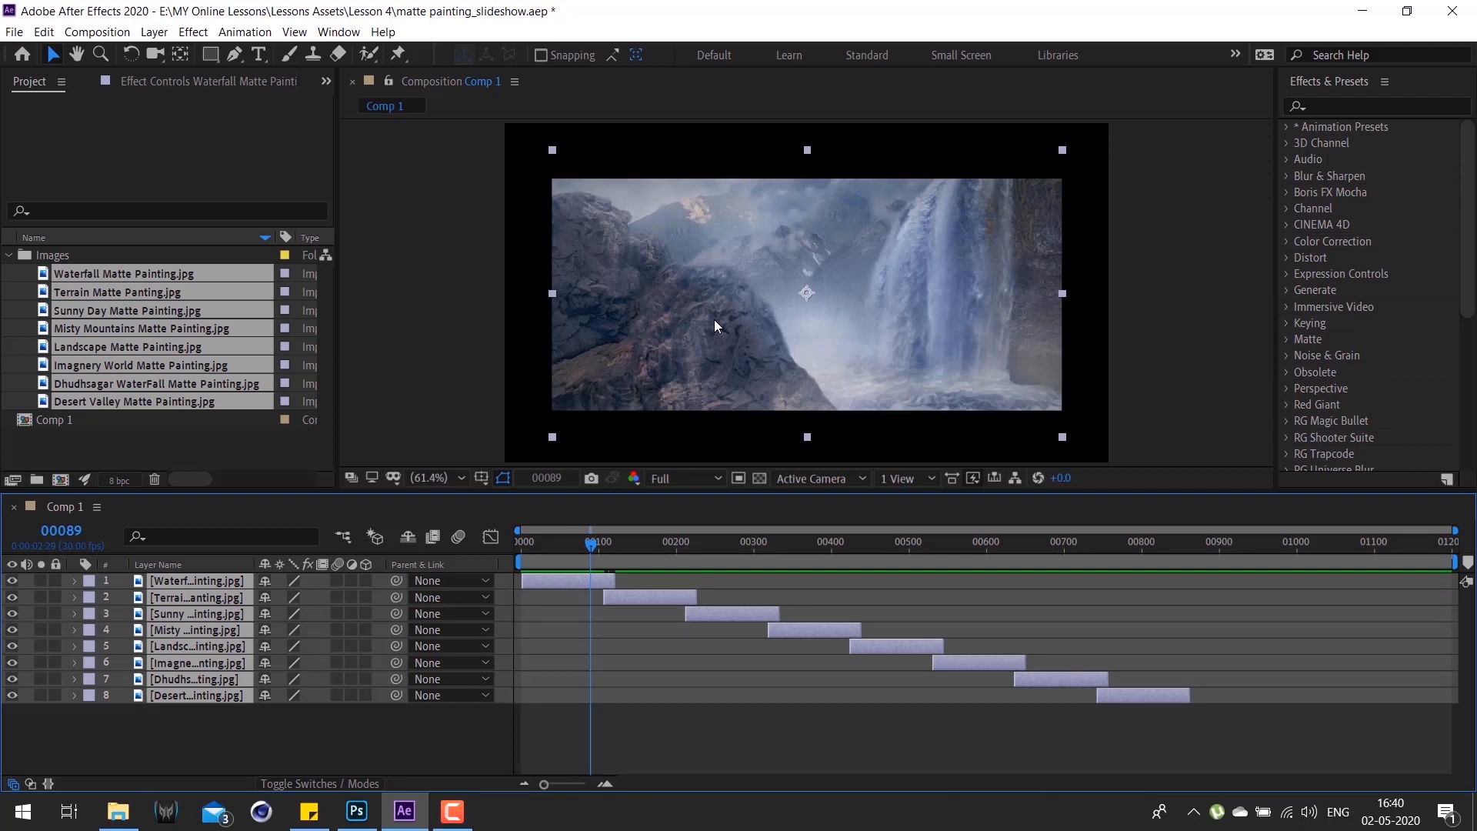
{"action": "key", "text": "ctrl+alt+f"}
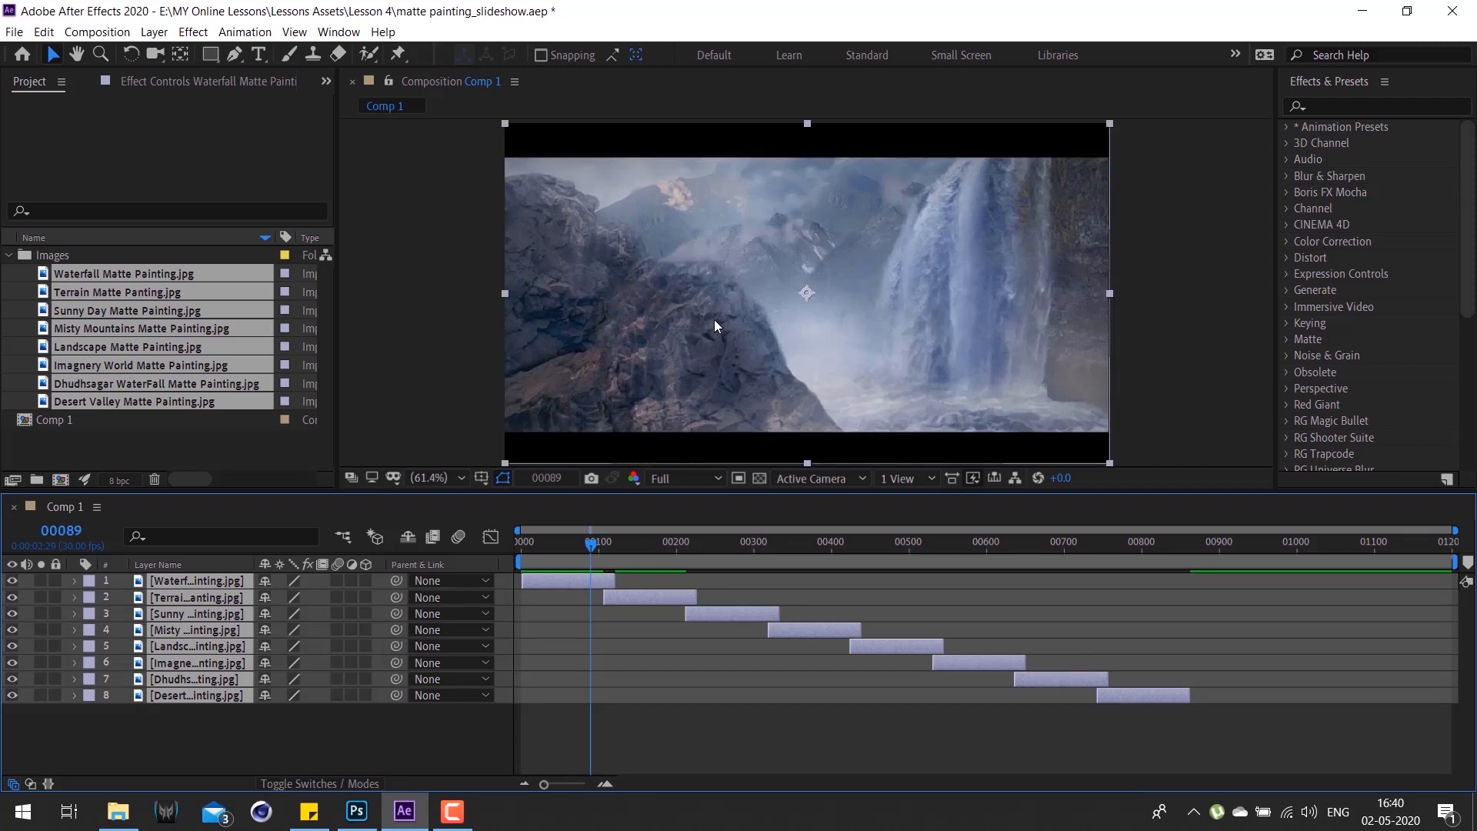
Step: Play back the slideshow with the fitted images, and replay it from frame 40
{"action": "key", "text": "space"}
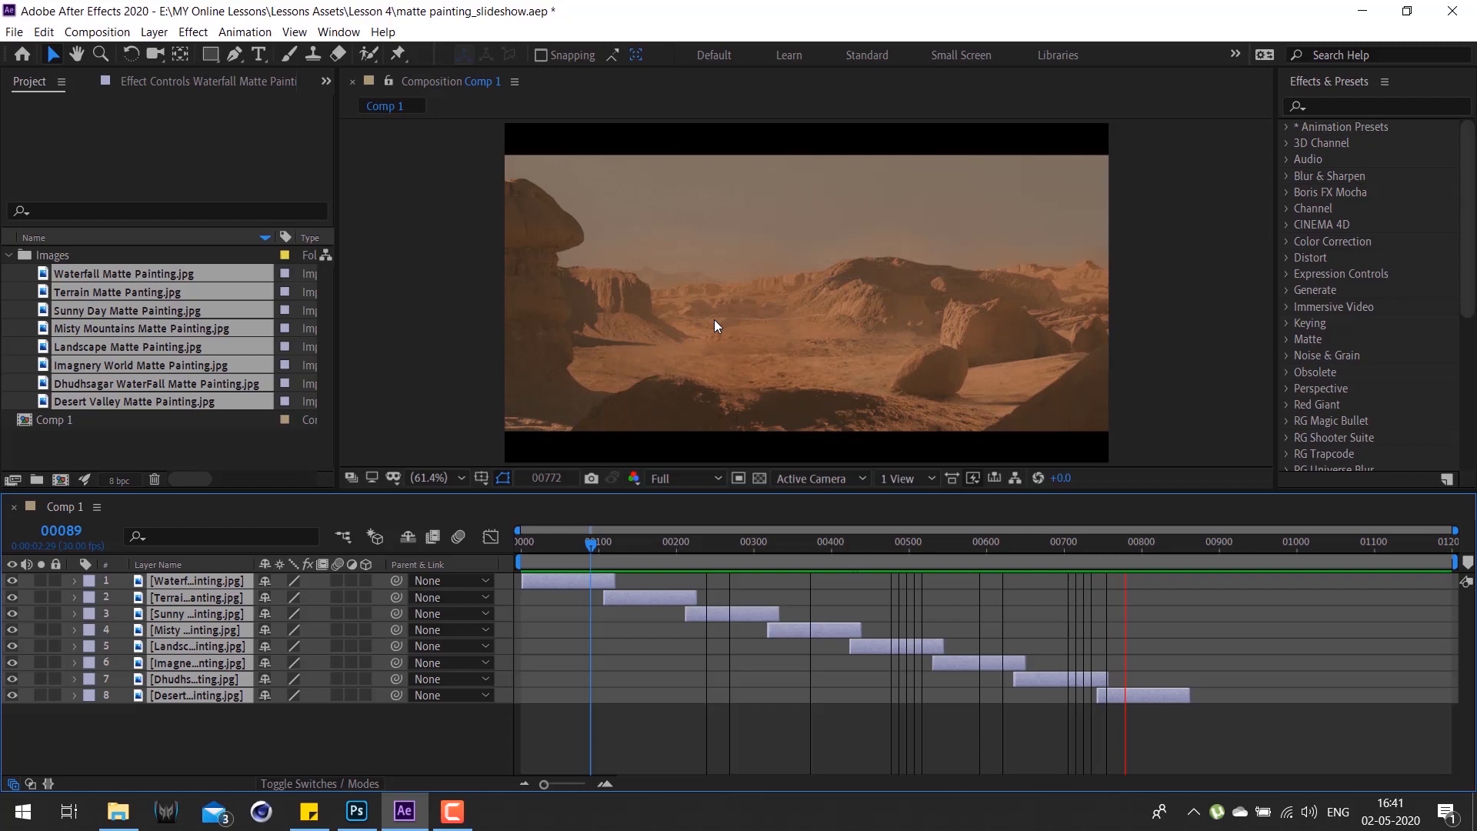
{"action": "key", "text": "space"}
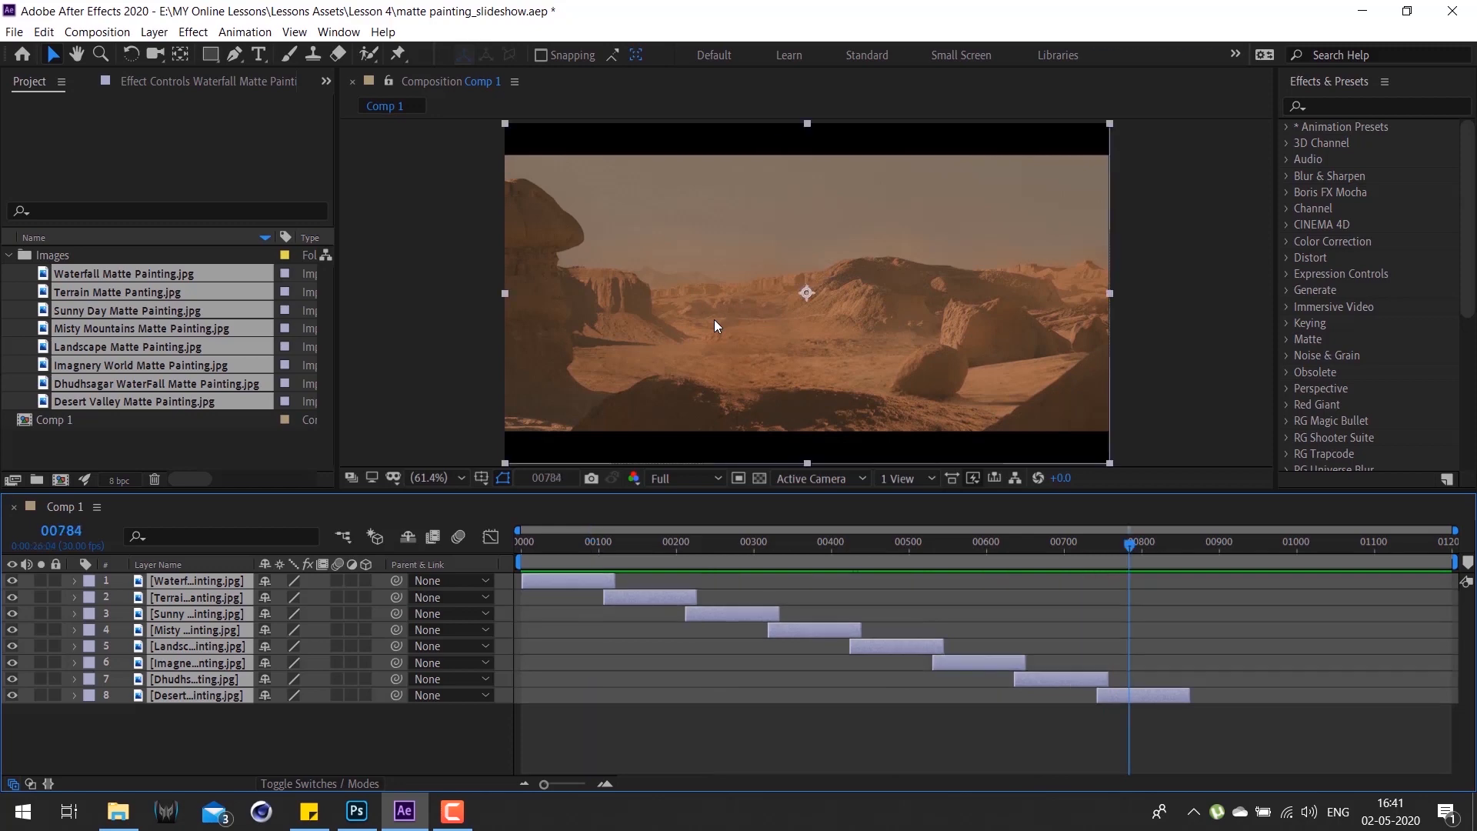
{"action": "mouse_move", "coordinate": [570, 543]}
{"action": "left_mouse_down"}
{"action": "mouse_move", "coordinate": [553, 552]}
{"action": "mouse_move", "coordinate": [617, 547]}
{"action": "mouse_move", "coordinate": [552, 547]}
{"action": "left_mouse_up"}
{"action": "key", "text": "space"}
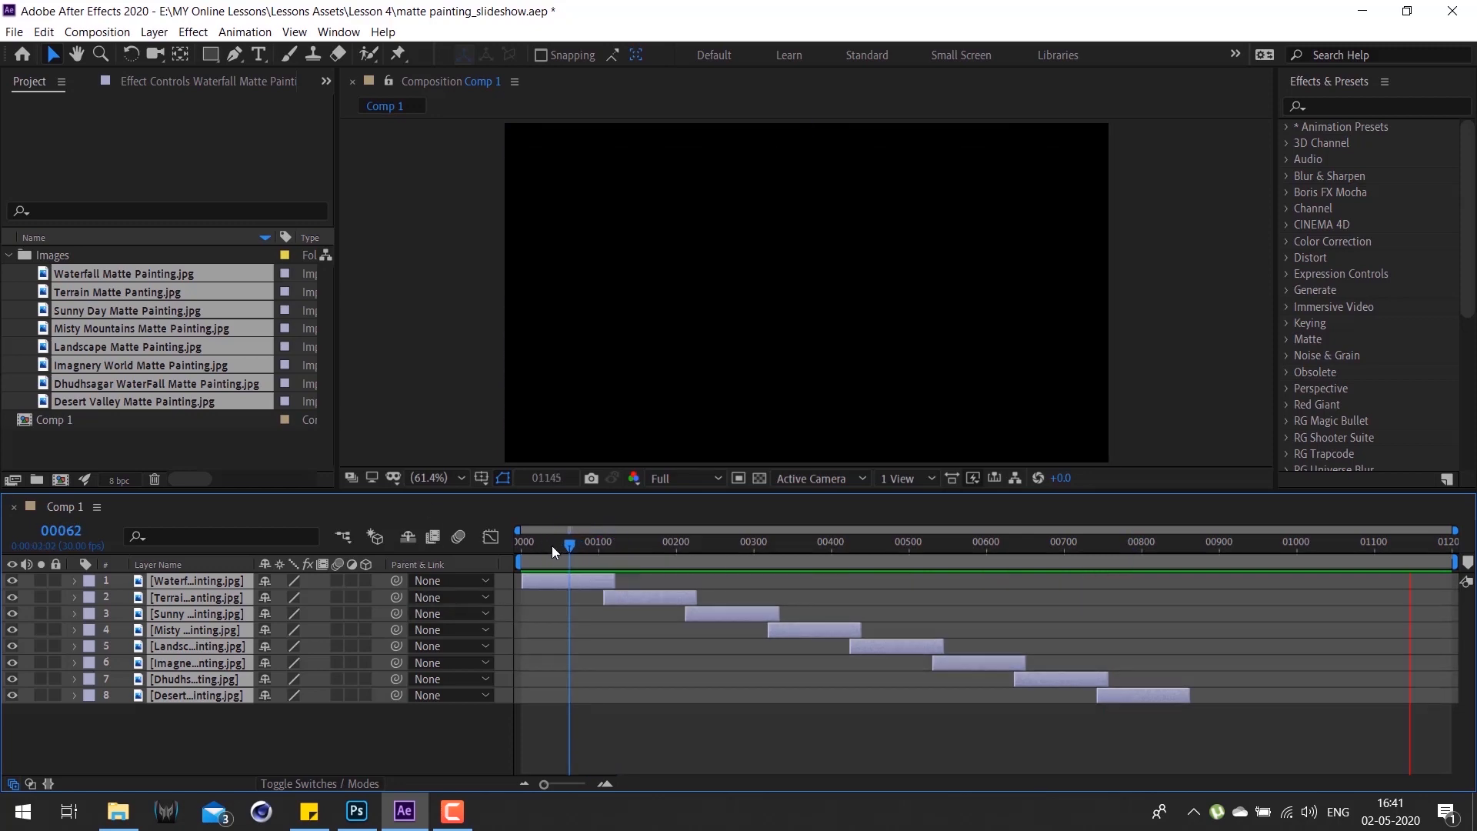
{"action": "left_click", "coordinate": [552, 547]}
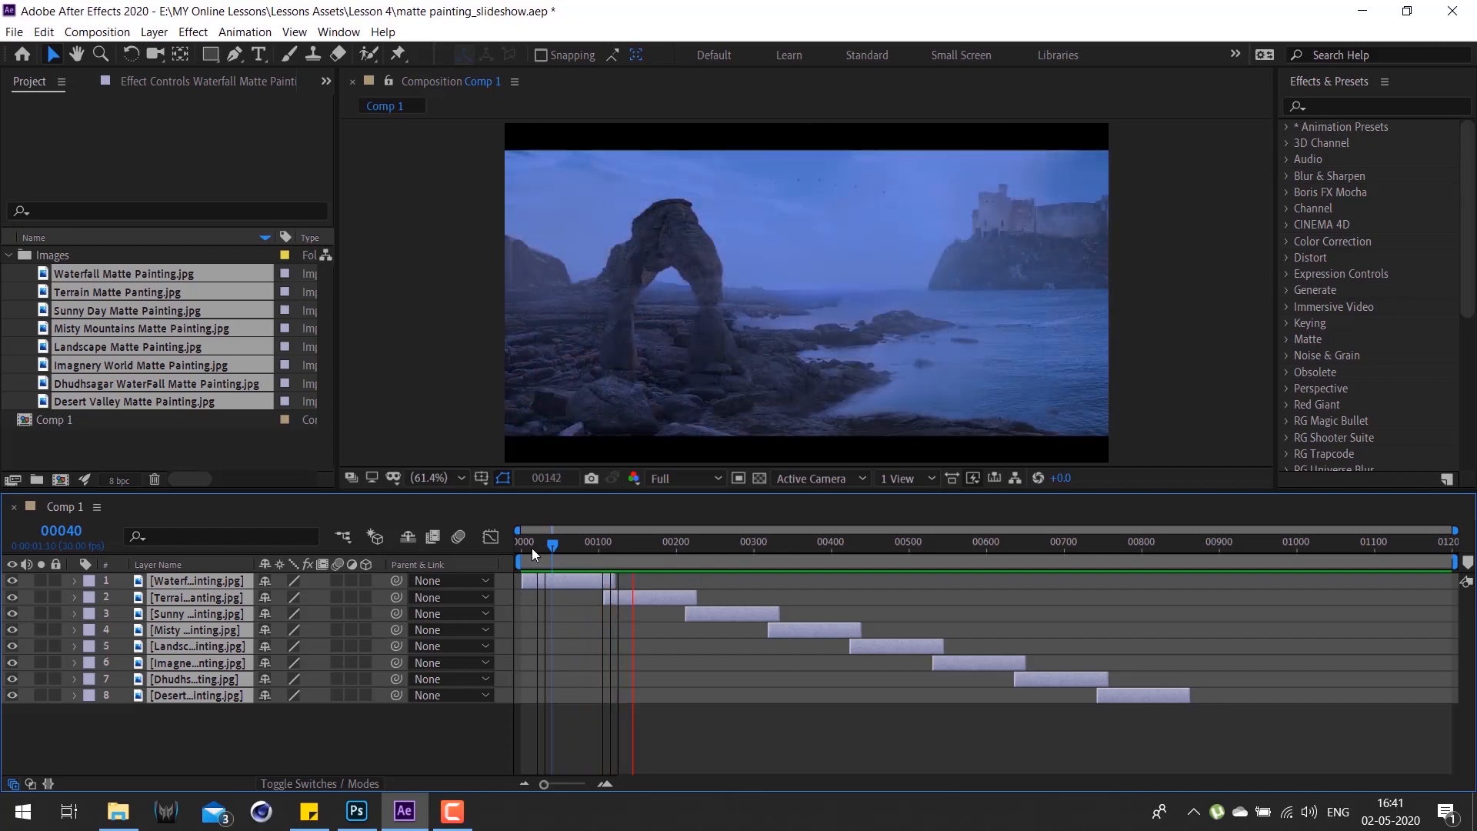
Step: Scrub and play the transition from the Waterfall image to the Terrain image to compare the heights of their black bars
{"action": "left_click", "coordinate": [561, 577]}
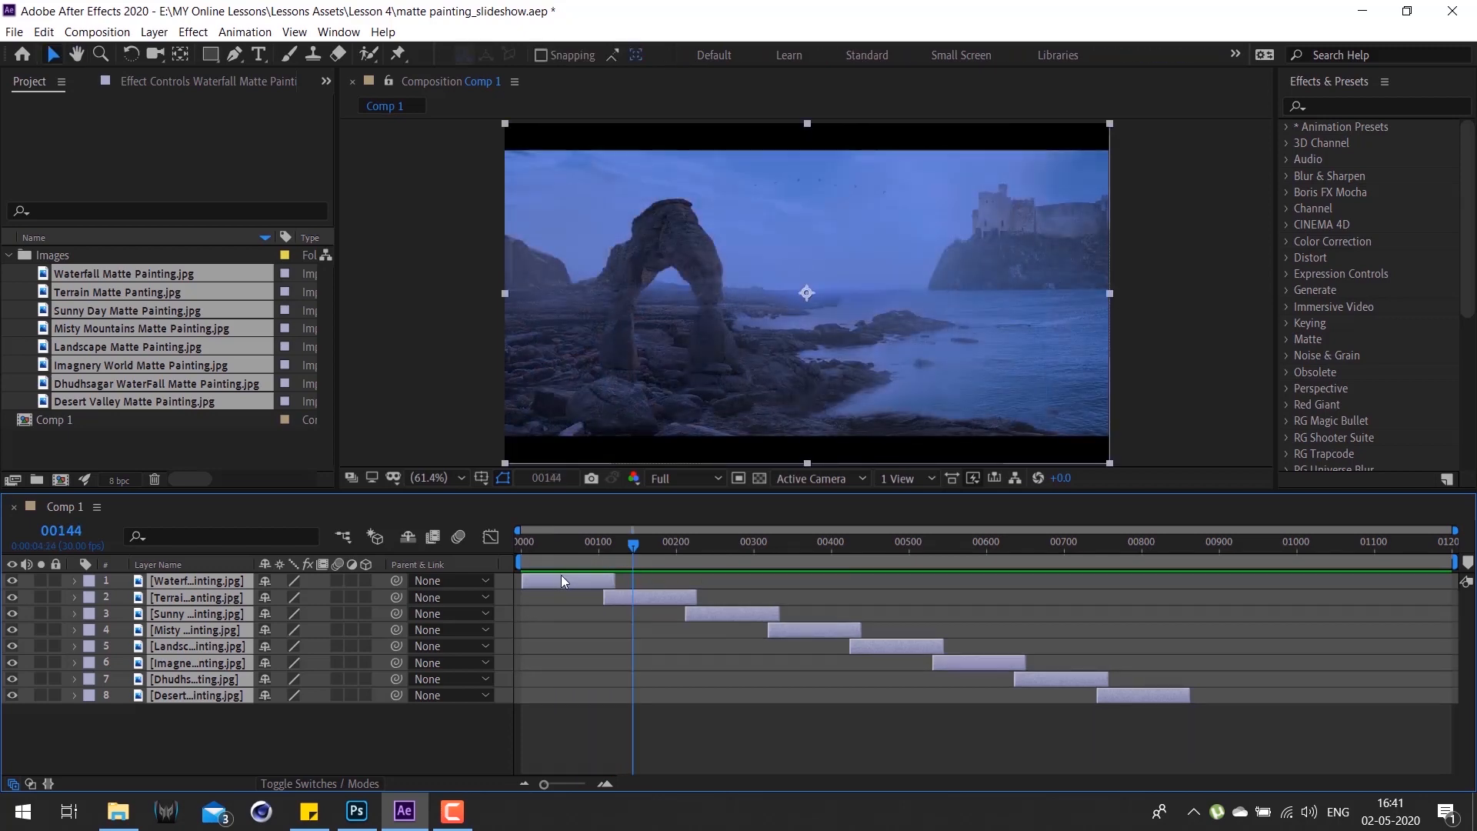
{"action": "left_click_drag", "start_coordinate": [627, 543], "coordinate": [582, 544]}
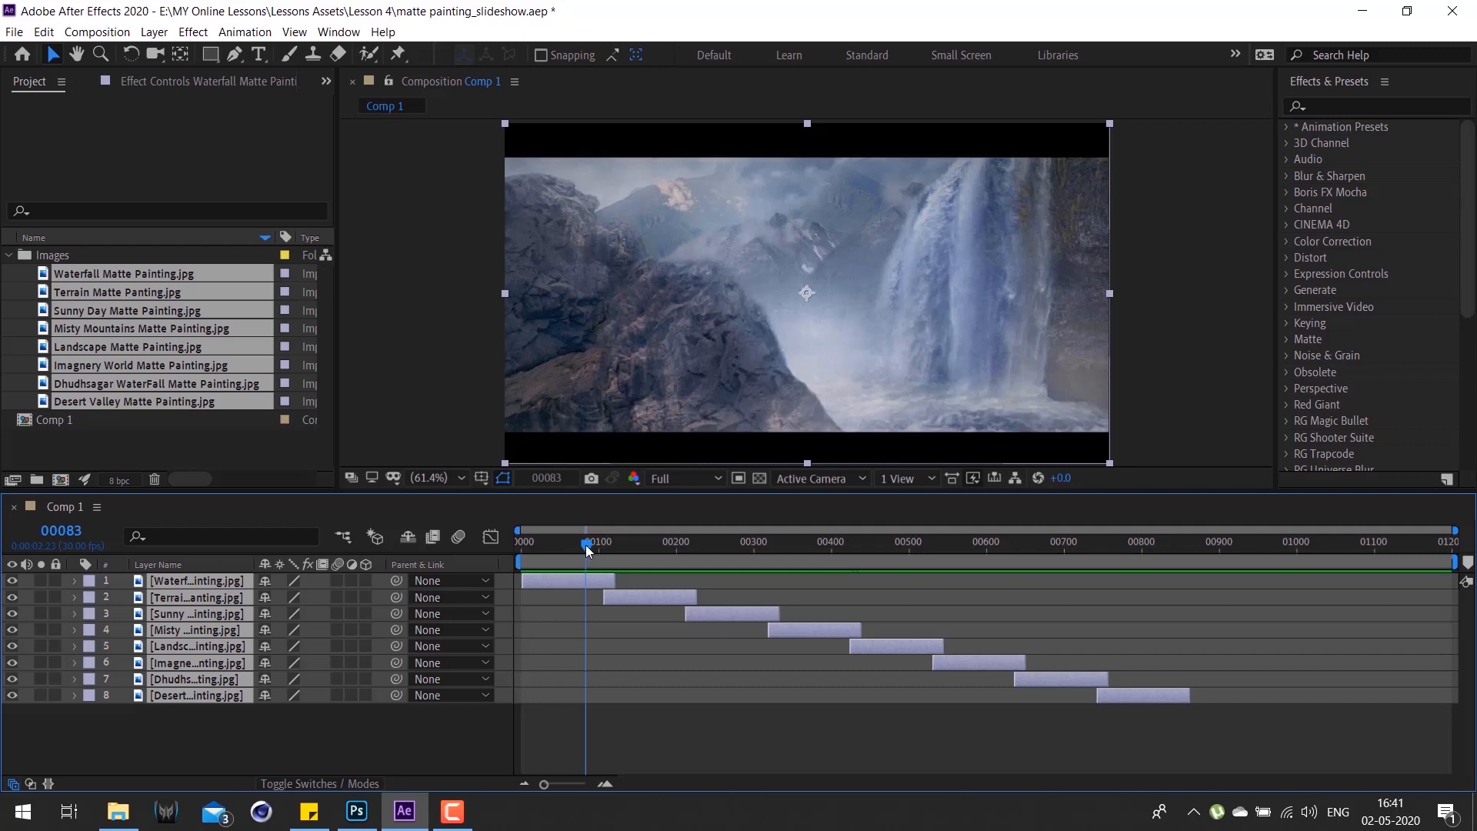
{"action": "left_click_drag", "start_coordinate": [586, 544], "coordinate": [612, 545]}
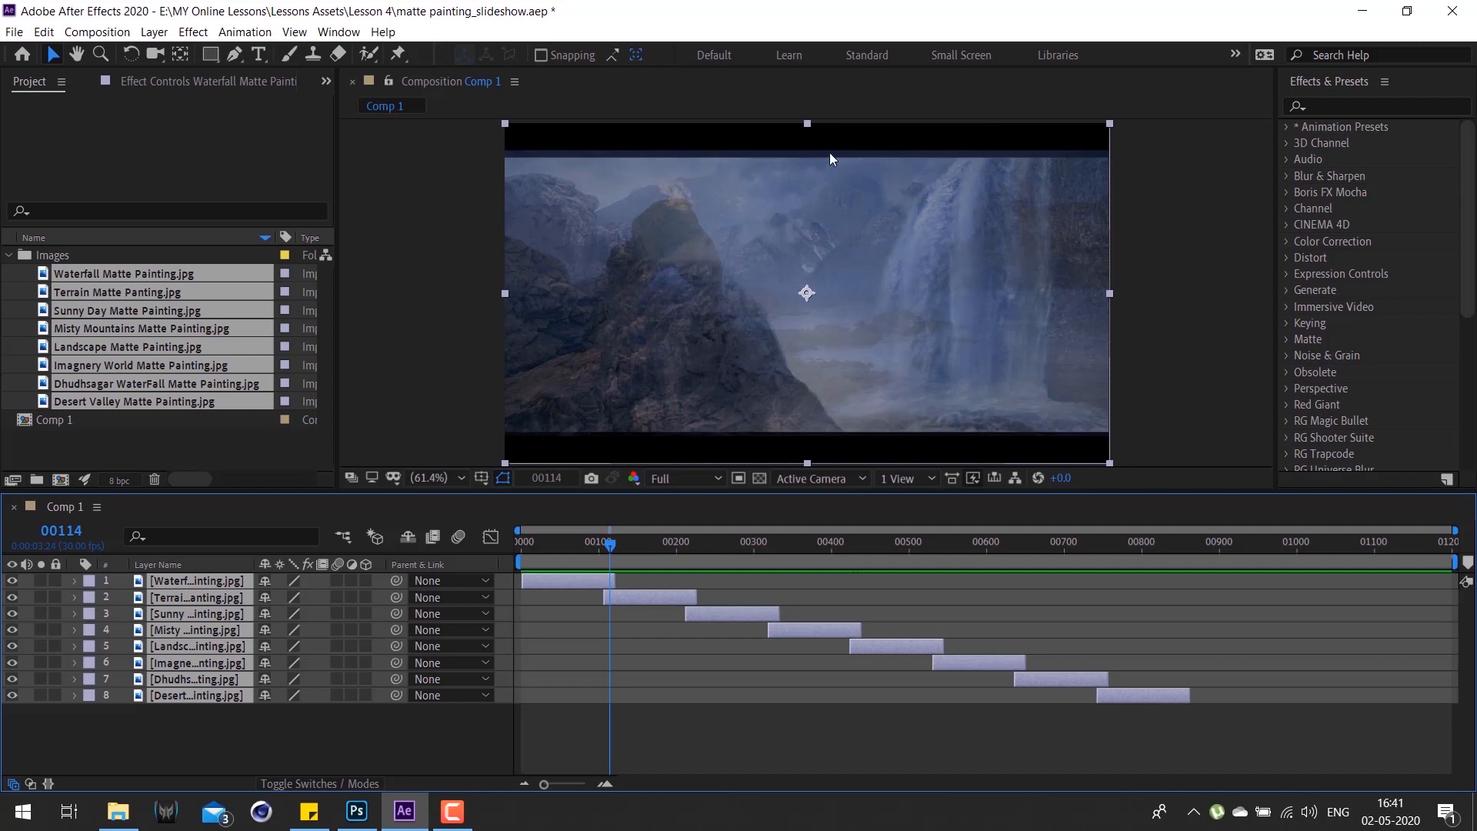
{"action": "left_click_drag", "start_coordinate": [607, 545], "coordinate": [523, 562]}
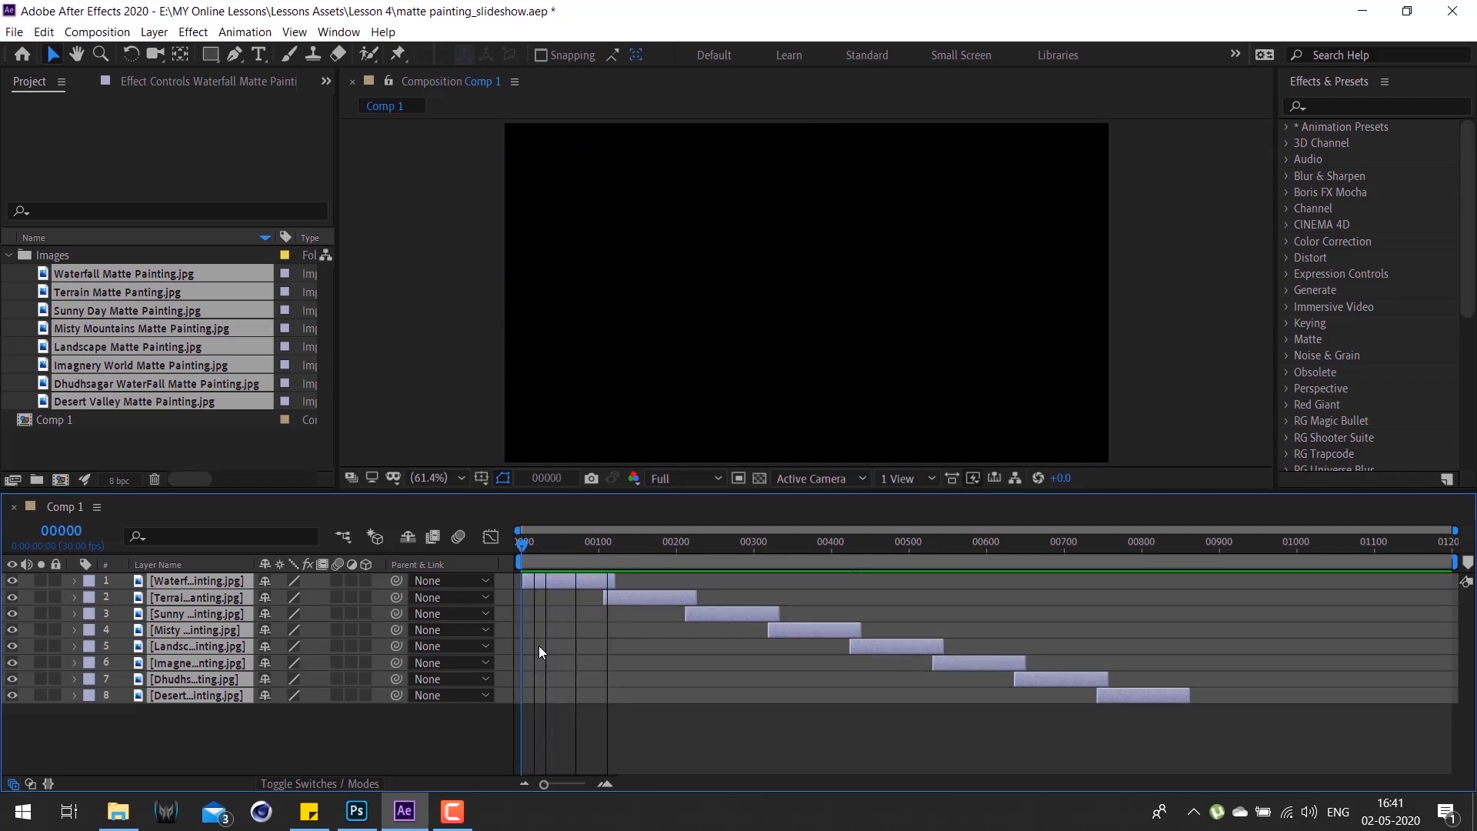
{"action": "left_click", "coordinate": [609, 580]}
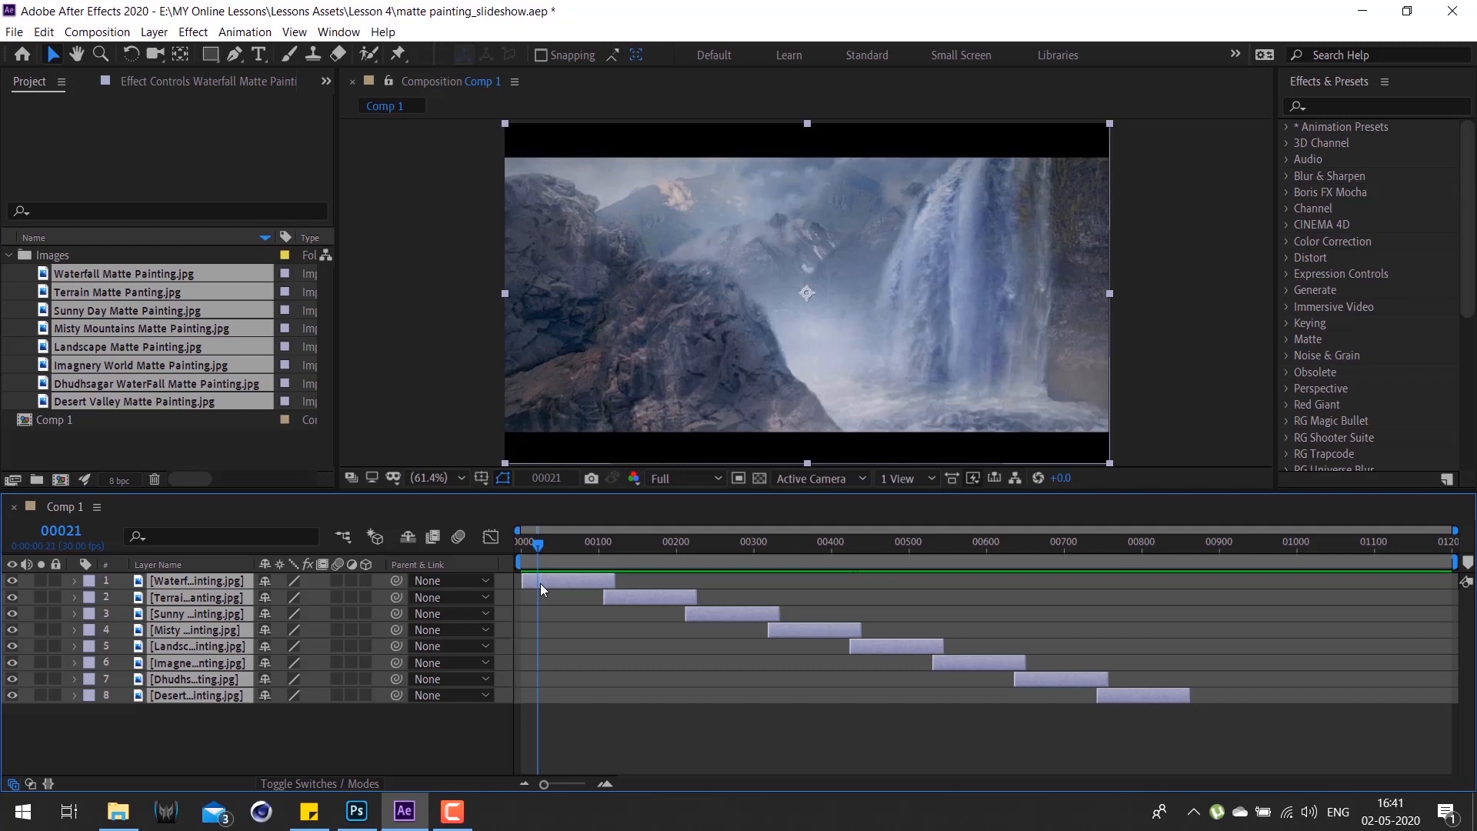
{"action": "key", "text": "space"}
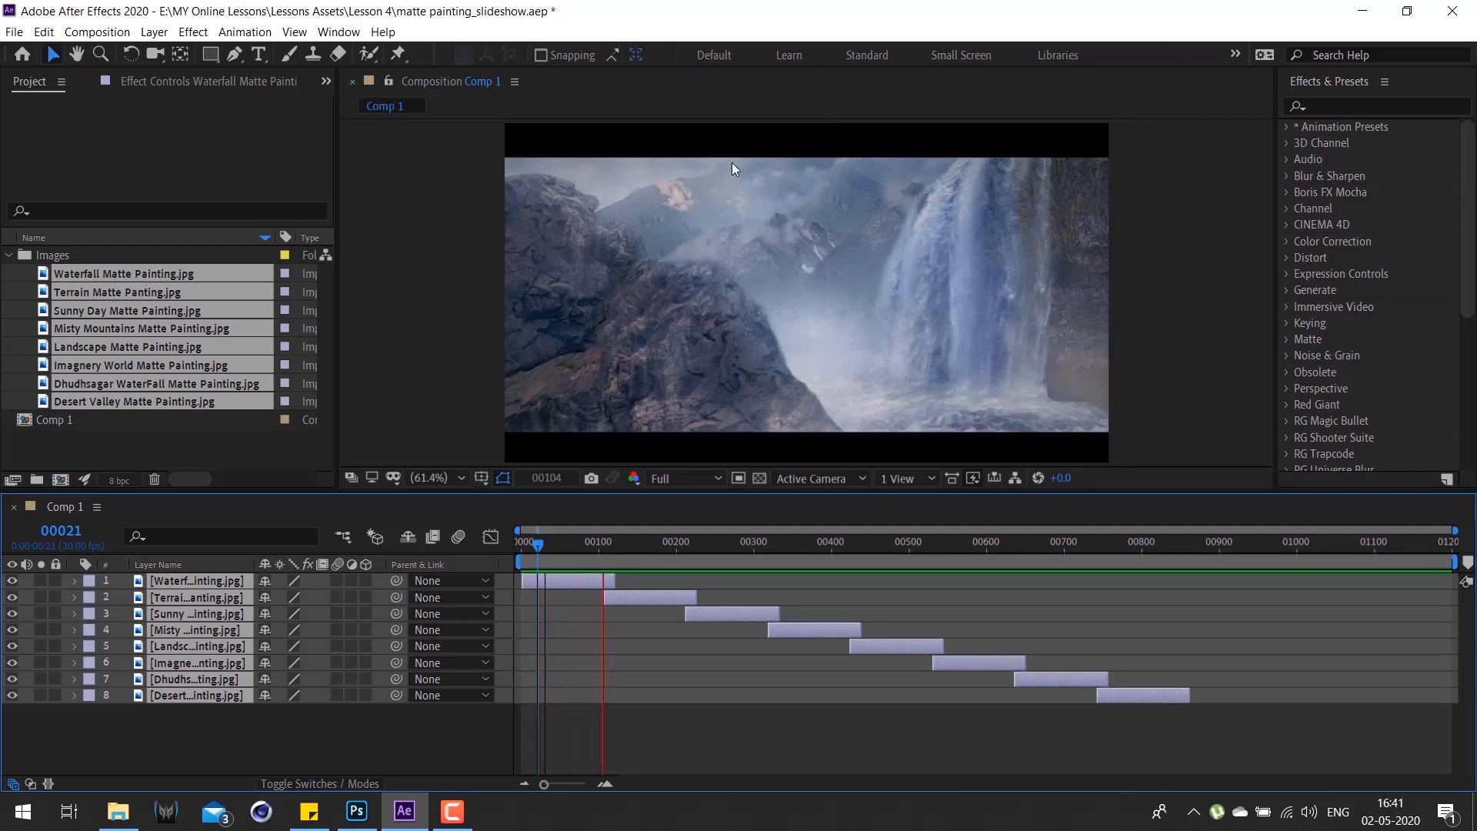
{"action": "key", "text": "space"}
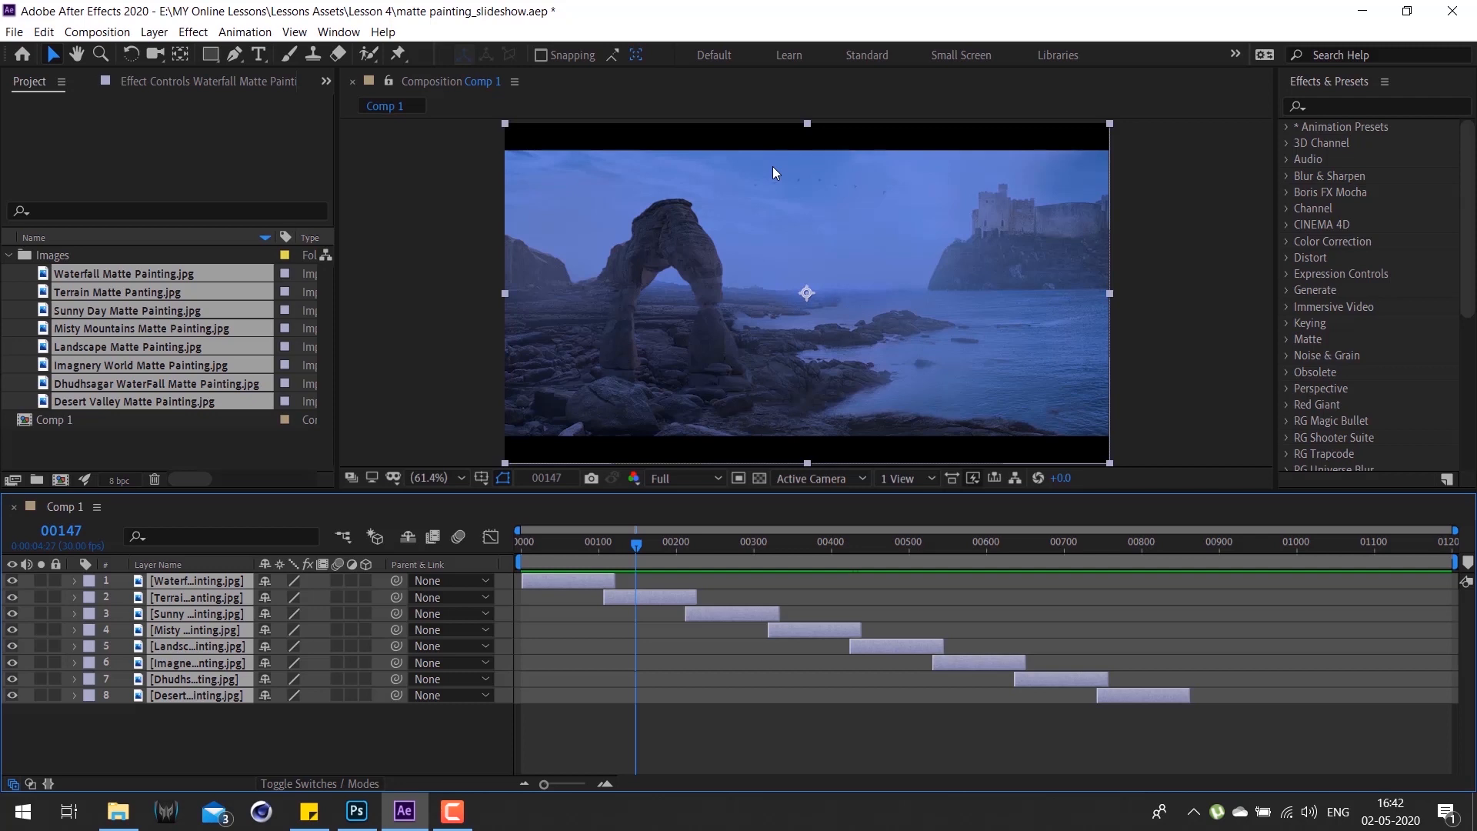
Step: Create a black solid layer at the 1280 x 720 composition size above the image layers
{"action": "left_click", "coordinate": [237, 735]}
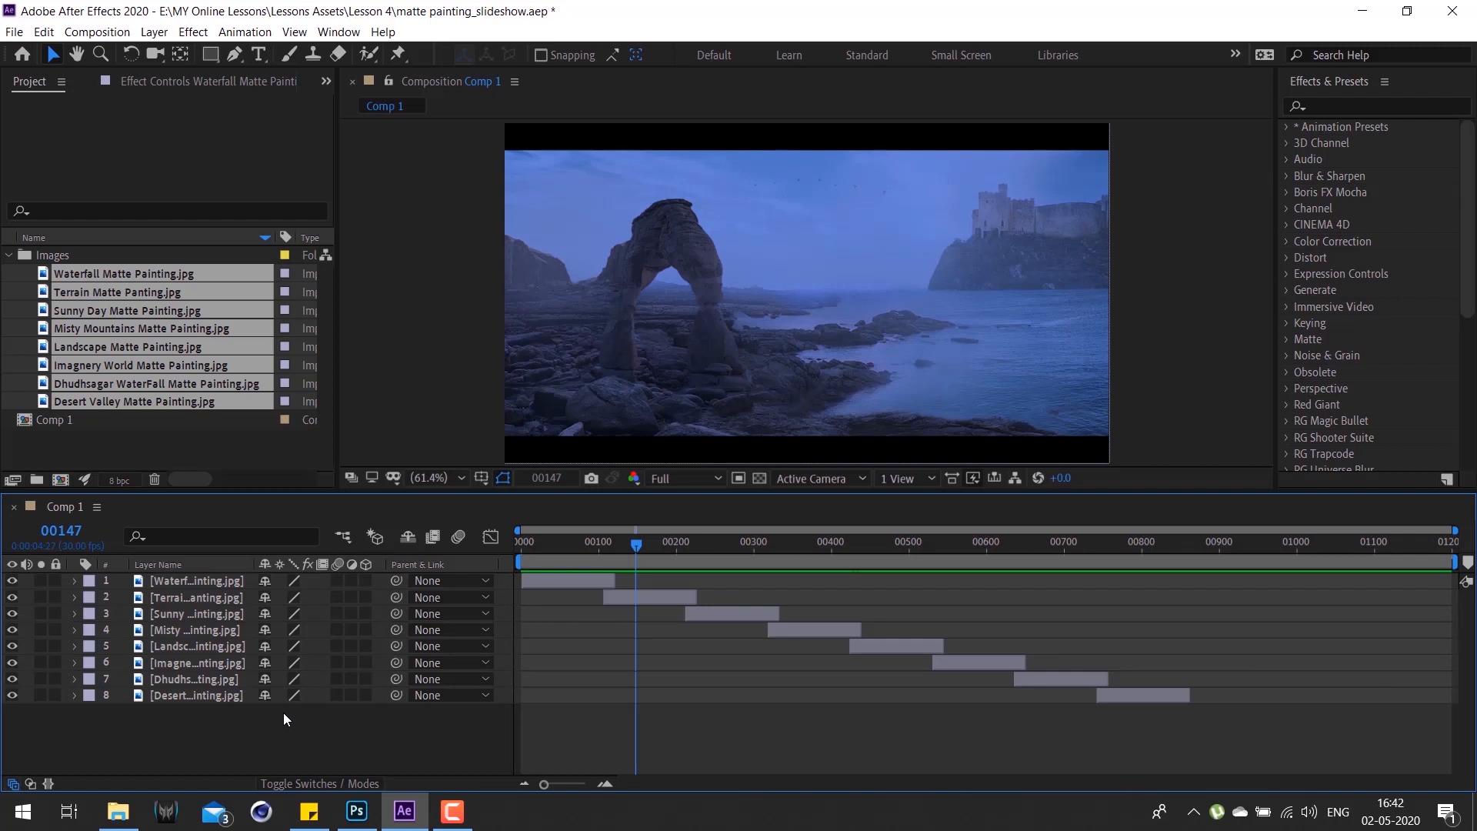
{"action": "right_click", "coordinate": [216, 750]}
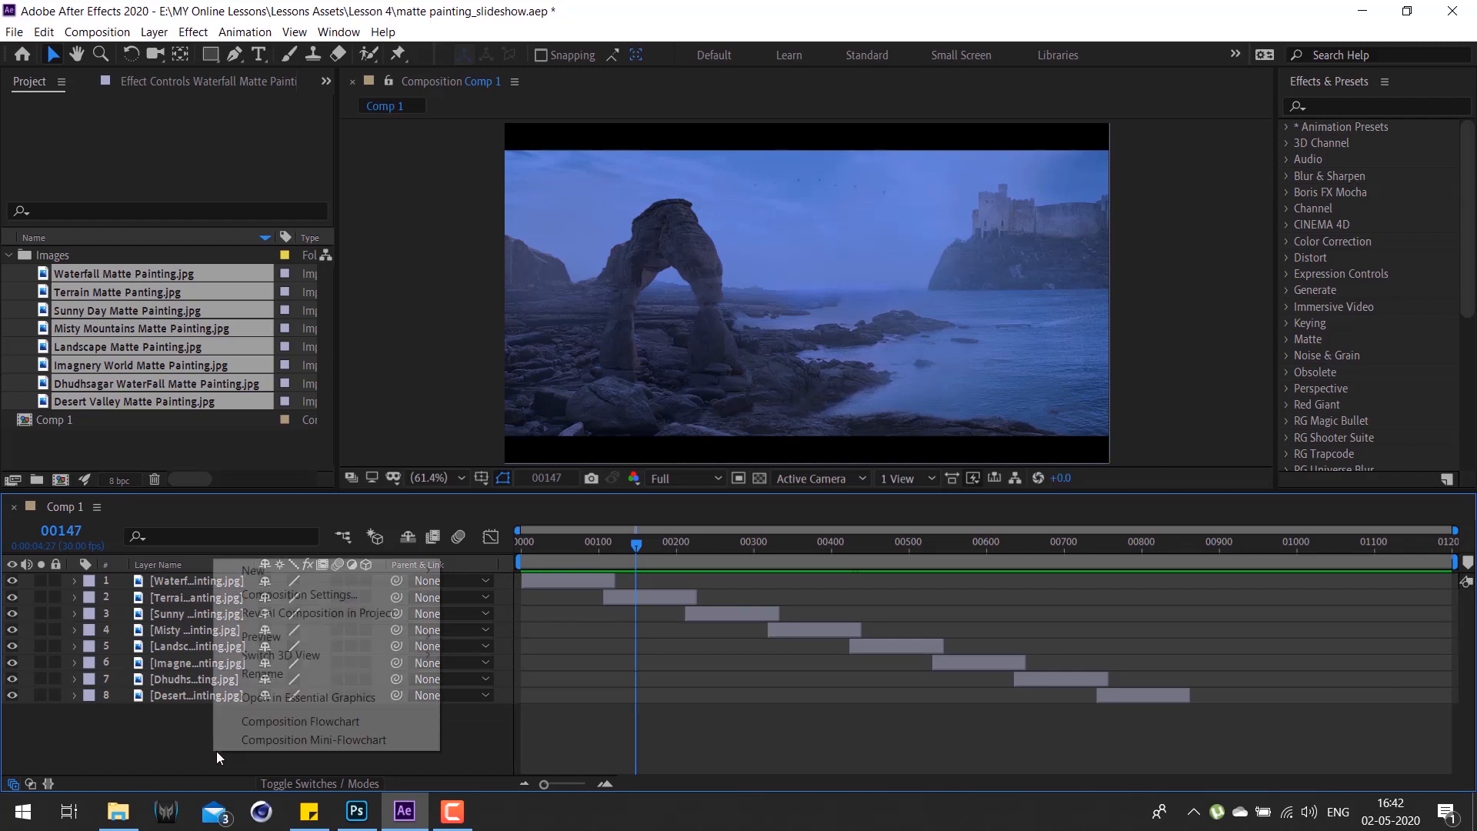
{"action": "mouse_move", "coordinate": [345, 569]}
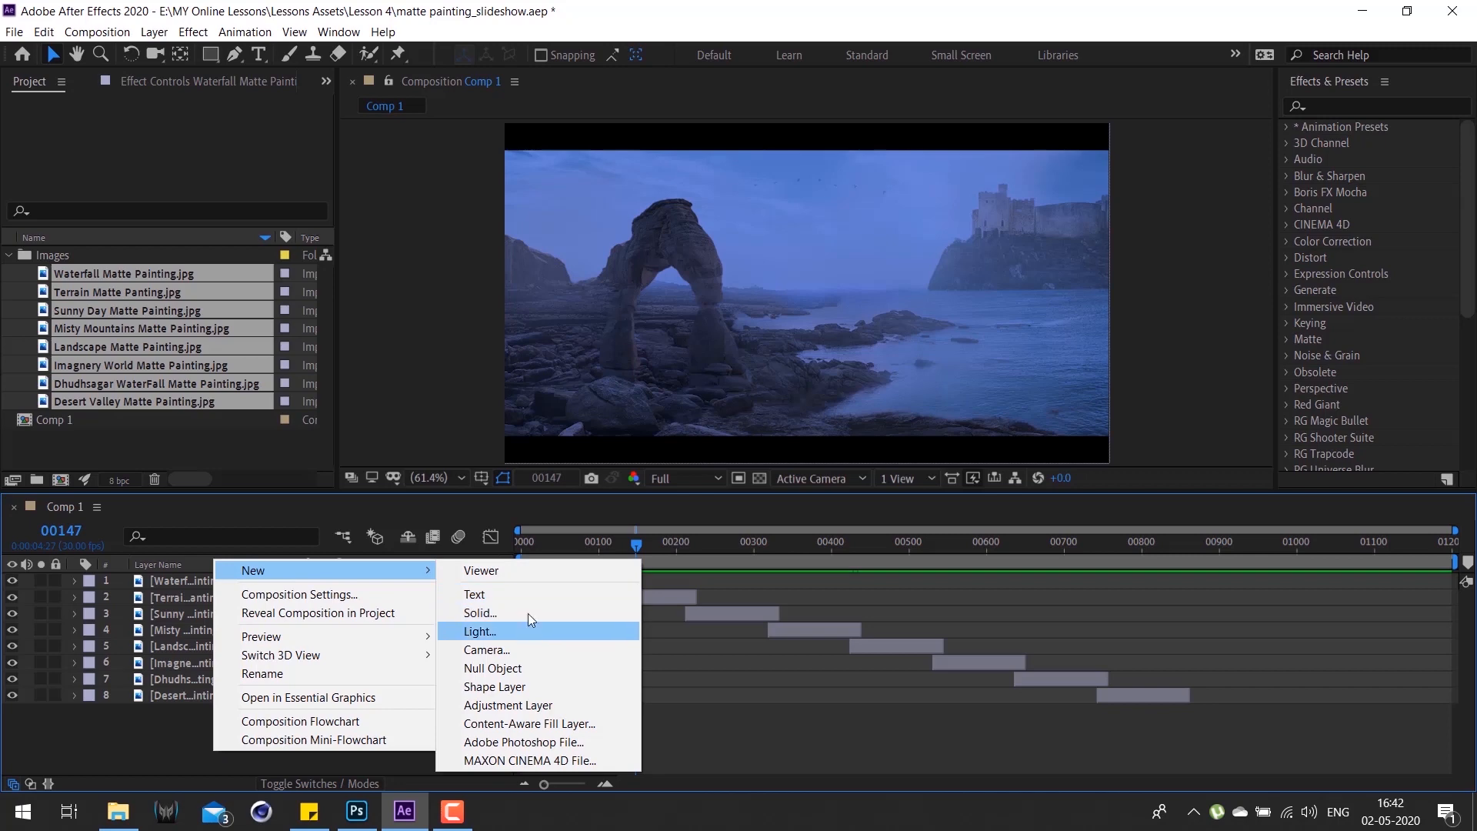
{"action": "left_click", "coordinate": [528, 613]}
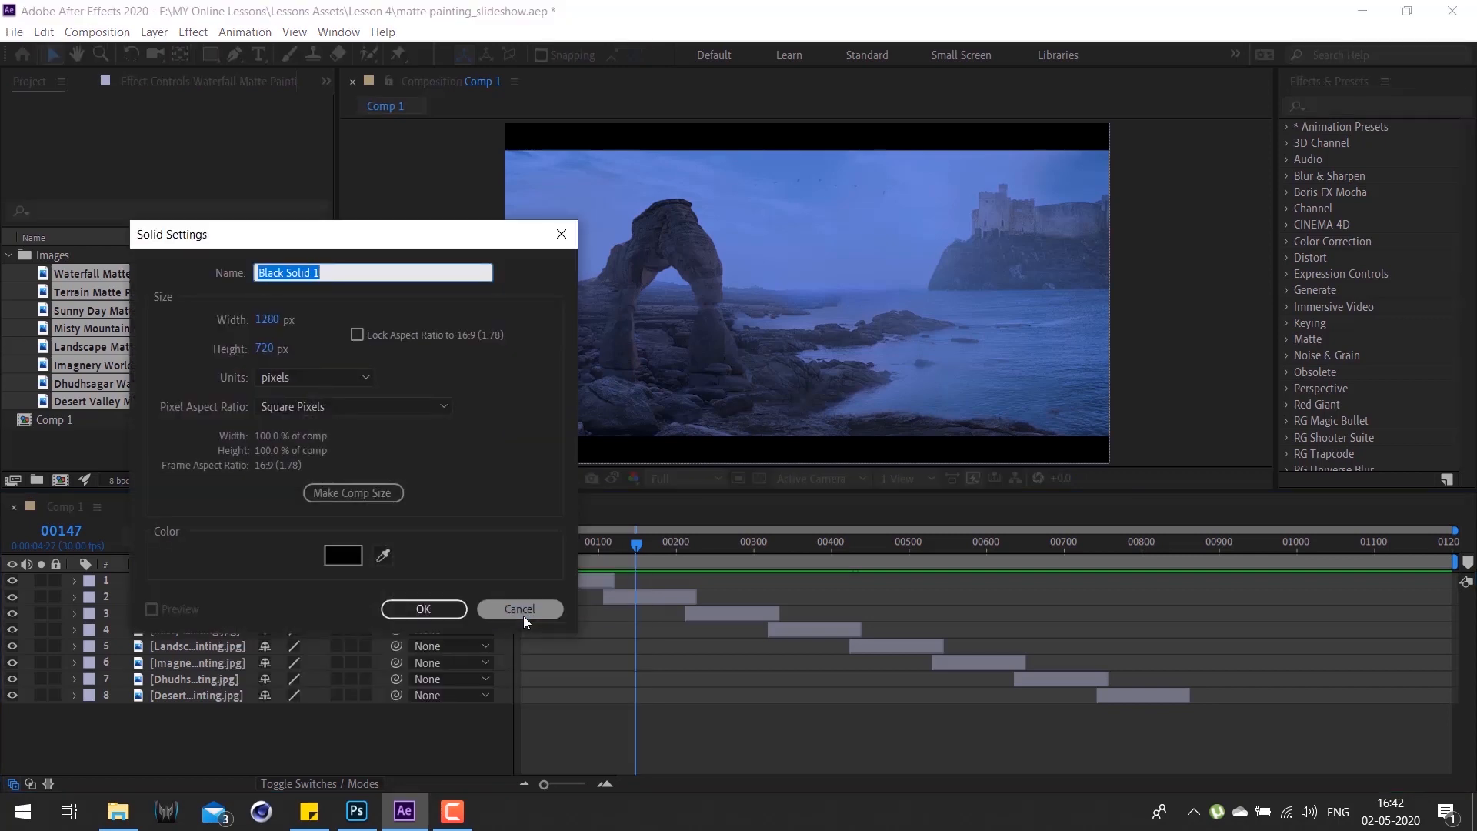
{"action": "left_click", "coordinate": [444, 605]}
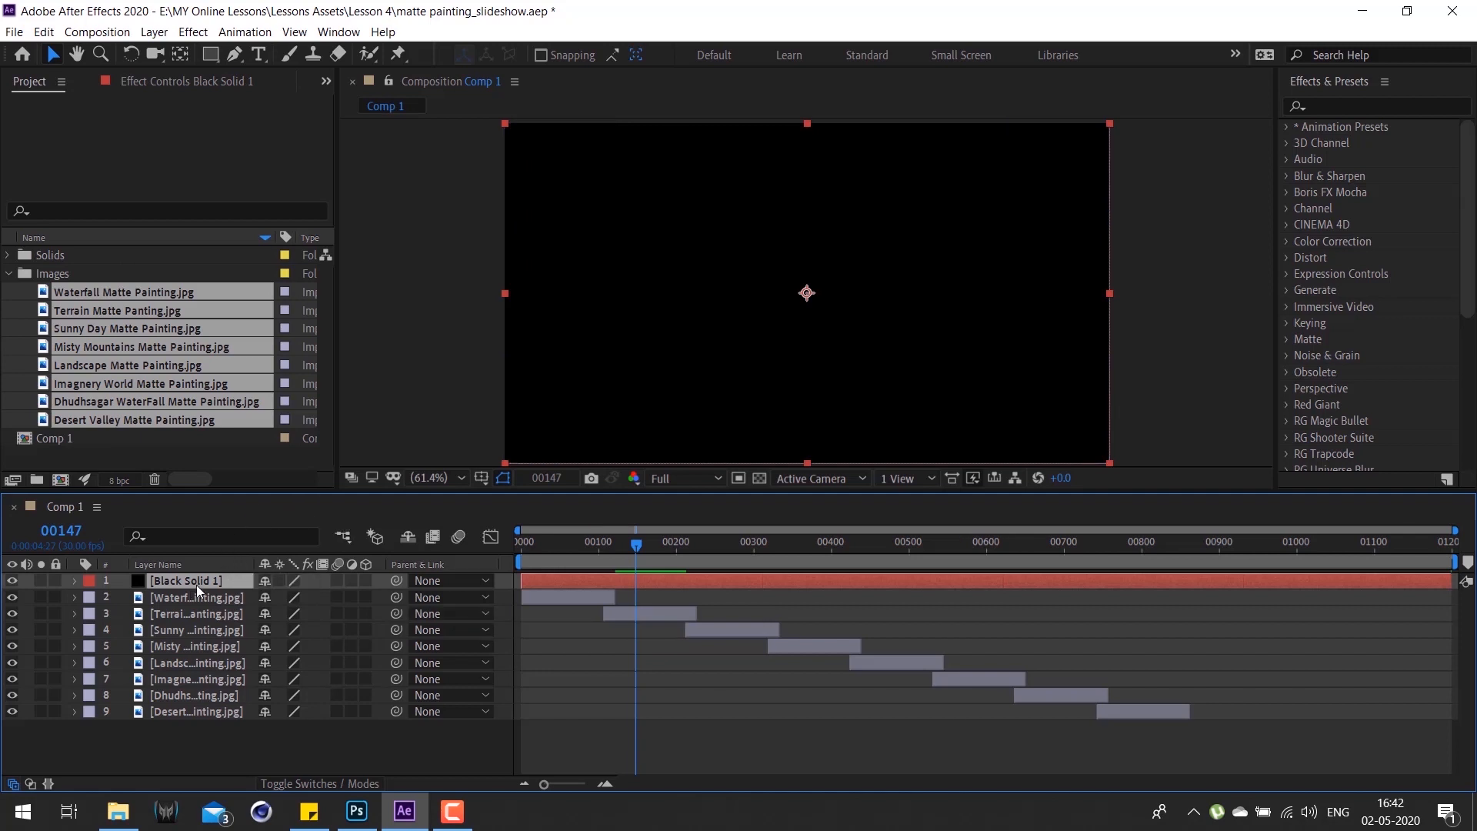
Step: Rename the black solid layer as Black Borders
{"action": "key", "text": "Return"}
{"action": "key", "text": "Caps_Lock"}
{"action": "type", "text": "B"}
{"action": "key", "text": "Caps_Lock"}
{"action": "type", "text": "a"}
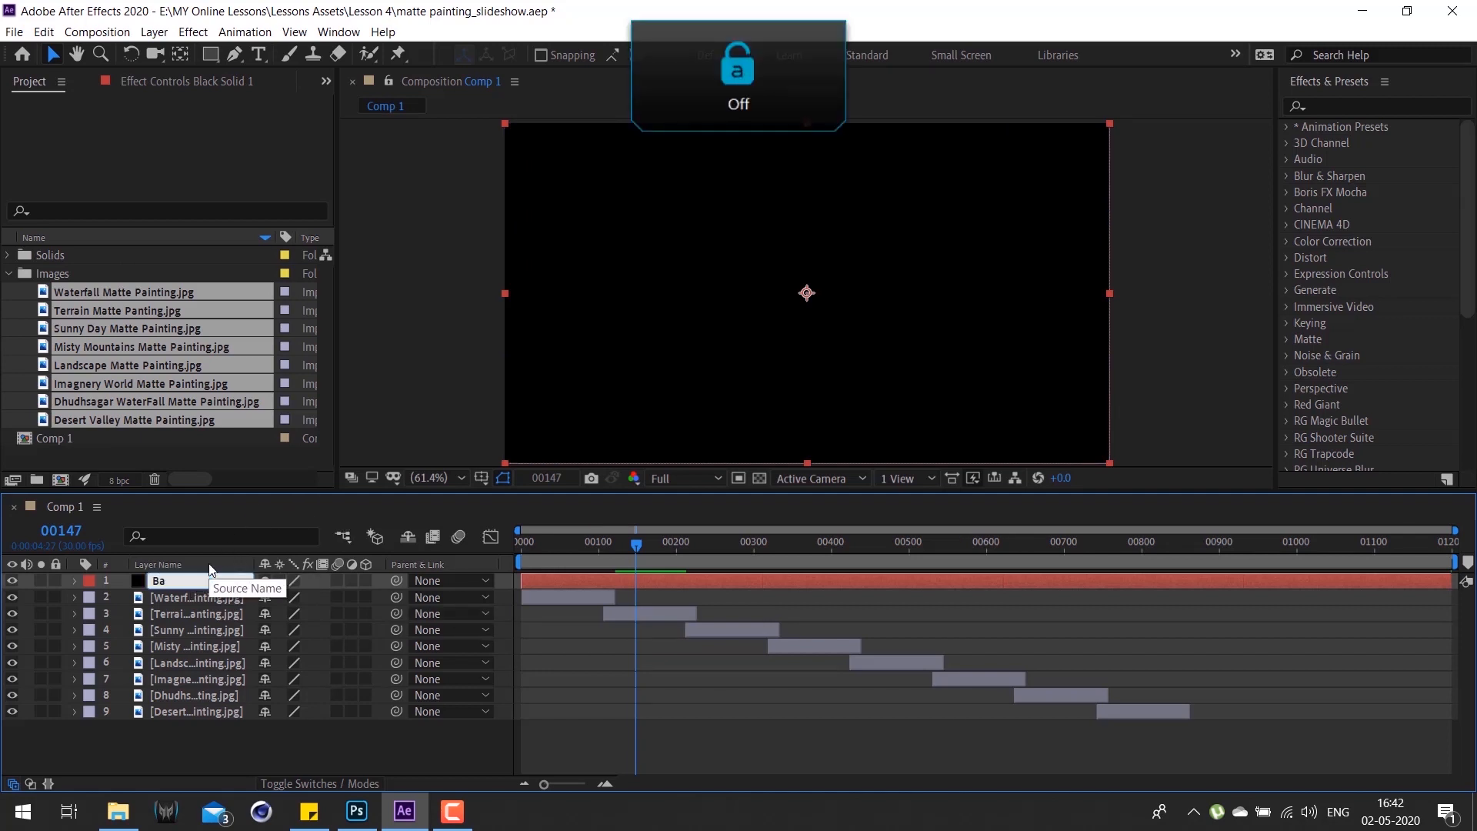
{"action": "key", "text": "BackSpace"}
{"action": "type", "text": "lack b"}
{"action": "key", "text": "Caps_Lock"}
{"action": "type", "text": "B"}
{"action": "key", "text": "Caps_Lock"}
{"action": "type", "text": "orders"}
{"action": "key", "text": "Return"}
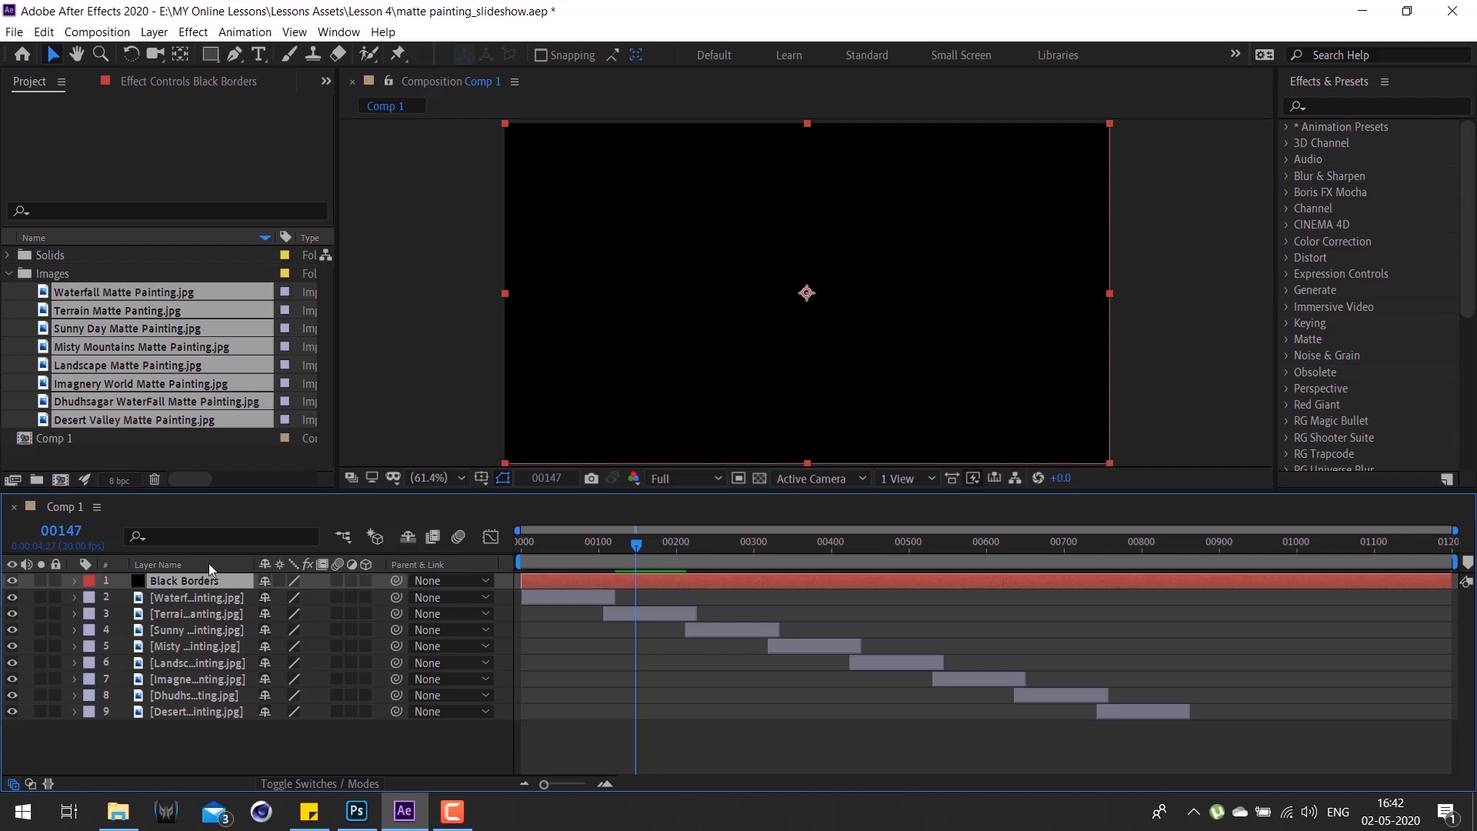
Step: Try adding a full-frame rectangle with no layer selected, and delete the resulting shape layer
{"action": "left_click", "coordinate": [678, 699]}
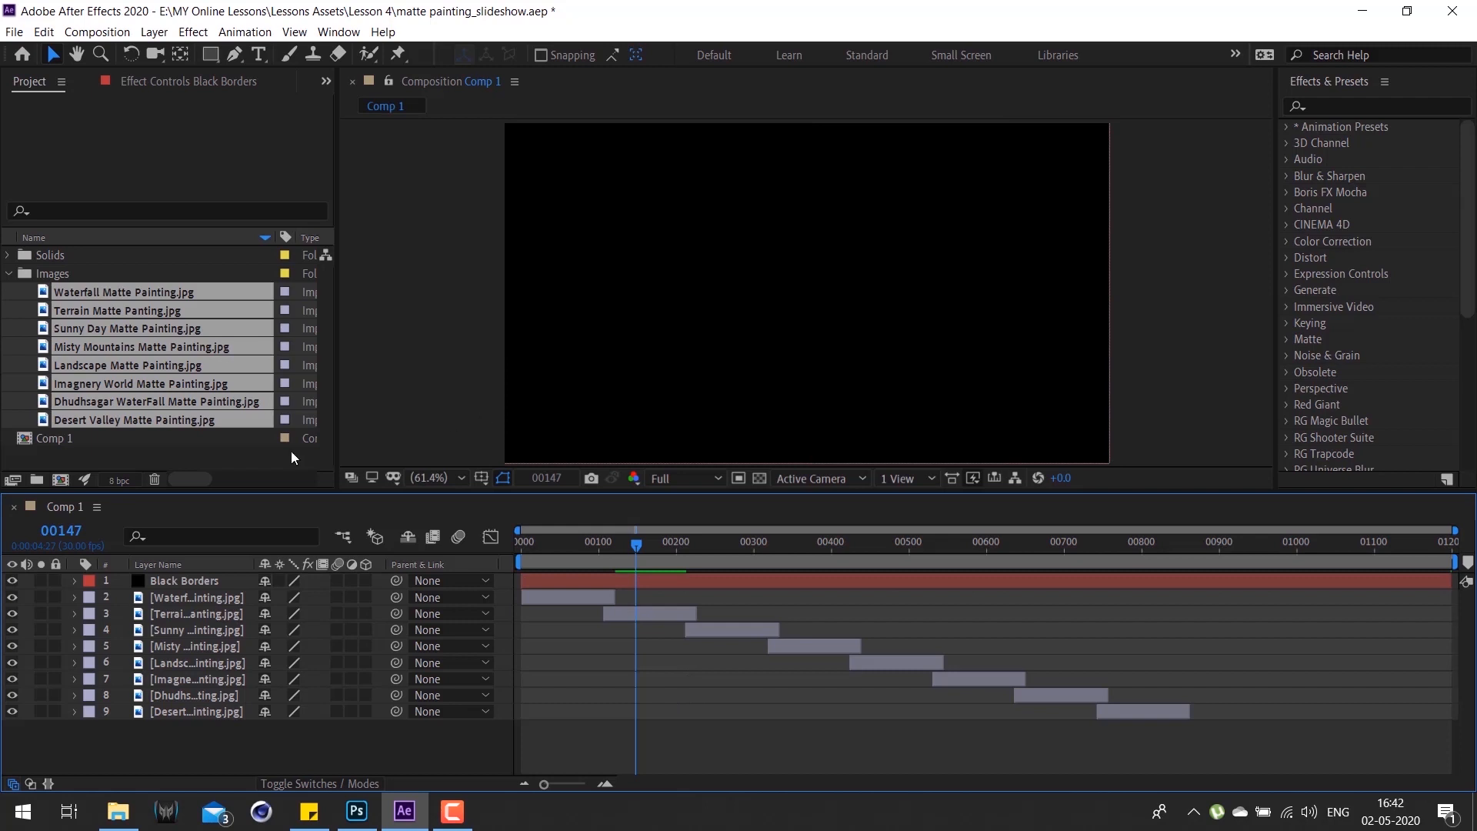
{"action": "left_click", "coordinate": [201, 578]}
{"action": "left_click", "coordinate": [164, 733]}
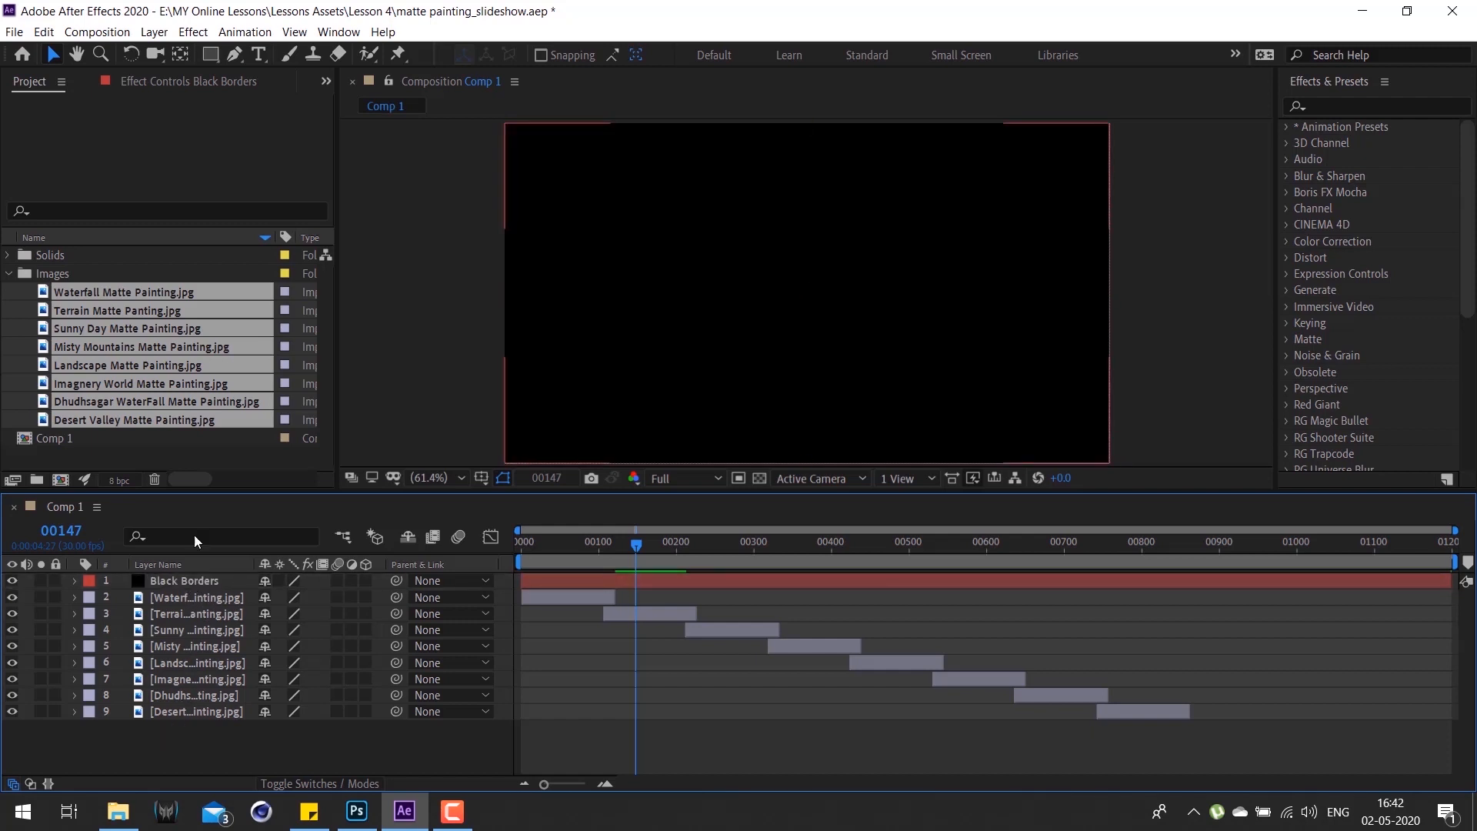
{"action": "double_click", "coordinate": [208, 53]}
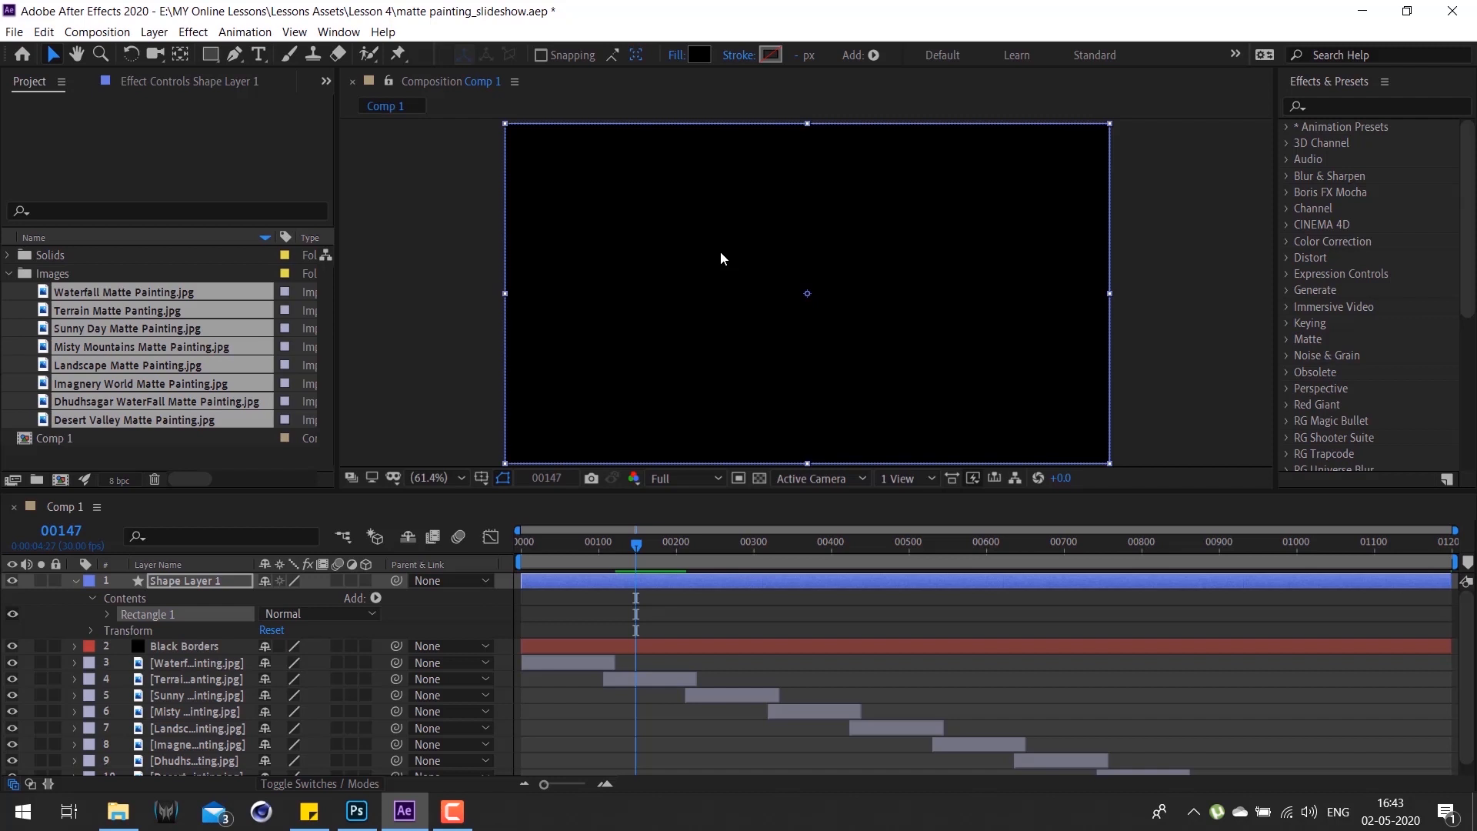
{"action": "key", "text": "Delete"}
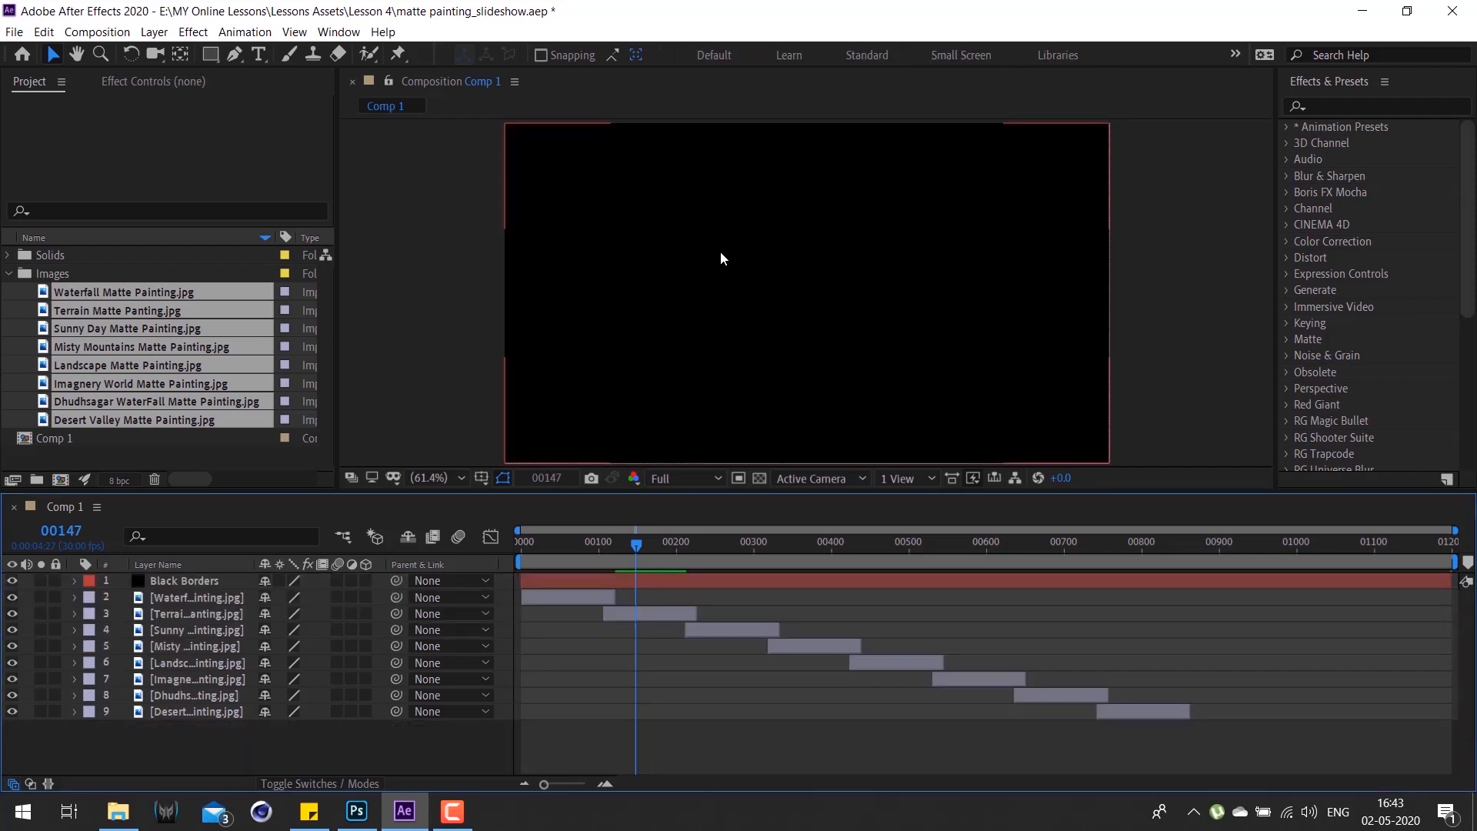
Step: Add a full-frame rectangular mask to the Black Borders layer and shrink its height symmetrically to just inside the image's upper and lower edges
{"action": "left_click", "coordinate": [192, 580]}
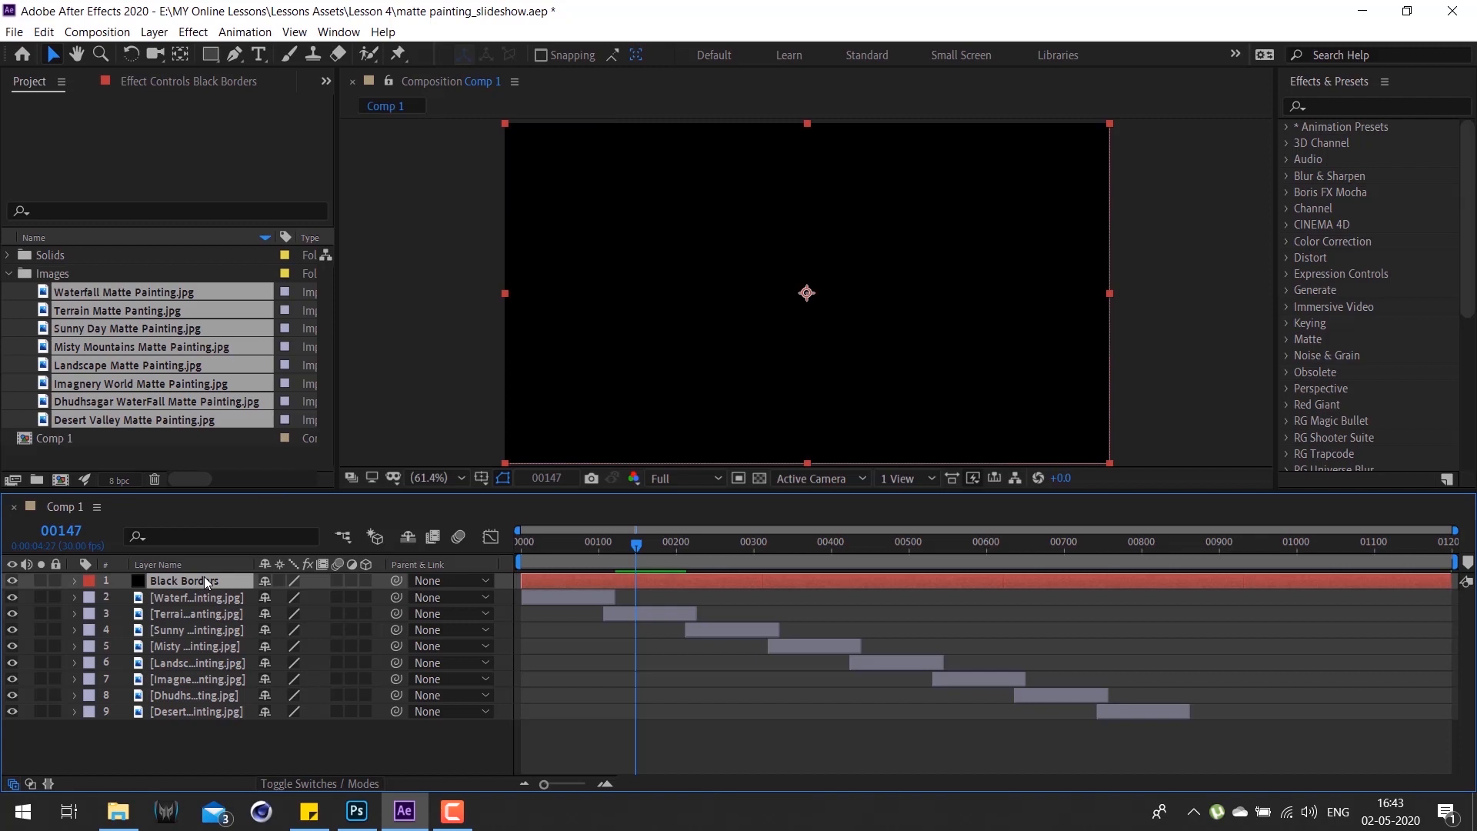
{"action": "double_click", "coordinate": [210, 54]}
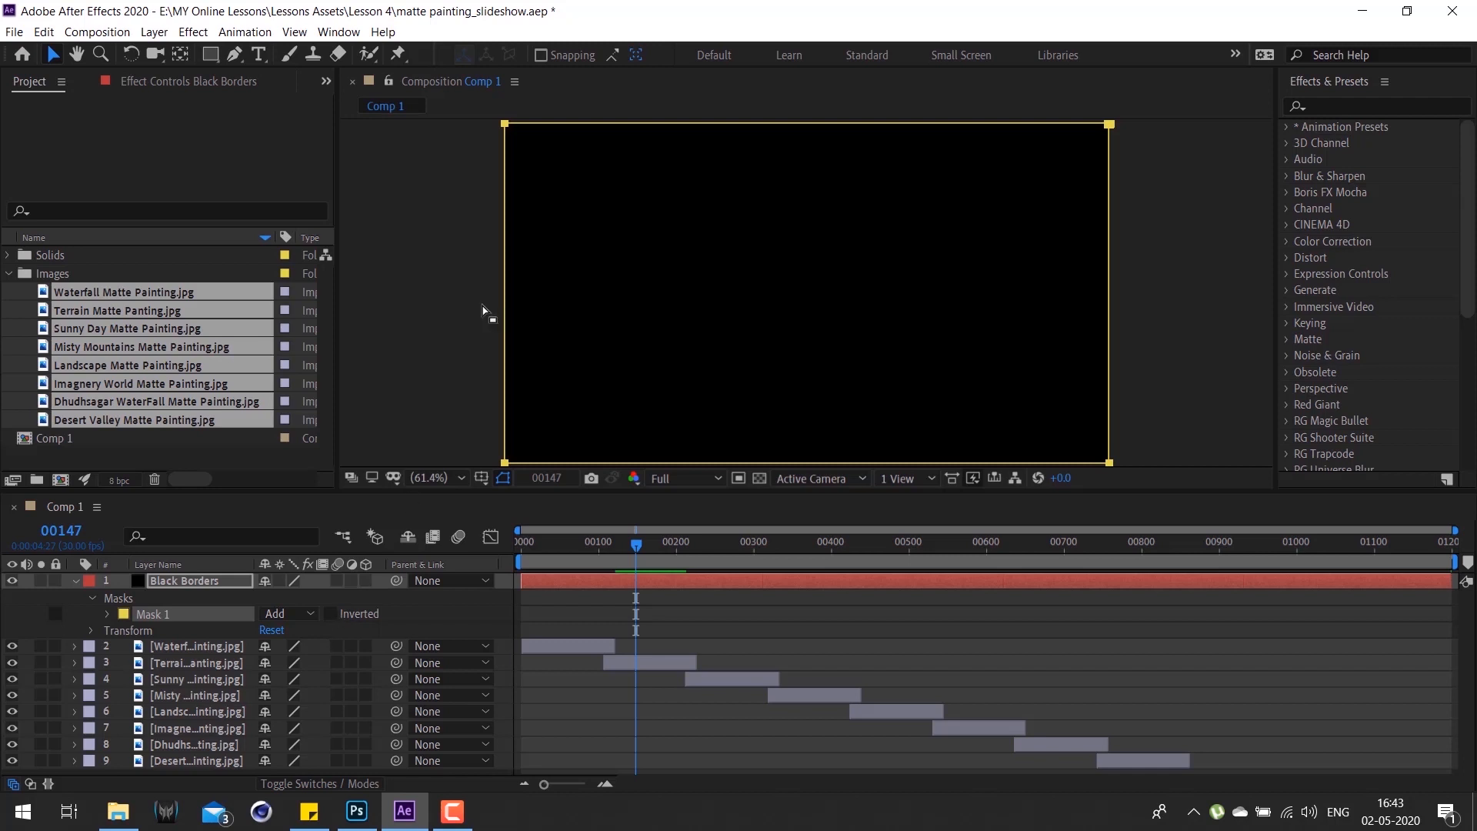
{"action": "left_click", "coordinate": [503, 123]}
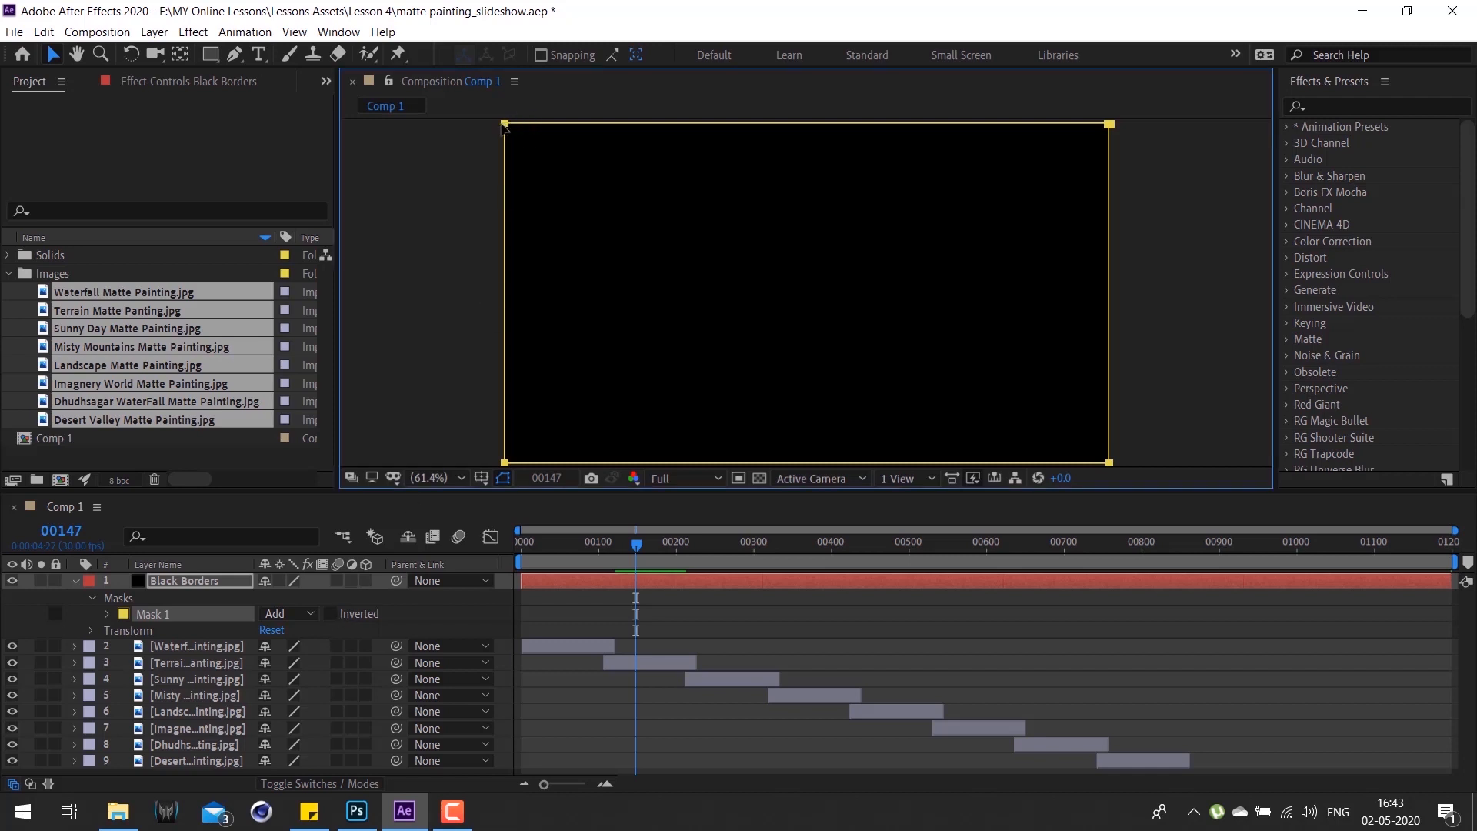
{"action": "double_click", "coordinate": [504, 124]}
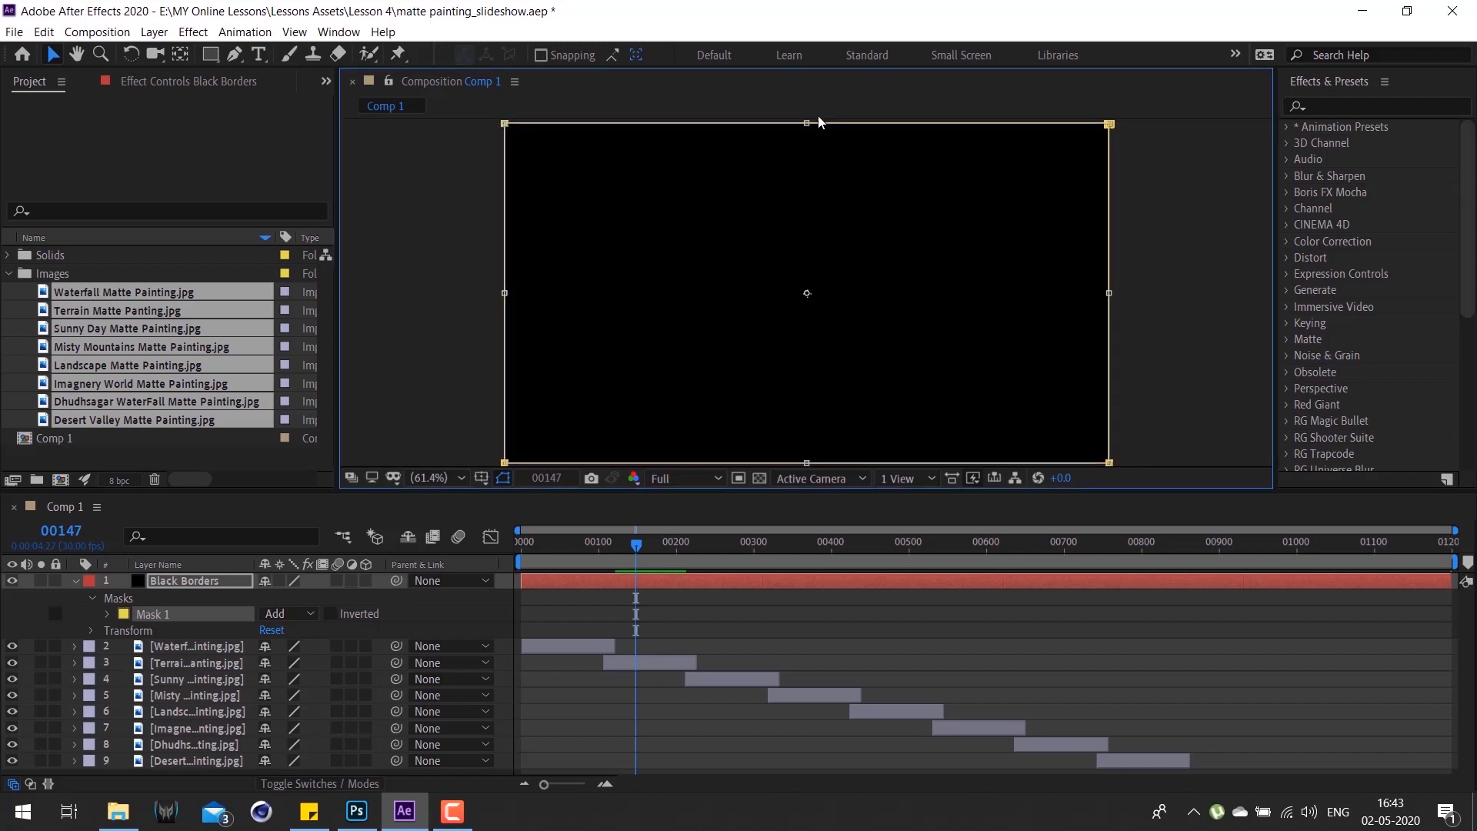
{"action": "left_click_drag", "start_coordinate": [807, 124], "coordinate": [805, 163]}
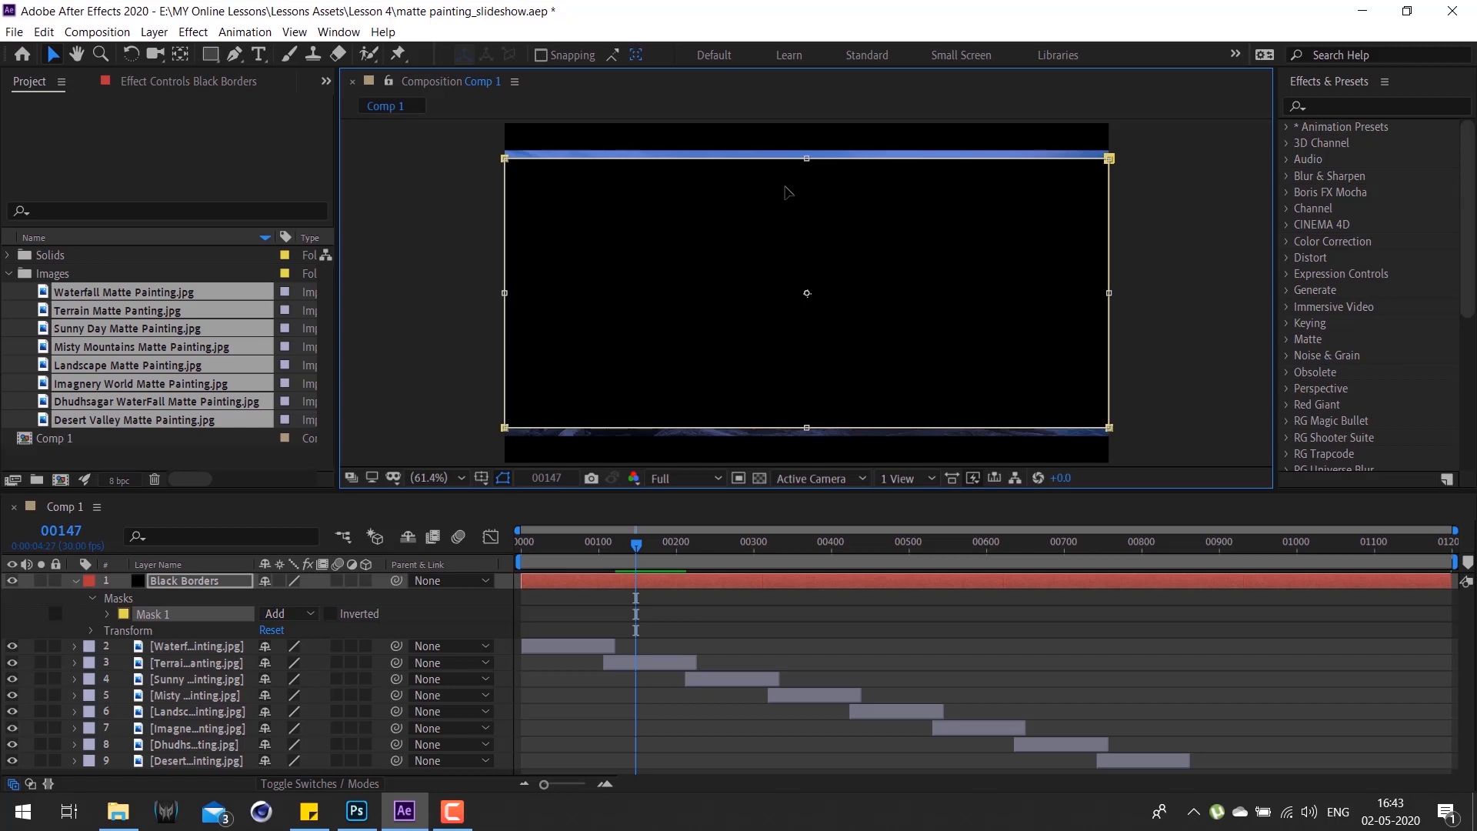
Step: Invert the mask on the Black Borders layer so the solid covers only the strips above and below the images
{"action": "left_click", "coordinate": [332, 614]}
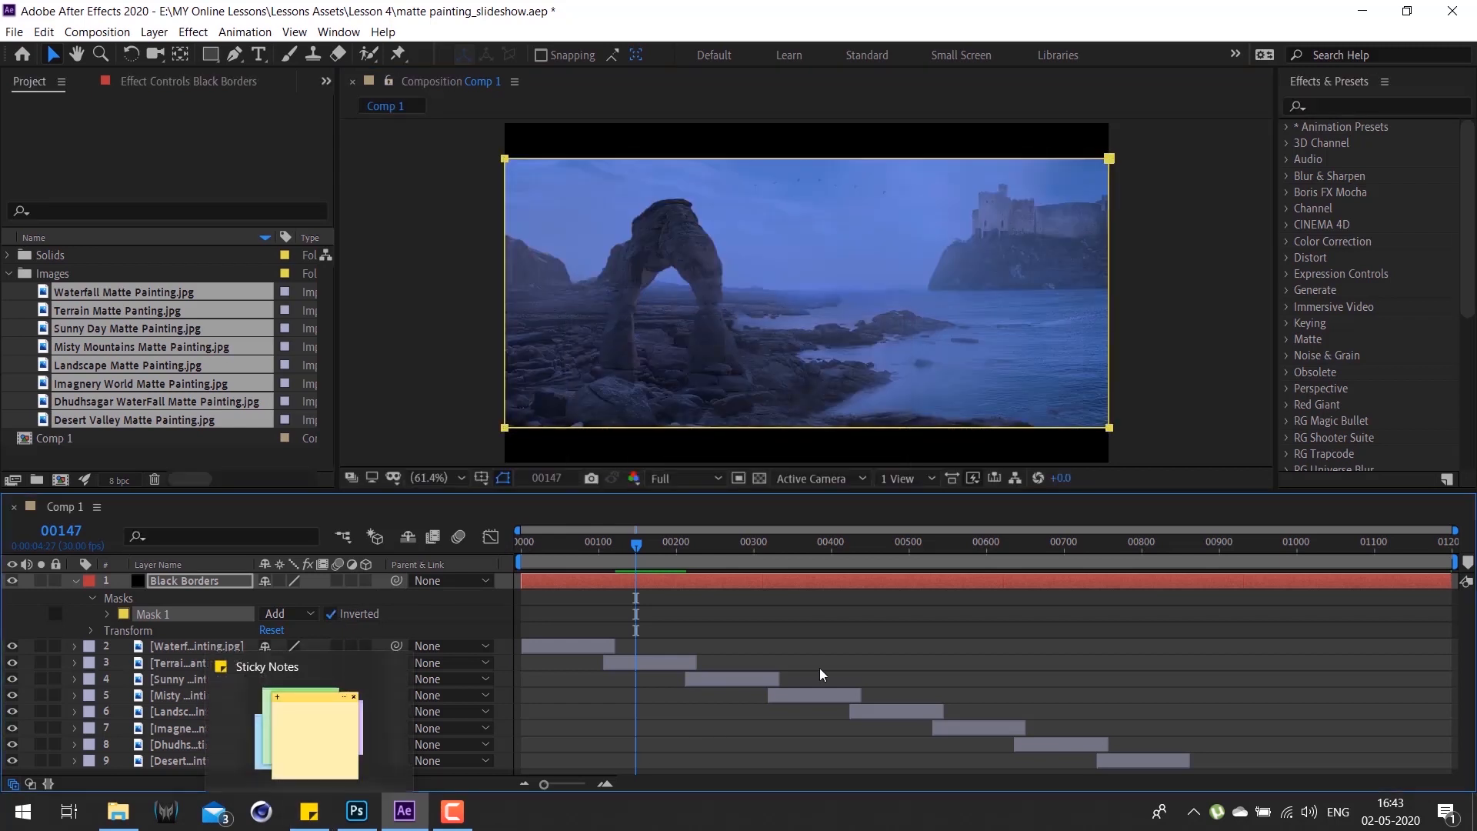
{"action": "left_click", "coordinate": [844, 649]}
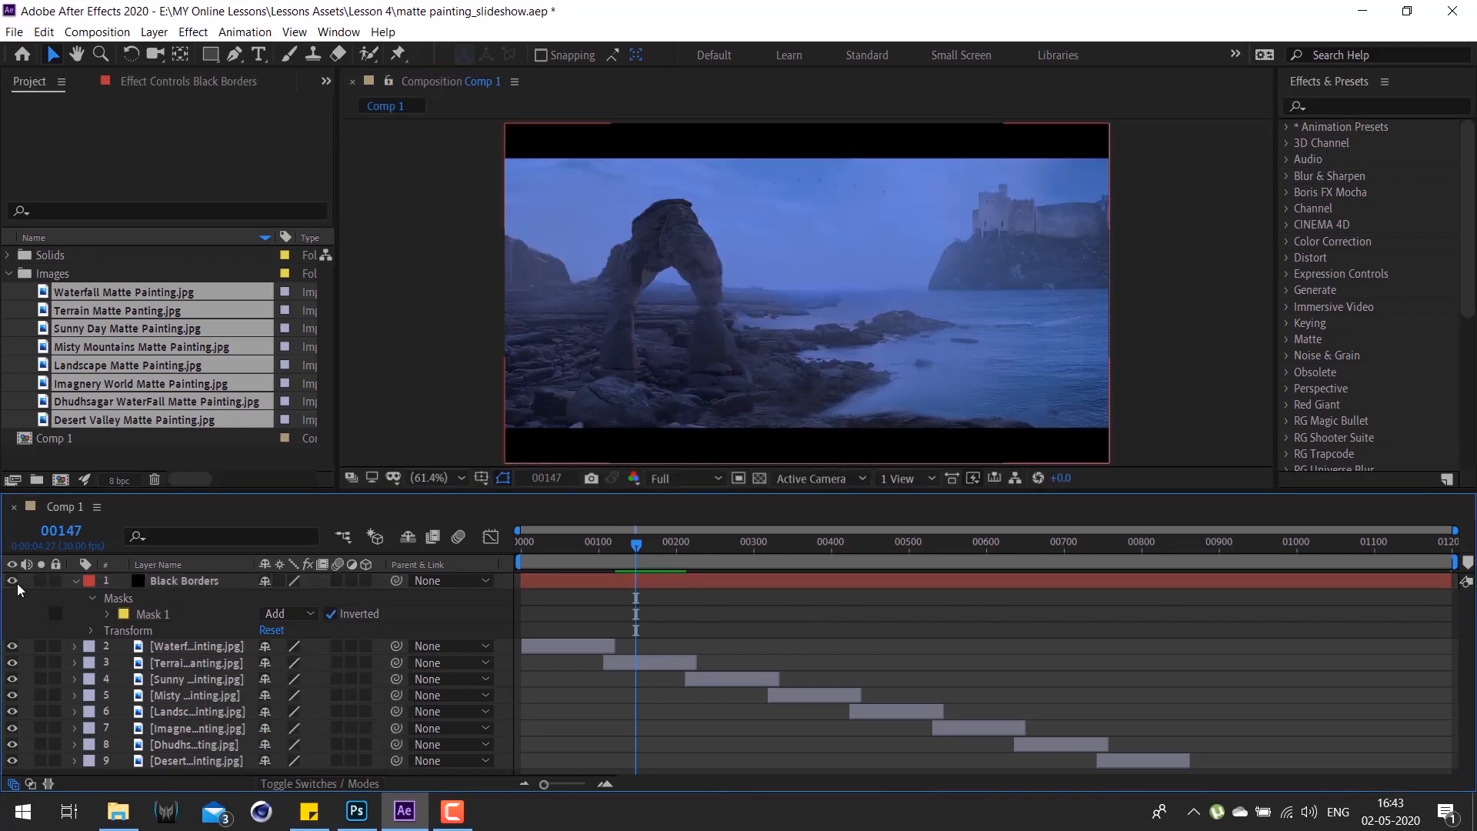
{"action": "left_click", "coordinate": [554, 581]}
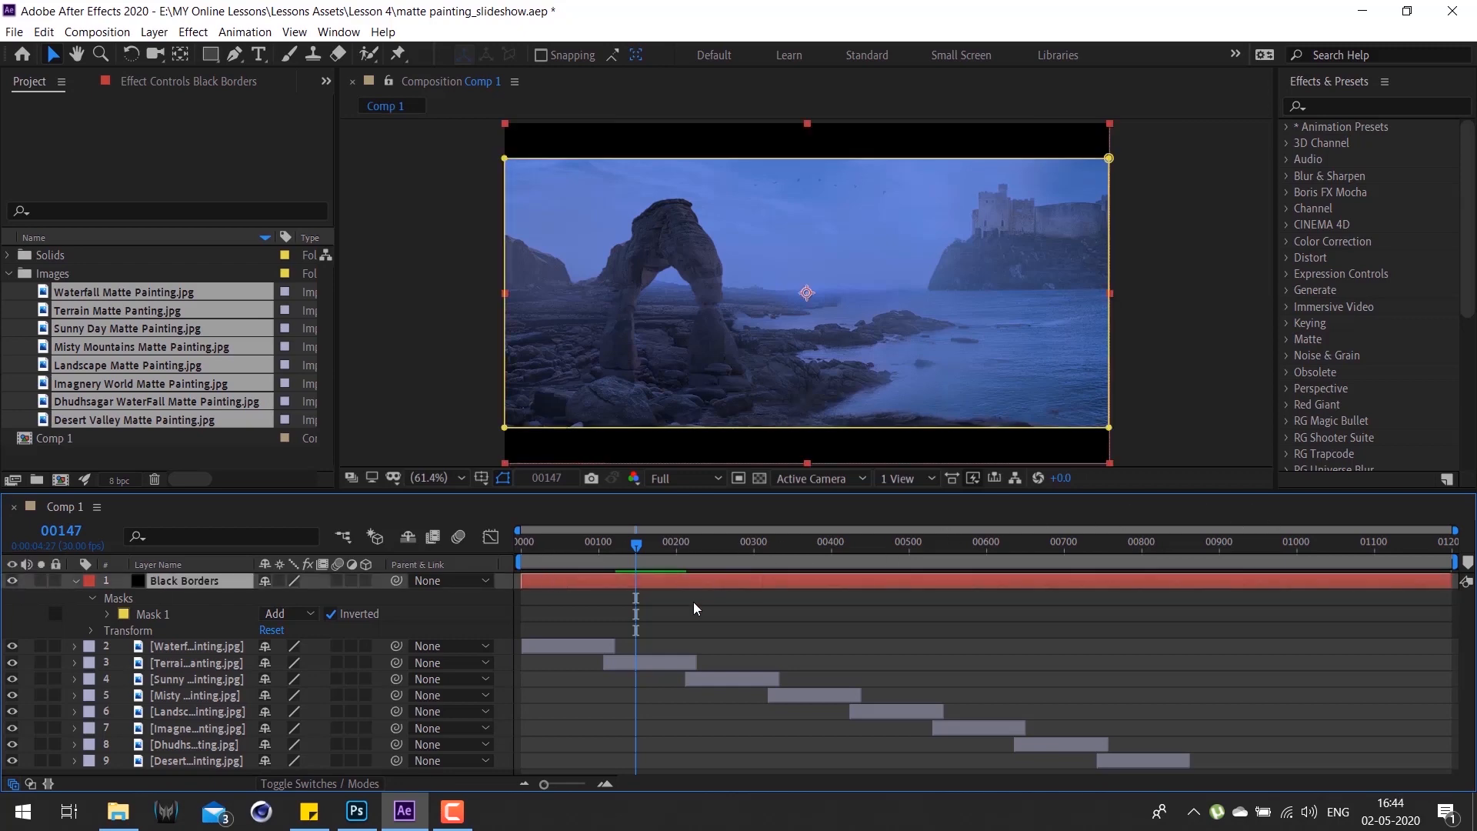
Step: Scrub and play back the slideshow to examine the black borders across all the images
{"action": "mouse_move", "coordinate": [636, 545]}
{"action": "left_mouse_down"}
{"action": "mouse_move", "coordinate": [1208, 569]}
{"action": "mouse_move", "coordinate": [1049, 597]}
{"action": "mouse_move", "coordinate": [598, 627]}
{"action": "left_mouse_up"}
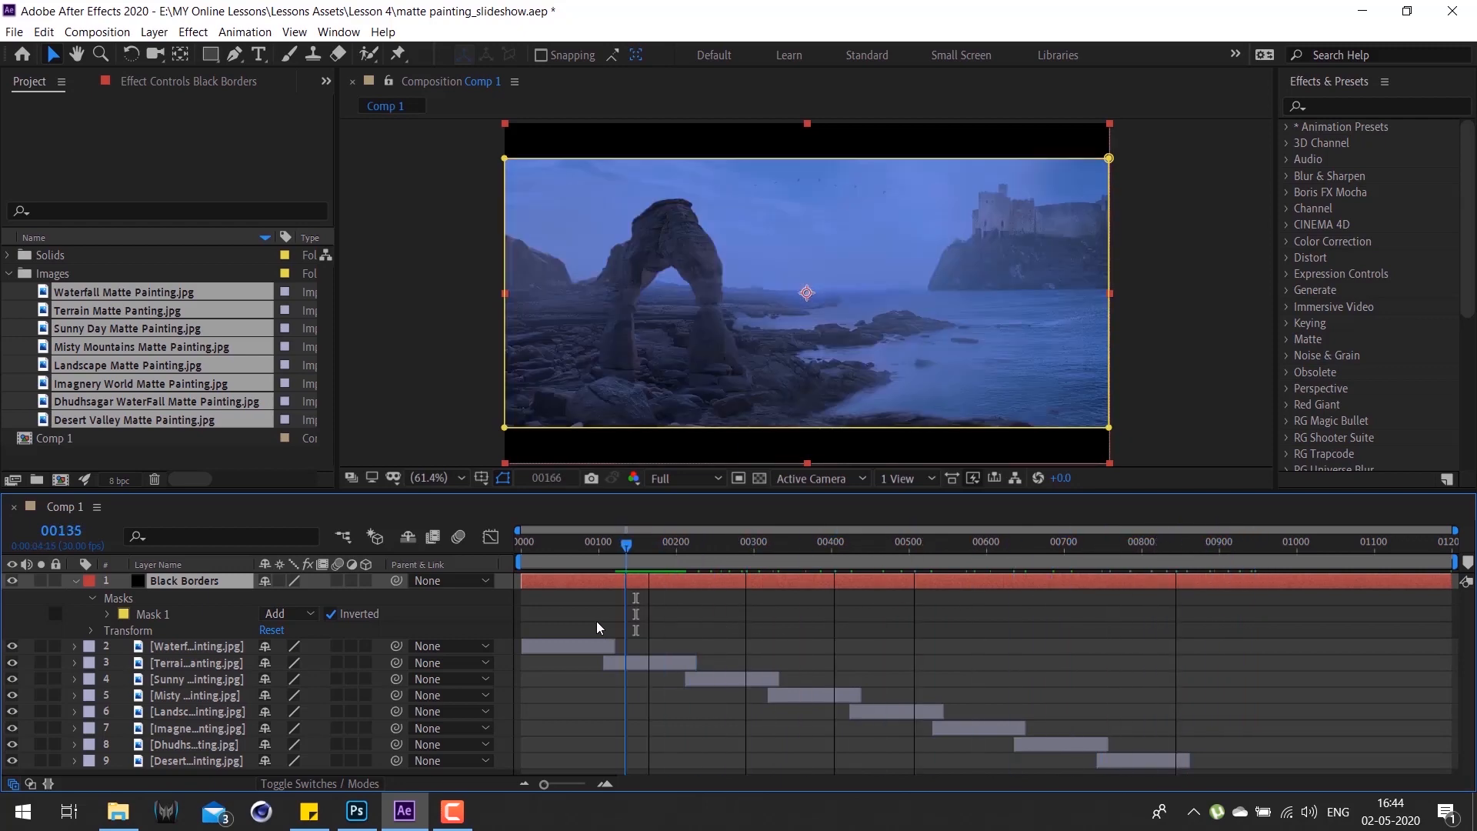
{"action": "key", "text": "space"}
{"action": "left_click", "coordinate": [670, 638]}
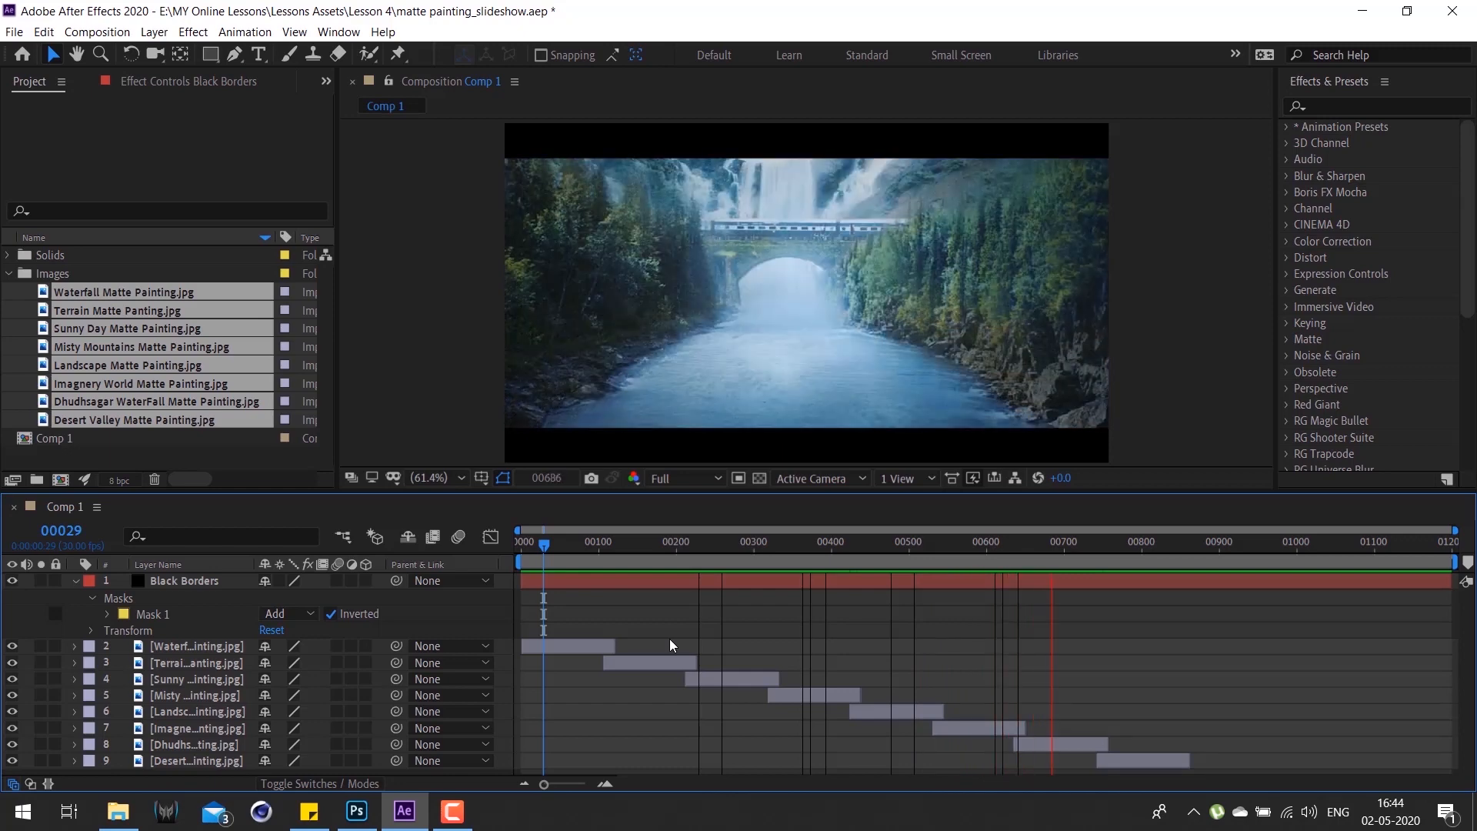
{"action": "key", "text": "space"}
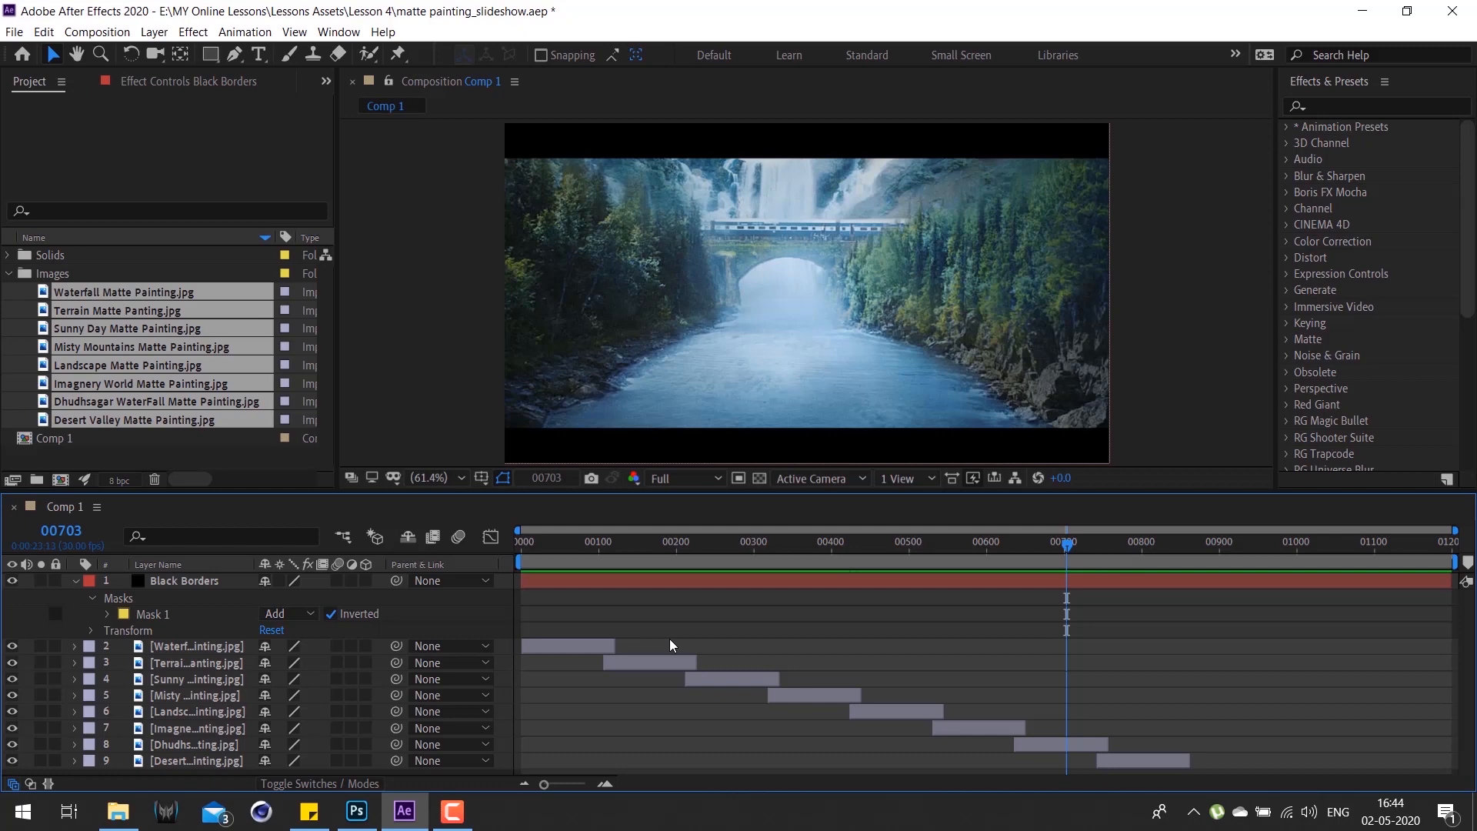
{"action": "key", "text": "space"}
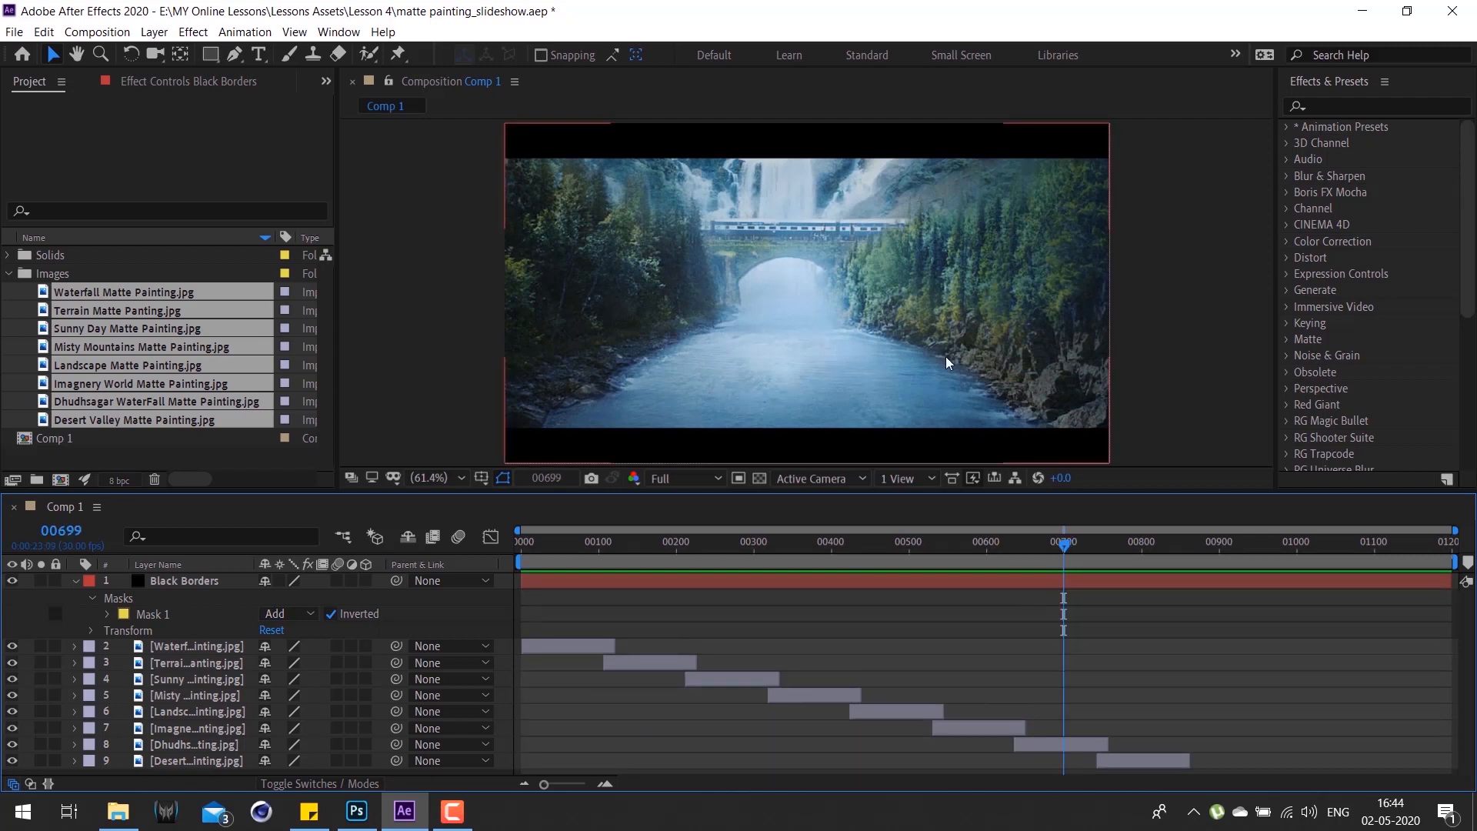
Step: Move the current time to the end of the composition and change the time display from frames to timecode
{"action": "key", "text": "space"}
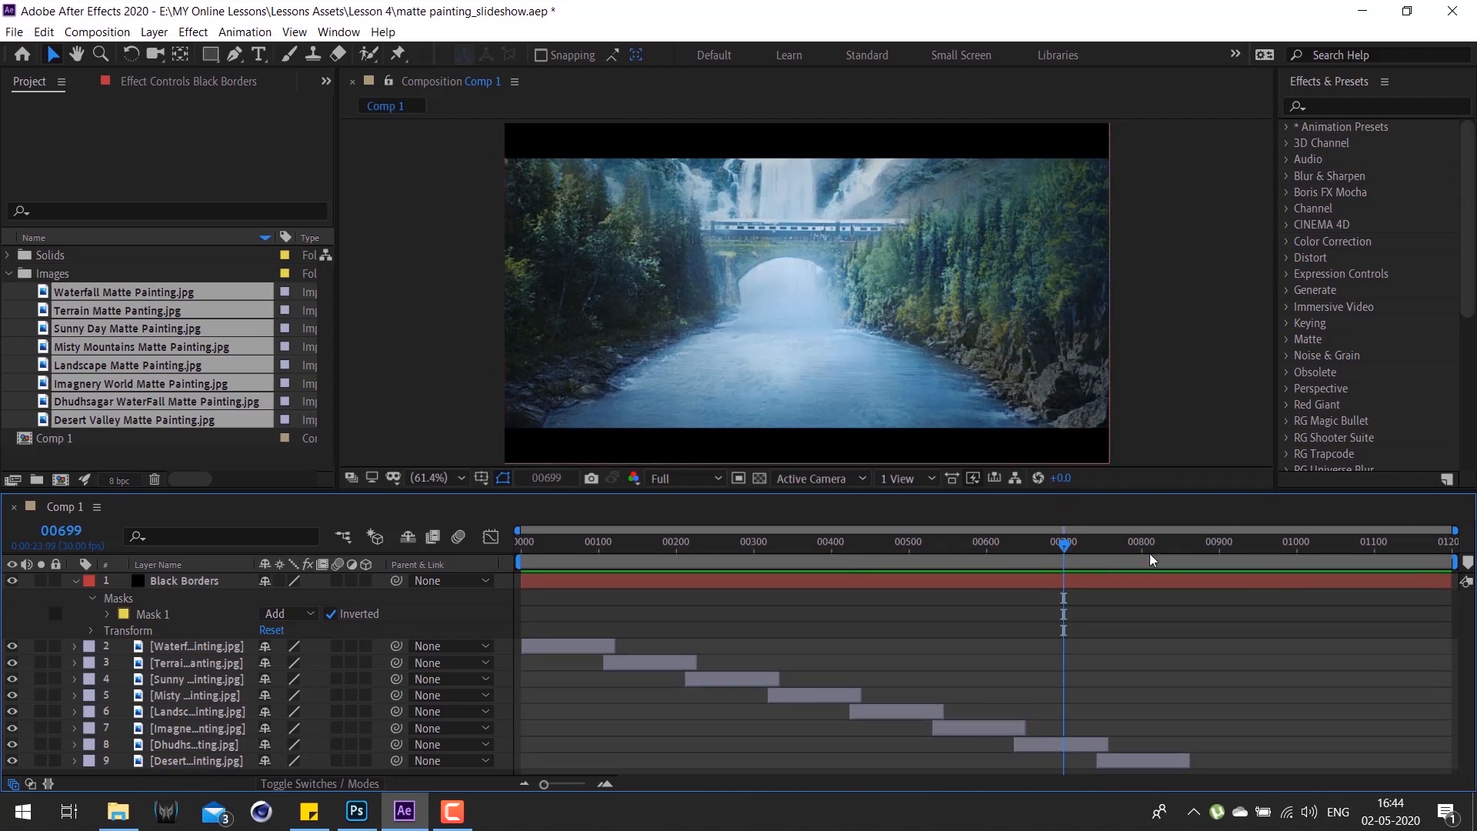
{"action": "left_click_drag", "start_coordinate": [1073, 545], "coordinate": [1451, 531]}
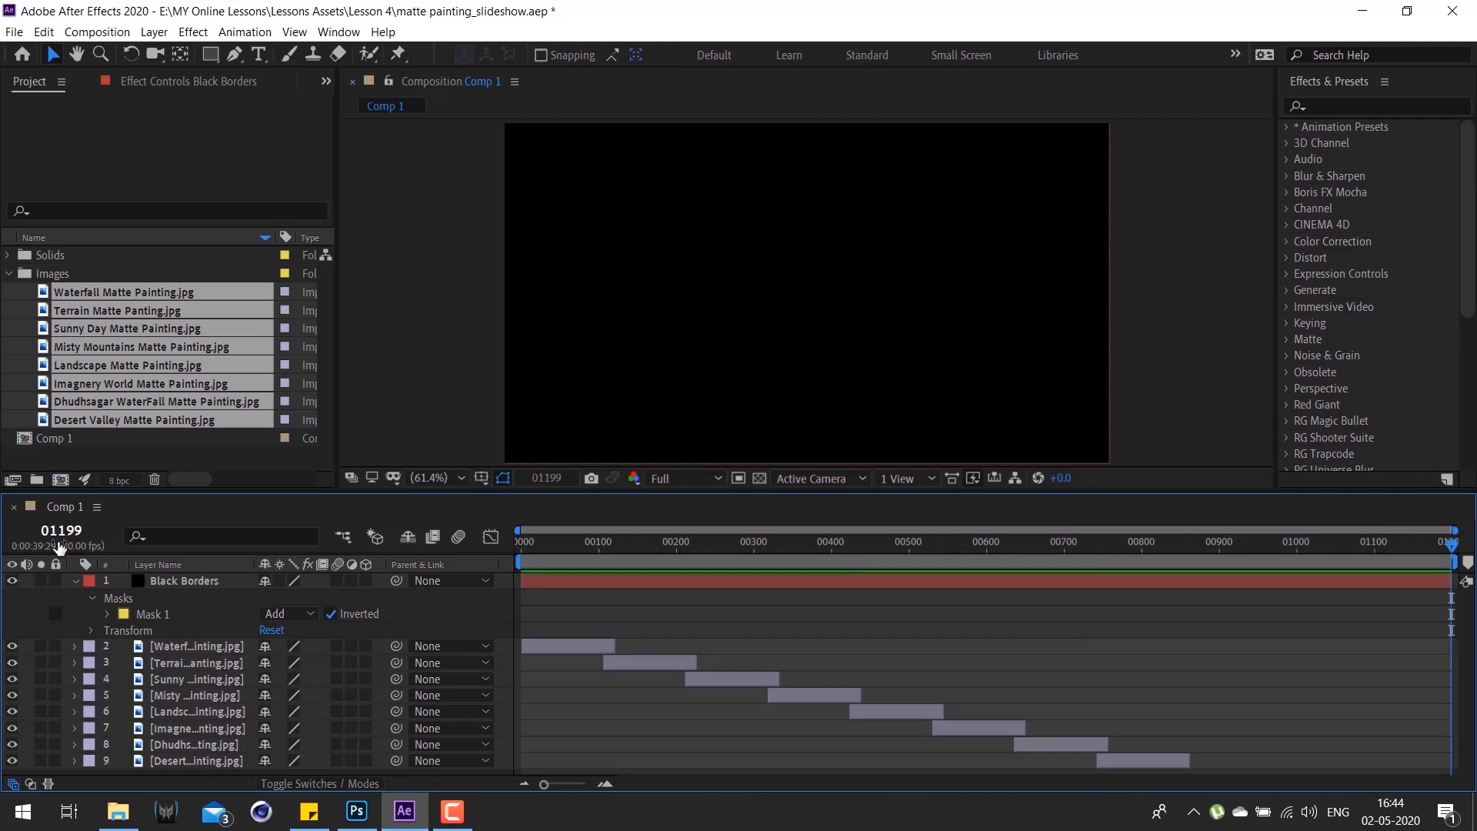
{"action": "left_click", "coordinate": [69, 536], "text": "ctrl"}
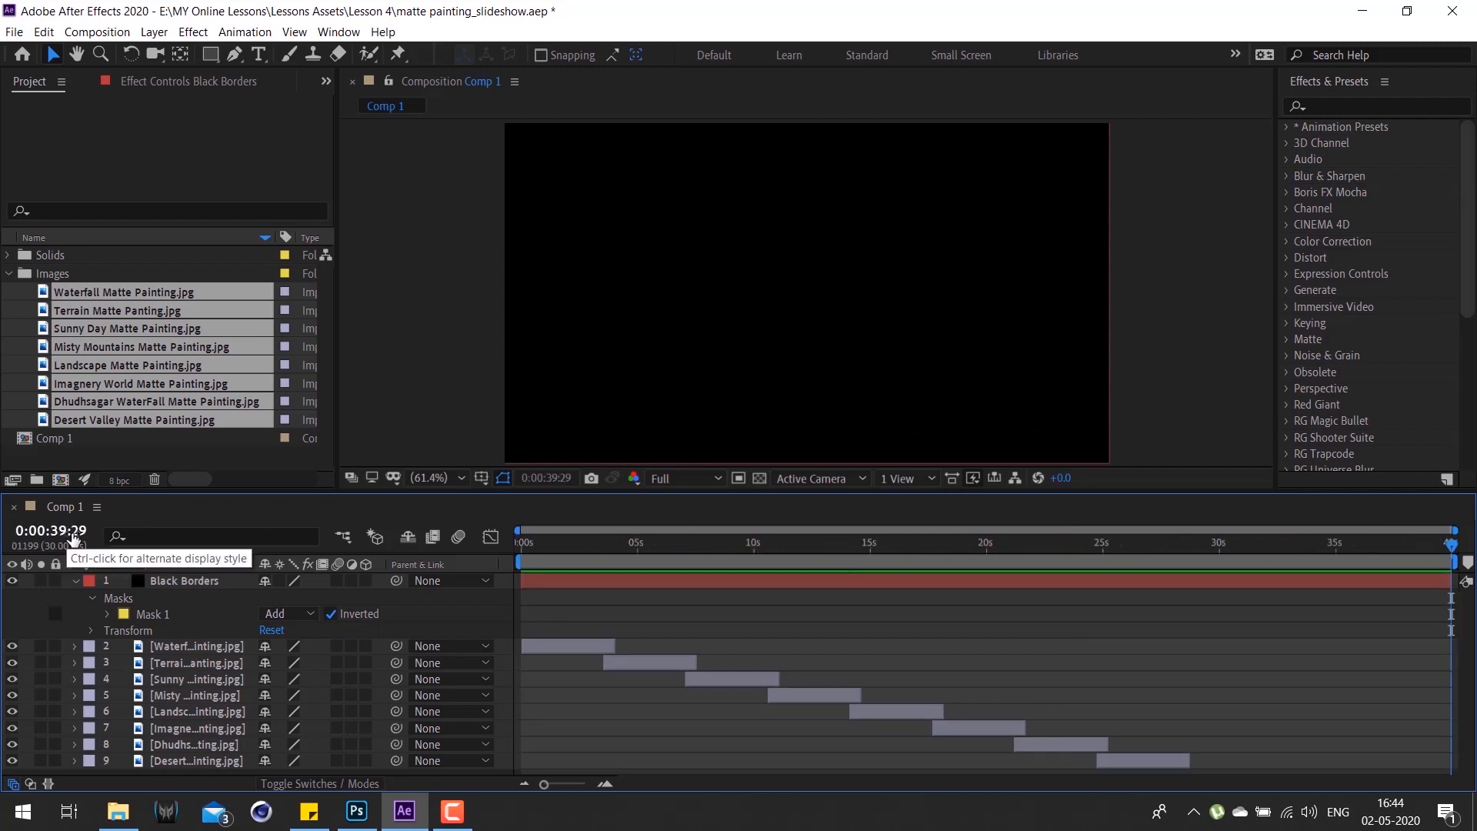
Step: Preview and scrub the stretch of the composition after the Desert Valley layer ends
{"action": "left_click_drag", "start_coordinate": [1158, 548], "coordinate": [1191, 562]}
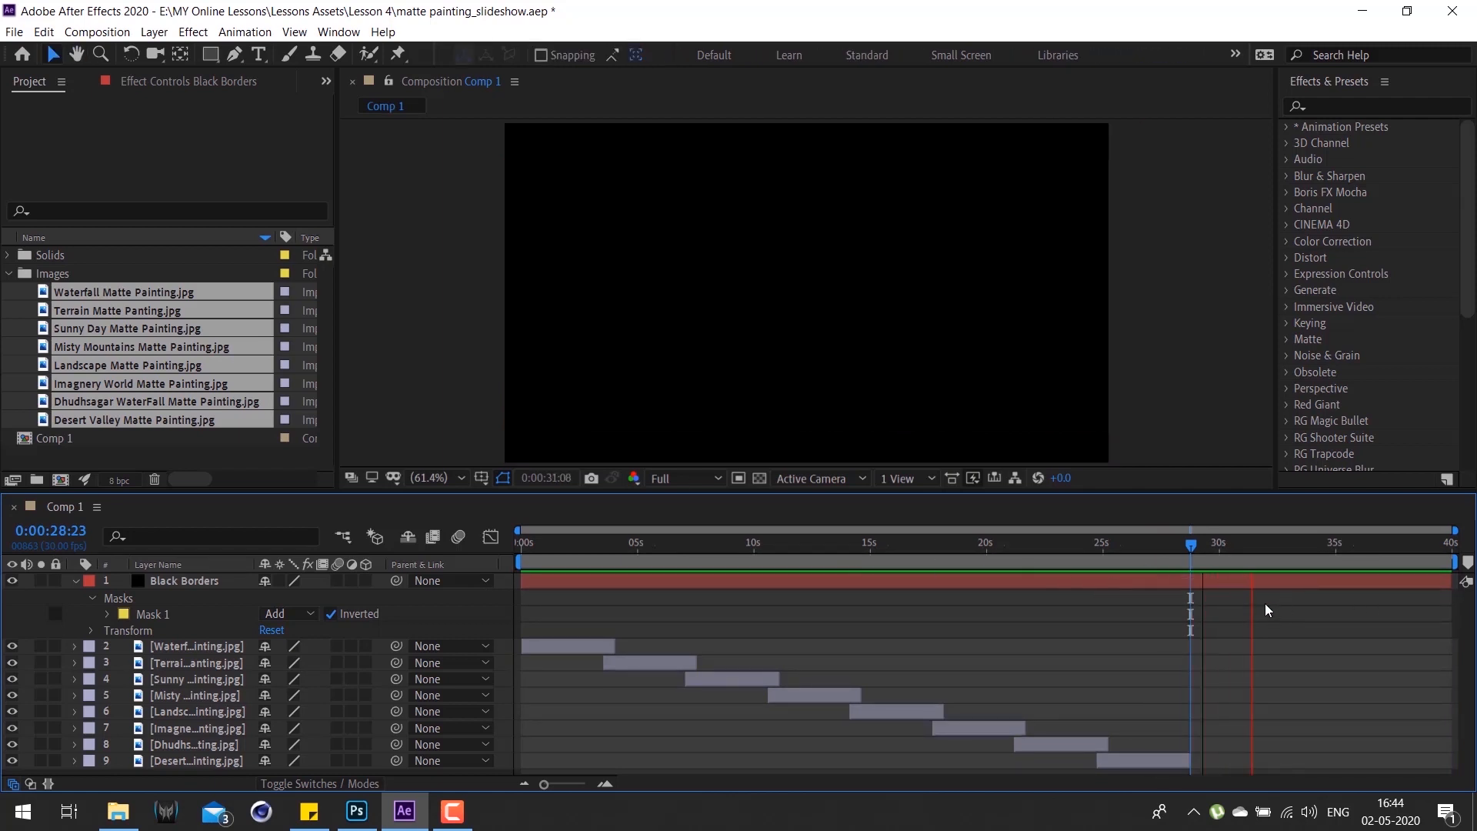
{"action": "left_click", "coordinate": [1244, 601]}
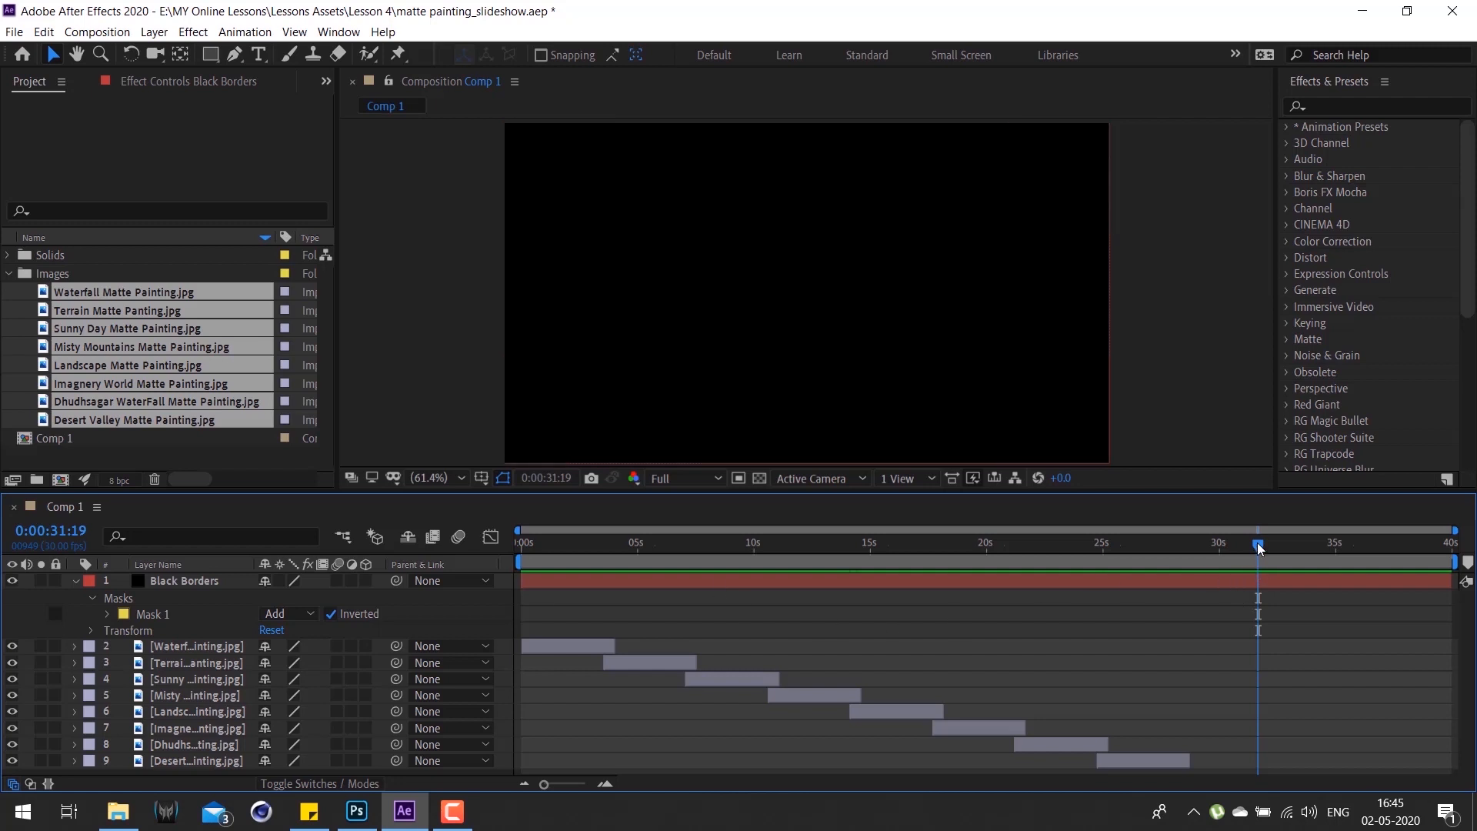
{"action": "left_click_drag", "start_coordinate": [1259, 545], "coordinate": [1394, 582]}
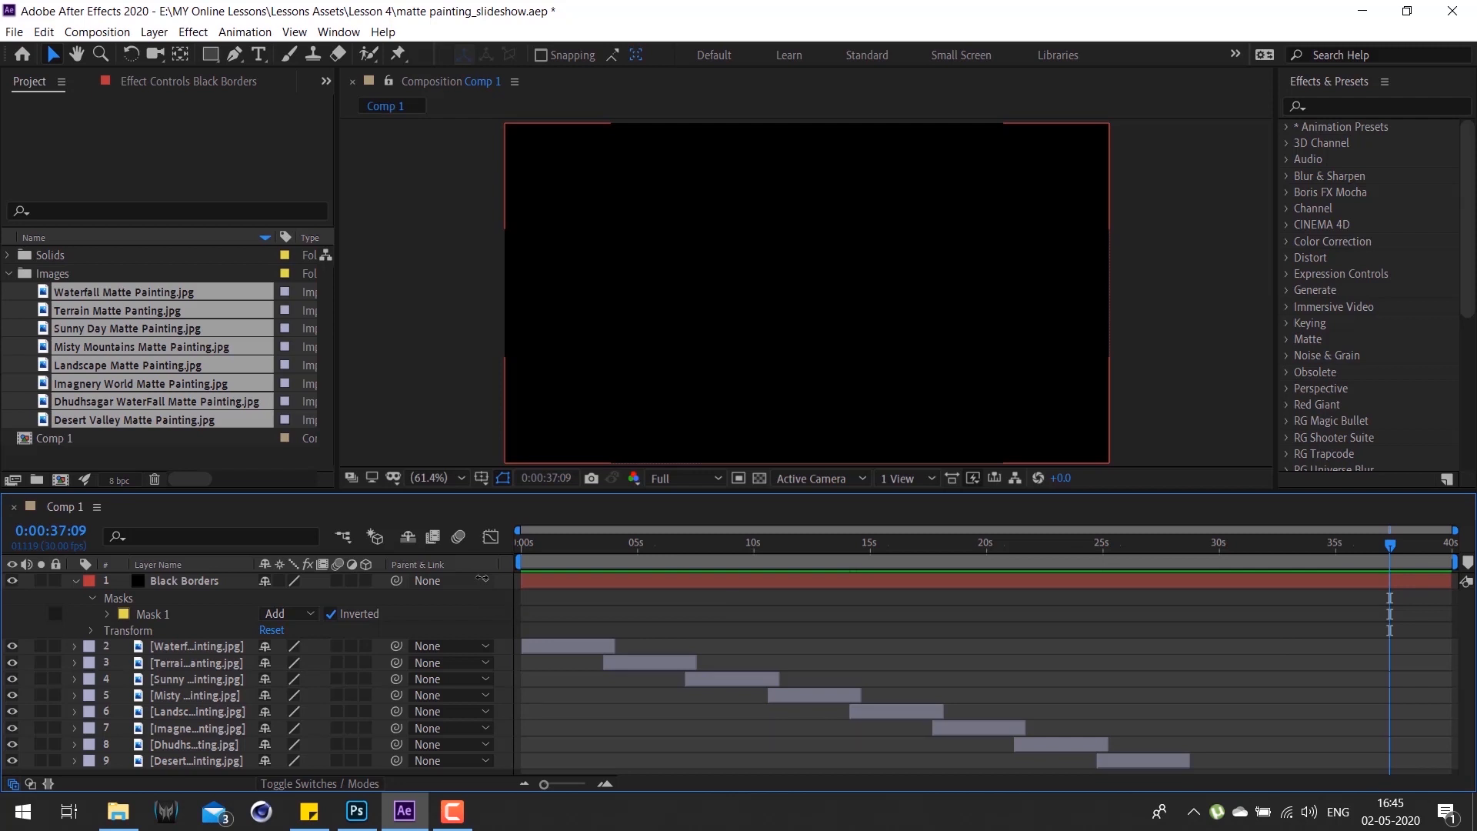
Step: End the work area at the Desert Valley layer's out point, 0:00:28:22, and preview that range
{"action": "left_click_drag", "start_coordinate": [1189, 545], "coordinate": [1171, 545]}
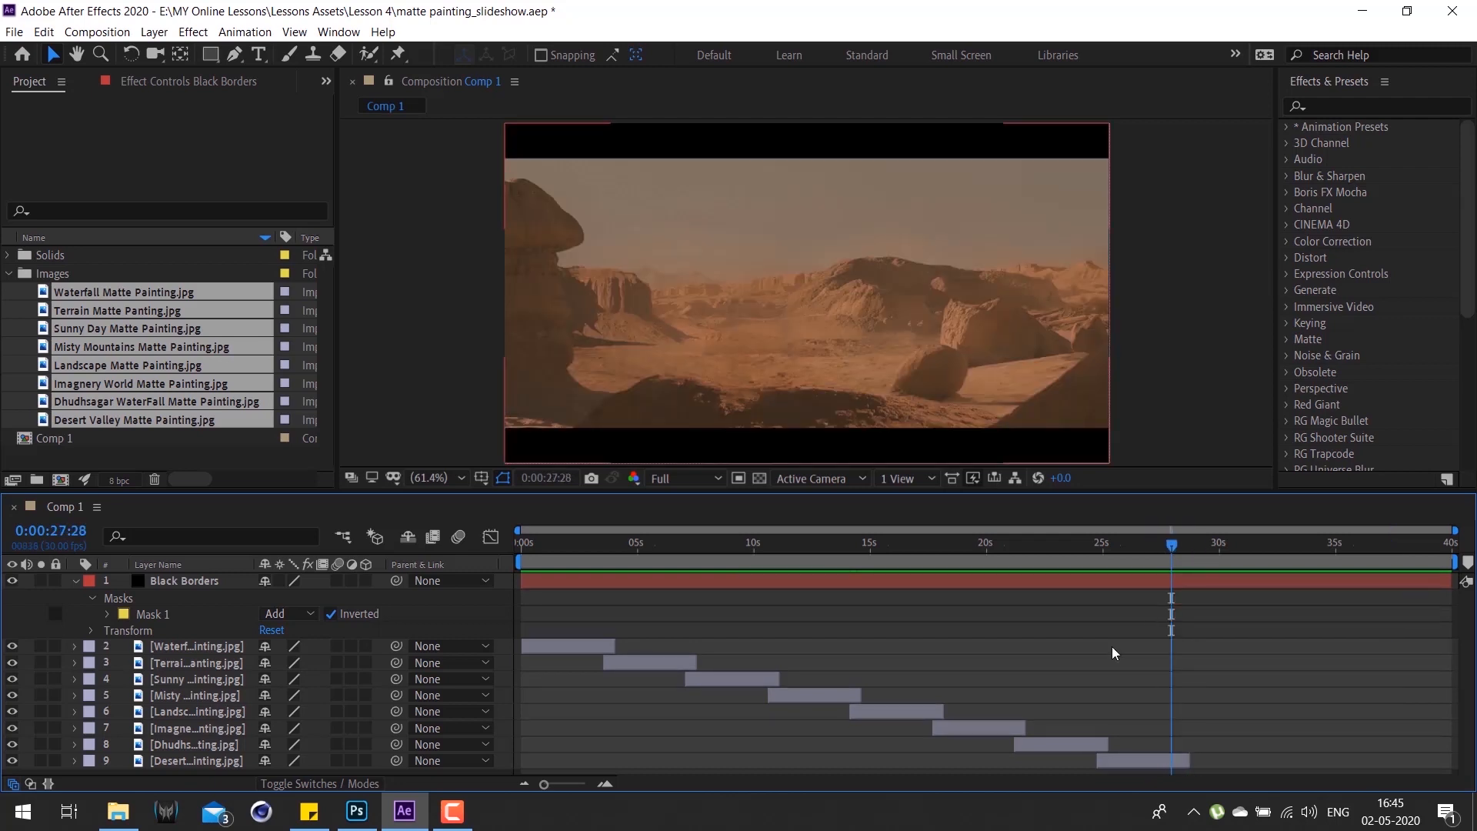
{"action": "left_click", "coordinate": [1177, 762]}
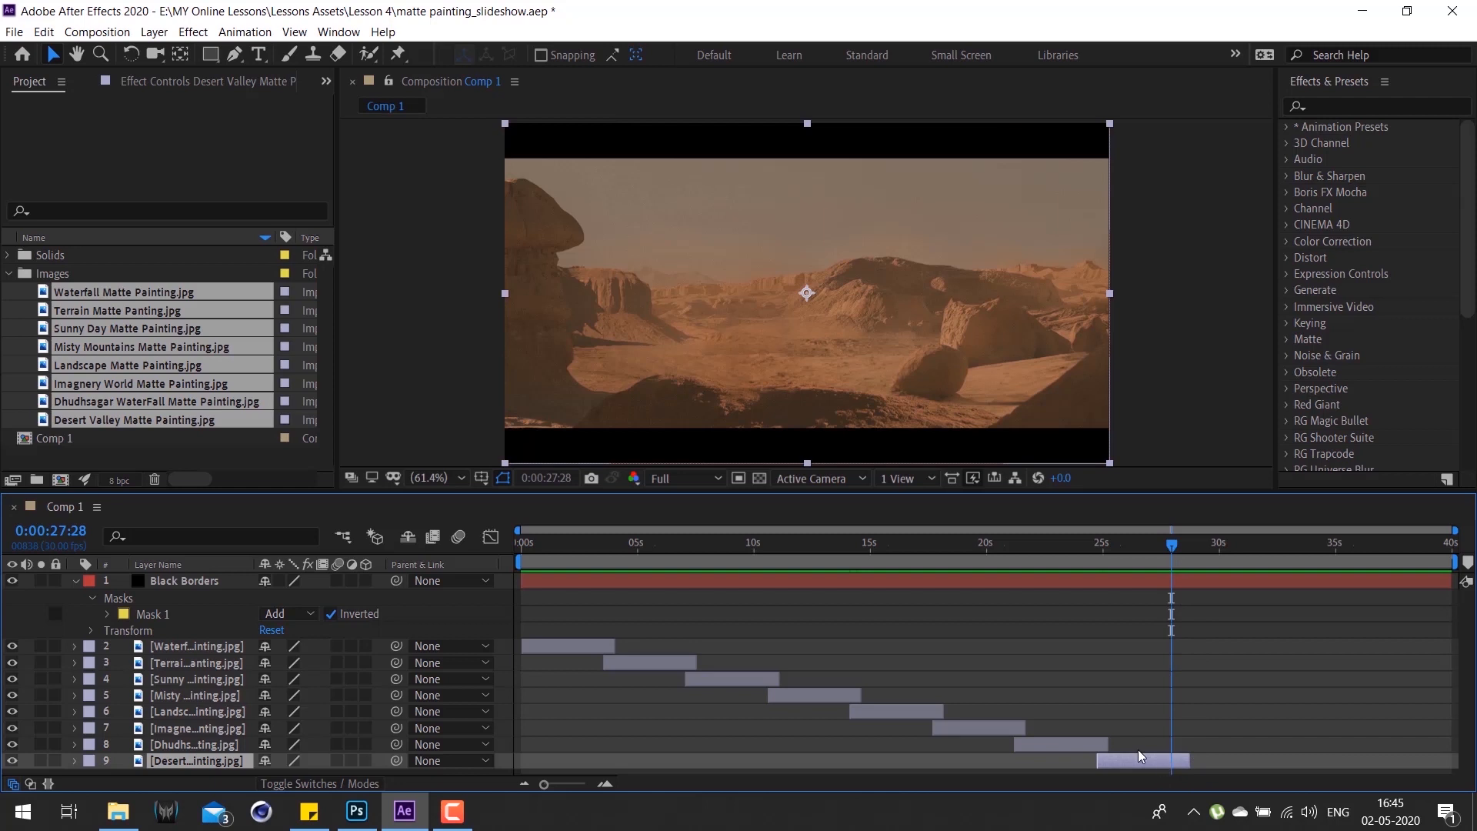
{"action": "key", "text": "o"}
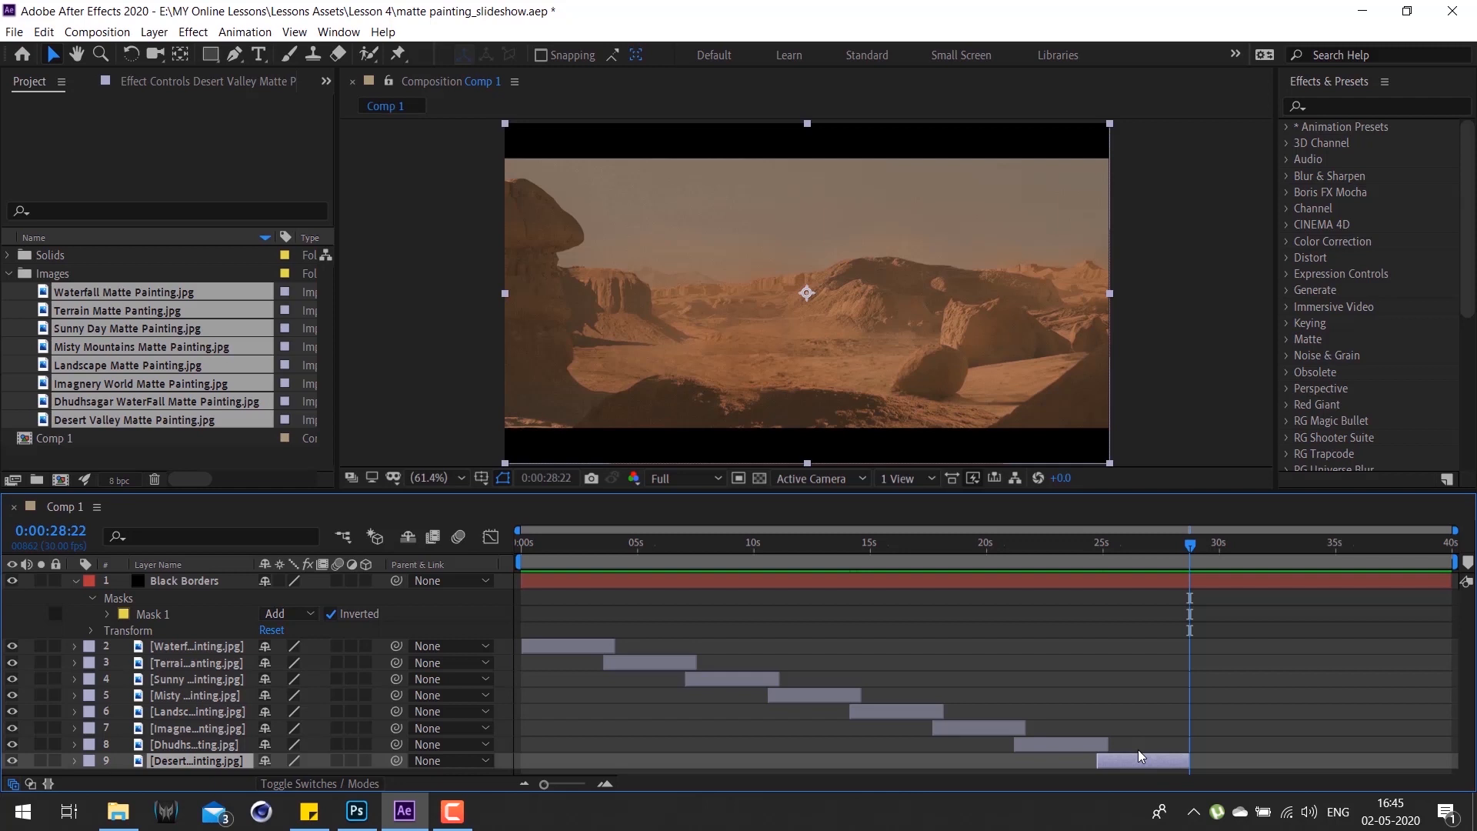
{"action": "key", "text": "n"}
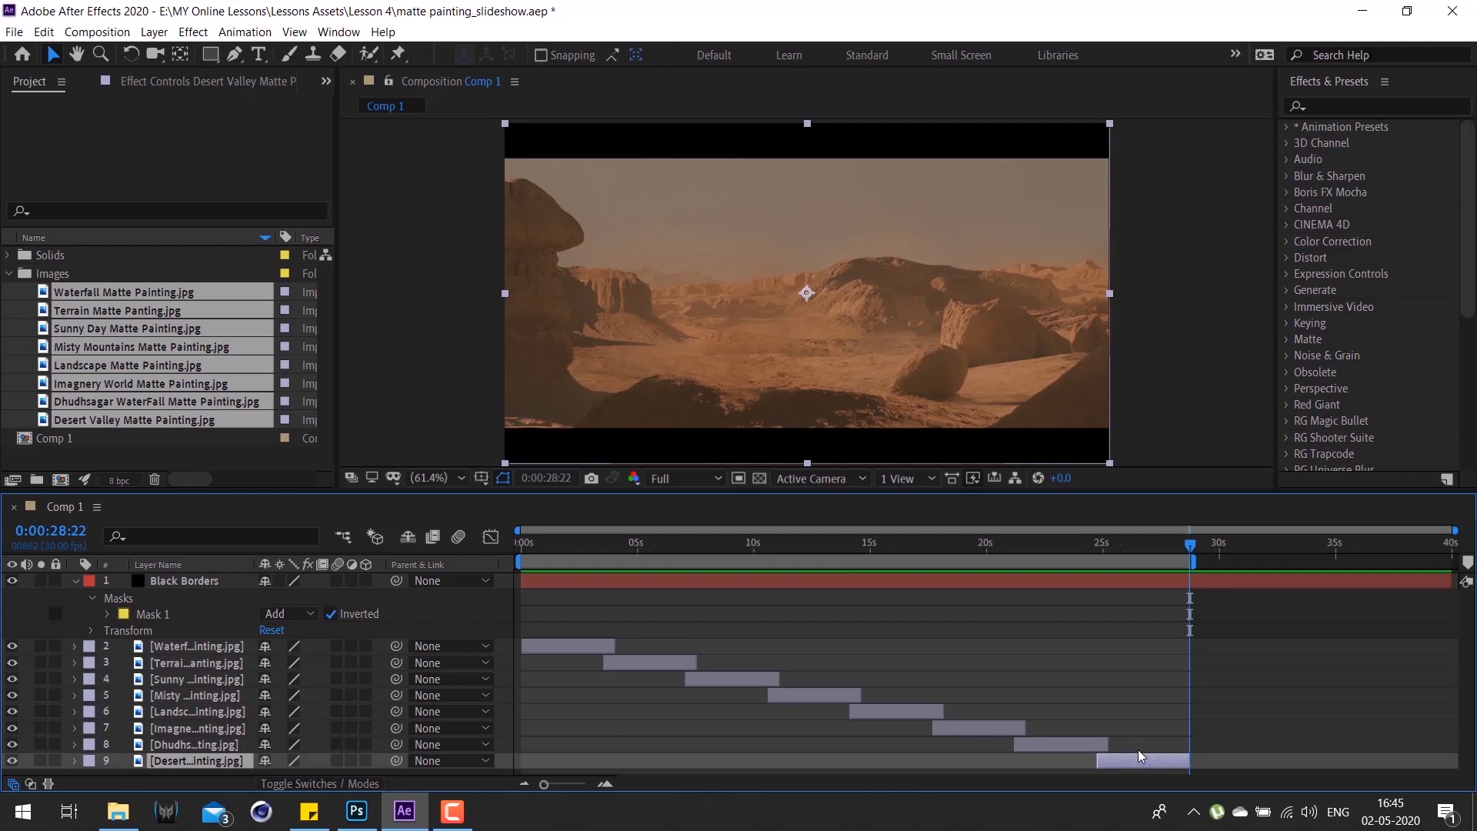
{"action": "key", "text": "space"}
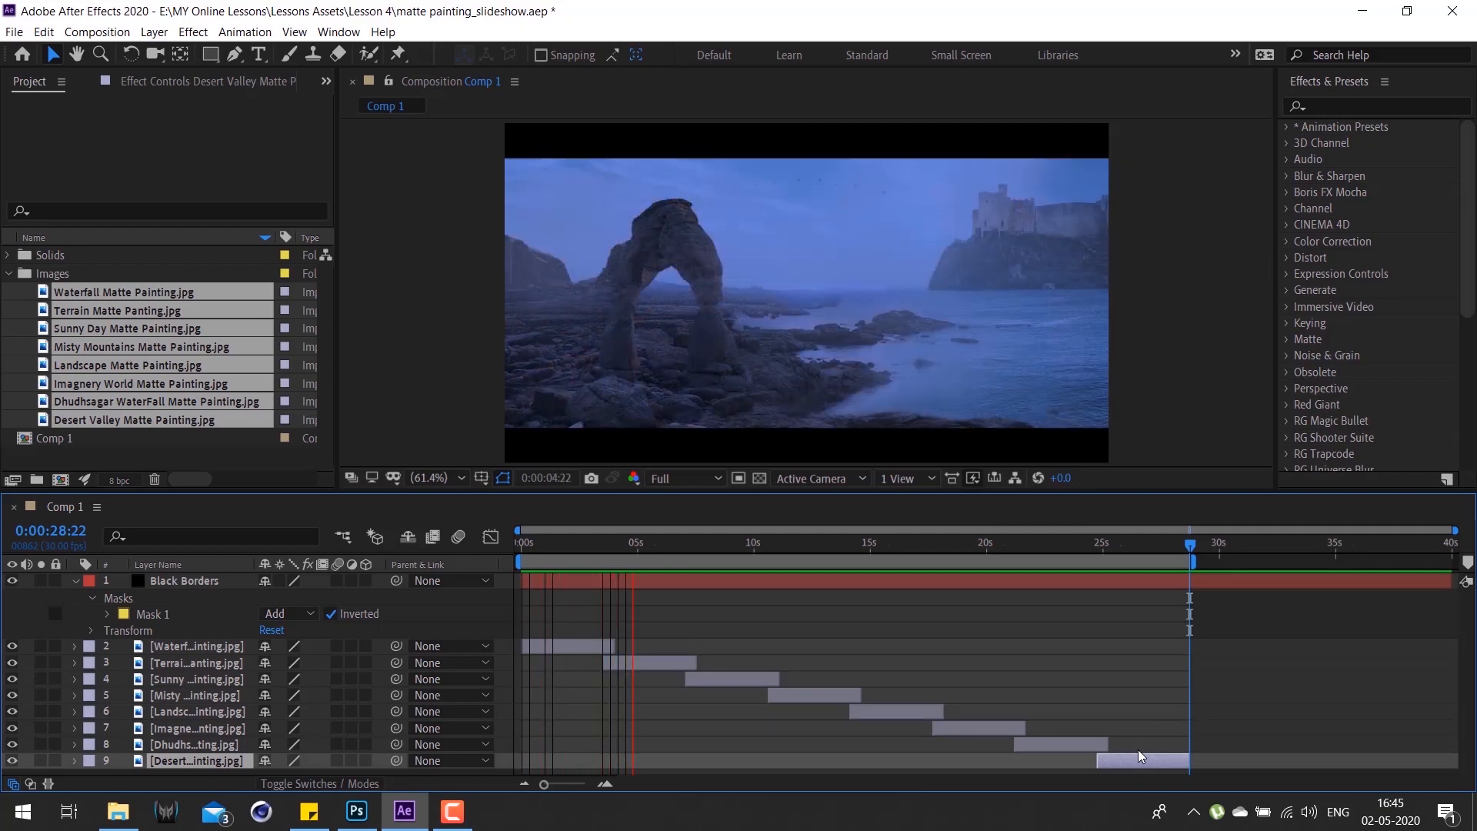
{"action": "key", "text": "space"}
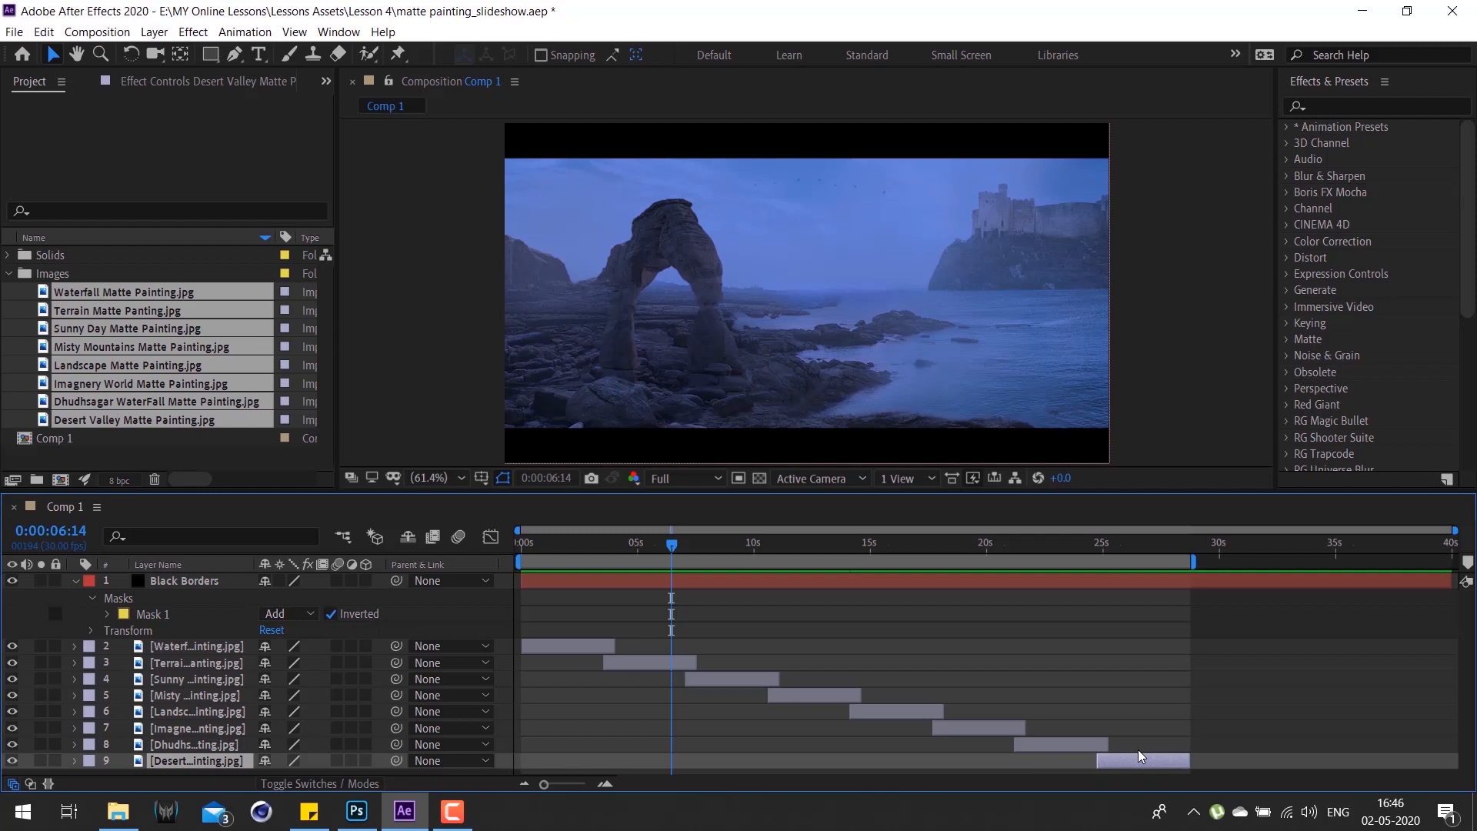
Step: Set the preview resolution to Quarter and magnify the rock arch to 200%
{"action": "left_click", "coordinate": [673, 478]}
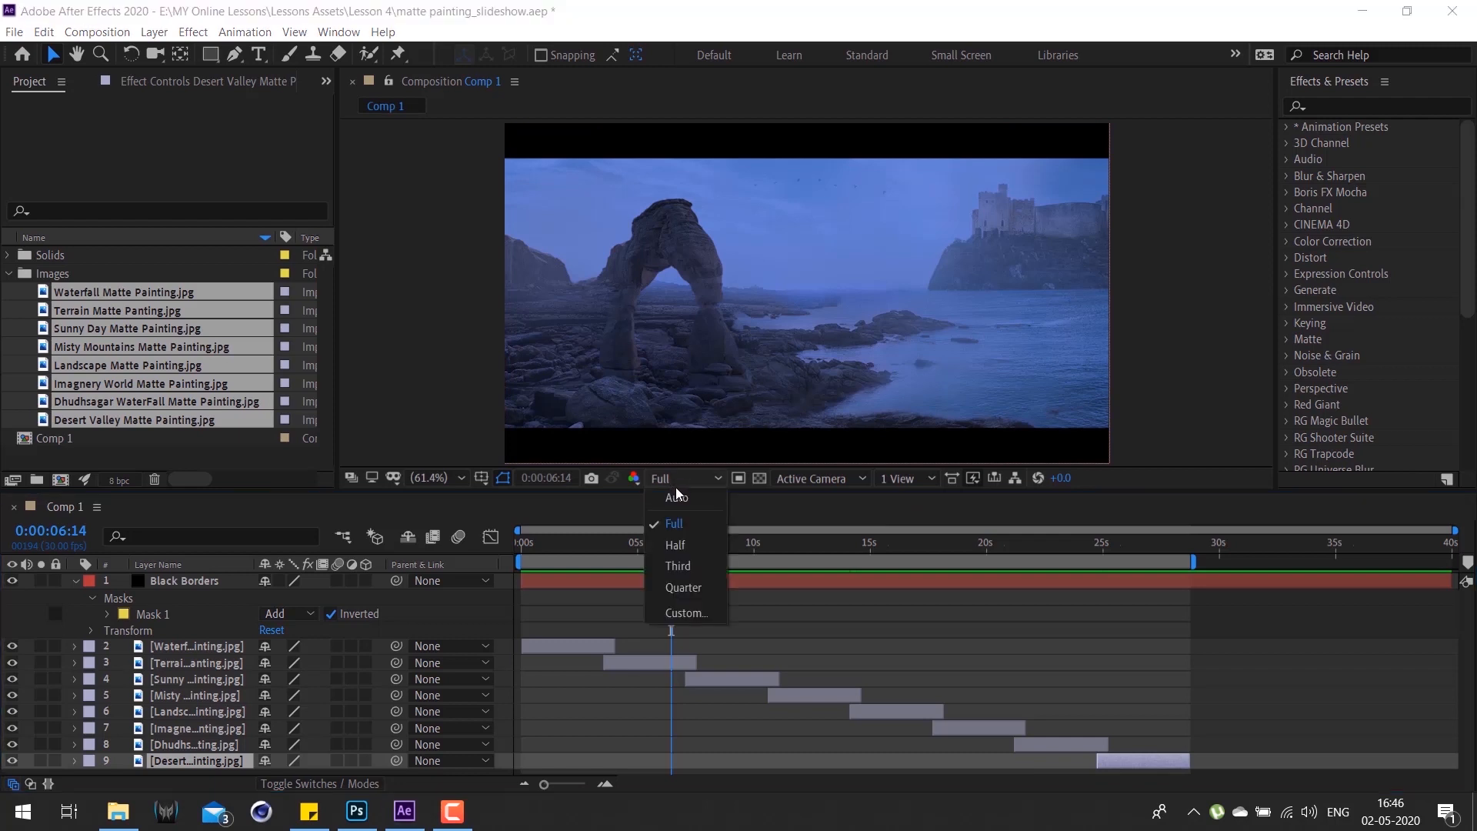
{"action": "left_click", "coordinate": [681, 588]}
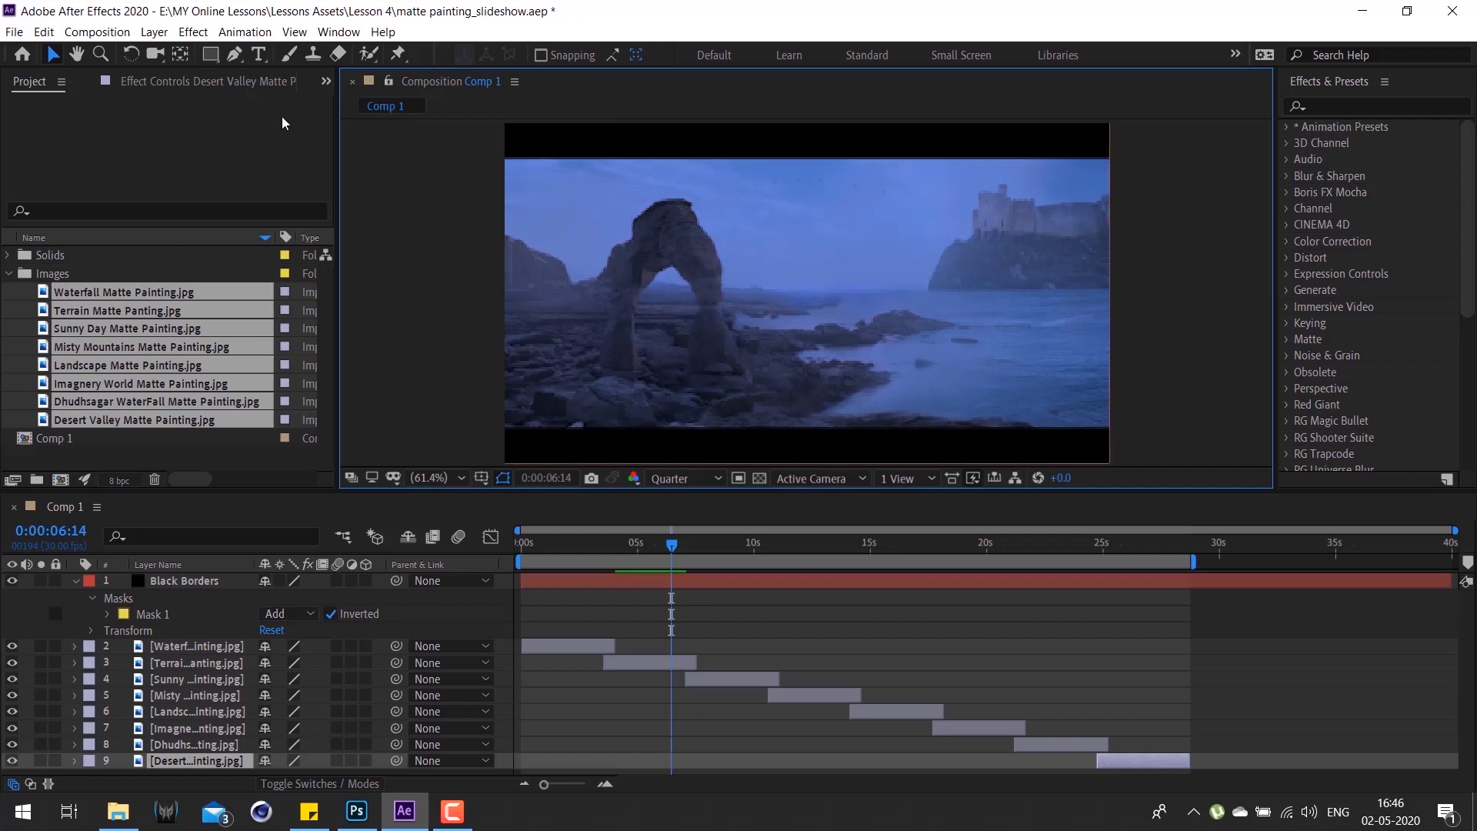
{"action": "left_click", "coordinate": [100, 54]}
{"action": "left_click", "coordinate": [677, 276]}
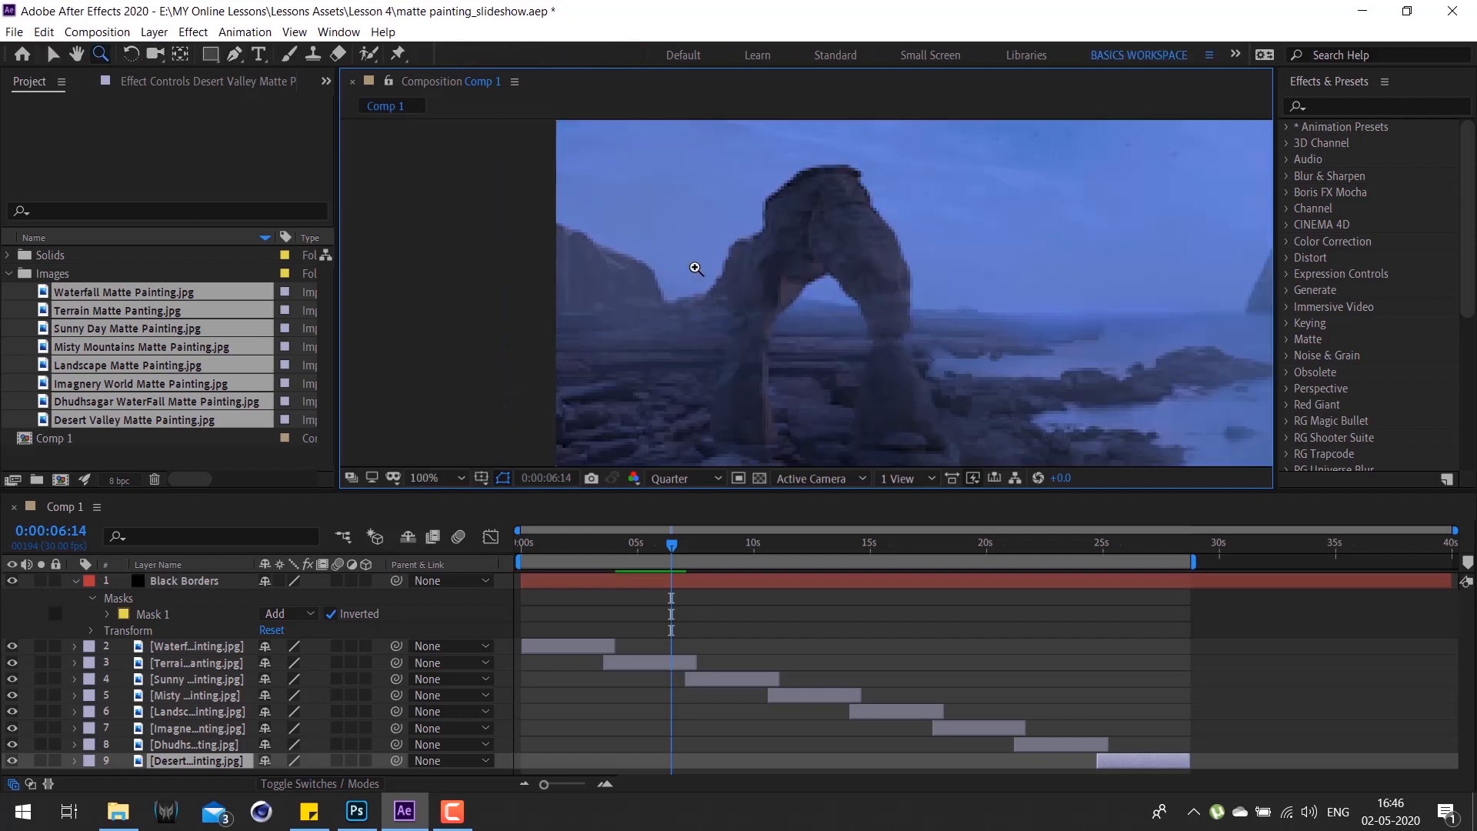
{"action": "left_click", "coordinate": [850, 306]}
Step: Compare the magnified image at Full and Quarter resolution, finishing on Quarter, and fit the composition in the viewer
{"action": "left_click", "coordinate": [701, 481]}
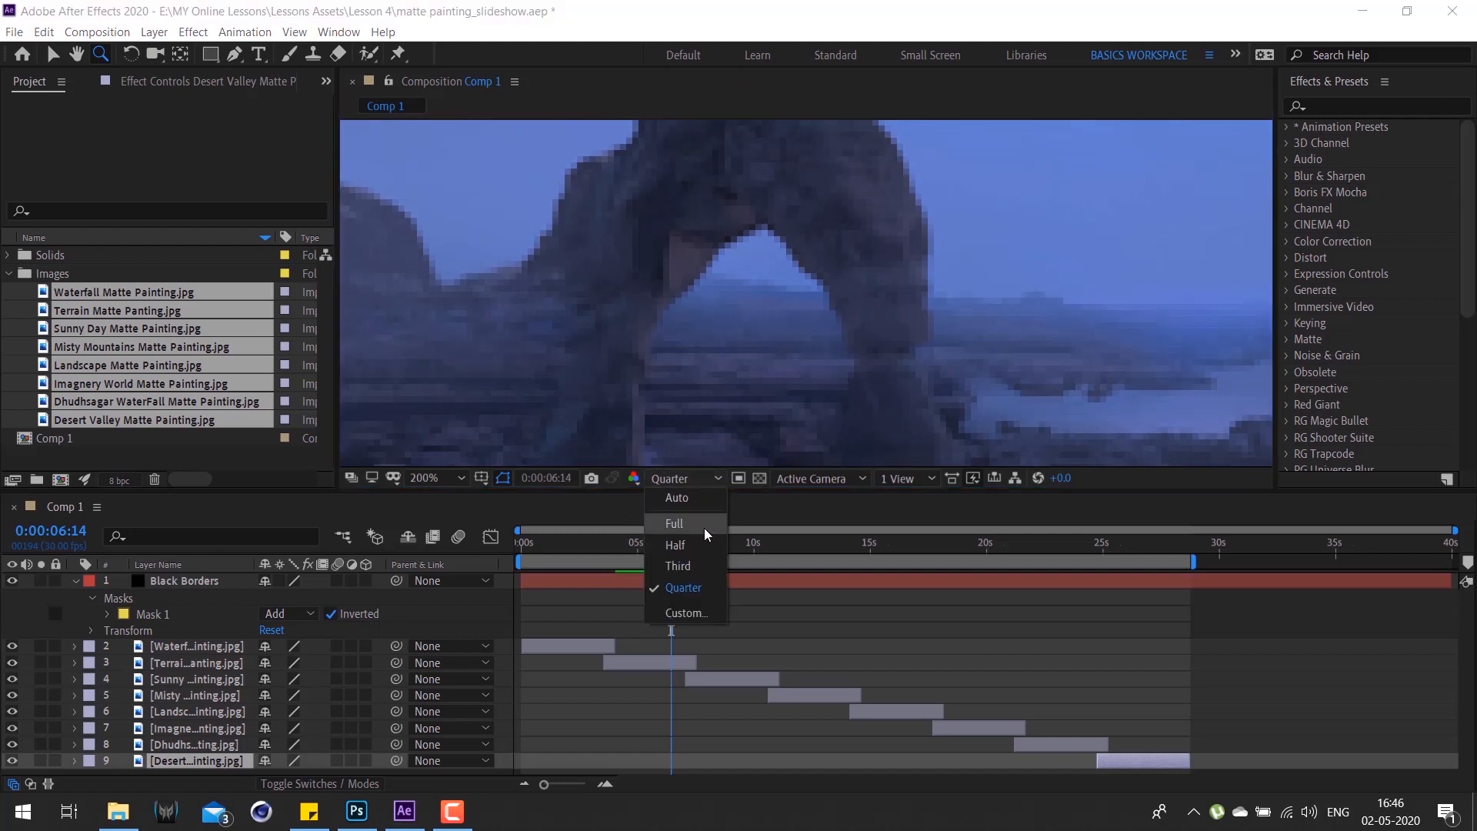
{"action": "left_click", "coordinate": [704, 525]}
{"action": "left_click", "coordinate": [708, 477]}
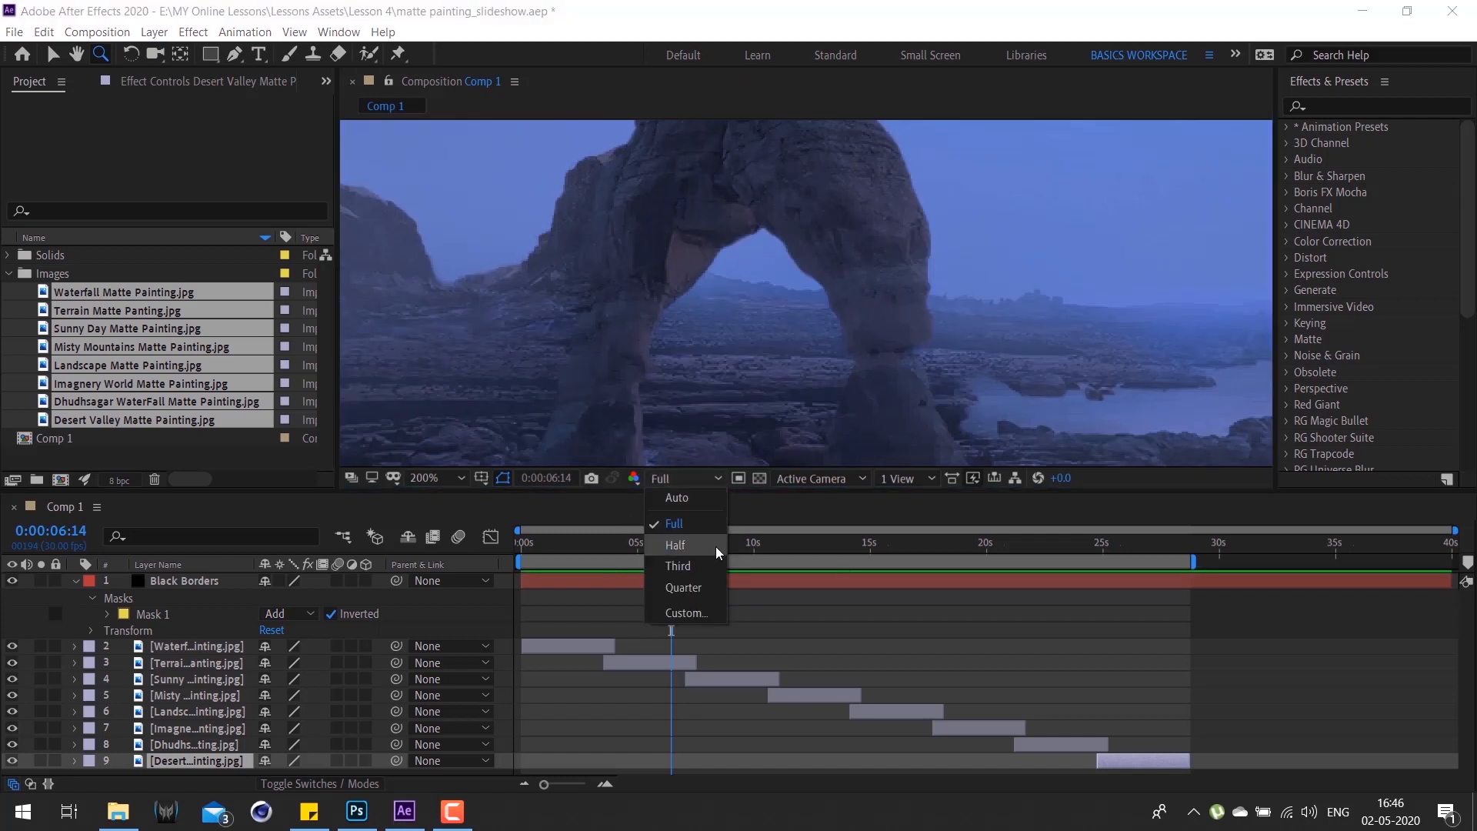
{"action": "left_click", "coordinate": [708, 587]}
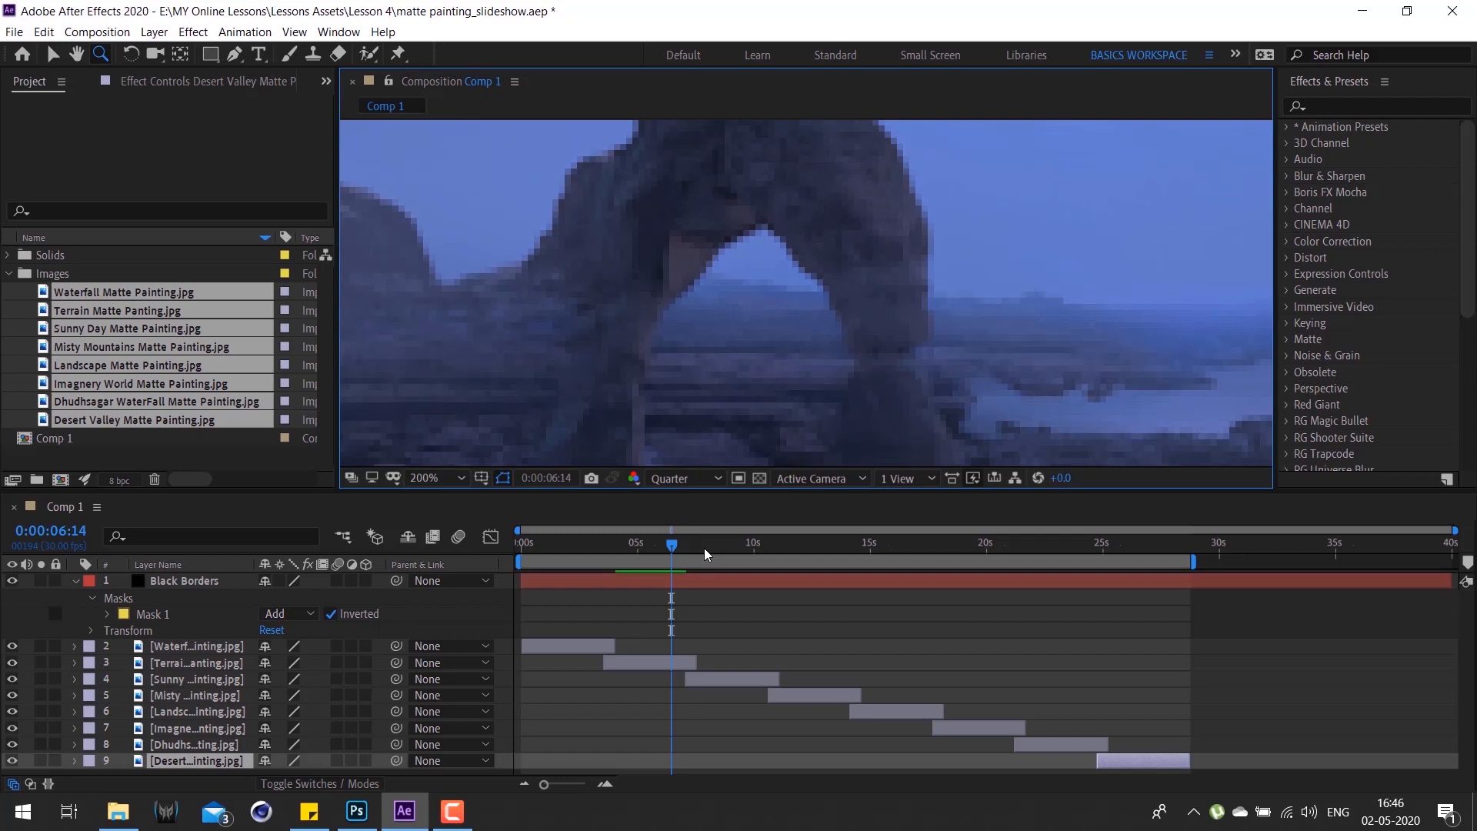
{"action": "left_click", "coordinate": [435, 478]}
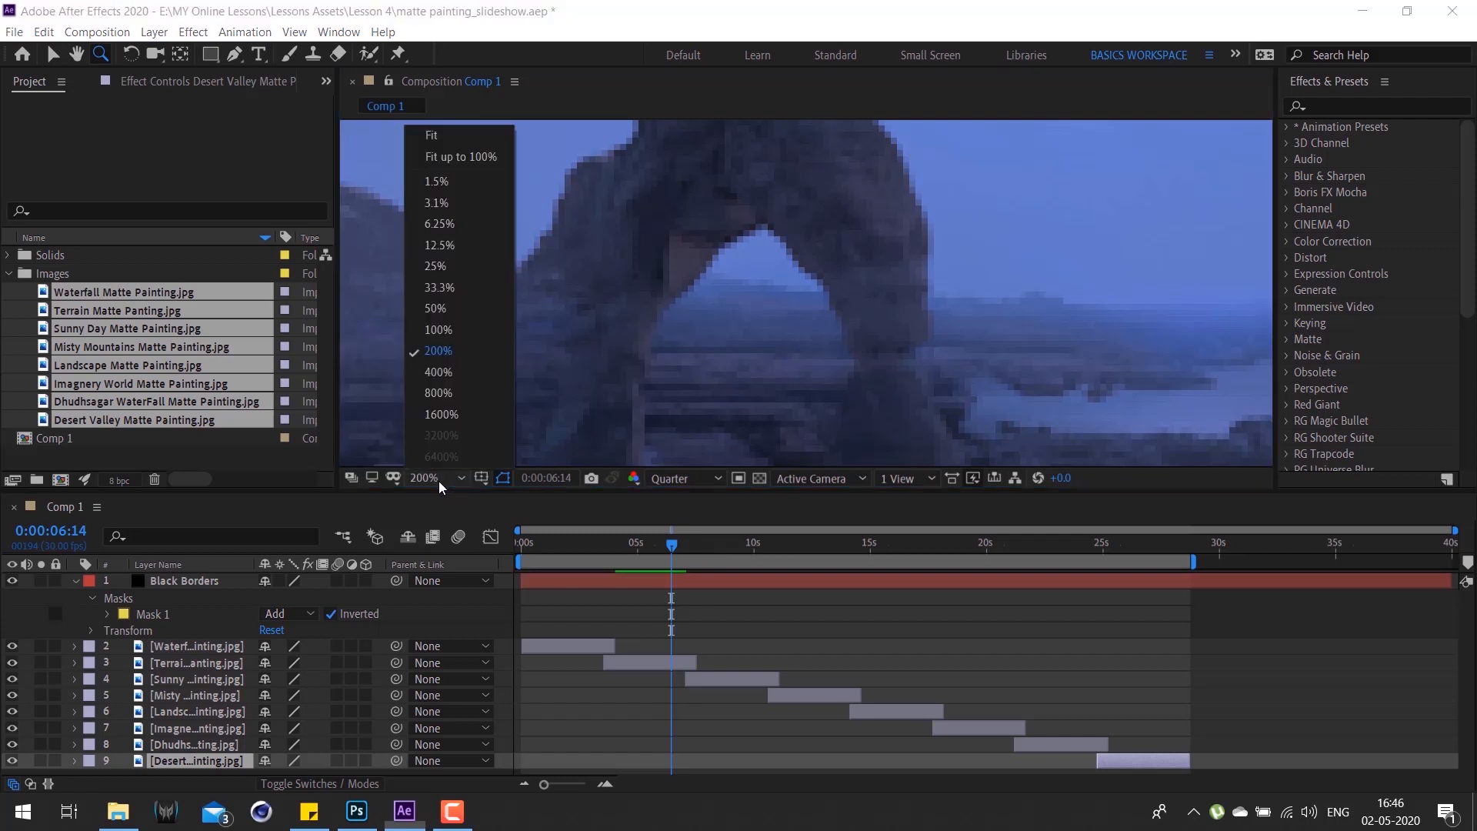
{"action": "left_click", "coordinate": [454, 143]}
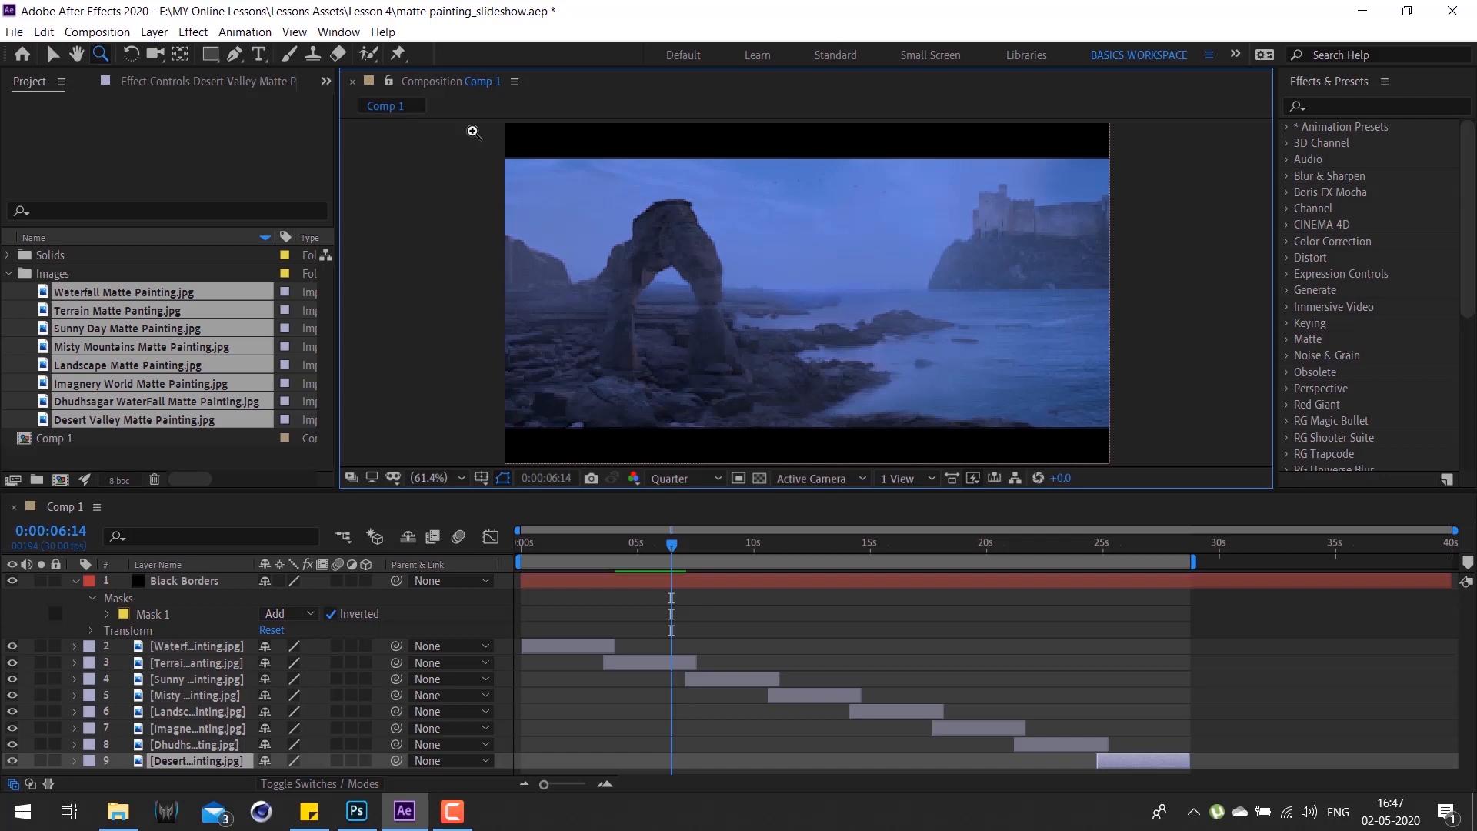
Step: Move the current time to 0:00:03:28 and set the preview resolution to Half
{"action": "left_click_drag", "start_coordinate": [674, 545], "coordinate": [613, 544]}
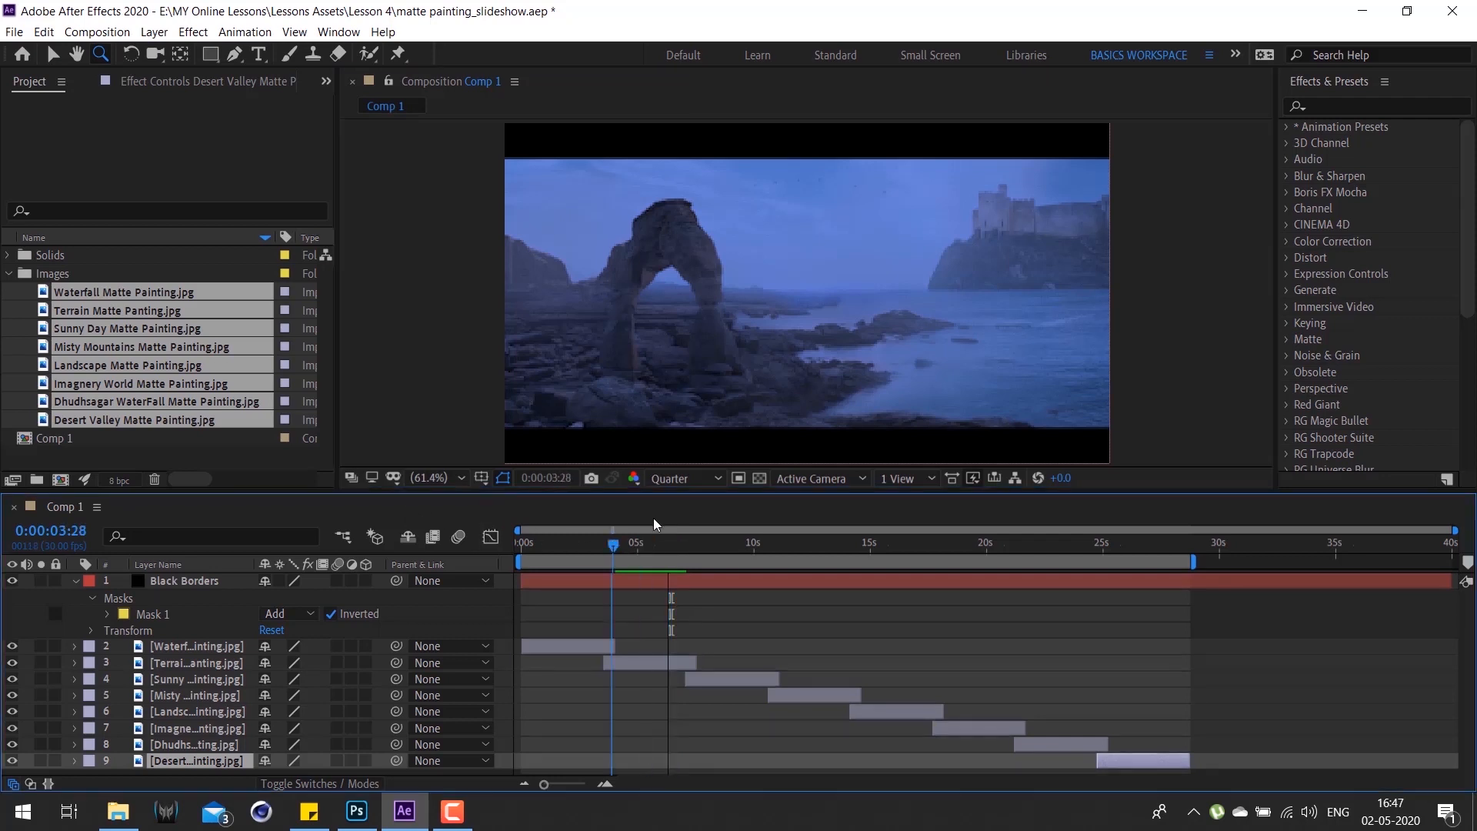
{"action": "left_click", "coordinate": [694, 478]}
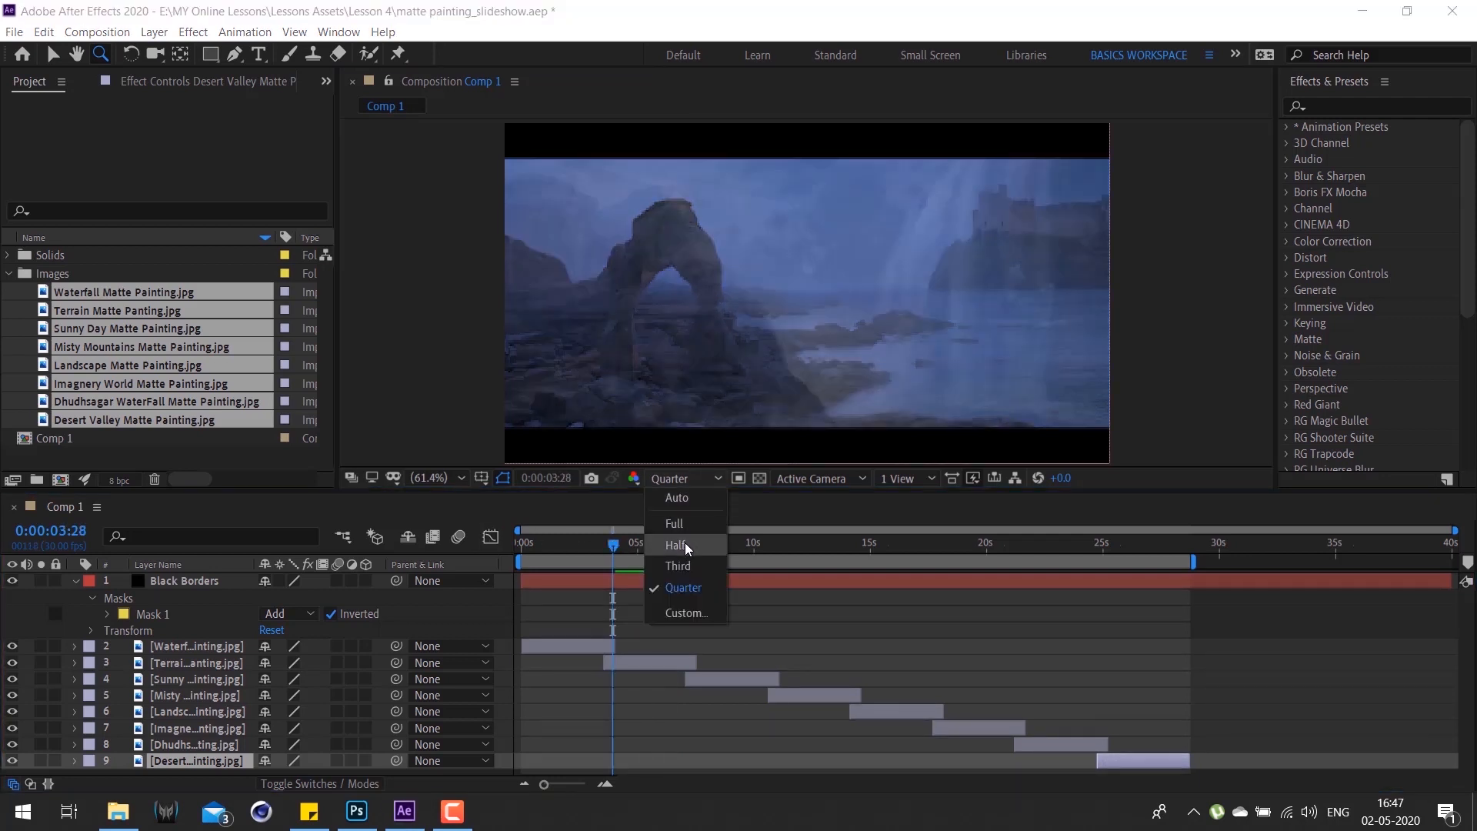
{"action": "left_click", "coordinate": [685, 544]}
Step: Return to the start of the composition and preview the slideshow up to the Misty Mountains image
{"action": "left_click", "coordinate": [610, 531]}
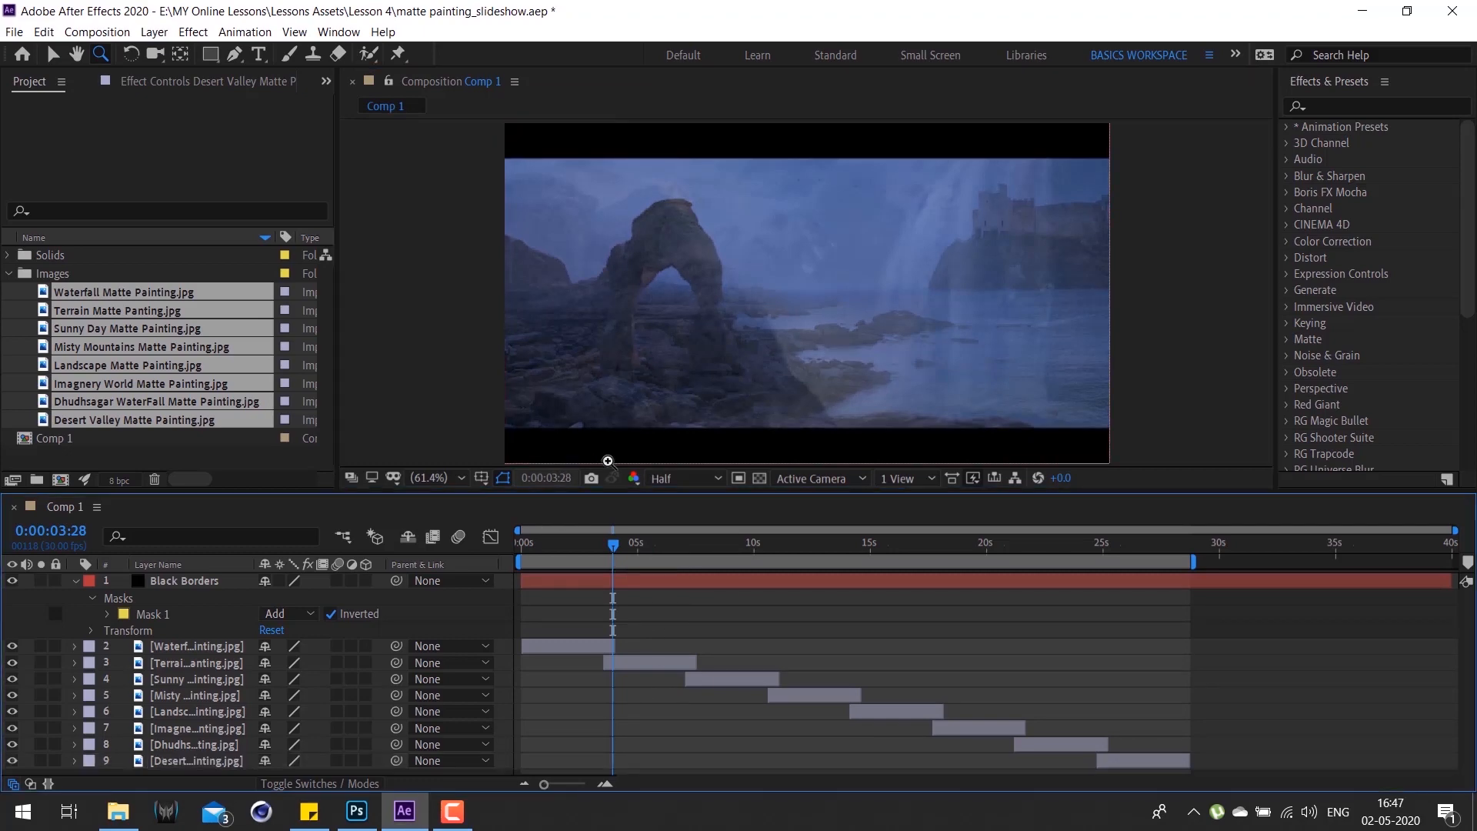
{"action": "left_click_drag", "start_coordinate": [588, 553], "coordinate": [390, 613]}
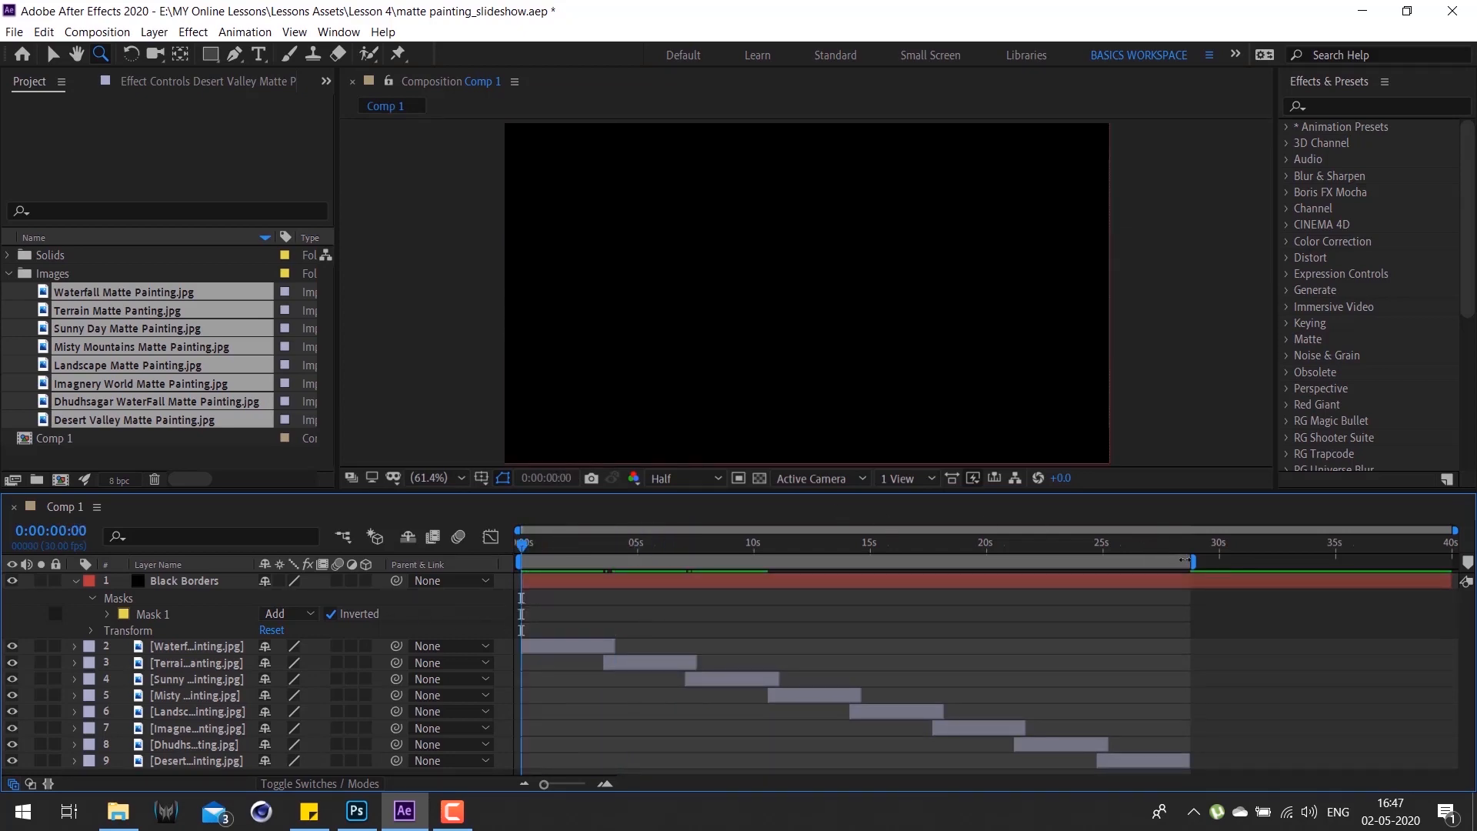
{"action": "key", "text": "space"}
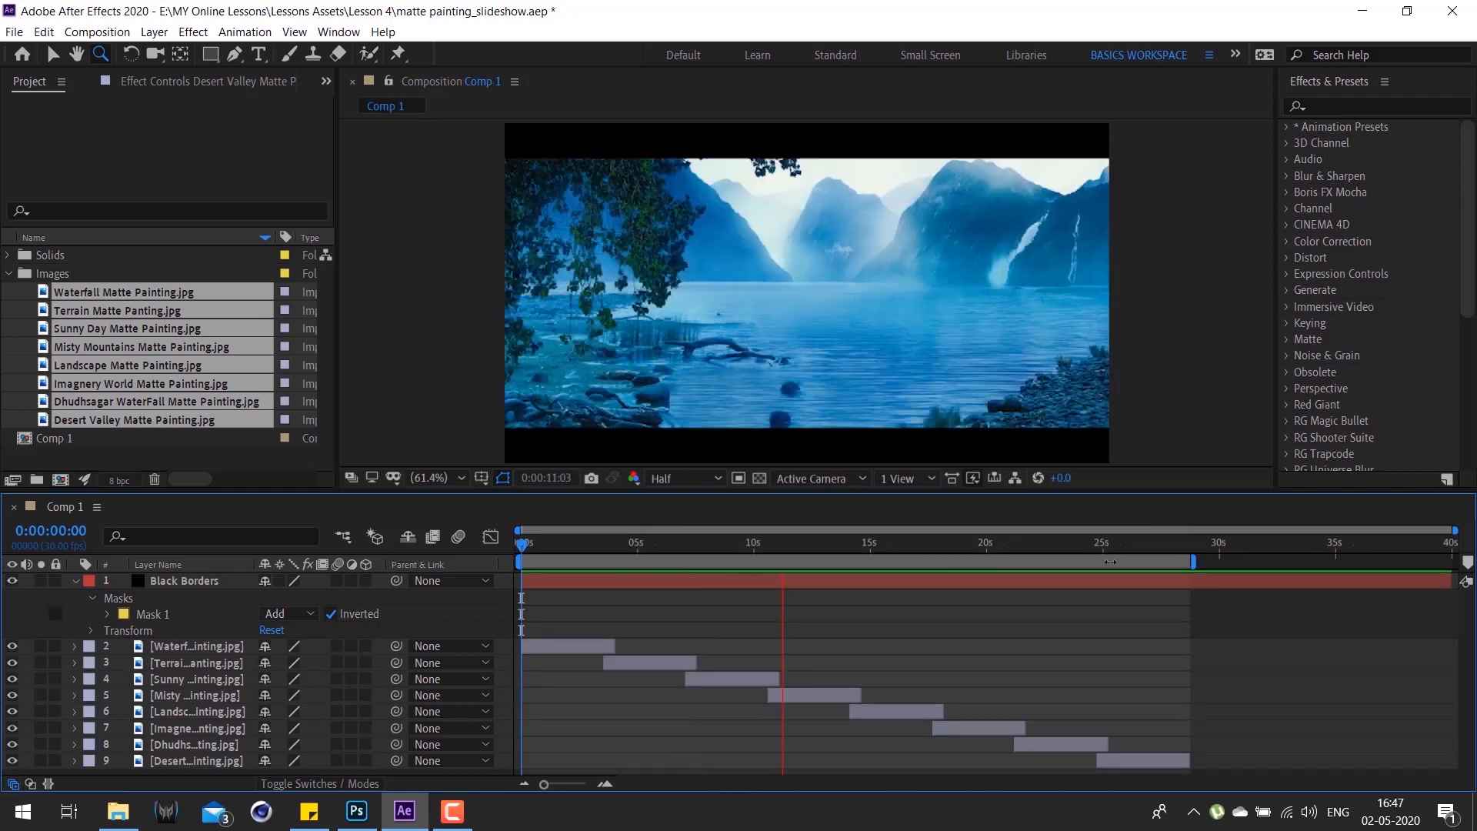
{"action": "key", "text": "space"}
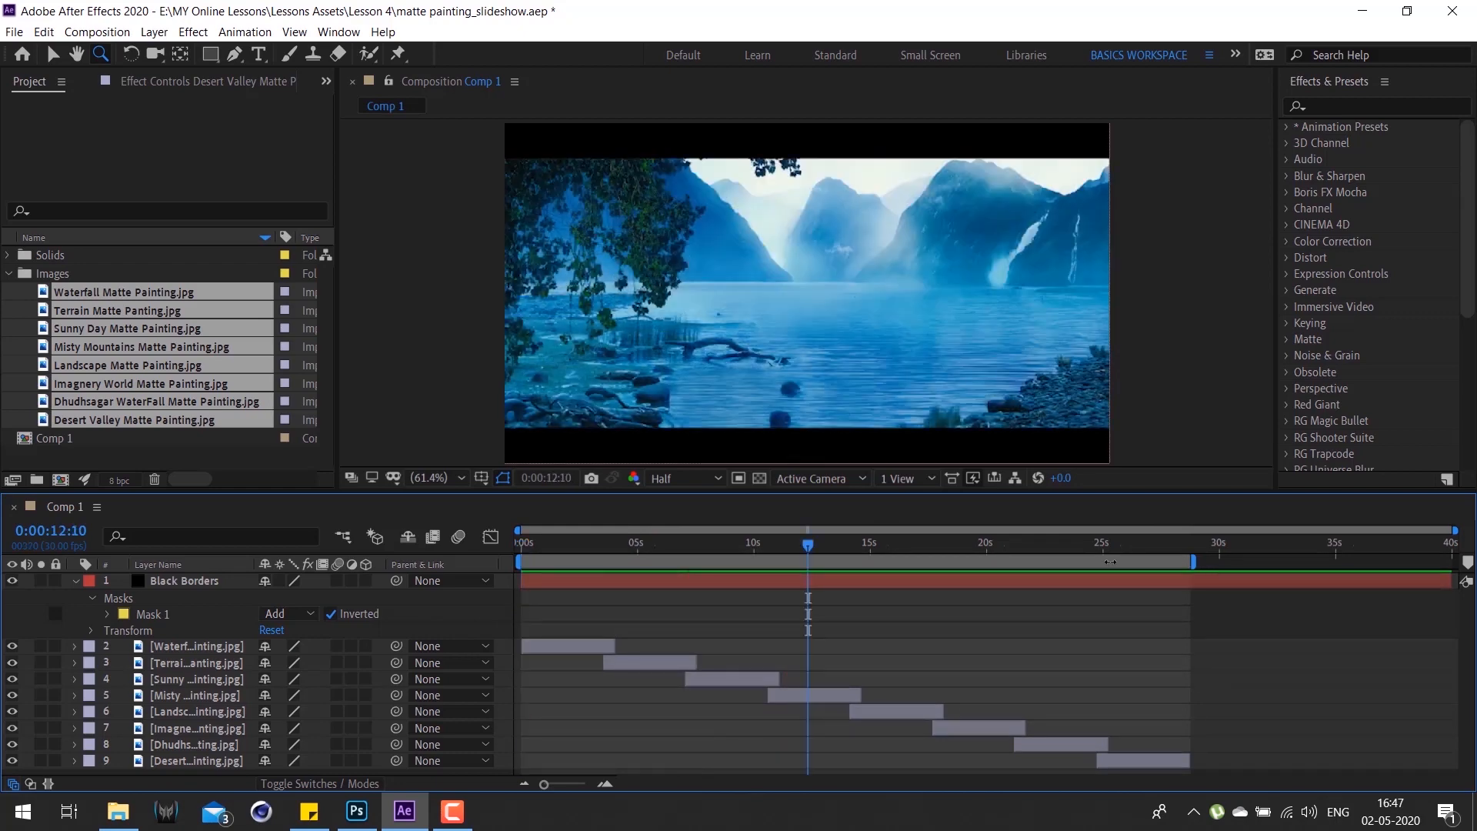
Step: End the work area at the Terrain layer's out point, 0:00:07:16, and preview only that range
{"action": "left_click", "coordinate": [685, 542]}
{"action": "key", "text": "Page_Up"}
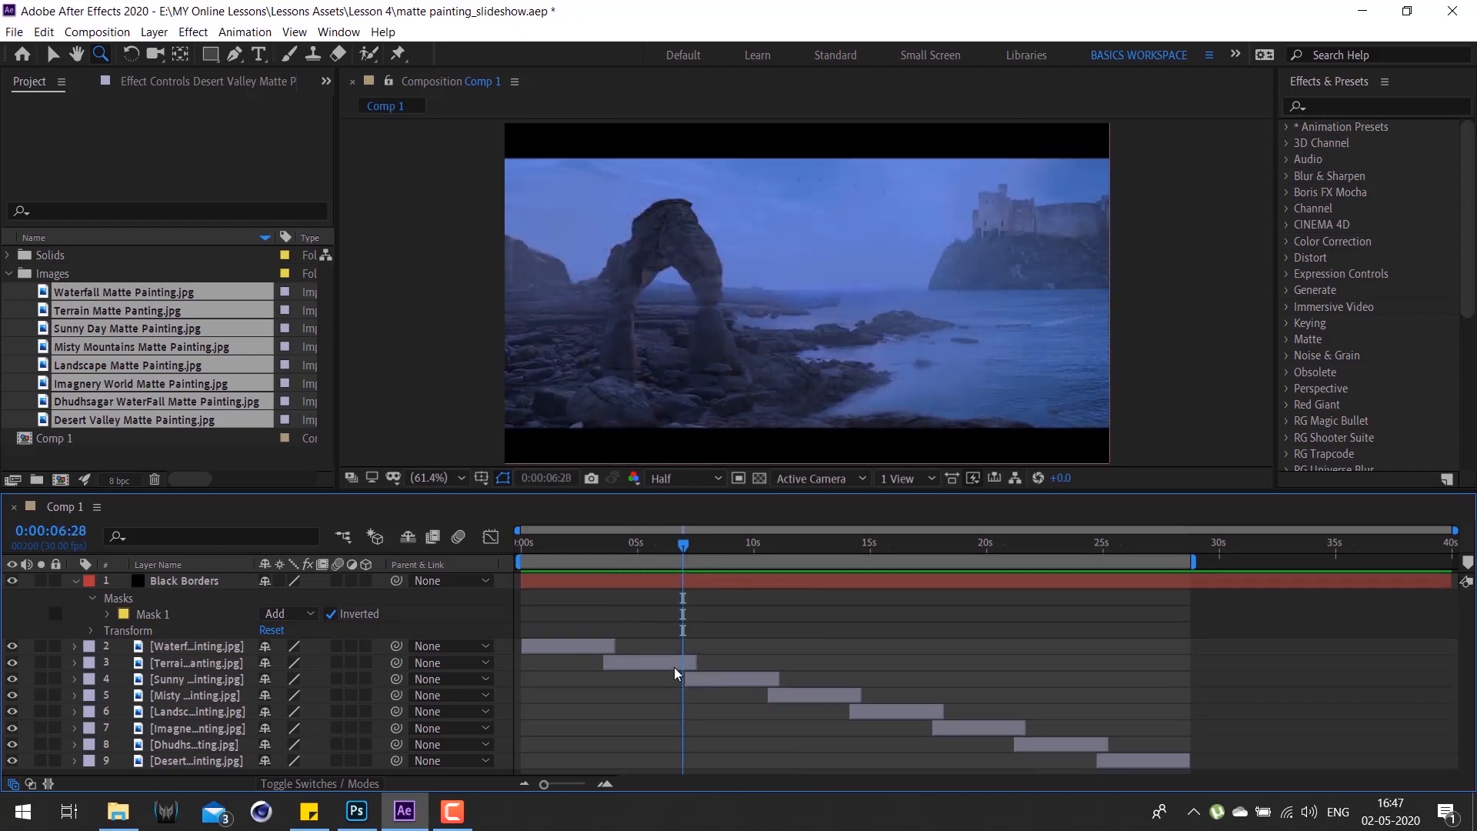
{"action": "left_click", "coordinate": [671, 665]}
{"action": "key", "text": "o"}
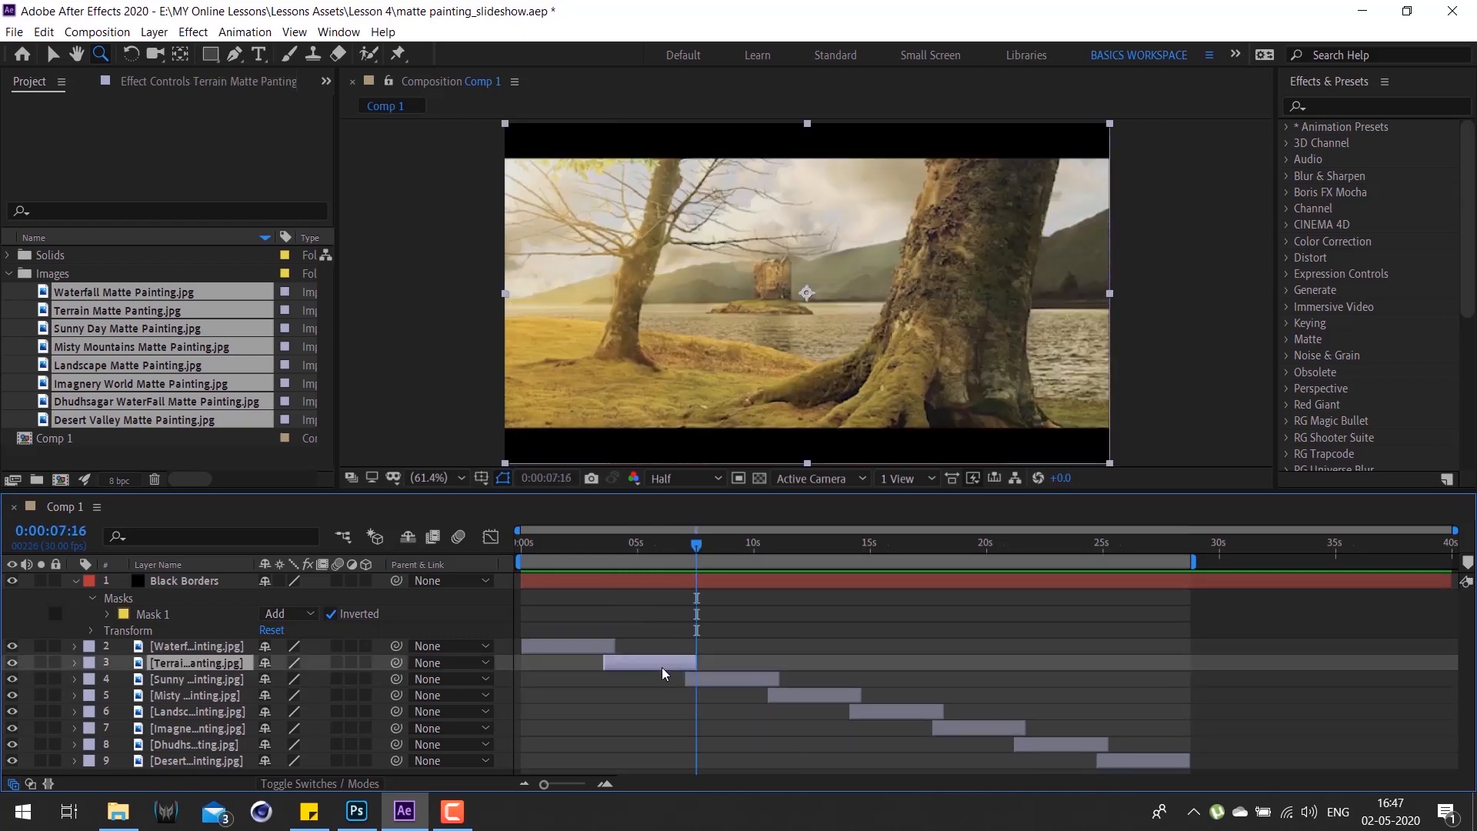
{"action": "key", "text": "n"}
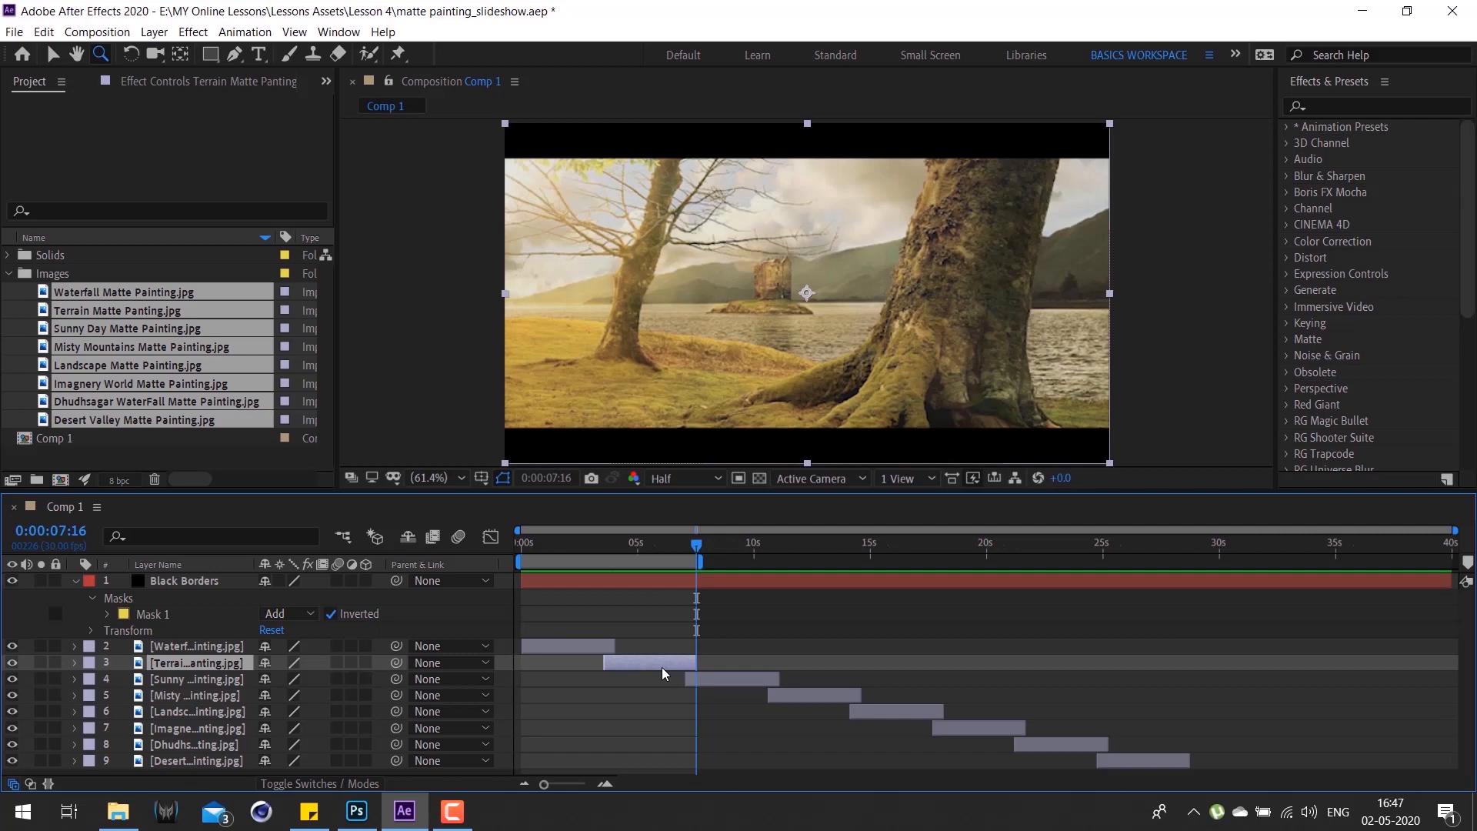
{"action": "key", "text": "space"}
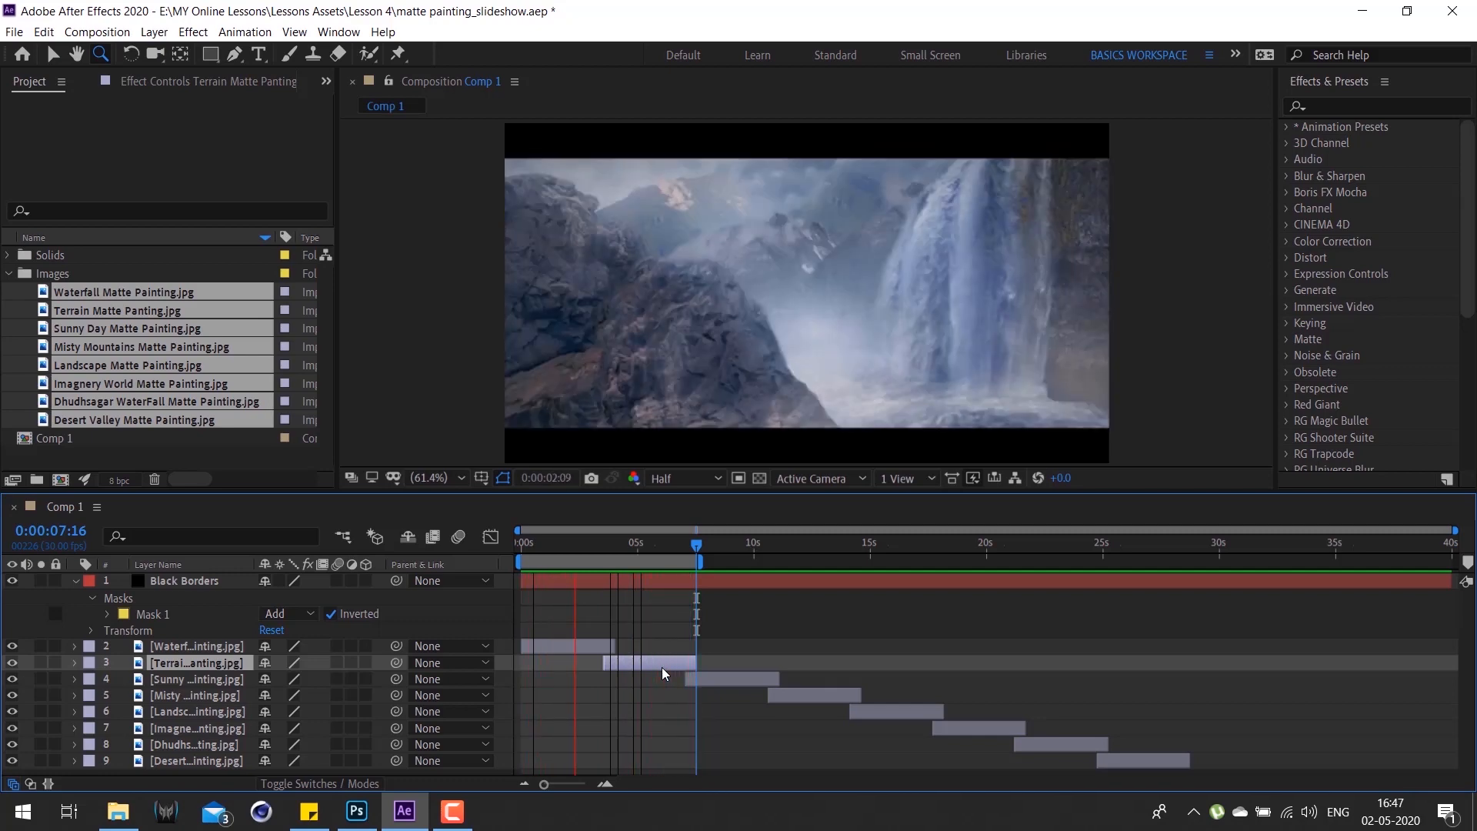
{"action": "key", "text": "space"}
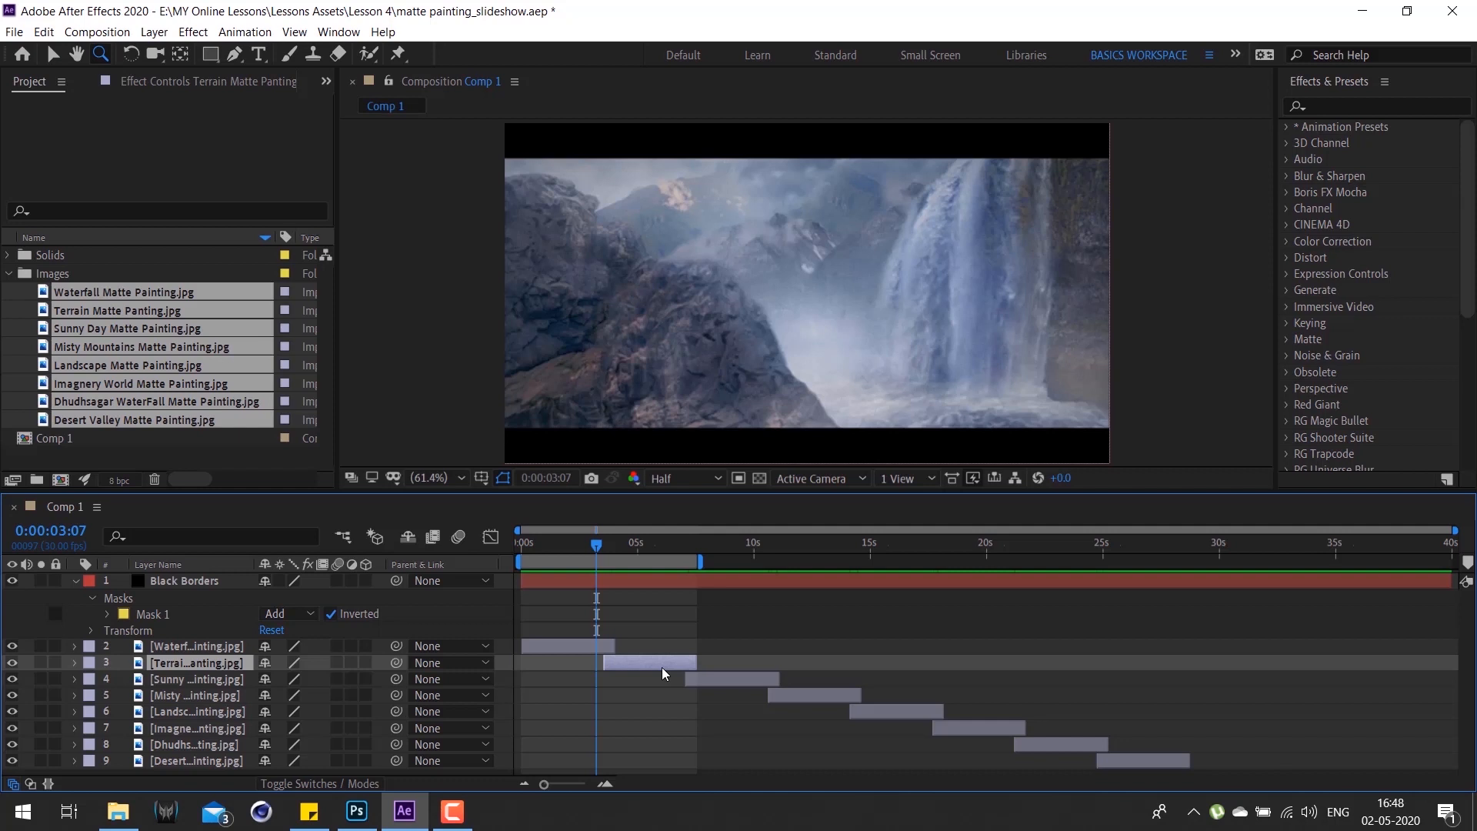
Step: Extend the work area end to the Desert Valley layer's out point at 0:00:28:22
{"action": "left_click", "coordinate": [1165, 761]}
{"action": "key", "text": "o"}
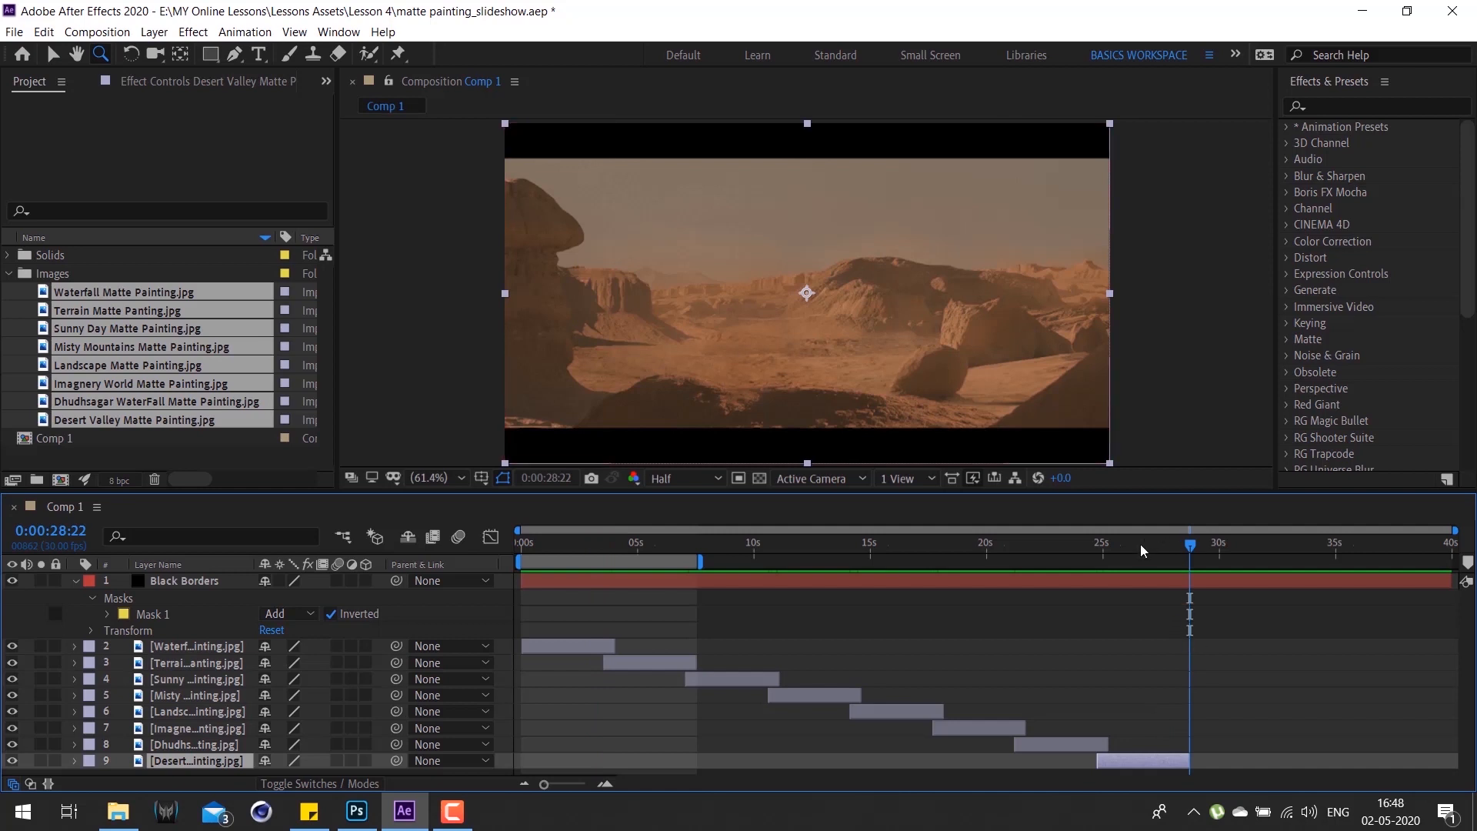
{"action": "key", "text": "n"}
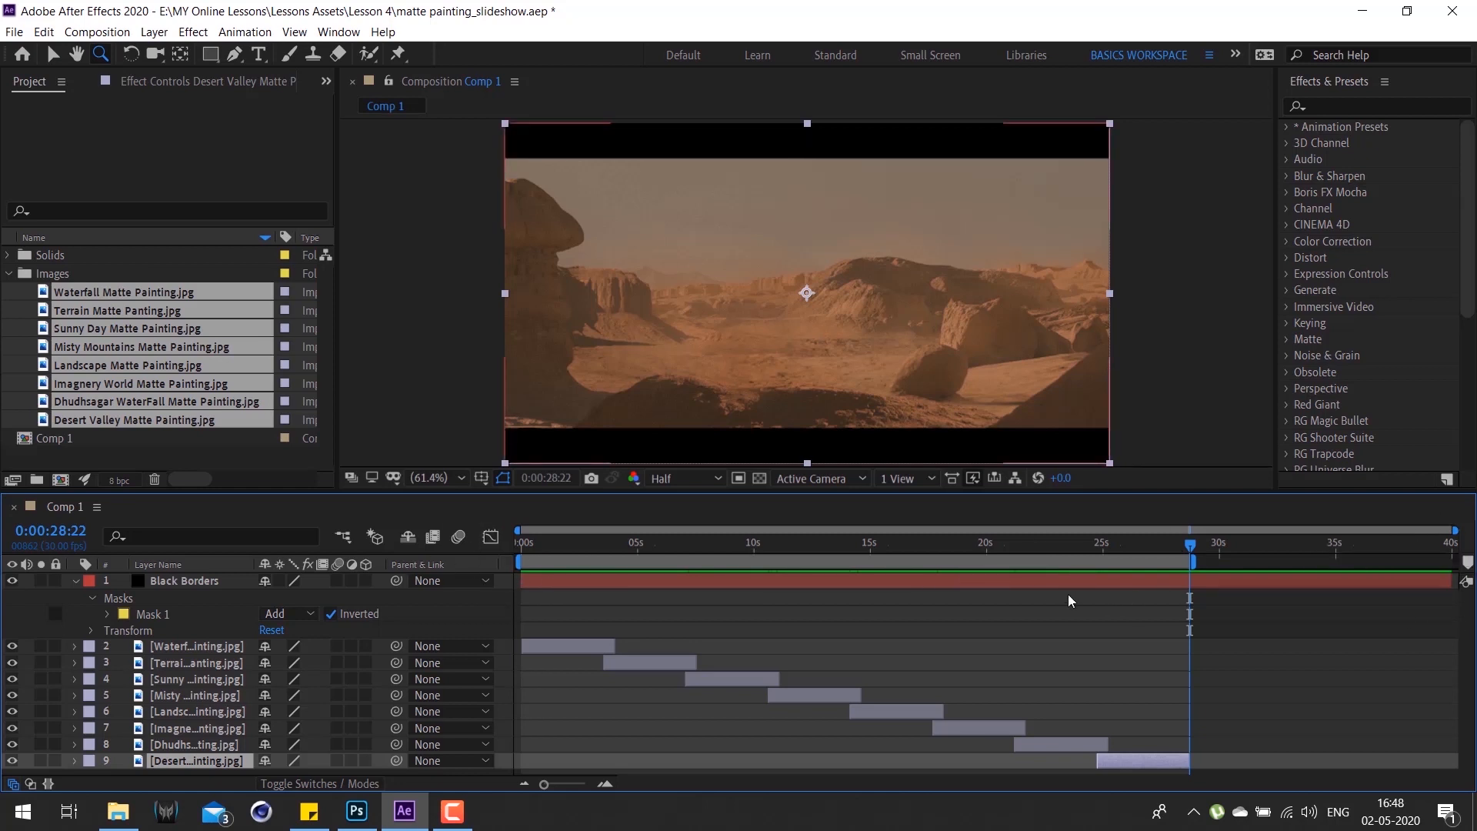
Step: Delete the Desert Valley layer and trim the composition to the work area
{"action": "right_click", "coordinate": [807, 559]}
{"action": "key", "text": "Delete"}
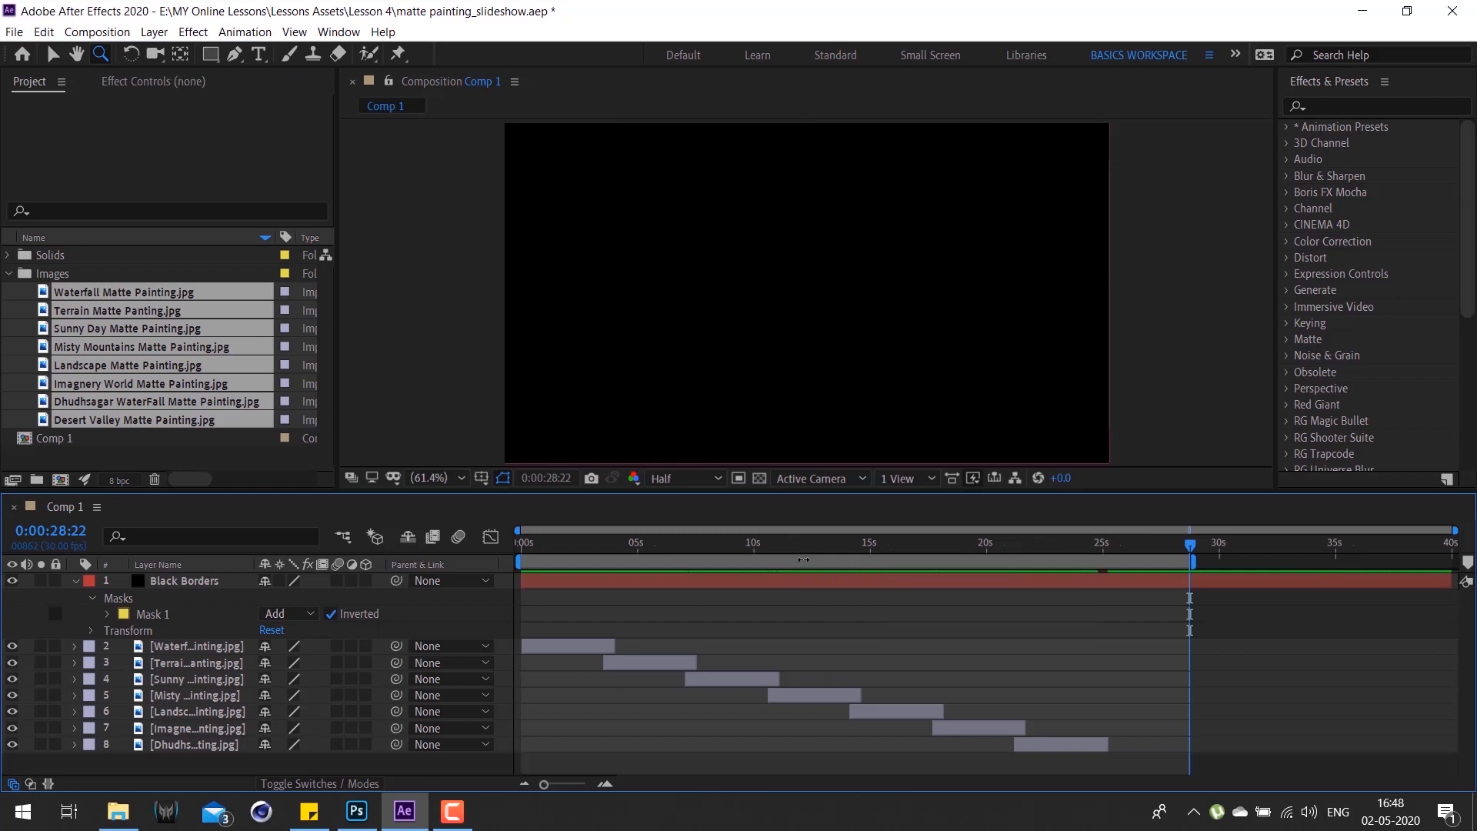
{"action": "right_click", "coordinate": [796, 562]}
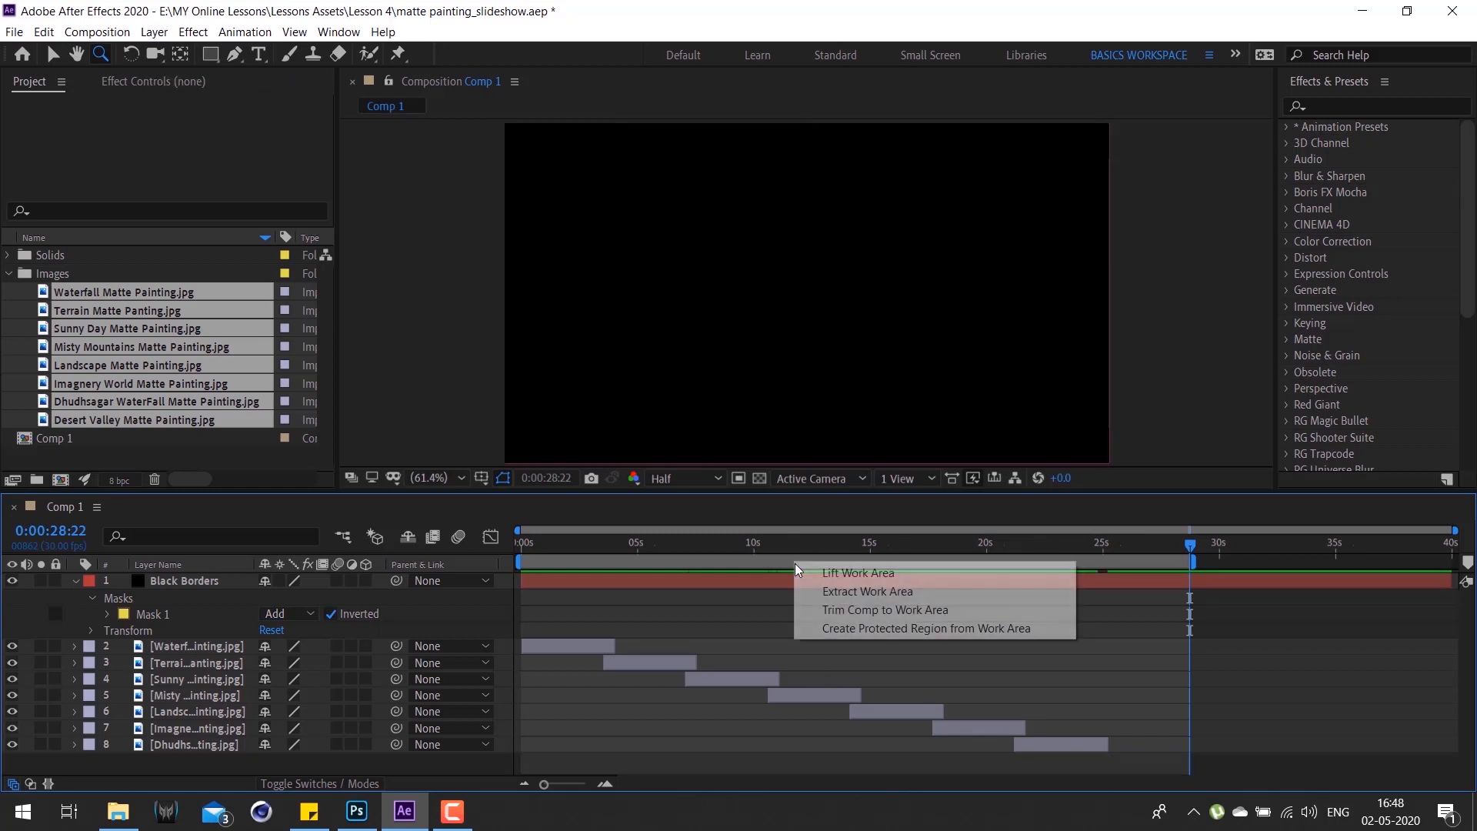
{"action": "left_click", "coordinate": [938, 613]}
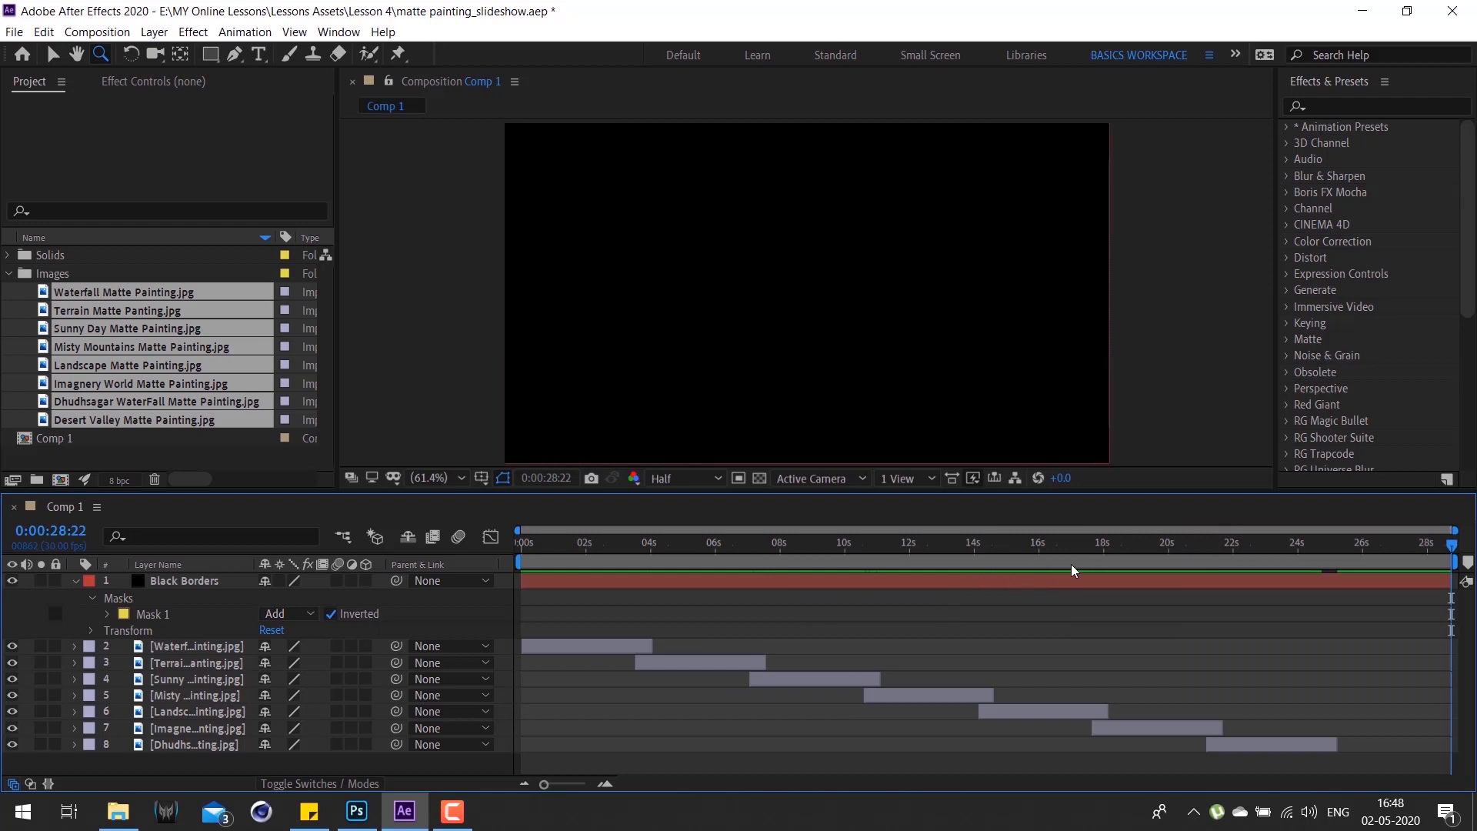
{"action": "left_click_drag", "start_coordinate": [1349, 542], "coordinate": [1472, 524]}
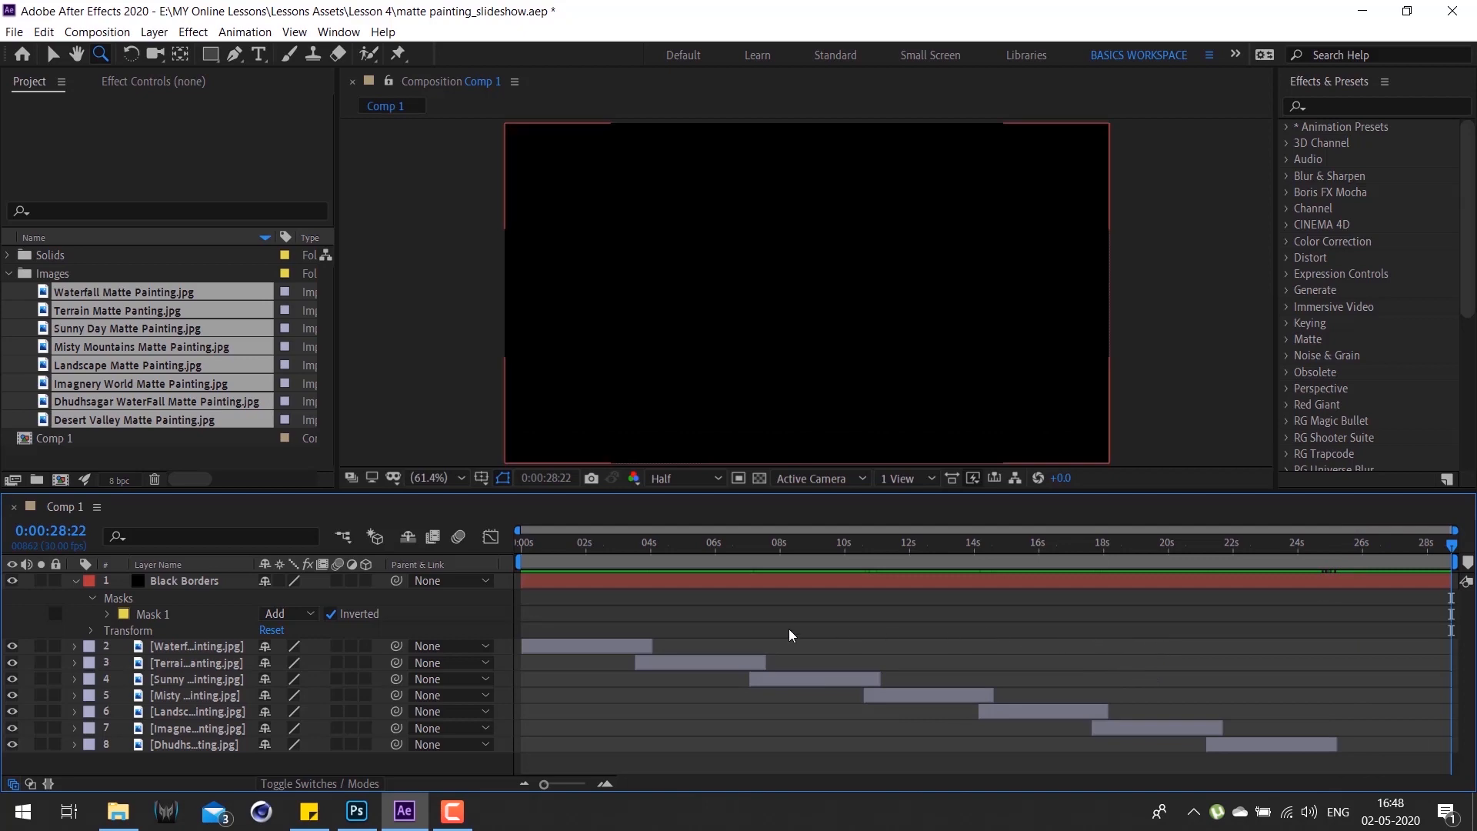
Step: Return to the start of the composition and collapse the Black Borders layer's properties
{"action": "mouse_move", "coordinate": [606, 563]}
{"action": "left_mouse_down"}
{"action": "mouse_move", "coordinate": [565, 569]}
{"action": "mouse_move", "coordinate": [830, 588]}
{"action": "mouse_move", "coordinate": [1328, 664]}
{"action": "mouse_move", "coordinate": [594, 689]}
{"action": "mouse_move", "coordinate": [1260, 695]}
{"action": "mouse_move", "coordinate": [1404, 705]}
{"action": "mouse_move", "coordinate": [1422, 726]}
{"action": "mouse_move", "coordinate": [873, 737]}
{"action": "mouse_move", "coordinate": [311, 706]}
{"action": "left_mouse_up"}
{"action": "left_click", "coordinate": [192, 587]}
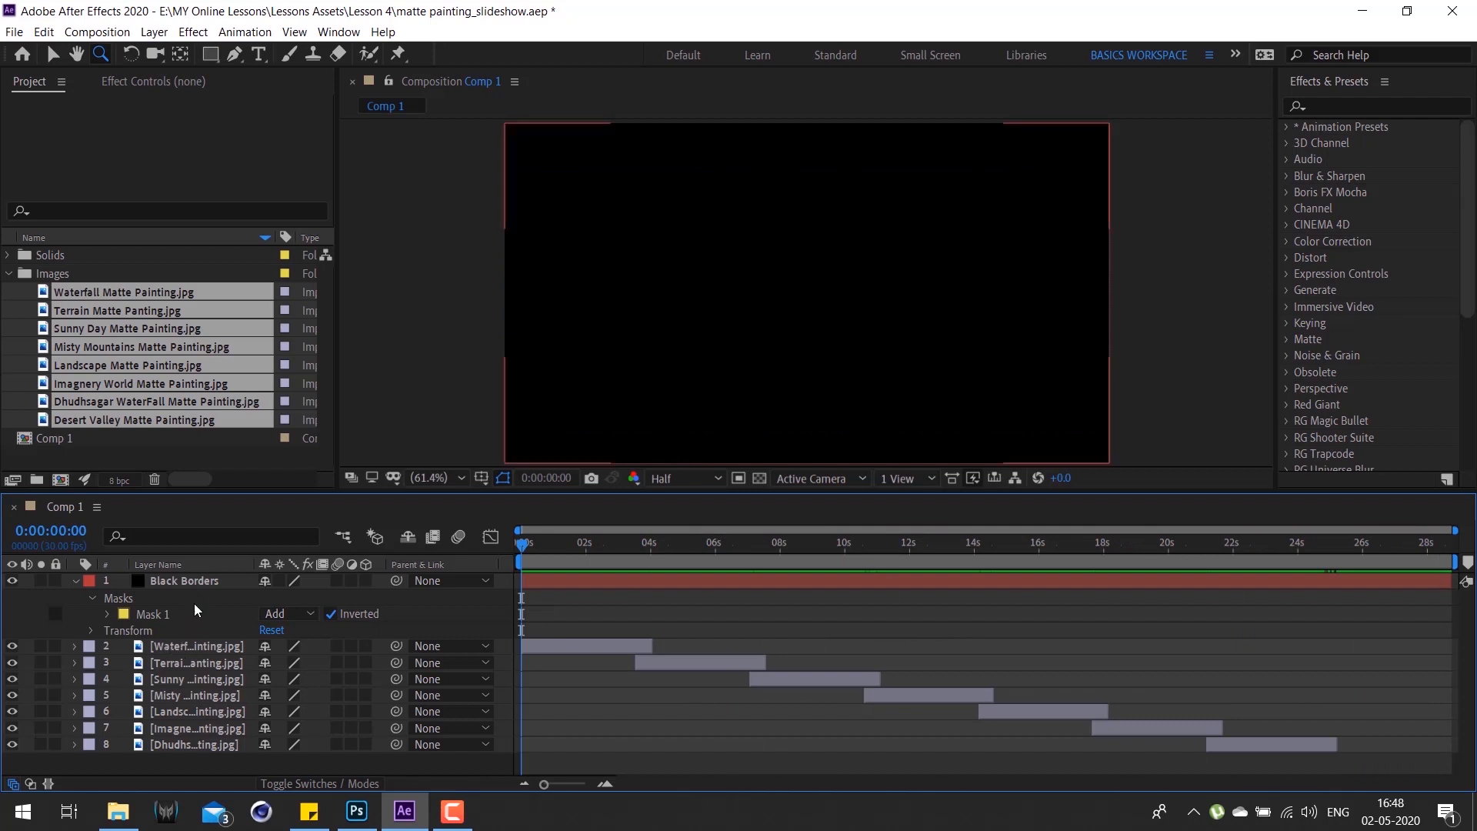
{"action": "key", "text": "ctrl+grave"}
{"action": "key", "text": "F2"}
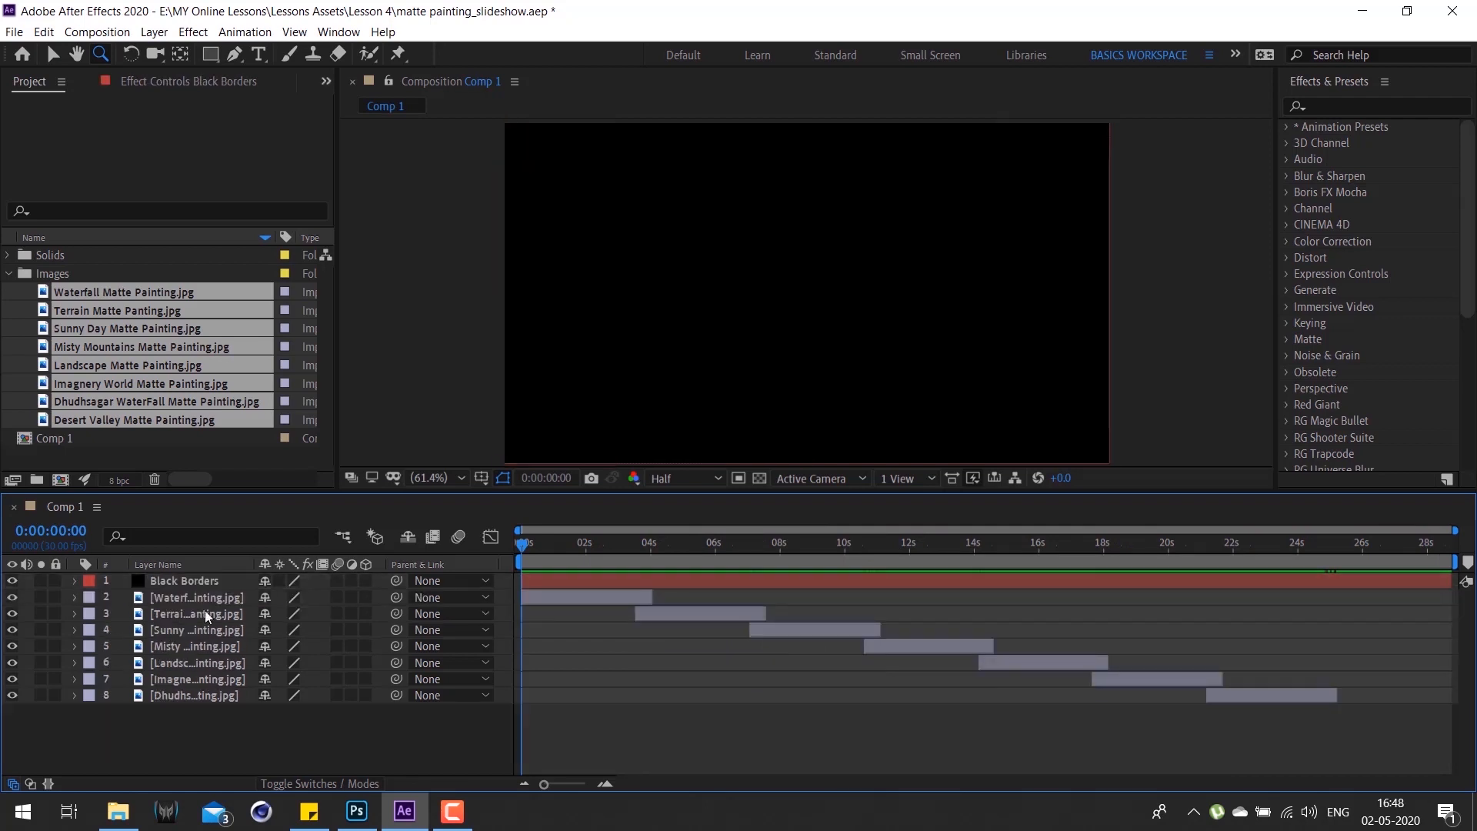
Step: Shift the seven image layers together so the Dhudhsagar layer ends at 0:00:28:22, and return to the composition's start
{"action": "left_click", "coordinate": [216, 597]}
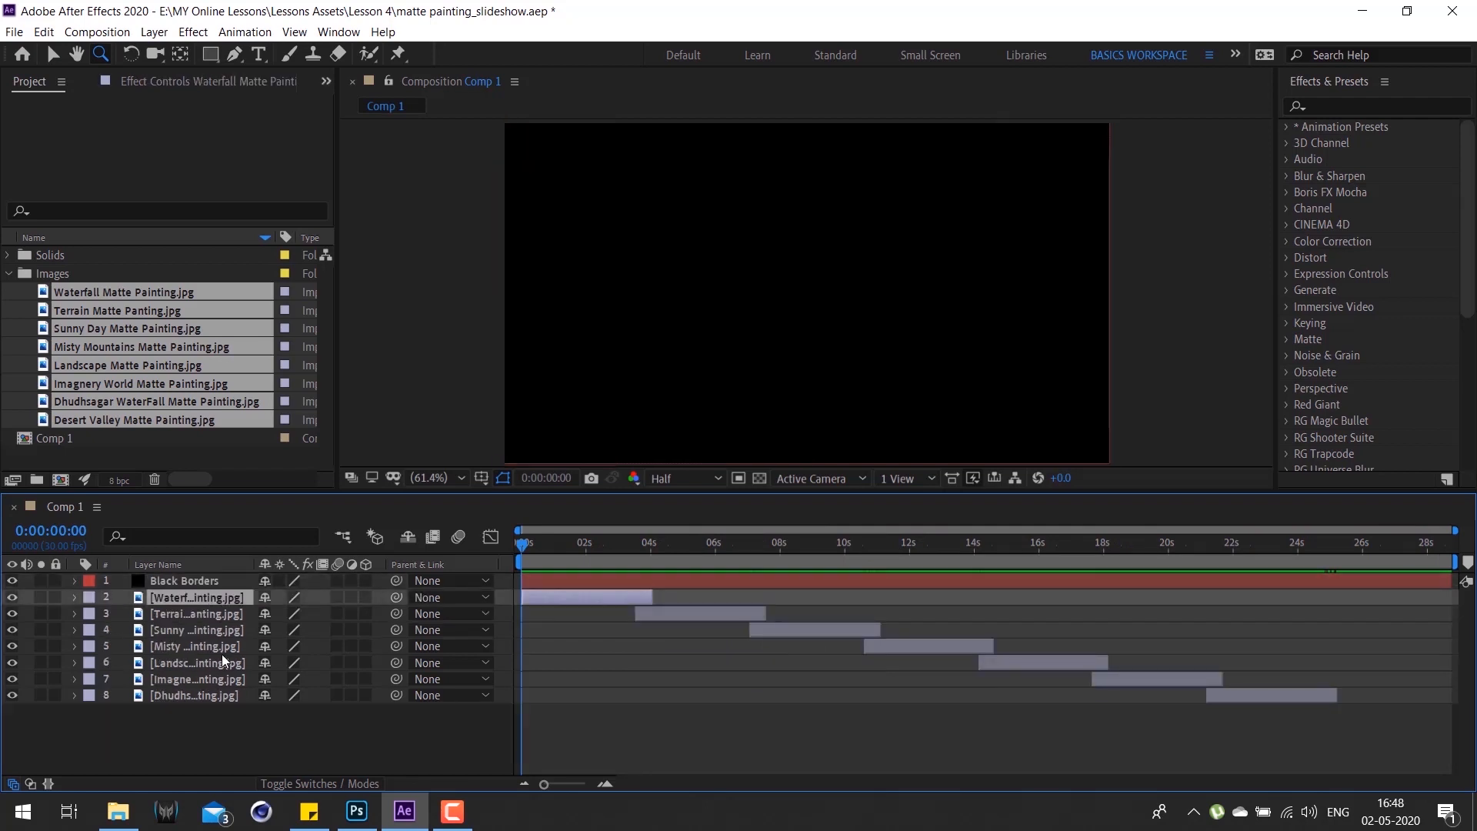
{"action": "left_click", "coordinate": [209, 696], "text": "shift"}
{"action": "left_click", "coordinate": [1450, 543]}
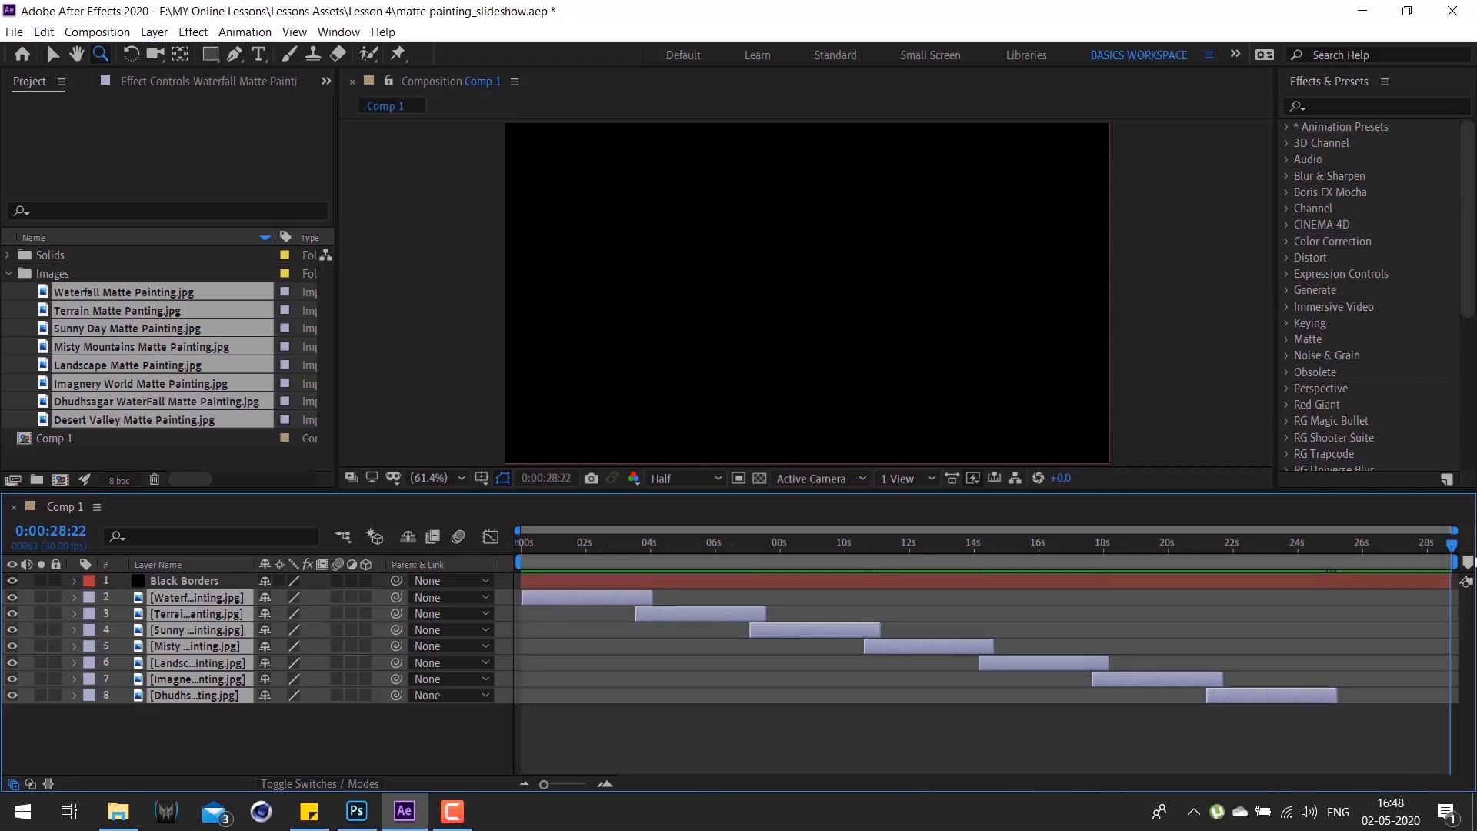
{"action": "left_click_drag", "start_coordinate": [1293, 694], "coordinate": [1405, 688]}
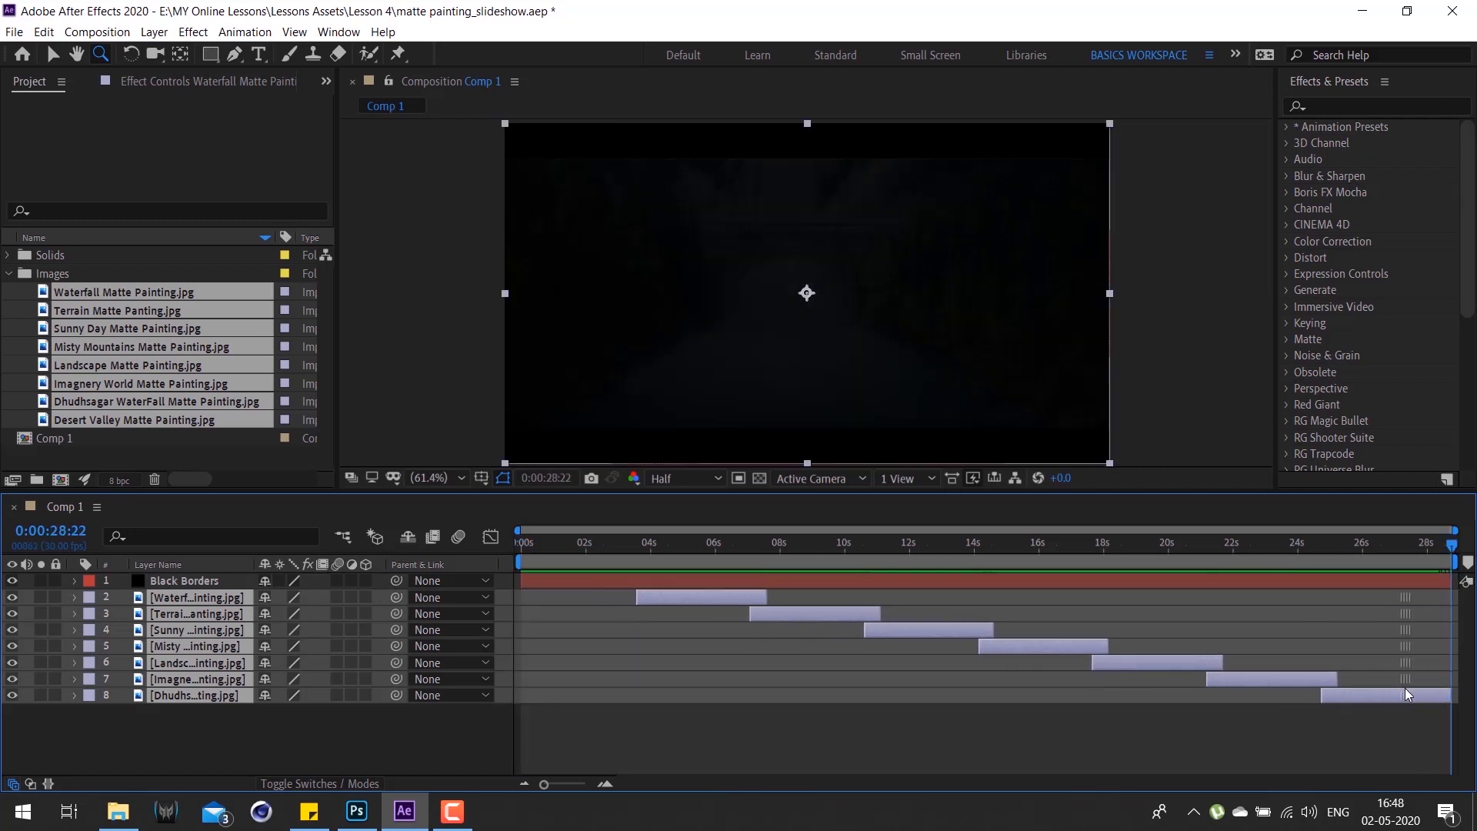
{"action": "left_click", "coordinate": [1449, 545]}
{"action": "left_click_drag", "start_coordinate": [1457, 548], "coordinate": [316, 713]}
{"action": "left_click", "coordinate": [575, 755]}
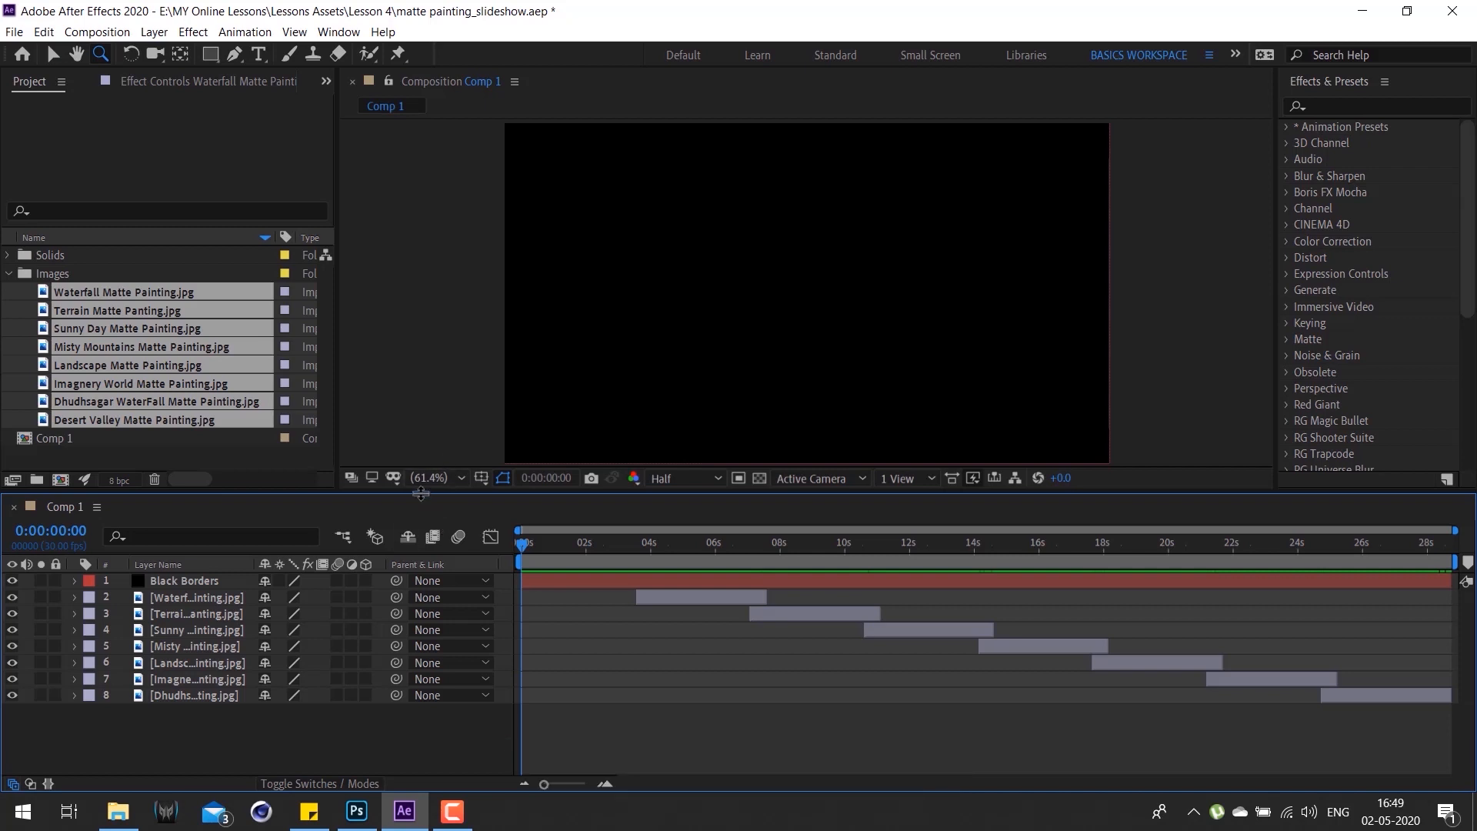
Step: Add a text layer over the empty opening with the title "MATTTE PAINTNGS" in capitals
{"action": "left_click", "coordinate": [259, 54]}
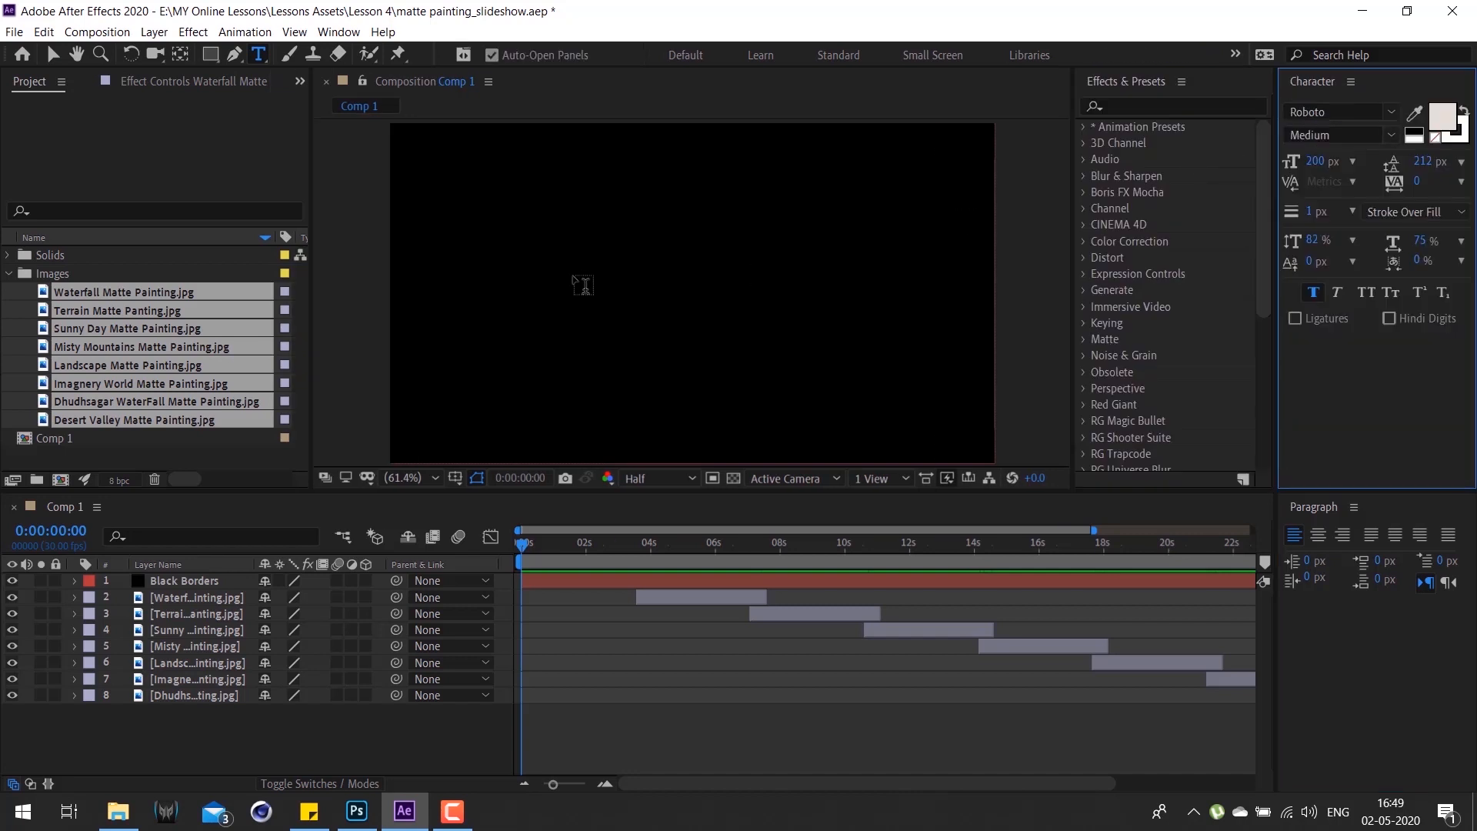
{"action": "left_click", "coordinate": [556, 262]}
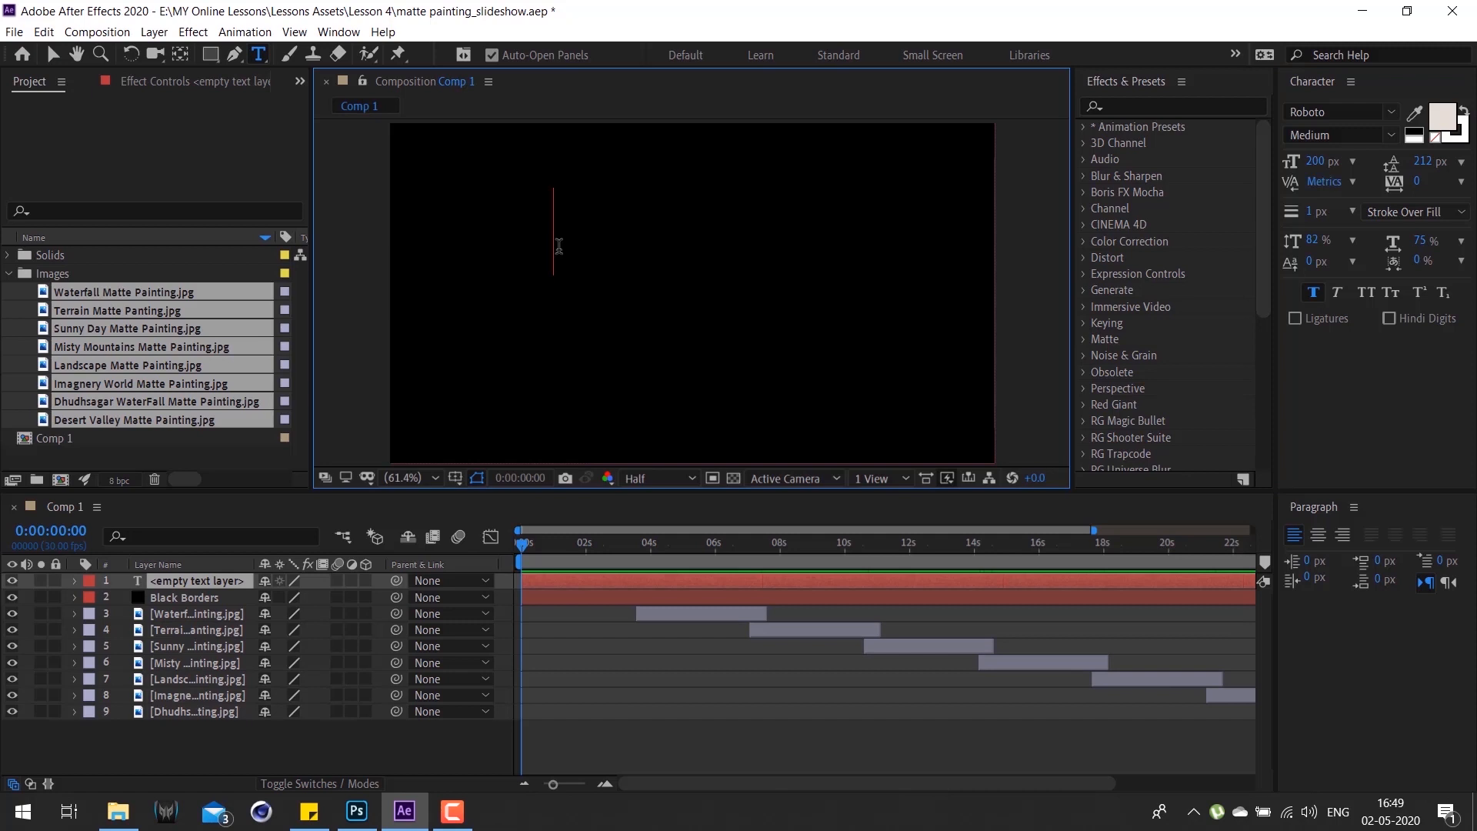
{"action": "key", "text": "Caps_Lock"}
{"action": "type", "text": "M"}
{"action": "key", "text": "Caps_Lock"}
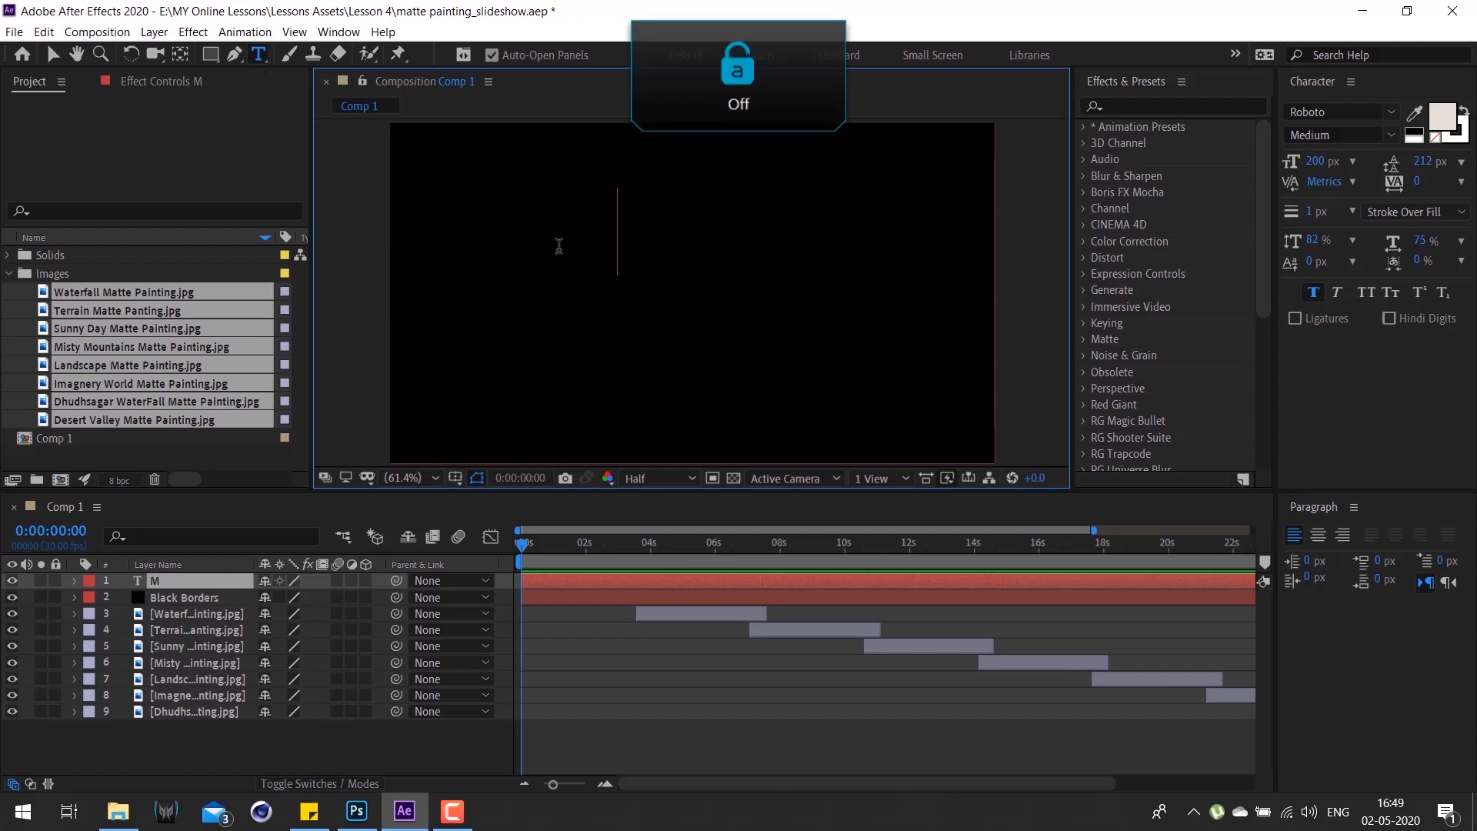
{"action": "type", "text": "a"}
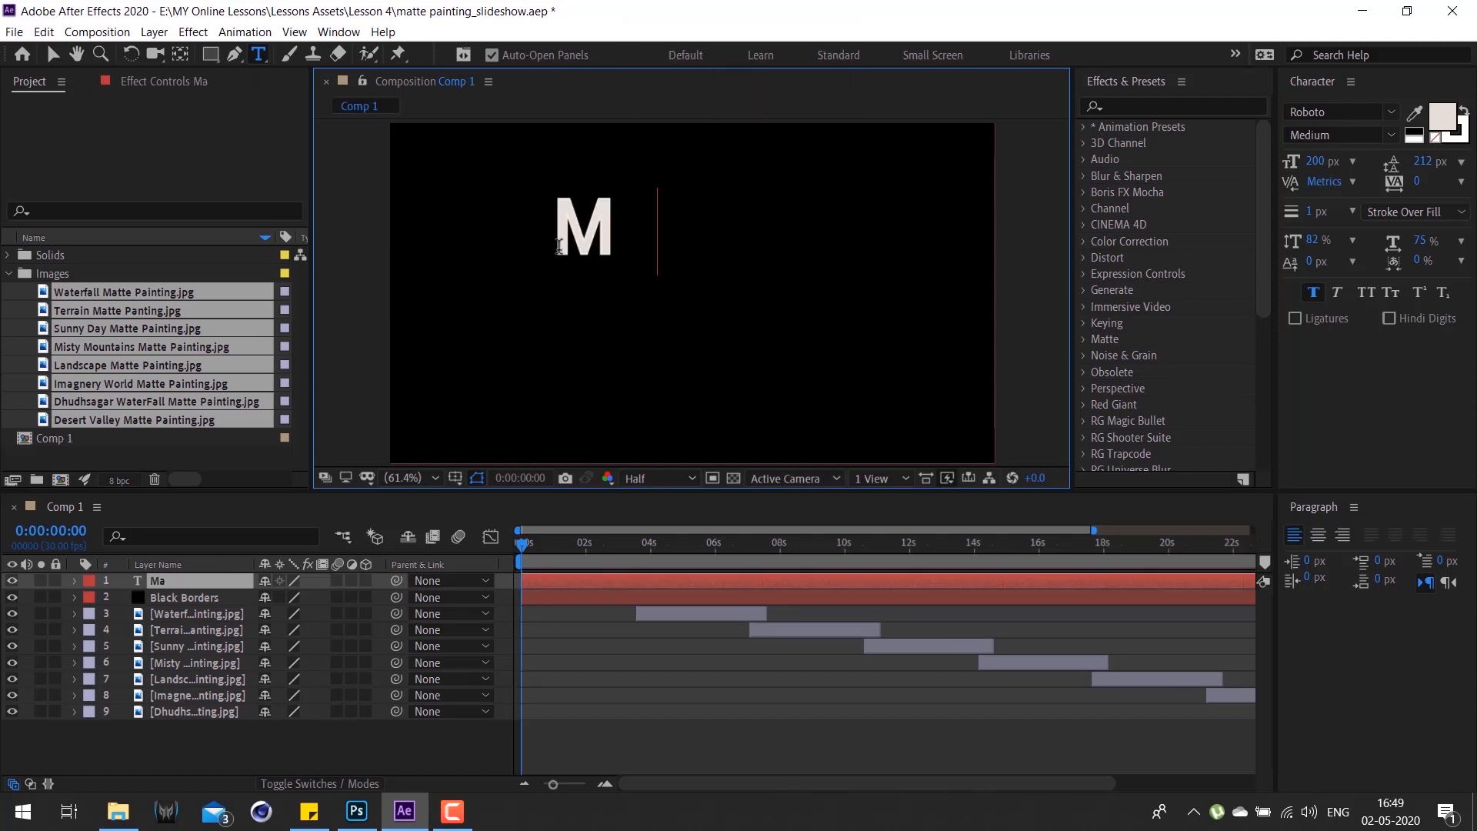
{"action": "key", "text": "BackSpace"}
{"action": "key", "text": "Caps_Lock"}
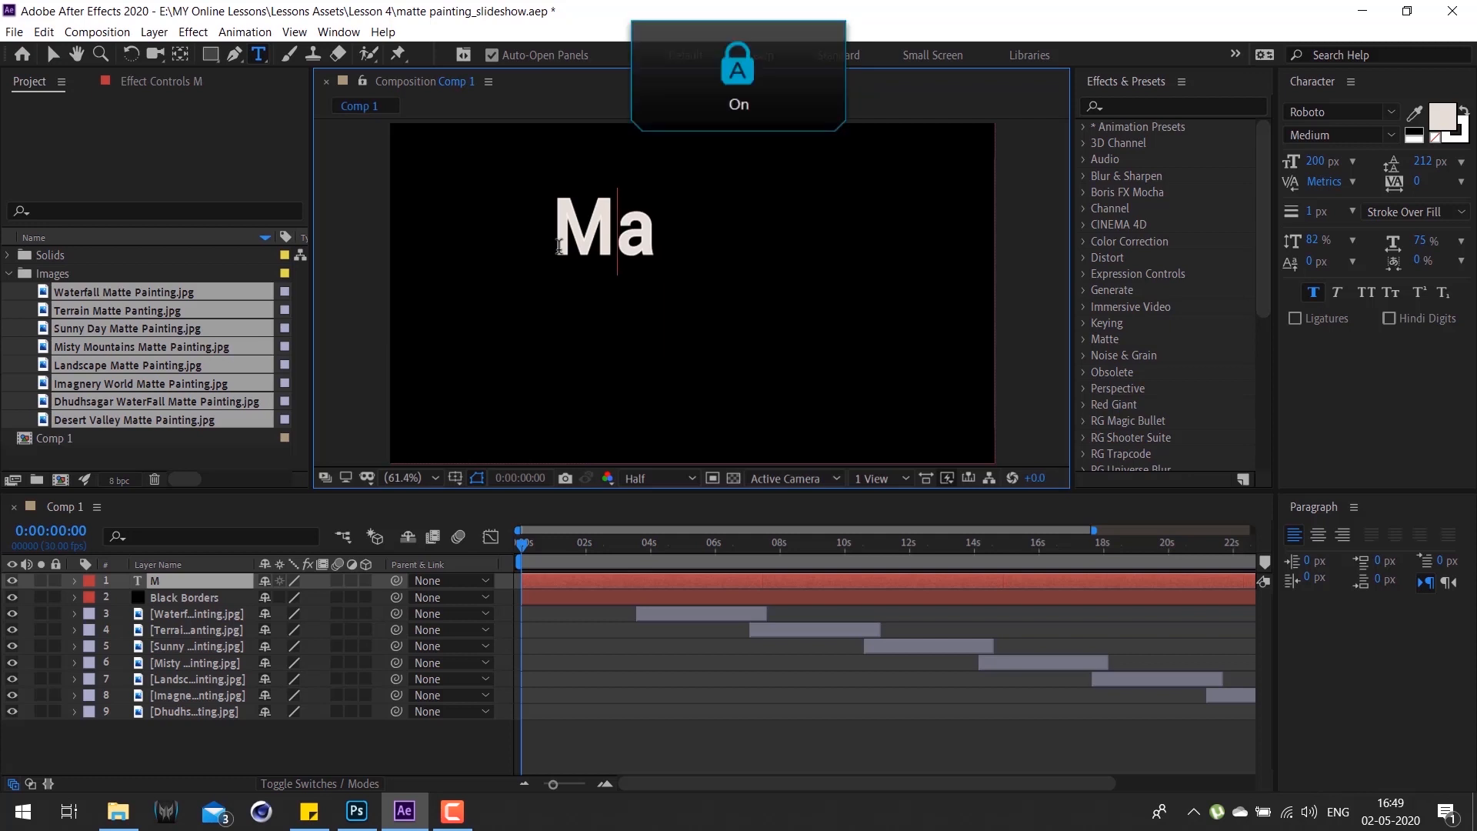
{"action": "type", "text": "A"}
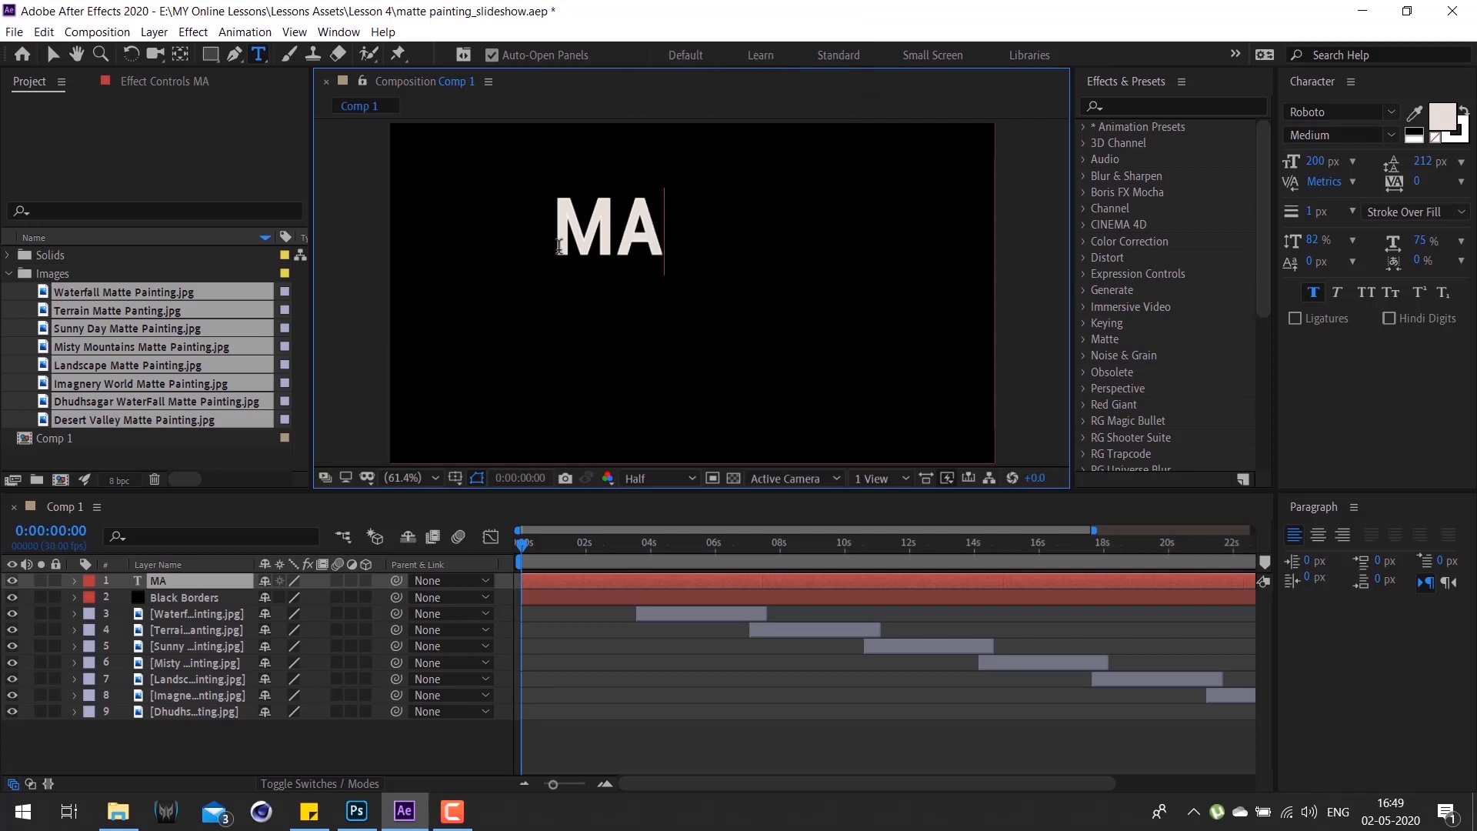
{"action": "type", "text": "TTTE"}
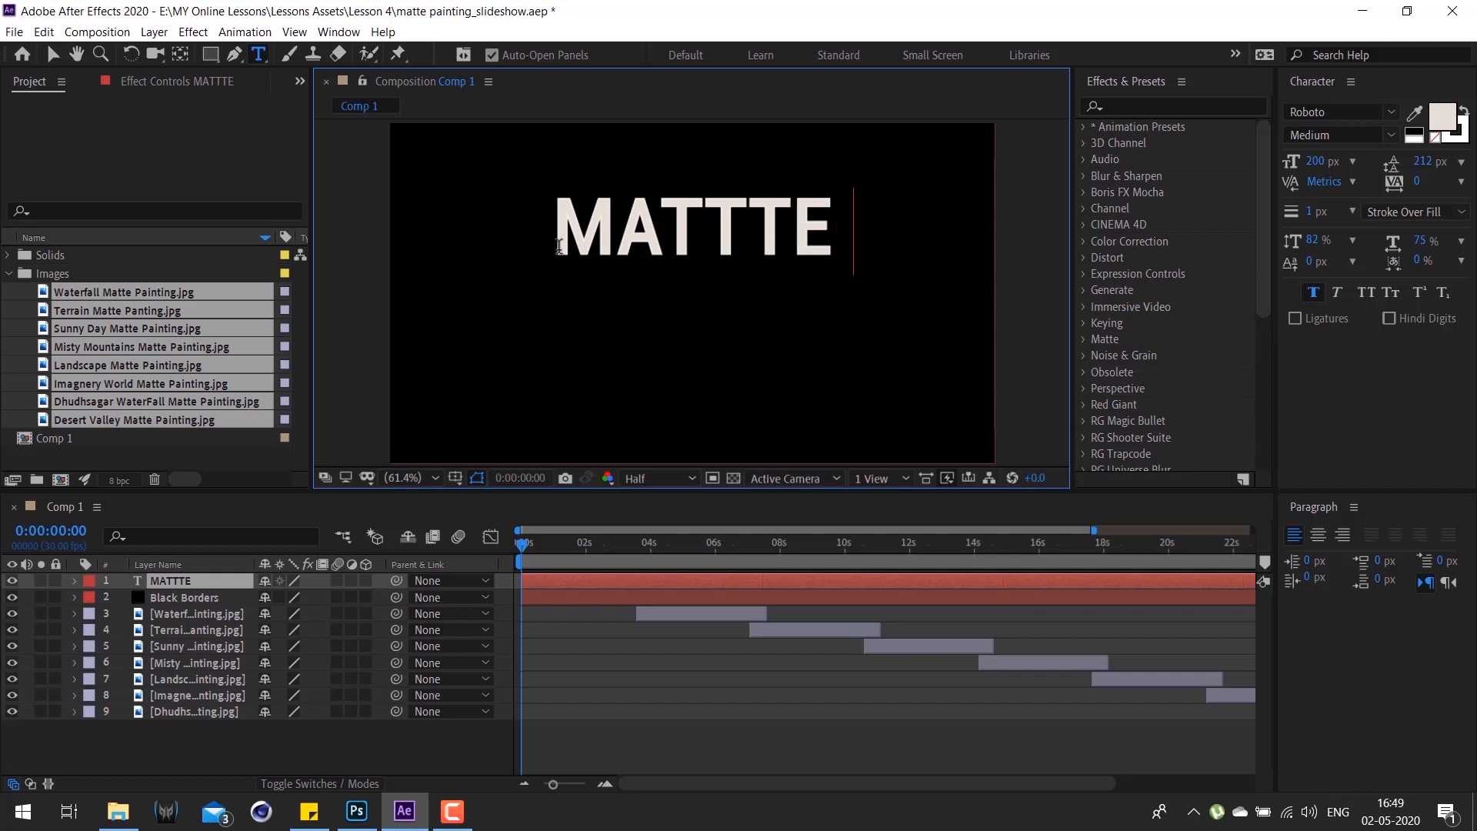
{"action": "type", "text": " PAINTNGS"}
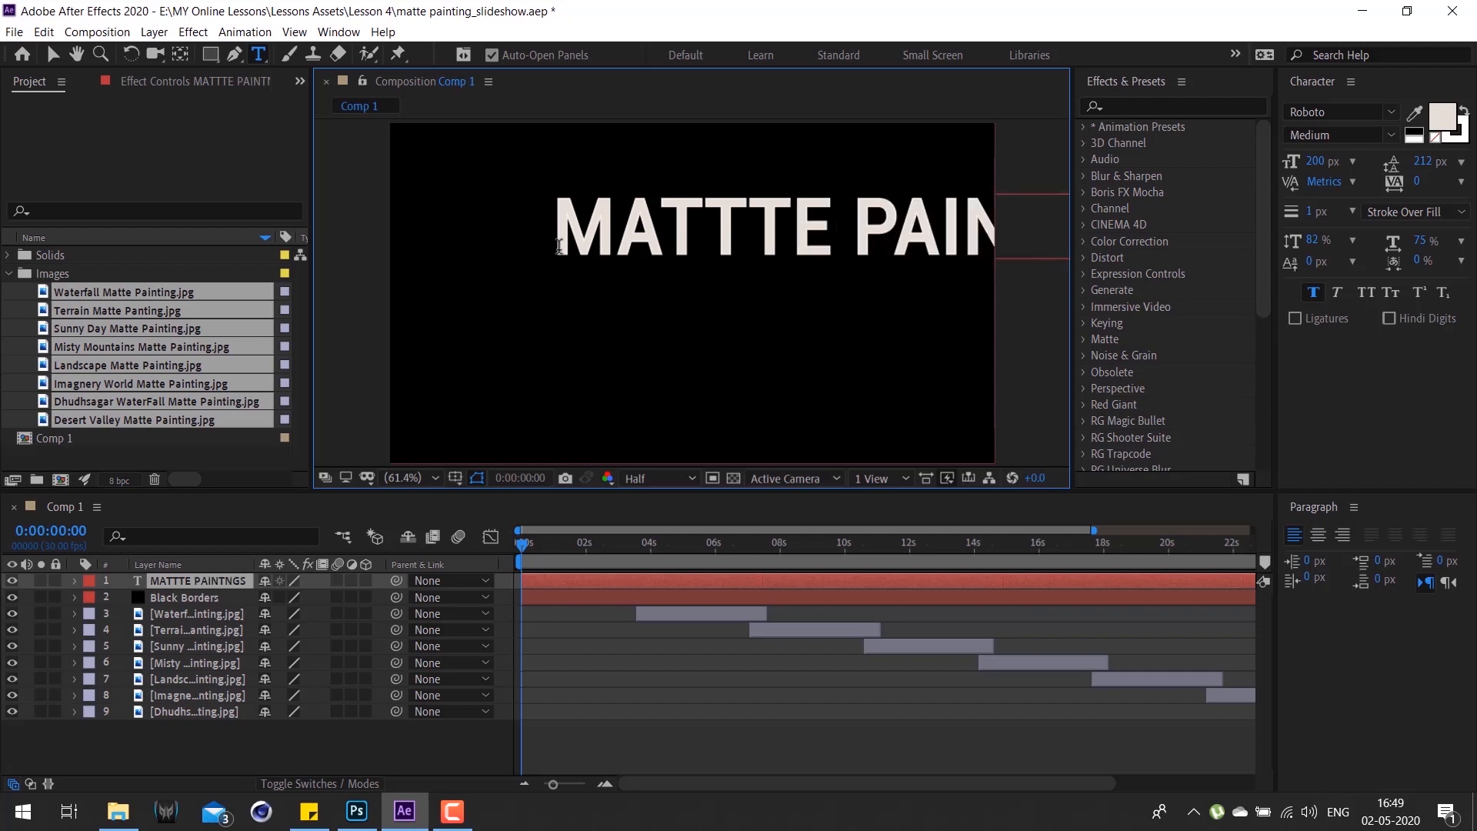
Step: Set the whole title's font size to 99 px and append the word "SLIDESHOW"
{"action": "key", "text": "ctrl+a"}
{"action": "left_click", "coordinate": [707, 234]}
{"action": "key", "text": "ctrl+a"}
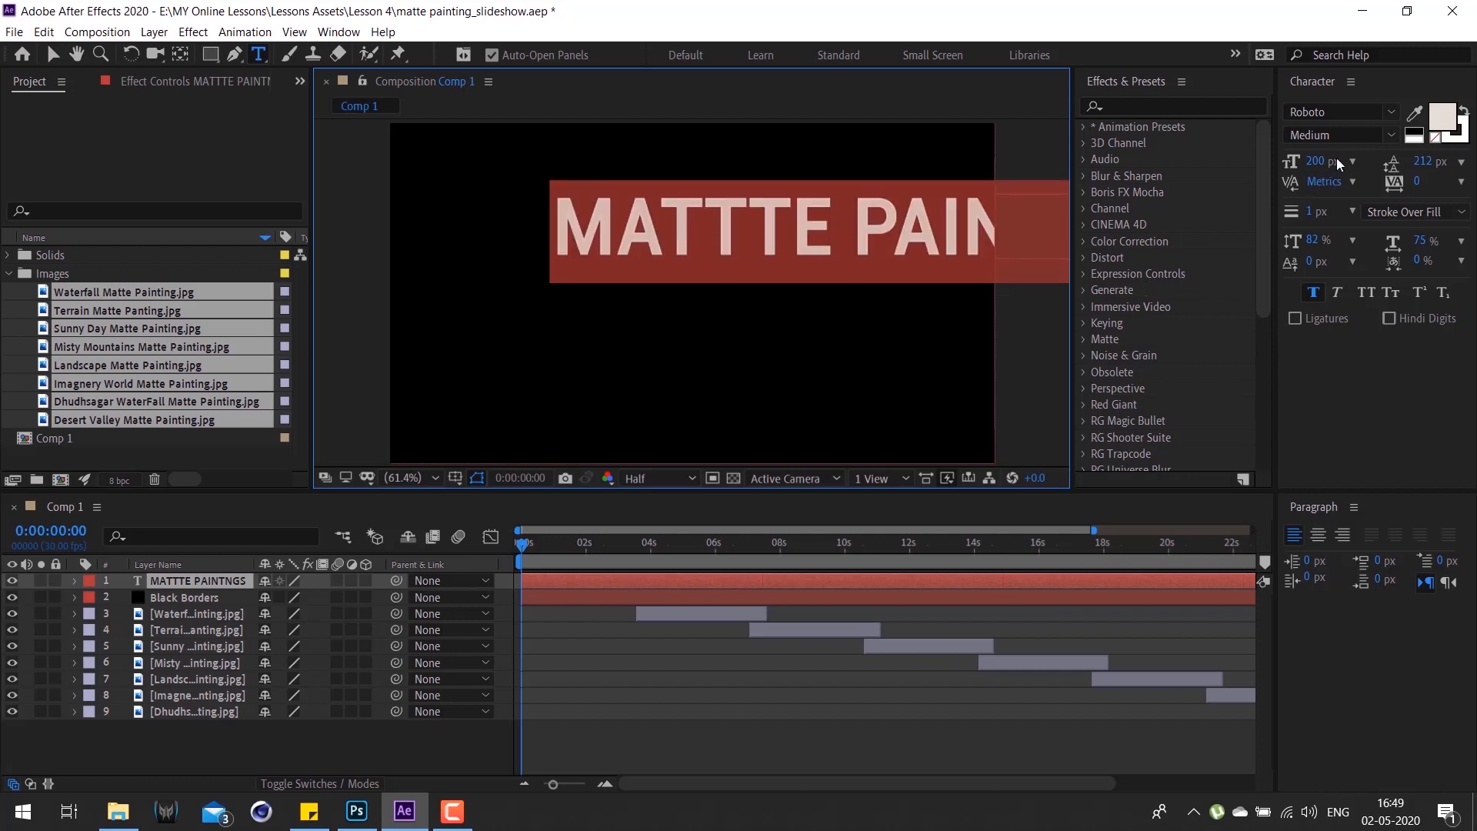
{"action": "left_click_drag", "start_coordinate": [1325, 160], "coordinate": [1221, 167]}
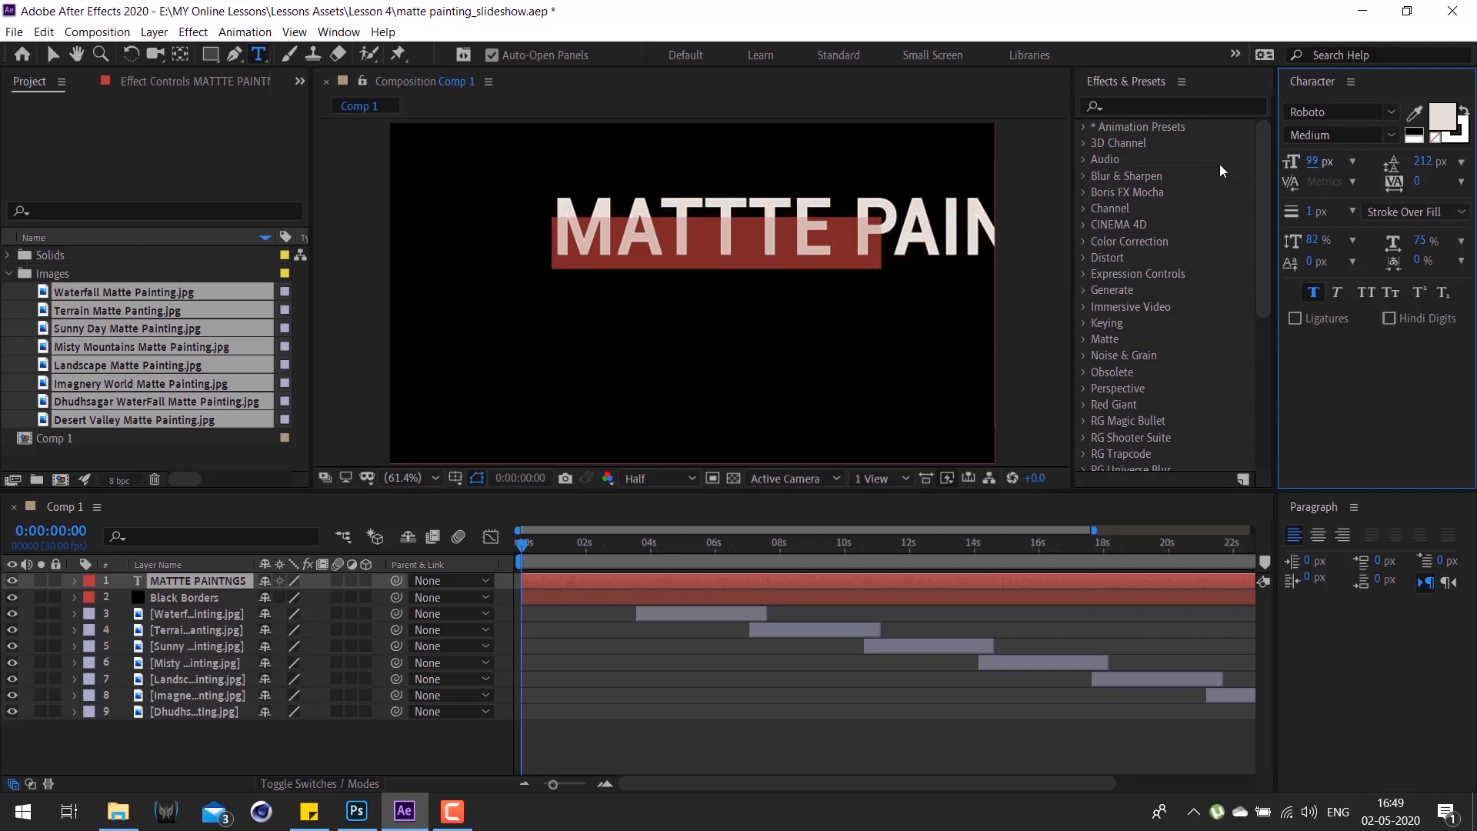
{"action": "left_click", "coordinate": [874, 243]}
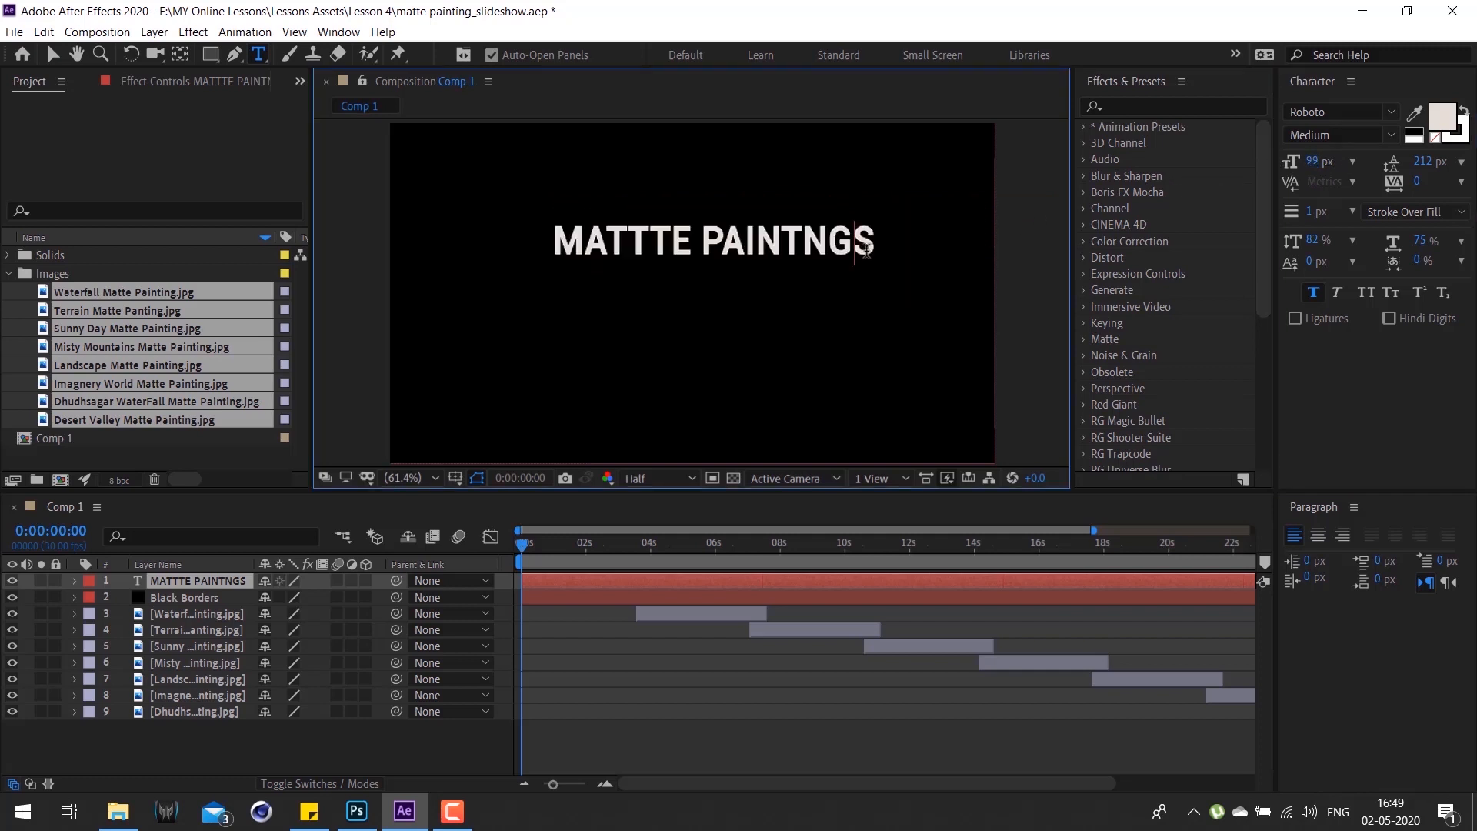
{"action": "type", "text": "SLIDESHOW"}
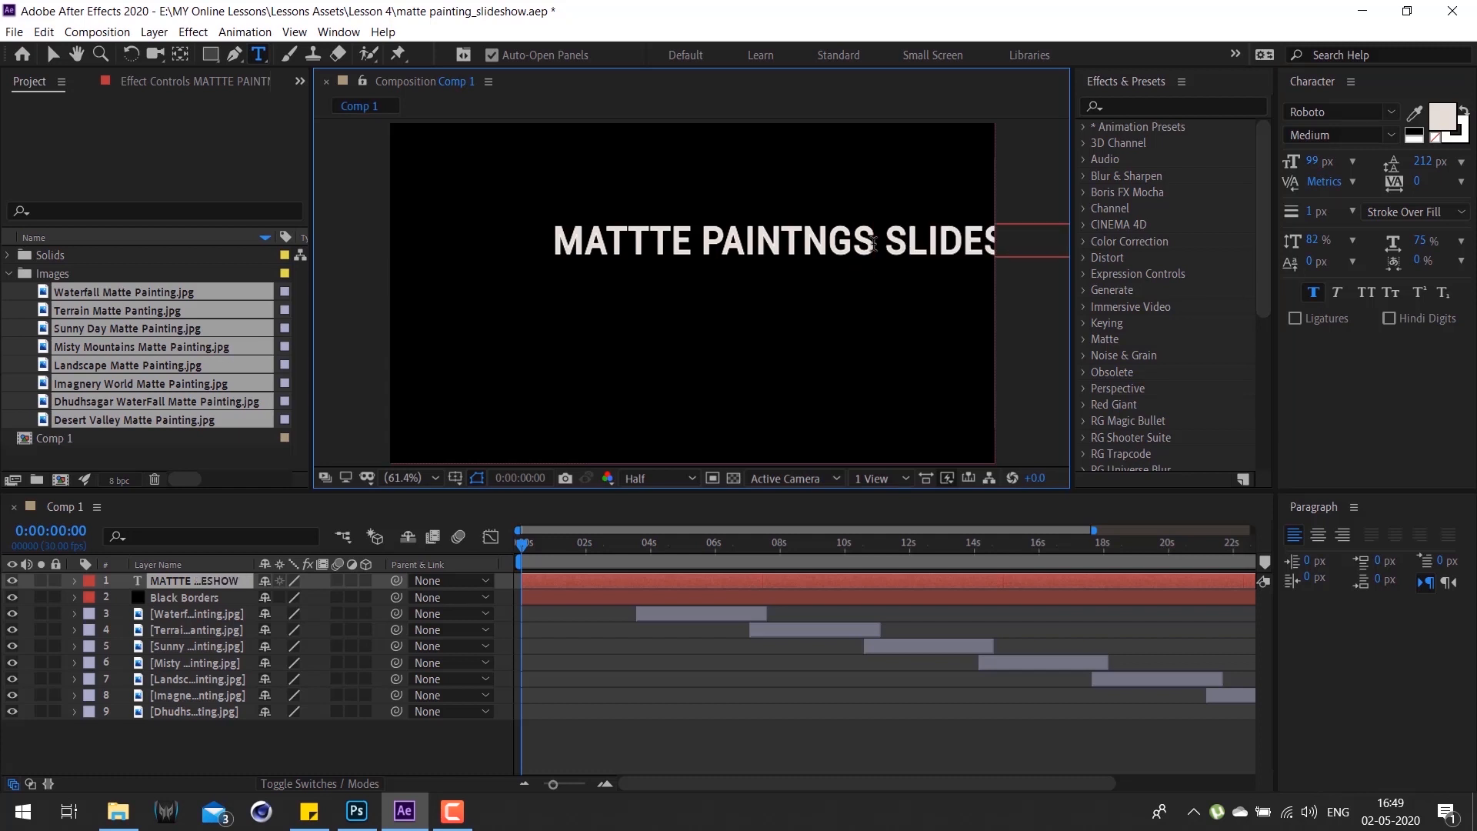
Step: Finish editing the title, move it roughly to the middle of the frame, and restore view refreshing
{"action": "left_click", "coordinate": [617, 649]}
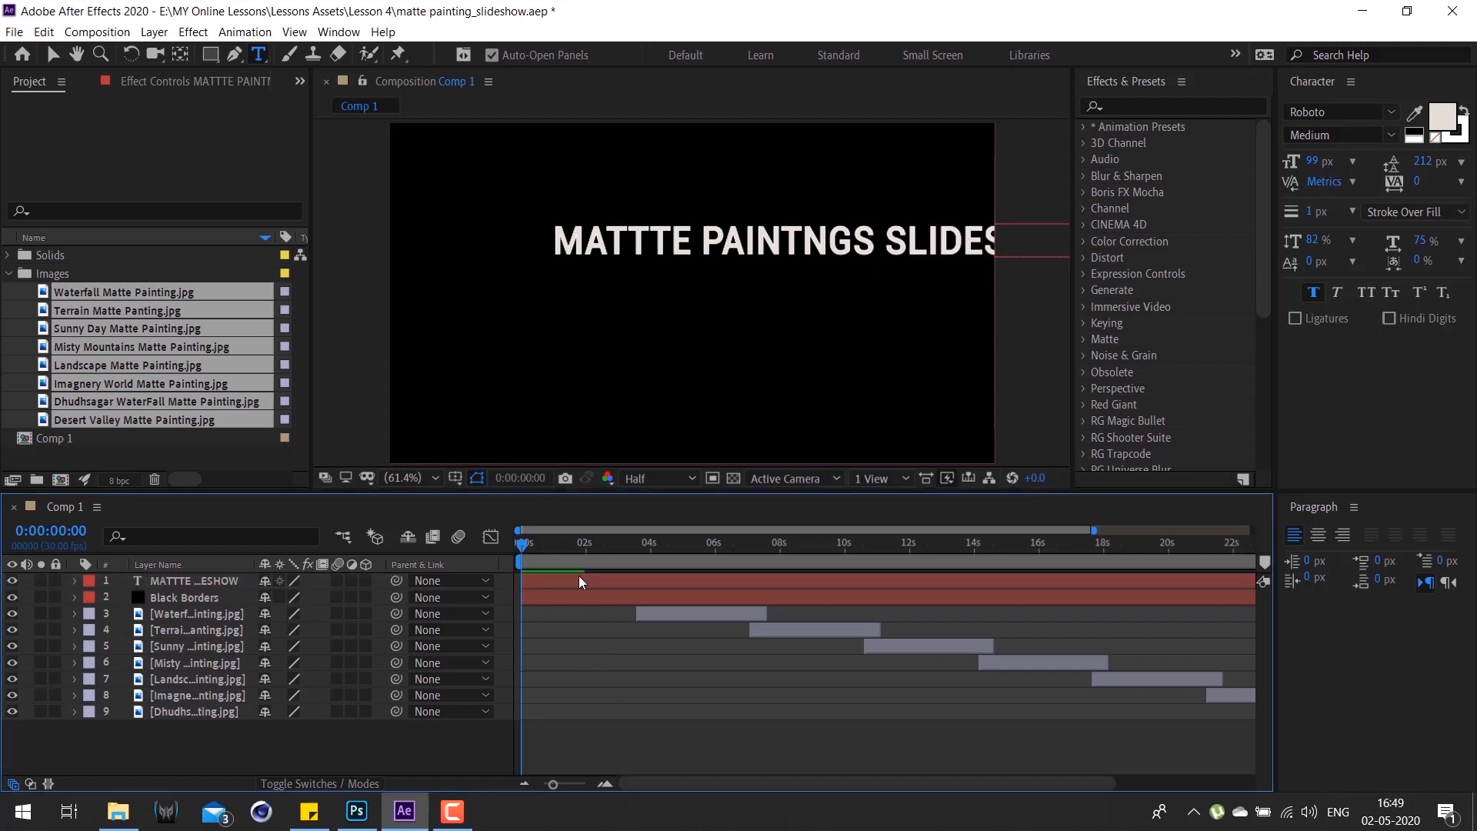
{"action": "left_click", "coordinate": [583, 581]}
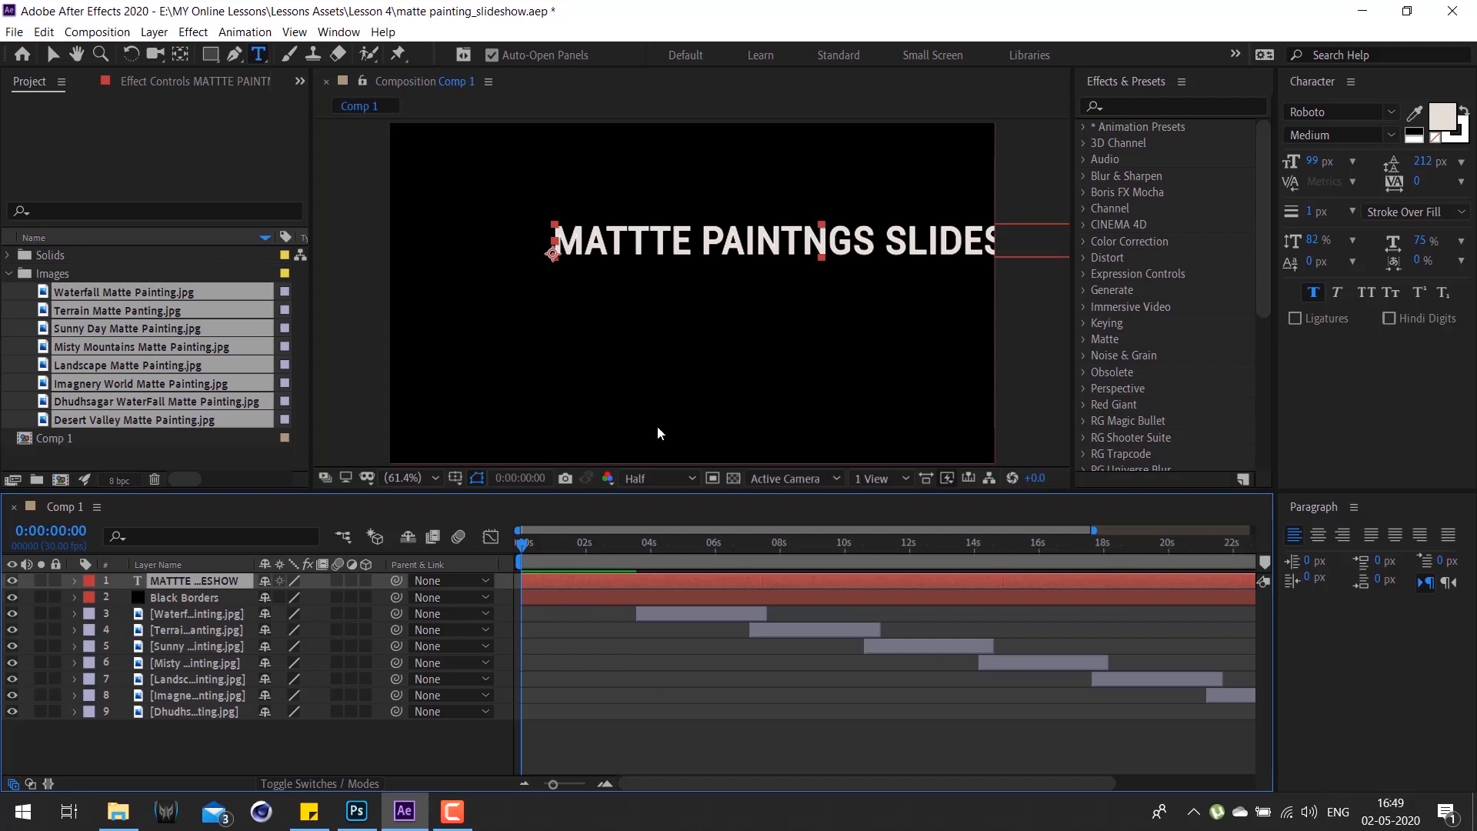
{"action": "left_click", "coordinate": [52, 53]}
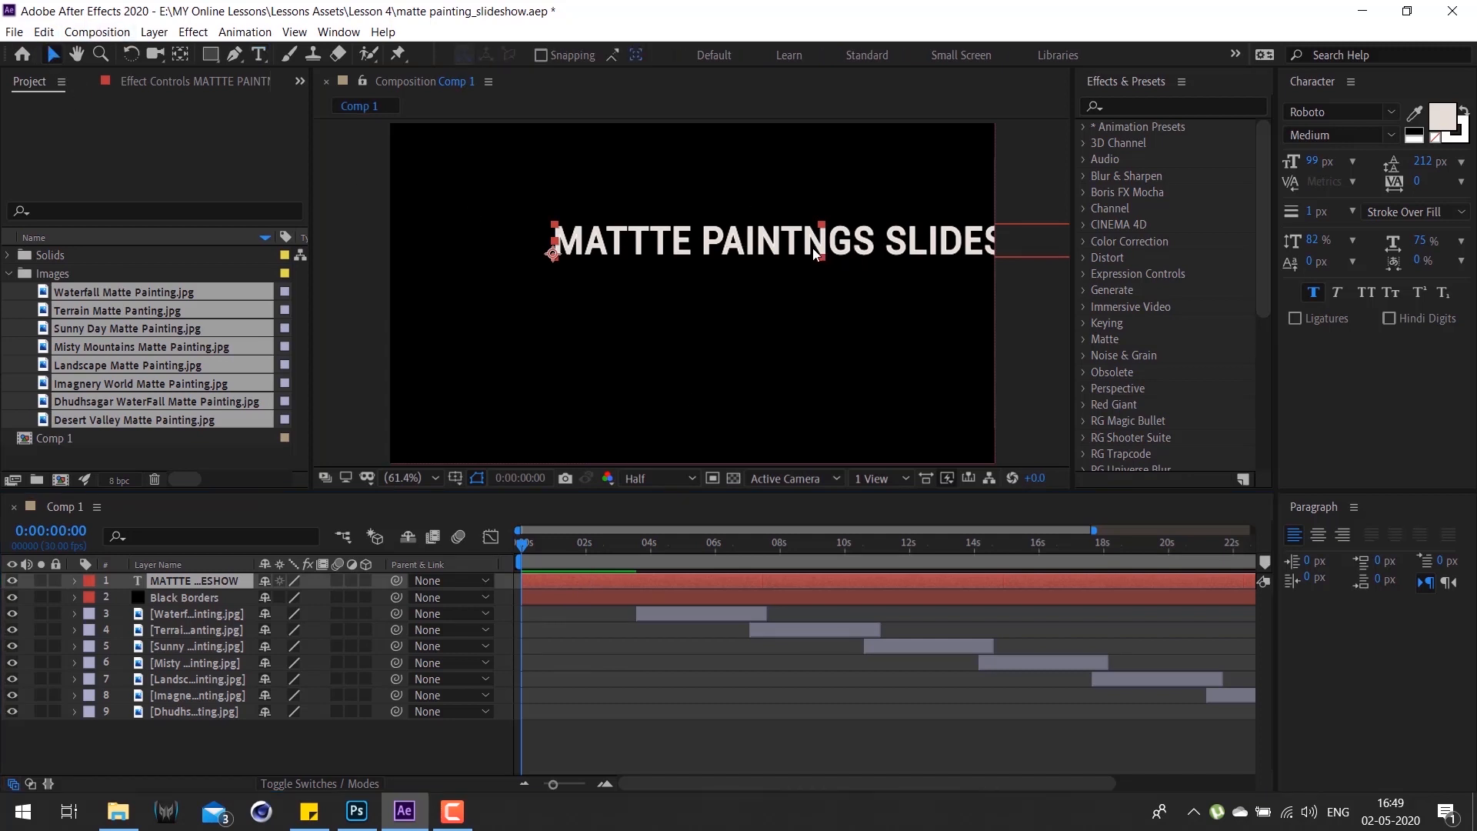
{"action": "left_click_drag", "start_coordinate": [813, 248], "coordinate": [732, 312]}
{"action": "key", "text": "Caps_Lock"}
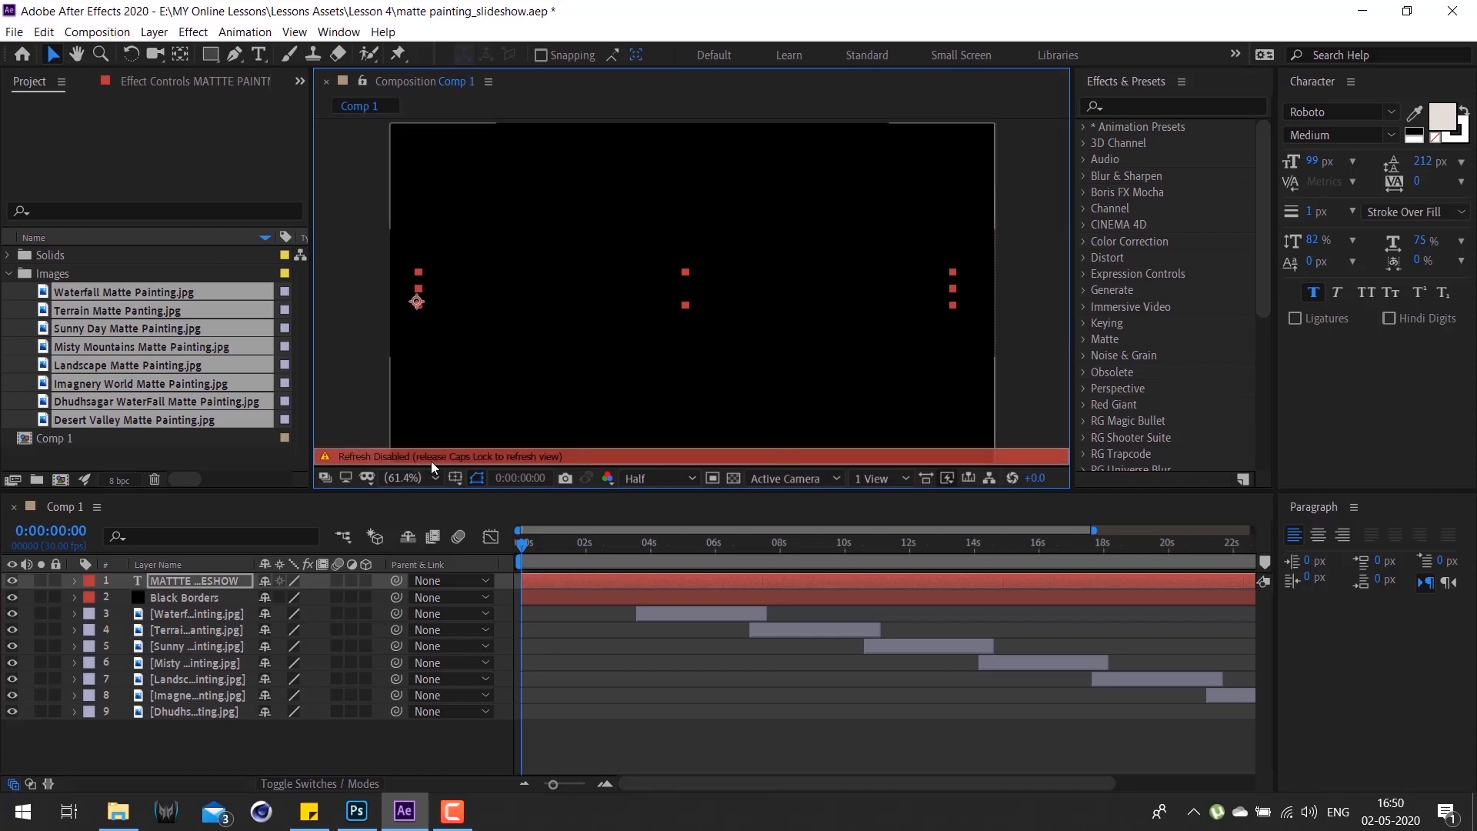
{"action": "key", "text": "Caps_Lock"}
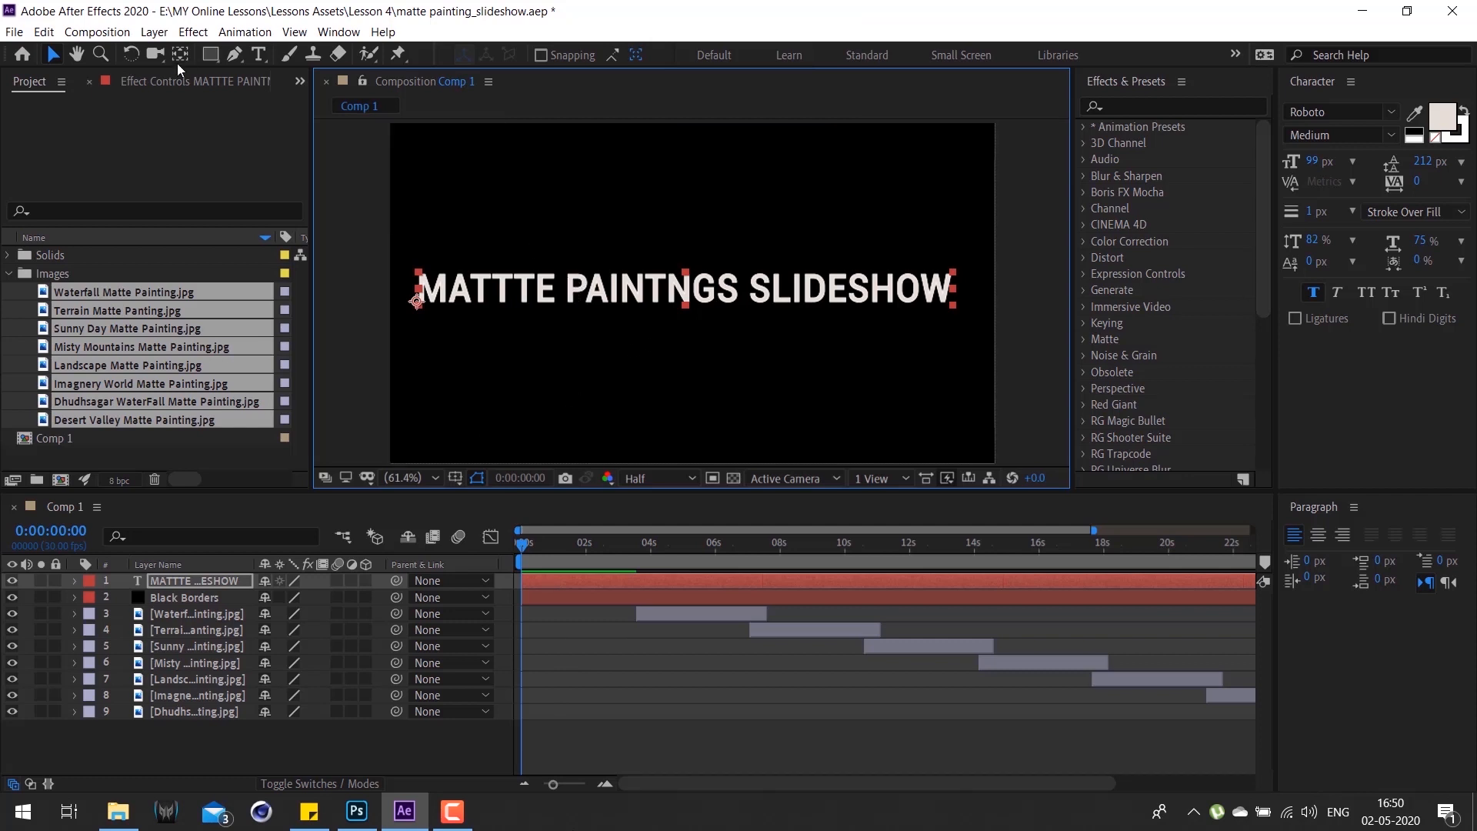
Step: Apply Center In View to the title layer, and reposition it by hand across the middle of the frame
{"action": "left_click", "coordinate": [154, 31]}
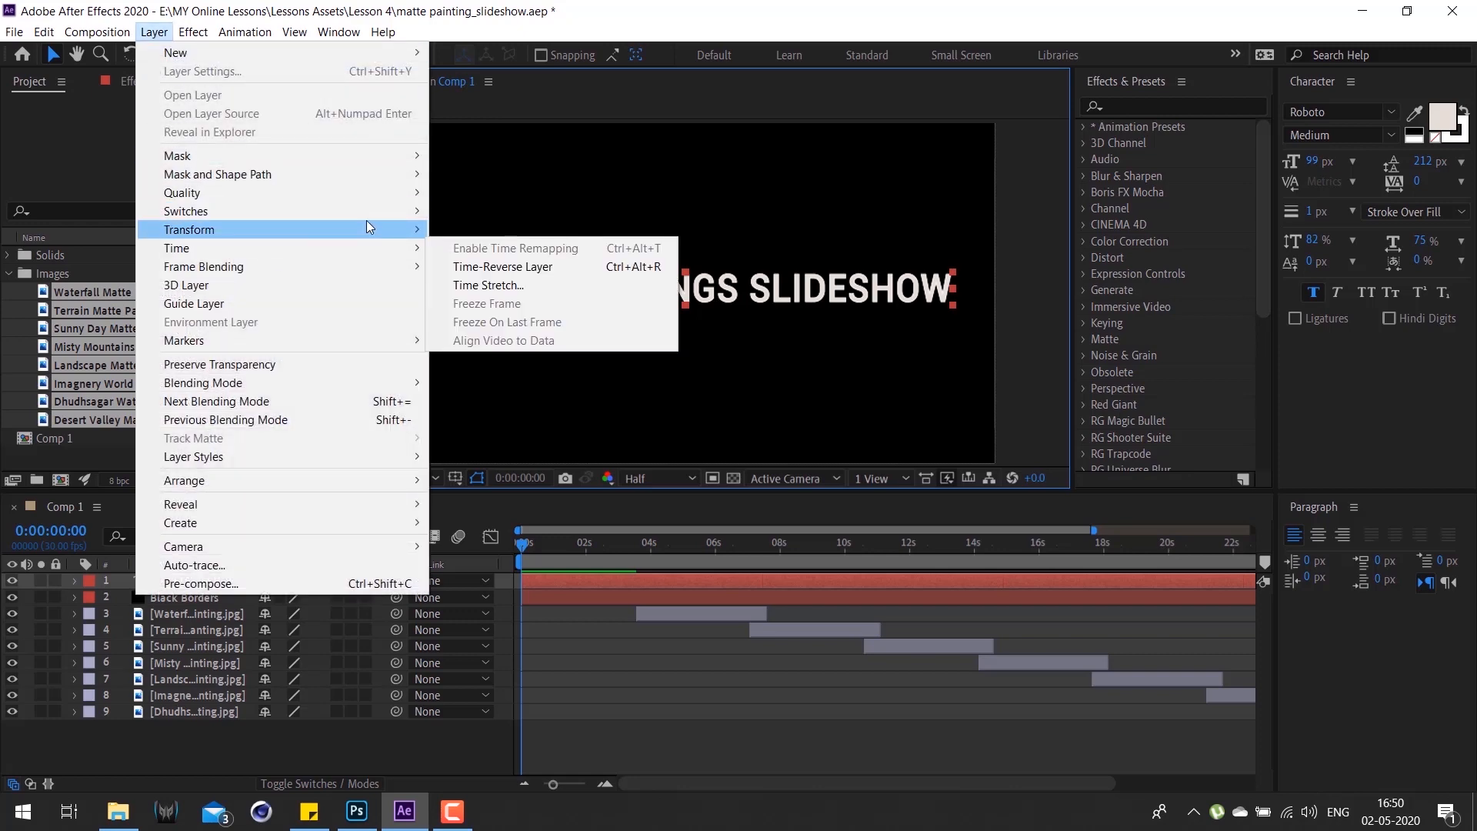
{"action": "mouse_move", "coordinate": [367, 223]}
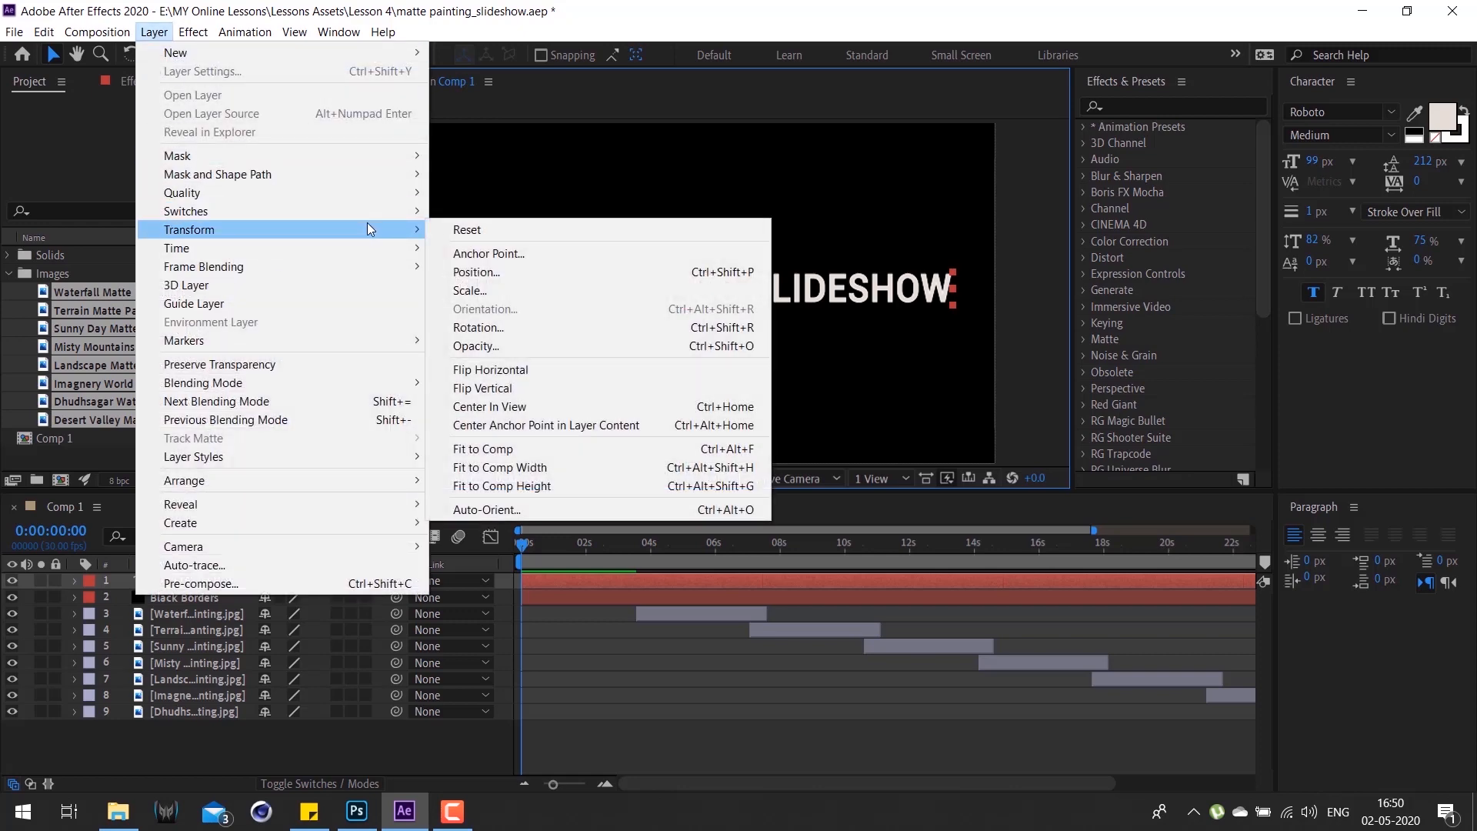
{"action": "left_click", "coordinate": [740, 408]}
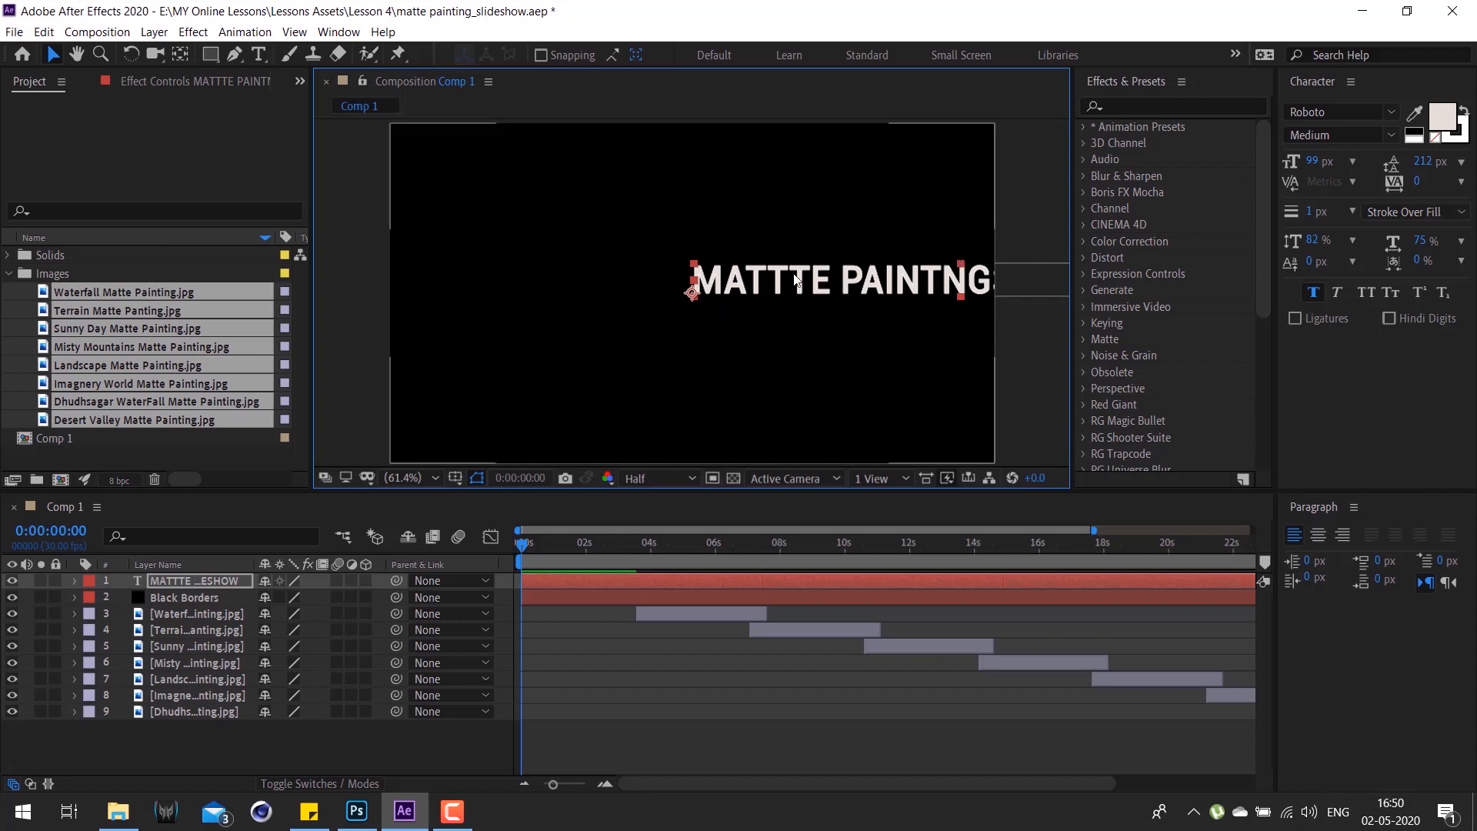
{"action": "left_click_drag", "start_coordinate": [842, 293], "coordinate": [556, 310]}
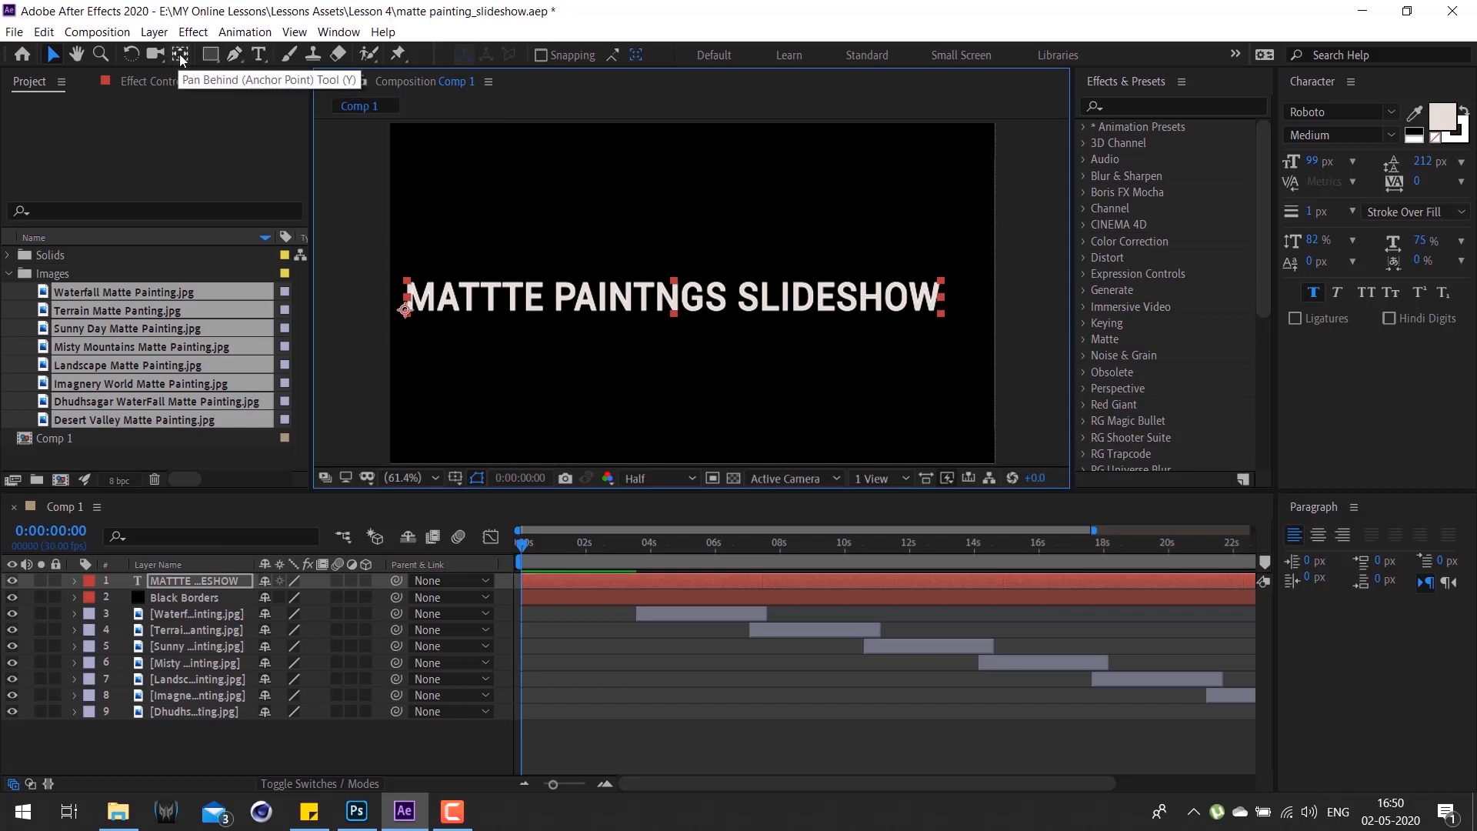
{"action": "left_click_drag", "start_coordinate": [693, 297], "coordinate": [705, 291]}
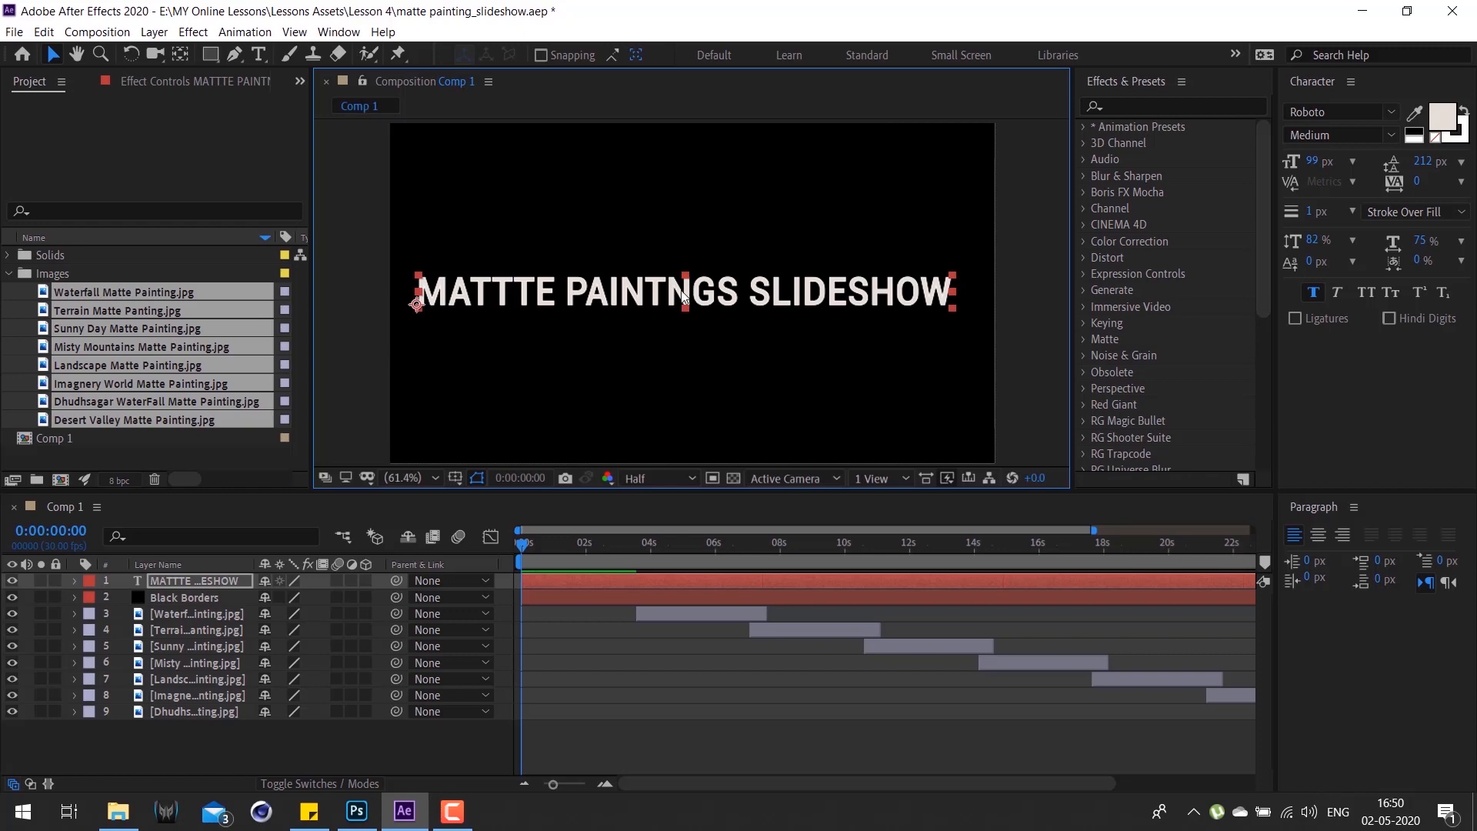
Step: Center the title layer's anchor point in its layer content
{"action": "left_click", "coordinate": [154, 31]}
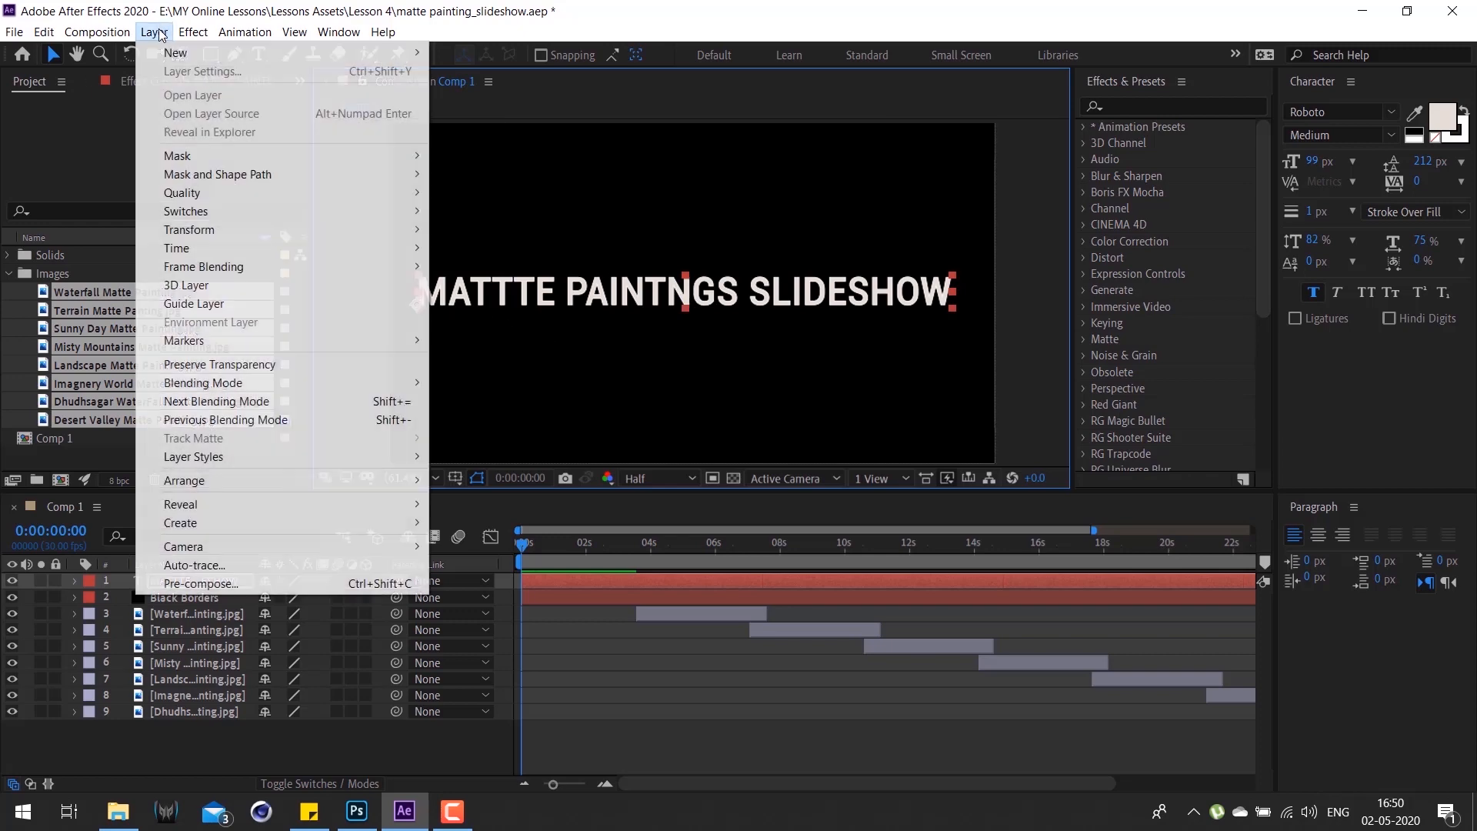
{"action": "mouse_move", "coordinate": [266, 230]}
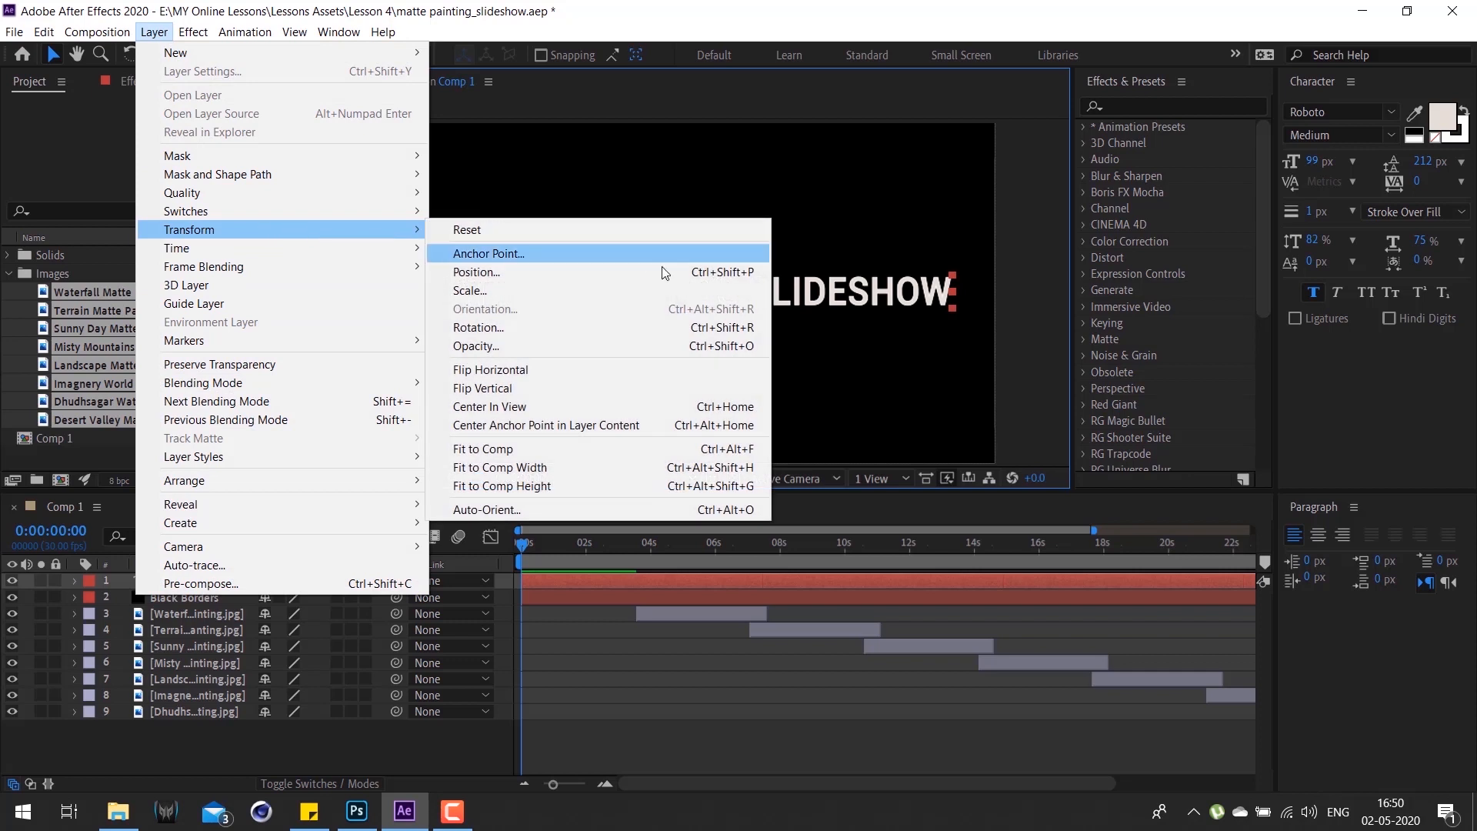
{"action": "left_click", "coordinate": [740, 431]}
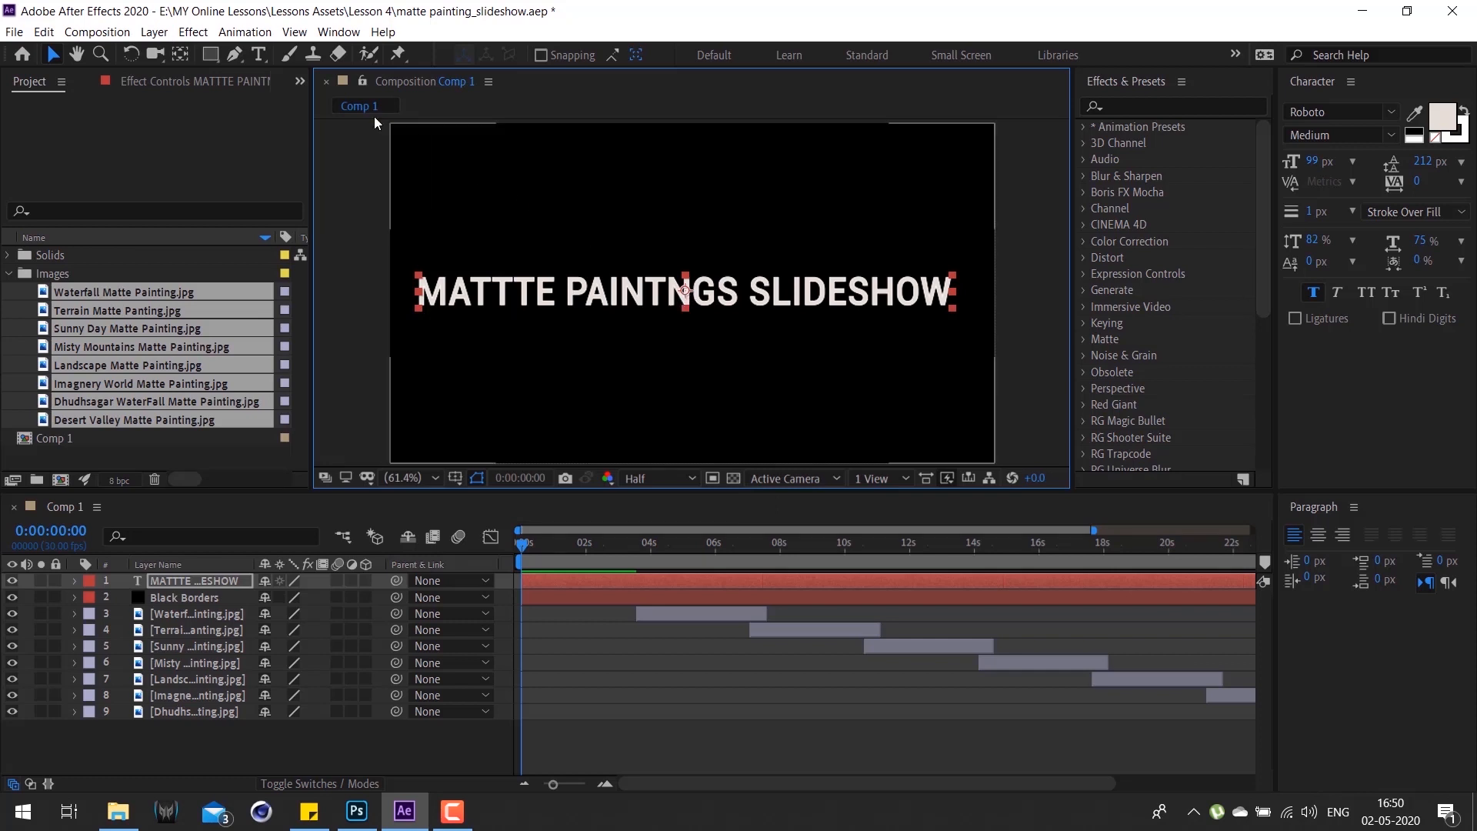
Step: Try placing the title layer's anchor point by hand near the left end of the text and back near its middle
{"action": "left_click", "coordinate": [182, 58]}
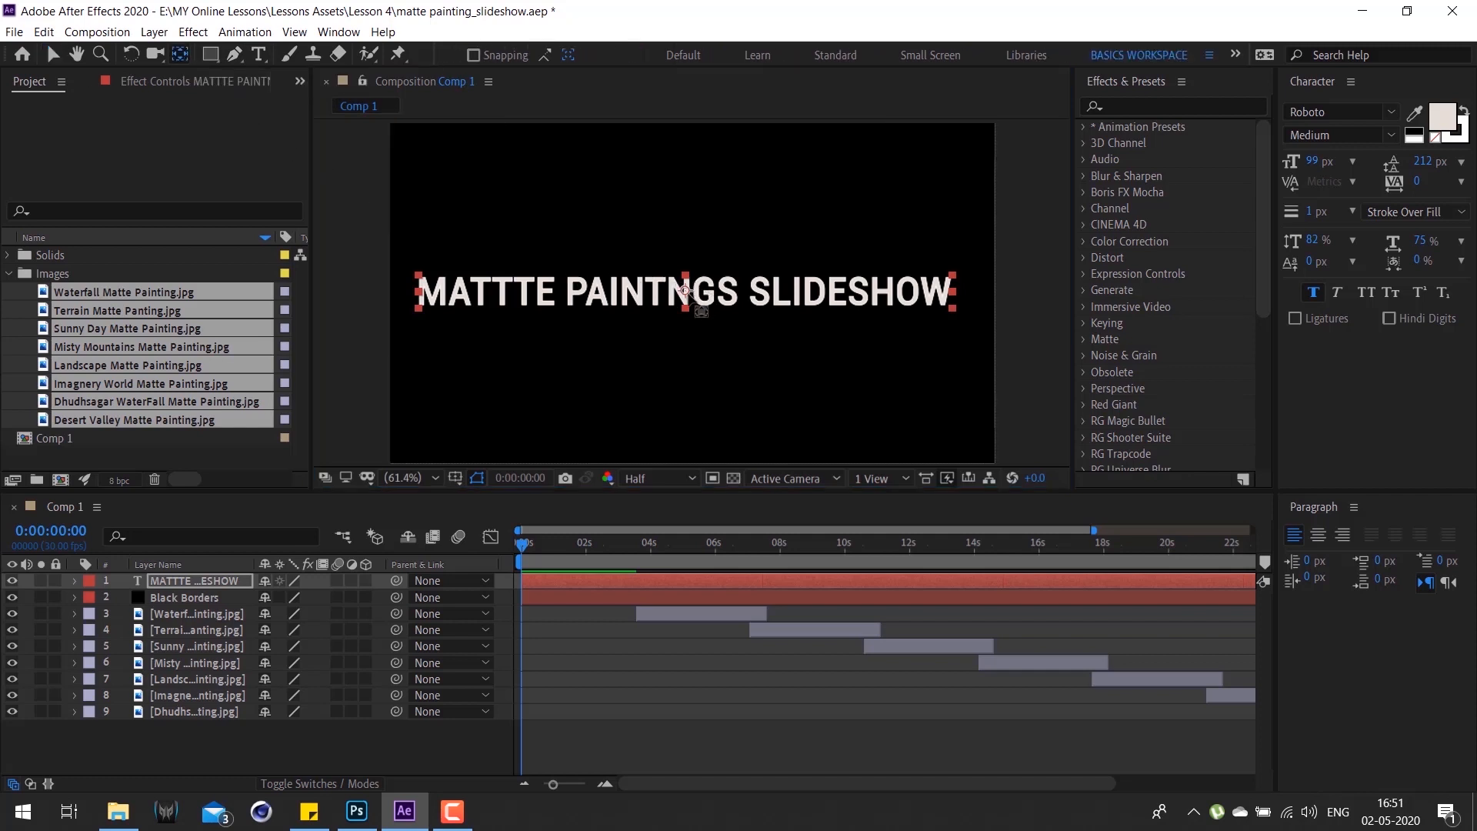
{"action": "left_click_drag", "start_coordinate": [686, 292], "coordinate": [446, 280]}
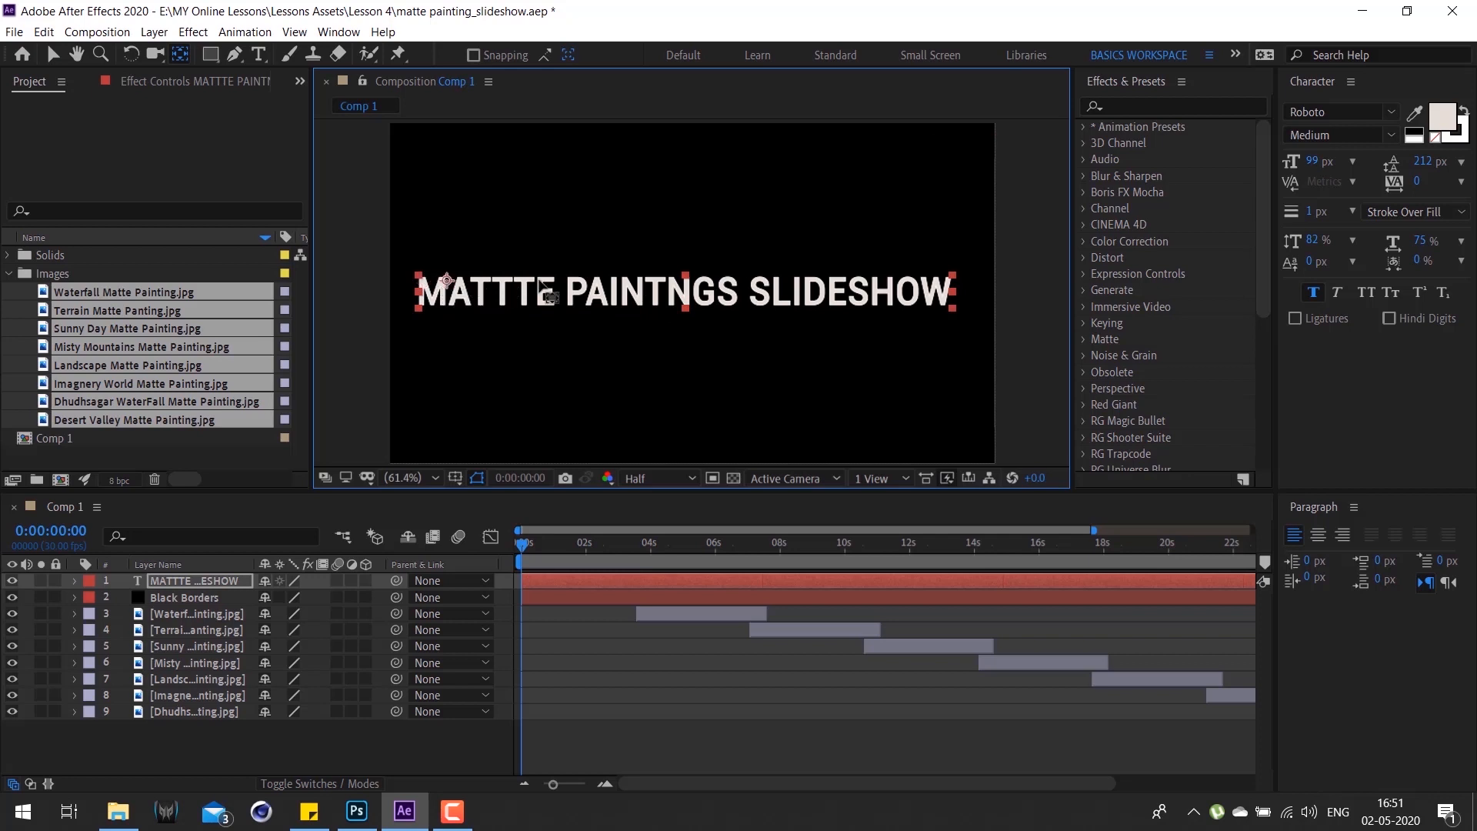
{"action": "mouse_move", "coordinate": [547, 295]}
{"action": "left_mouse_down"}
{"action": "mouse_move", "coordinate": [690, 304]}
{"action": "mouse_move", "coordinate": [677, 289]}
{"action": "mouse_move", "coordinate": [649, 298]}
{"action": "mouse_move", "coordinate": [680, 279]}
{"action": "mouse_move", "coordinate": [686, 293]}
{"action": "mouse_move", "coordinate": [656, 291]}
{"action": "mouse_move", "coordinate": [688, 310]}
{"action": "left_mouse_up"}
{"action": "left_click", "coordinate": [474, 55]}
{"action": "left_click", "coordinate": [473, 55]}
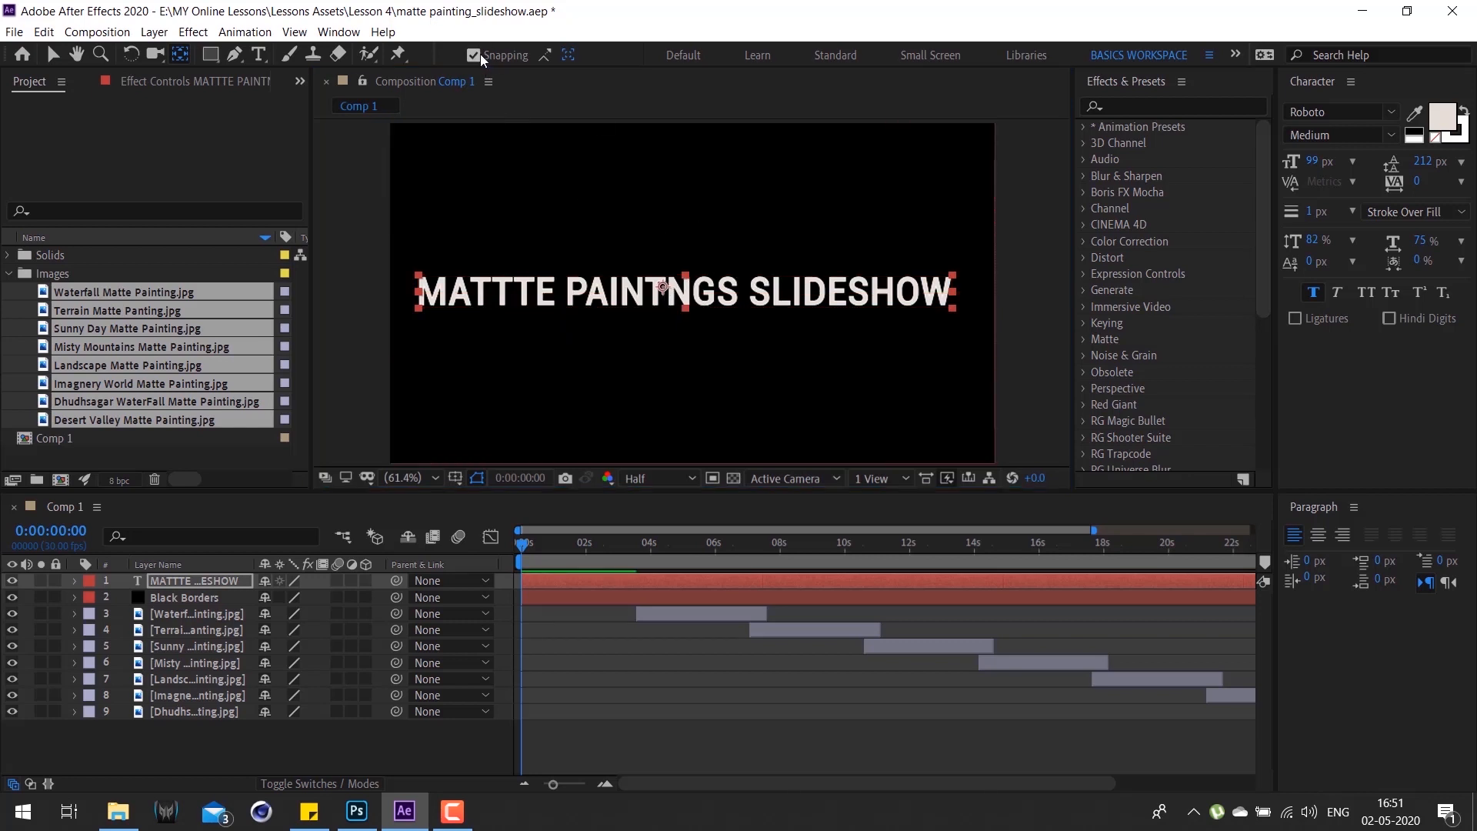
{"action": "left_click_drag", "start_coordinate": [662, 286], "coordinate": [690, 297]}
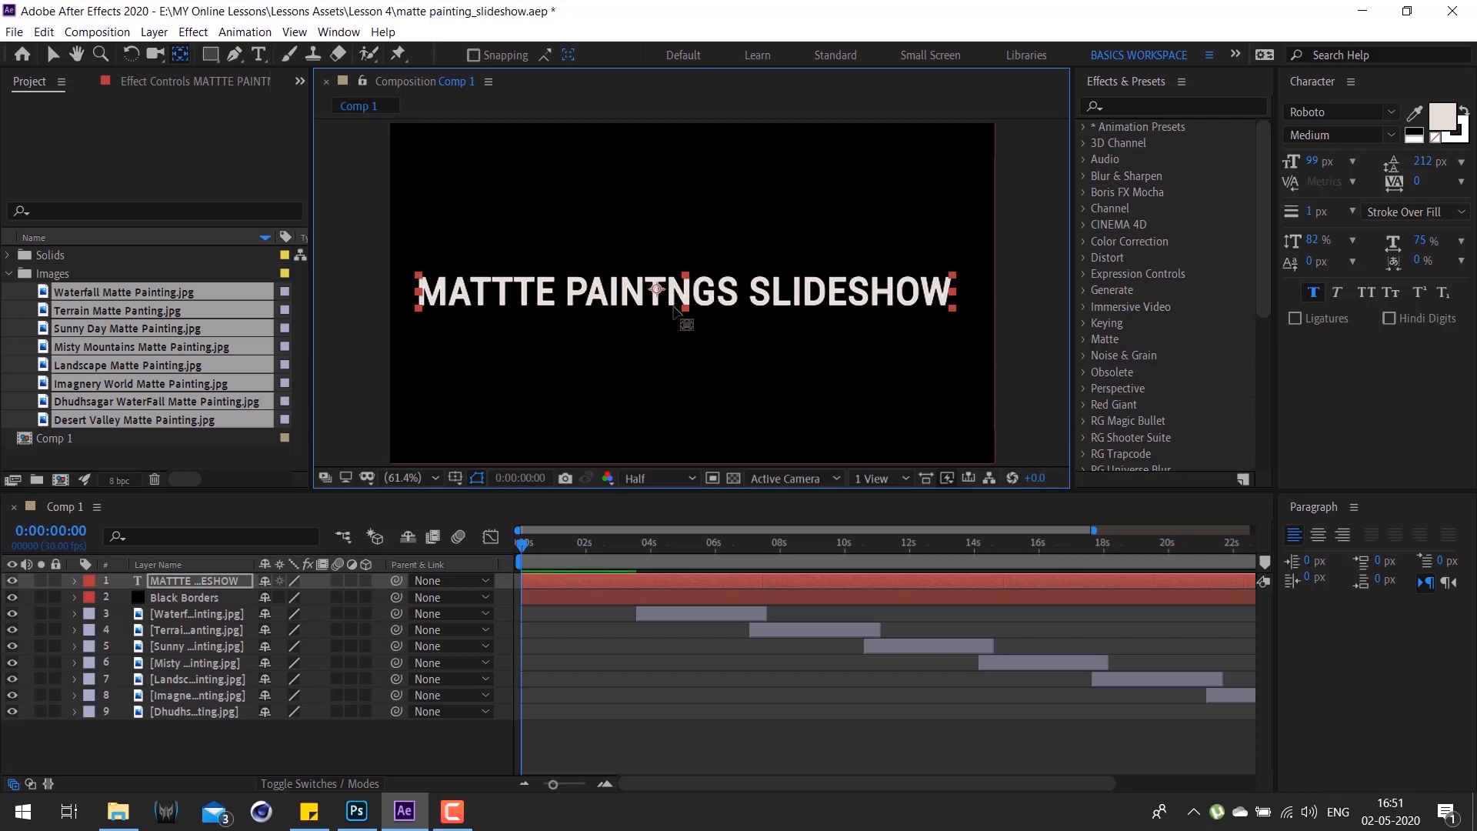
Step: Apply Center Anchor Point in Layer Content to the title layer again, and keep the layer selected
{"action": "left_click", "coordinate": [154, 32]}
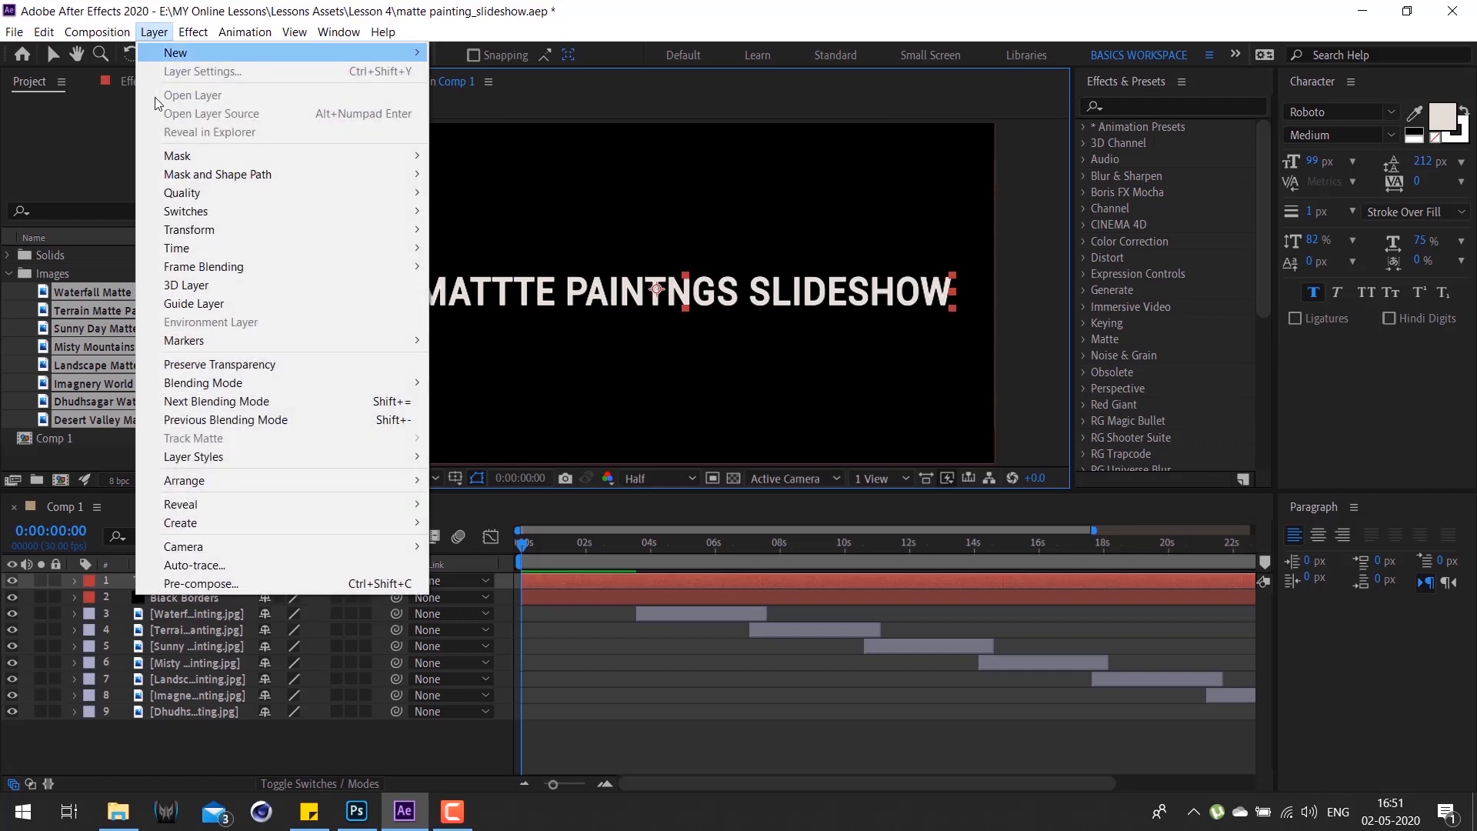
{"action": "mouse_move", "coordinate": [297, 232]}
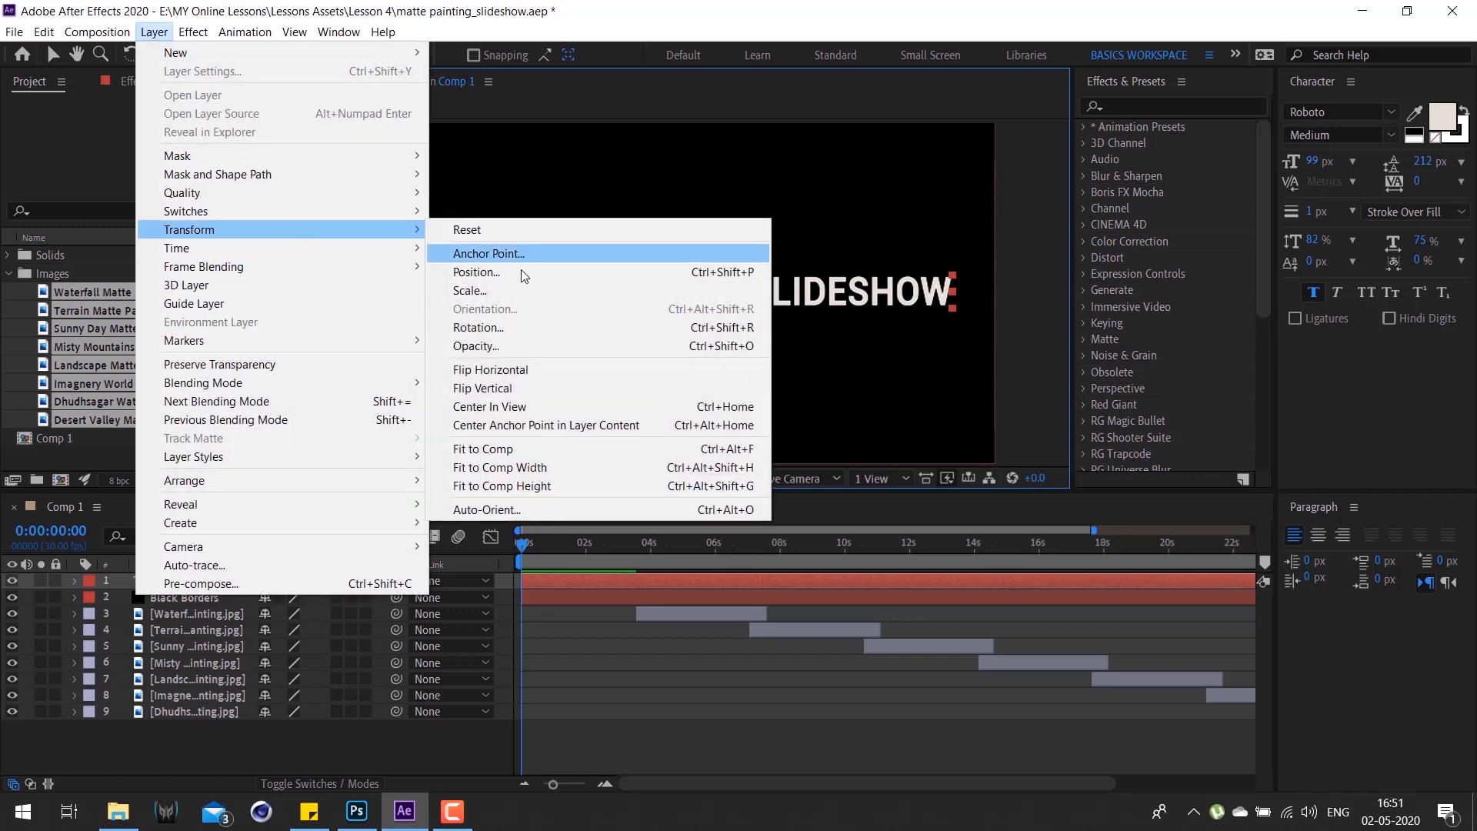
{"action": "left_click", "coordinate": [586, 424]}
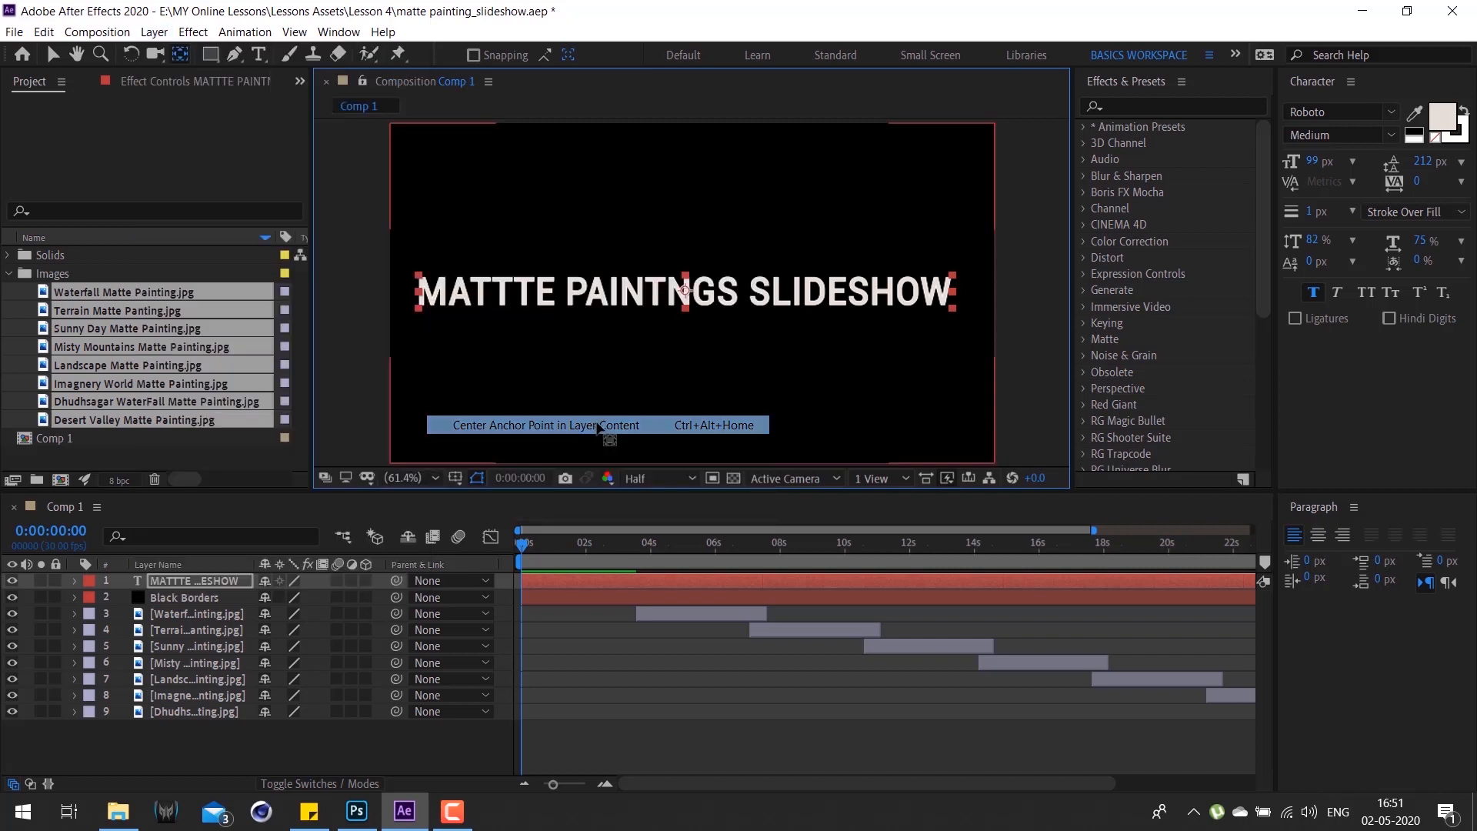
{"action": "left_click", "coordinate": [604, 580]}
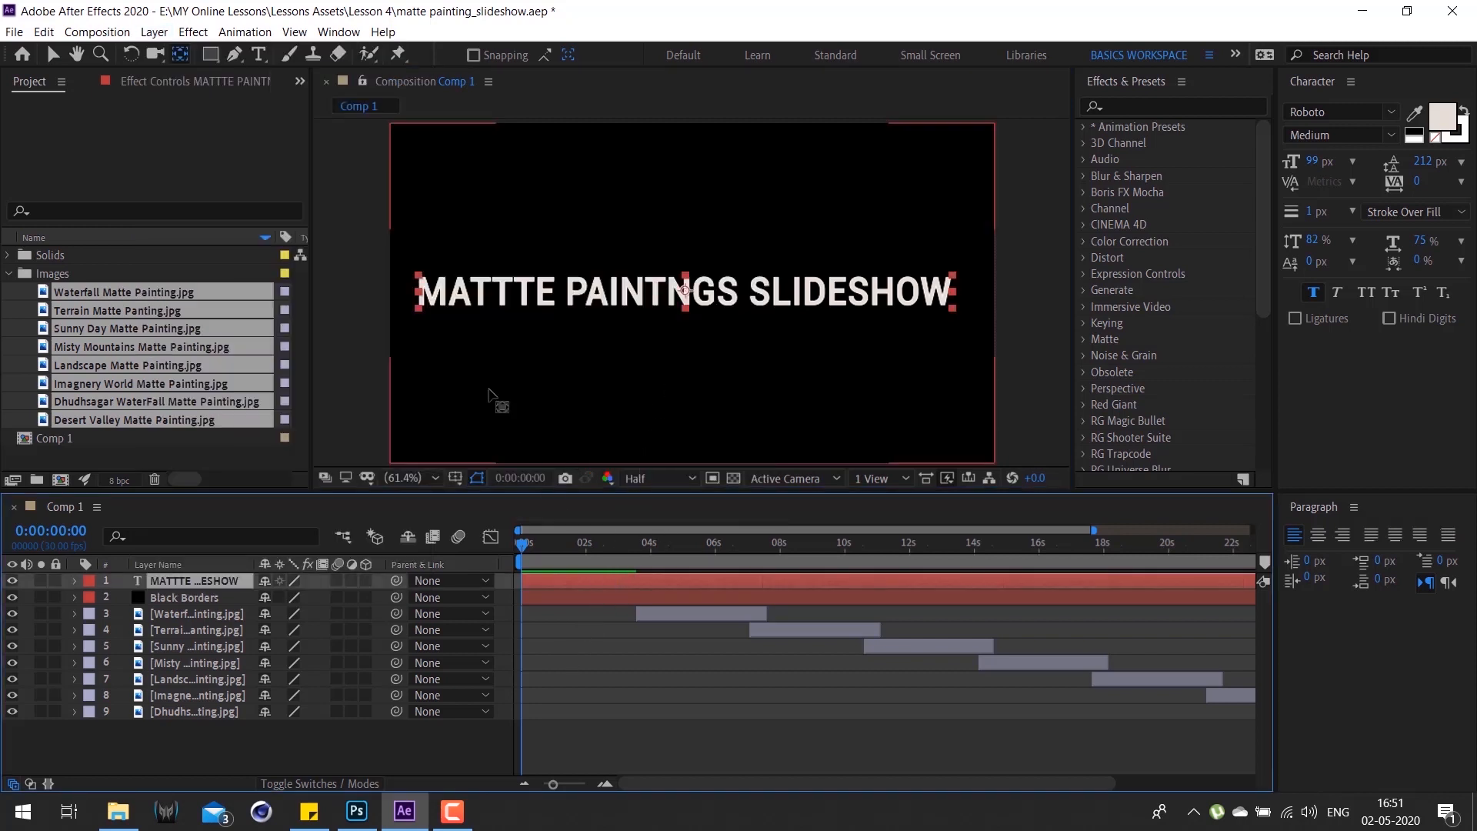
Step: Move the title up toward the frame's upper edge, apply Center In View to it, and deselect the layer
{"action": "left_click", "coordinate": [52, 53]}
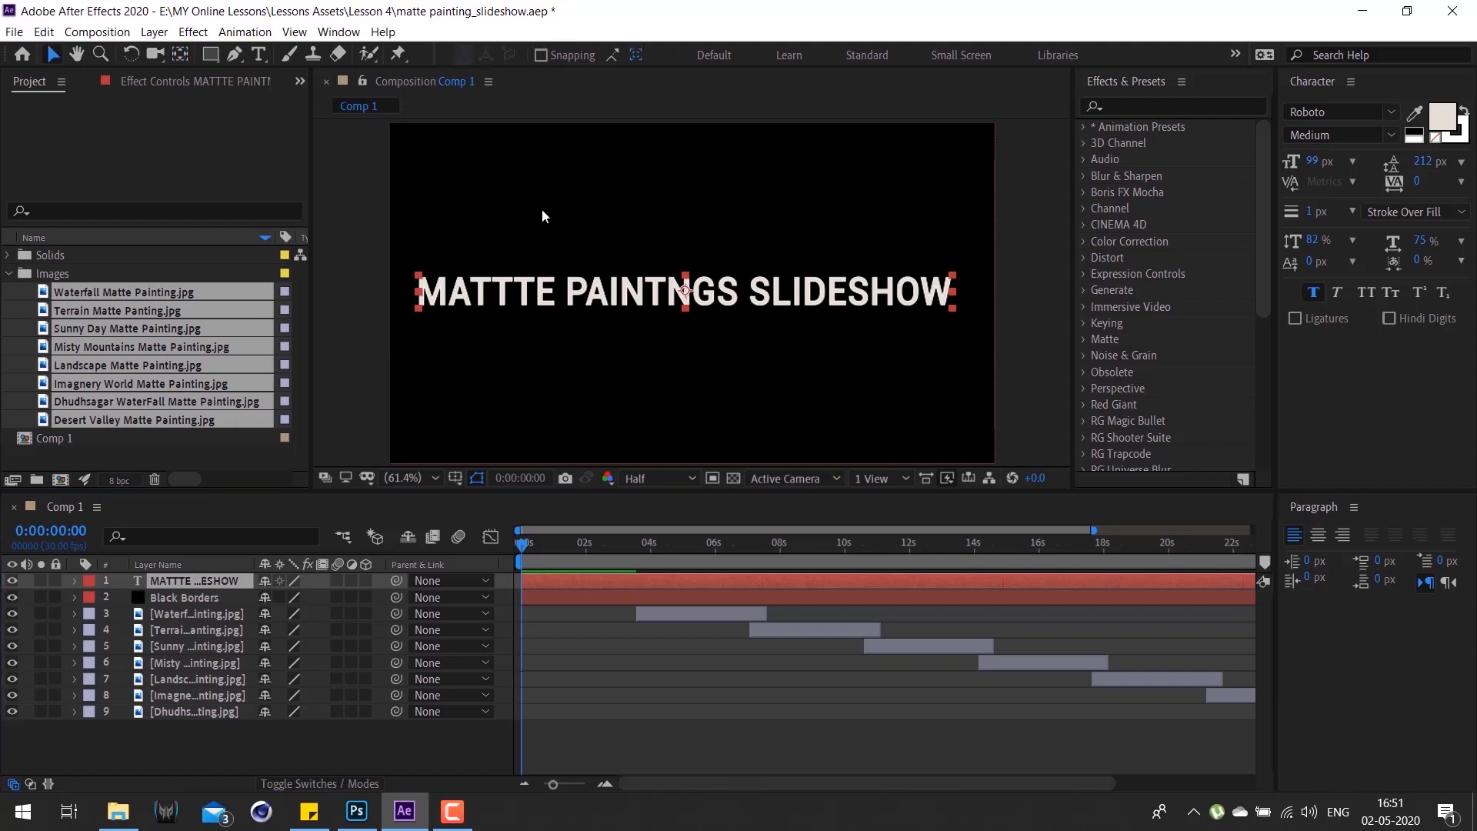
{"action": "left_click_drag", "start_coordinate": [740, 293], "coordinate": [737, 193]}
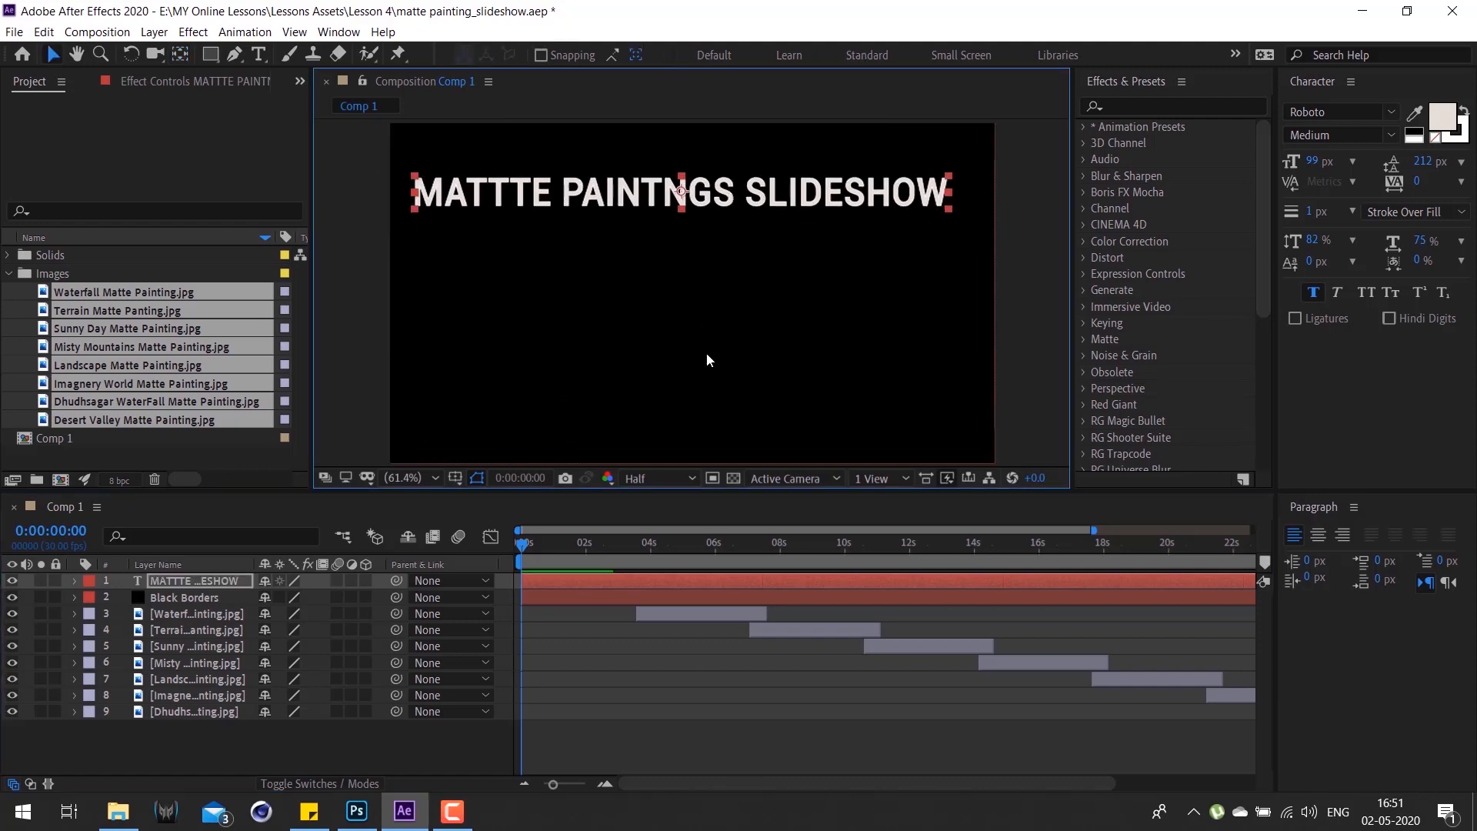
{"action": "left_click", "coordinate": [154, 31]}
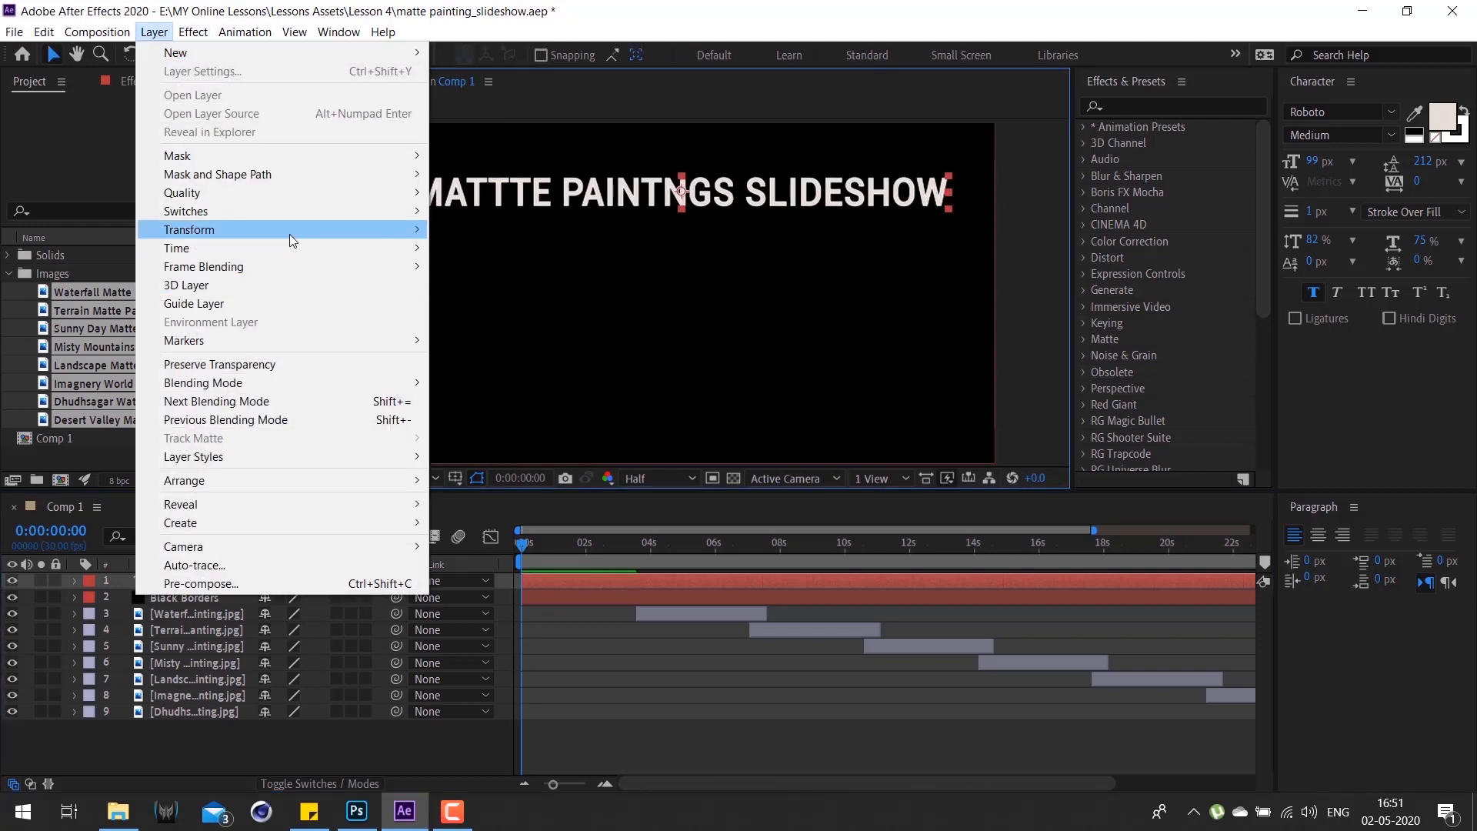
{"action": "mouse_move", "coordinate": [337, 234]}
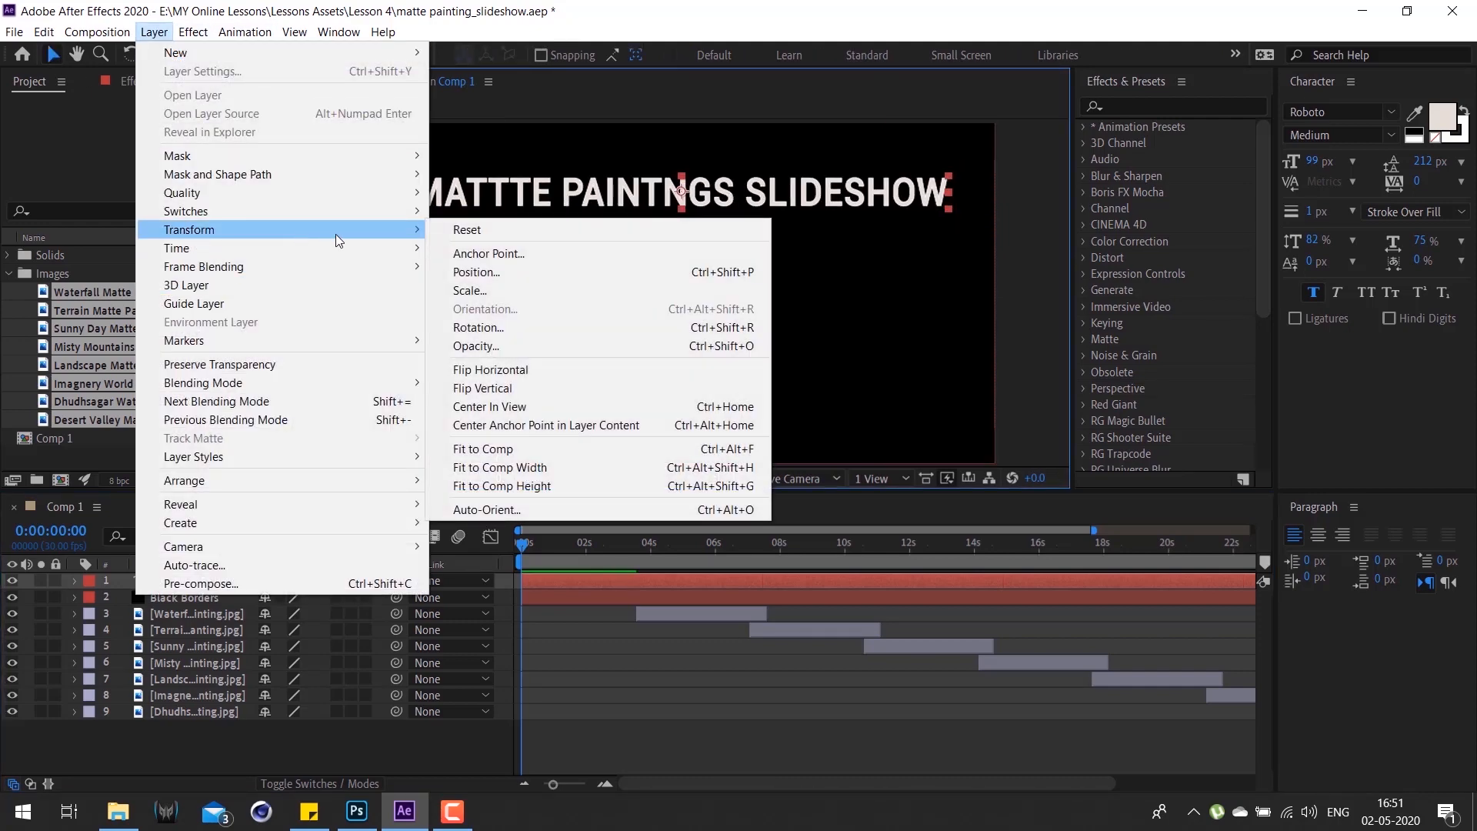
{"action": "left_click", "coordinate": [570, 405]}
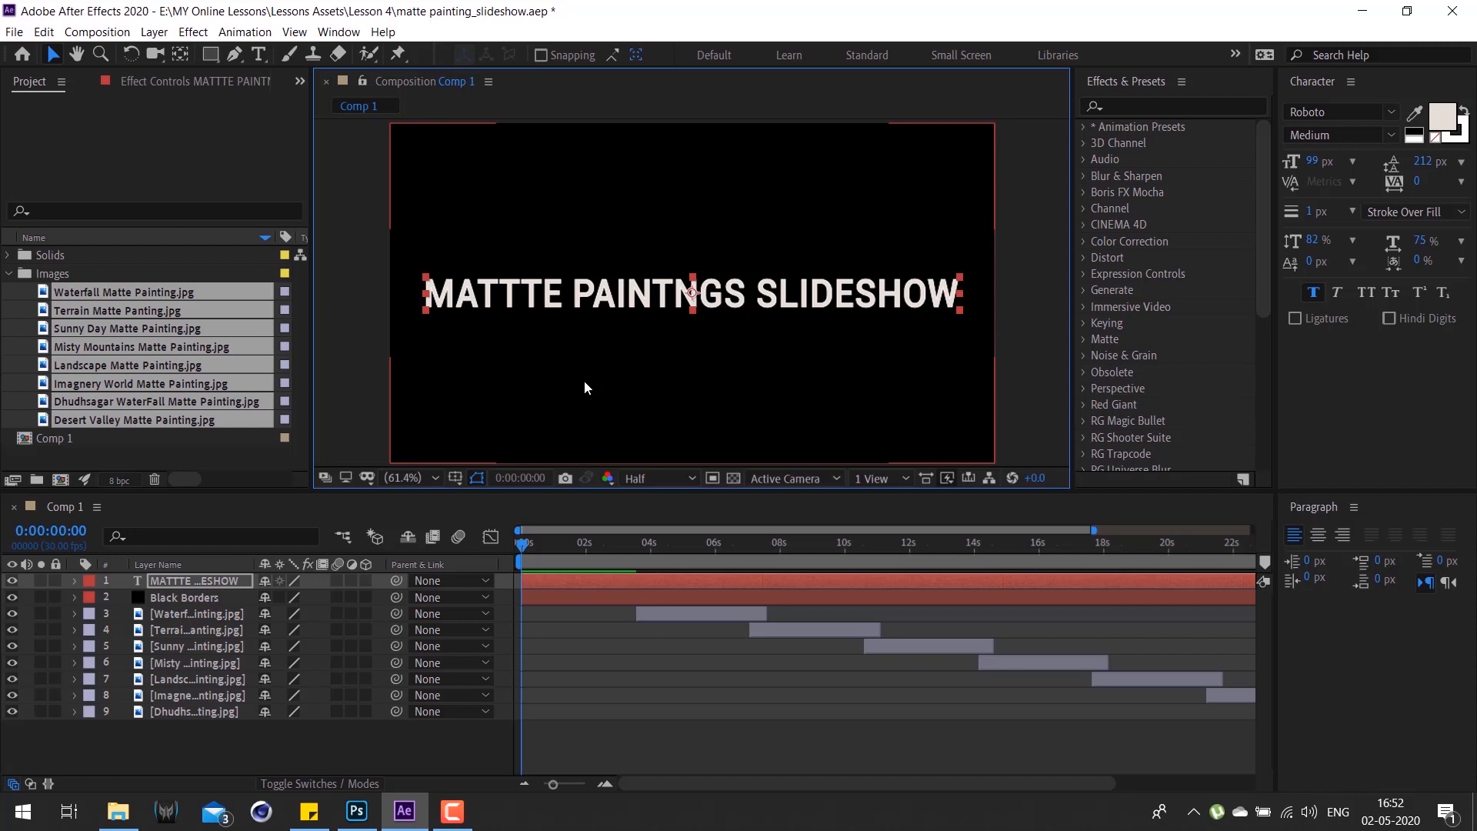
{"action": "left_click", "coordinate": [667, 705]}
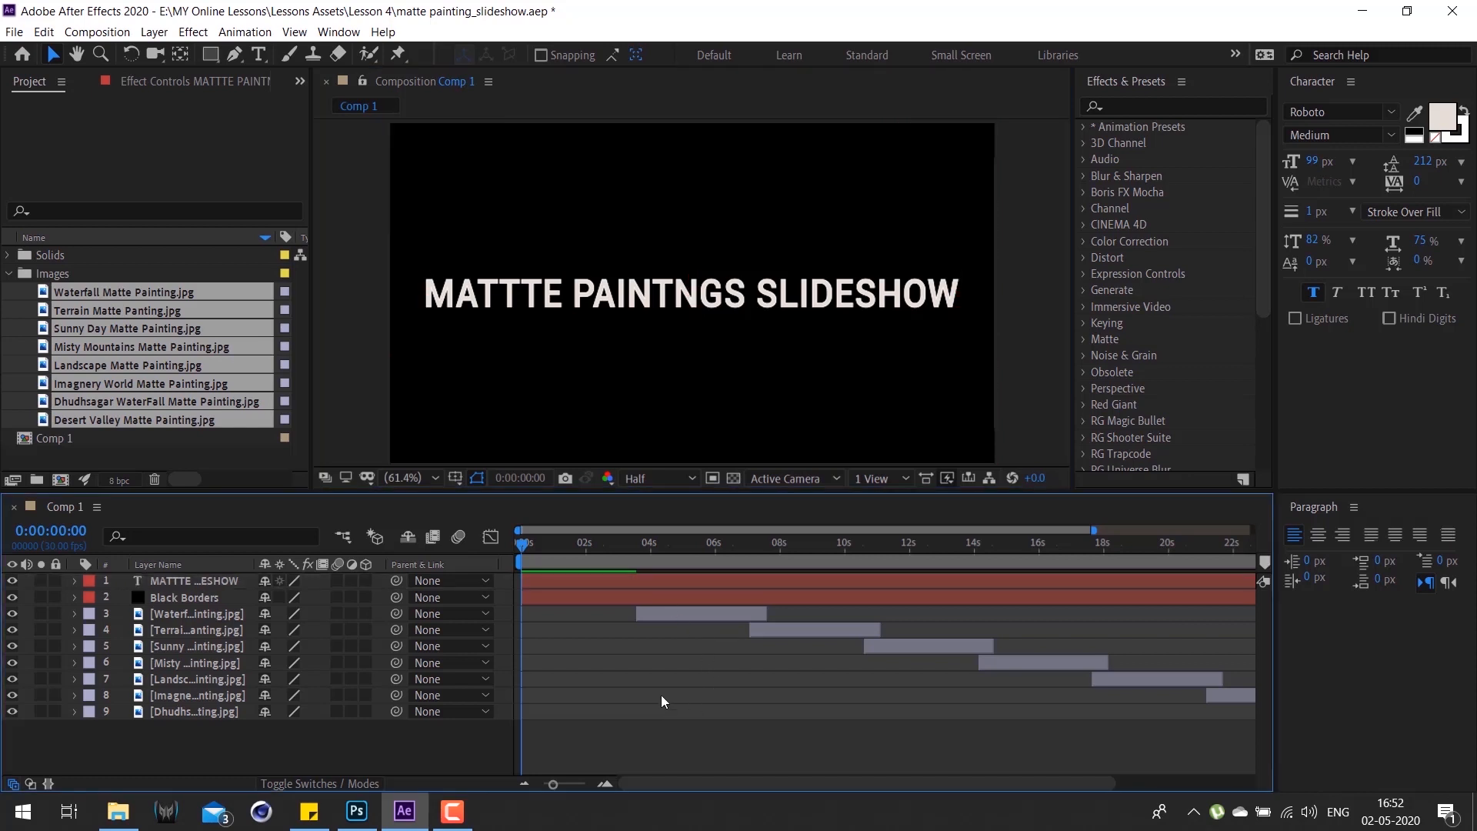
Step: Preview the slideshow with the title, and extend the work area to the end of the composition
{"action": "key", "text": "space"}
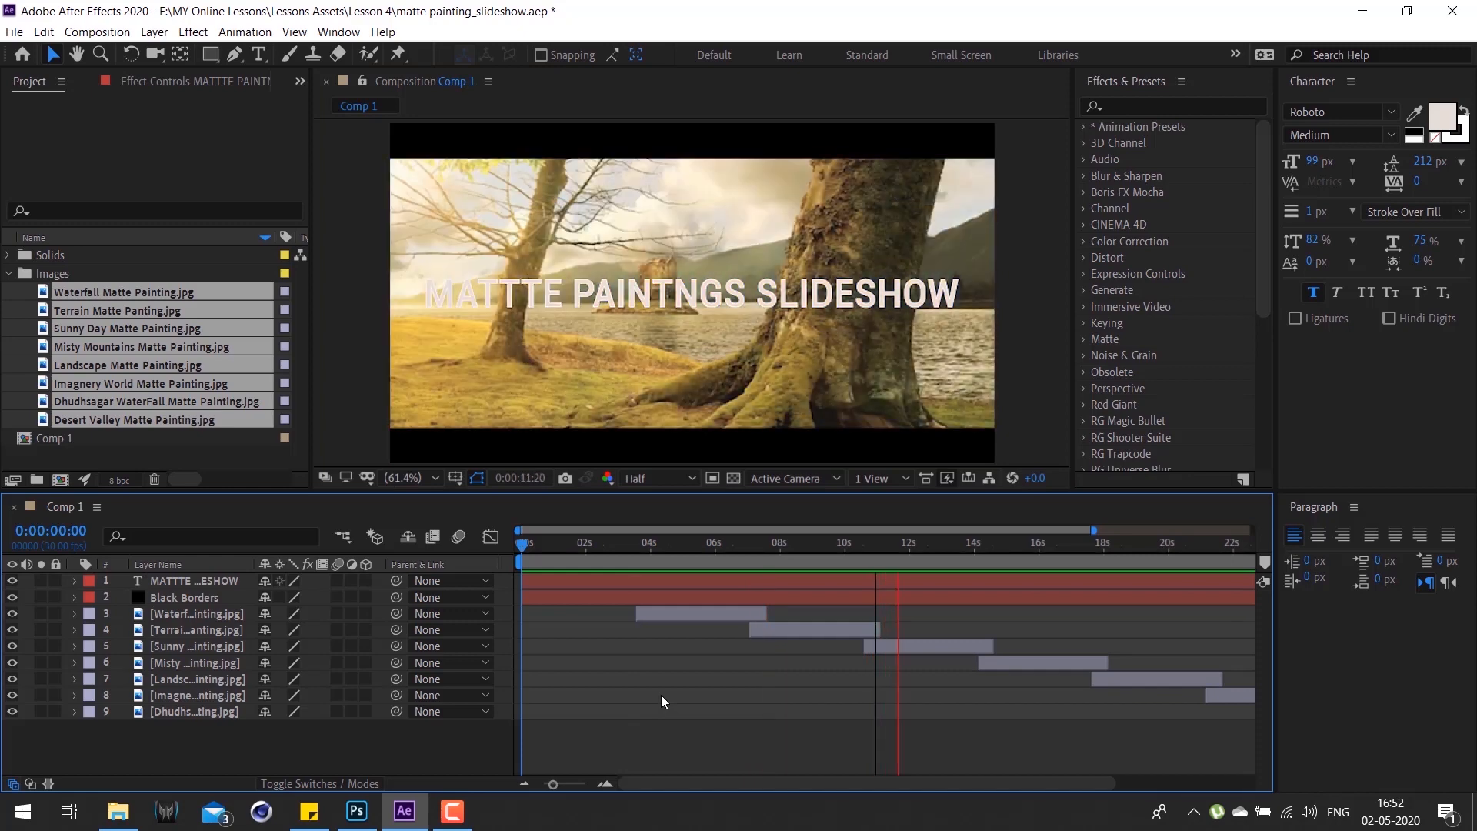
{"action": "key", "text": "space"}
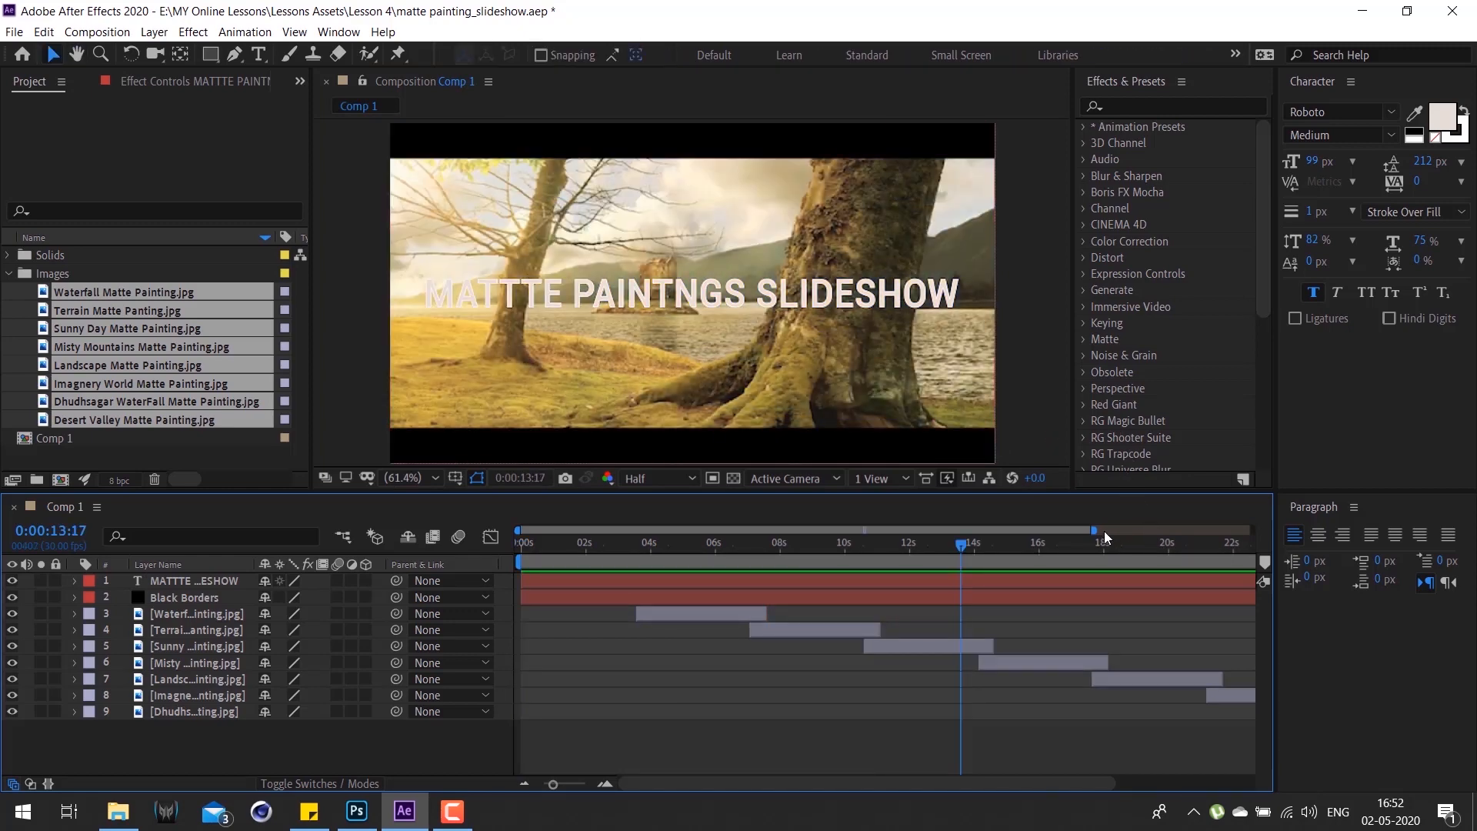
{"action": "left_click_drag", "start_coordinate": [1093, 530], "coordinate": [1375, 514]}
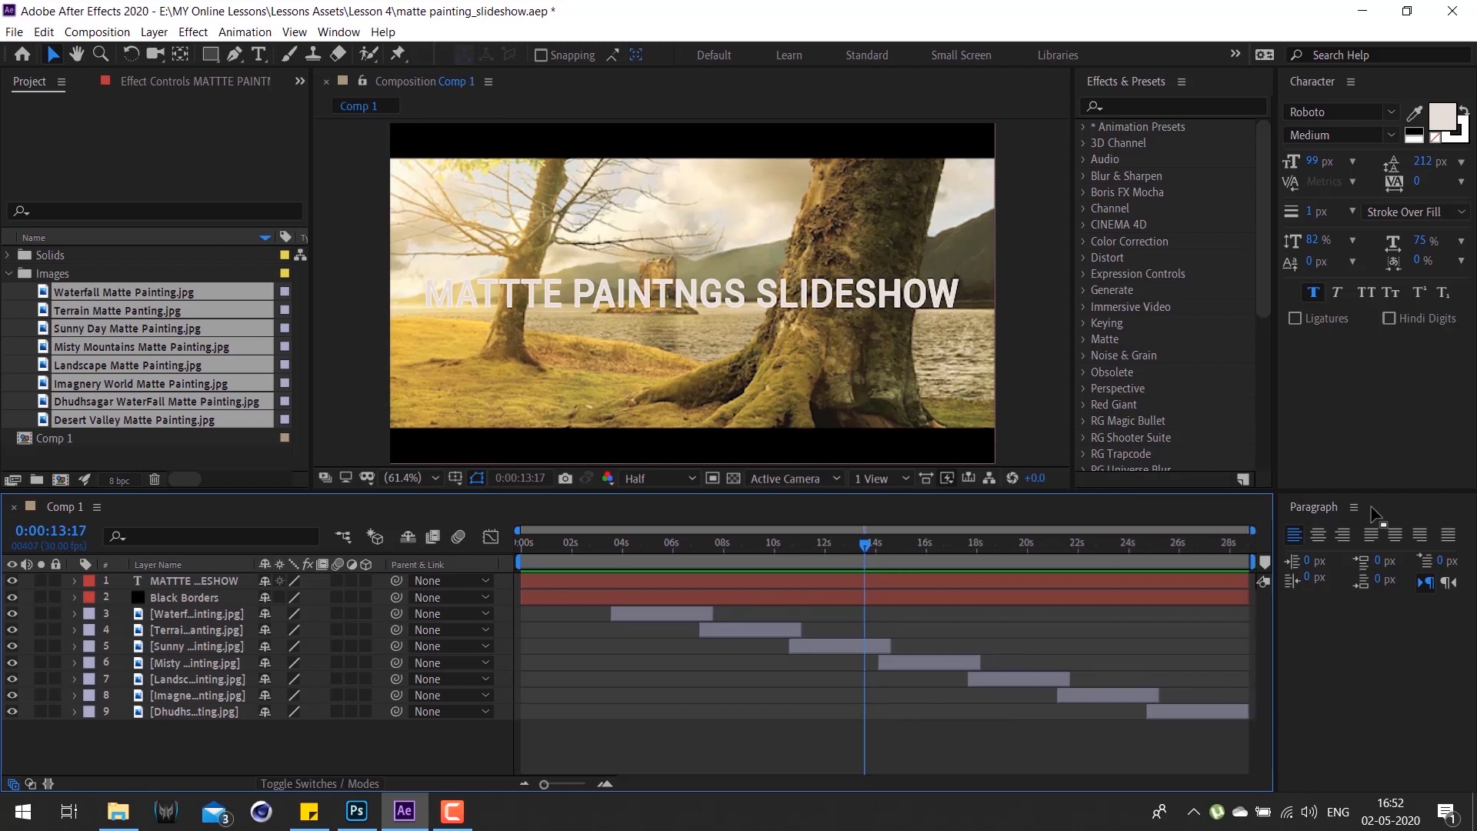
Step: Trim the title layer's out point to the start of the Waterfall slide at 0:00:03:17
{"action": "left_click", "coordinate": [621, 542]}
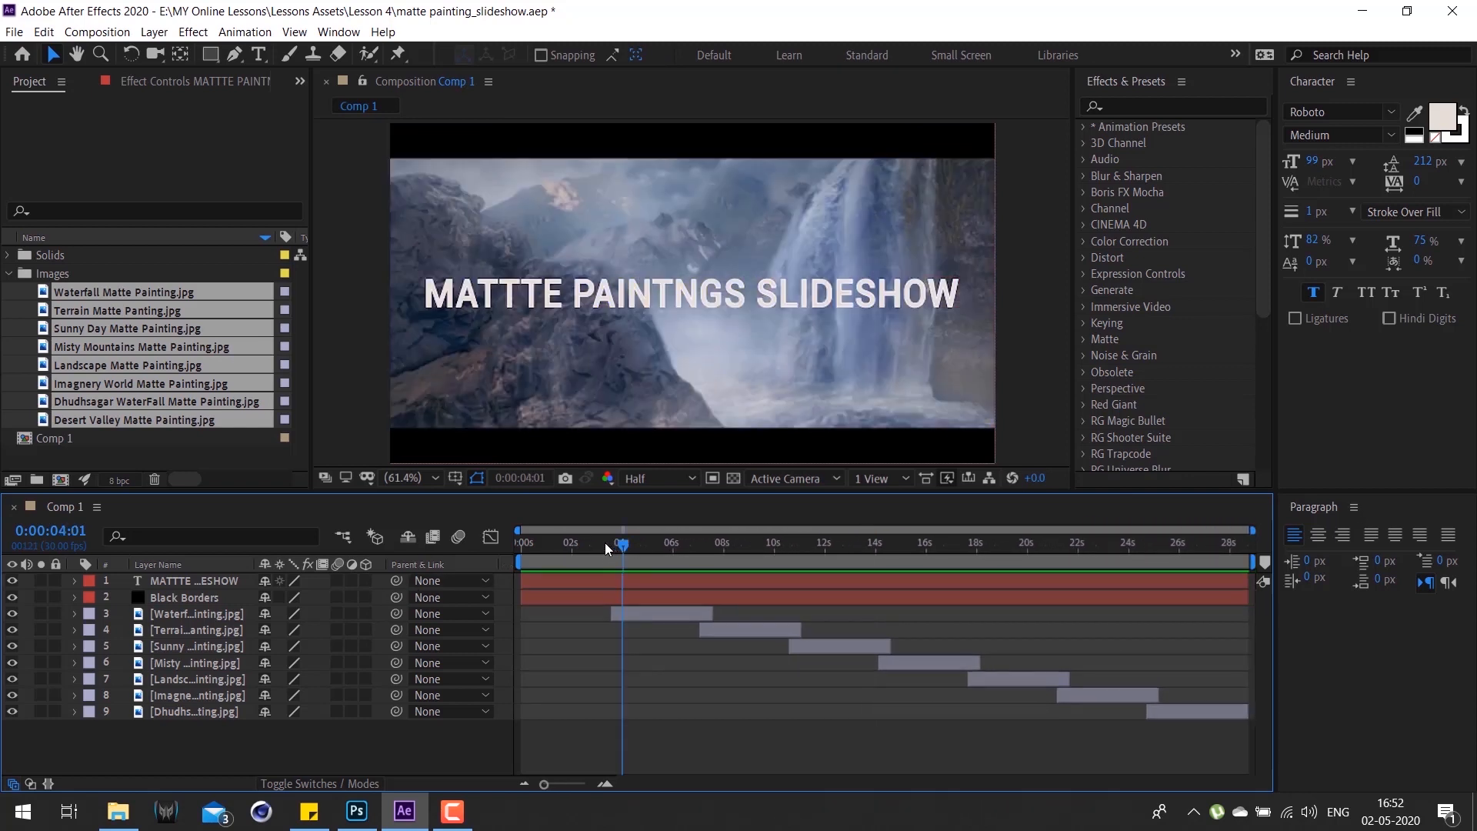
{"action": "left_click_drag", "start_coordinate": [605, 542], "coordinate": [607, 542]}
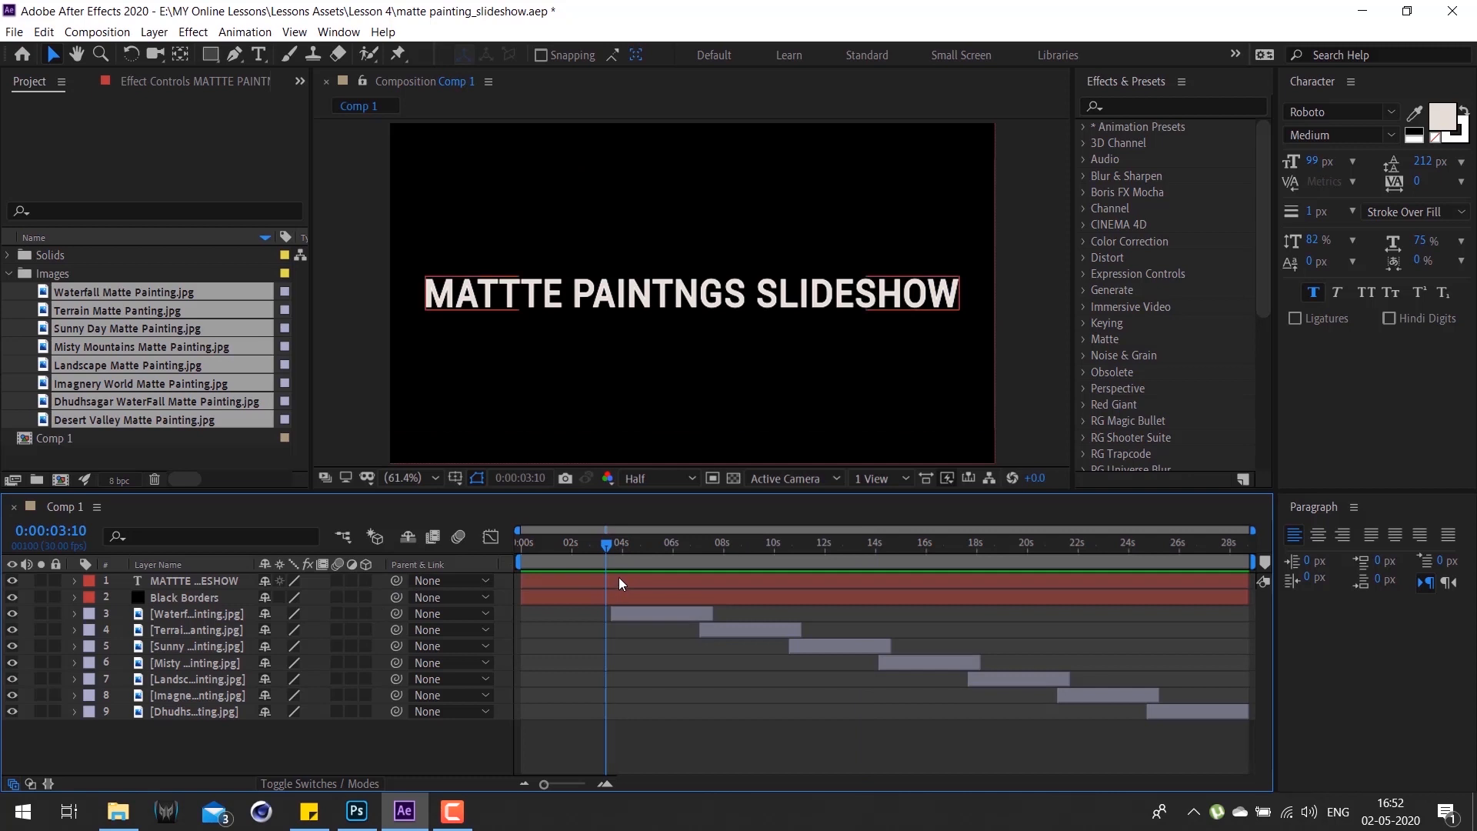
{"action": "left_click", "coordinate": [620, 575]}
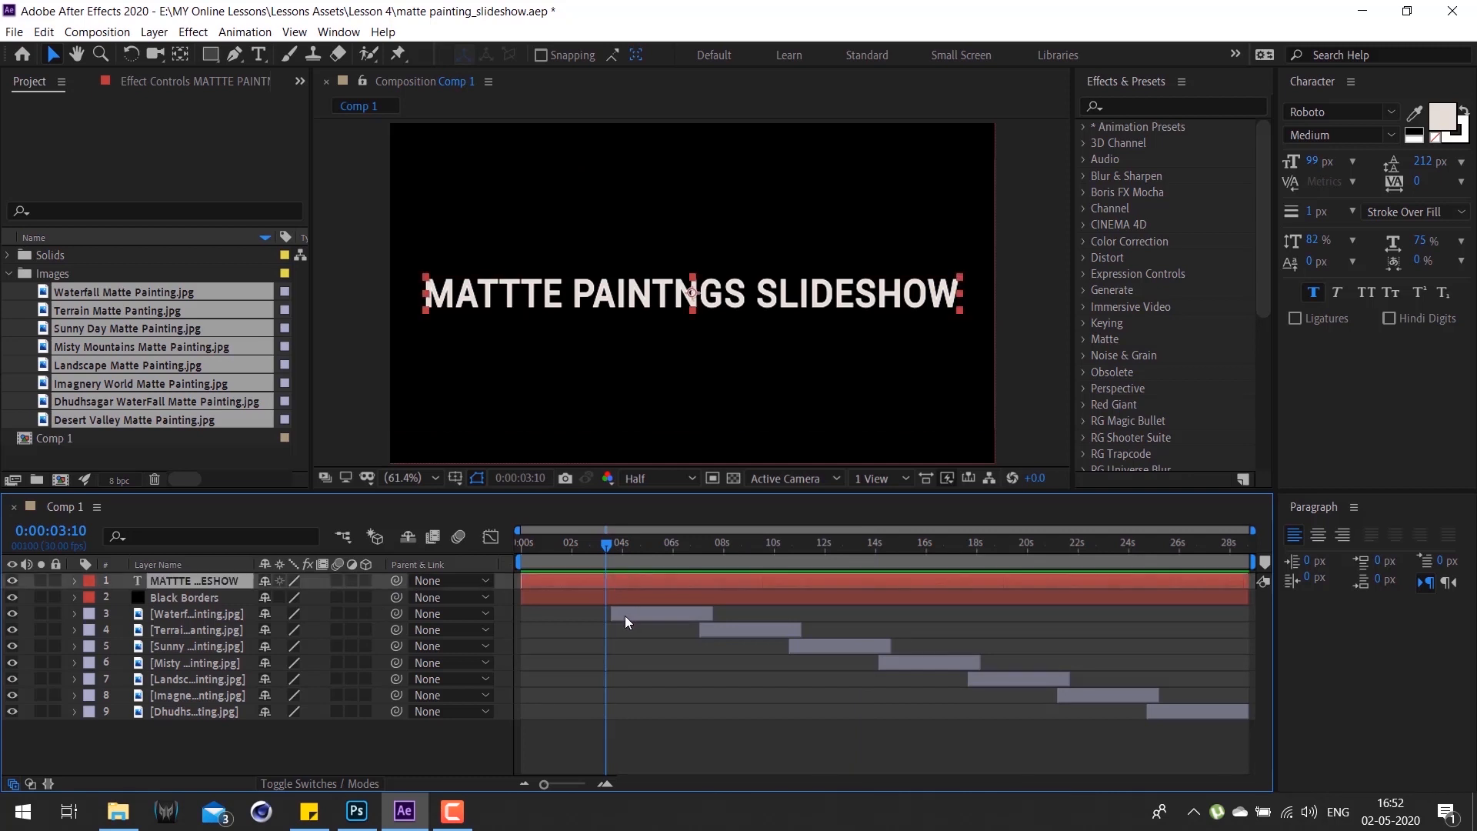
{"action": "left_click", "coordinate": [620, 614]}
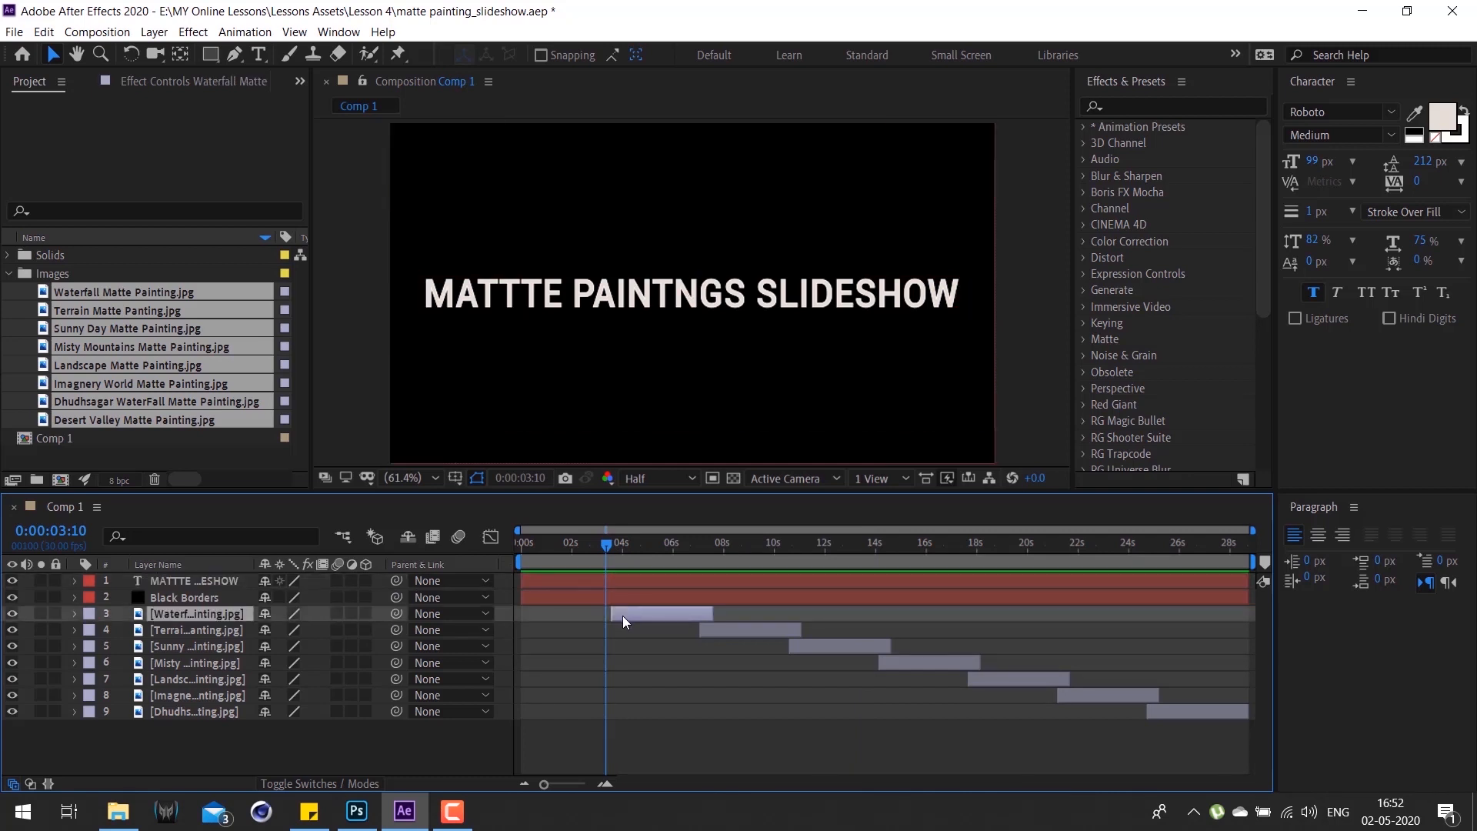
{"action": "key", "text": "i"}
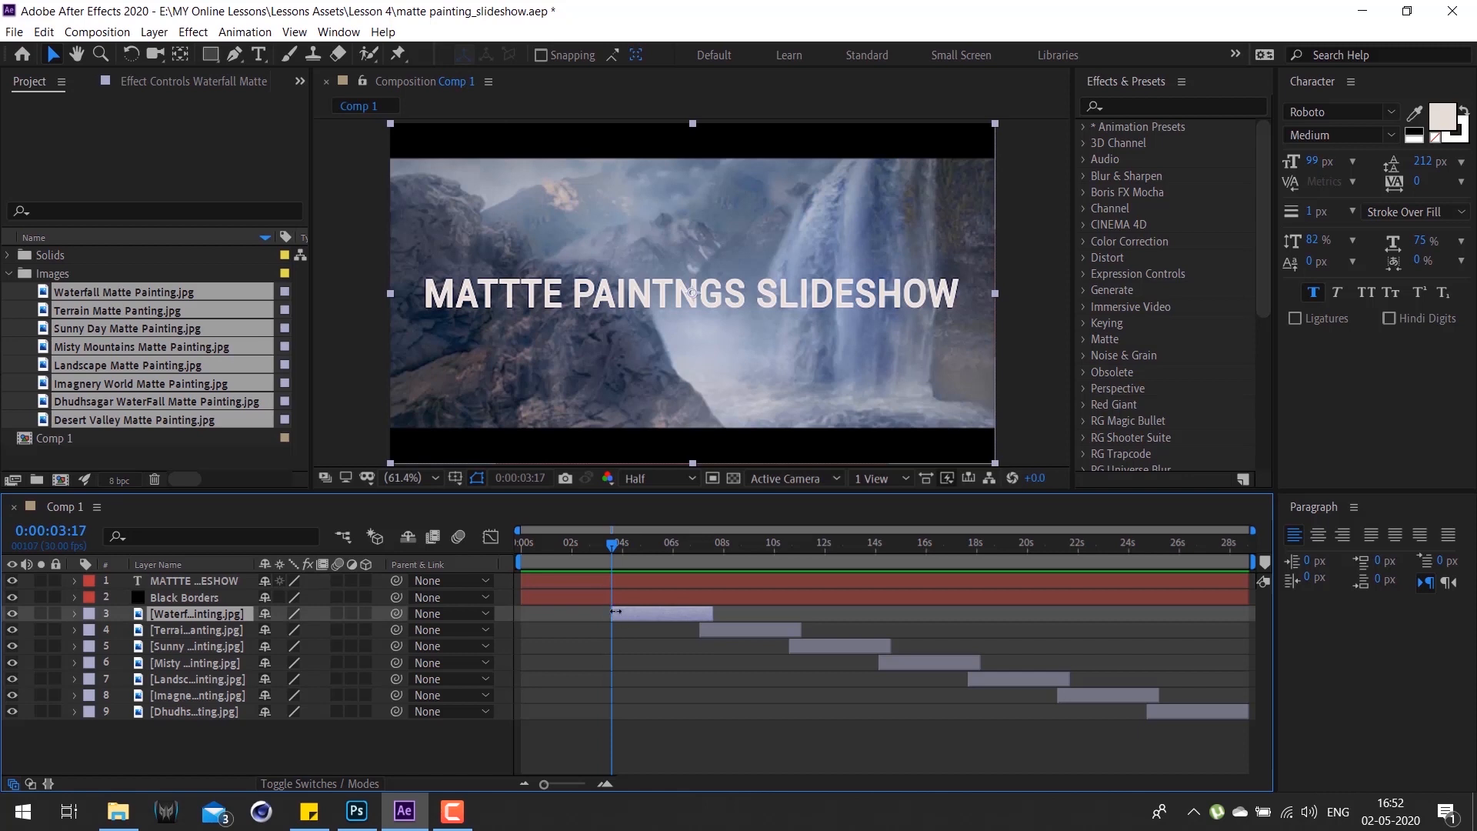
{"action": "left_click", "coordinate": [617, 585]}
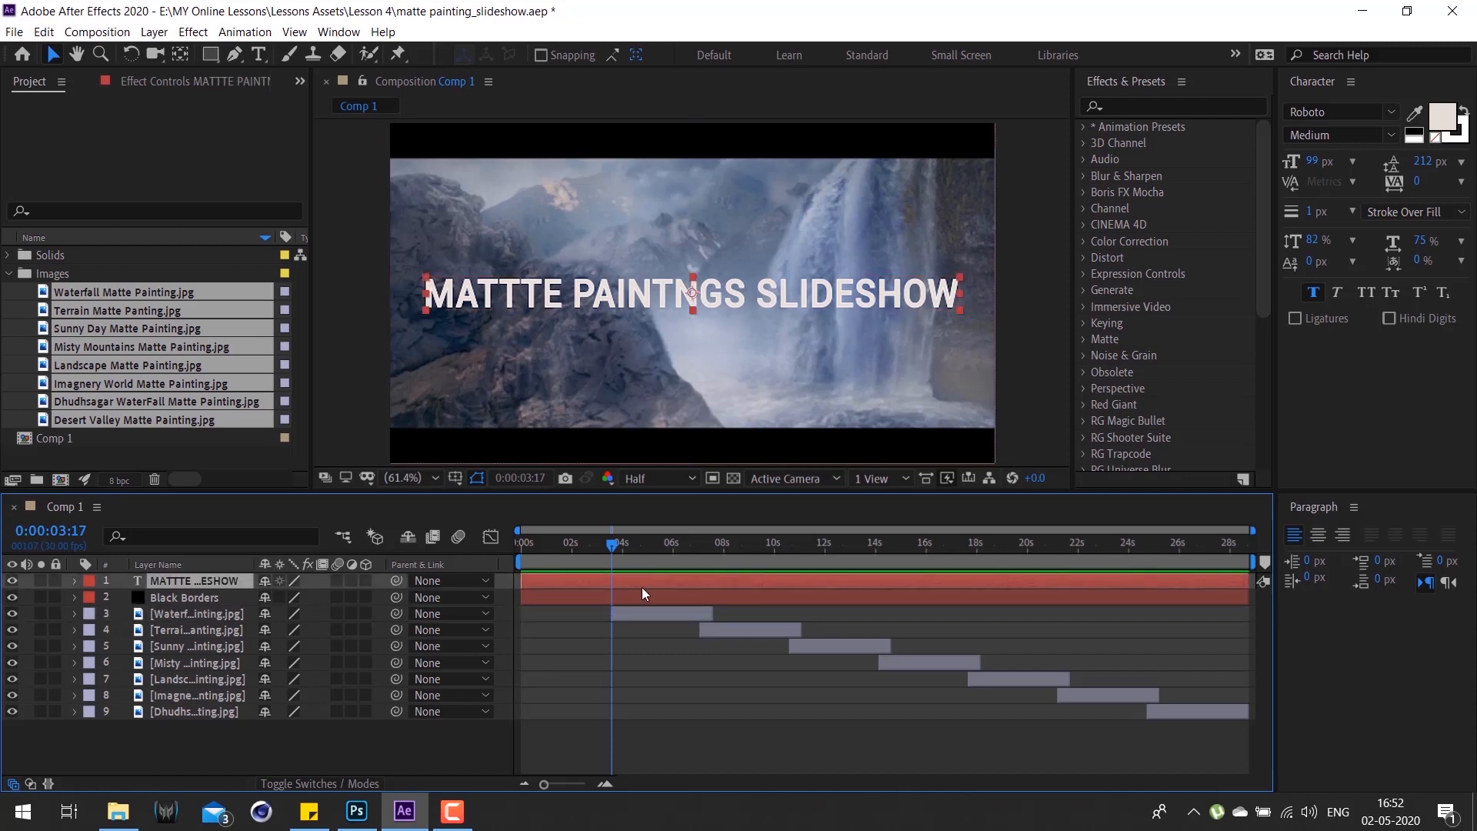
{"action": "key", "text": "alt+bracketright"}
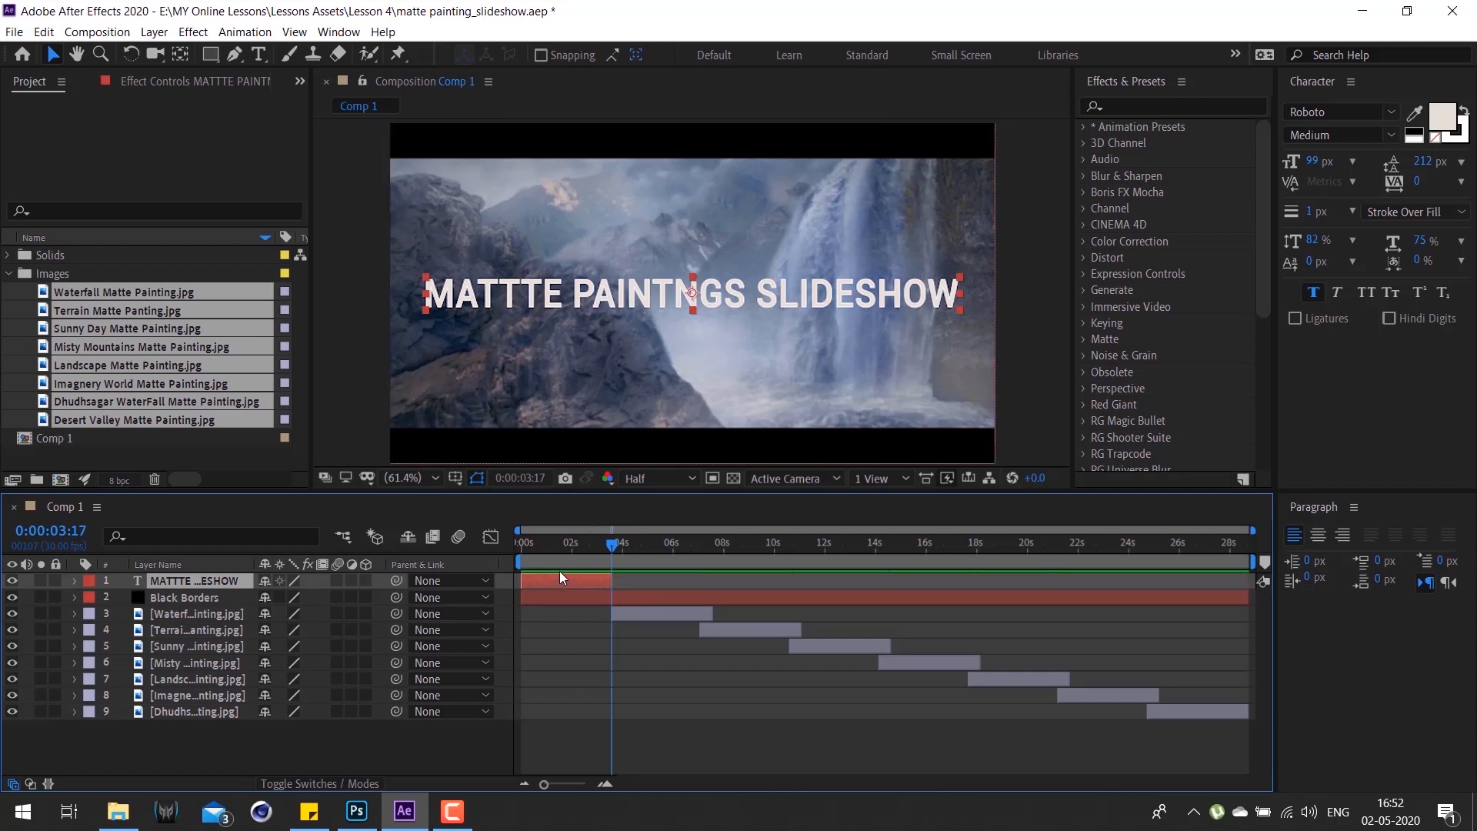
Step: Preview the slideshow from 0:00:00:00 to check the shortened title and the slides after it
{"action": "left_click_drag", "start_coordinate": [612, 546], "coordinate": [486, 571]}
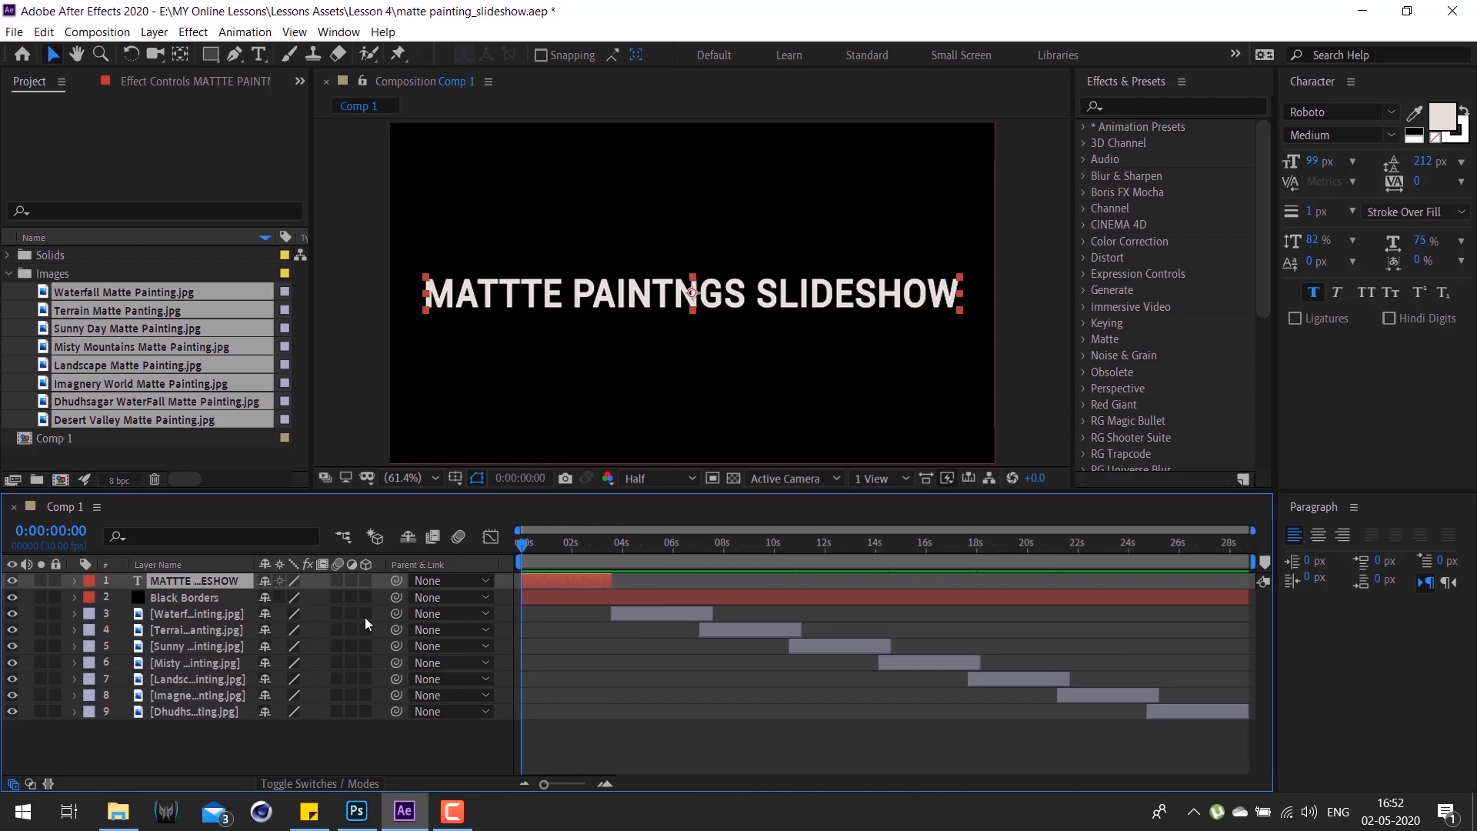
{"action": "key", "text": "space"}
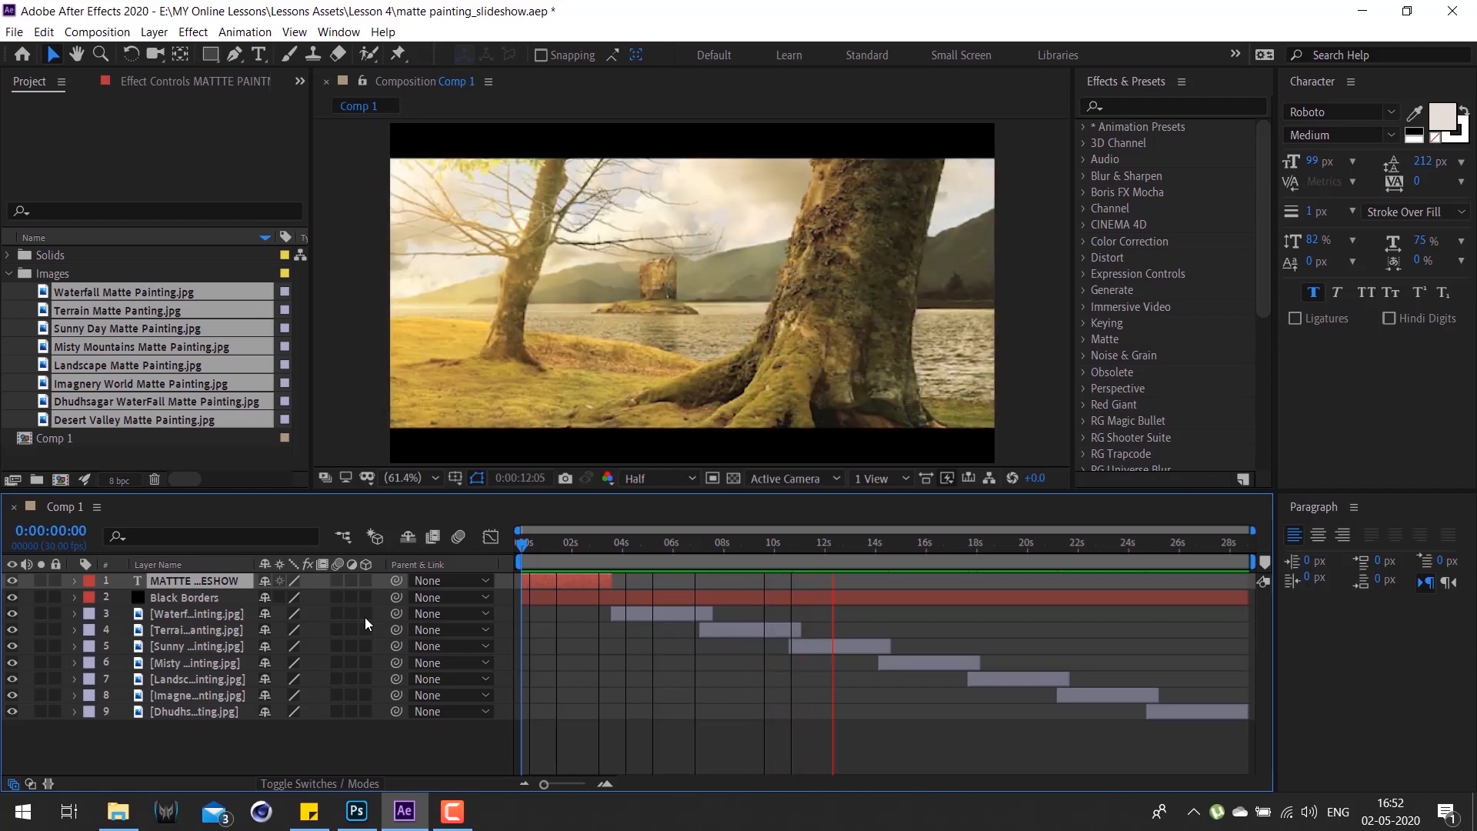
{"action": "key", "text": "space"}
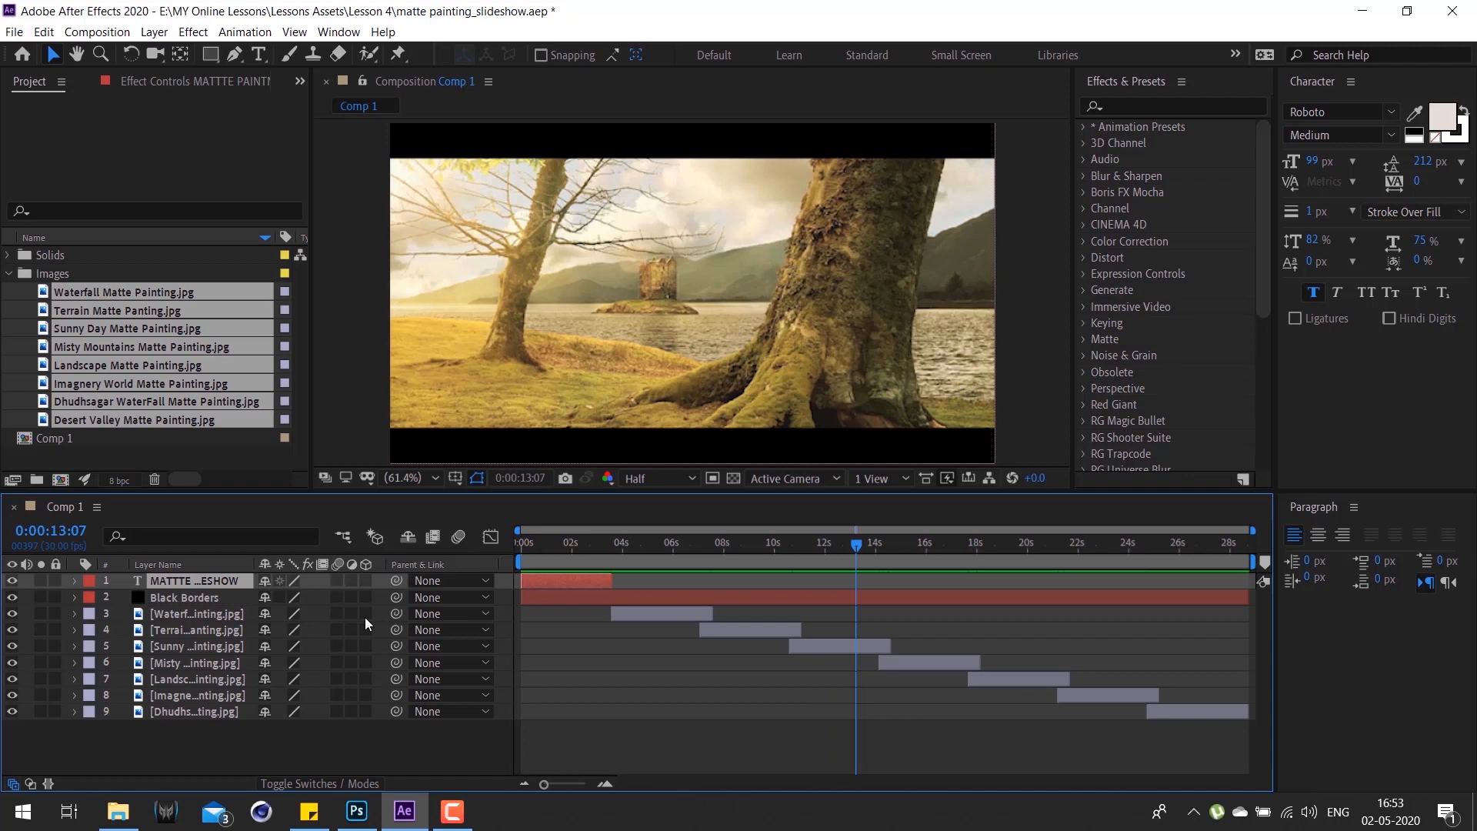
{"action": "key", "text": "alt+Tab"}
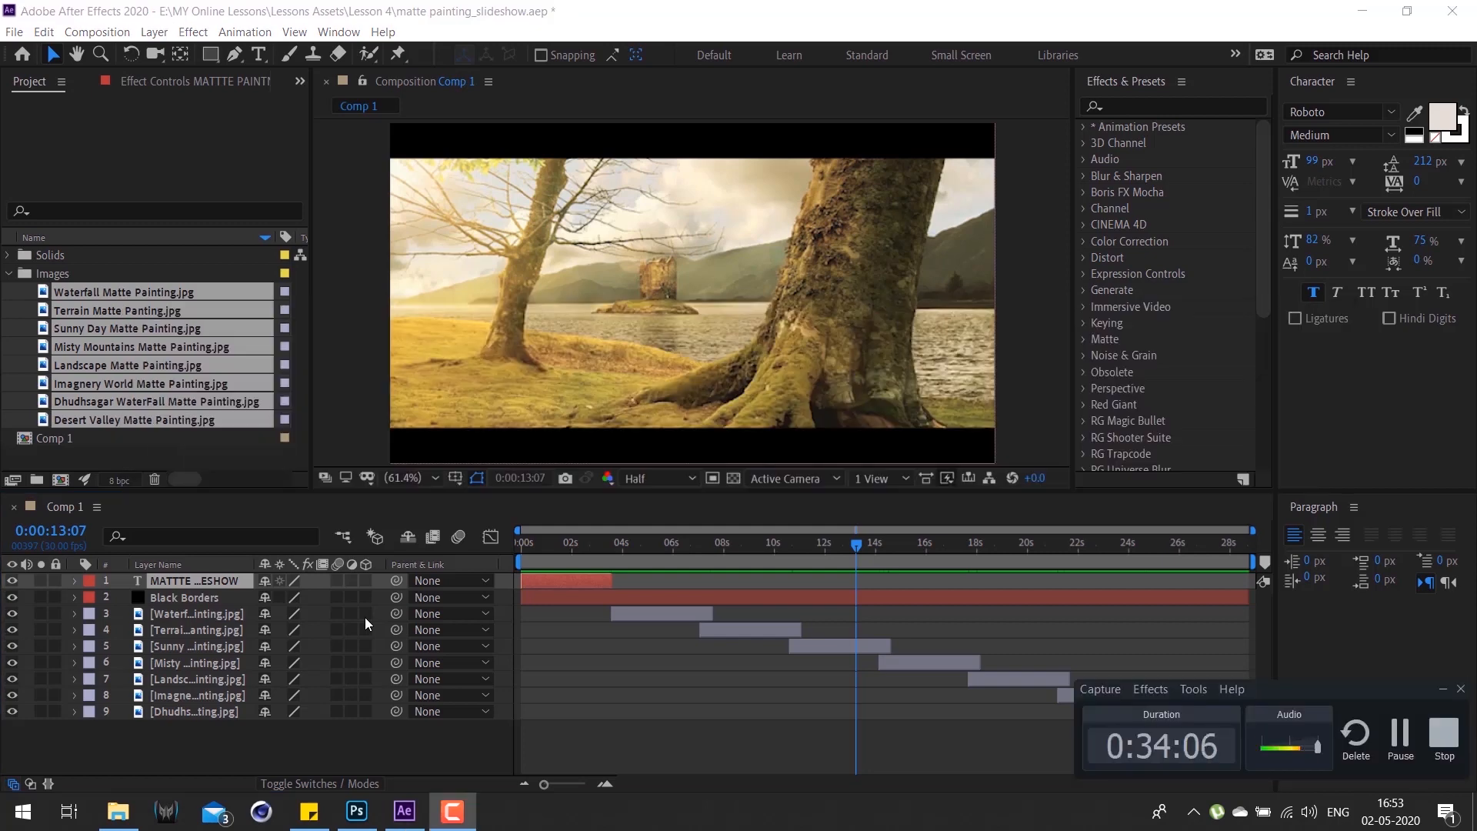
{"action": "key", "text": "alt+Tab"}
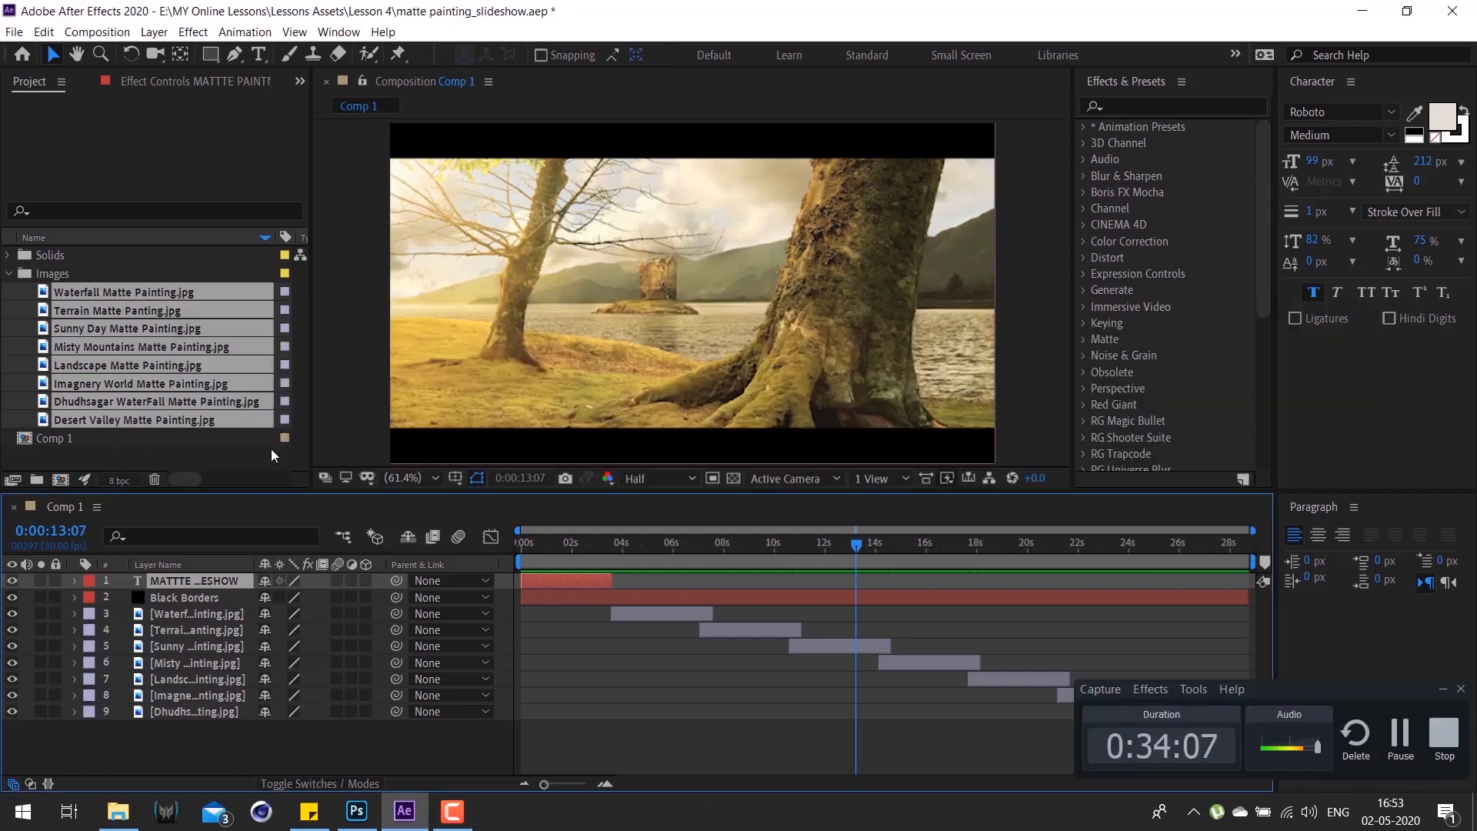
{"action": "left_click", "coordinate": [1443, 688]}
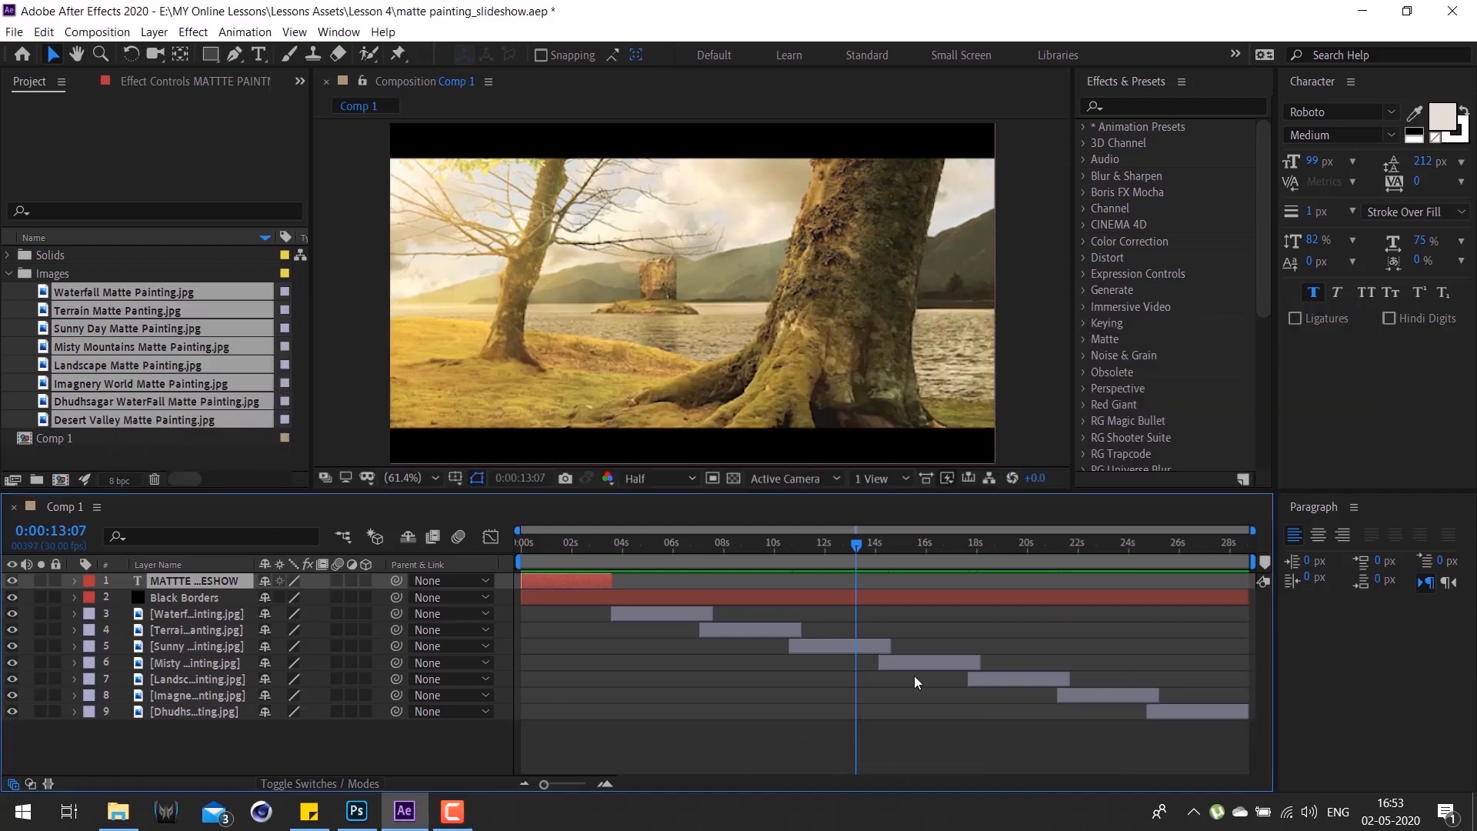
Step: Review the slideshow lesson outline in Photoshop, and return to After Effects
{"action": "left_click", "coordinate": [356, 811]}
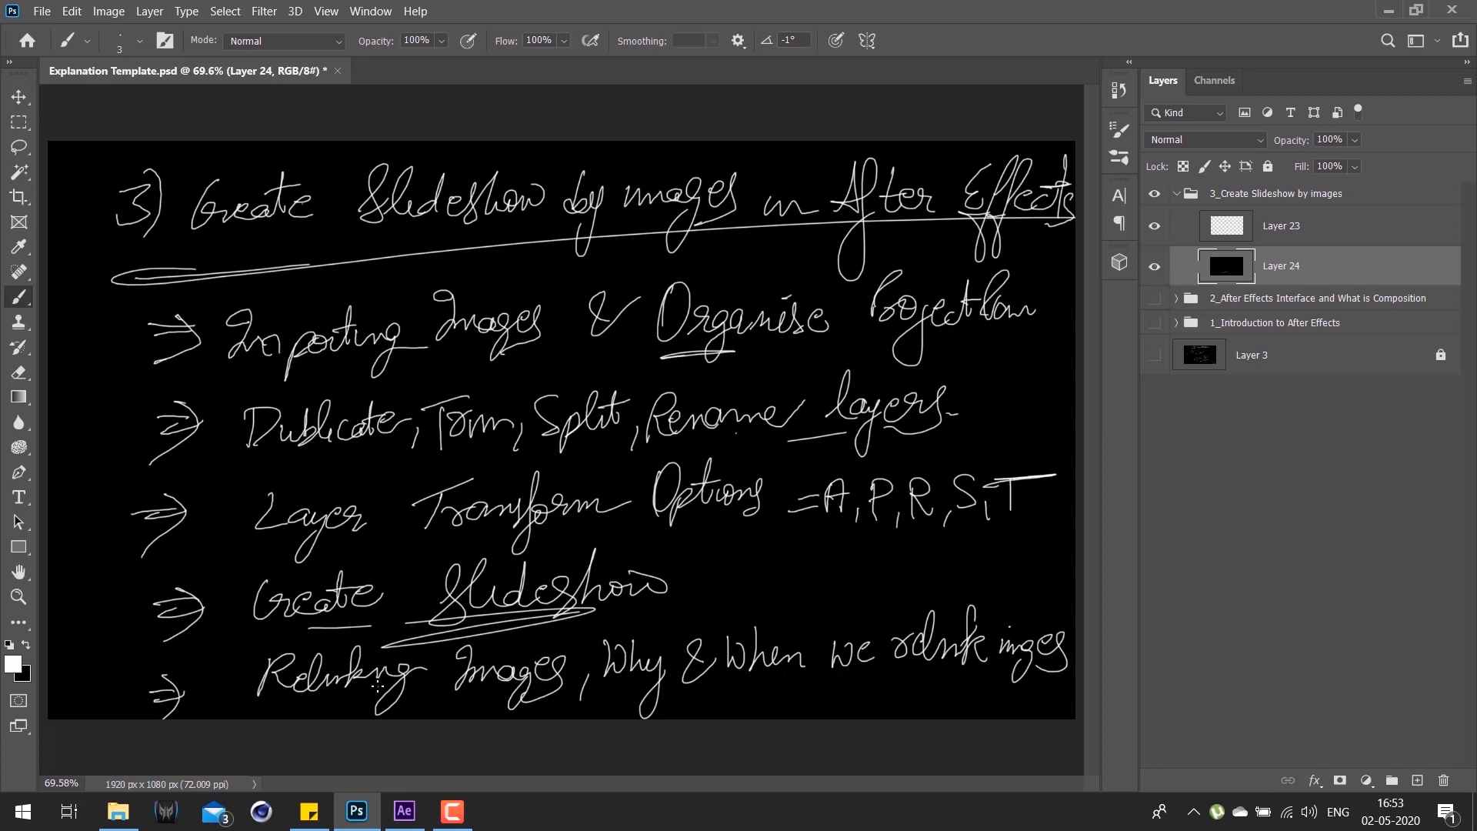
{"action": "key", "text": "alt+Tab"}
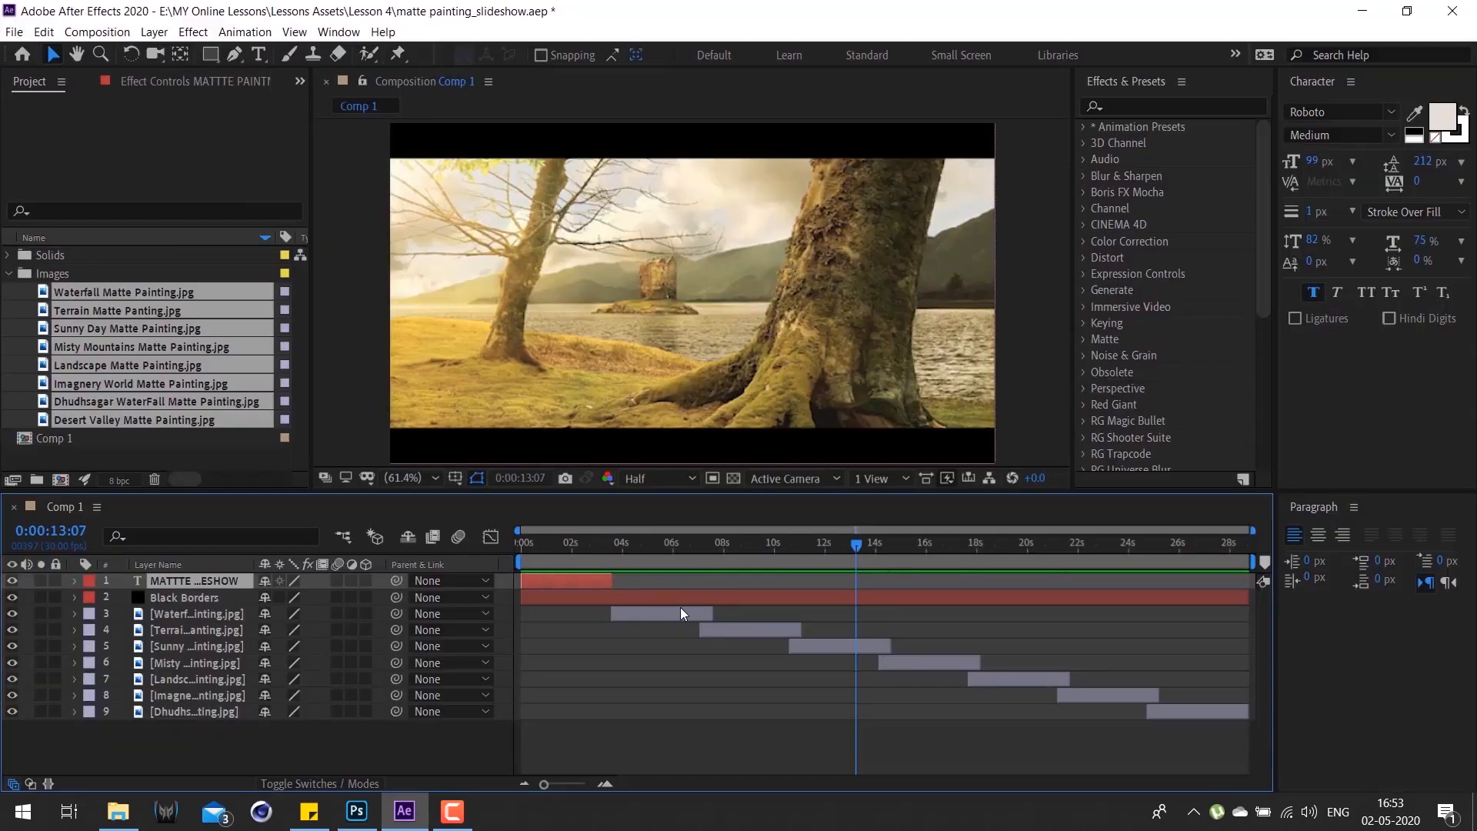
Step: Try splitting the Waterfall slide layer at 0:00:05:15, and undo the split
{"action": "left_click", "coordinate": [661, 554]}
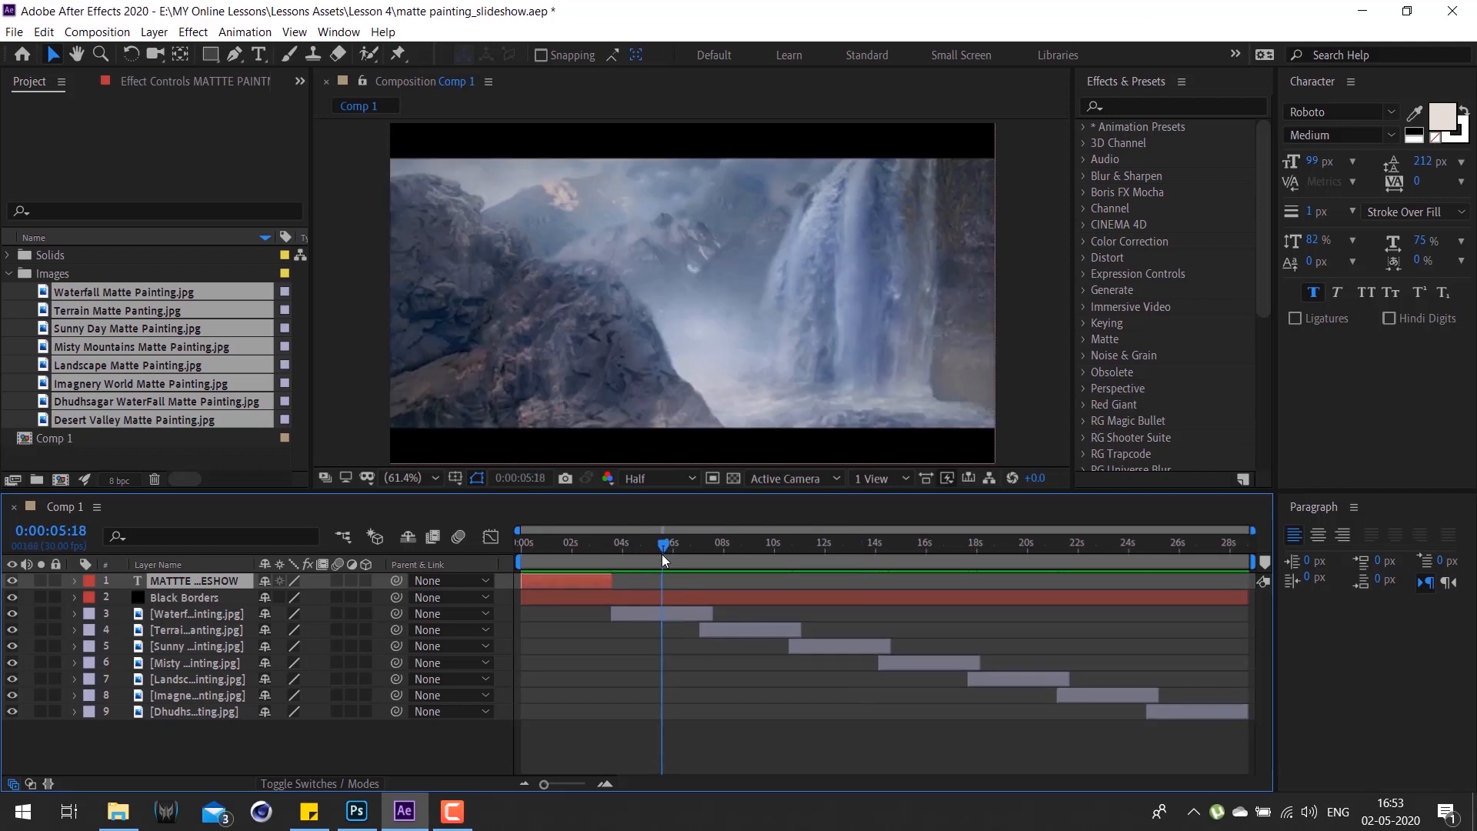
{"action": "left_click", "coordinate": [662, 614]}
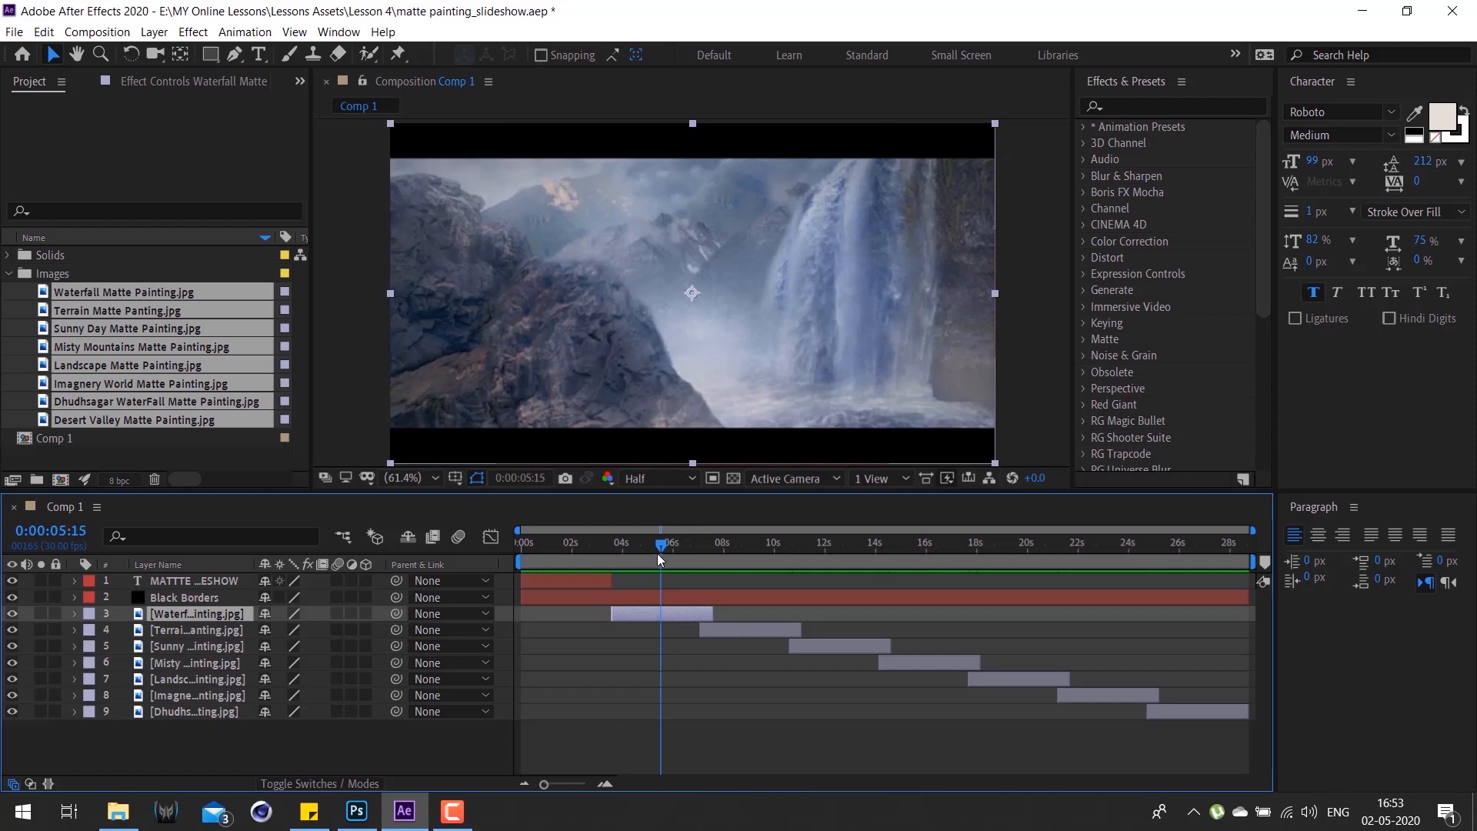
{"action": "left_click", "coordinate": [45, 32]}
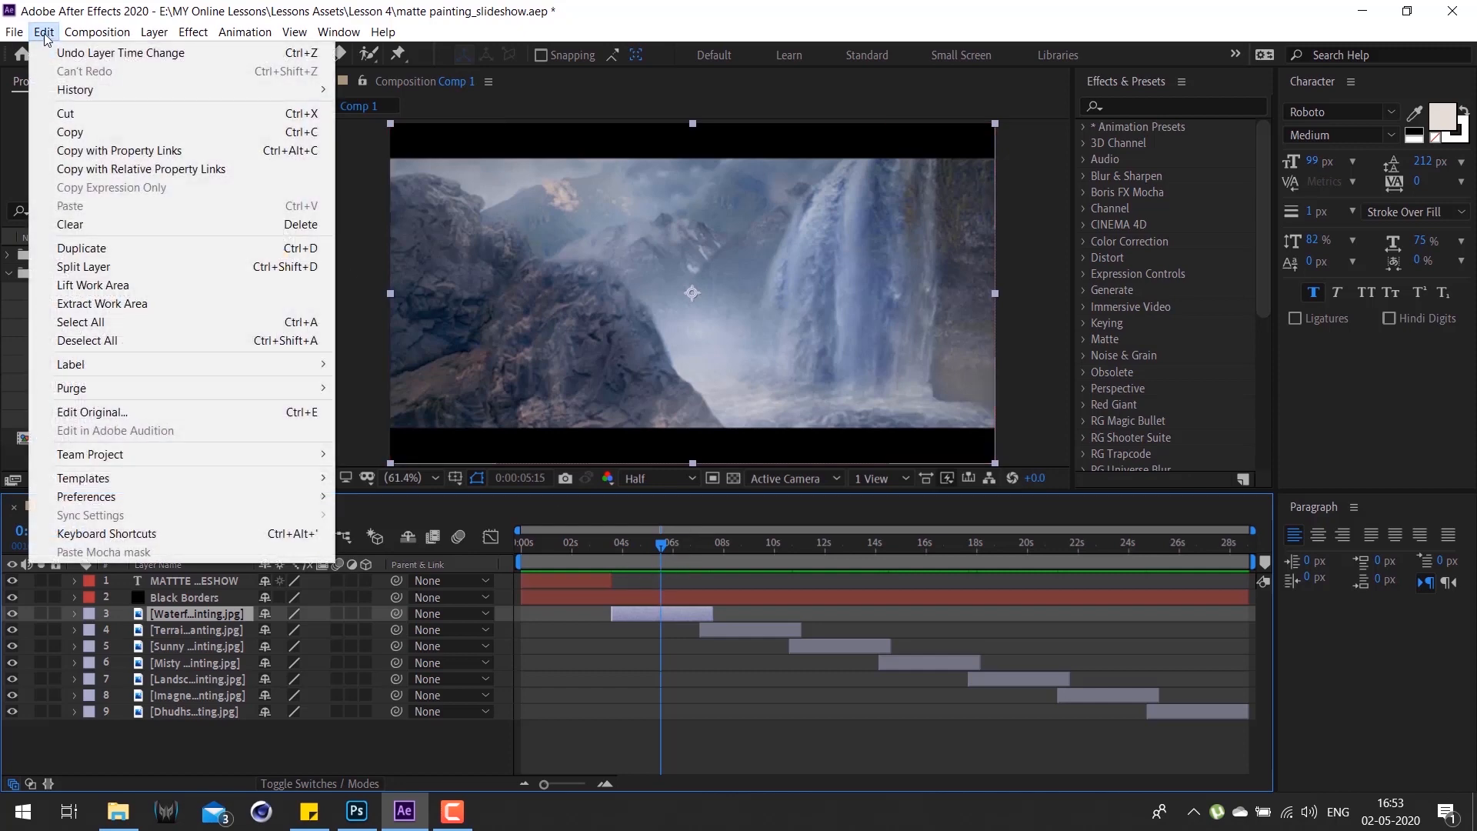
{"action": "left_click", "coordinate": [182, 268]}
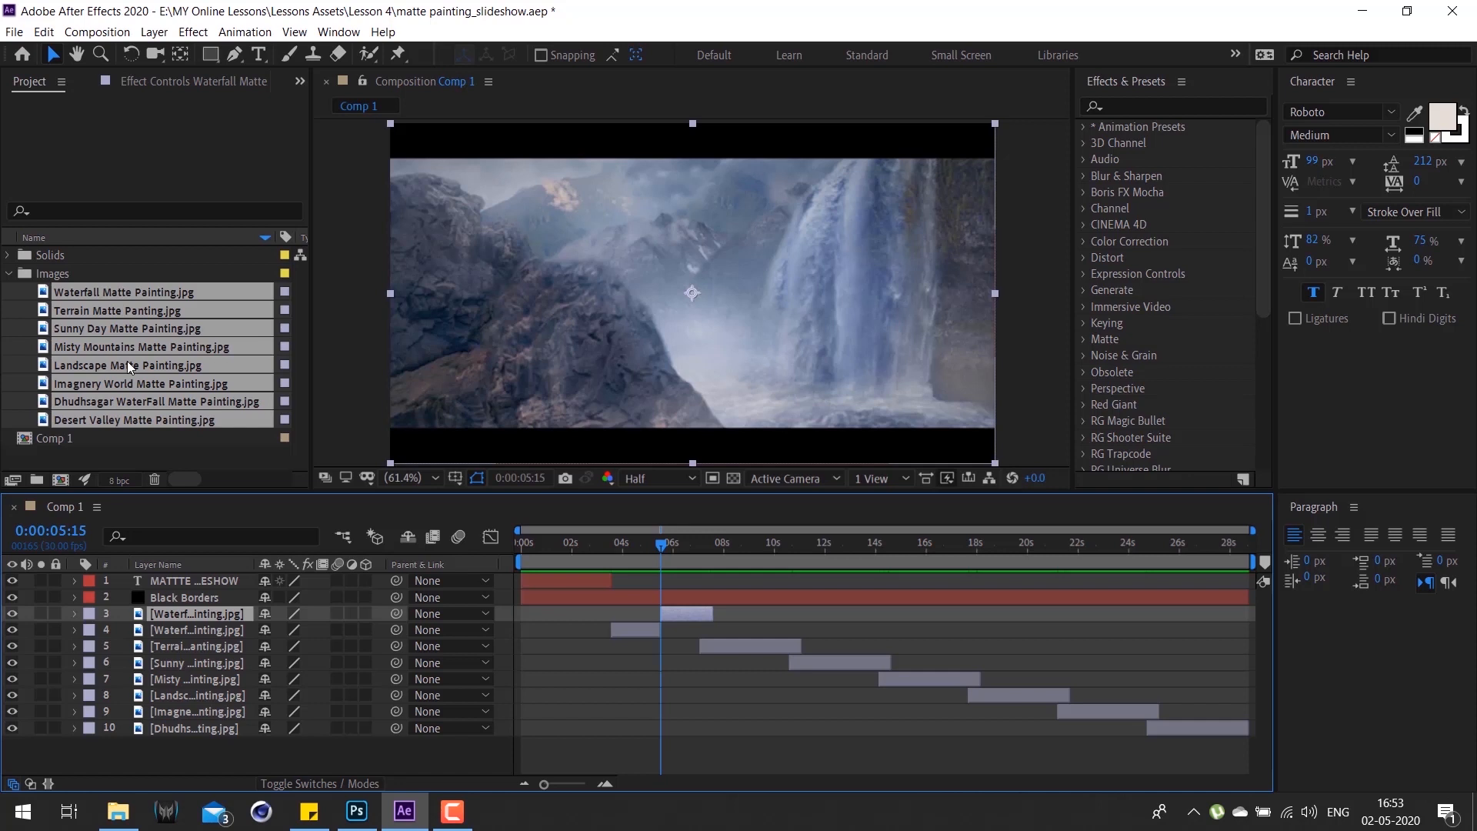
{"action": "key", "text": "ctrl+z"}
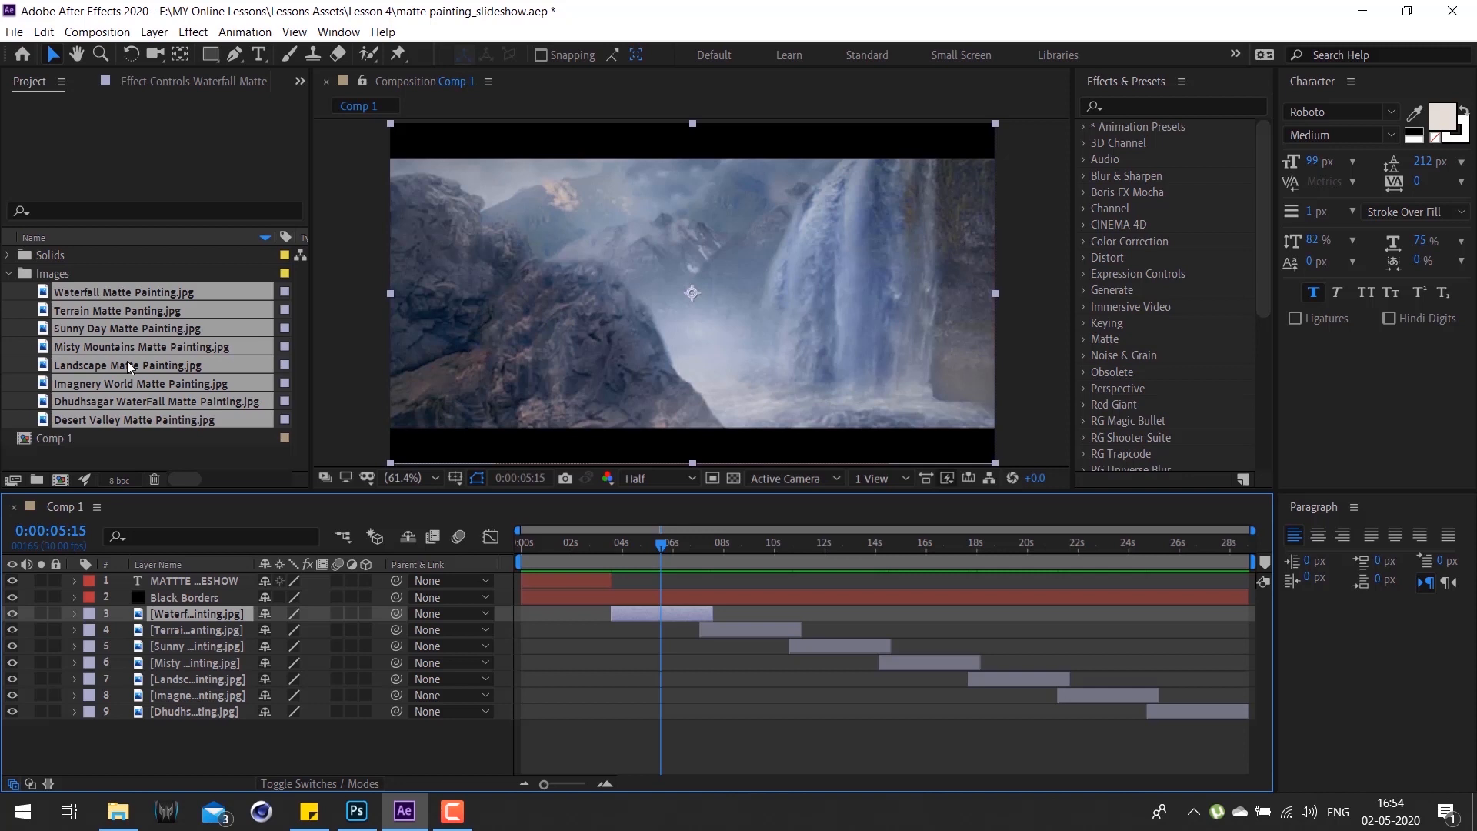
Step: Try rotating the Waterfall slide around its centered anchor point with the Rotation tool, and undo the rotation
{"action": "left_click_drag", "start_coordinate": [666, 320], "coordinate": [719, 302]}
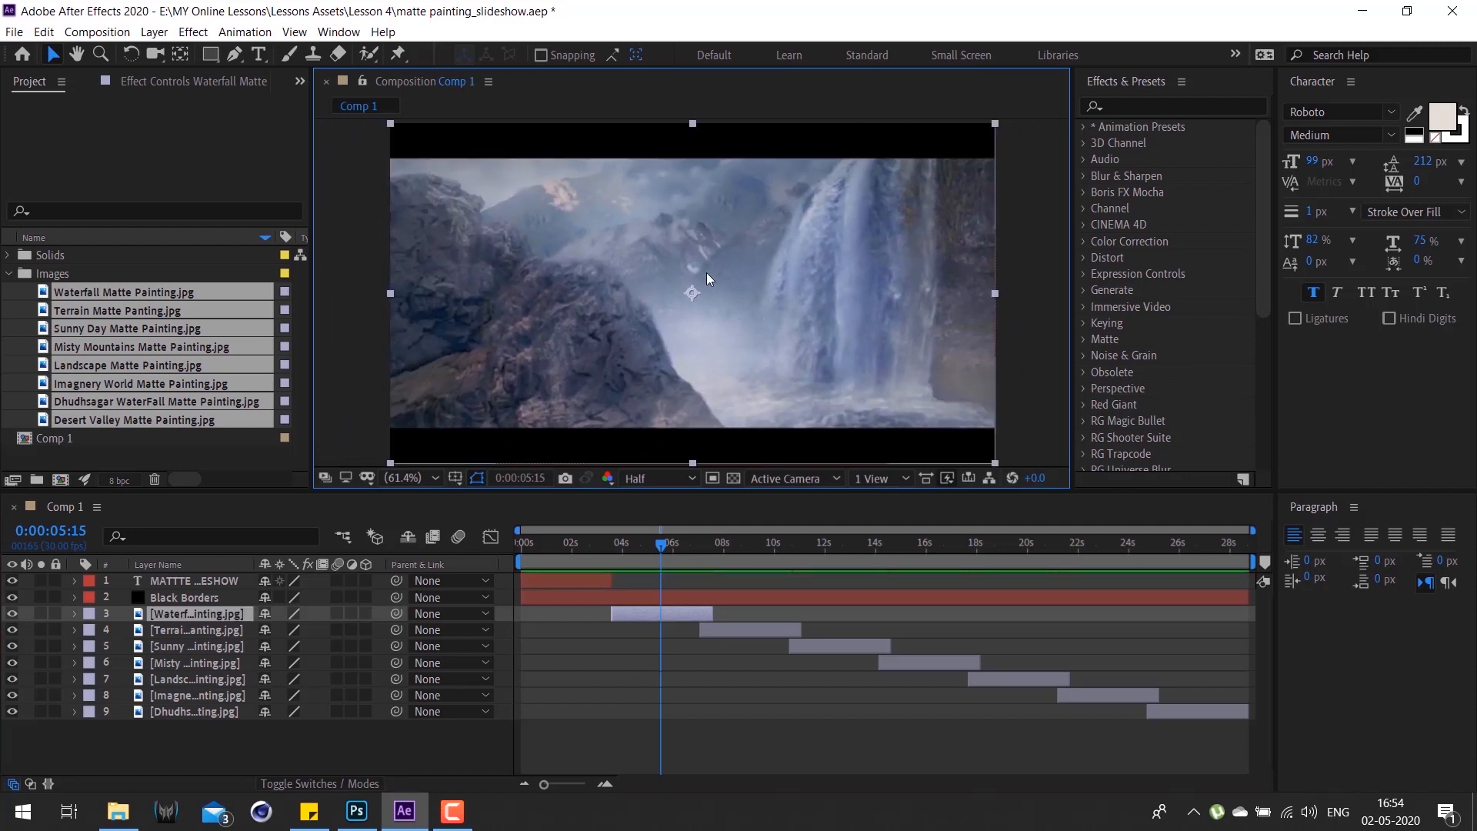
{"action": "left_click", "coordinate": [131, 54]}
{"action": "left_click_drag", "start_coordinate": [750, 305], "coordinate": [690, 306]}
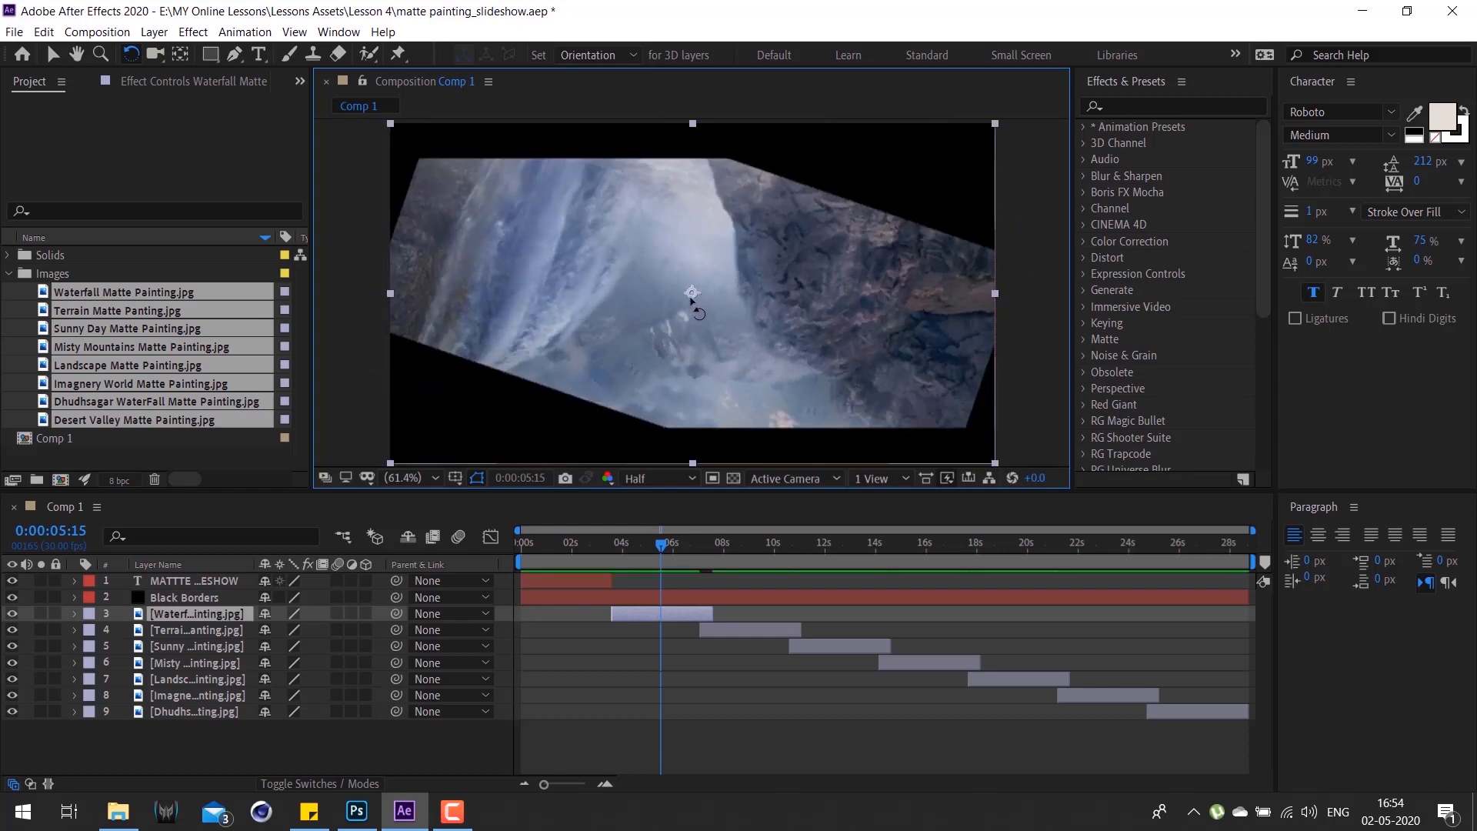
{"action": "key", "text": "ctrl+z"}
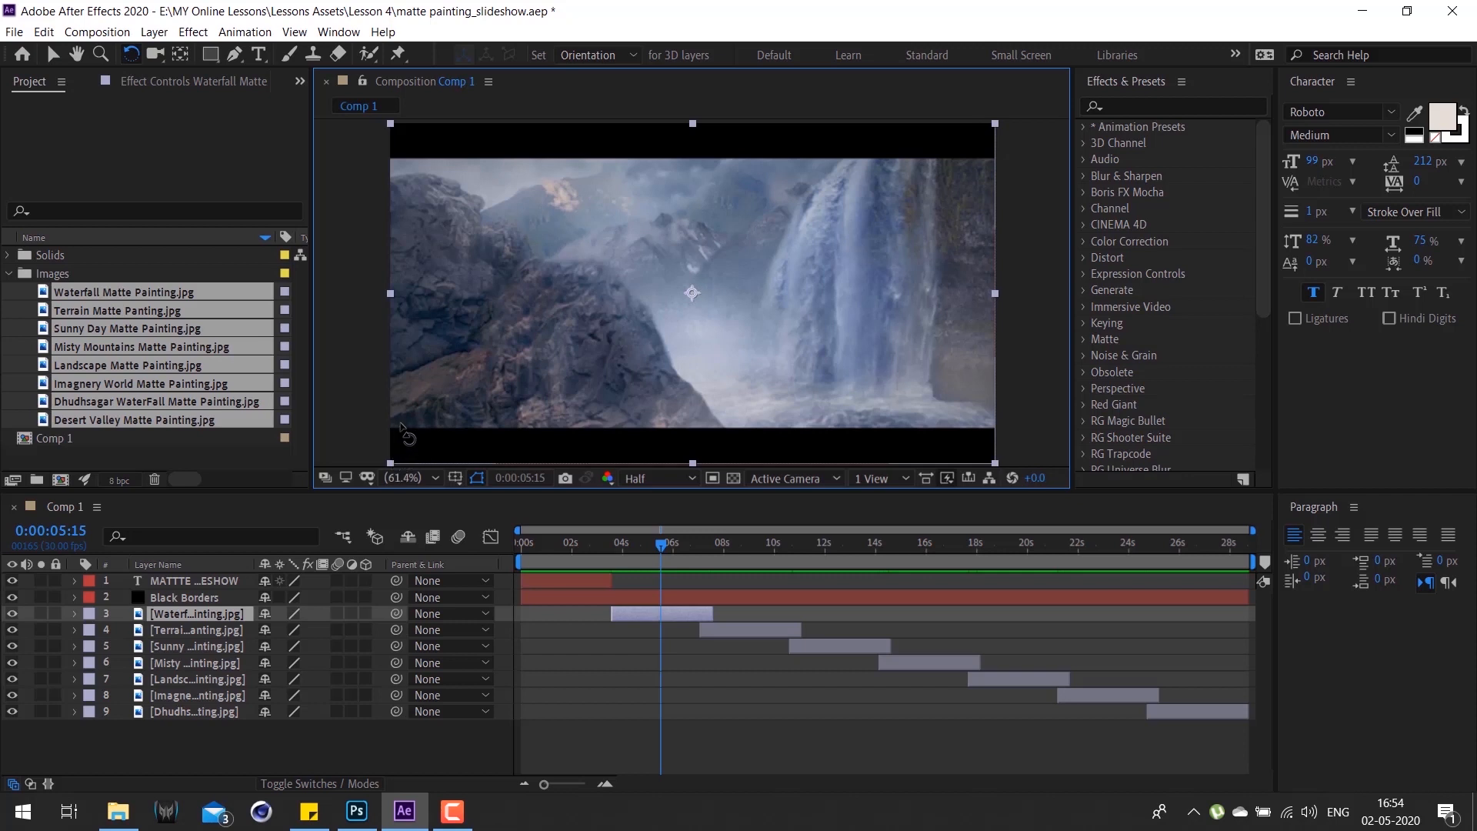
Step: Move the Waterfall slide's anchor point to its lower-left corner, try rotating the slide around that corner, and undo the rotation
{"action": "left_click", "coordinate": [181, 54]}
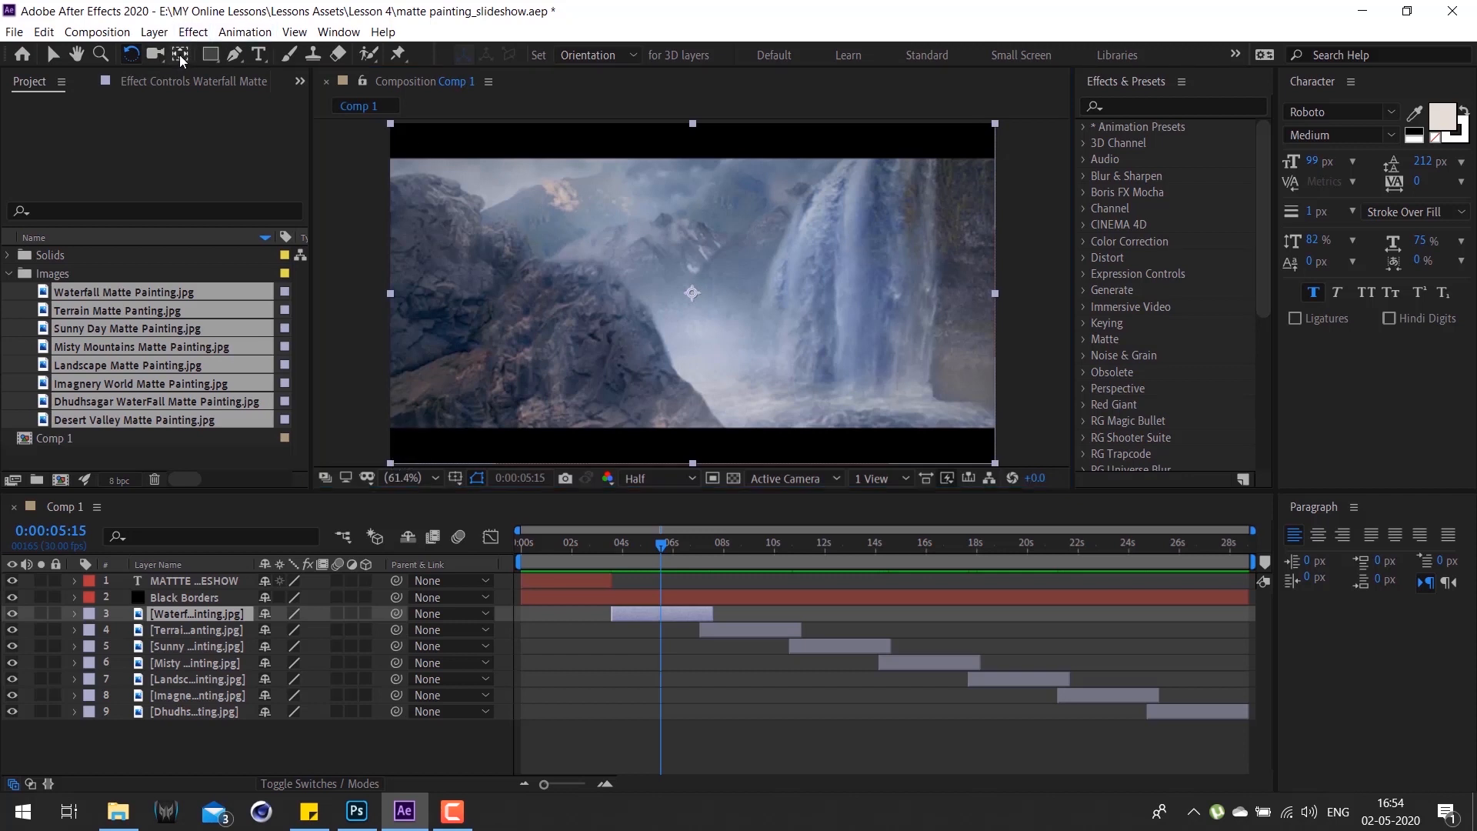
{"action": "left_click_drag", "start_coordinate": [693, 293], "coordinate": [684, 298]}
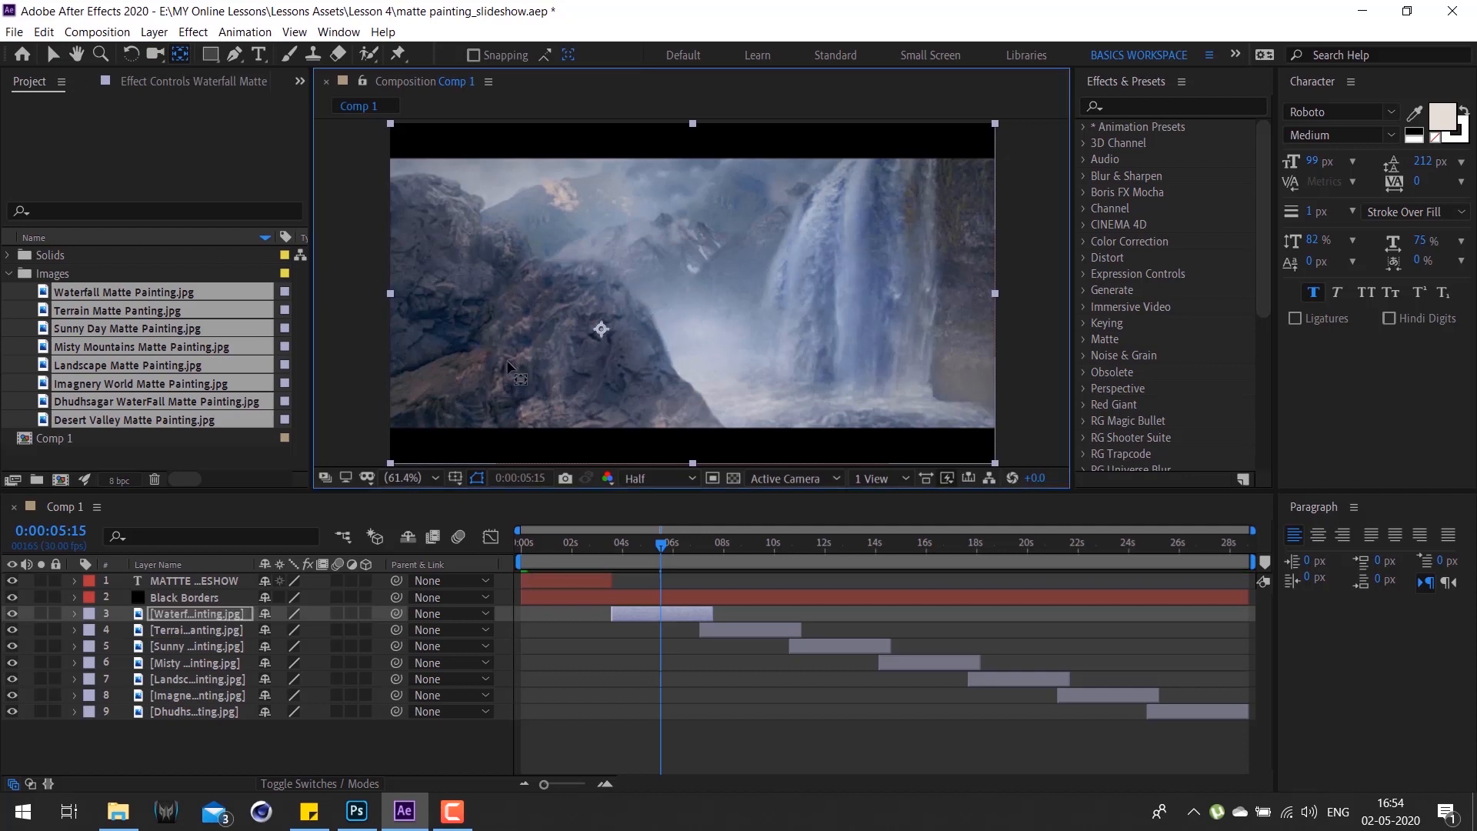
{"action": "left_click_drag", "start_coordinate": [465, 389], "coordinate": [390, 463]}
{"action": "key", "text": "w"}
{"action": "left_click_drag", "start_coordinate": [734, 408], "coordinate": [731, 292]}
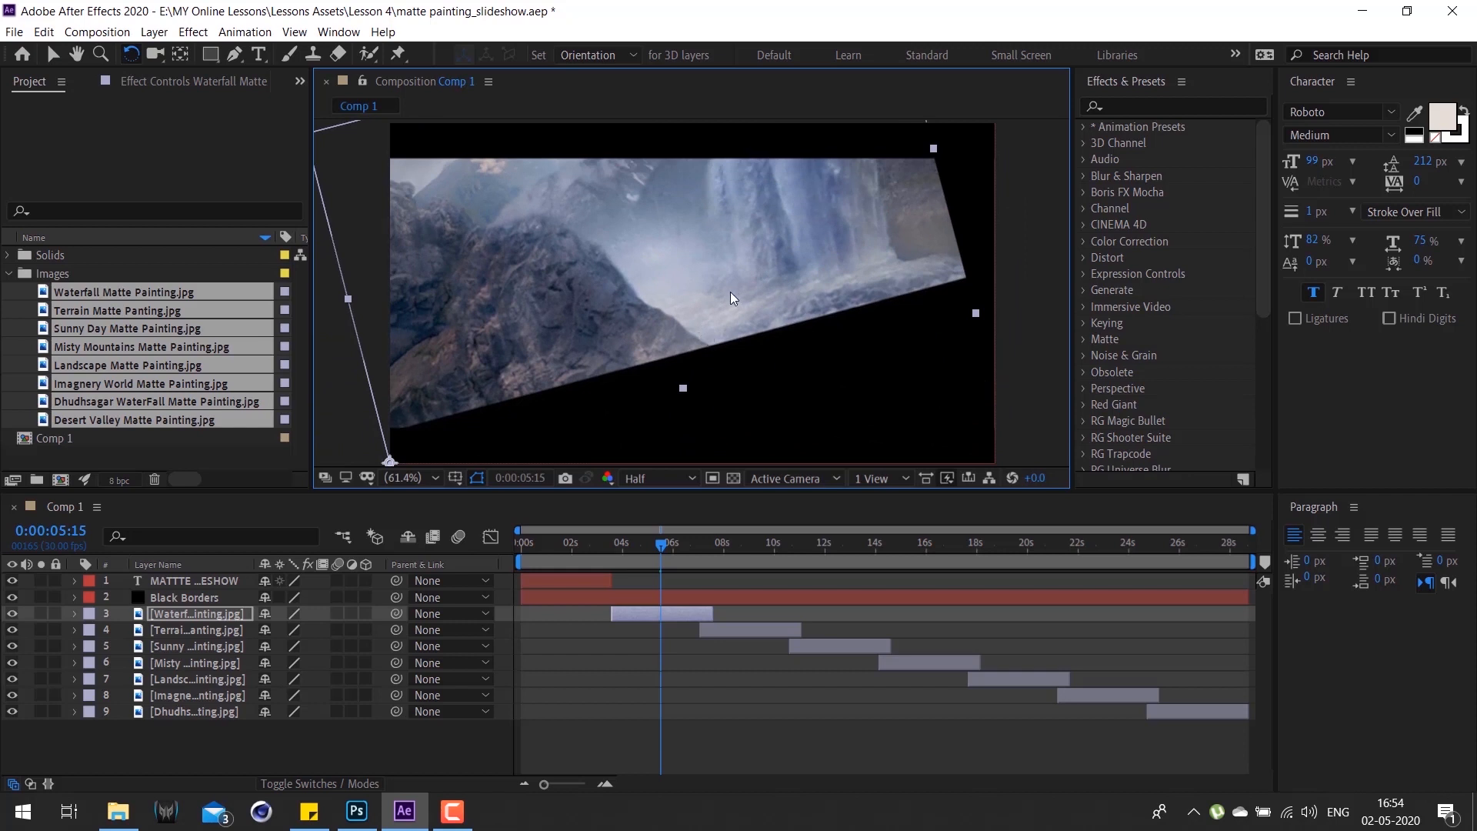
{"action": "key", "text": "ctrl+z"}
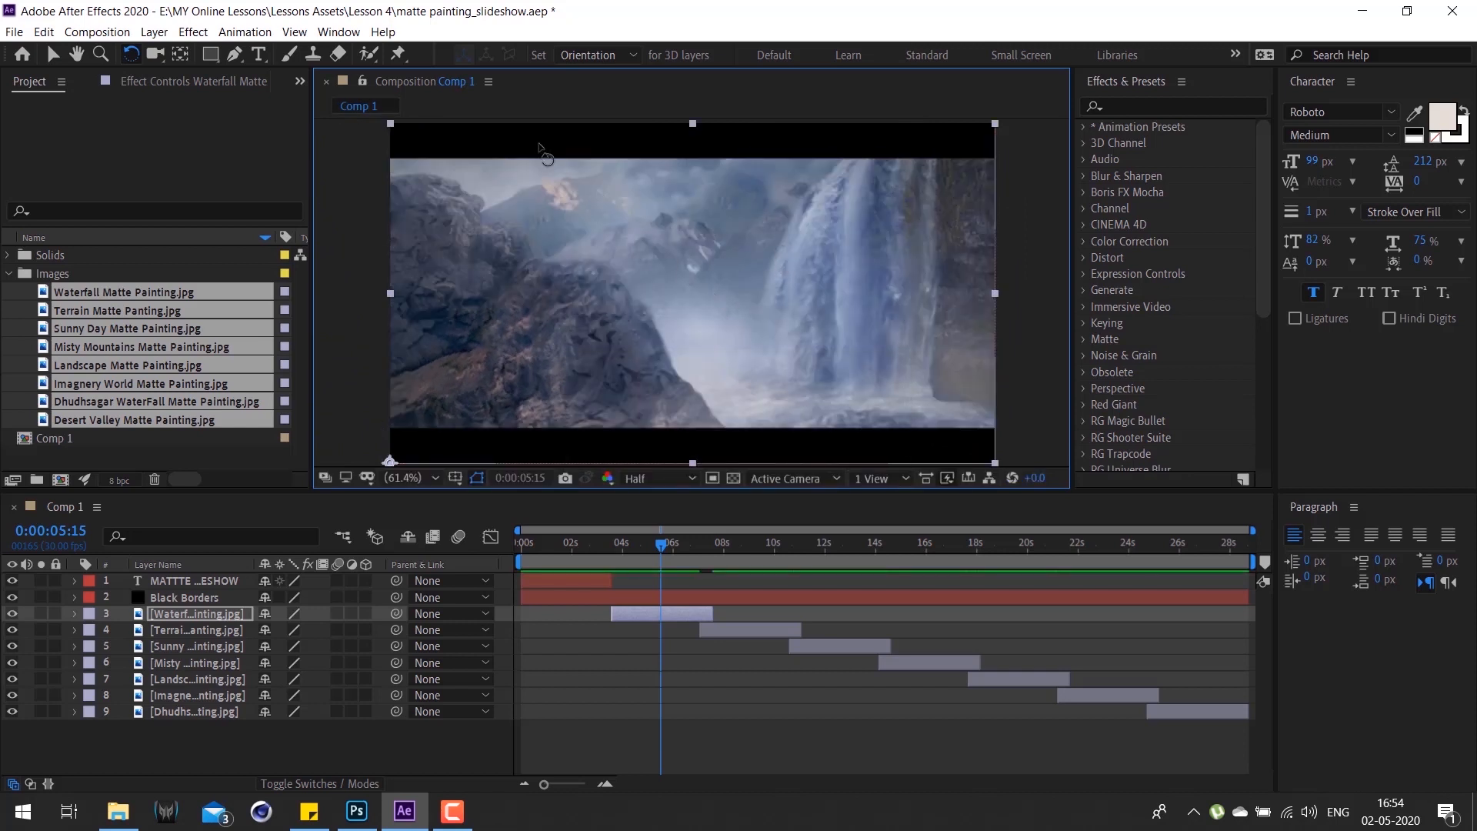
Step: Return the Waterfall slide's anchor point to the center of the image, deselect the layer, and switch to the Selection tool
{"action": "left_click", "coordinate": [180, 54]}
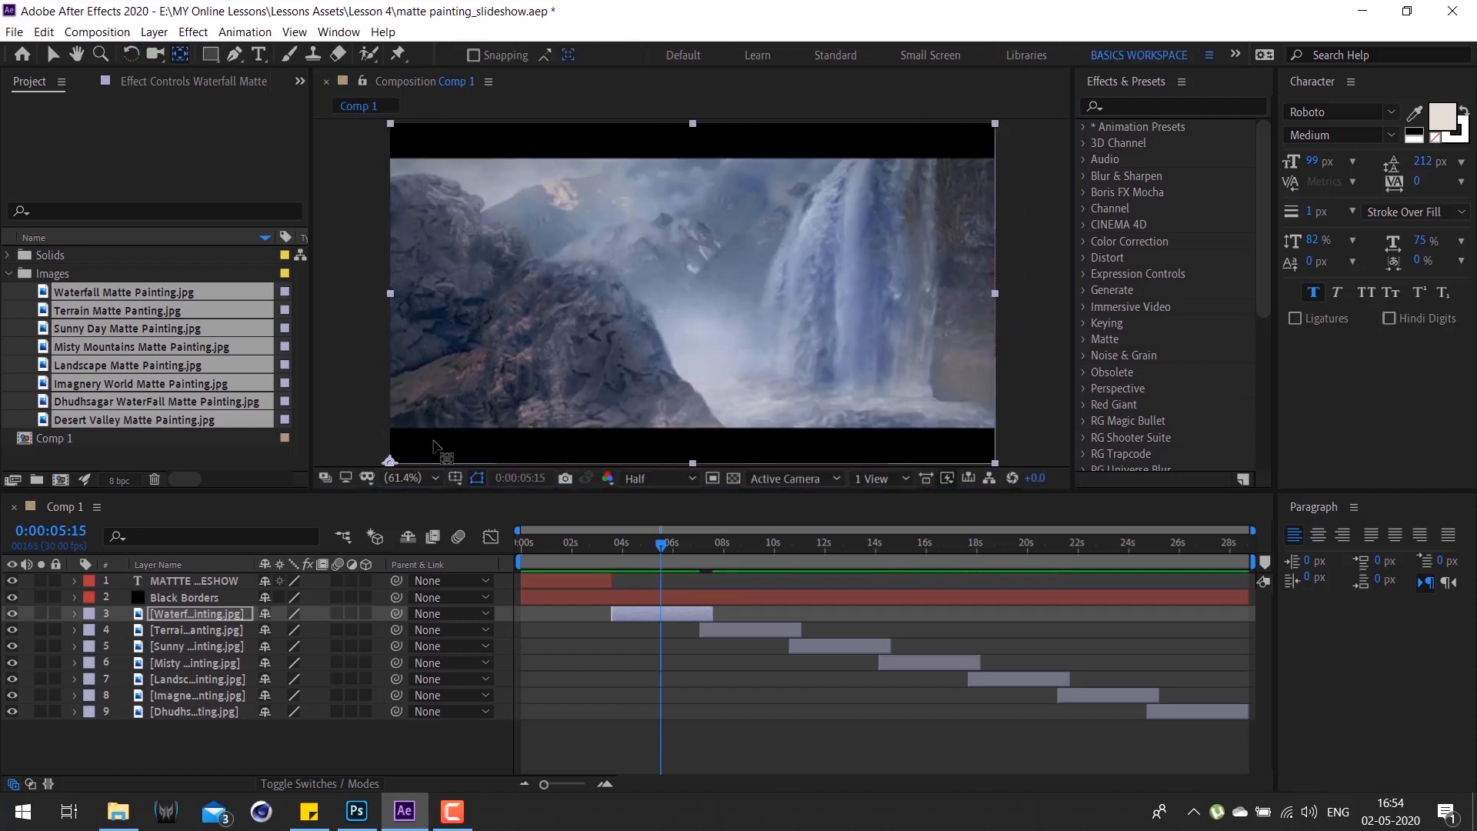
{"action": "left_click_drag", "start_coordinate": [391, 463], "coordinate": [692, 293]}
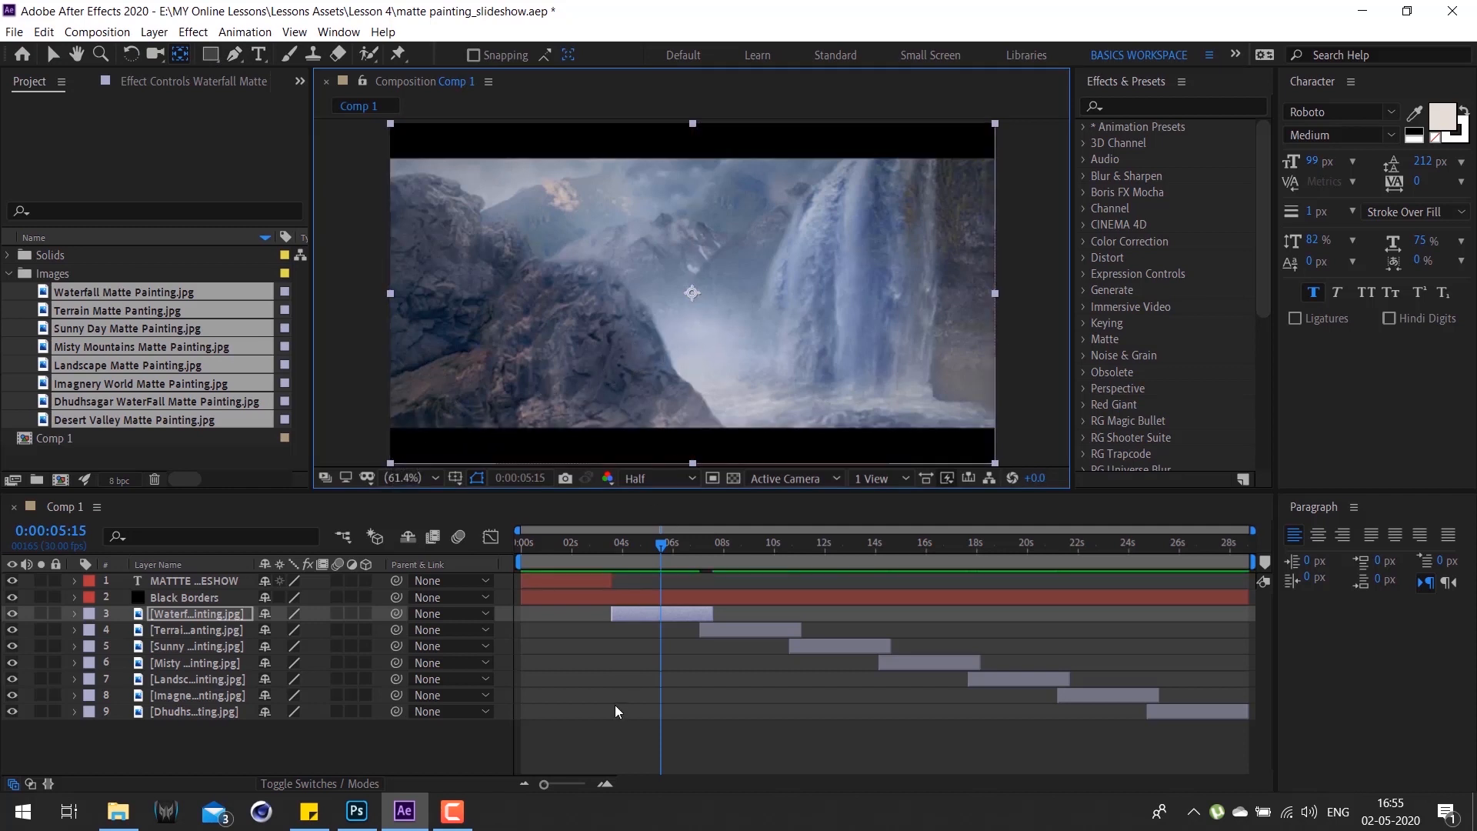
{"action": "left_click", "coordinate": [605, 687]}
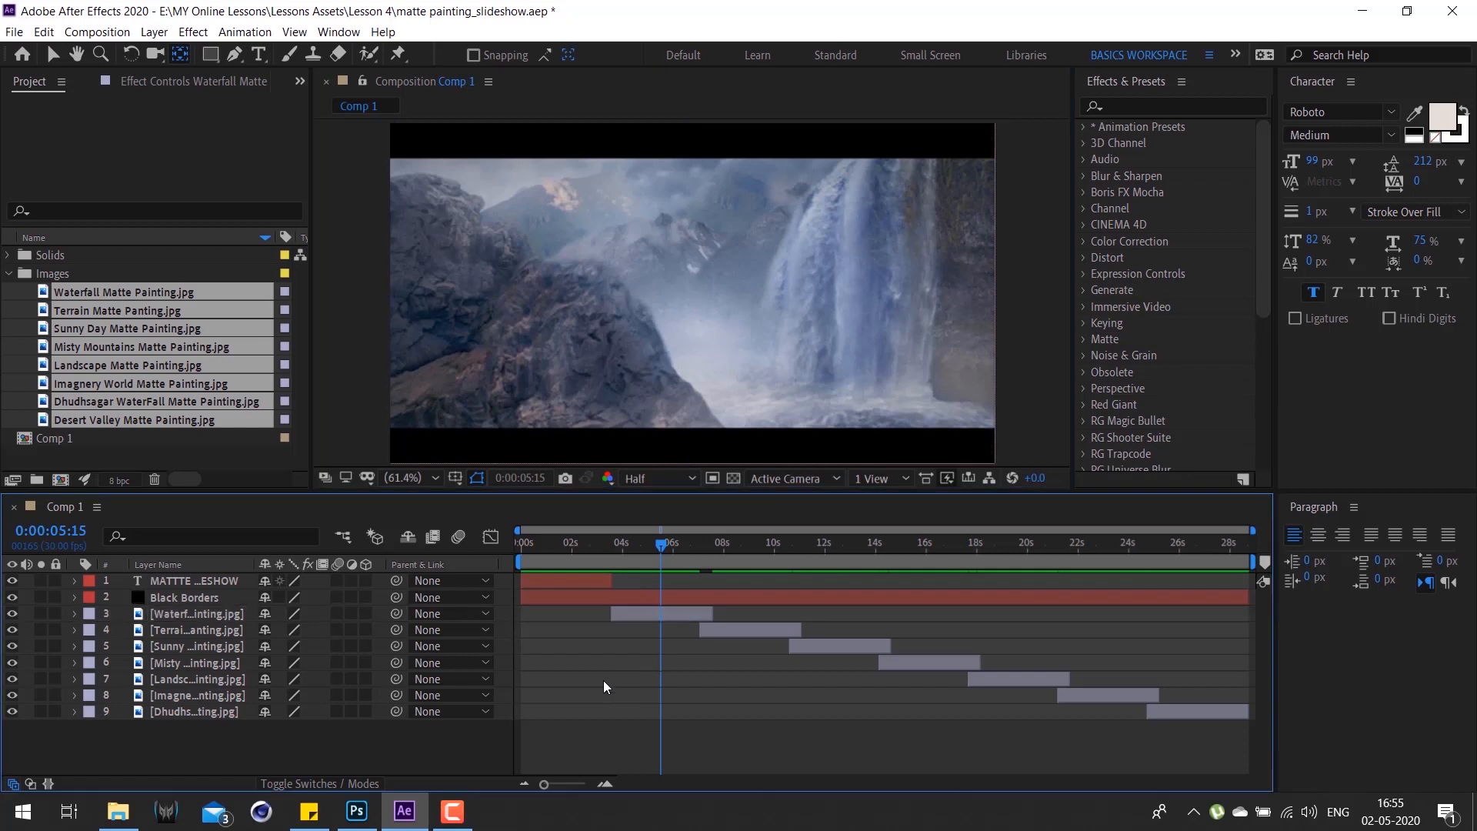
{"action": "left_click", "coordinate": [56, 54]}
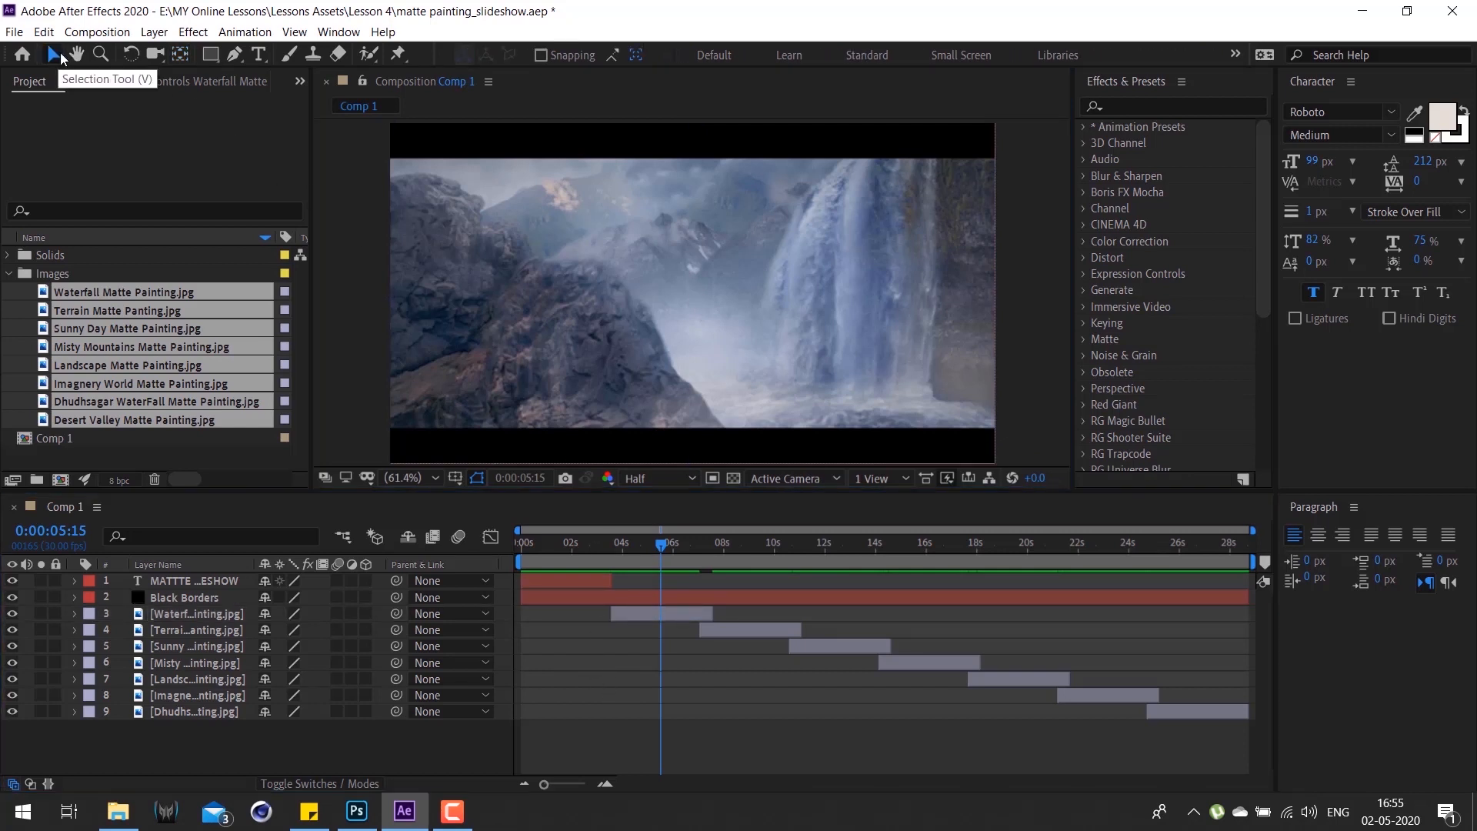
Step: Examine the Waterfall slide at 100% zoom, and fit the composition view again with the Selection tool active
{"action": "left_click", "coordinate": [103, 53]}
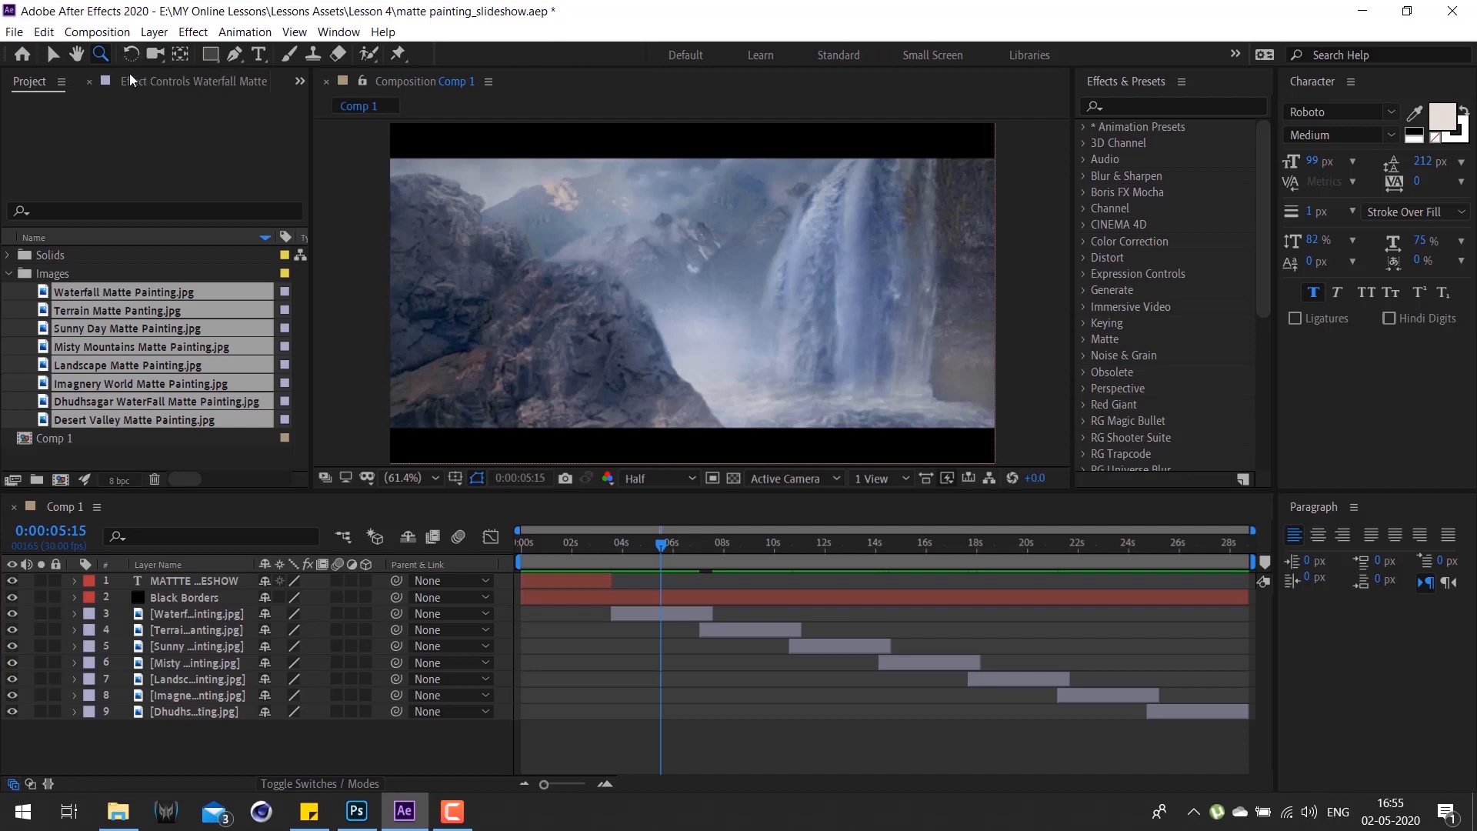
{"action": "left_click", "coordinate": [645, 274]}
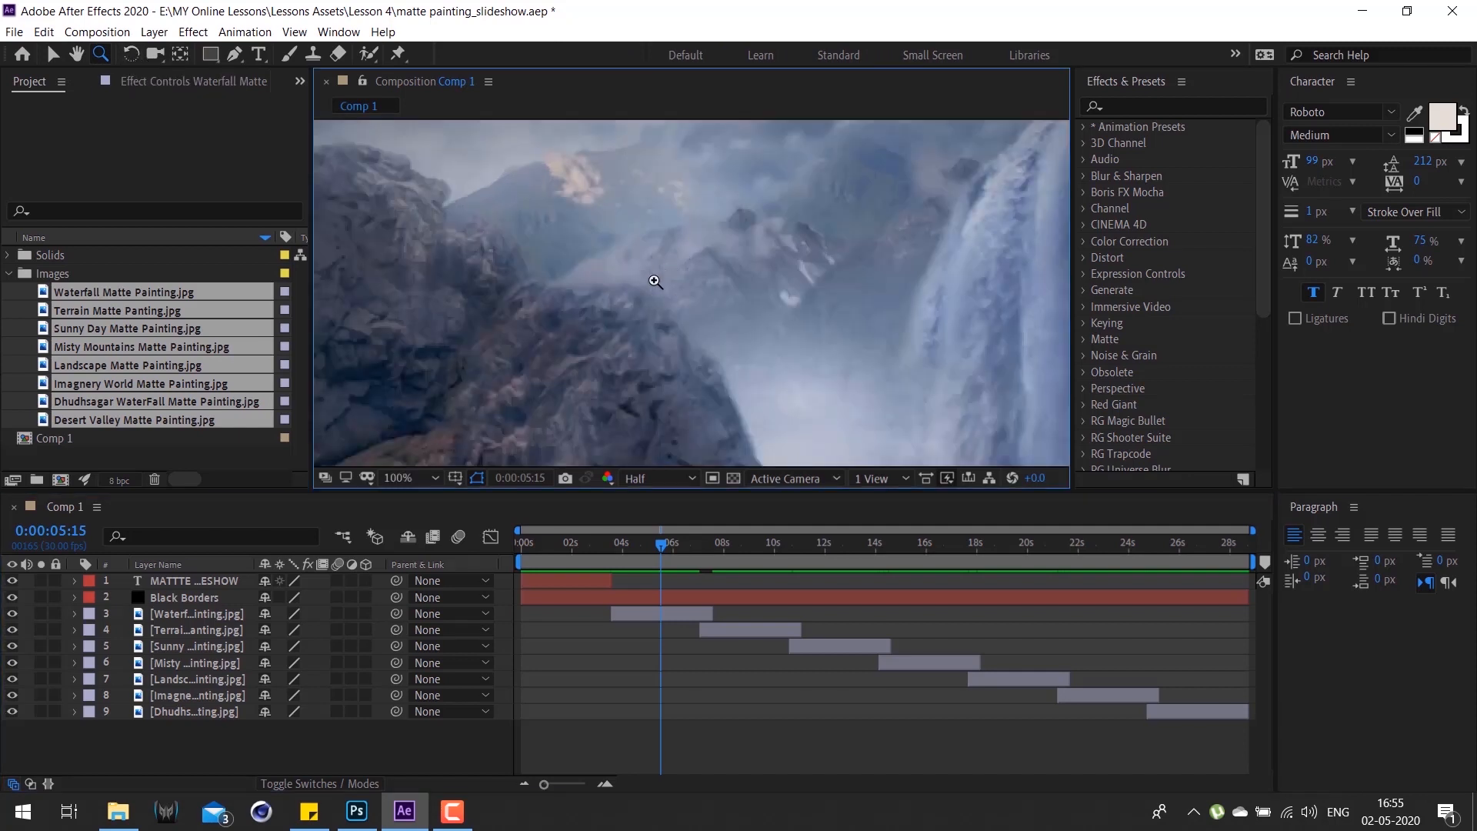
{"action": "left_click_drag", "start_coordinate": [639, 284], "coordinate": [514, 347]}
{"action": "left_click", "coordinate": [411, 478]}
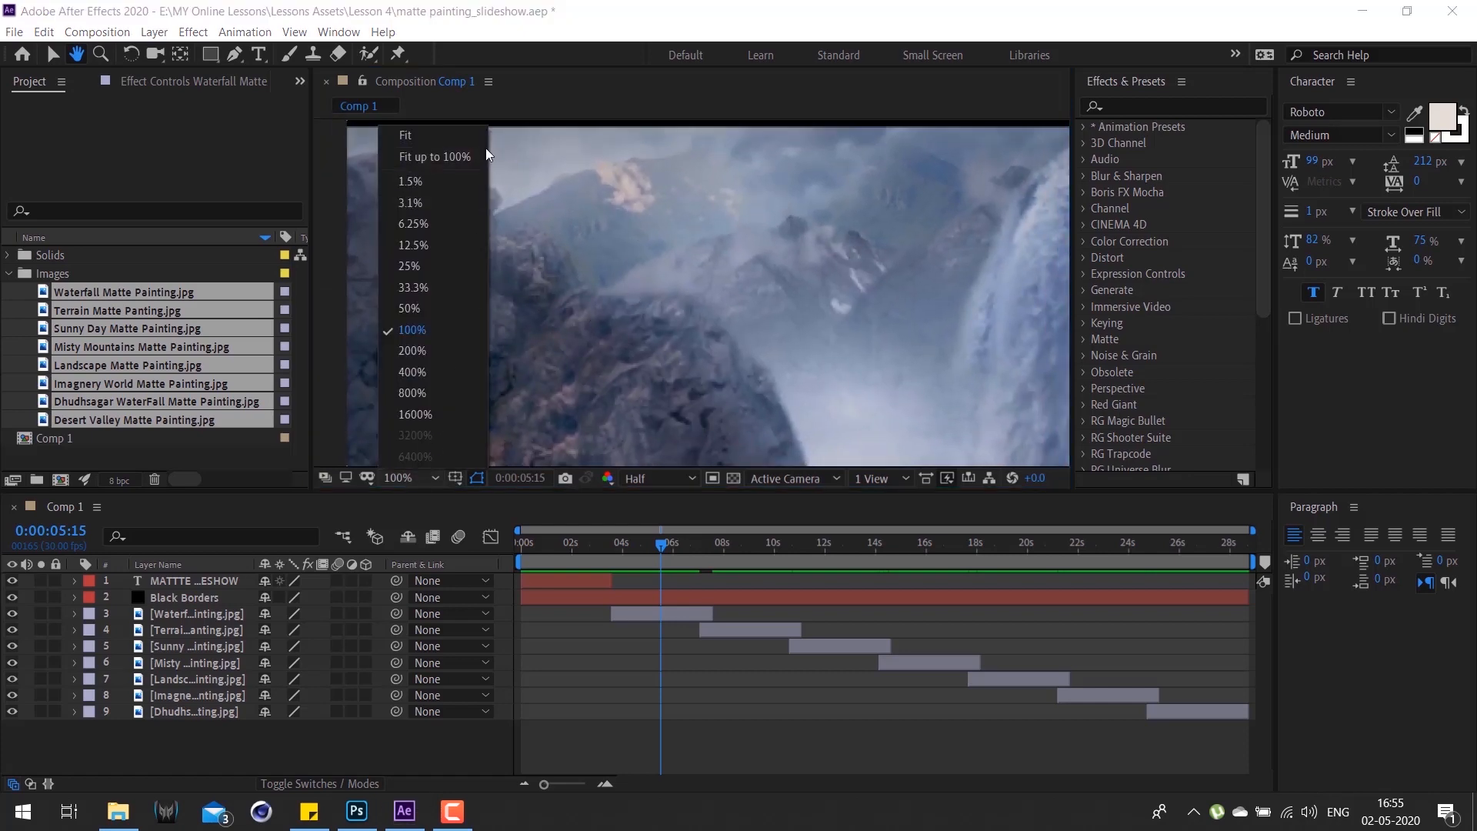
{"action": "left_click", "coordinate": [463, 134]}
{"action": "key", "text": "v"}
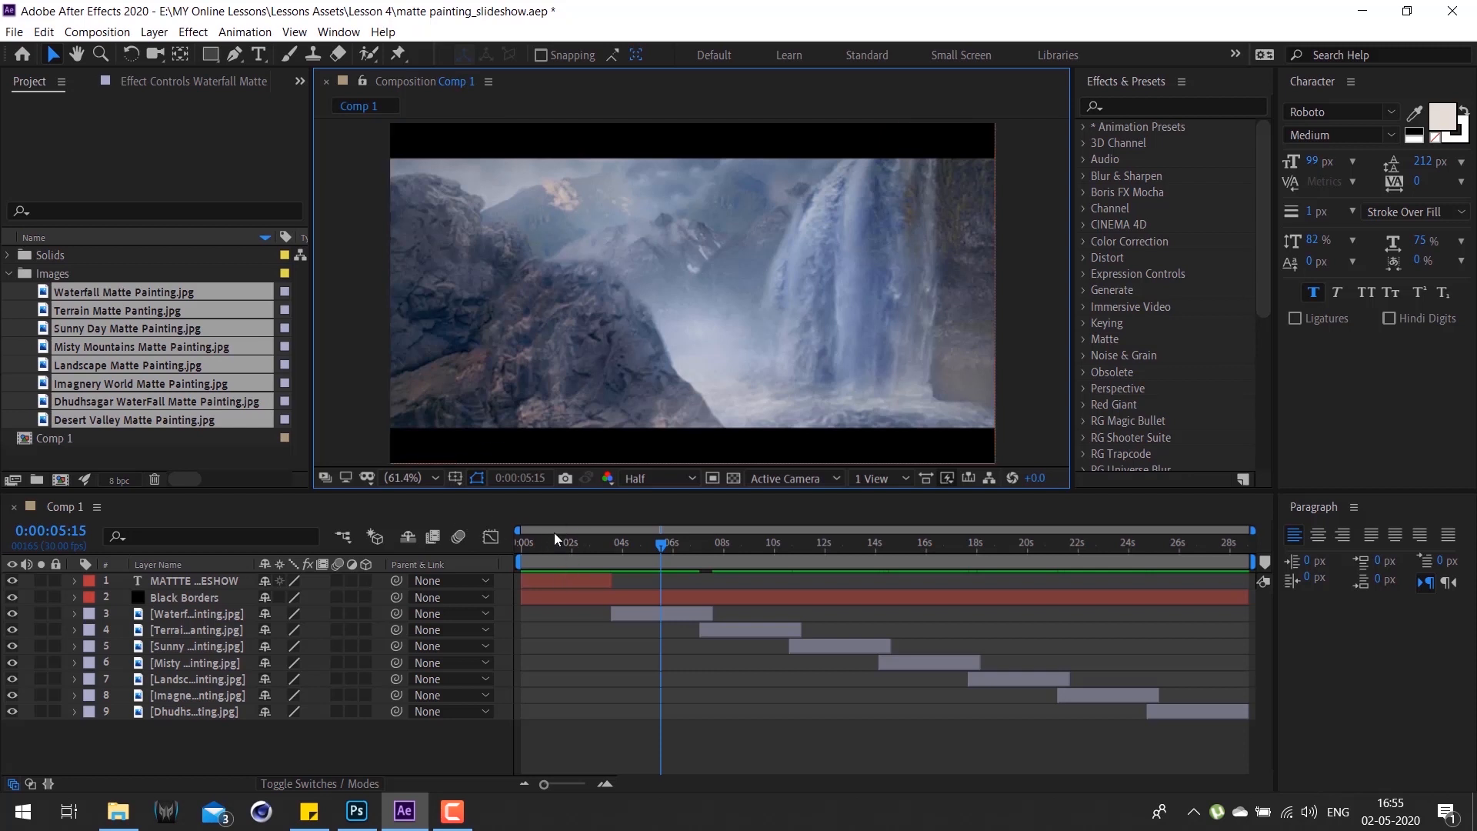
Step: Go to 0:00:01:16, select the title layer, and expand its Transform properties
{"action": "left_click_drag", "start_coordinate": [585, 548], "coordinate": [559, 548]}
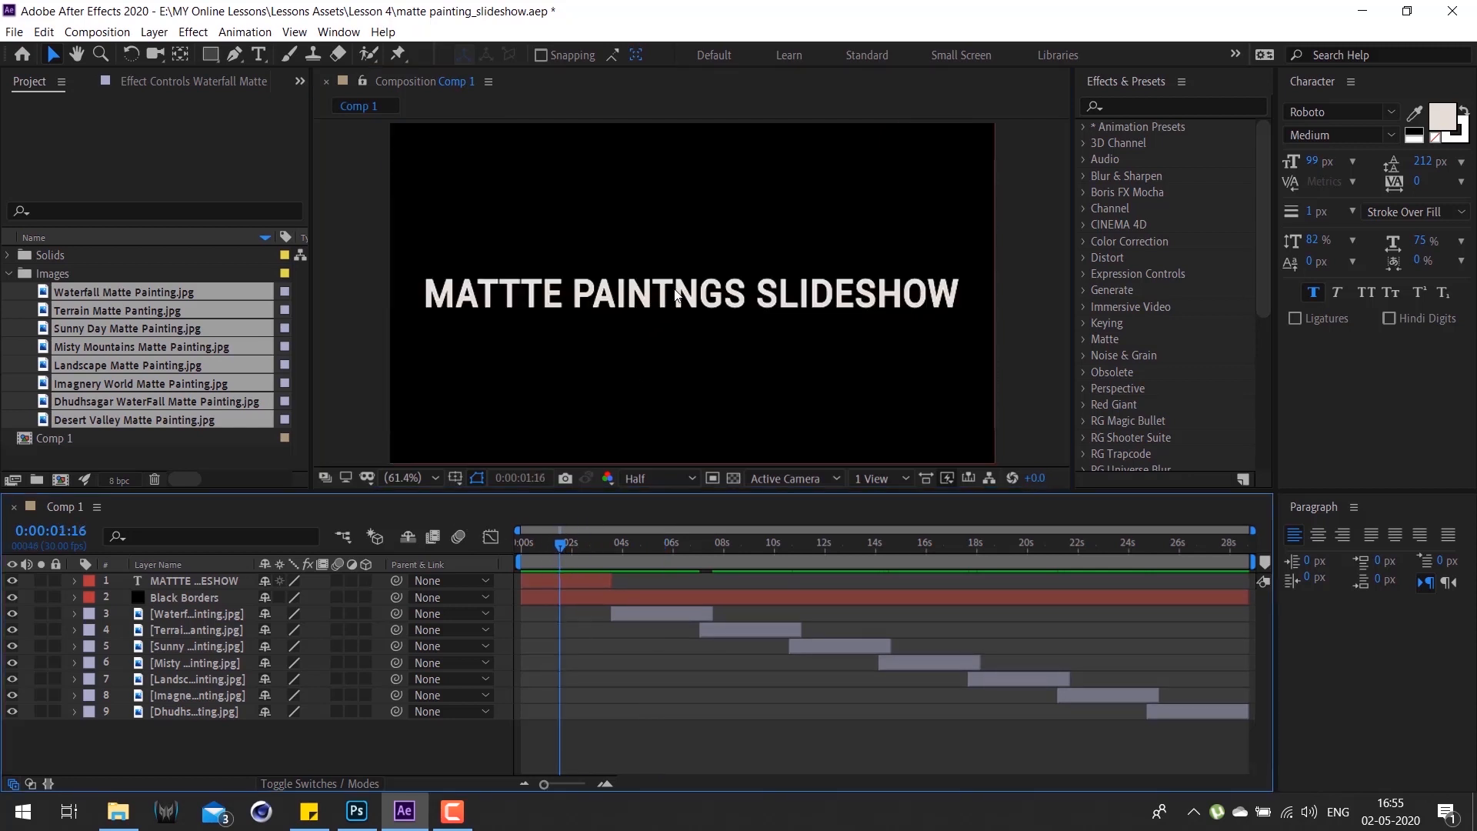
{"action": "left_click", "coordinate": [653, 312]}
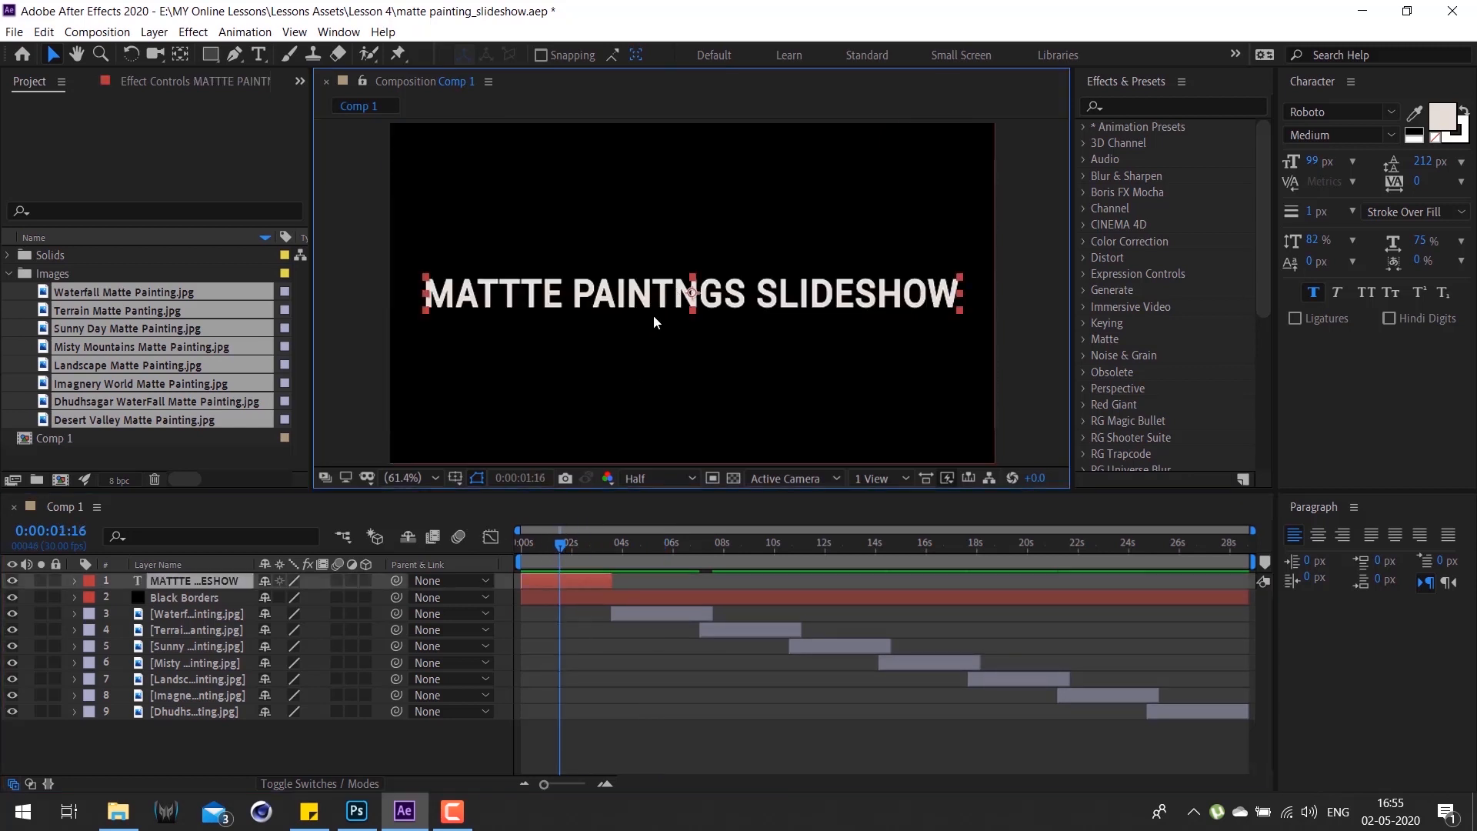
{"action": "left_click", "coordinate": [75, 582]}
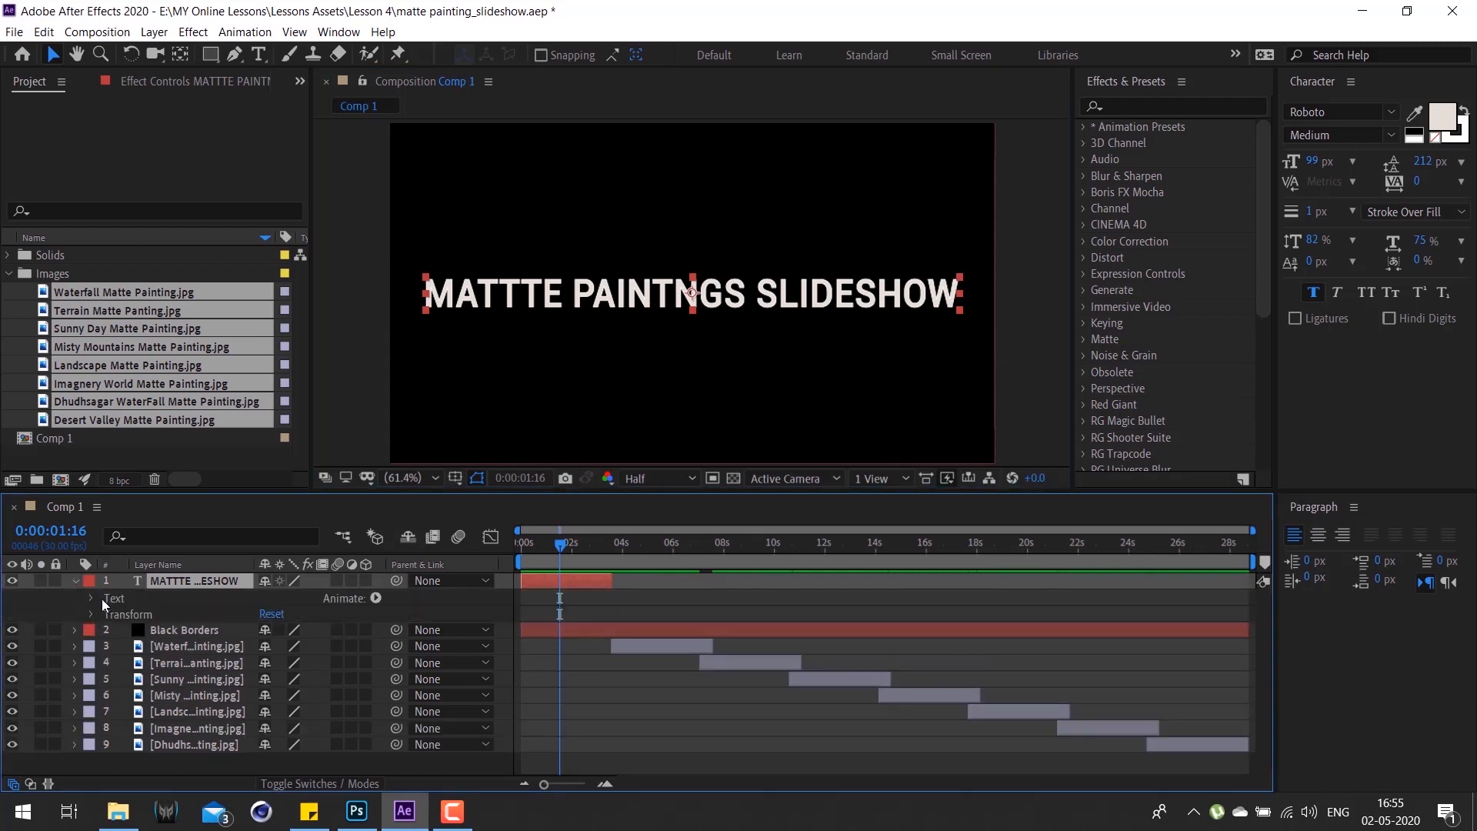
{"action": "left_click", "coordinate": [137, 614]}
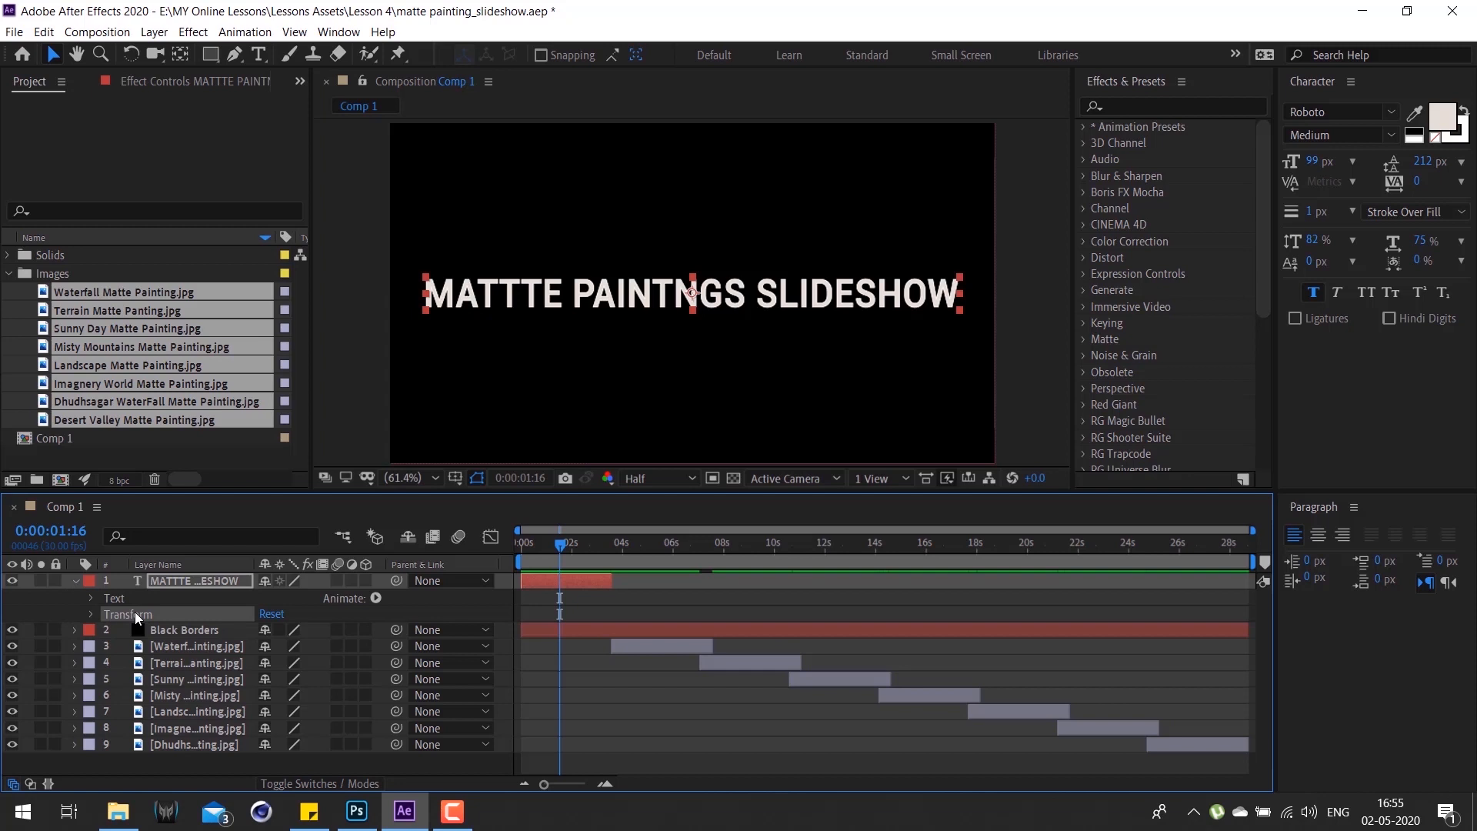
{"action": "left_click", "coordinate": [92, 615]}
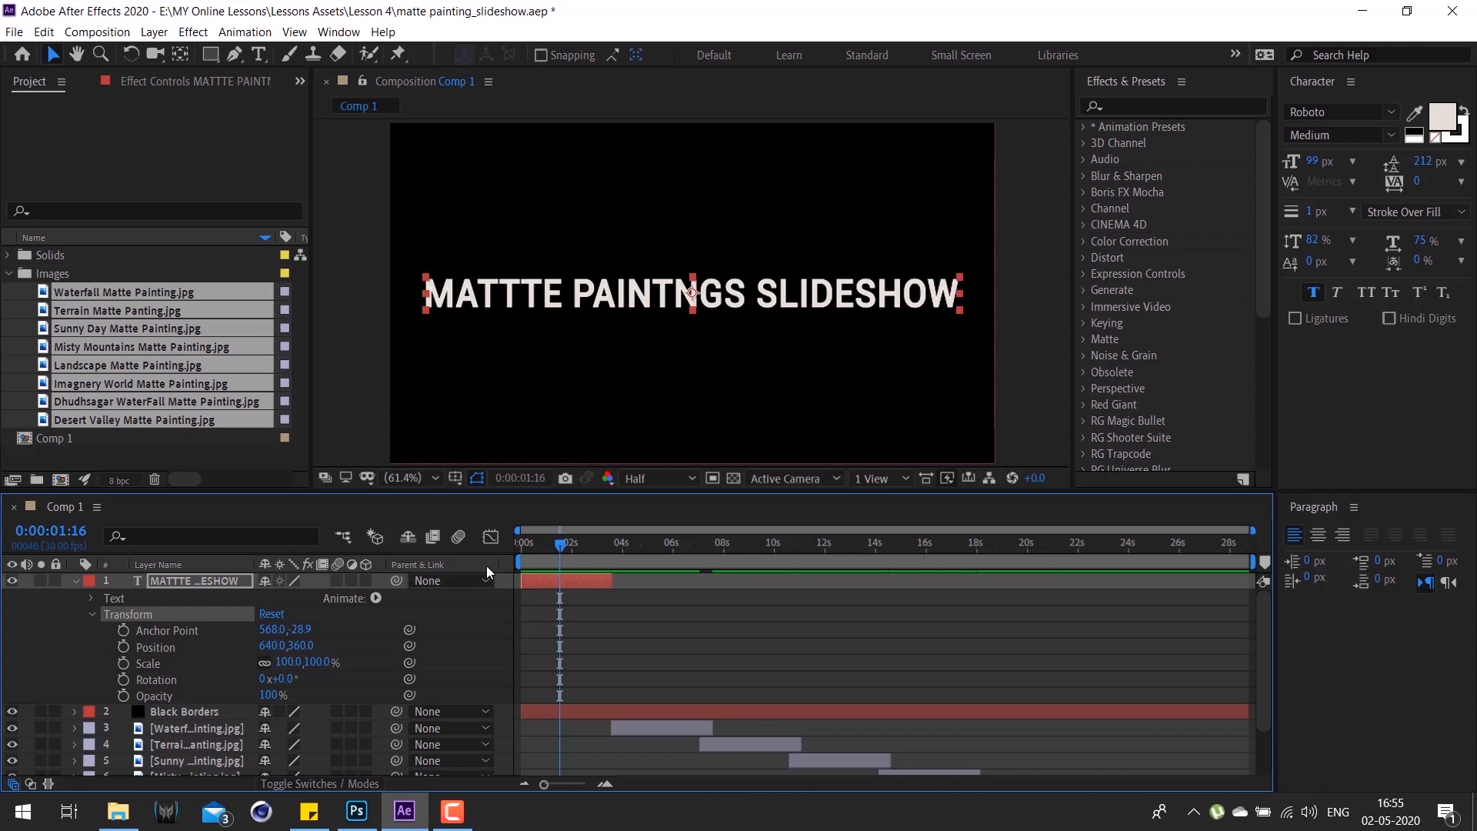
Step: Try shifting the title's Position on both axes and setting its Rotation to 1x+260°, undoing each change
{"action": "left_click_drag", "start_coordinate": [271, 645], "coordinate": [417, 650]}
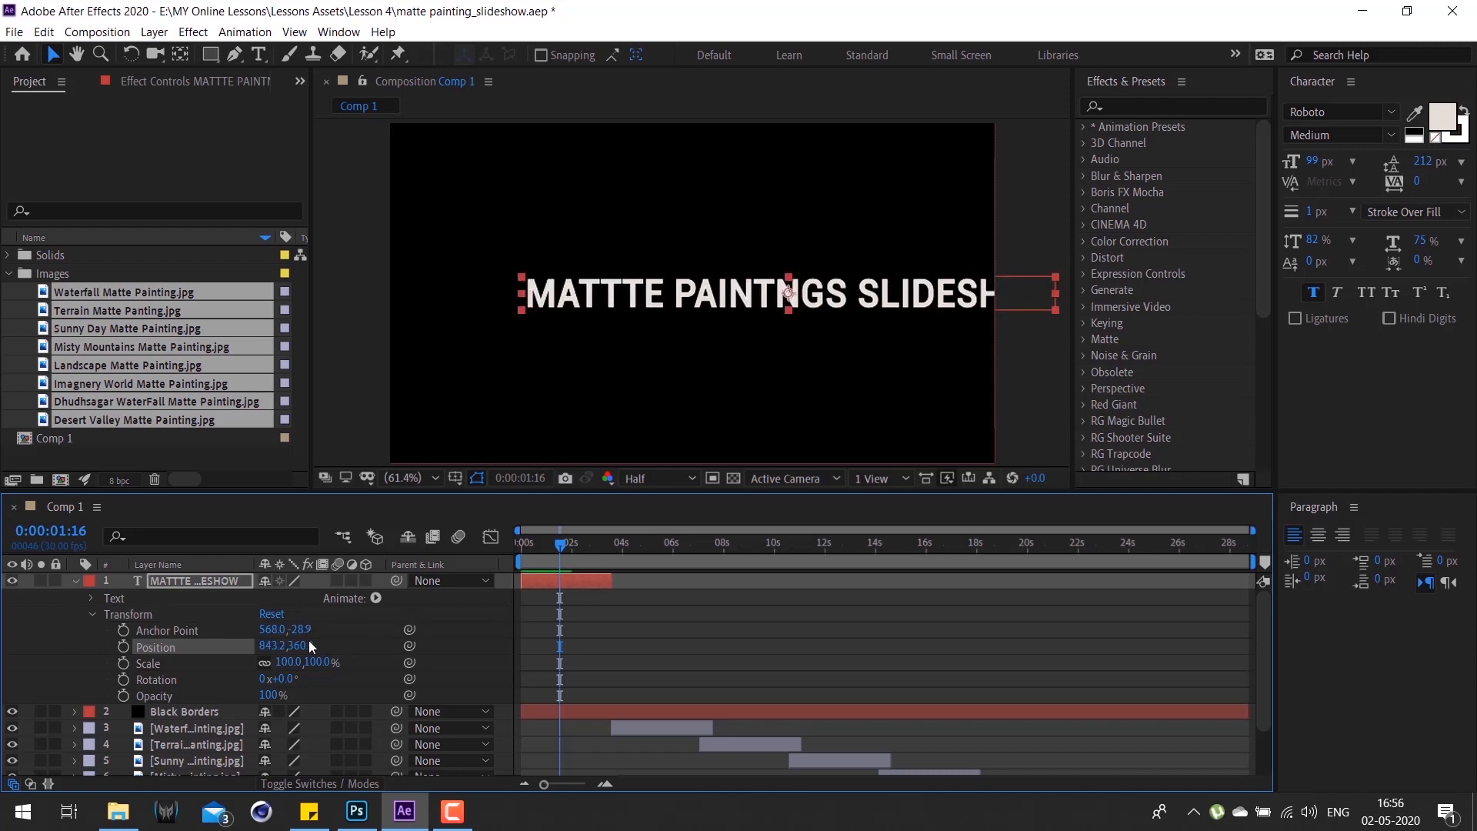
{"action": "key", "text": "ctrl+Home"}
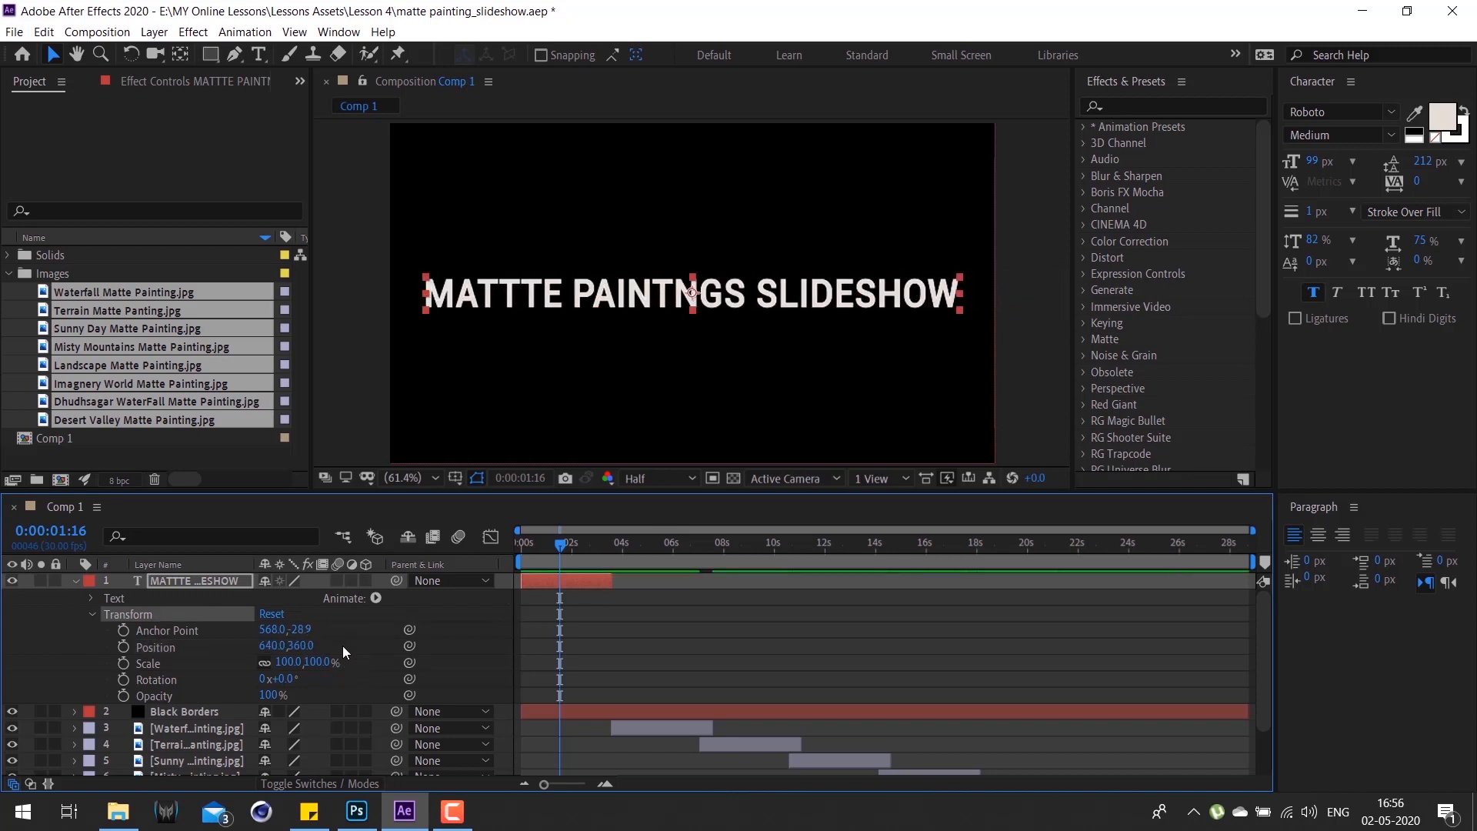
{"action": "left_click_drag", "start_coordinate": [301, 645], "coordinate": [275, 611]}
{"action": "key", "text": "ctrl+z"}
{"action": "left_click_drag", "start_coordinate": [286, 679], "coordinate": [823, 624]}
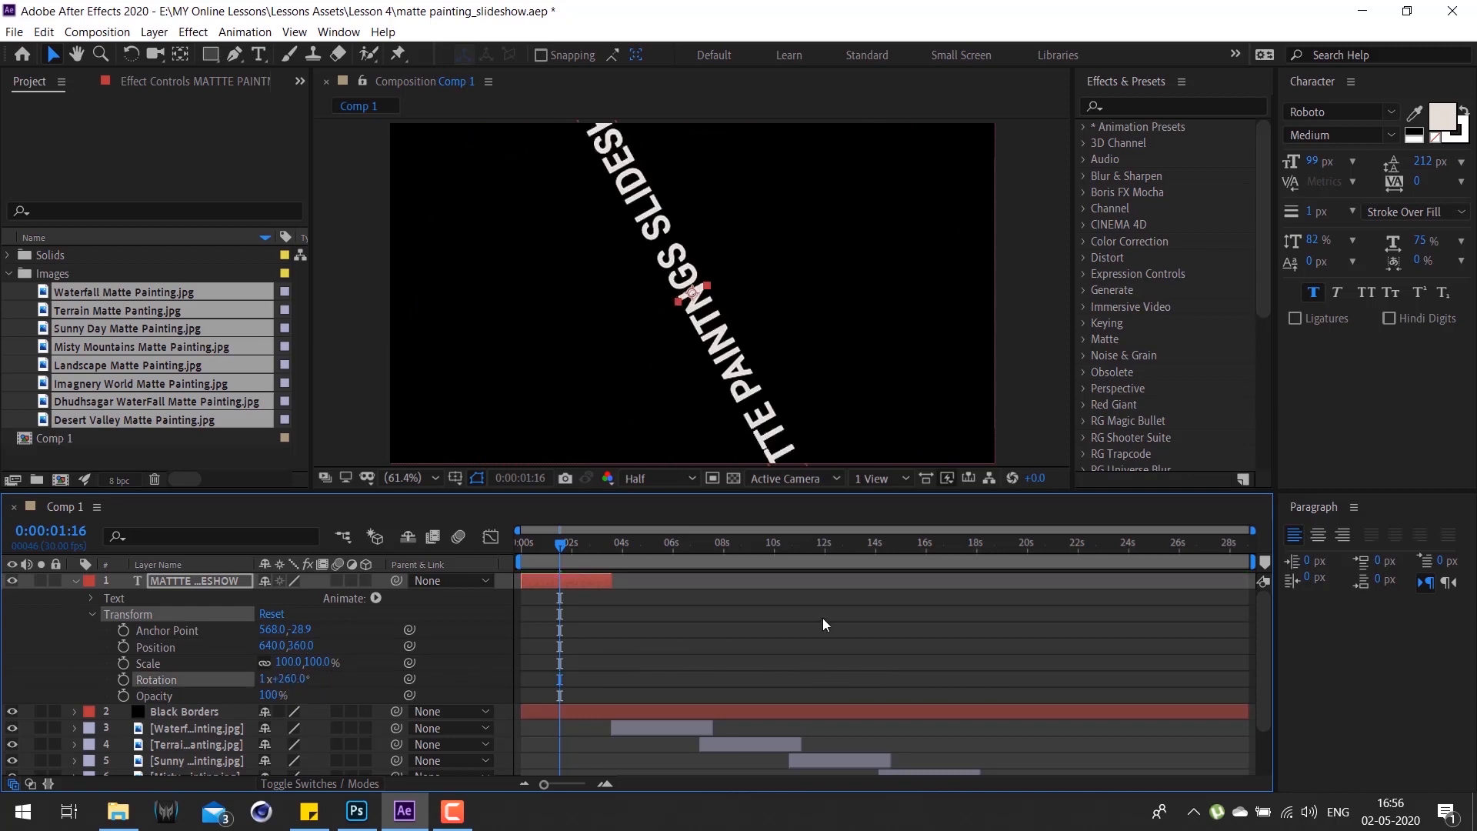
{"action": "key", "text": "ctrl+z"}
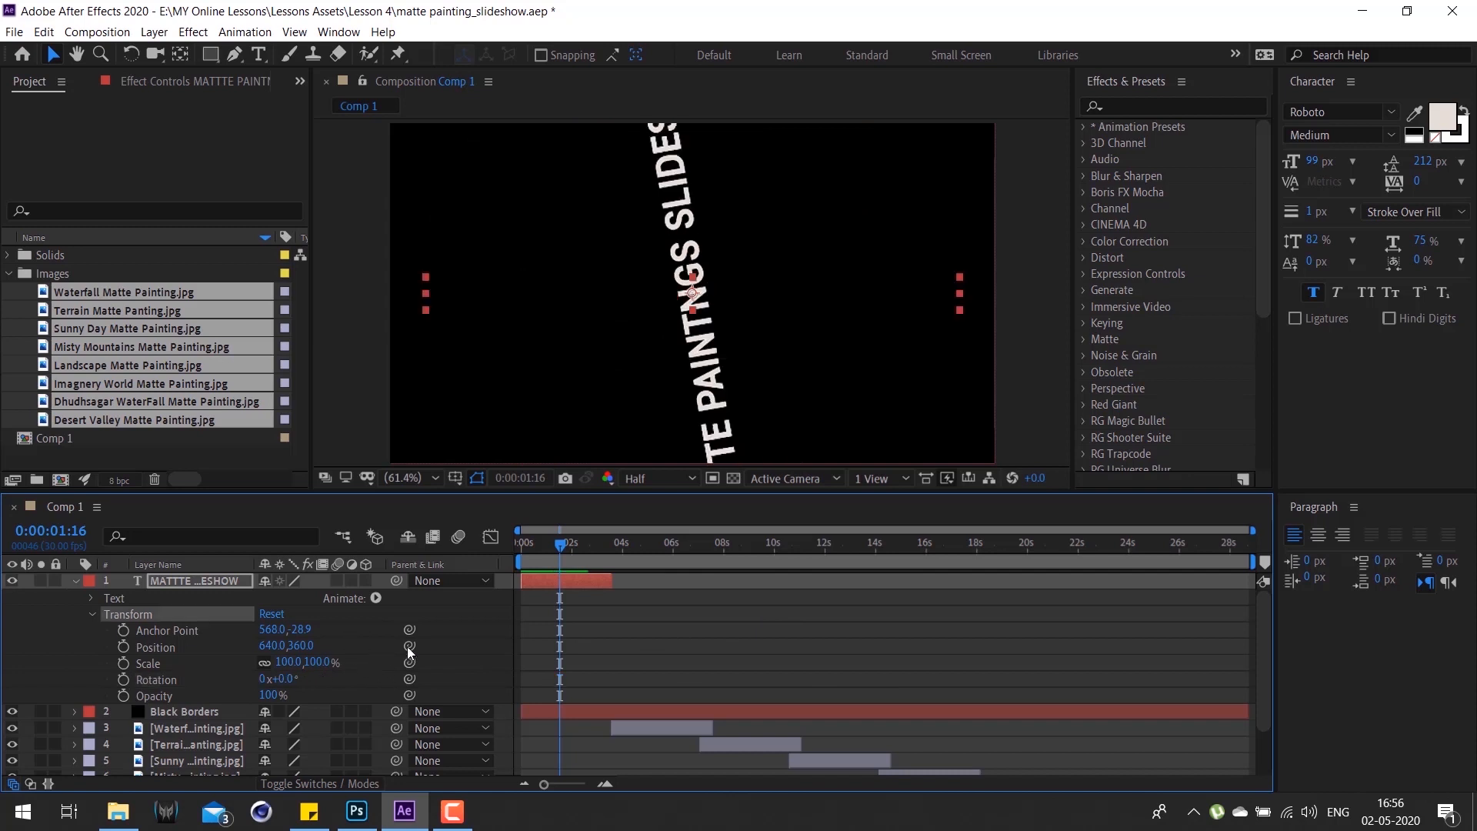
Step: Try varying the title's Opacity, ending at 100%, and scaling it proportionally to 540%, and undo the scaling
{"action": "left_click_drag", "start_coordinate": [268, 696], "coordinate": [643, 675]}
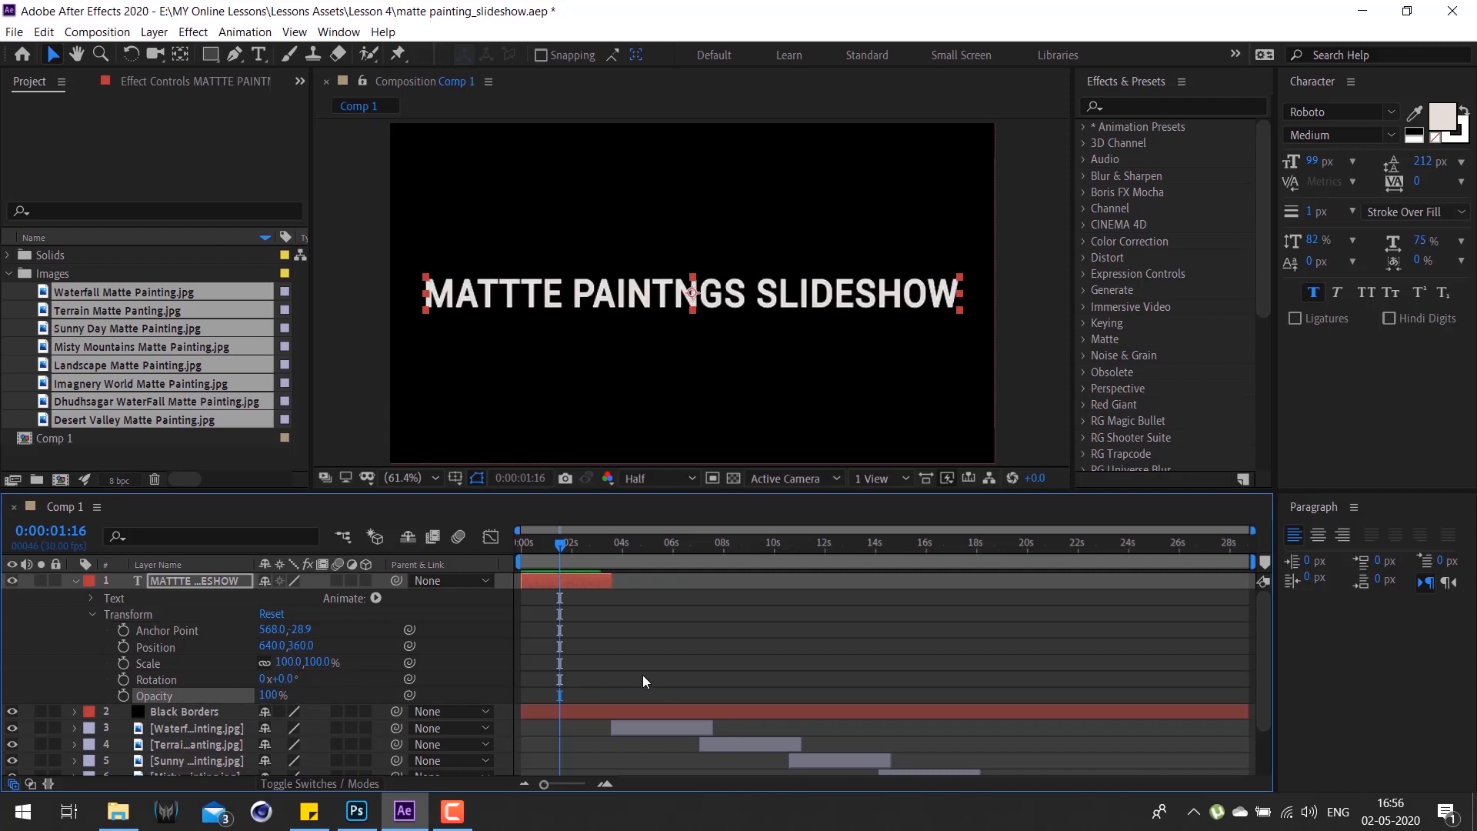
{"action": "left_click", "coordinate": [456, 658]}
{"action": "left_click_drag", "start_coordinate": [313, 658], "coordinate": [712, 655]}
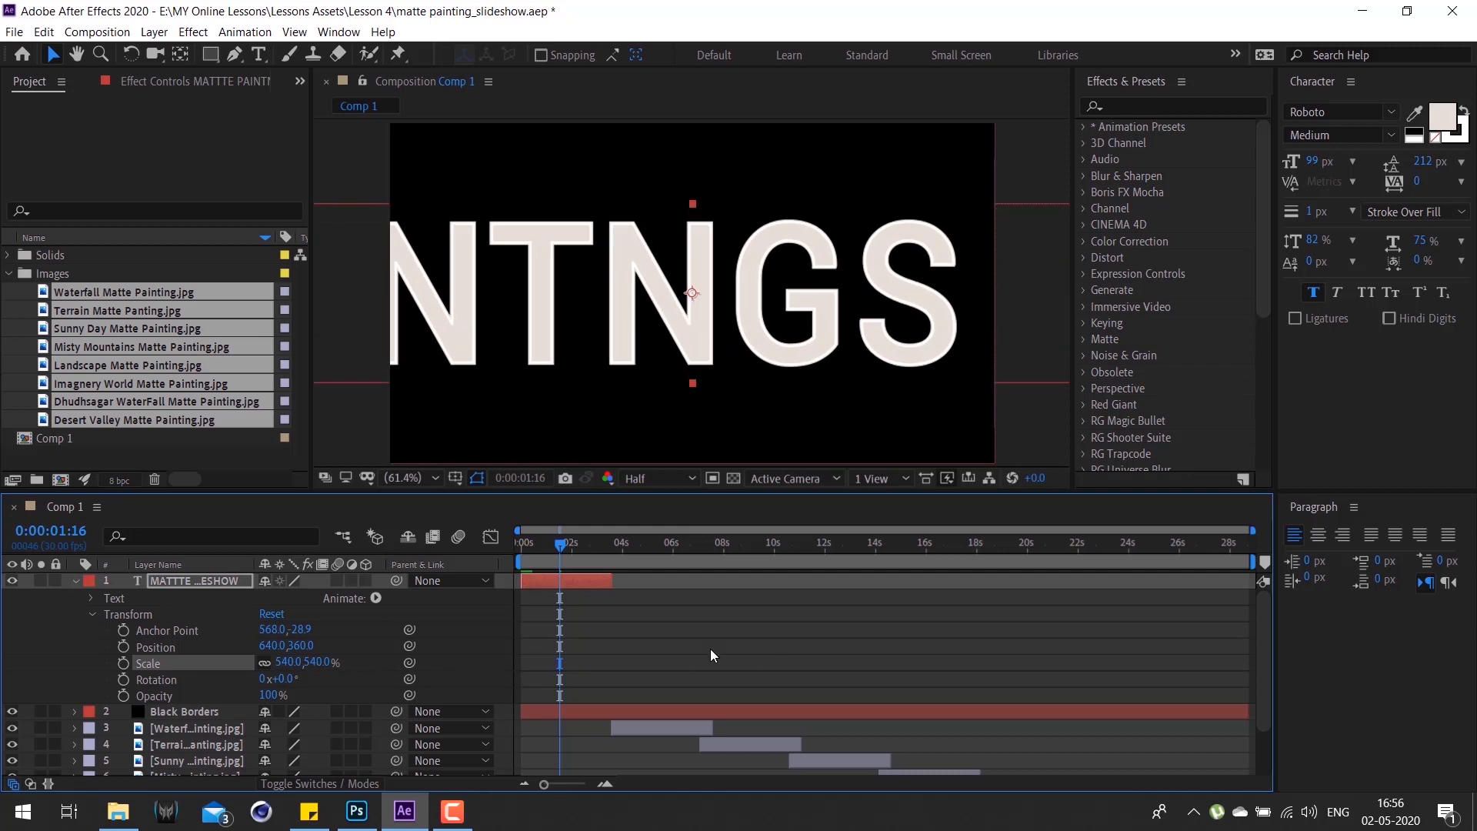
{"action": "key", "text": "ctrl+z"}
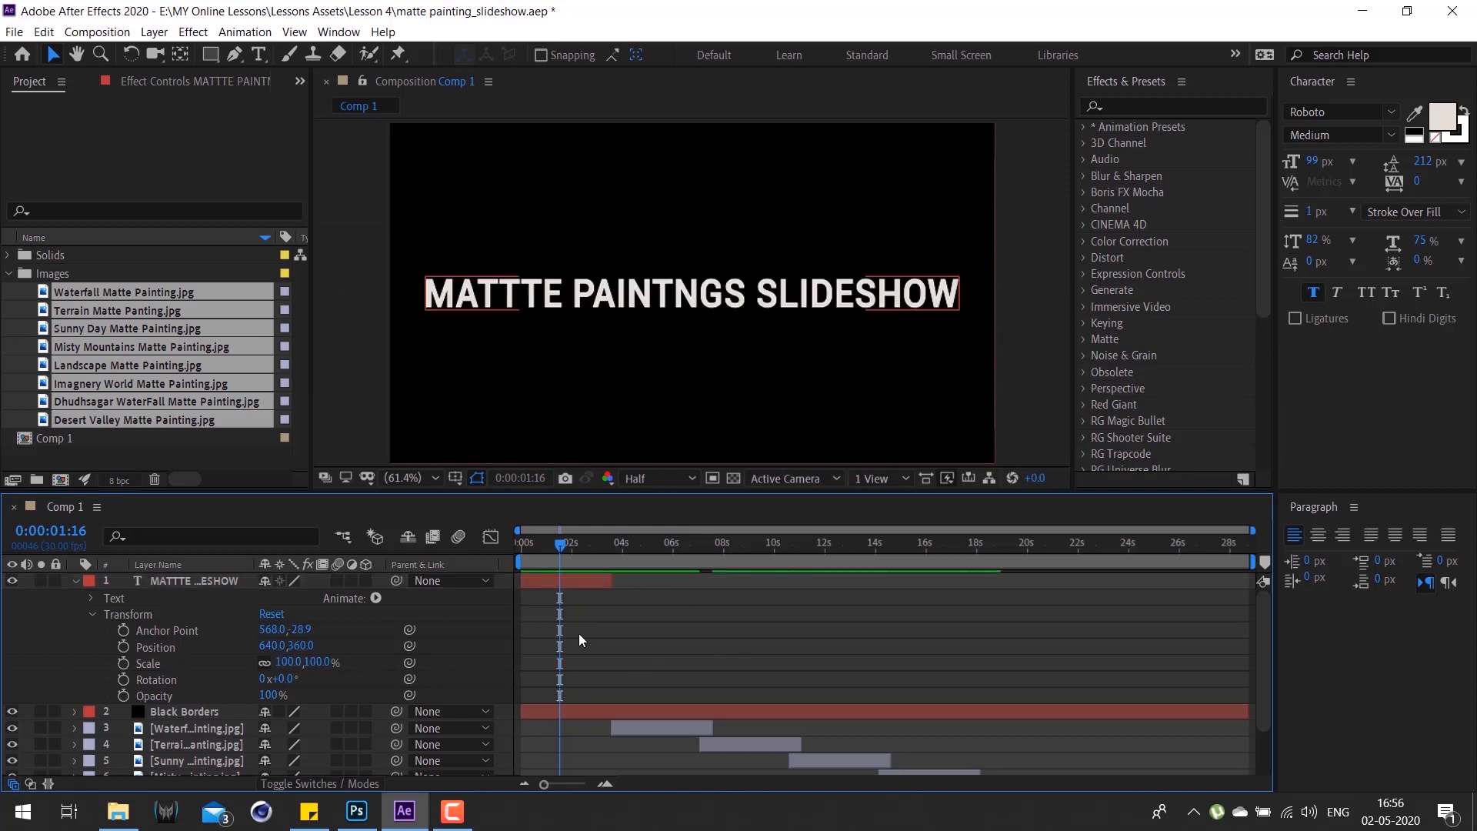
Step: Unlink the title's Scale dimensions, try stretching its width to 197% and its height separately, and undo both stretches
{"action": "left_click", "coordinate": [268, 663]}
{"action": "left_click_drag", "start_coordinate": [287, 662], "coordinate": [344, 660]}
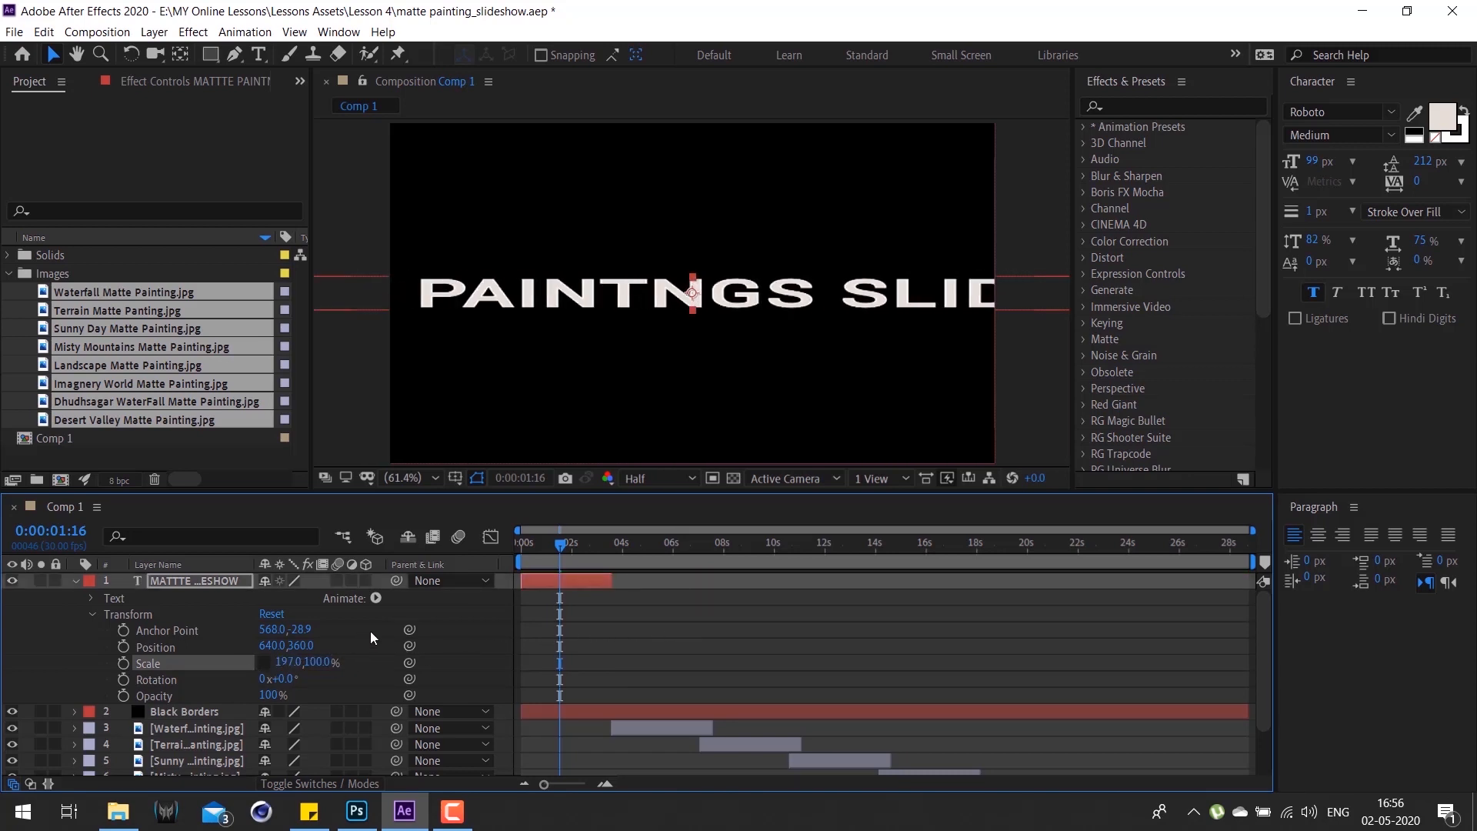
{"action": "key", "text": "ctrl+z"}
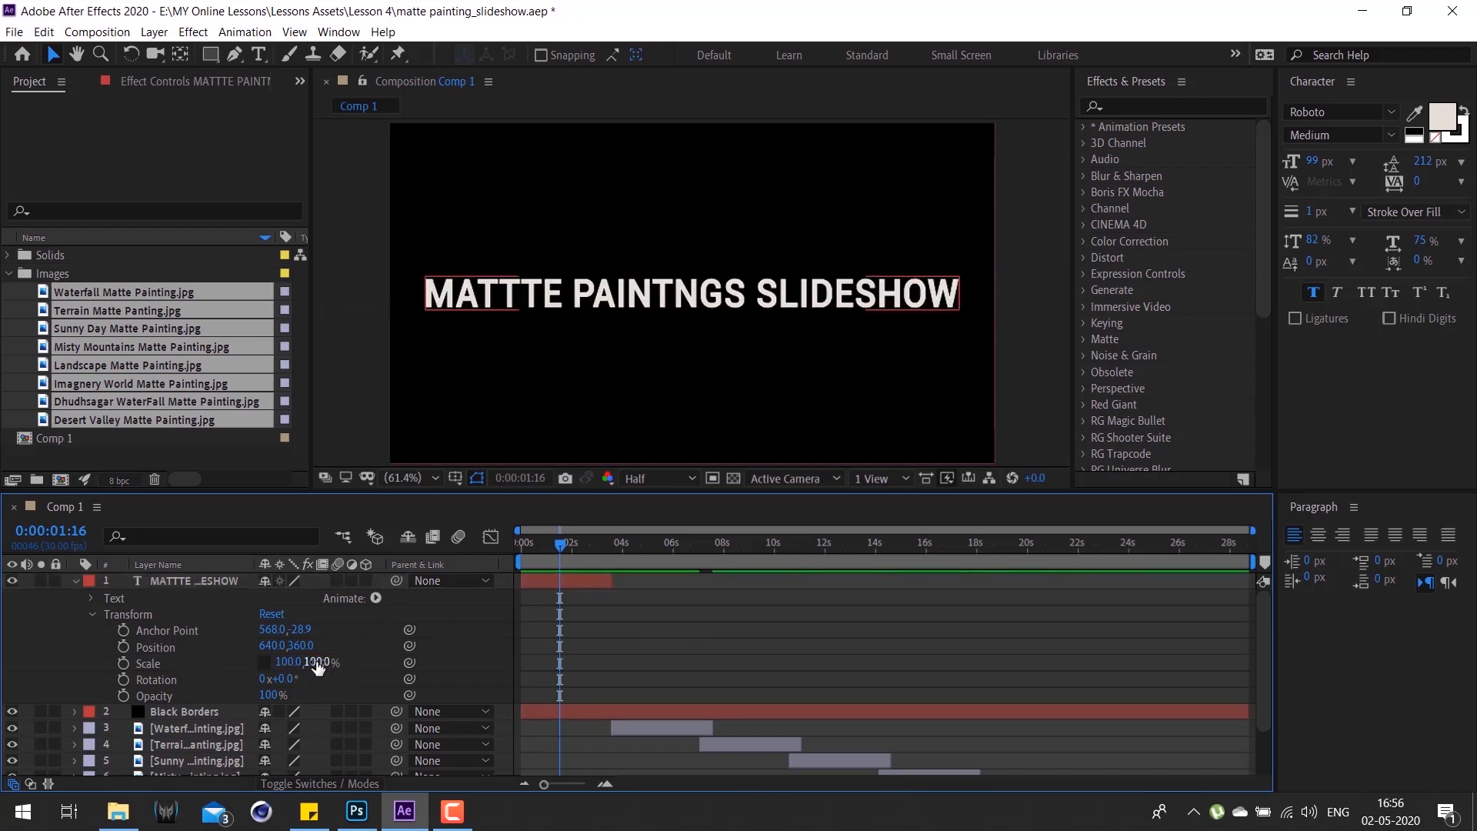
{"action": "left_click_drag", "start_coordinate": [317, 662], "coordinate": [539, 611]}
{"action": "key", "text": "ctrl+z"}
{"action": "left_click", "coordinate": [650, 308]}
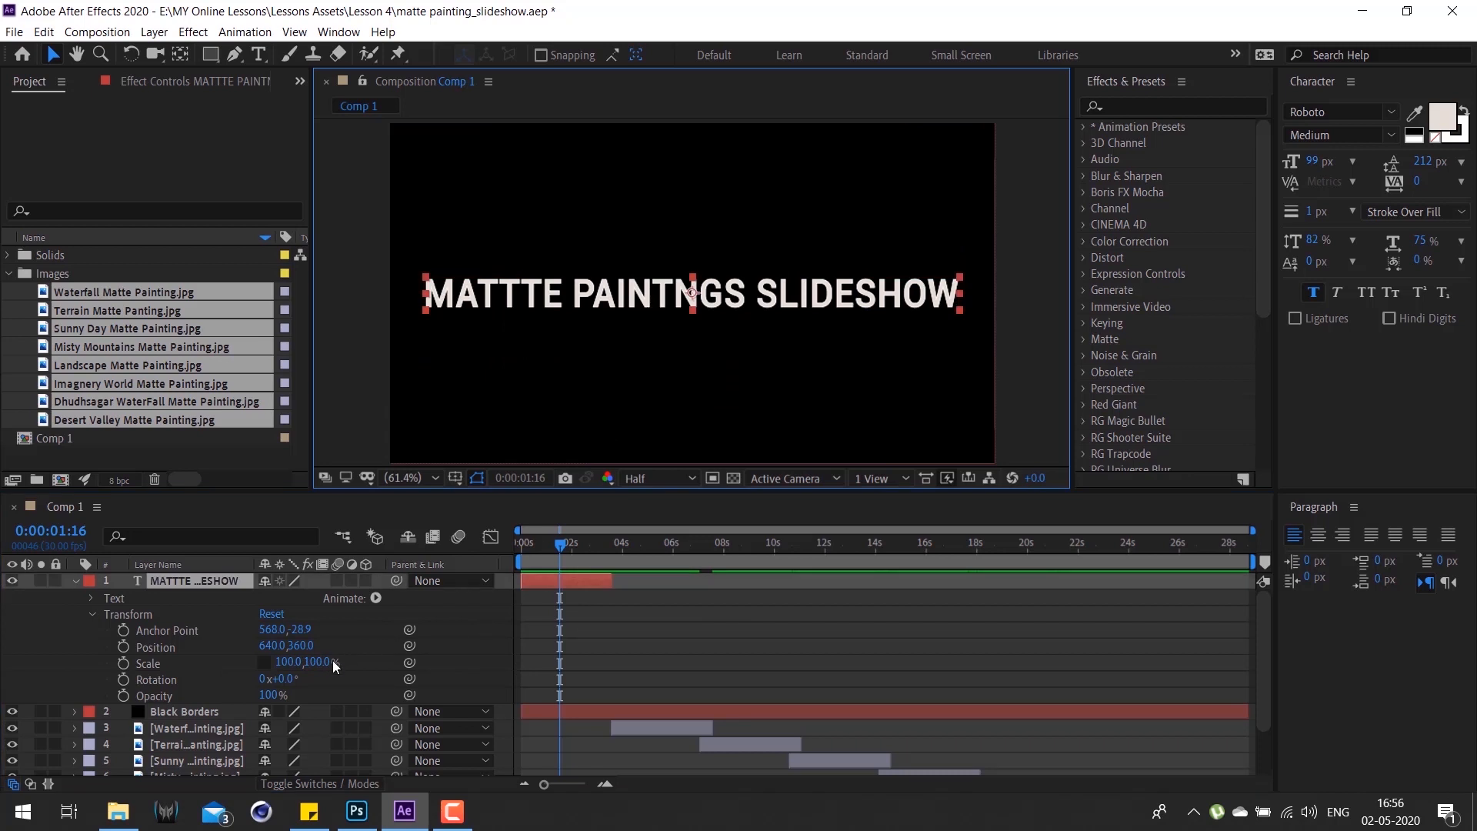
Step: Link the title's Scale dimensions and set its Scale to 75%
{"action": "left_click_drag", "start_coordinate": [316, 662], "coordinate": [357, 663]}
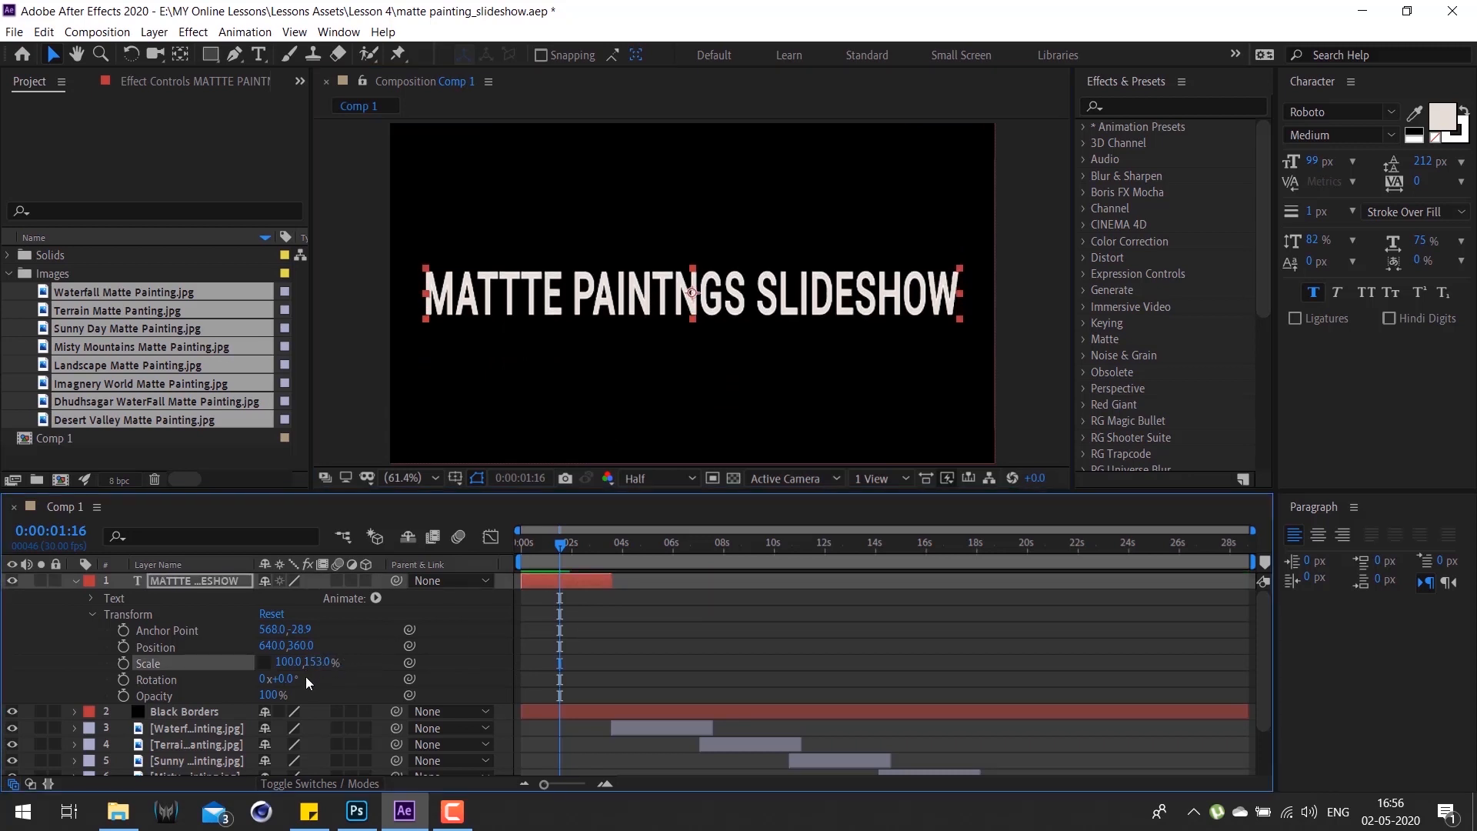
{"action": "key", "text": "ctrl+z"}
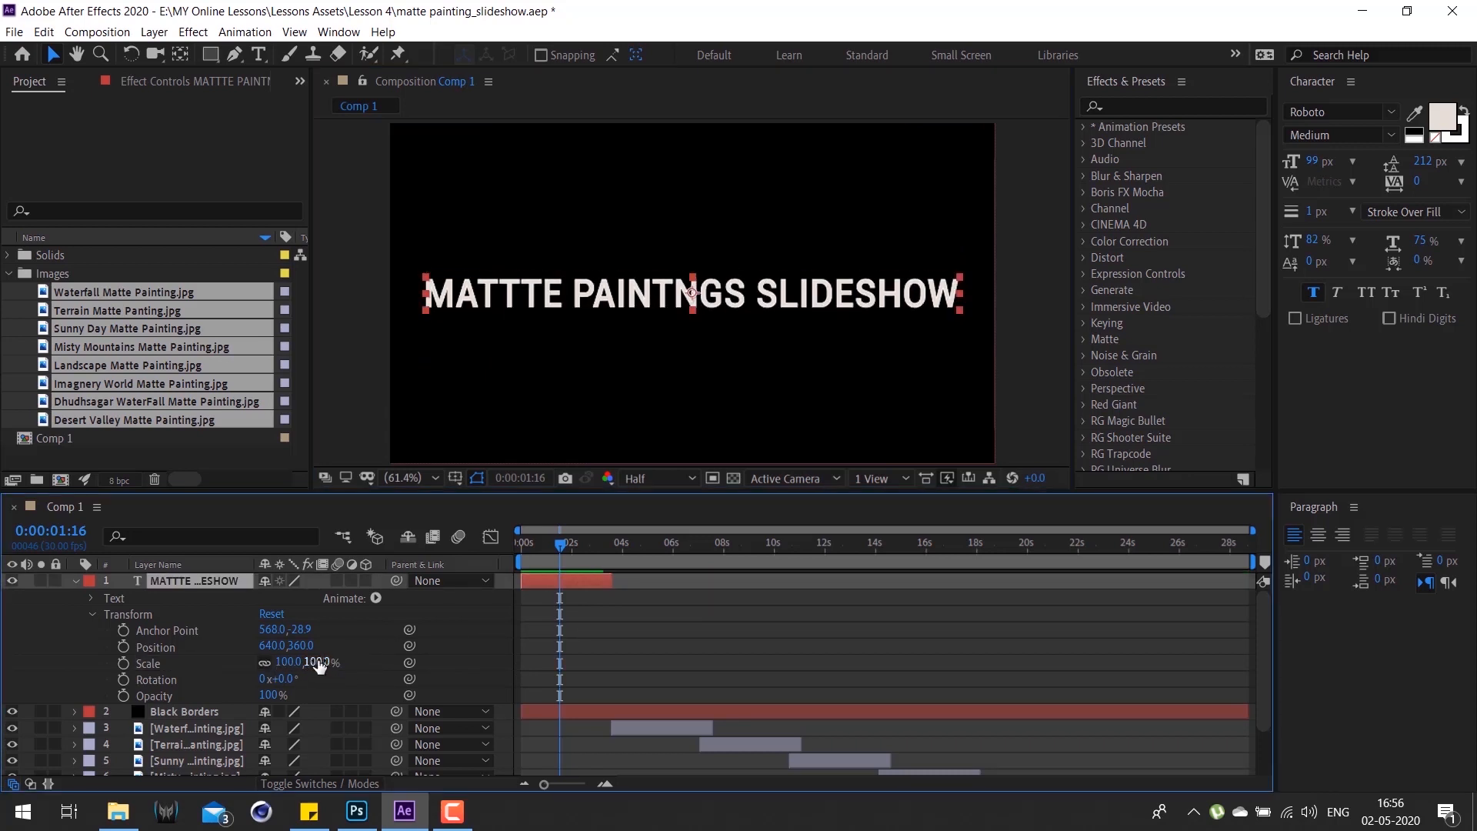
{"action": "left_click", "coordinate": [265, 663]}
{"action": "mouse_move", "coordinate": [319, 663]}
{"action": "left_mouse_down"}
{"action": "mouse_move", "coordinate": [427, 663]}
{"action": "mouse_move", "coordinate": [297, 662]}
{"action": "left_mouse_up"}
{"action": "left_click", "coordinate": [312, 664]}
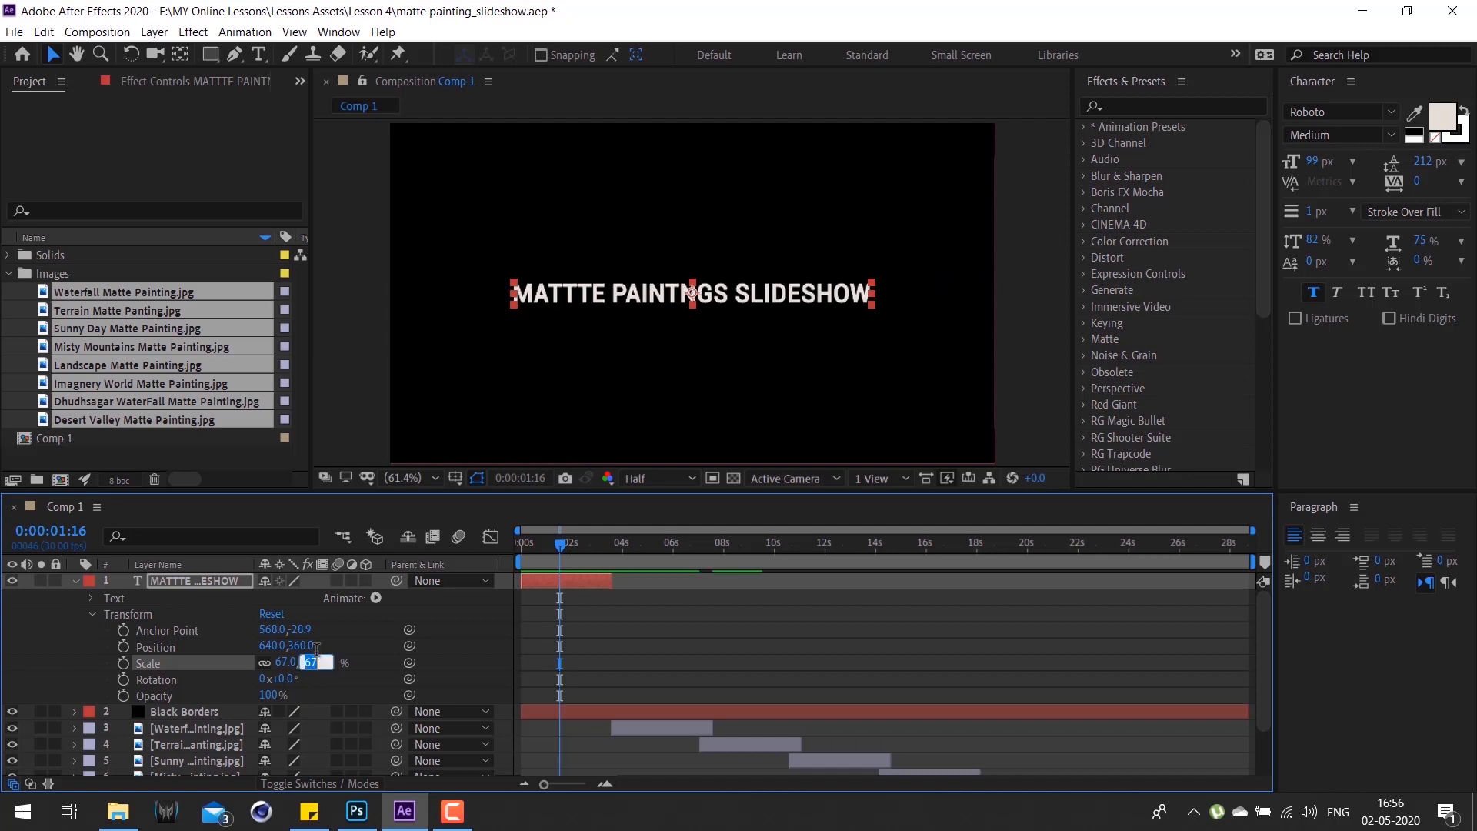
{"action": "type", "text": "75"}
{"action": "key", "text": "Return"}
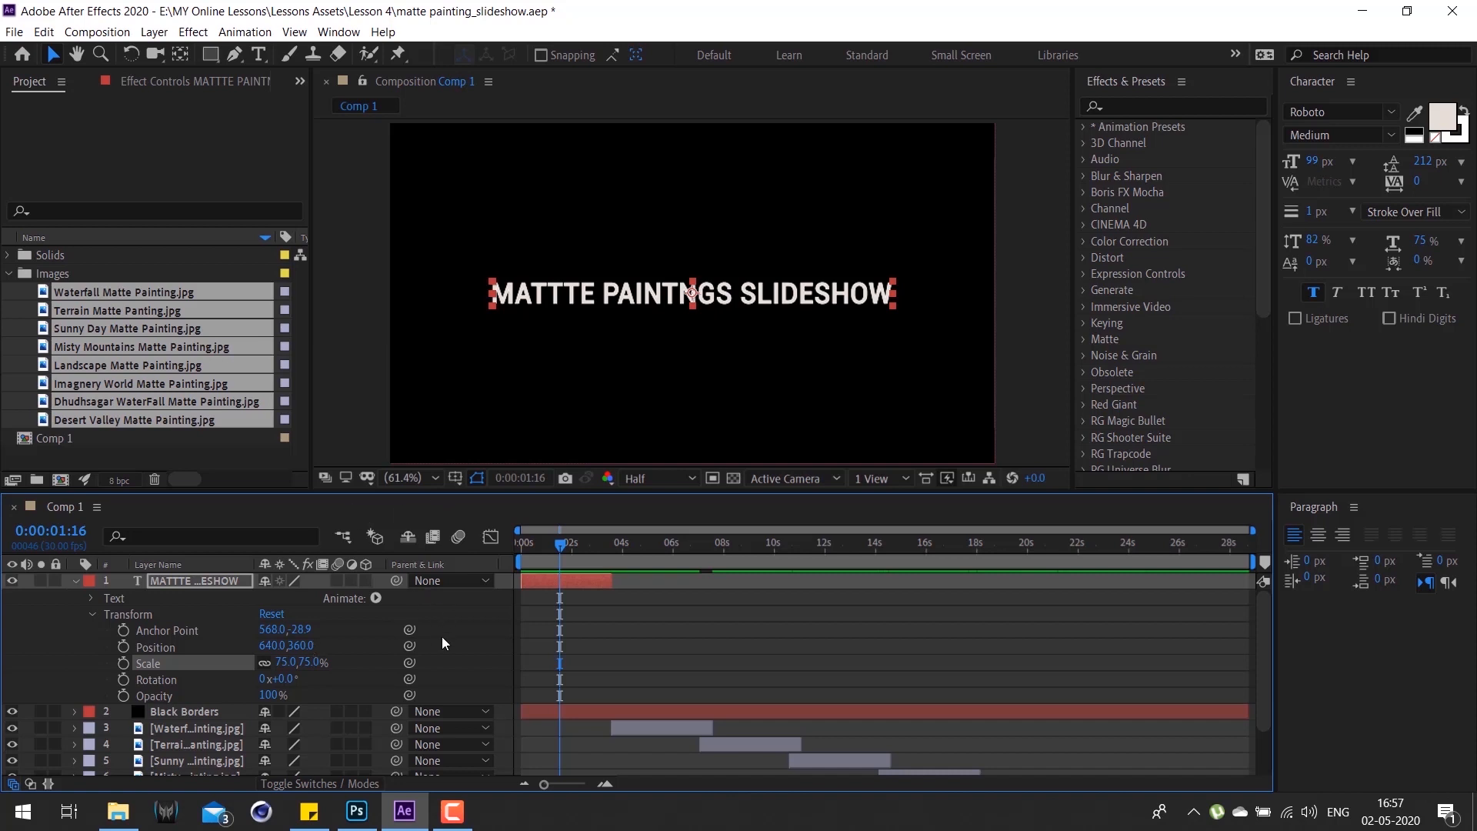
Step: Show the title's Position, Rotation, Scale, Opacity and Anchor Point properties one at a time, and check the lesson notes in Photoshop
{"action": "key", "text": "u"}
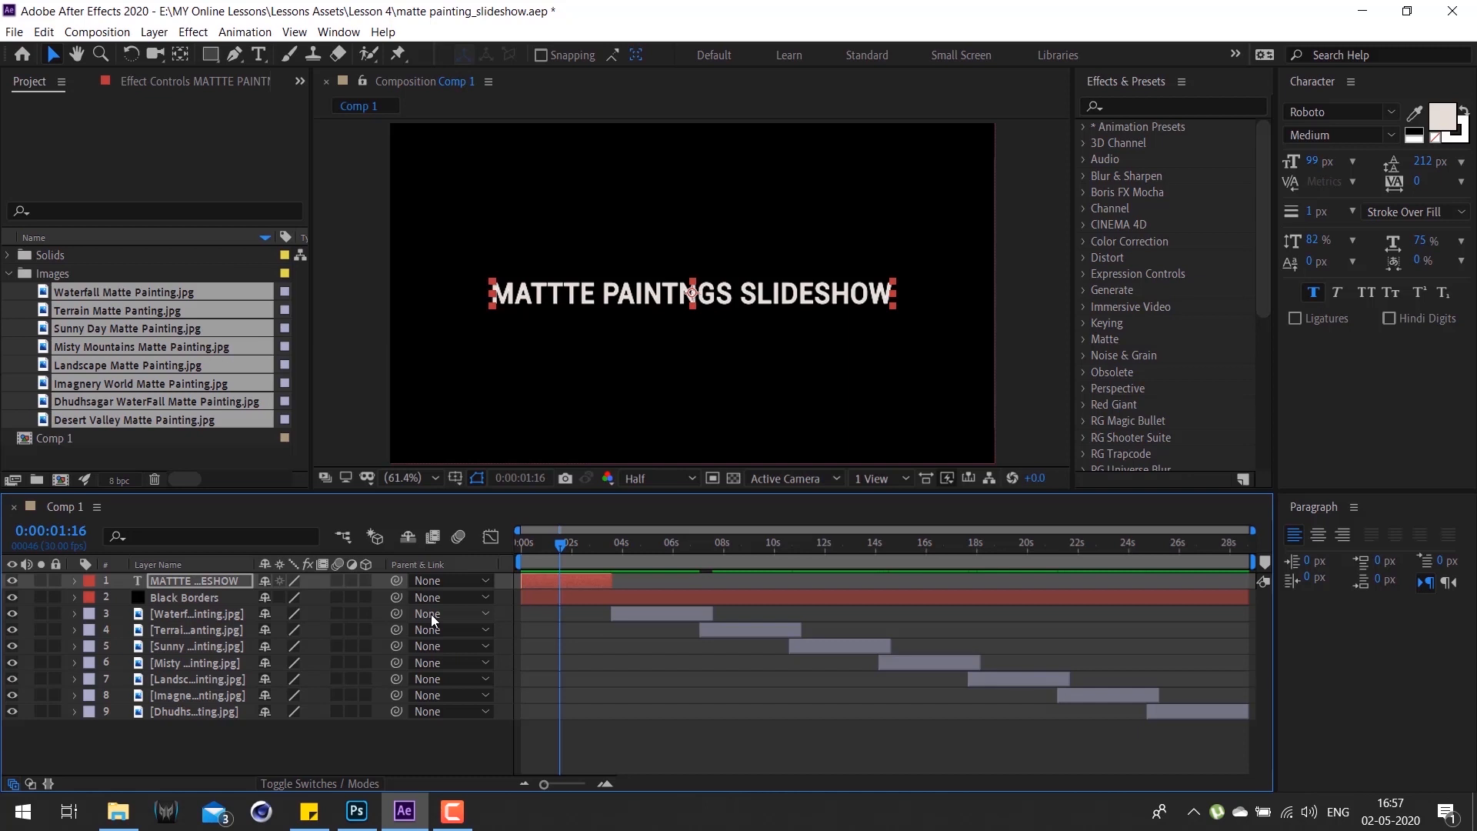
{"action": "key", "text": "p"}
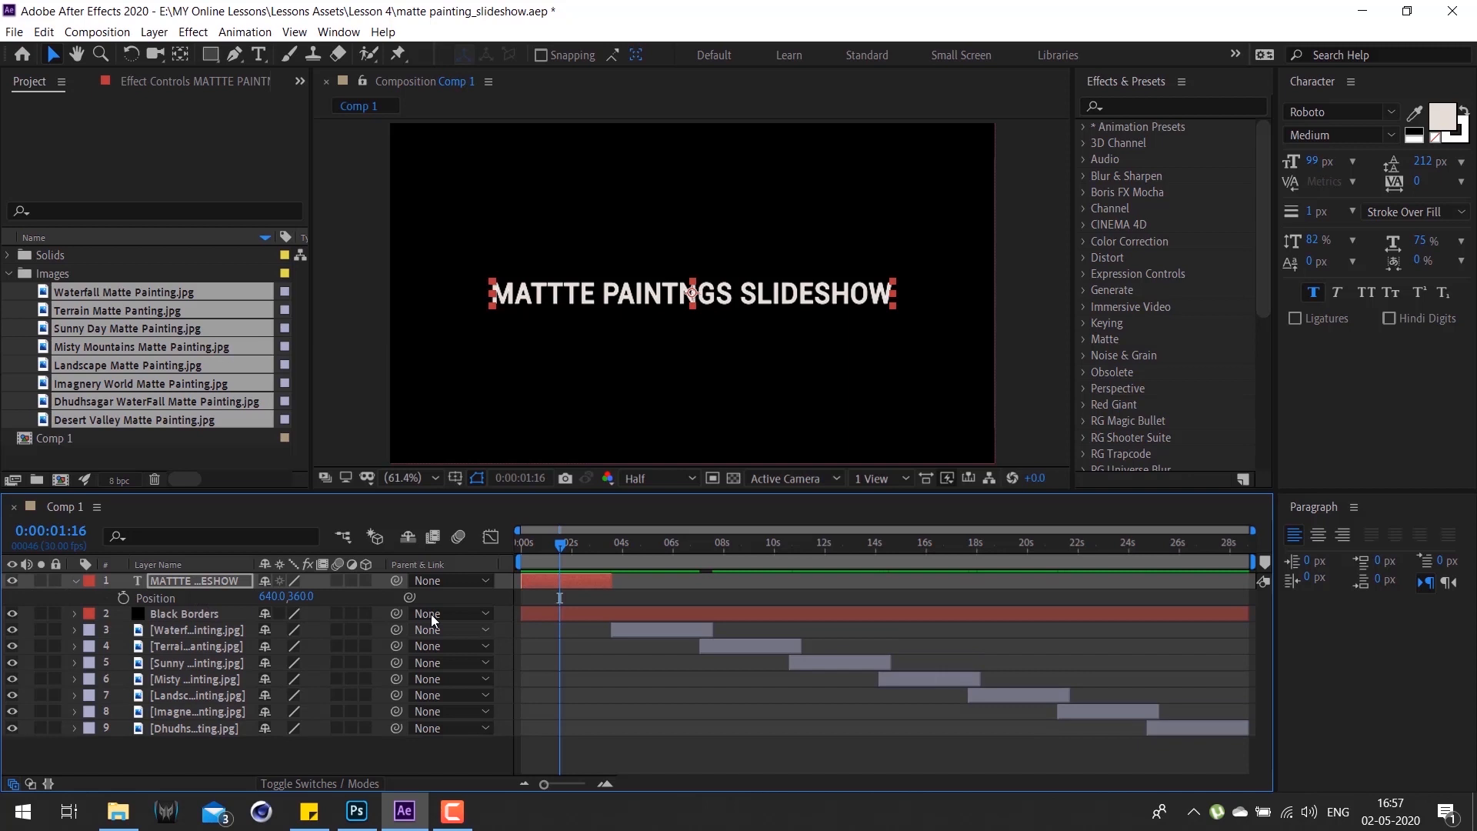
{"action": "key", "text": "r"}
{"action": "key", "text": "s"}
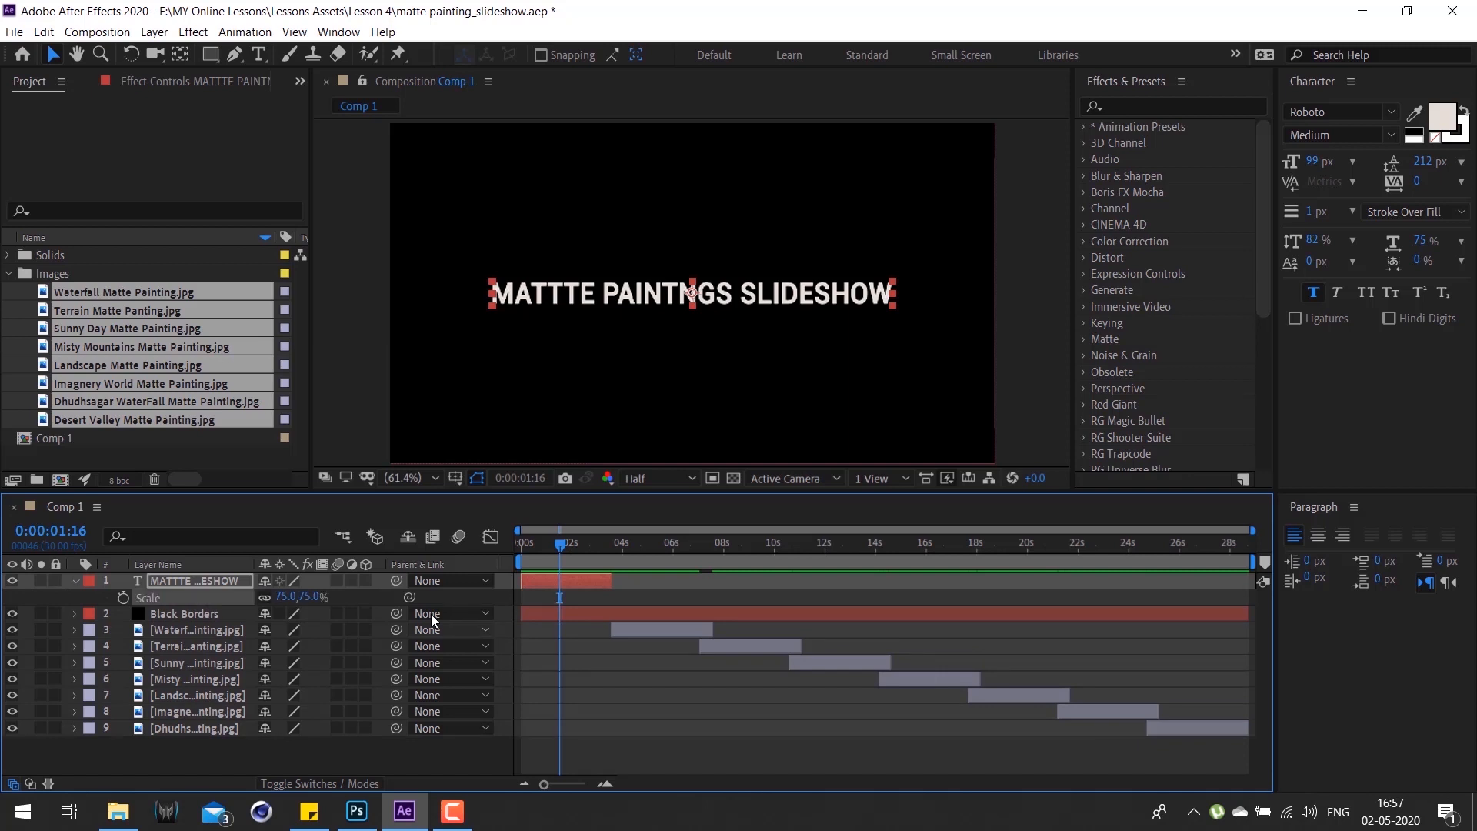
{"action": "key", "text": "t"}
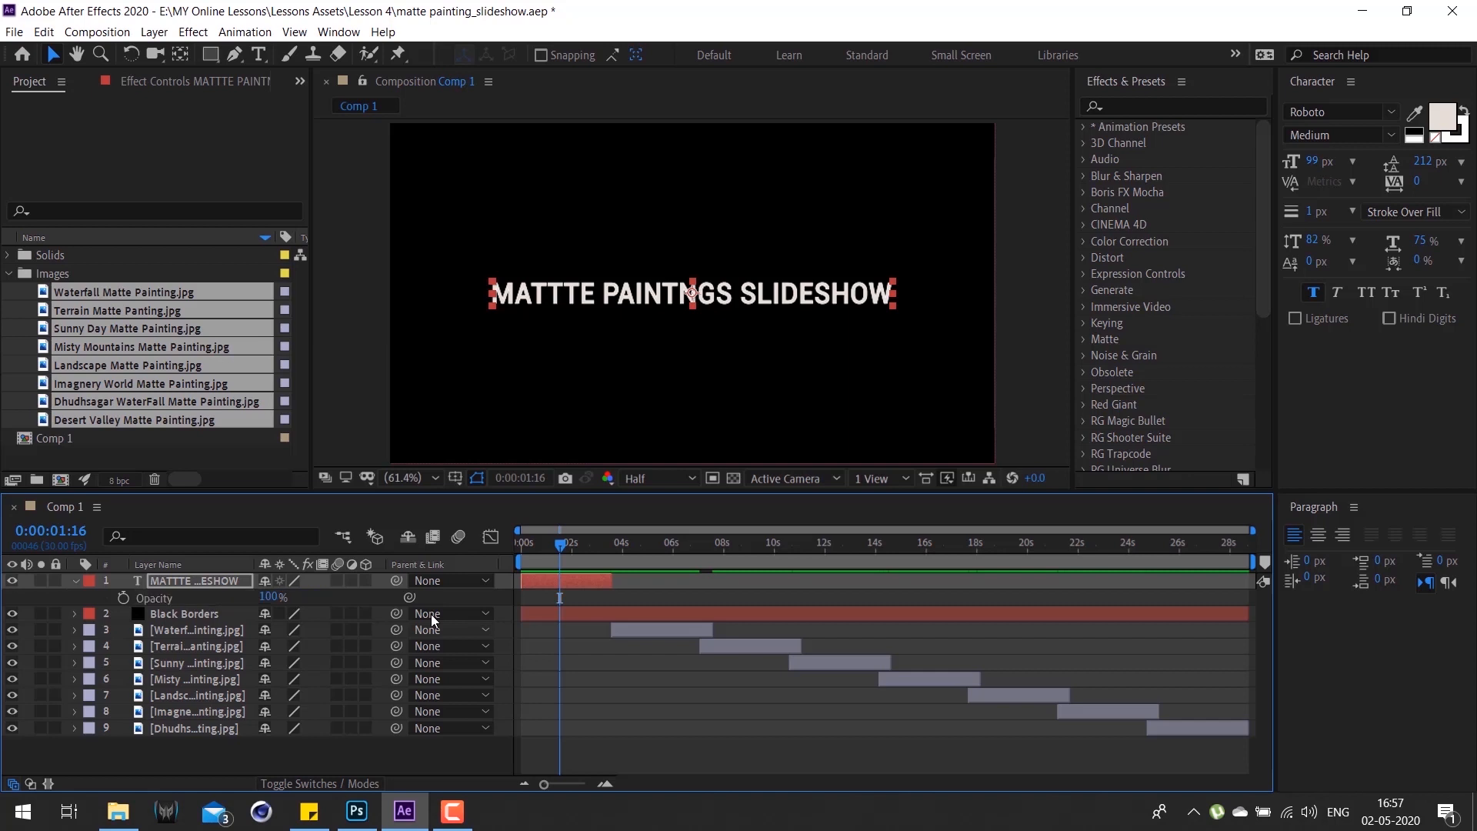
{"action": "key", "text": "a"}
{"action": "left_click", "coordinate": [356, 811]}
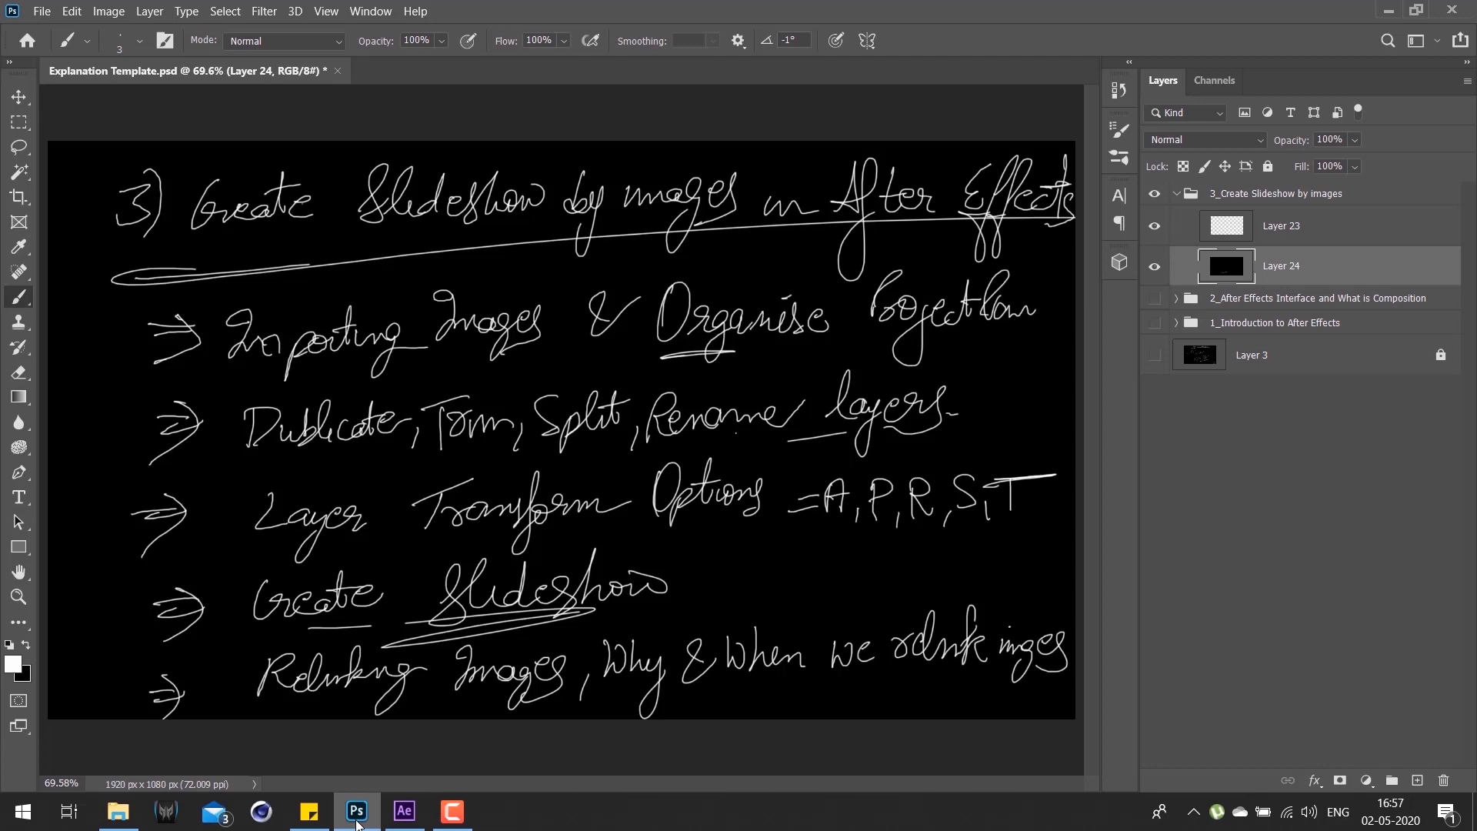
{"action": "left_click", "coordinate": [1392, 9]}
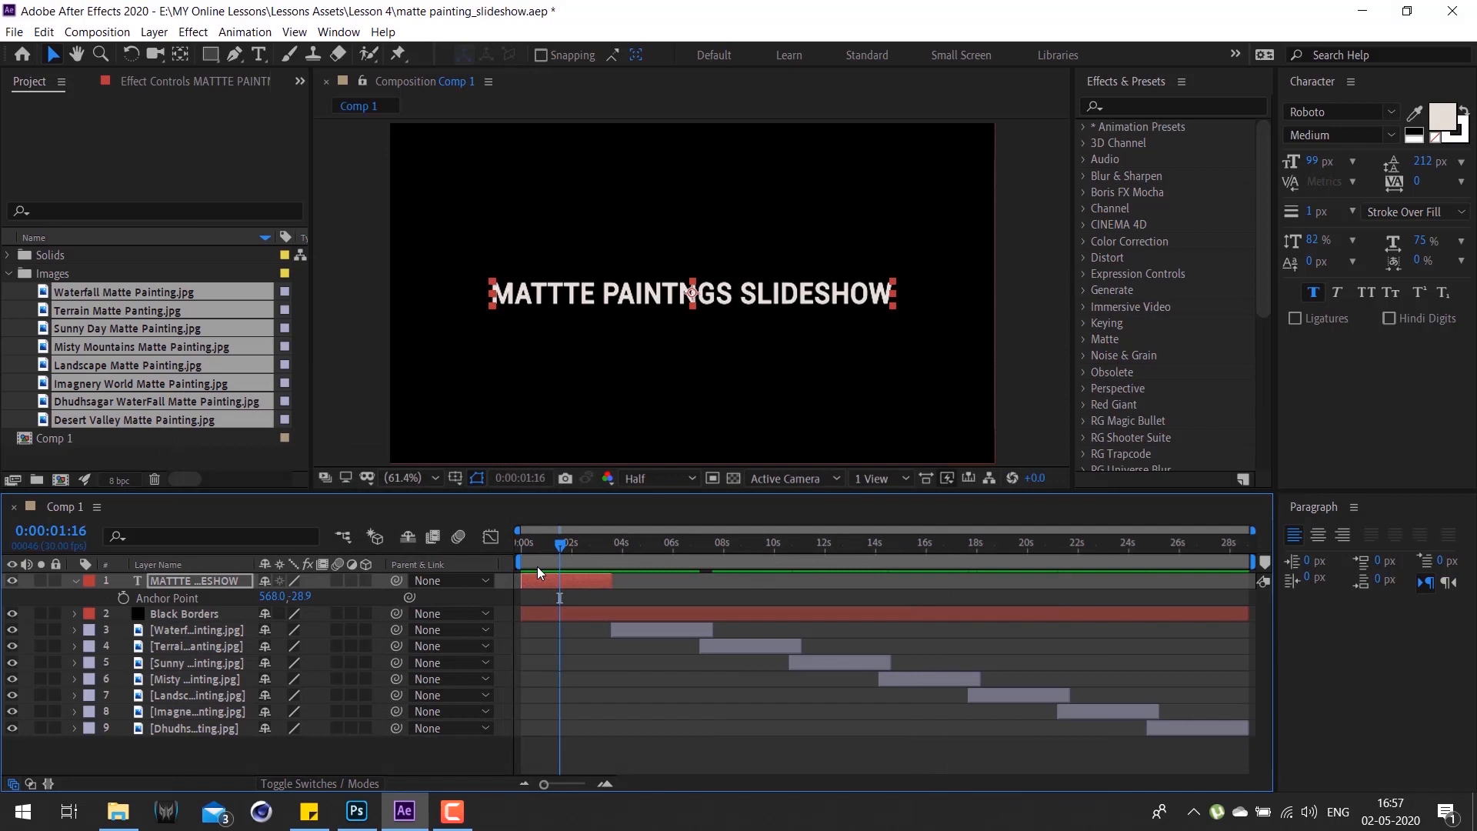
Step: Preview the waterfall image layer at 0:00:04:28, and return to the title layer at 0:00:01:20
{"action": "left_click", "coordinate": [647, 543]}
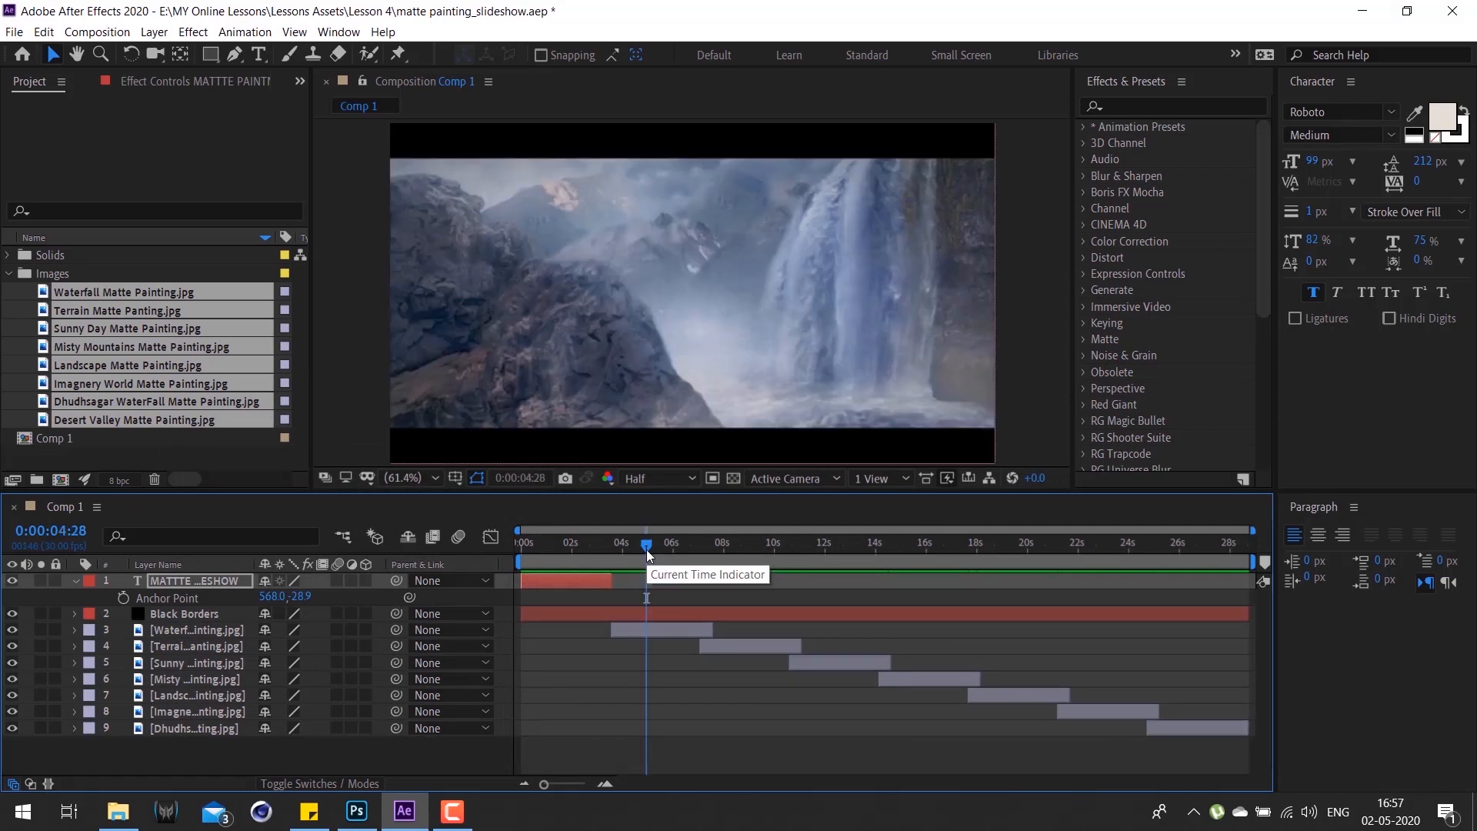
{"action": "left_click", "coordinate": [198, 630]}
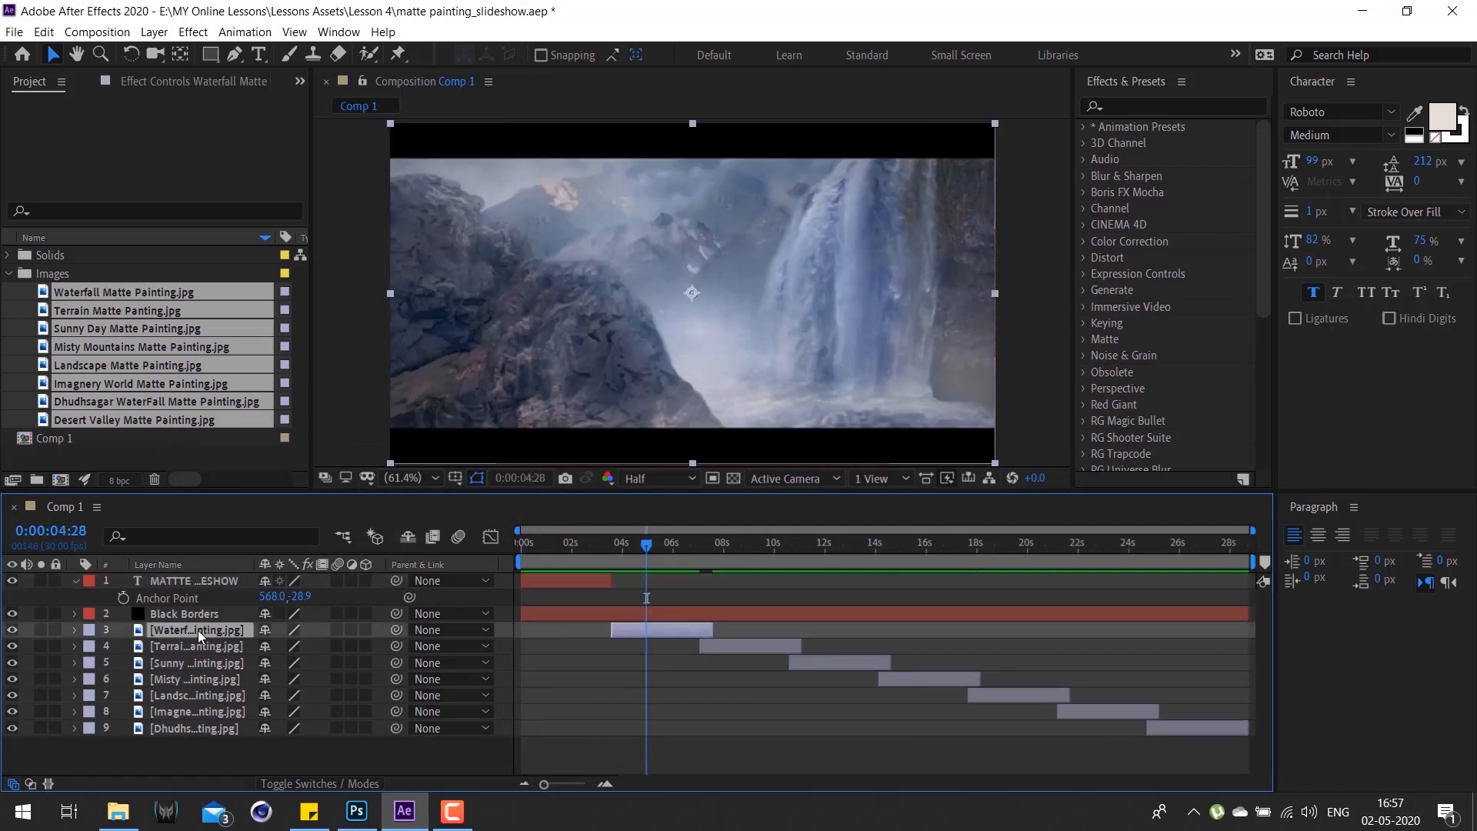
{"action": "left_click", "coordinate": [217, 577]}
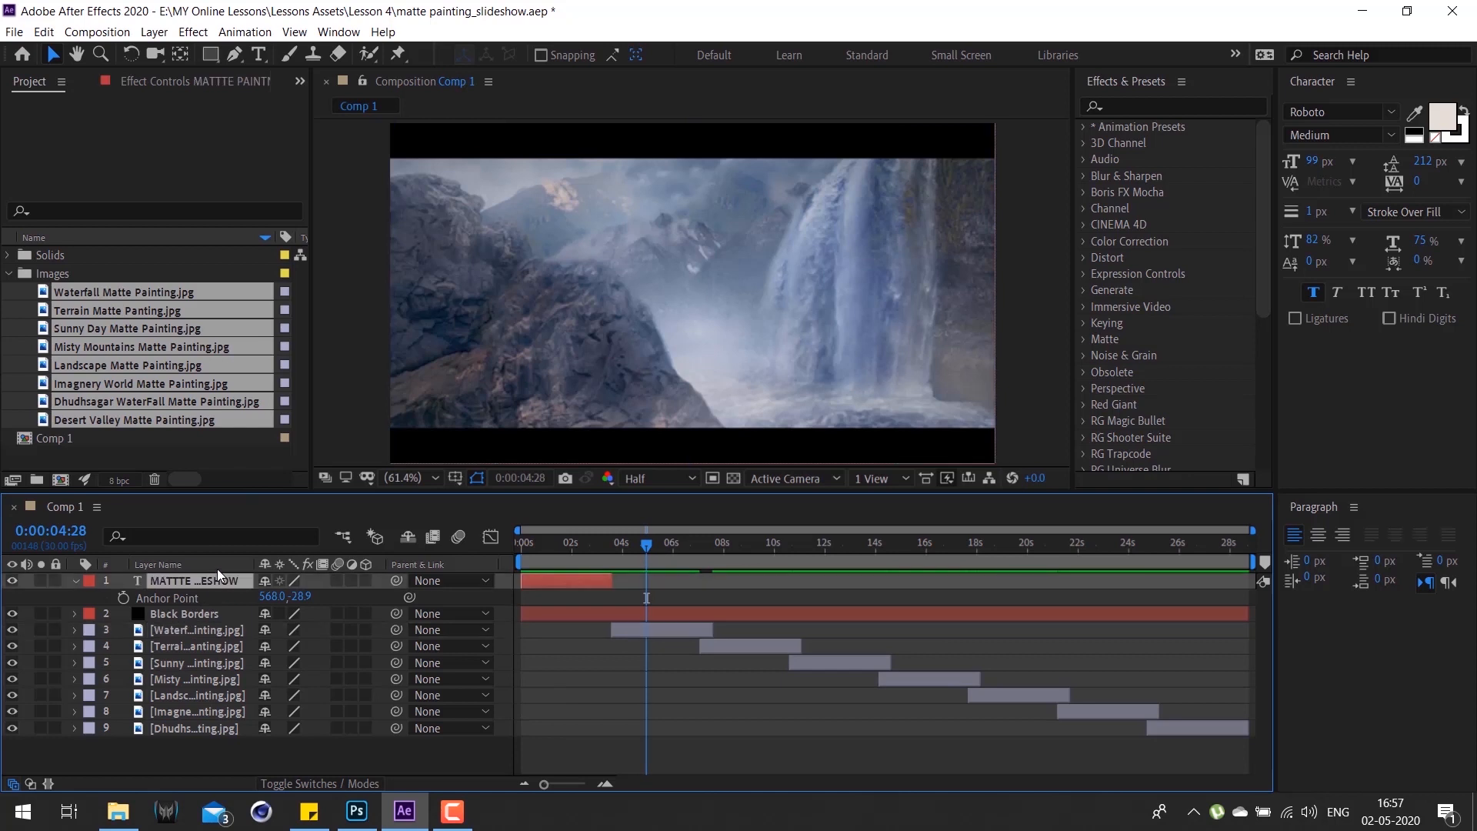
{"action": "left_click", "coordinate": [564, 543]}
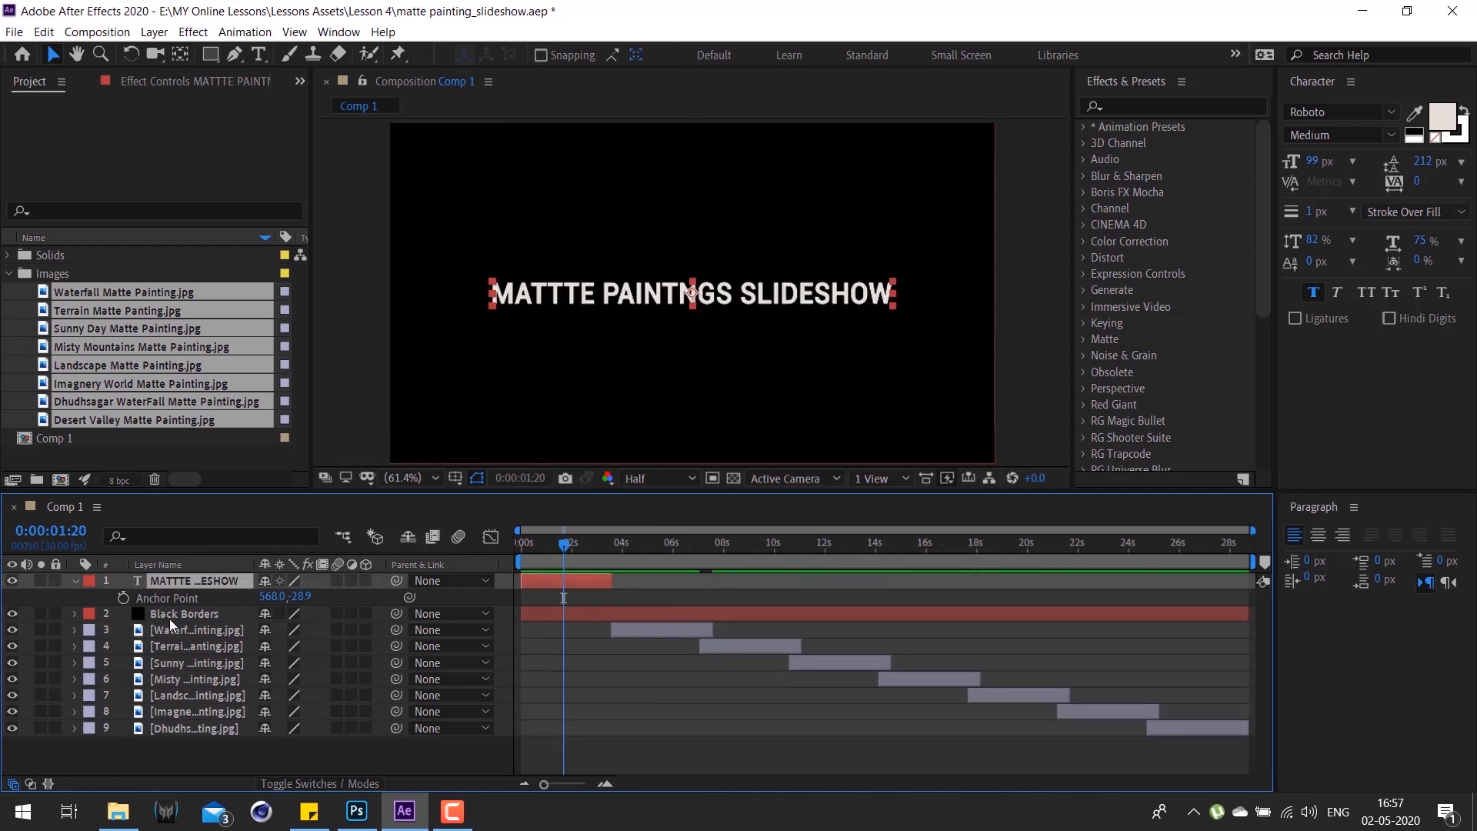
Step: Display the title layer's Position, Scale, Rotation and Opacity properties together
{"action": "key", "text": "p"}
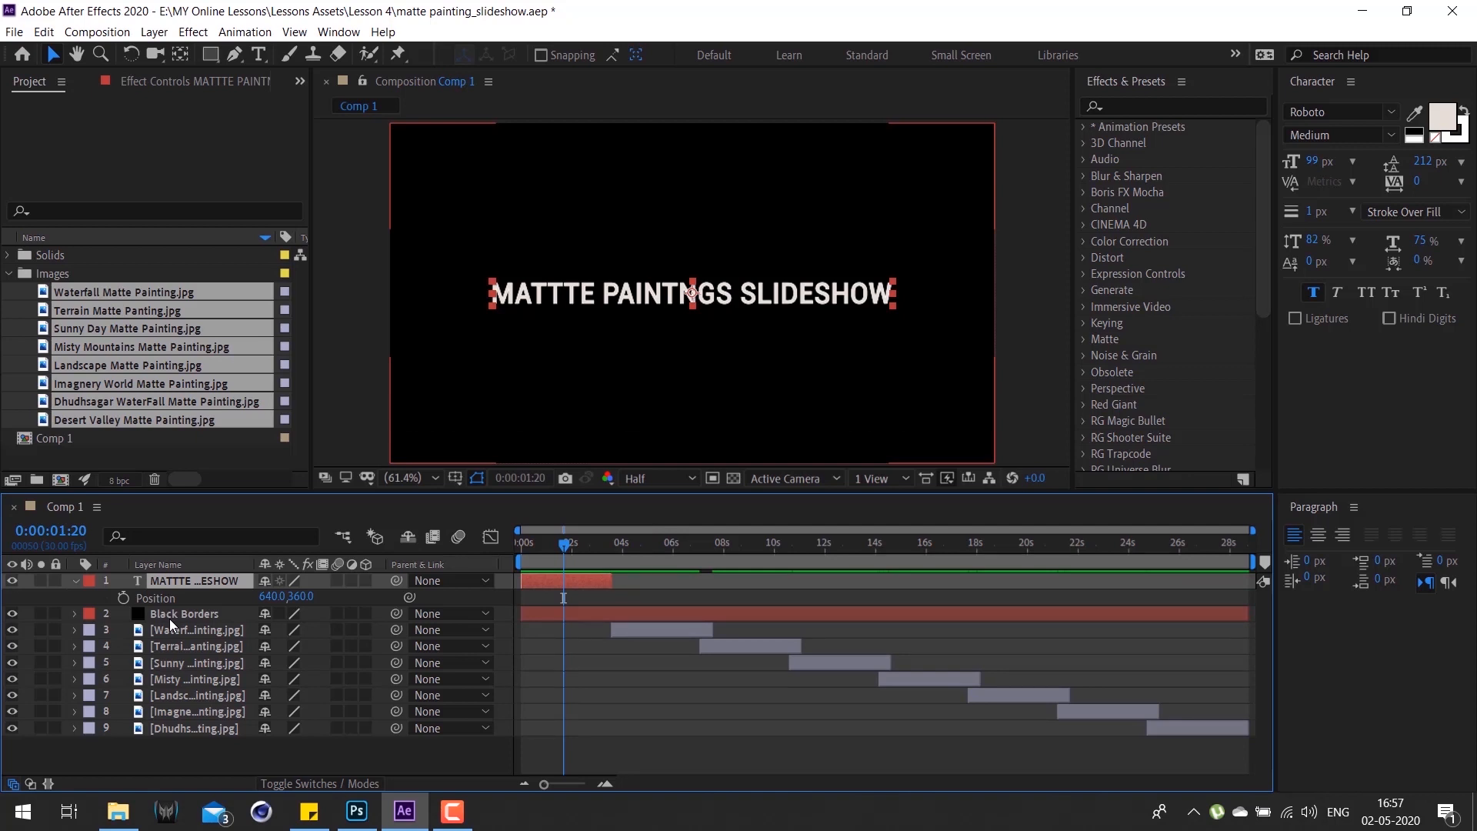
{"action": "key", "text": "s"}
{"action": "key", "text": "p"}
{"action": "key", "text": "shift+s"}
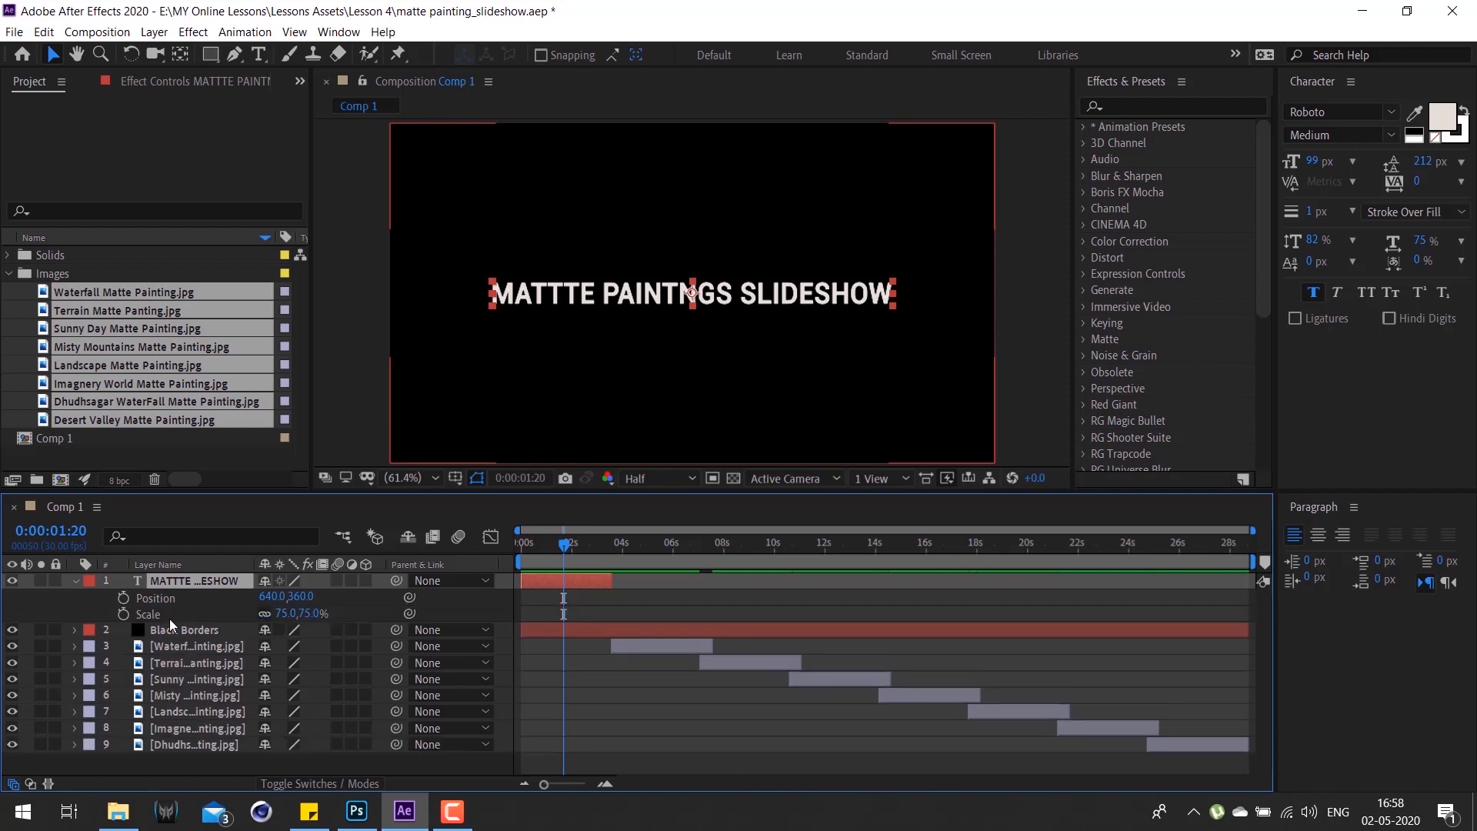
{"action": "key", "text": "shift+r"}
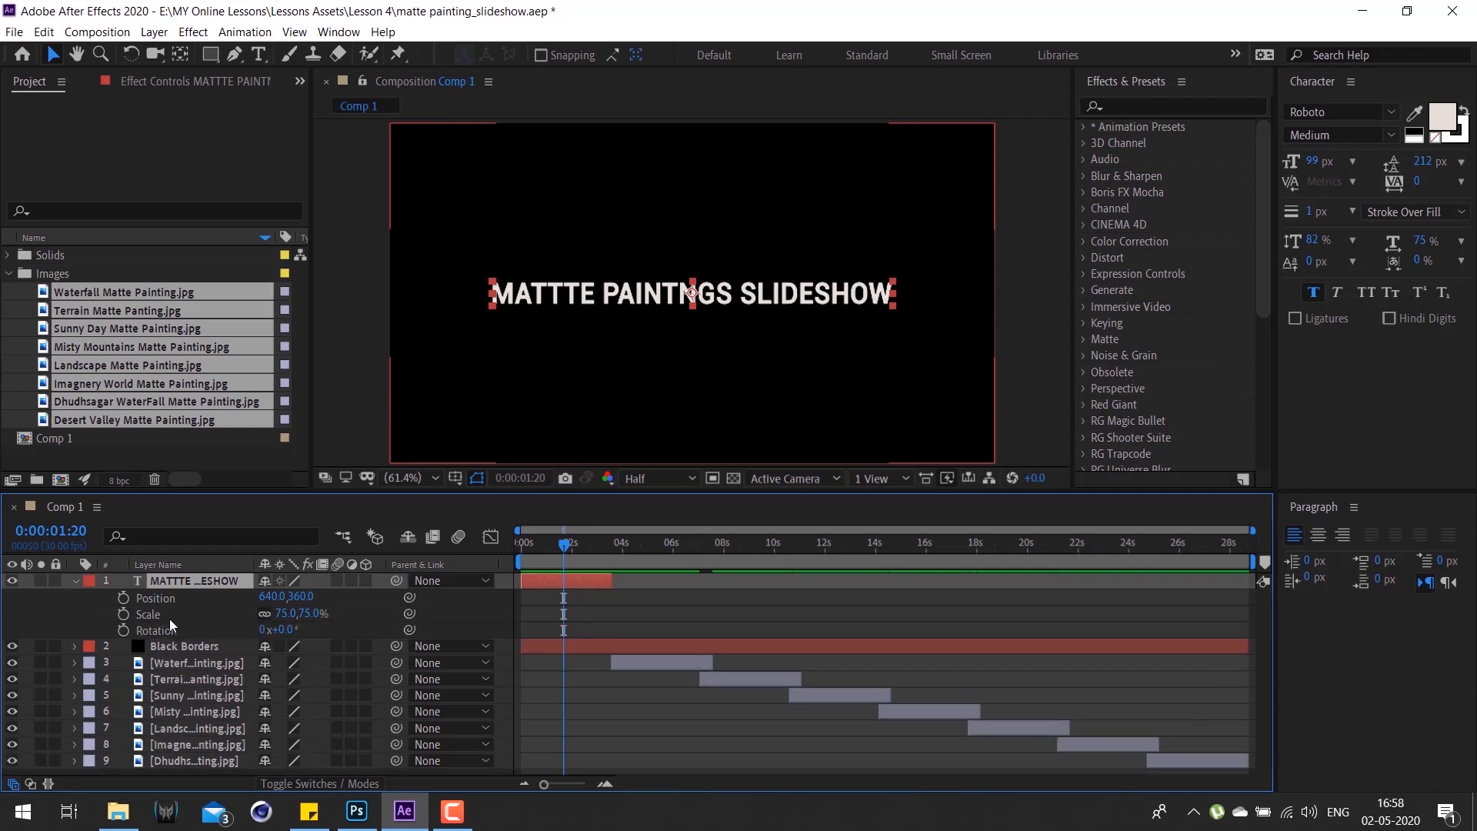
{"action": "key", "text": "shift+t"}
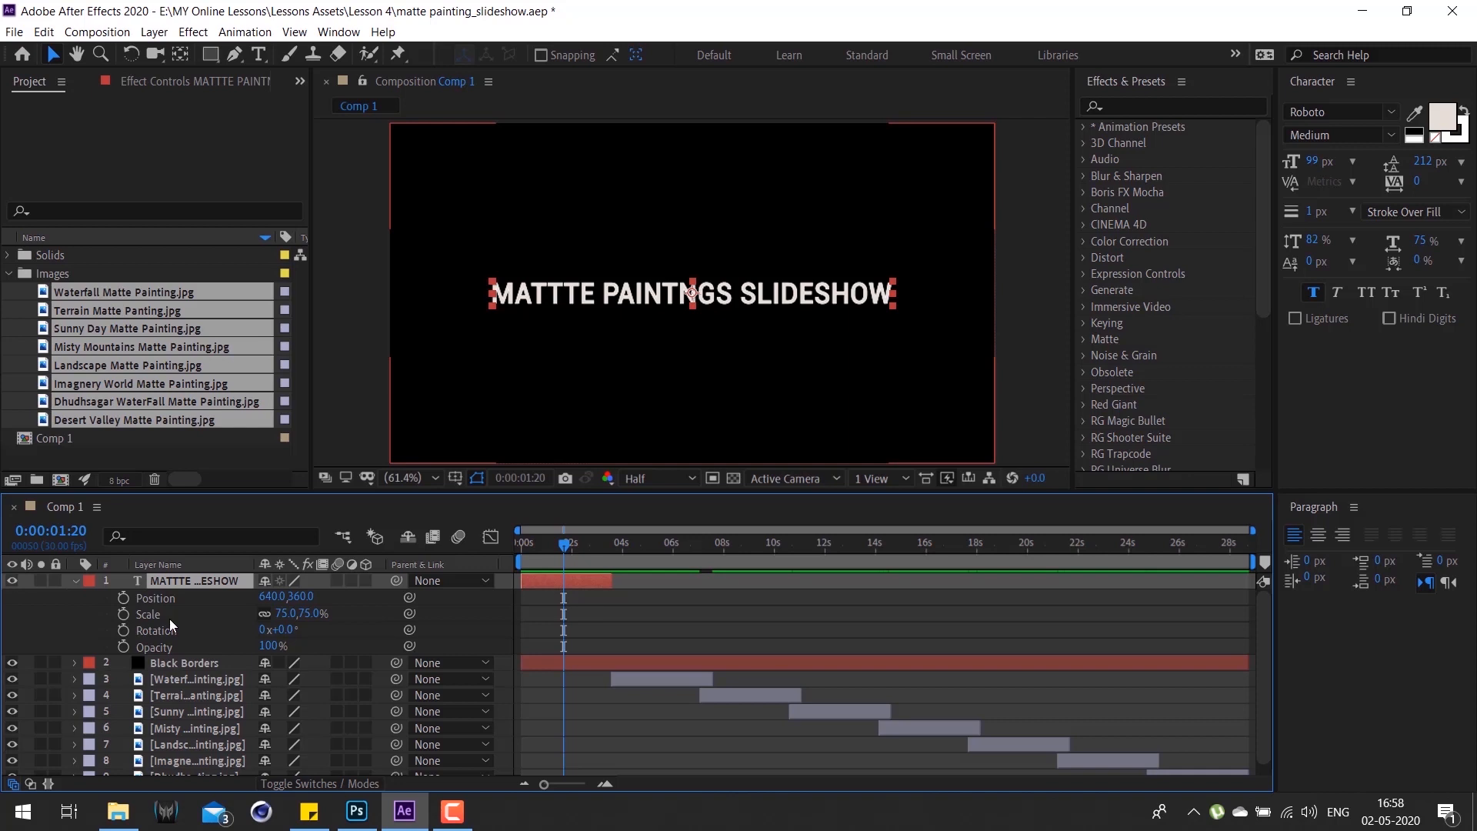
Step: Isolate the title layer's Anchor Point property, try changing its value, and undo the change
{"action": "key", "text": "a"}
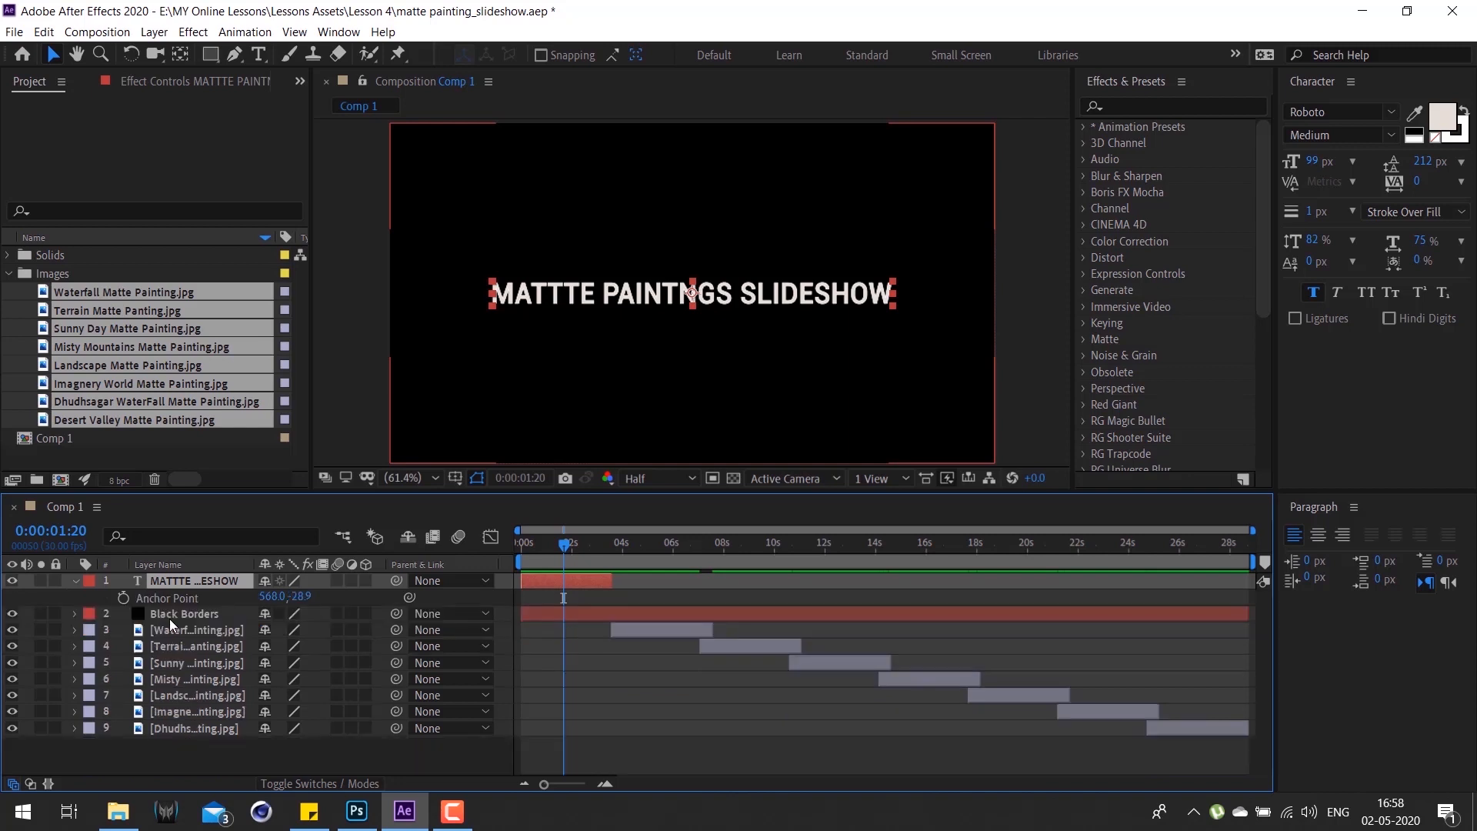
{"action": "key", "text": "a"}
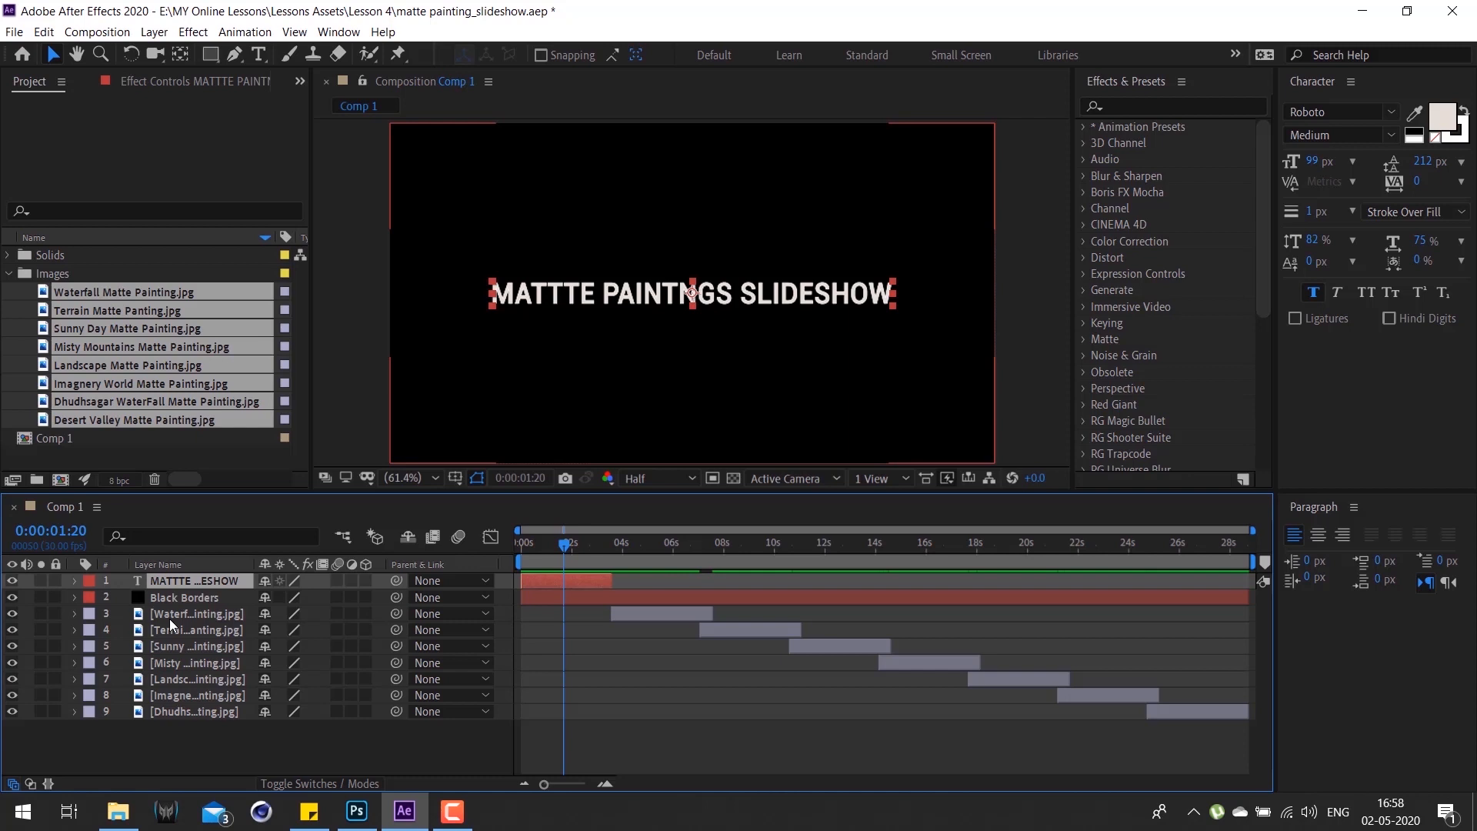
{"action": "key", "text": "a"}
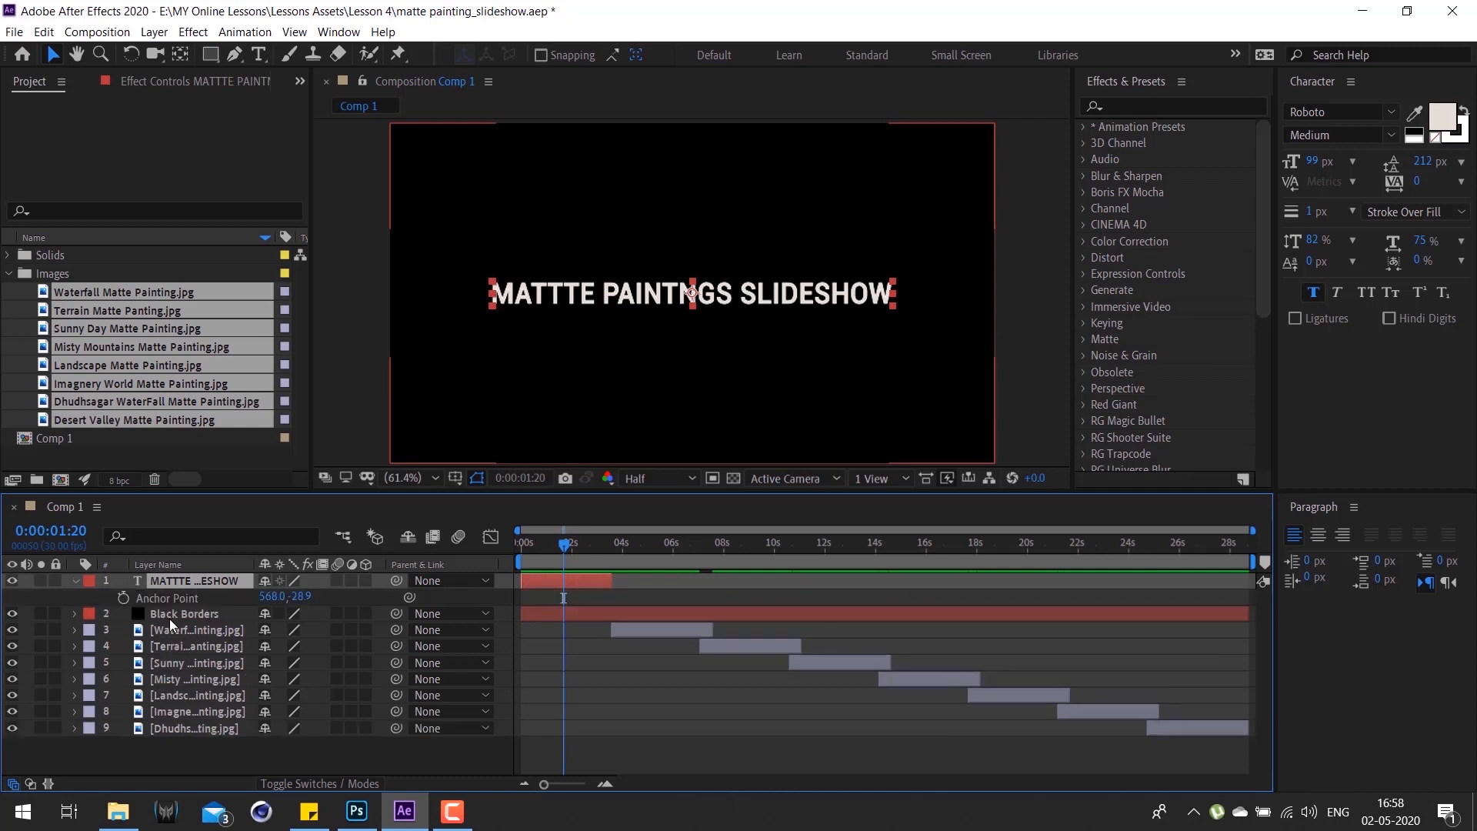
{"action": "left_click_drag", "start_coordinate": [309, 606], "coordinate": [827, 559]}
{"action": "key", "text": "ctrl+z"}
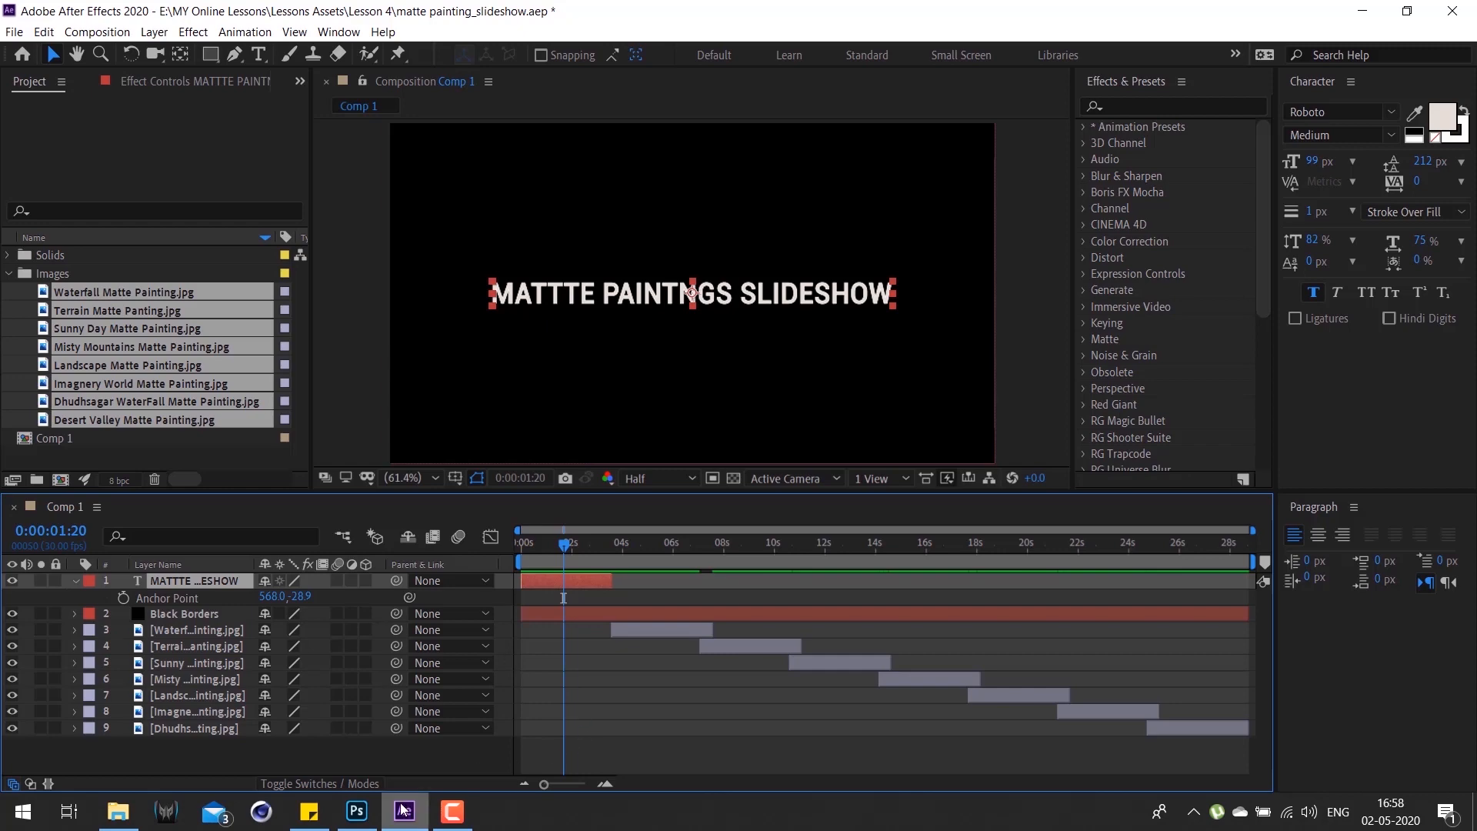
Step: Check the lesson notes in Photoshop, and preview the slideshow at 0:00:27:06 and 0:00:19:02
{"action": "left_click", "coordinate": [359, 821]}
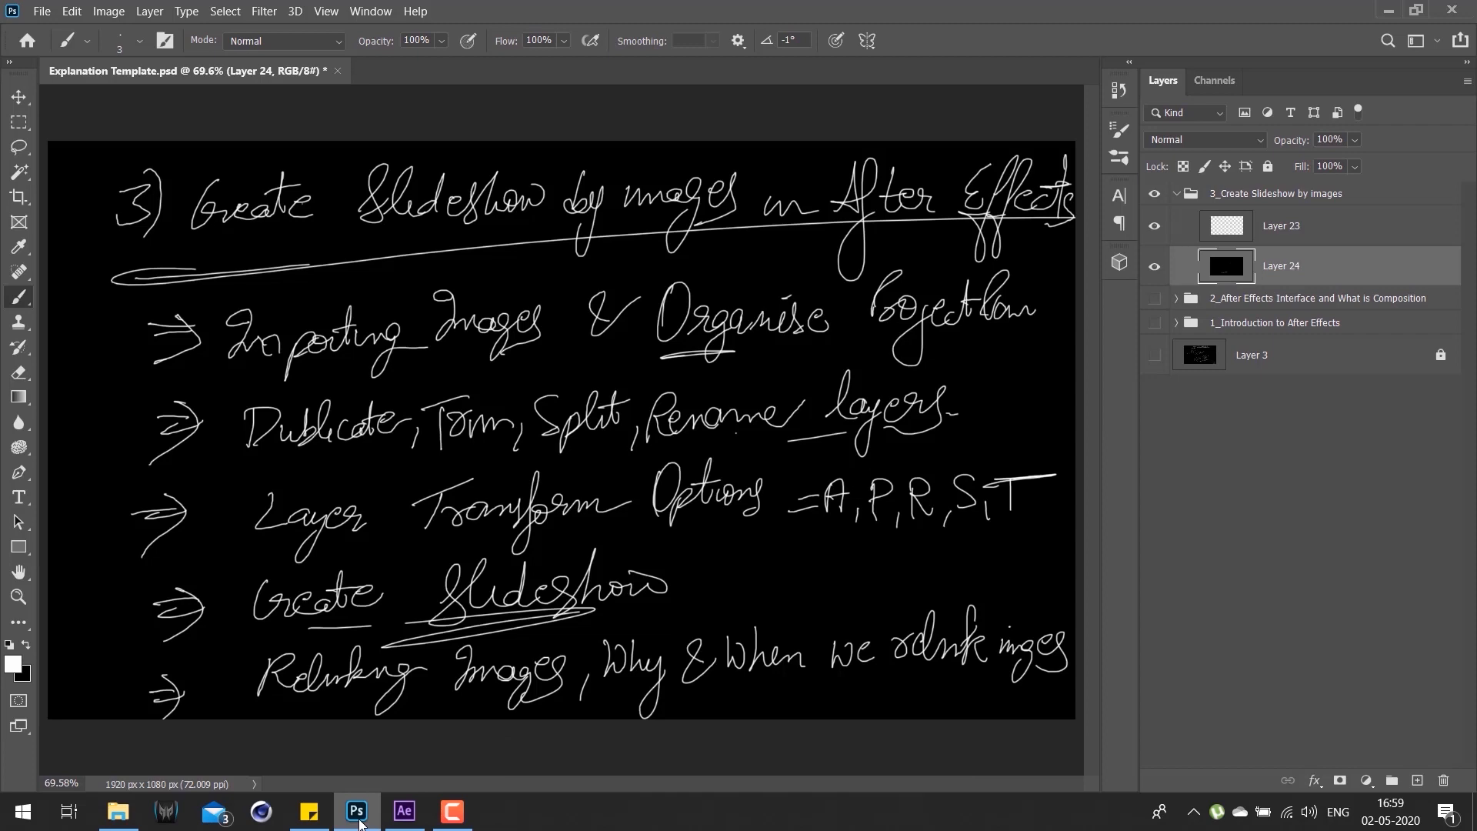
{"action": "left_click", "coordinate": [360, 822]}
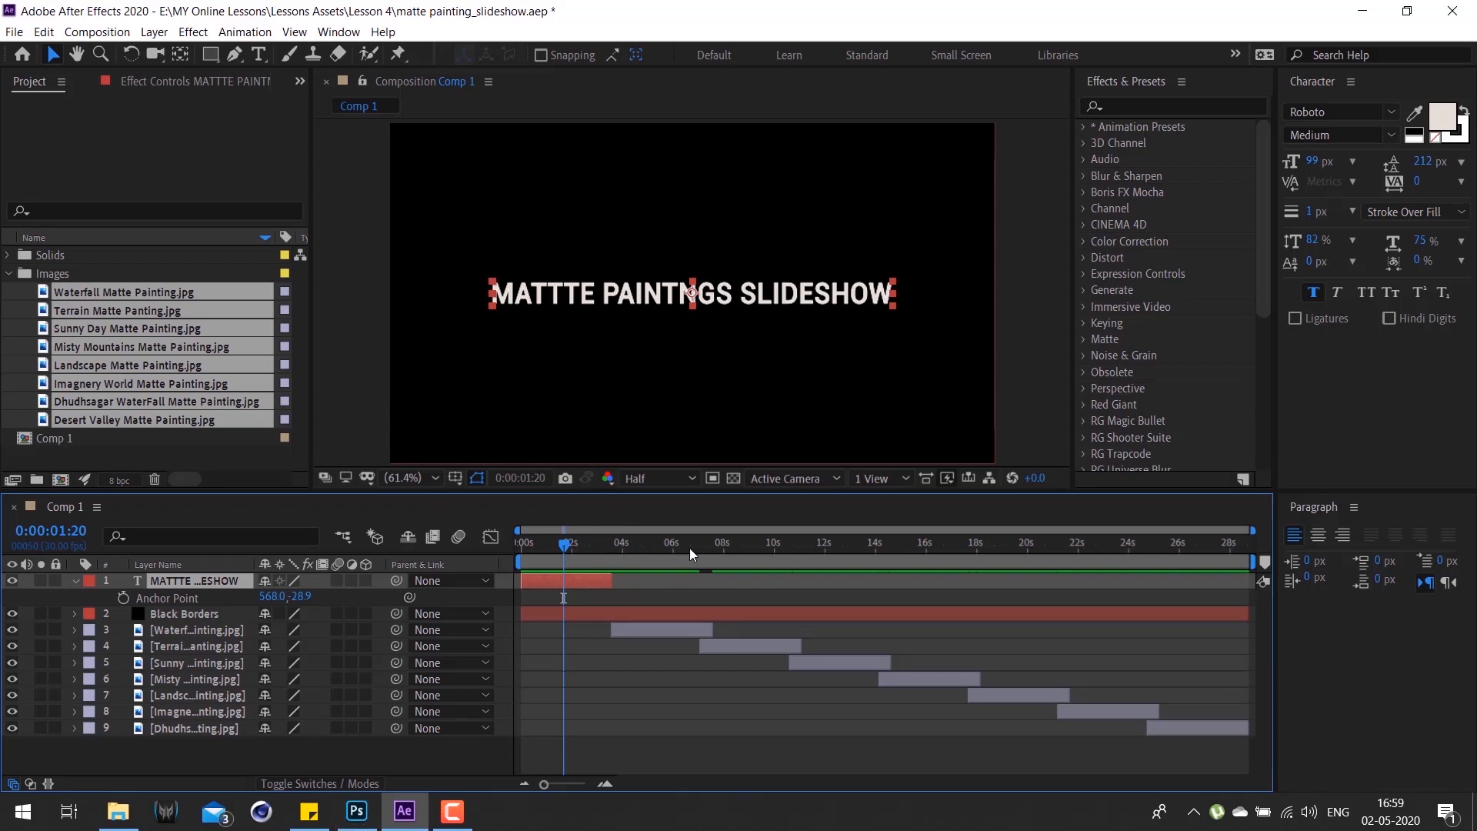
{"action": "mouse_move", "coordinate": [690, 548]}
{"action": "left_mouse_down"}
{"action": "mouse_move", "coordinate": [590, 556]}
{"action": "mouse_move", "coordinate": [1223, 583]}
{"action": "mouse_move", "coordinate": [1208, 584]}
{"action": "left_mouse_up"}
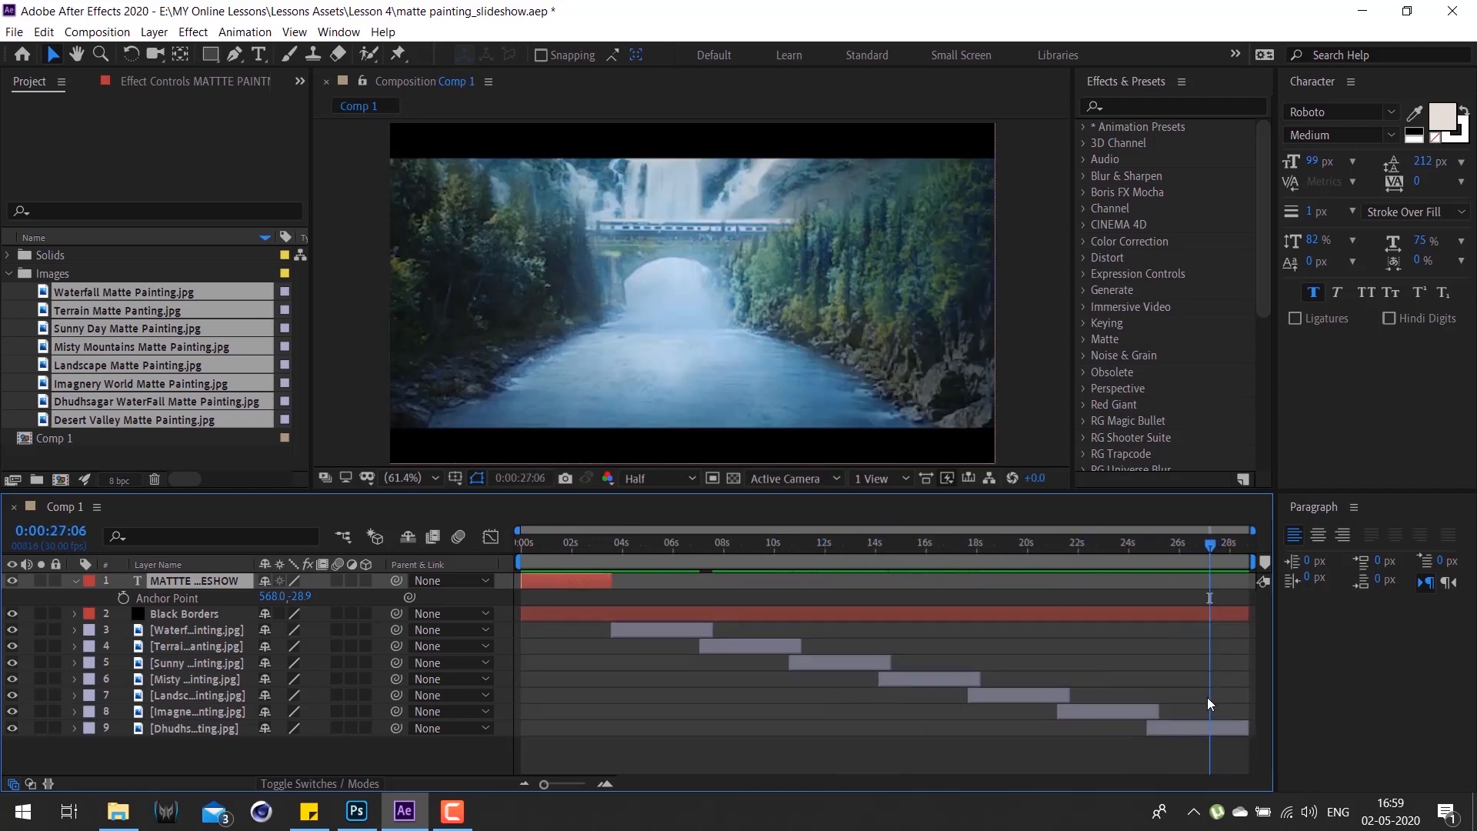
{"action": "left_click", "coordinate": [1209, 728]}
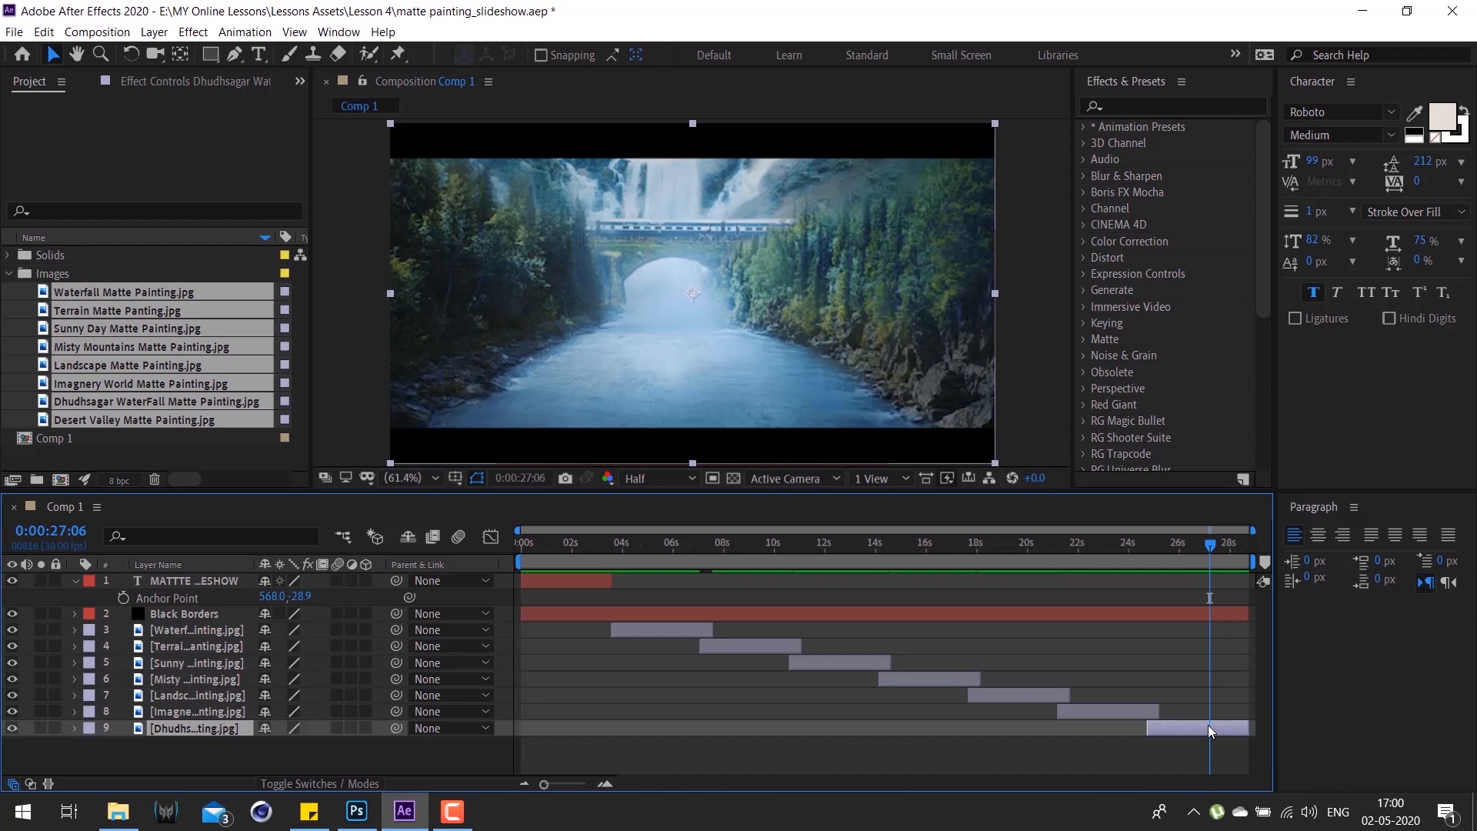
{"action": "mouse_move", "coordinate": [993, 542]}
{"action": "left_mouse_down"}
{"action": "mouse_move", "coordinate": [926, 561]}
{"action": "mouse_move", "coordinate": [976, 515]}
{"action": "left_mouse_up"}
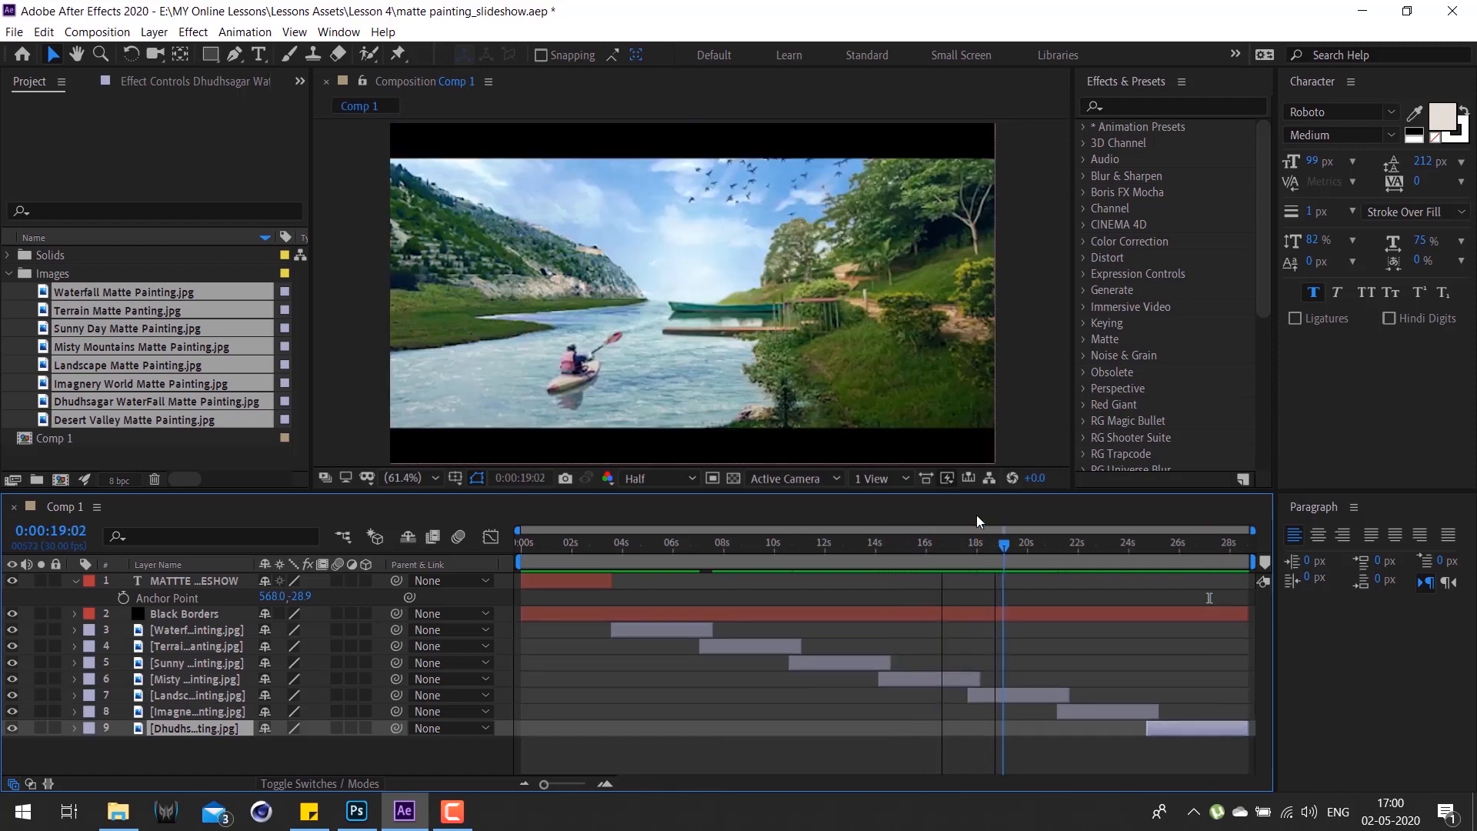
Step: Shift the Landscape Matte Painting layer three frames earlier and deselect it
{"action": "left_click", "coordinate": [1005, 694]}
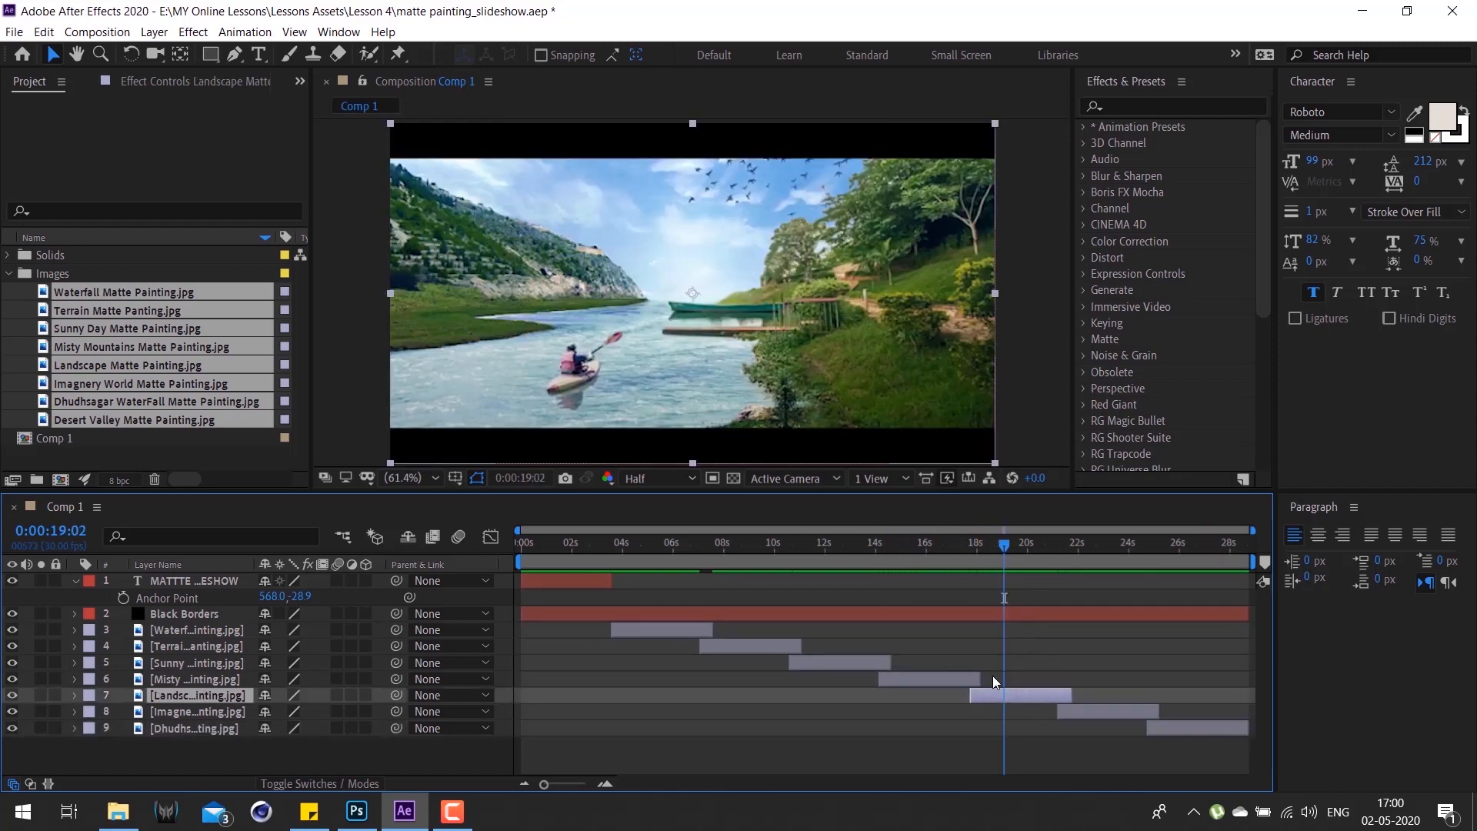
{"action": "key", "text": "alt+Page_Up"}
{"action": "key", "text": "alt+Page_Up"}
{"action": "key", "text": "alt+Page_Up"}
{"action": "left_click", "coordinate": [194, 743]}
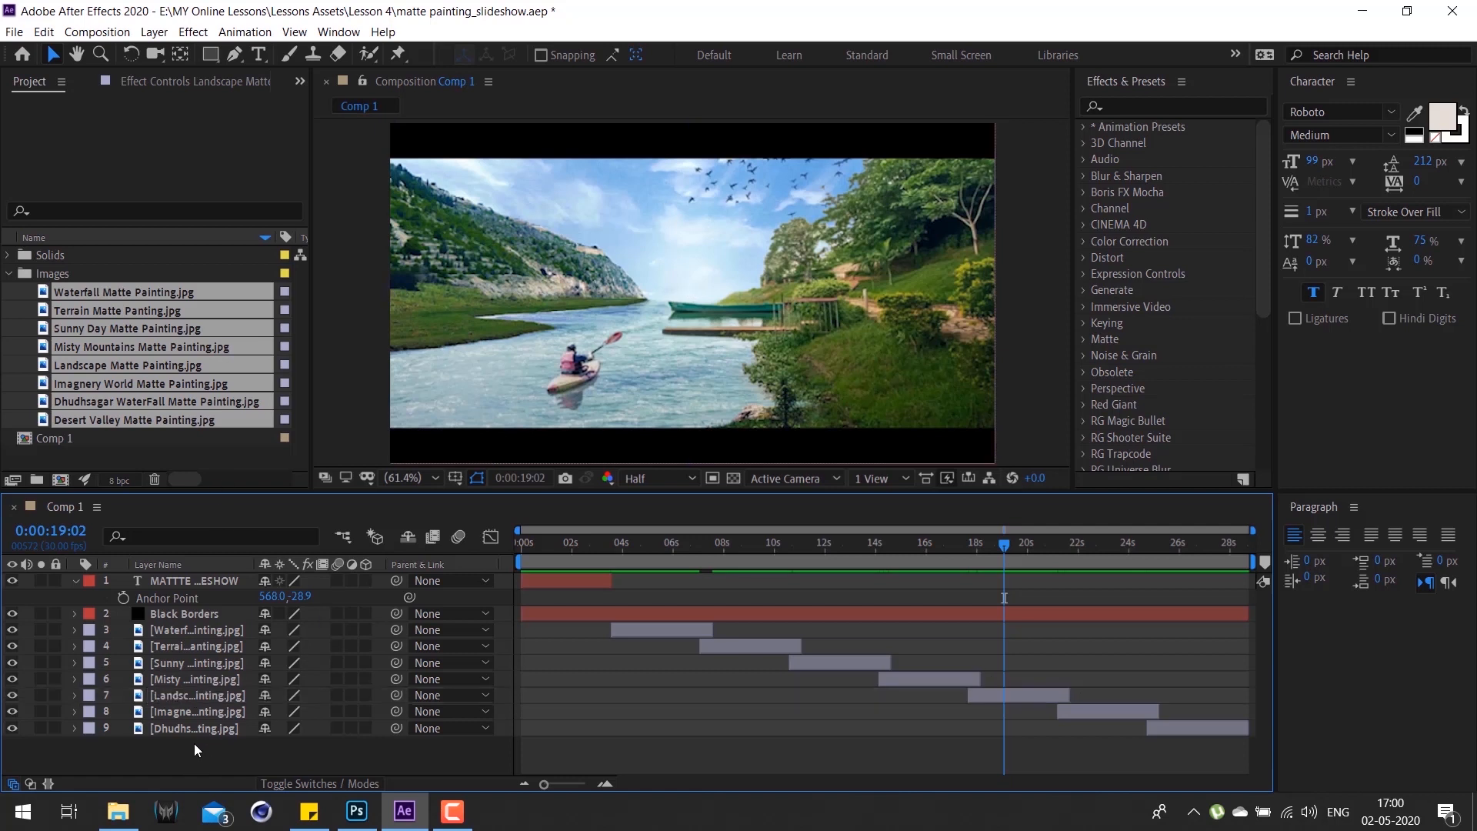
Step: Clear the footage selection in the project and reveal the Landscape Matte Painting layer's source there
{"action": "left_click", "coordinate": [193, 692]}
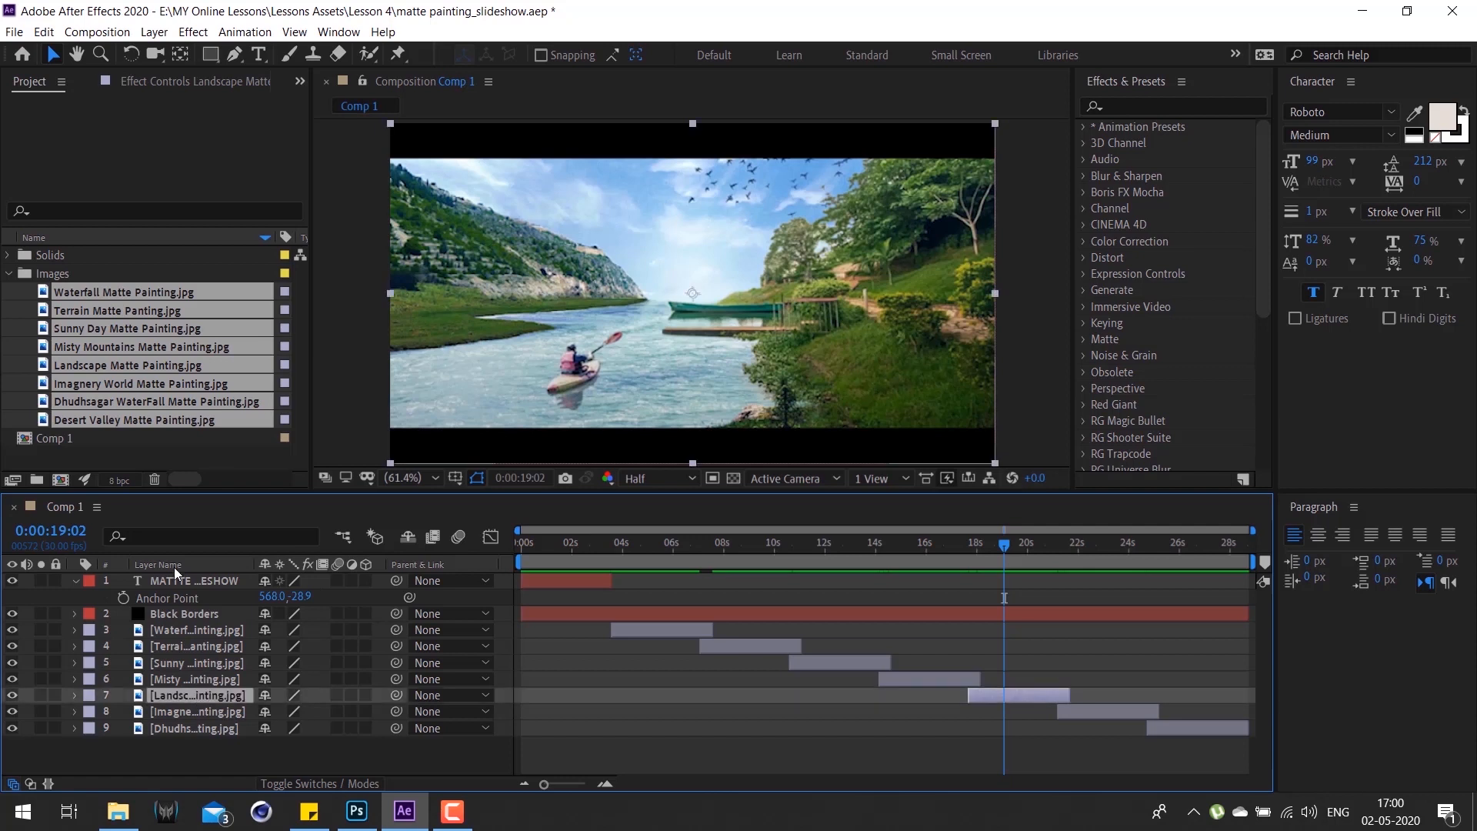
{"action": "left_click", "coordinate": [201, 459]}
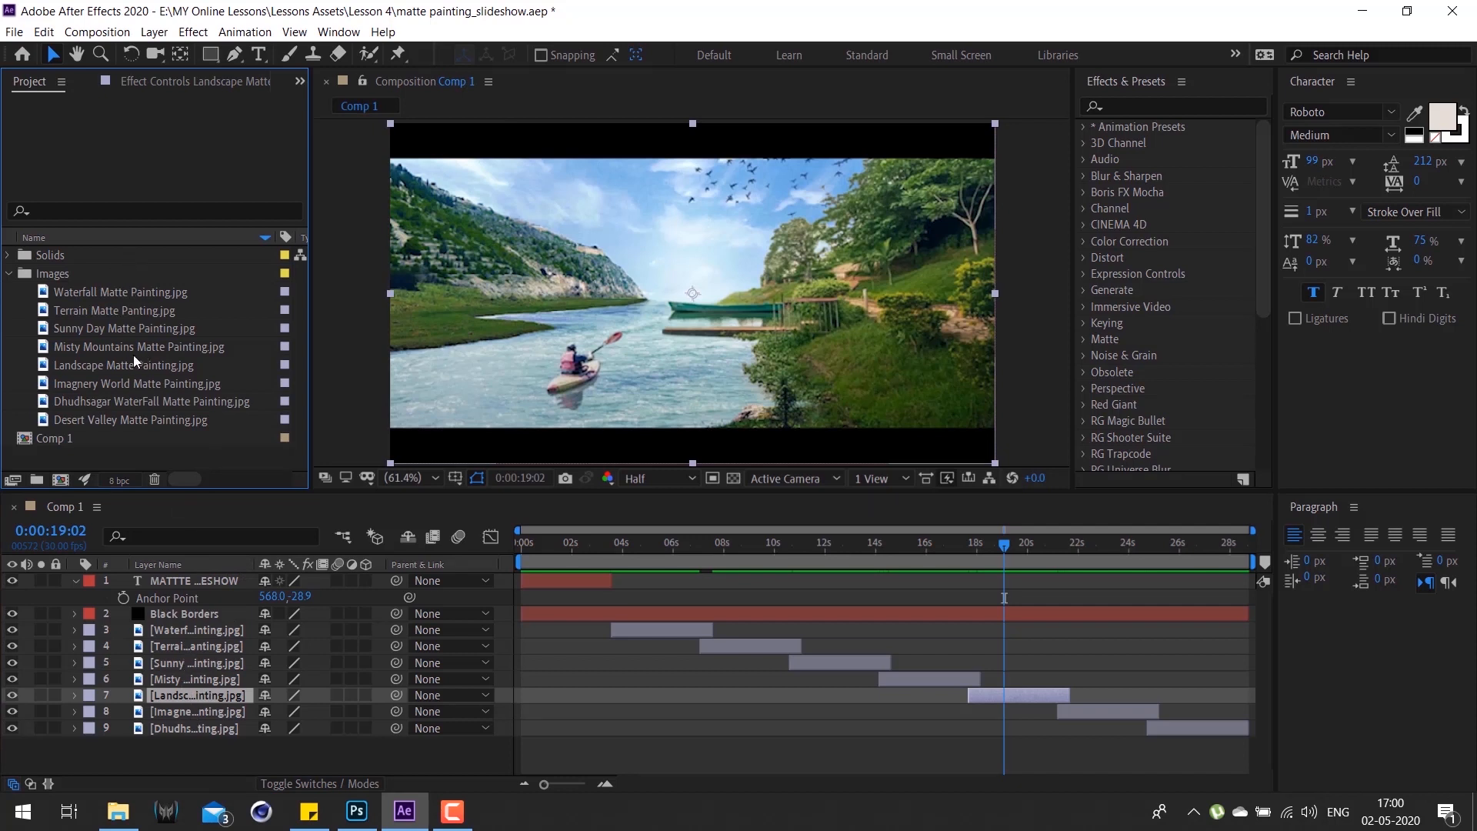
{"action": "left_click", "coordinate": [193, 747]}
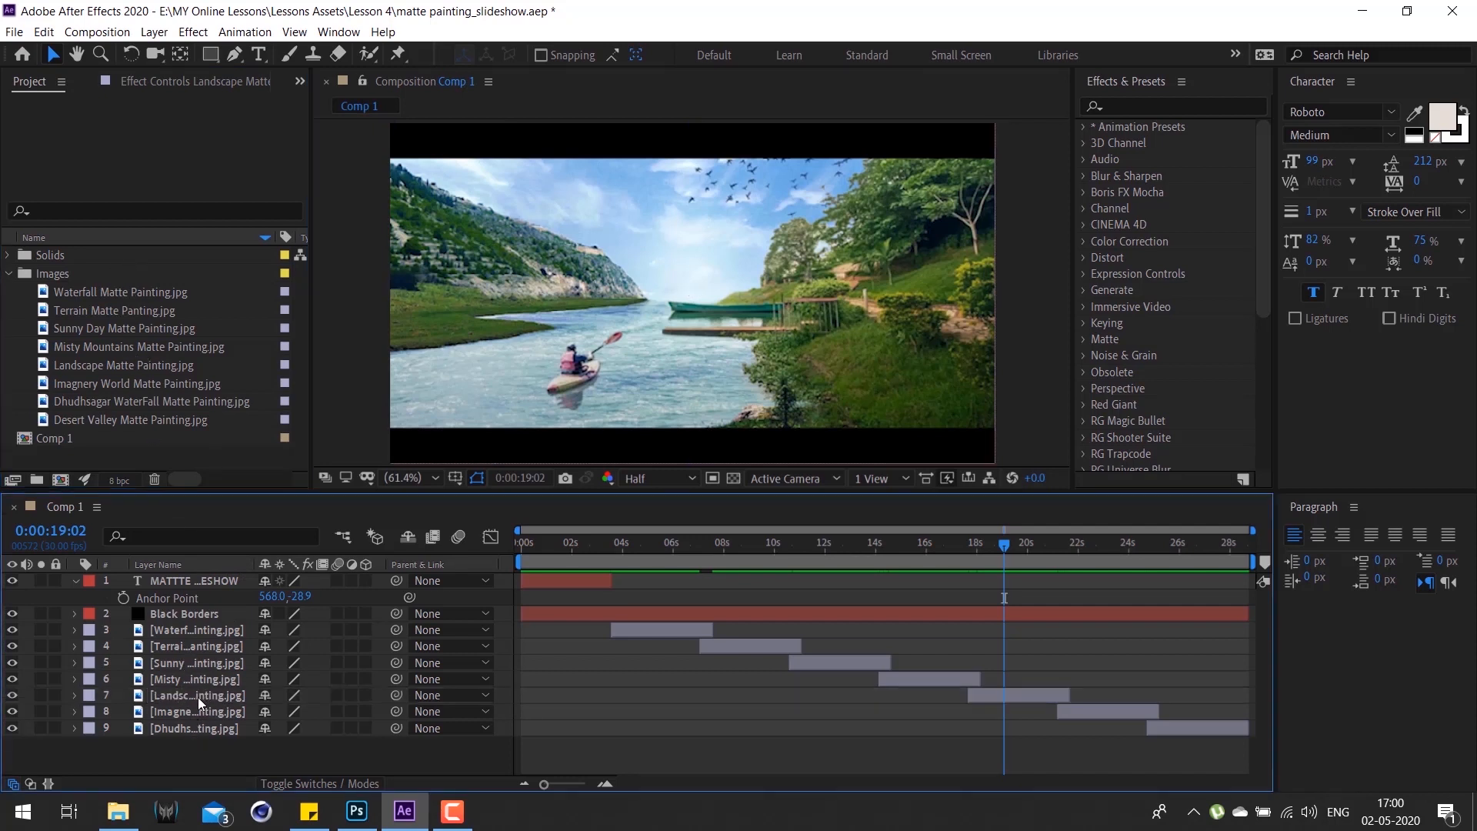
{"action": "left_click", "coordinate": [197, 696]}
{"action": "right_click", "coordinate": [197, 696]}
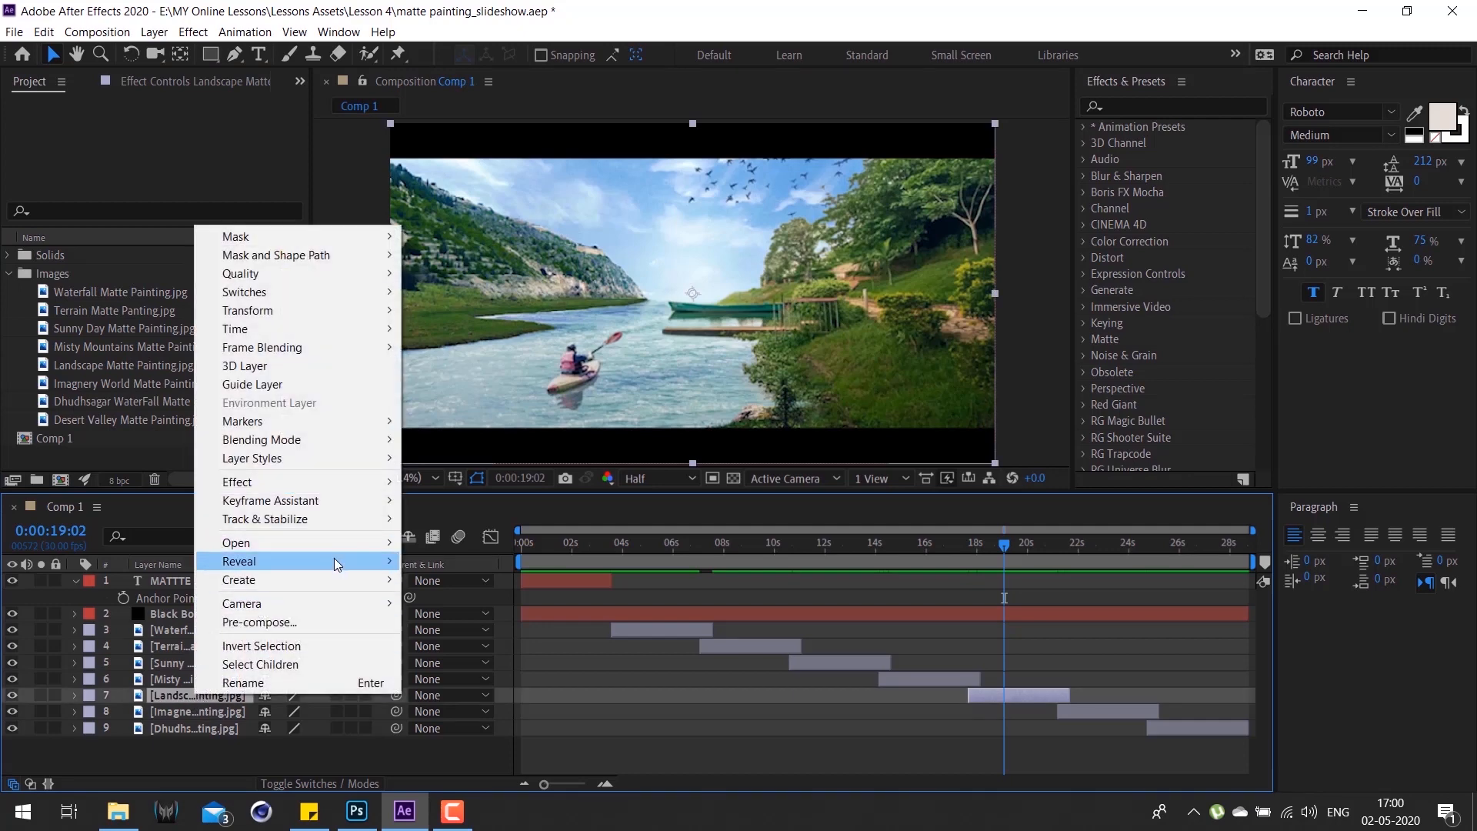
{"action": "mouse_move", "coordinate": [334, 561]}
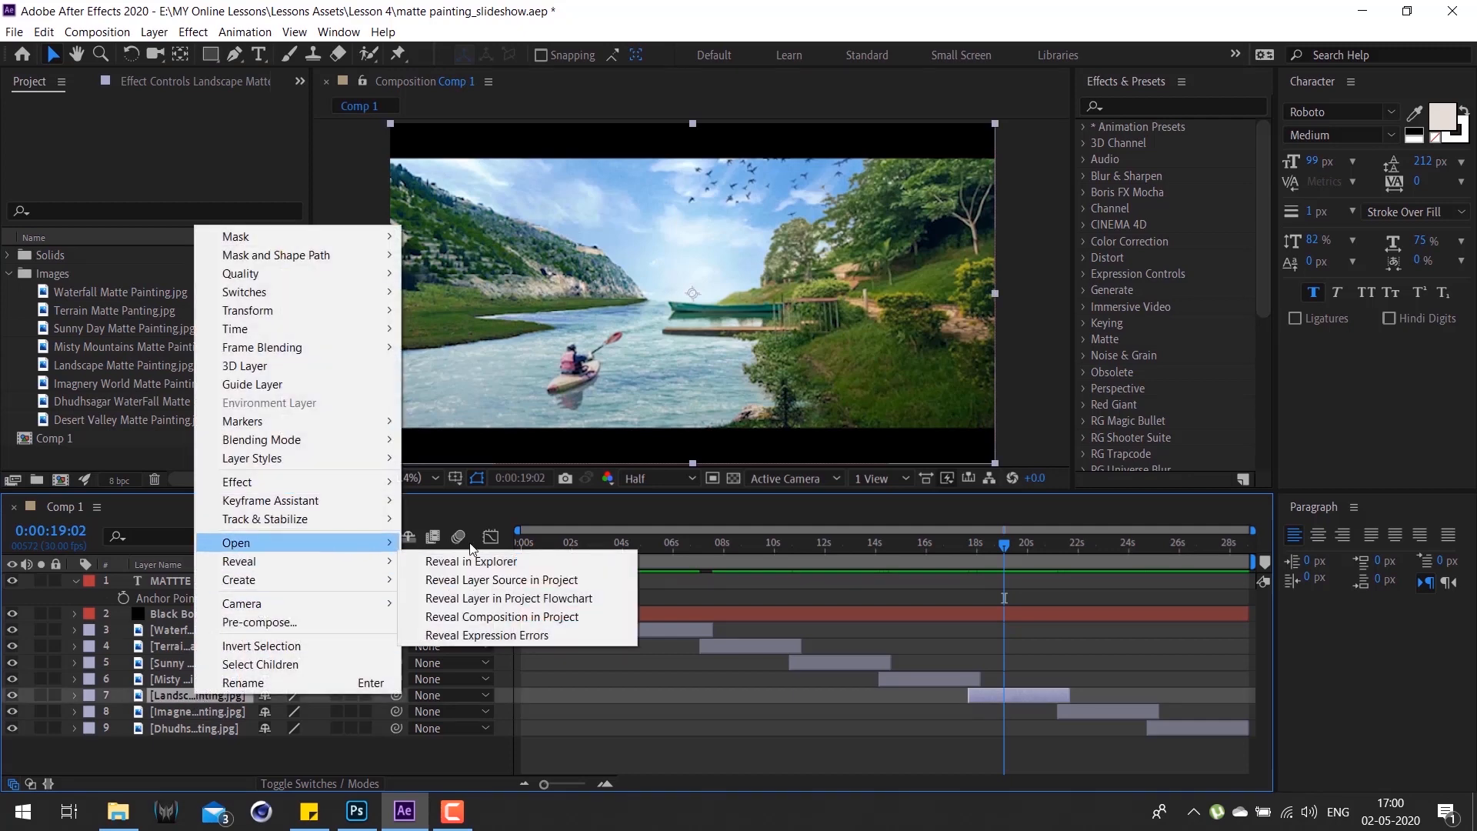
{"action": "left_click", "coordinate": [559, 581]}
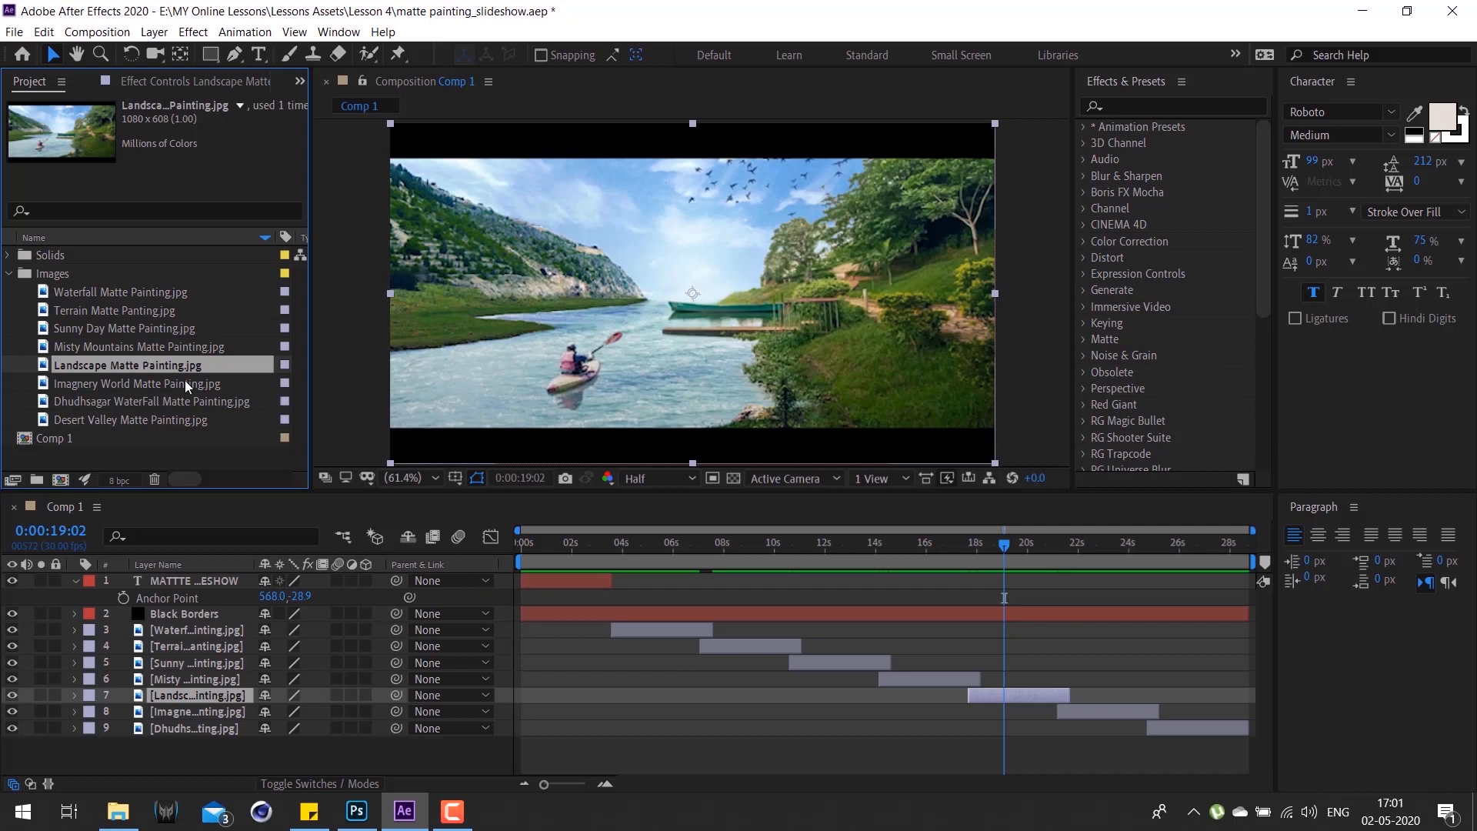
Step: Replace the Landscape Matte Painting.jpg footage with the Landscape2 Matte Painting file from the MATTE PAINTINGS folder
{"action": "right_click", "coordinate": [114, 363]}
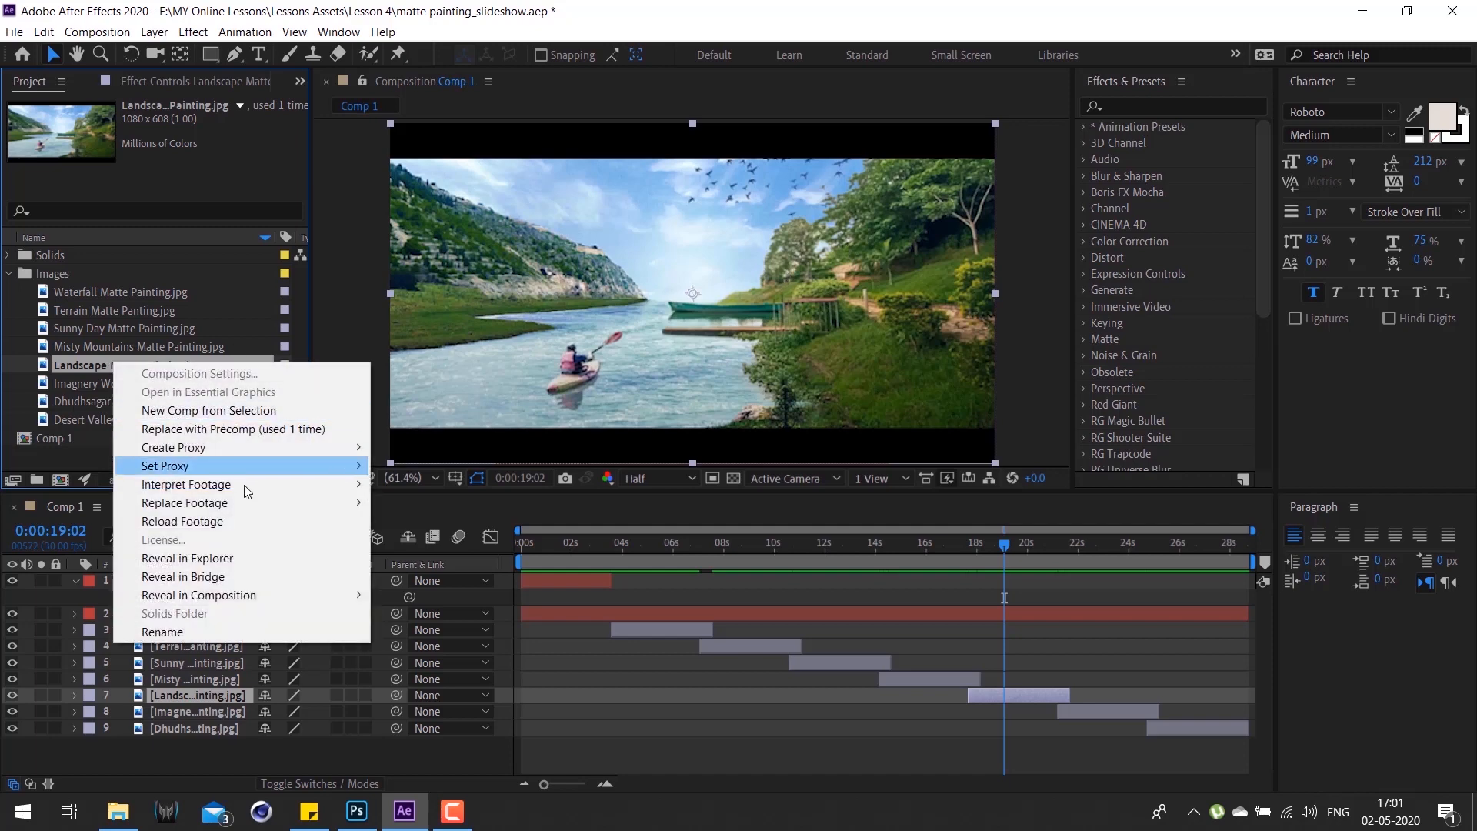
{"action": "mouse_move", "coordinate": [340, 505]}
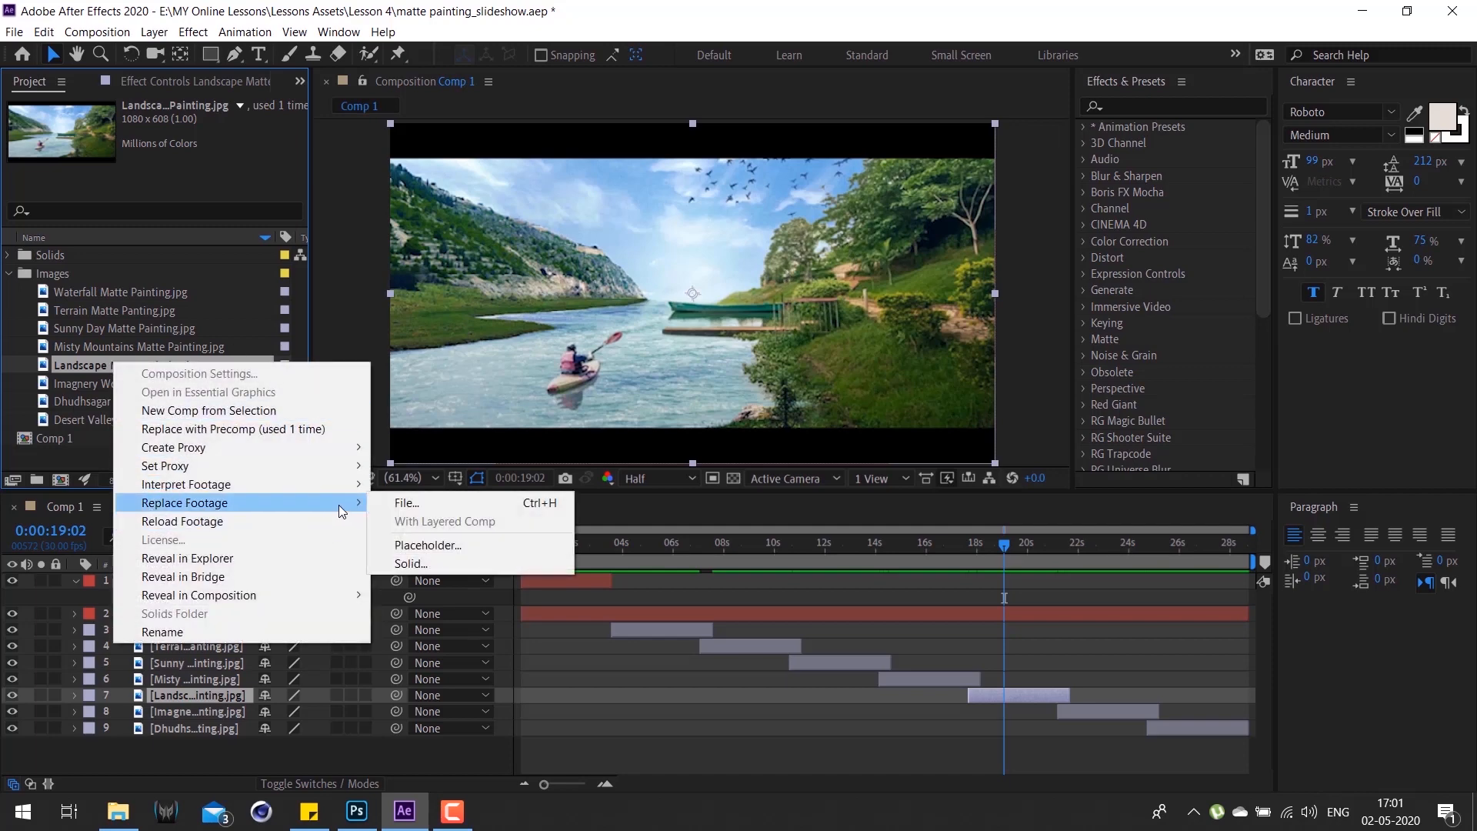
{"action": "left_click", "coordinate": [407, 505]}
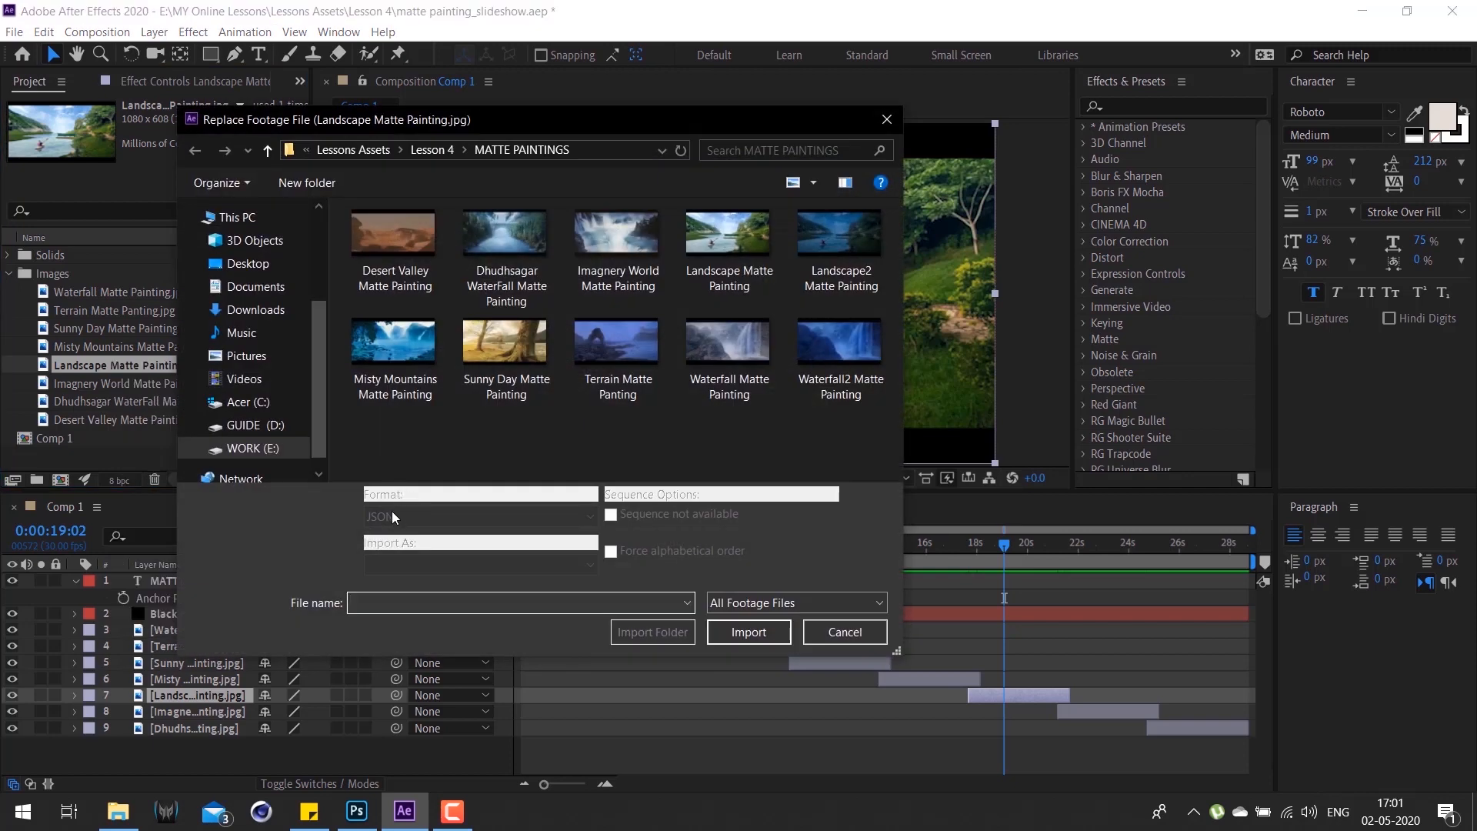
{"action": "left_click", "coordinate": [865, 260]}
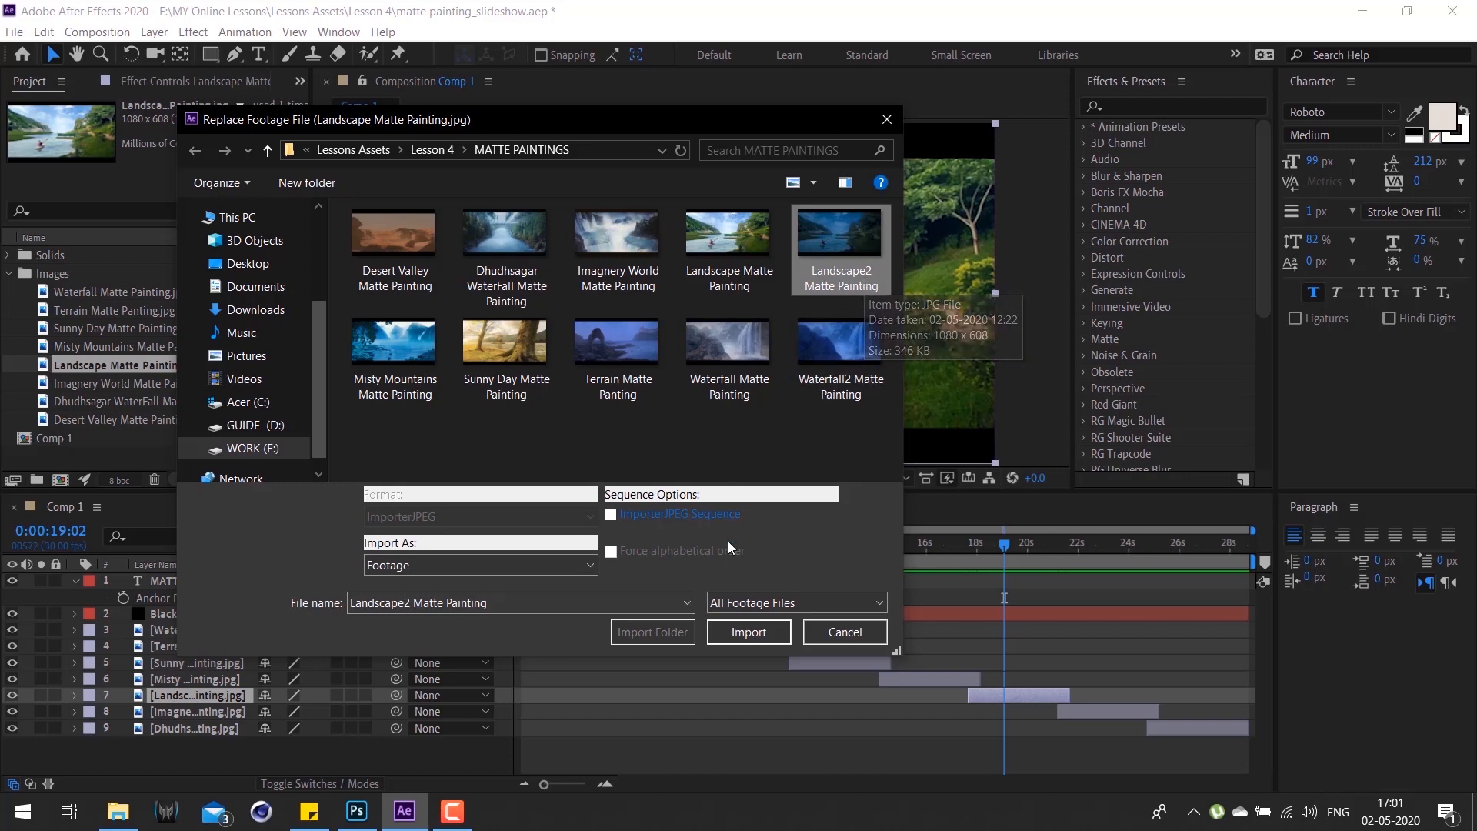
{"action": "left_click", "coordinate": [749, 633]}
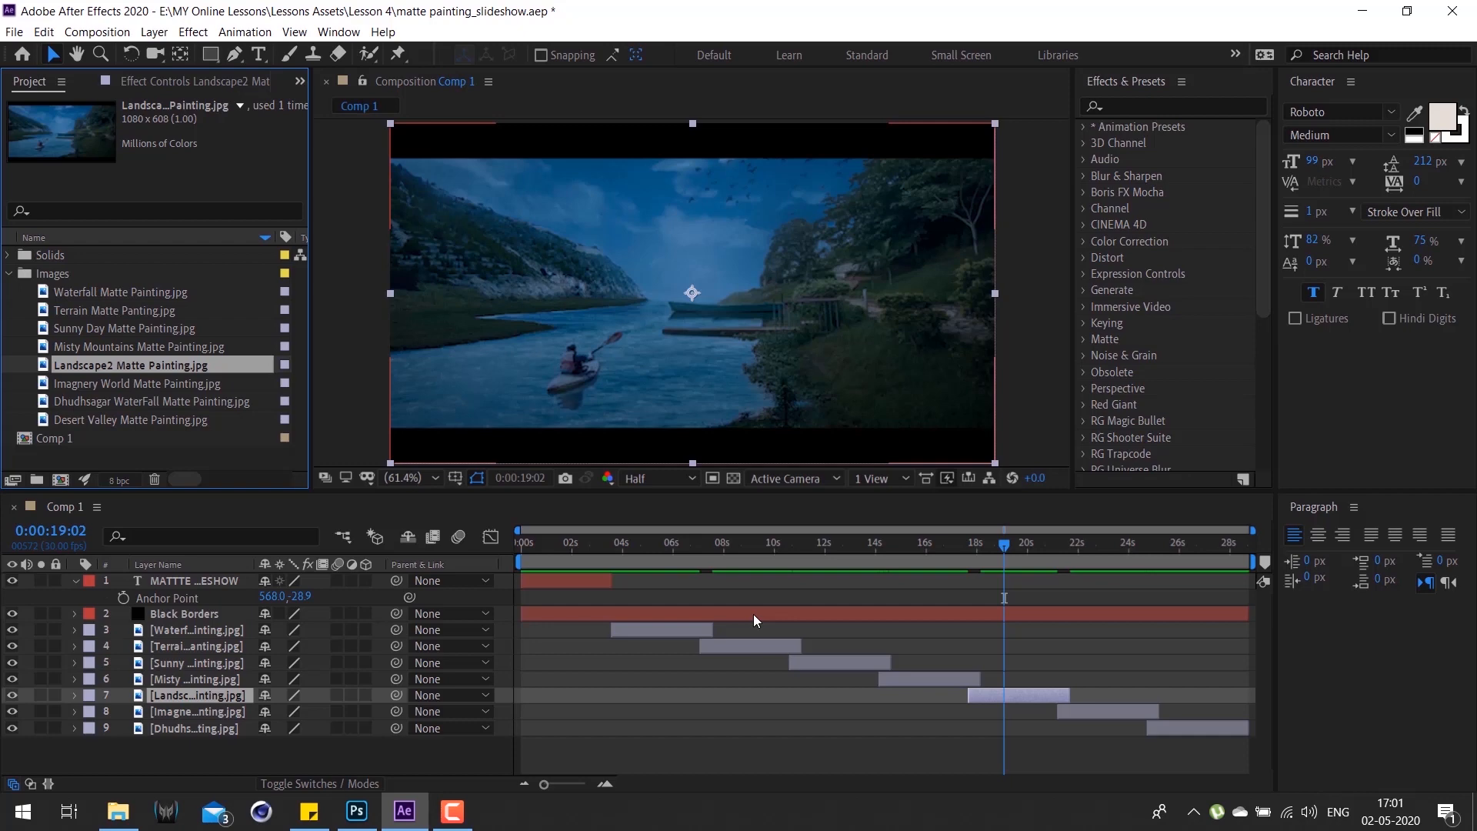
Step: Switch to File Explorer and move the Landscape2 and Waterfall2 Matte Painting images from the MATTE PAINTINGS folder to the Desktop
{"action": "key", "text": "alt+Tab"}
{"action": "key", "text": "alt+Tab"}
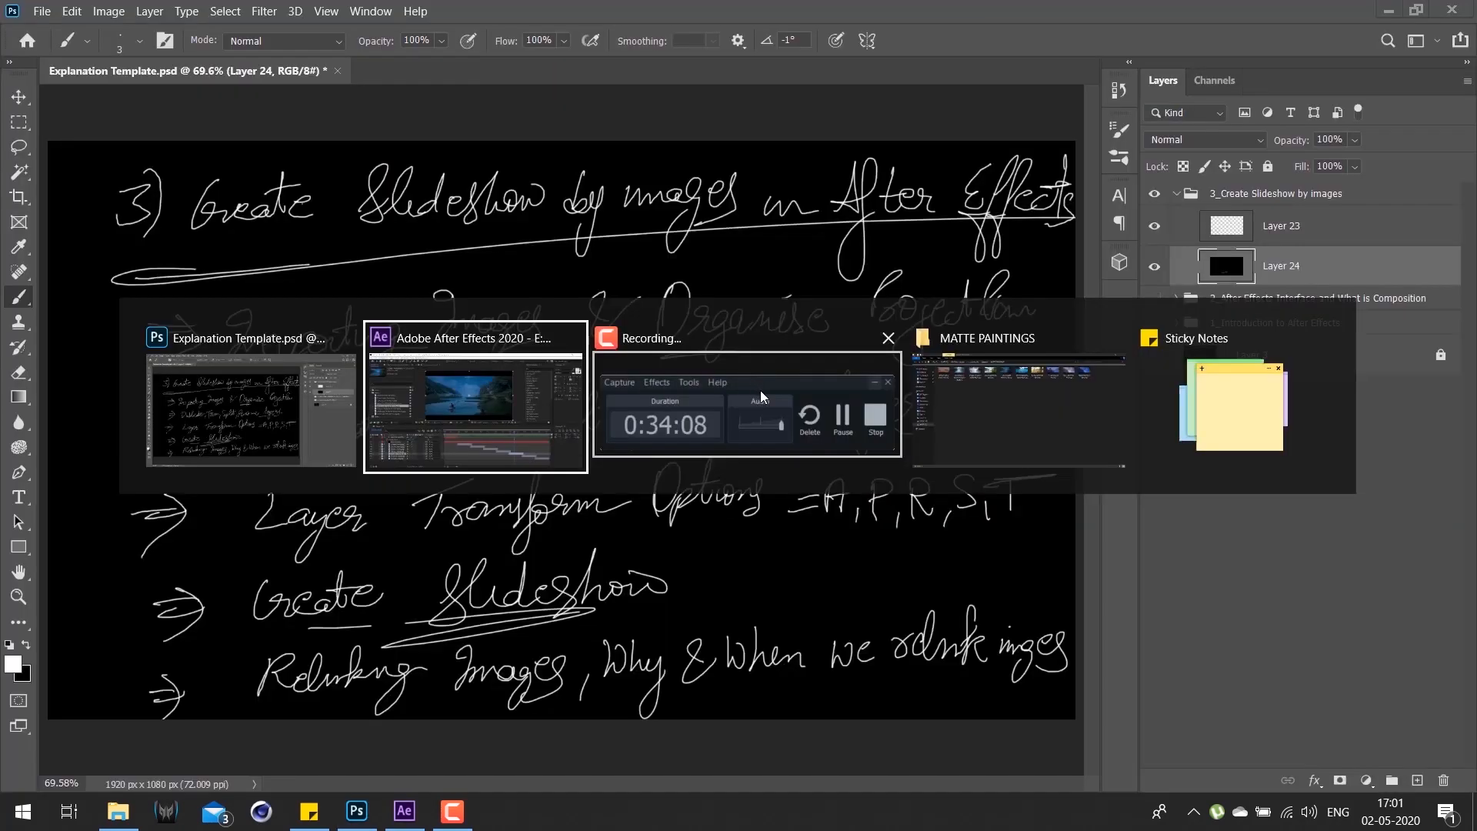
{"action": "key", "text": "Tab"}
{"action": "key", "text": "Tab"}
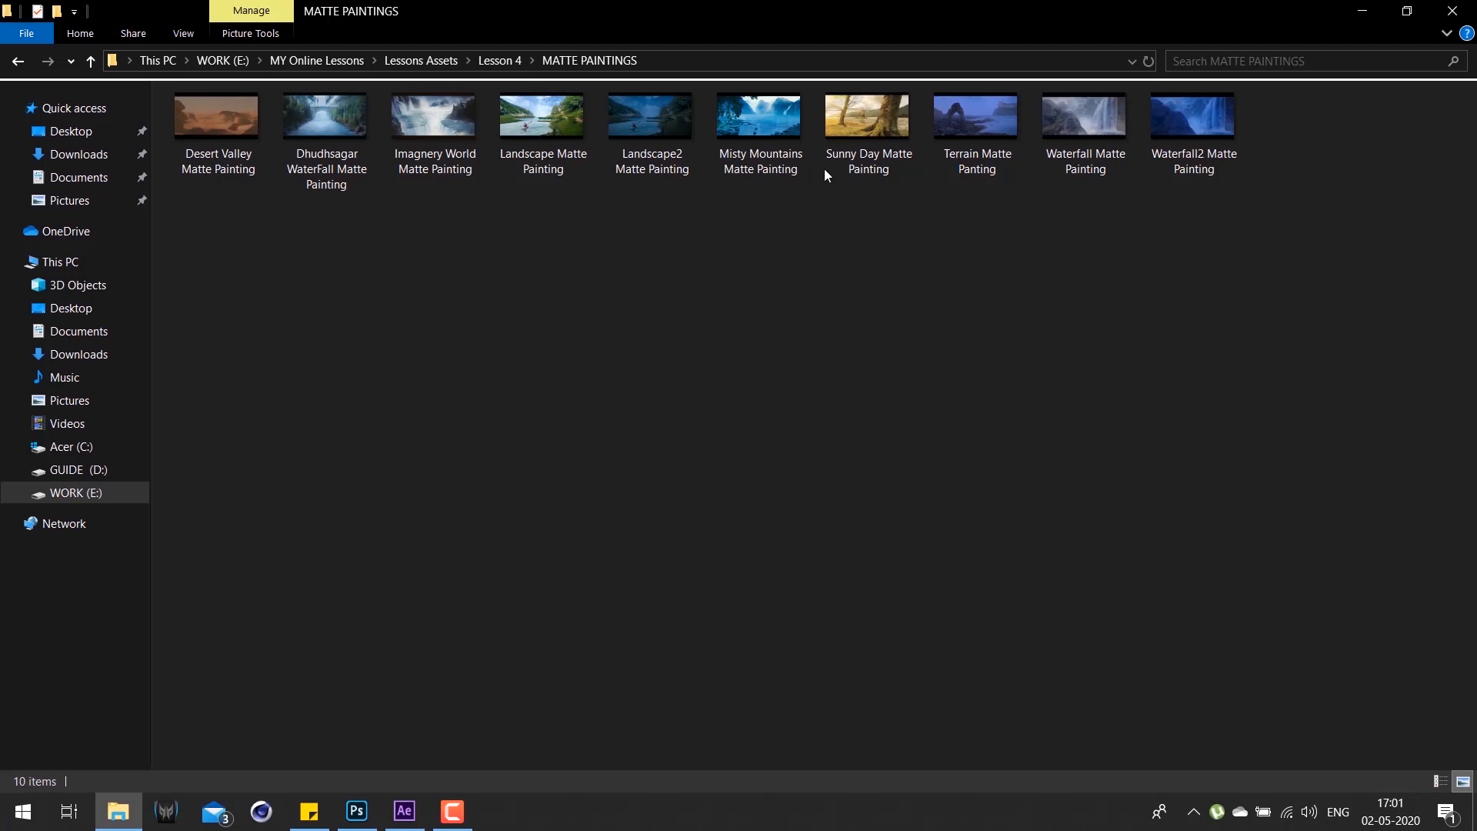
{"action": "left_click", "coordinate": [698, 157]}
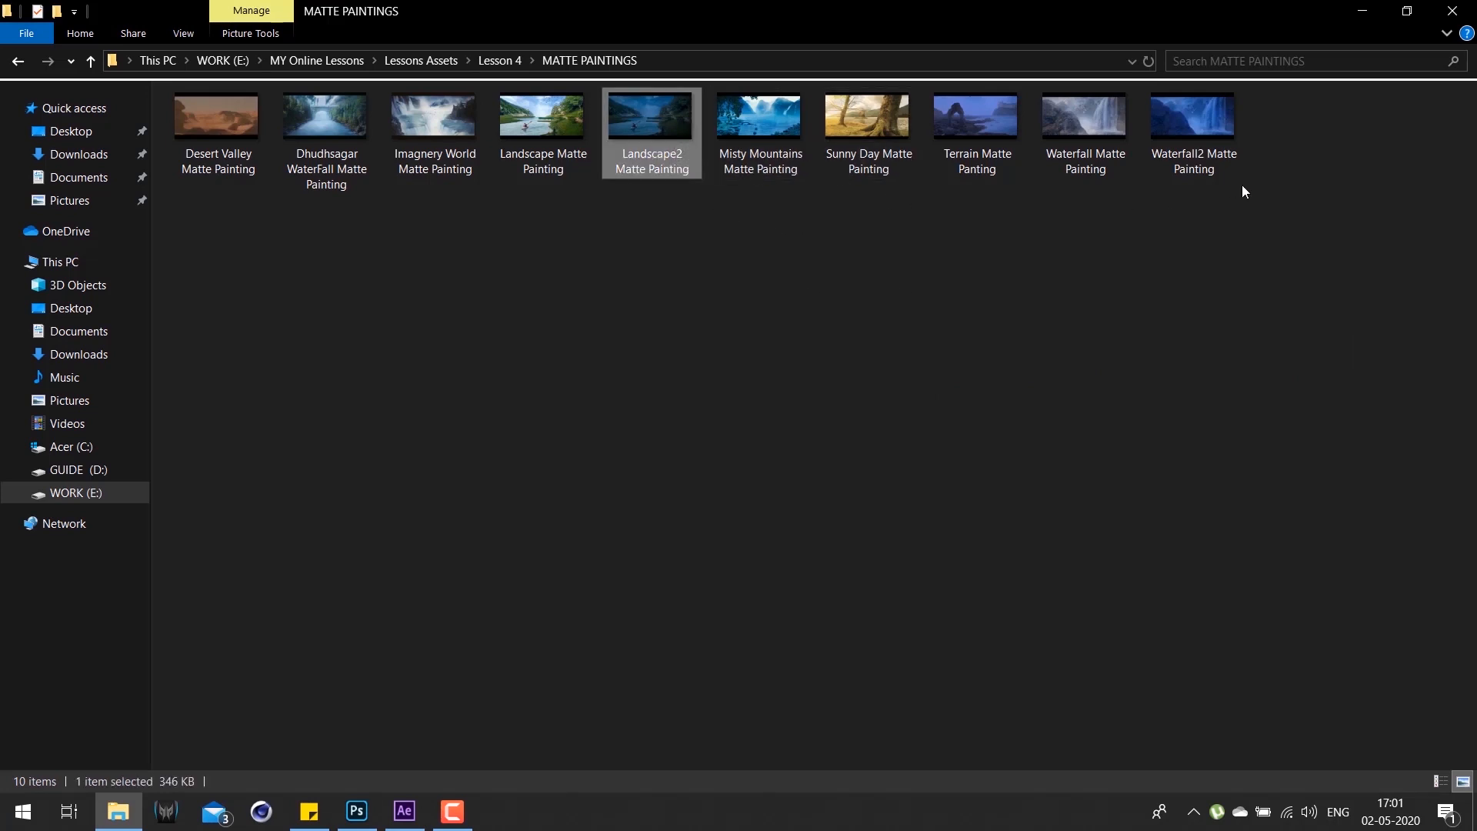
{"action": "left_click", "coordinate": [1197, 158], "text": "ctrl"}
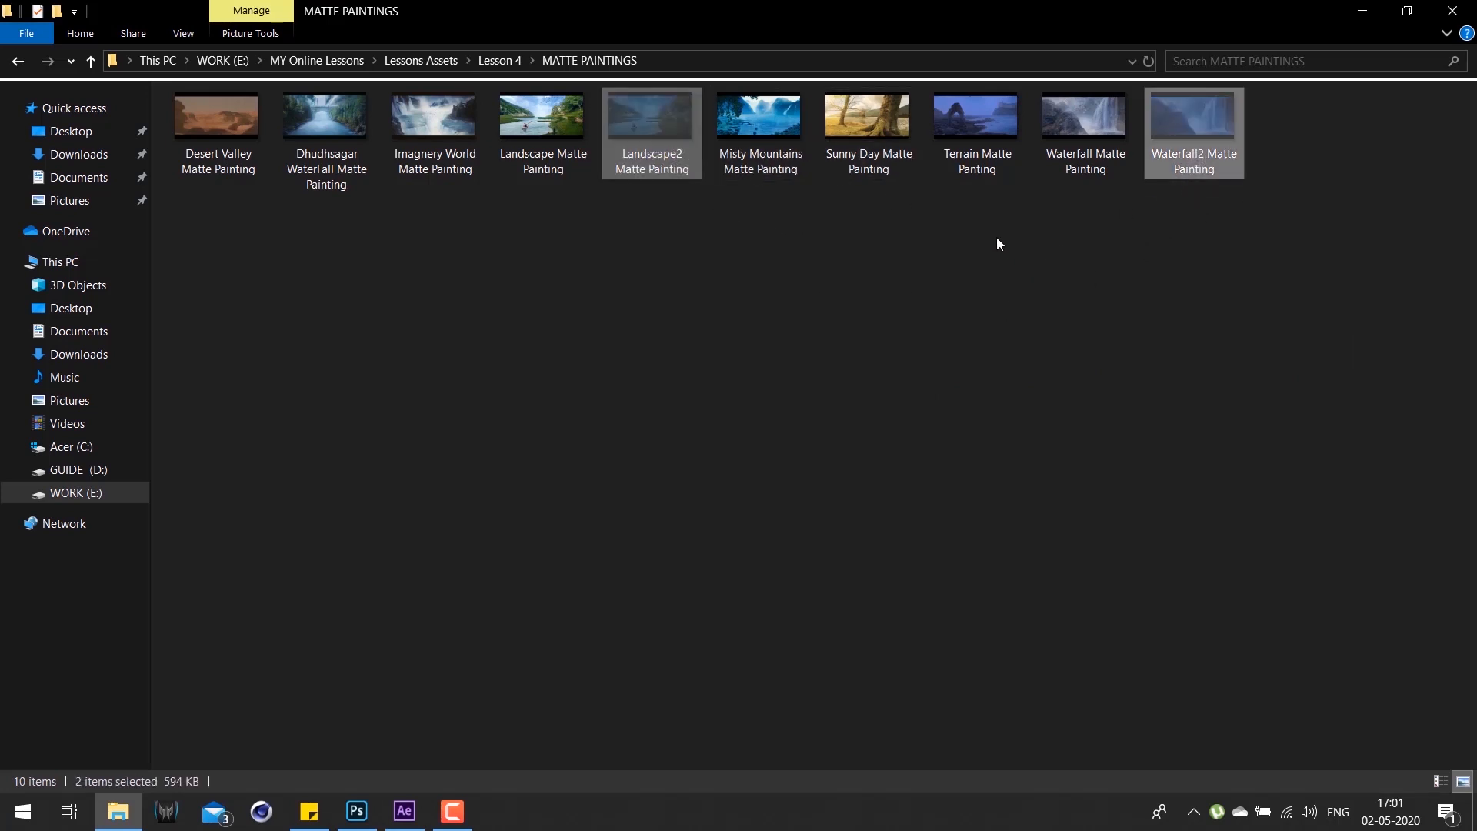
{"action": "left_click", "coordinate": [74, 132]}
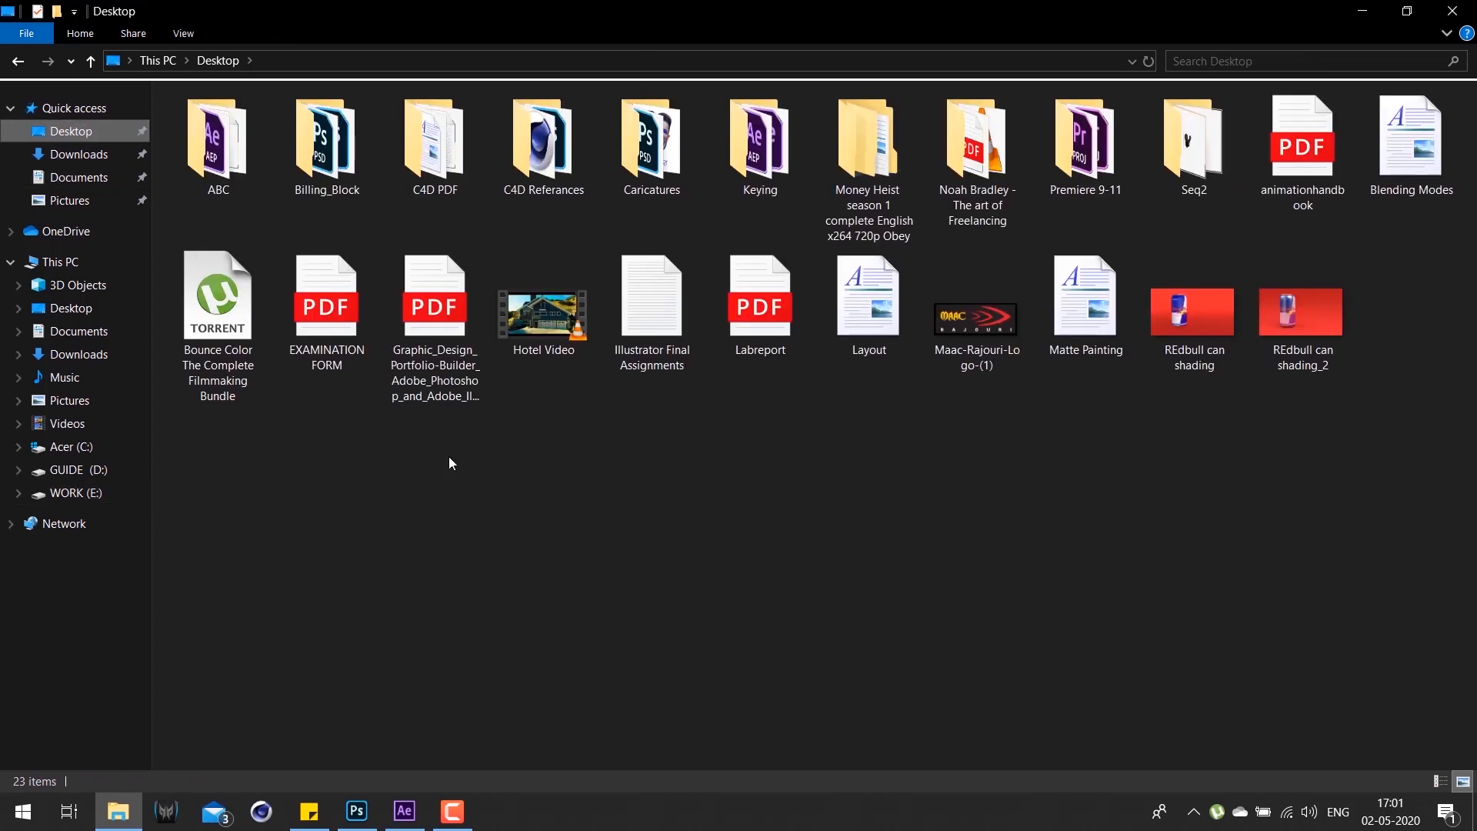
{"action": "right_click", "coordinate": [555, 482]}
{"action": "left_click", "coordinate": [614, 592]}
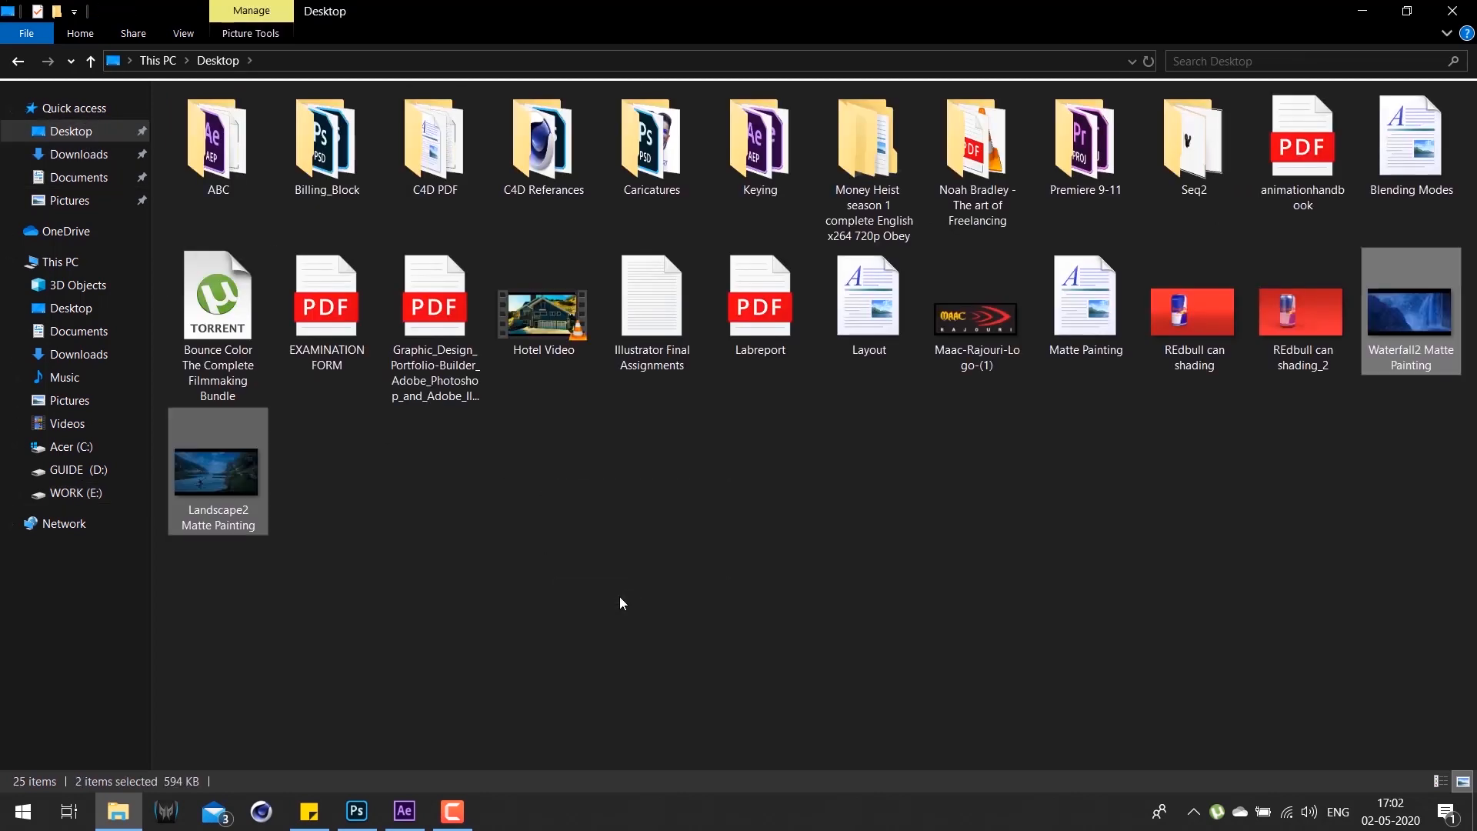
{"action": "left_click", "coordinate": [620, 597]}
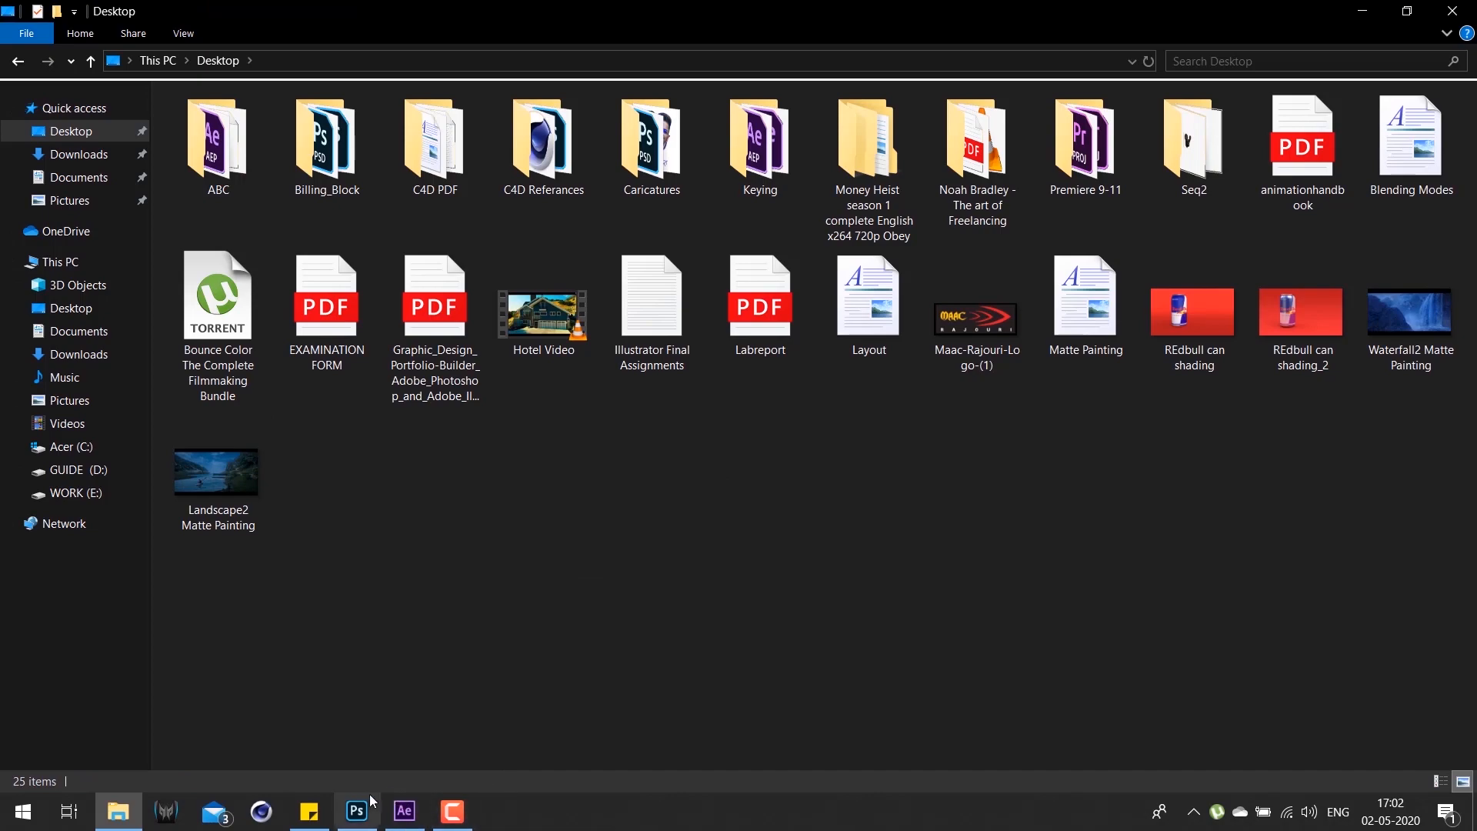
Step: Return to After Effects, dismiss the missing-file warning, and relink the Landscape2 Matte Painting.jpg footage to its copy on the Desktop
{"action": "left_click", "coordinate": [404, 811]}
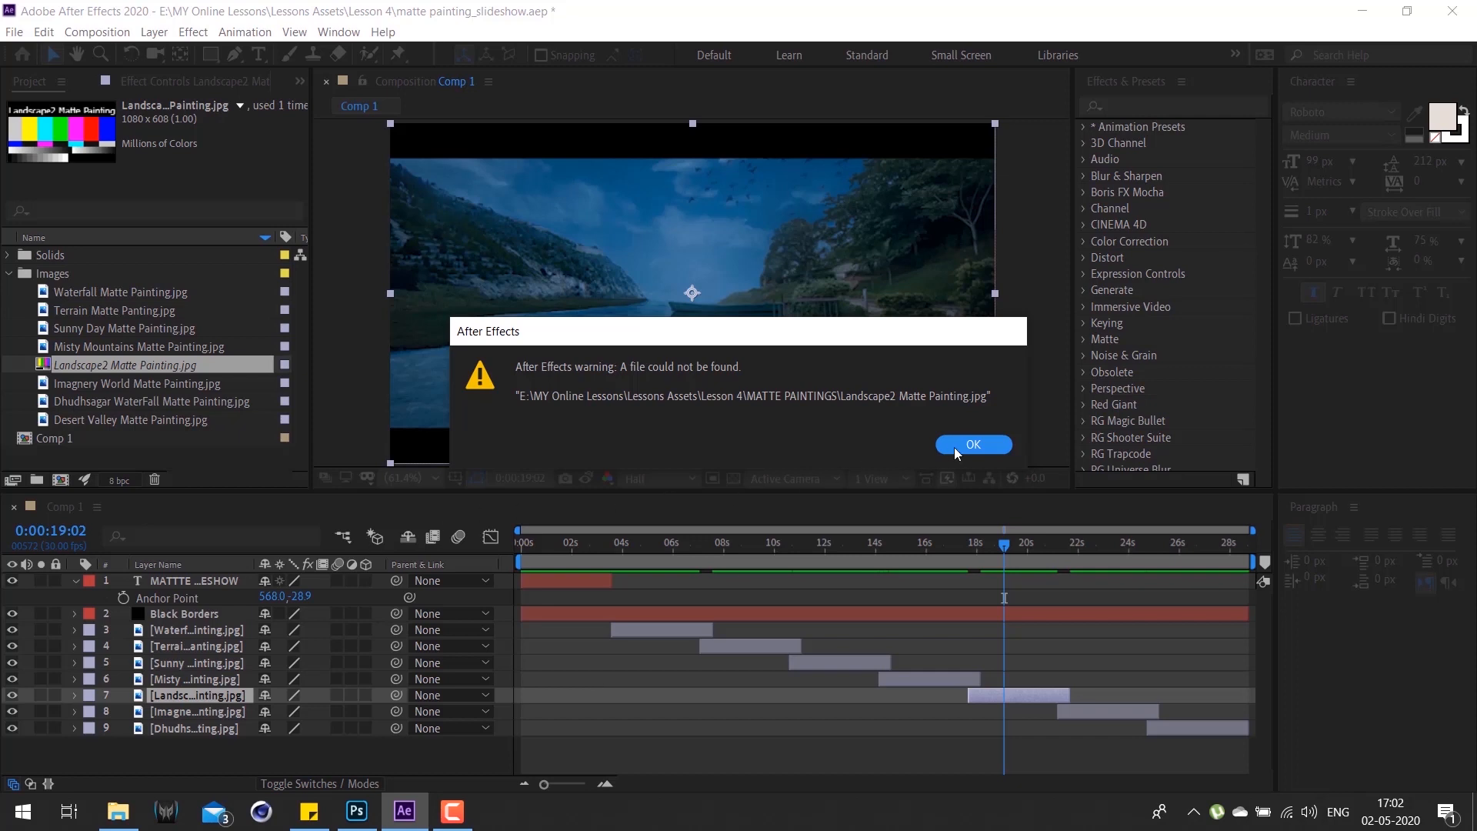
{"action": "left_click", "coordinate": [983, 446]}
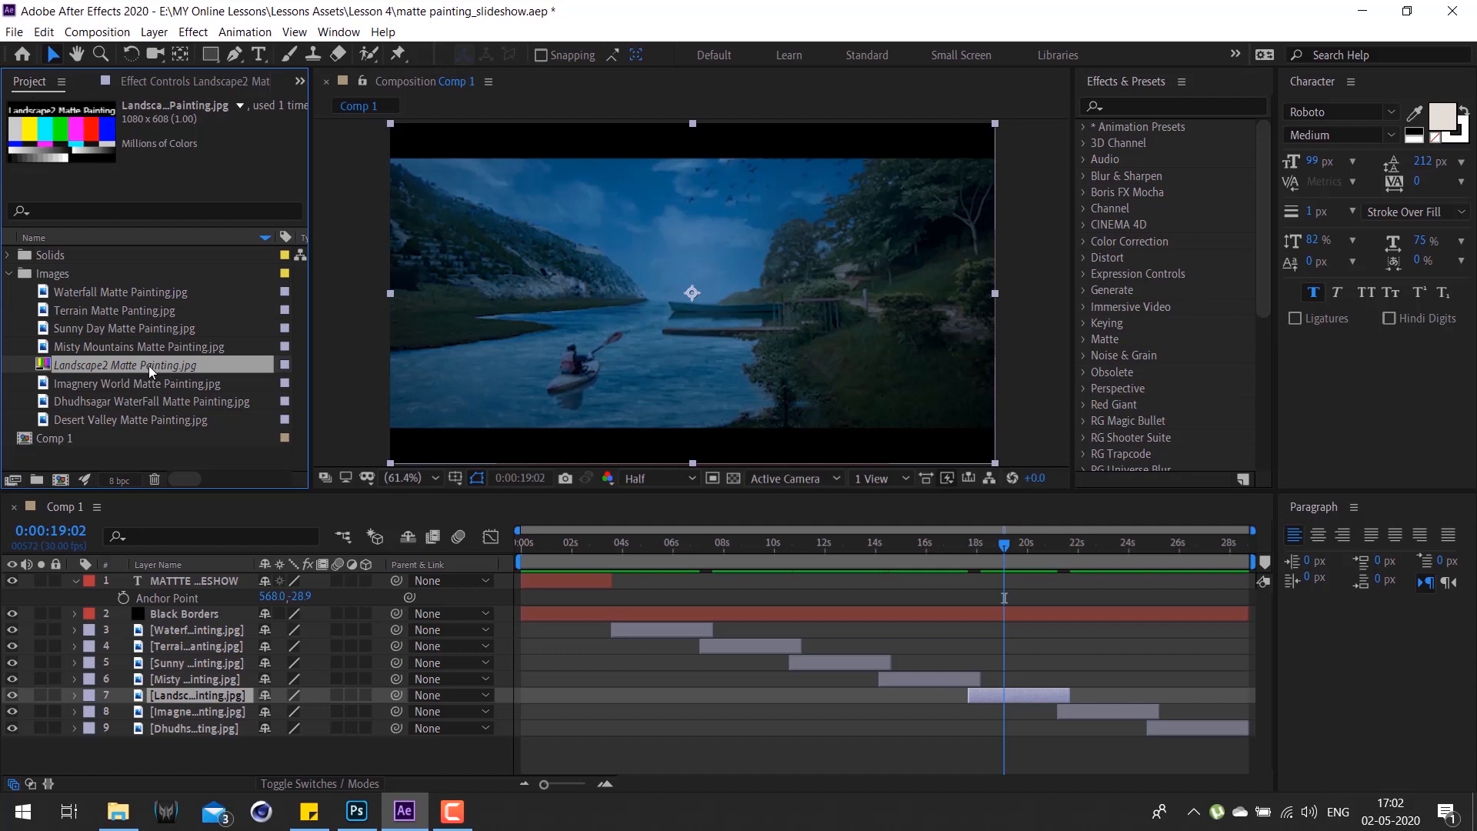
{"action": "right_click", "coordinate": [178, 363]}
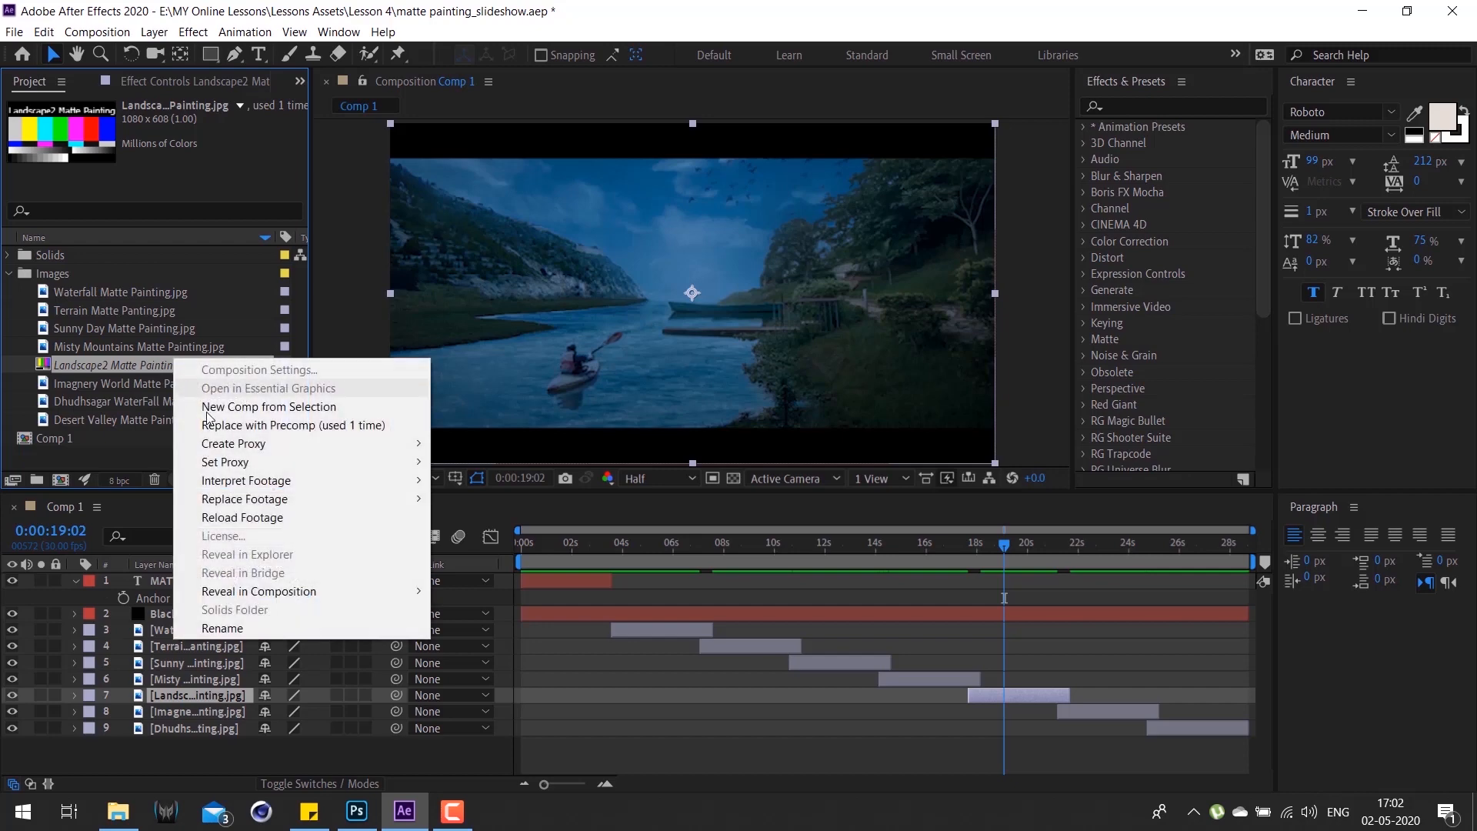
{"action": "mouse_move", "coordinate": [339, 493]}
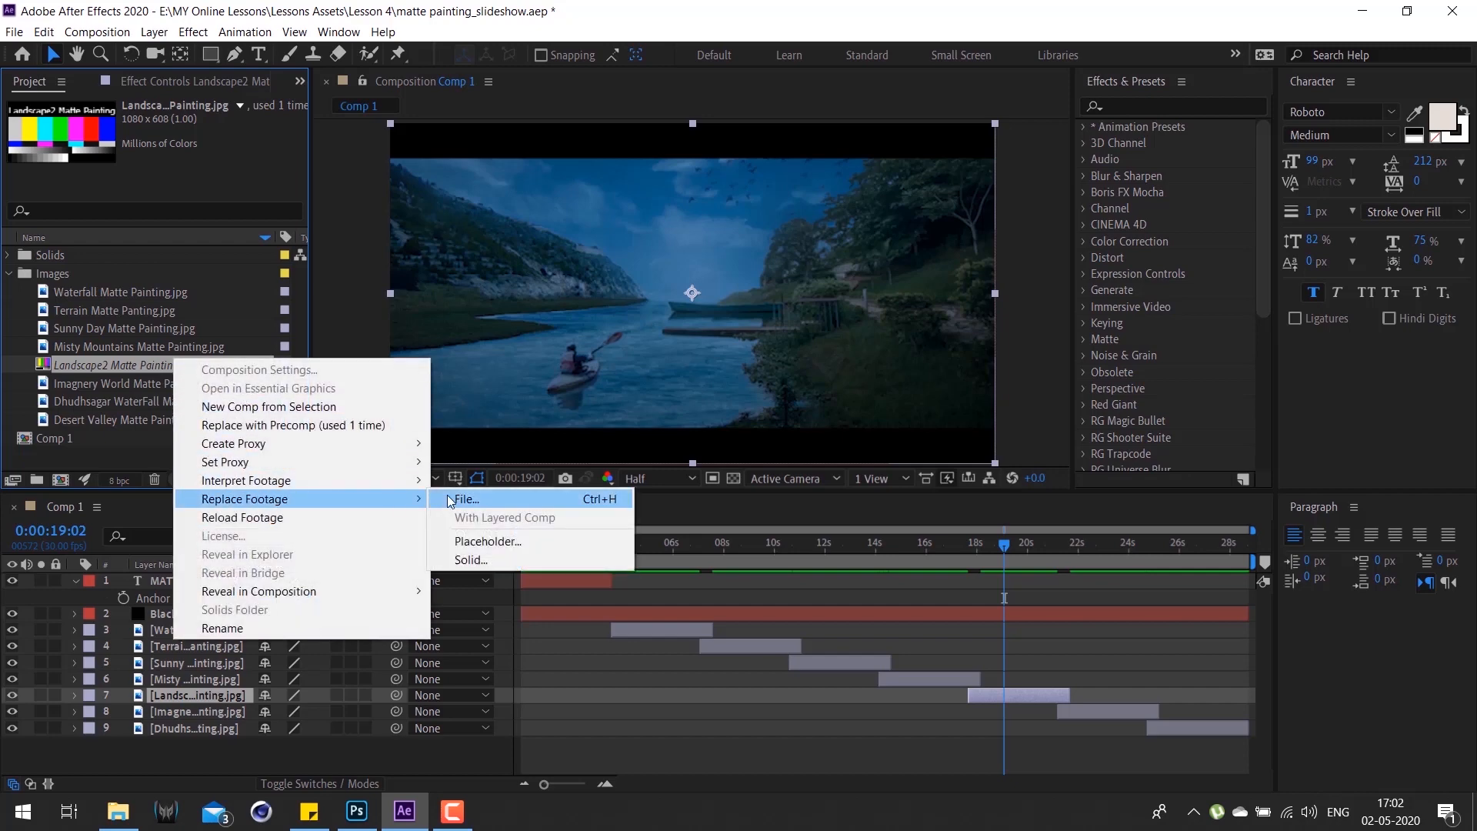
{"action": "left_click", "coordinate": [474, 498]}
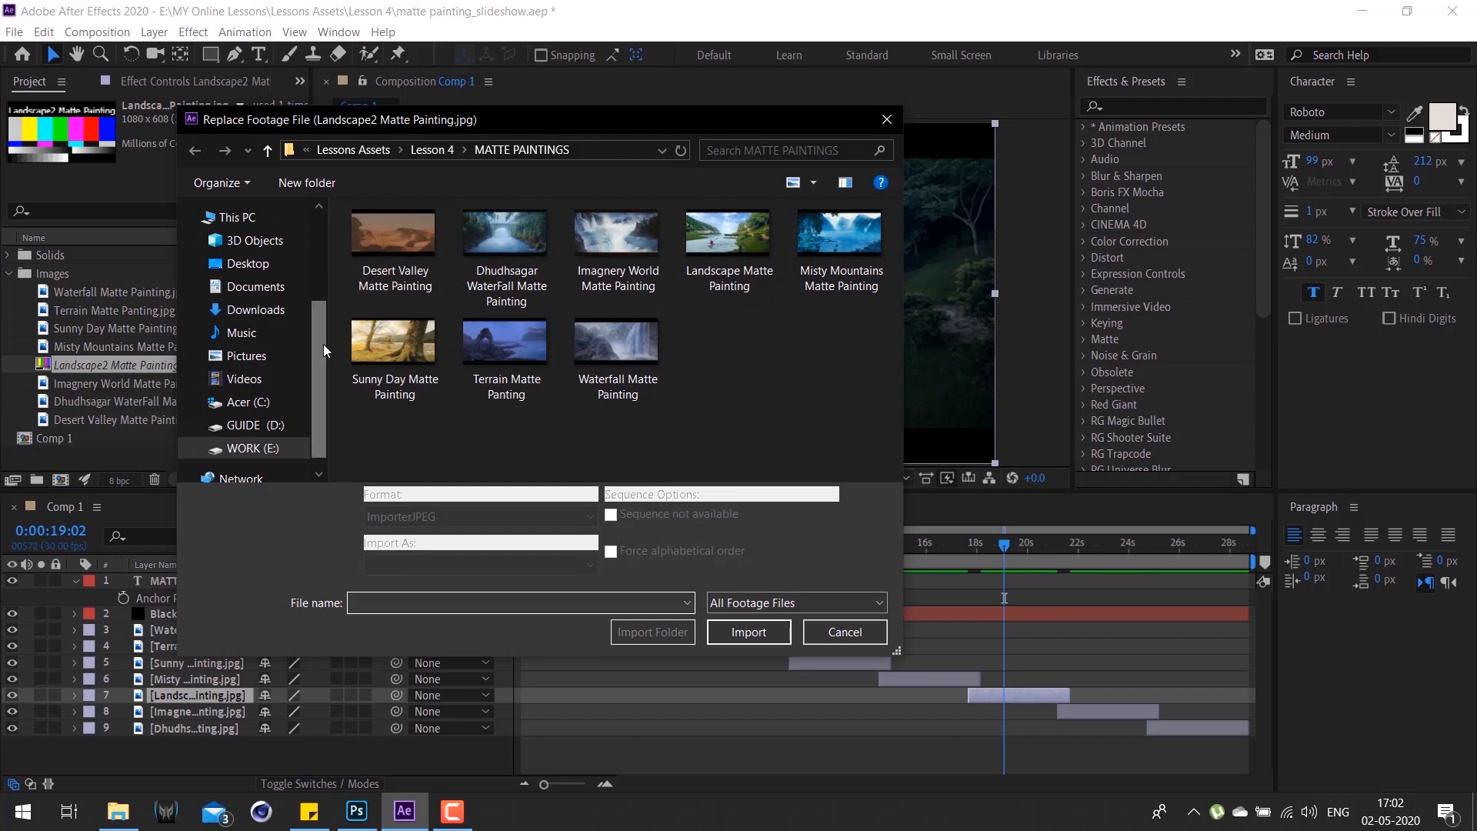
{"action": "left_click_drag", "start_coordinate": [322, 339], "coordinate": [320, 239]}
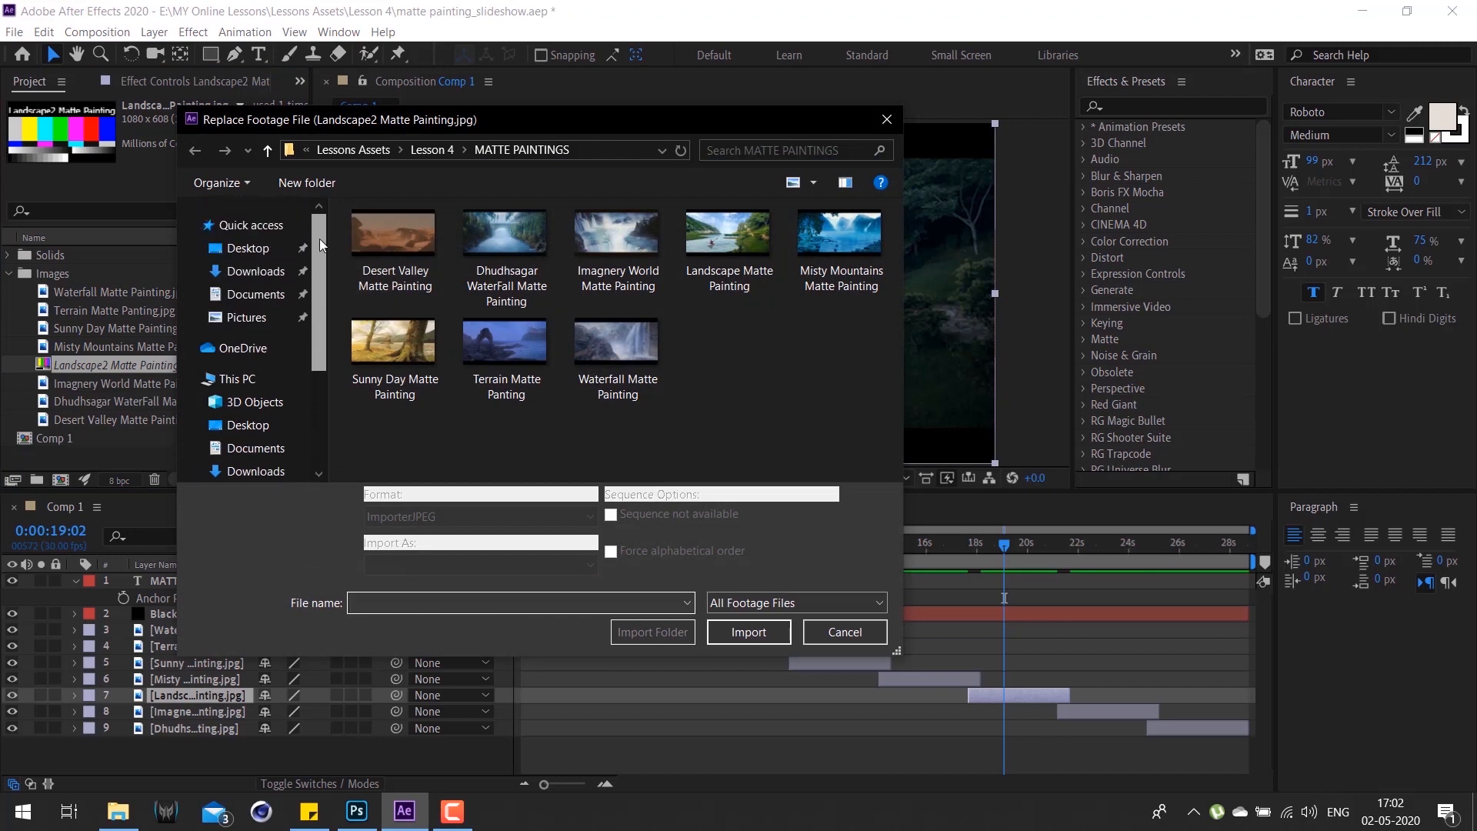
{"action": "left_click", "coordinate": [255, 251]}
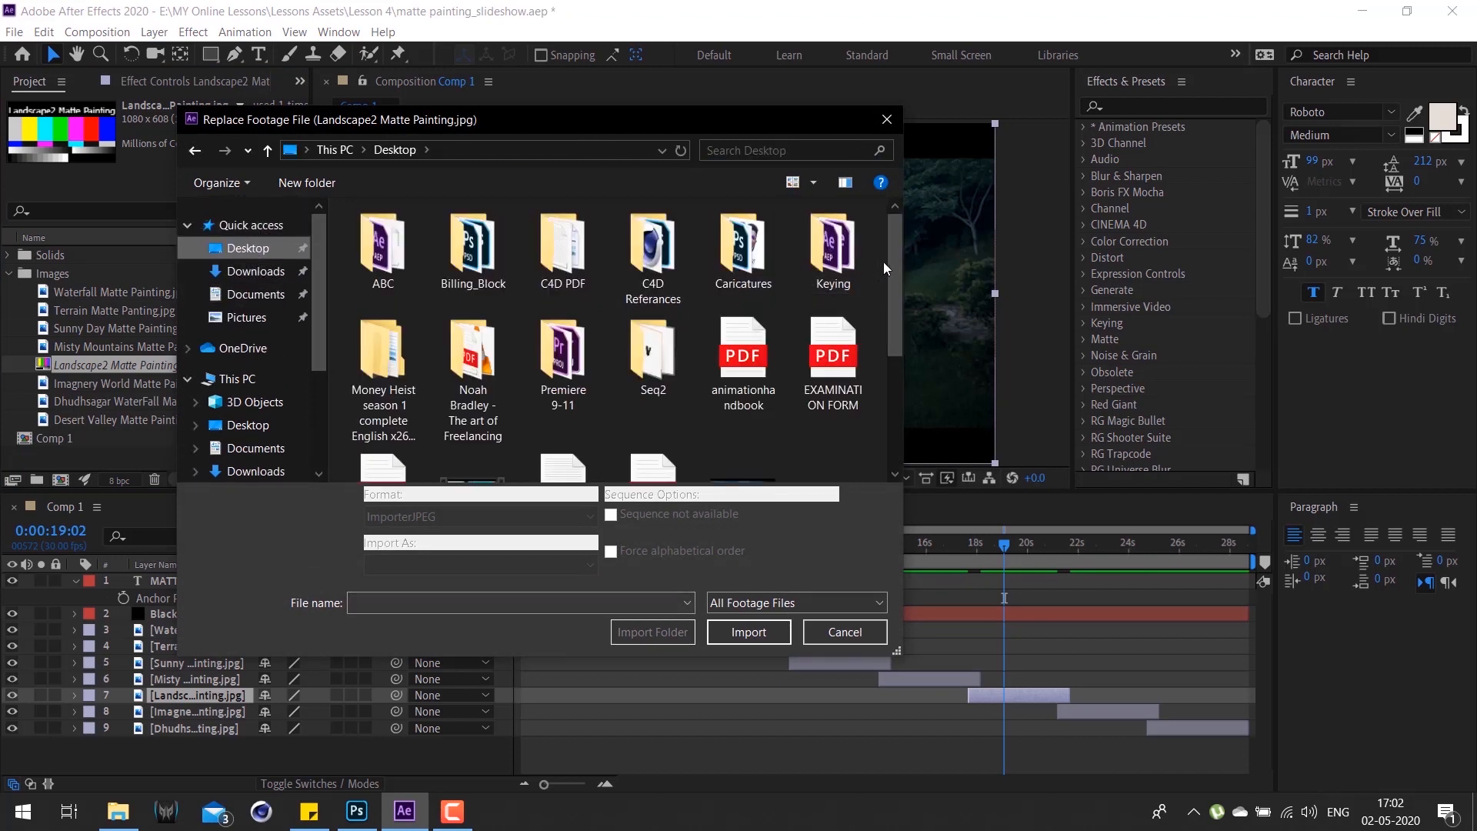
{"action": "mouse_move", "coordinate": [890, 263]}
{"action": "left_mouse_down"}
{"action": "mouse_move", "coordinate": [883, 368]}
{"action": "mouse_move", "coordinate": [885, 338]}
{"action": "left_mouse_up"}
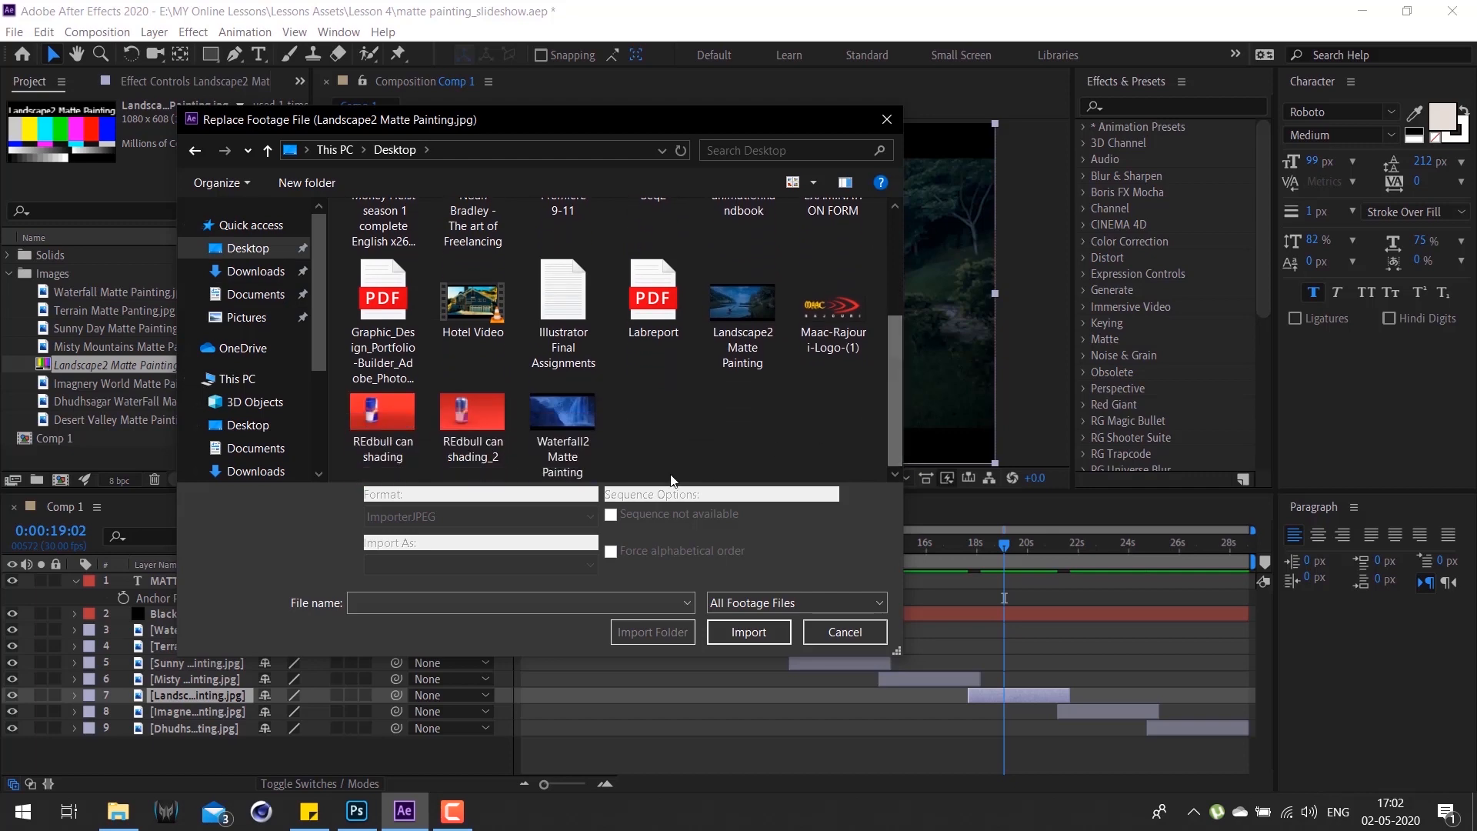
{"action": "left_click", "coordinate": [735, 327]}
{"action": "left_click", "coordinate": [756, 631]}
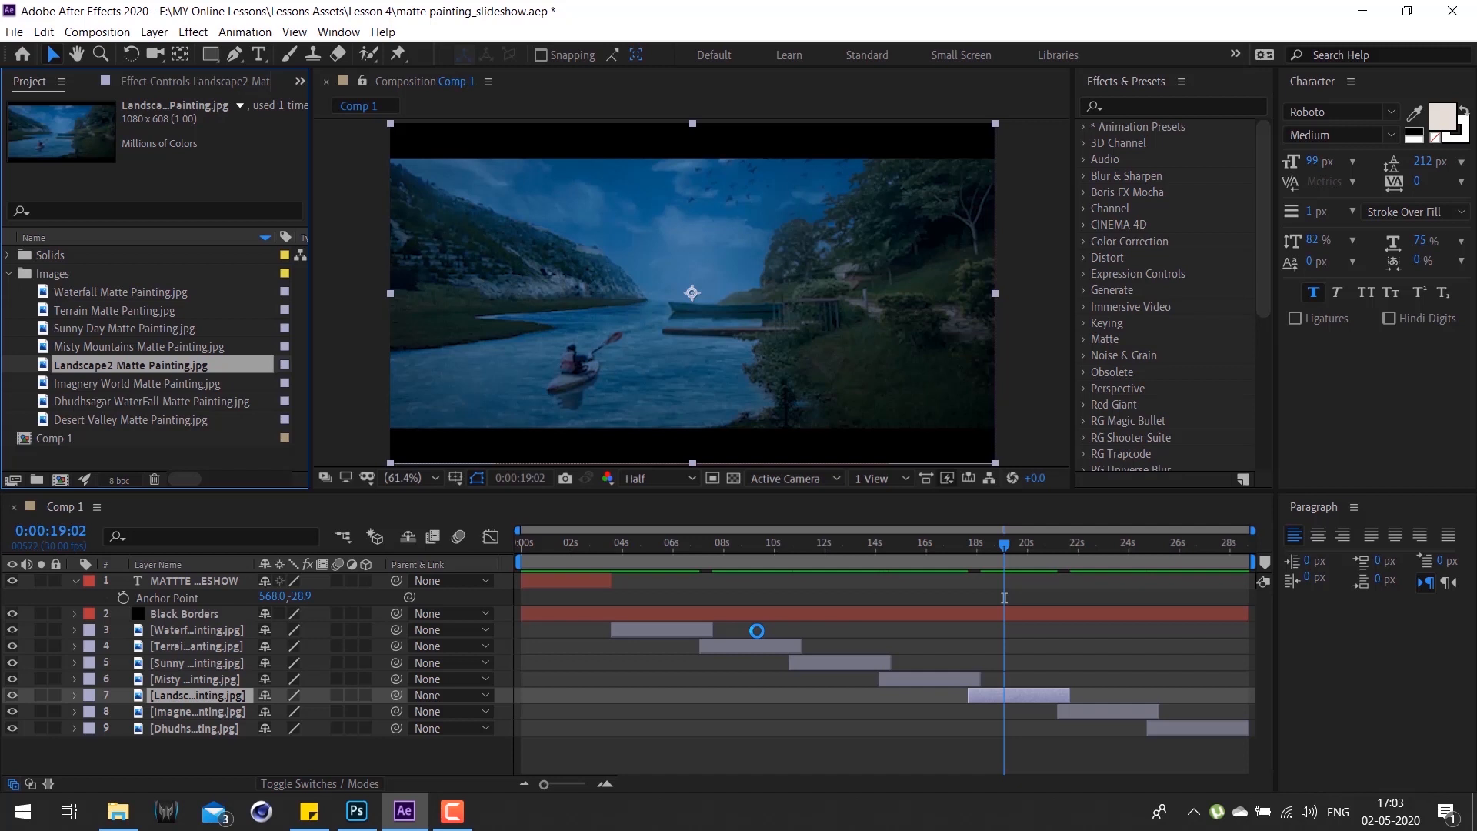
Step: Switch to File Explorer and cut the Waterfall2 and Landscape2 Matte Painting images from the Desktop
{"action": "key", "text": "alt+Tab"}
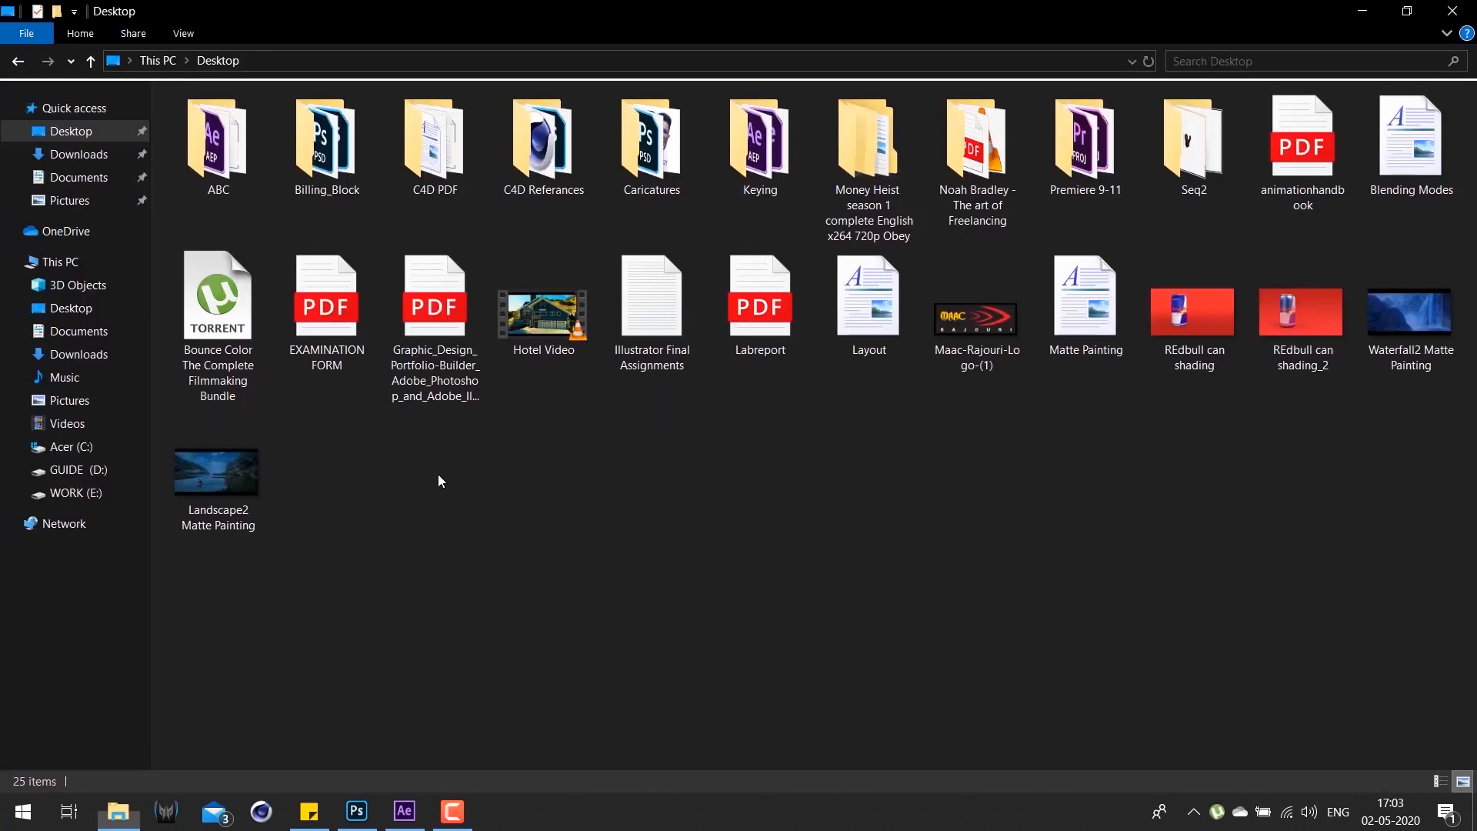
{"action": "left_click", "coordinate": [1406, 344]}
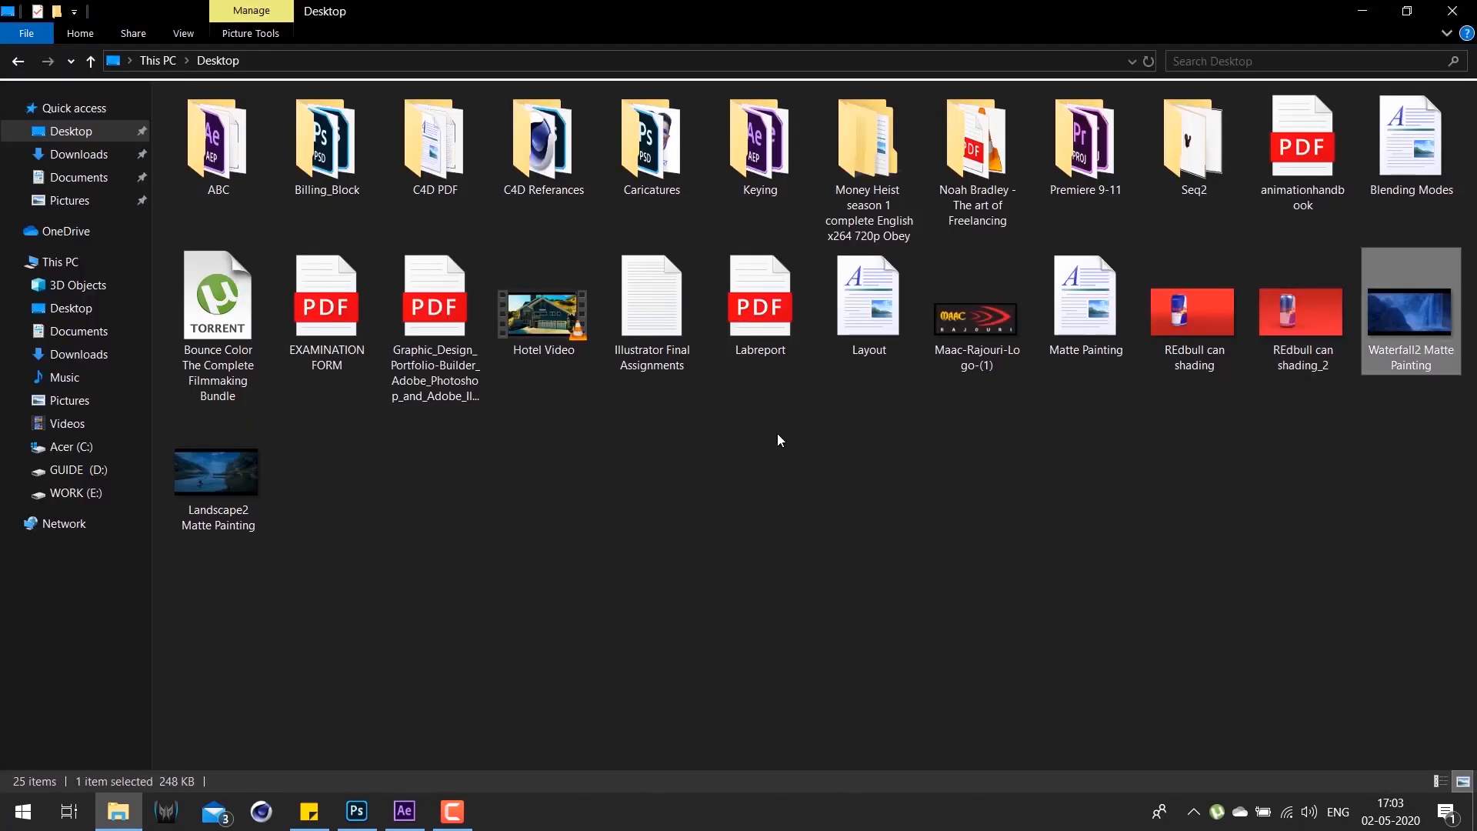
{"action": "left_click", "coordinate": [228, 482], "text": "ctrl"}
{"action": "key", "text": "alt+Tab"}
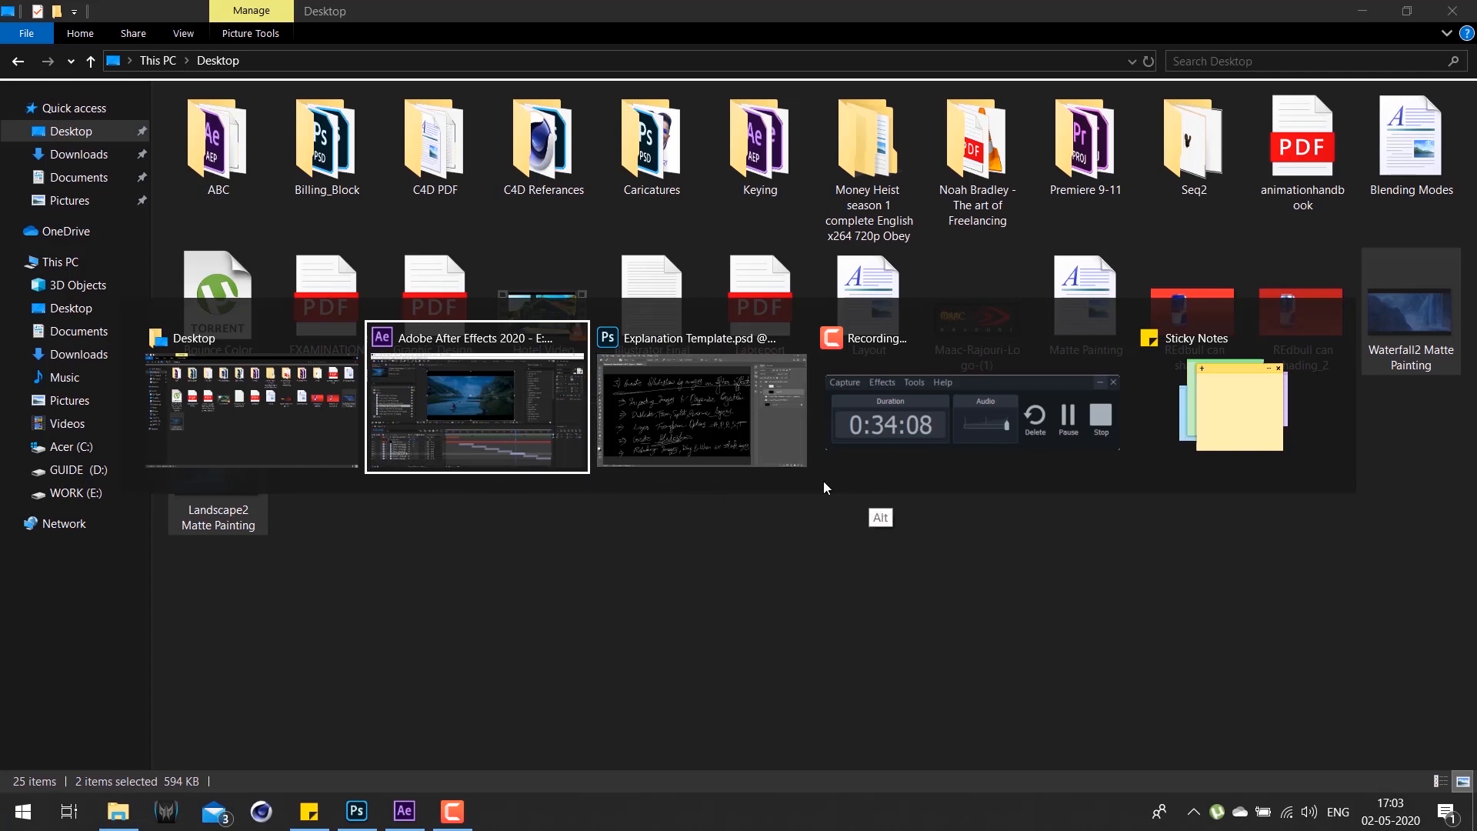
{"action": "left_click", "coordinate": [335, 421]}
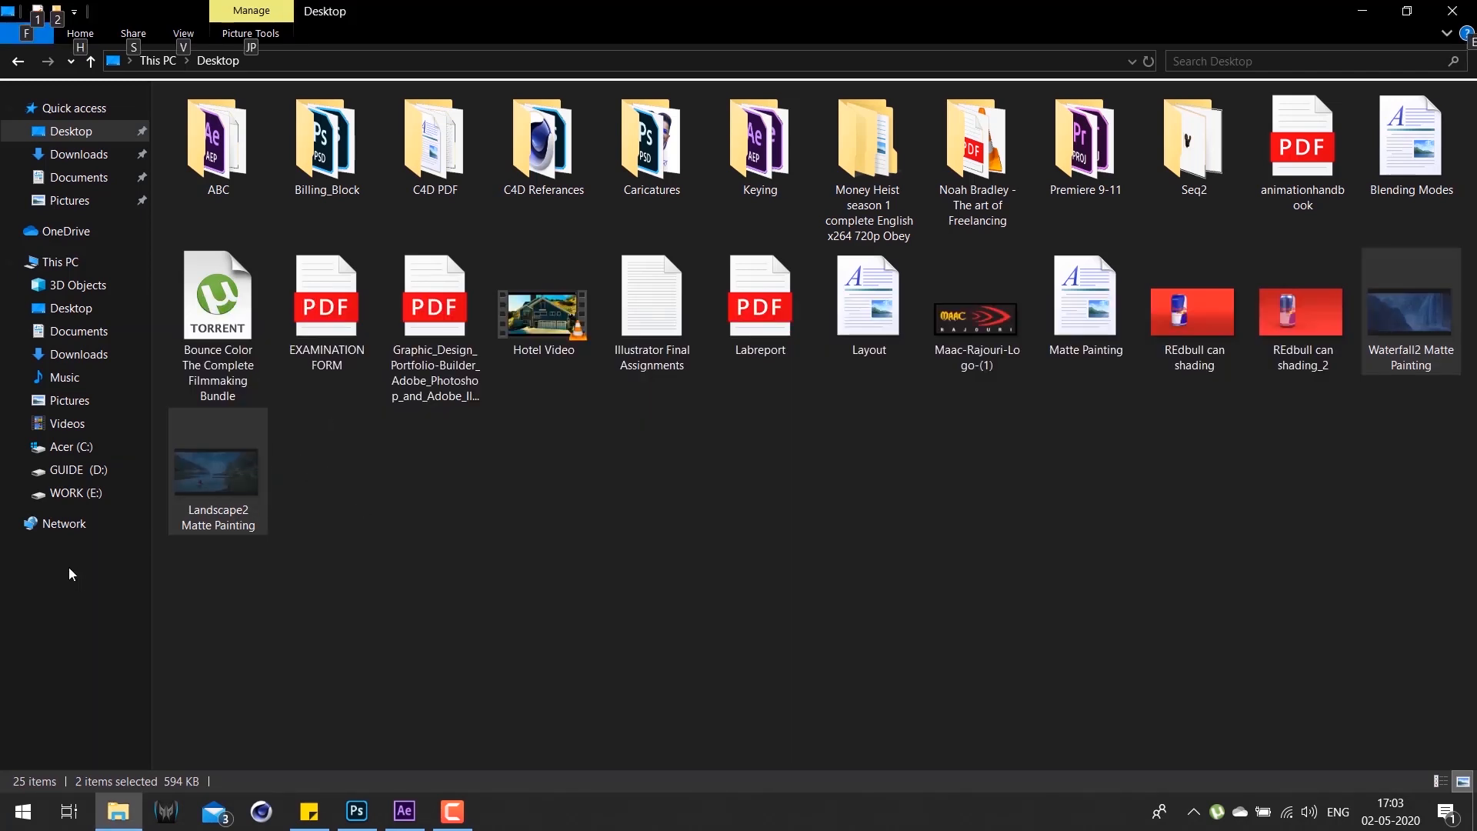
Step: Paste the two cut images into the MATTE PAINTINGS folder under WORK (E:), MY Online Lessons, Lessons Assets, Lesson 4
{"action": "left_click", "coordinate": [124, 492]}
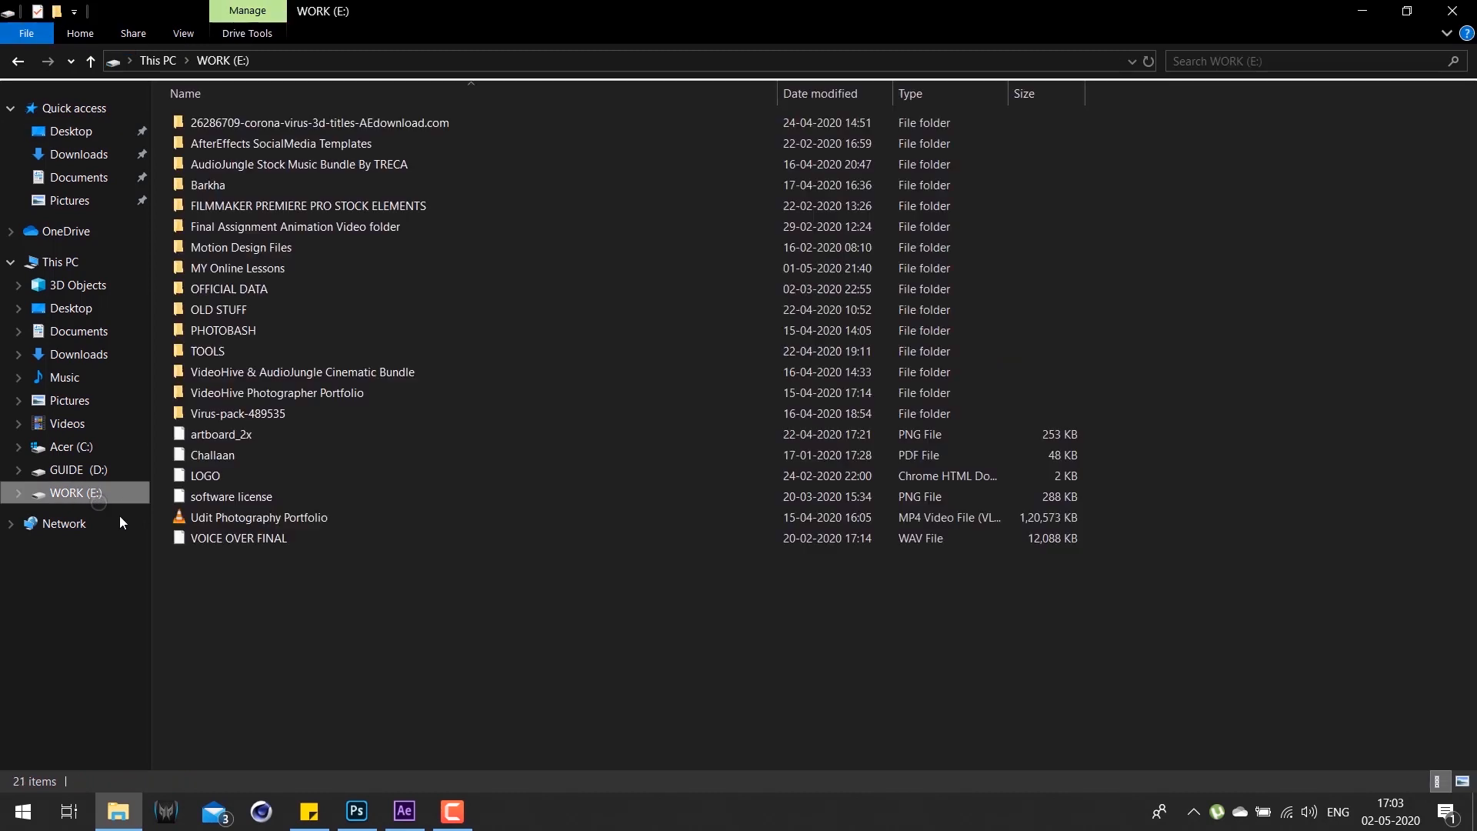
{"action": "double_click", "coordinate": [278, 260]}
{"action": "double_click", "coordinate": [296, 148]}
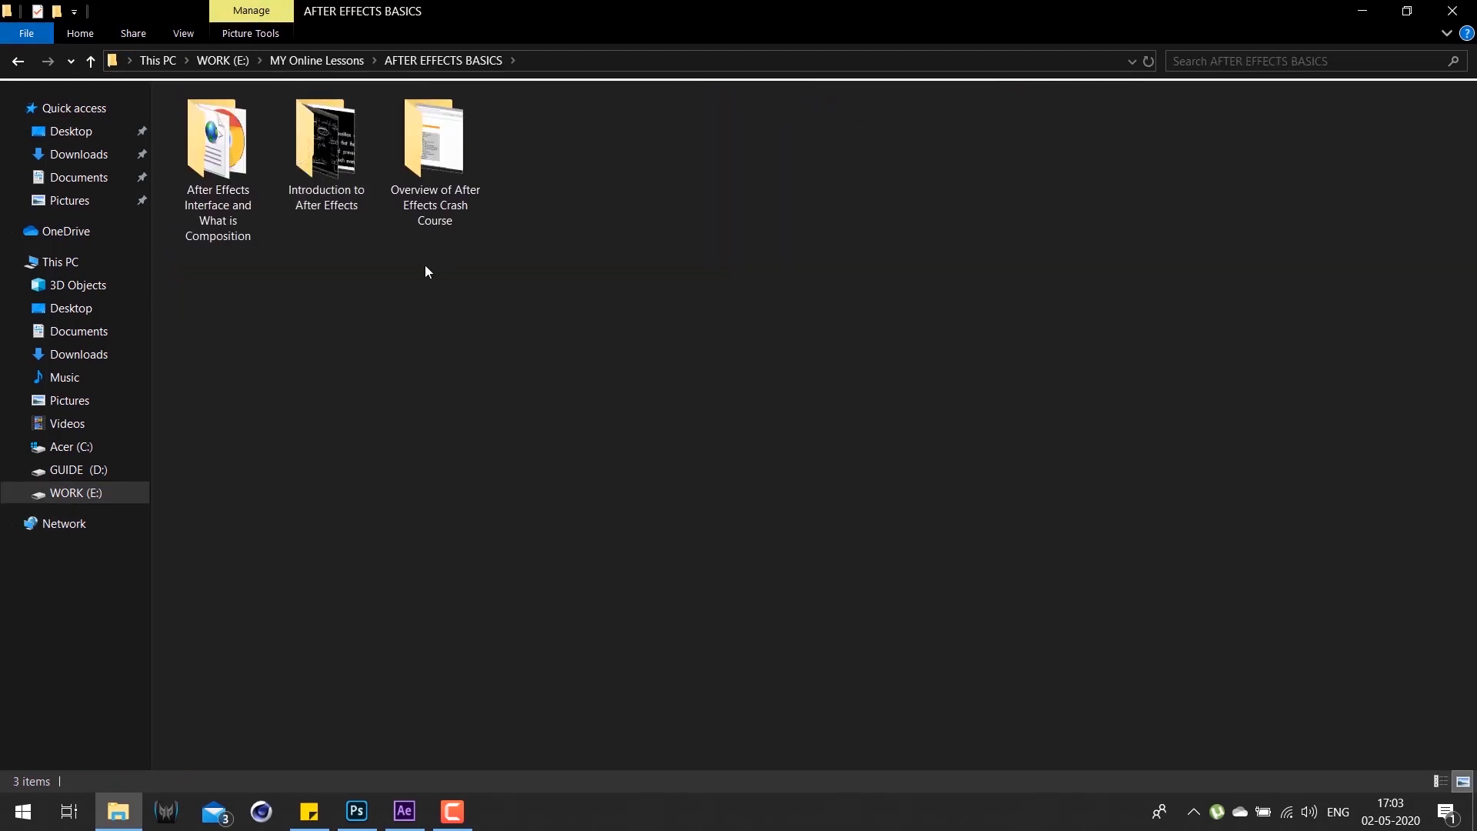
{"action": "left_click", "coordinate": [28, 61]}
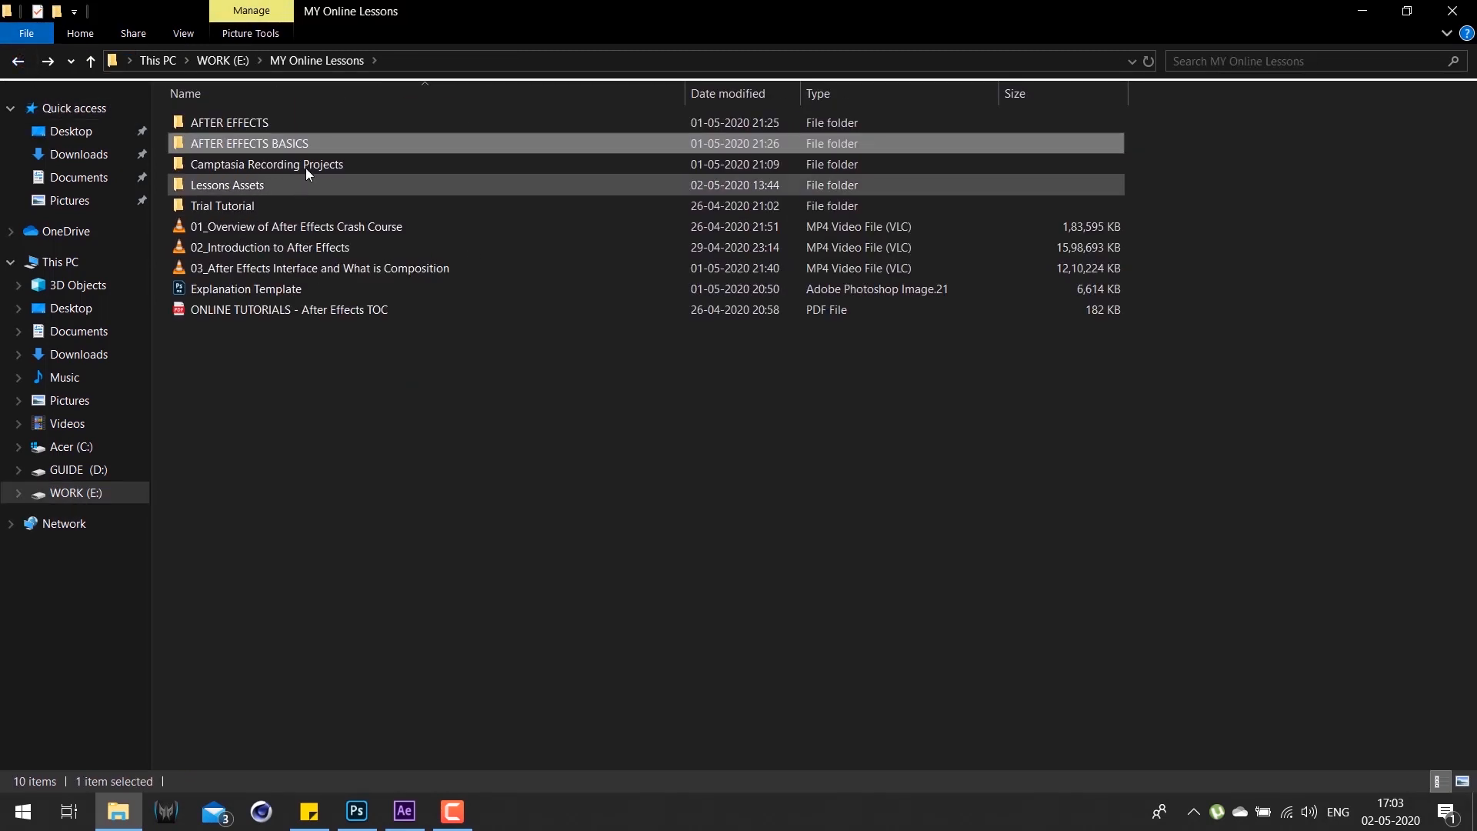
{"action": "double_click", "coordinate": [264, 182]}
{"action": "double_click", "coordinate": [445, 158]}
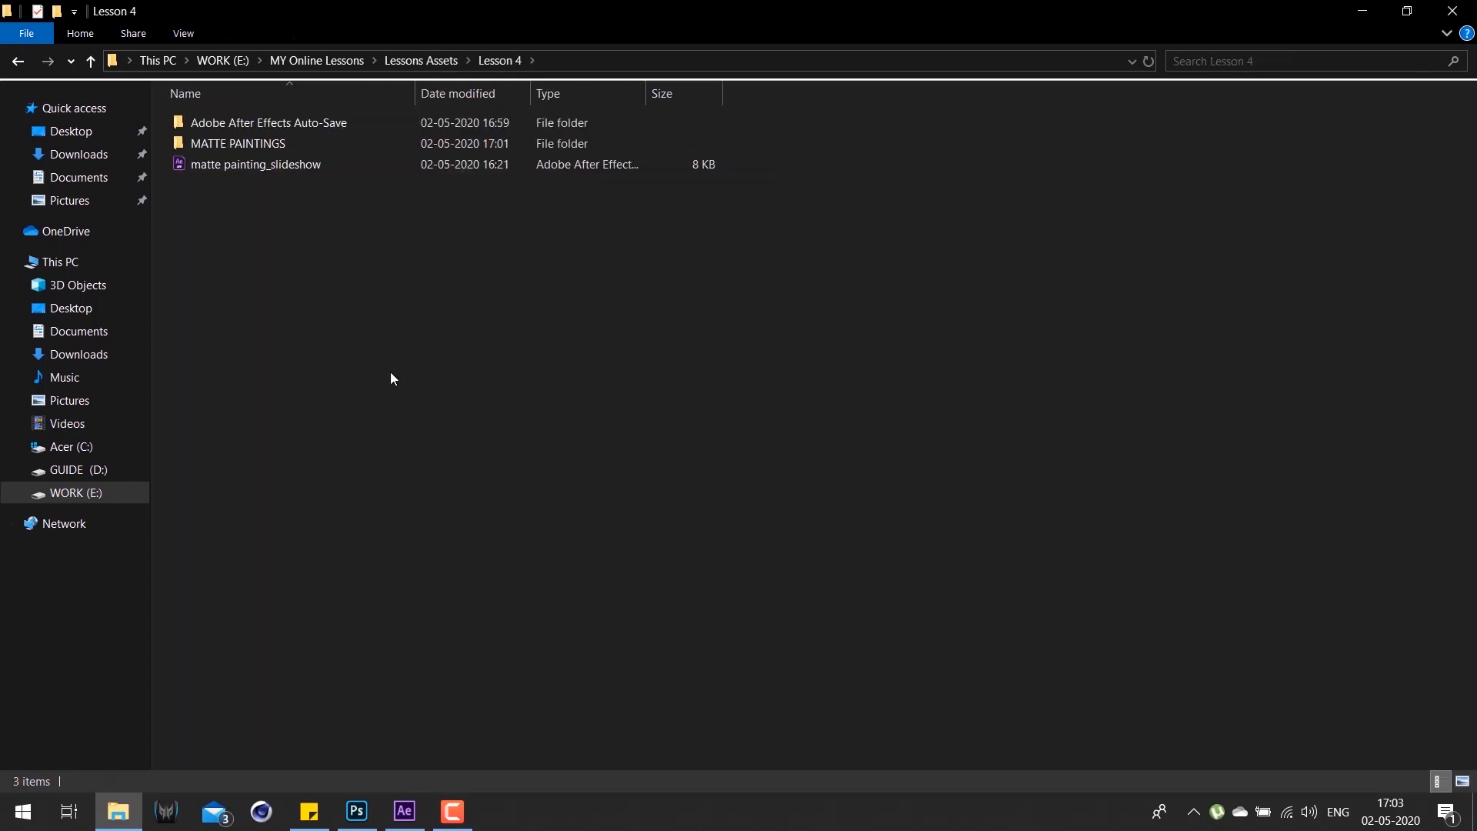
{"action": "right_click", "coordinate": [450, 312]}
{"action": "double_click", "coordinate": [302, 142]}
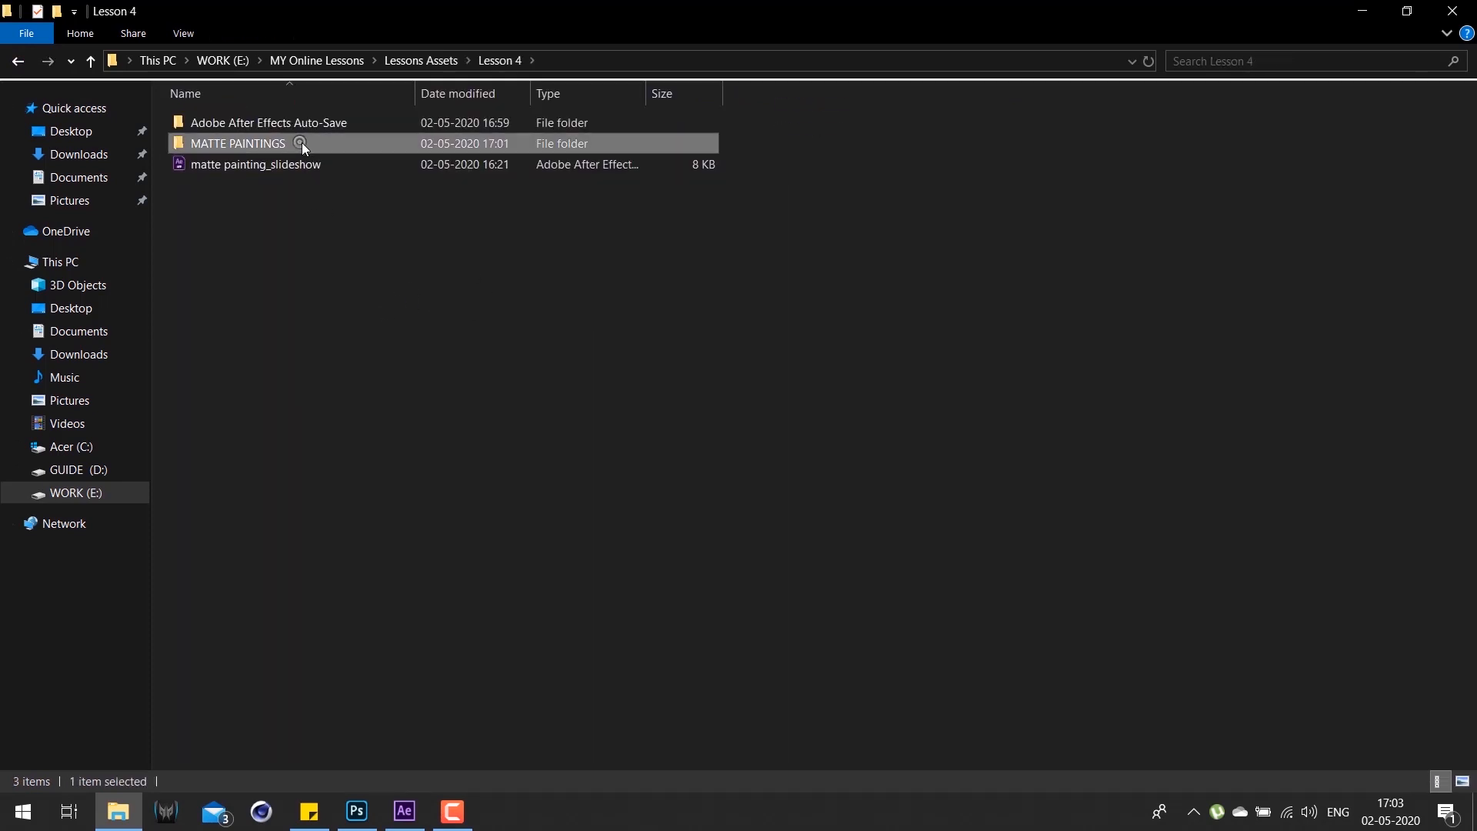
{"action": "right_click", "coordinate": [499, 316]}
{"action": "left_click", "coordinate": [546, 454]}
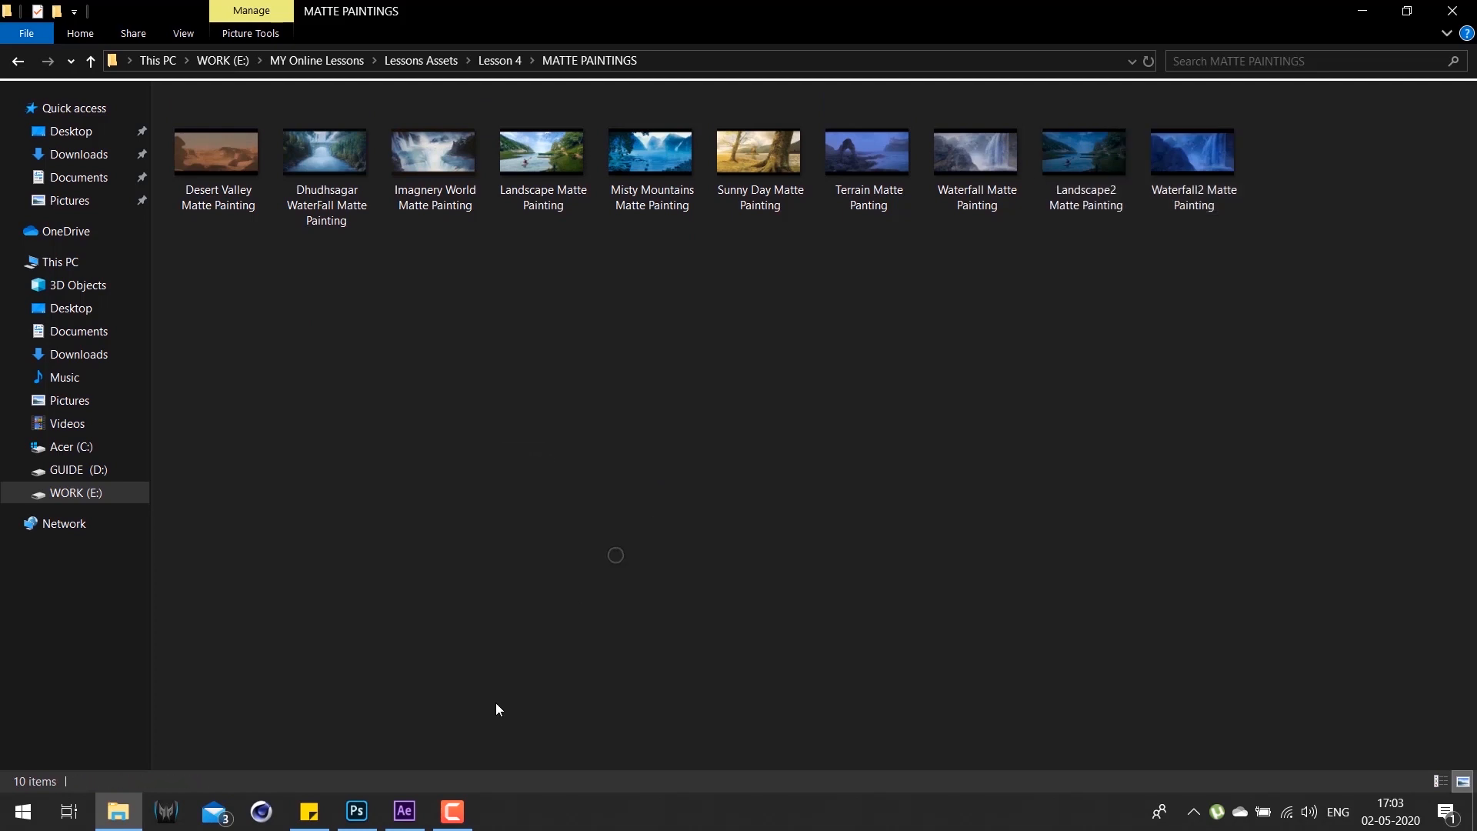
Step: Switch to After Effects, move the current time to 0:00:20:09, and dismiss the missing-file warning
{"action": "left_click", "coordinate": [406, 812]}
{"action": "left_click_drag", "start_coordinate": [999, 546], "coordinate": [1032, 531]}
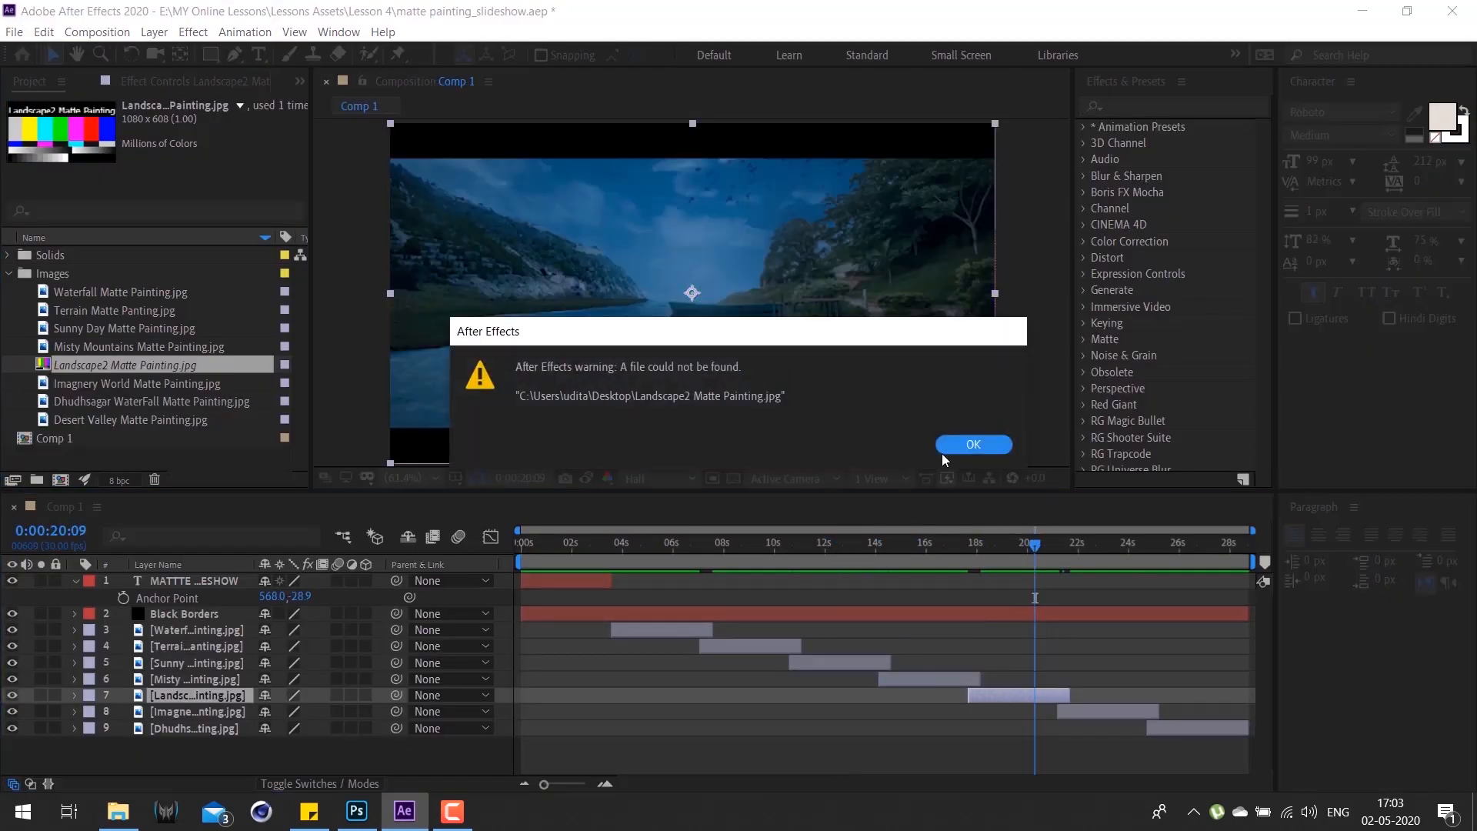
{"action": "left_click", "coordinate": [1005, 446]}
Step: Relink the missing Landscape2 Matte Painting.jpg footage to its copy in the MATTE PAINTINGS folder, using the folder path copied from File Explorer
{"action": "left_click", "coordinate": [171, 346]}
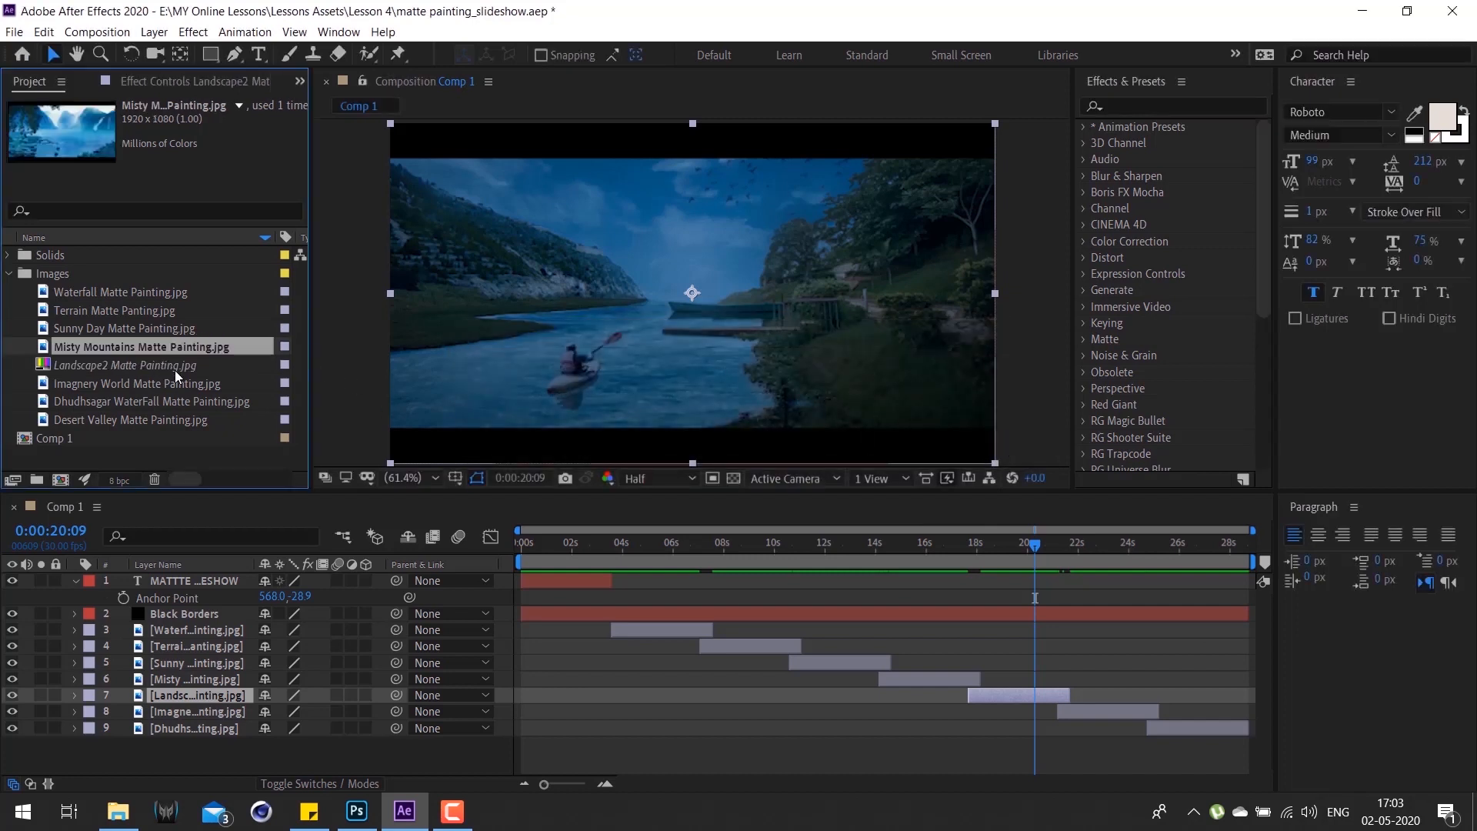
{"action": "left_click", "coordinate": [175, 366]}
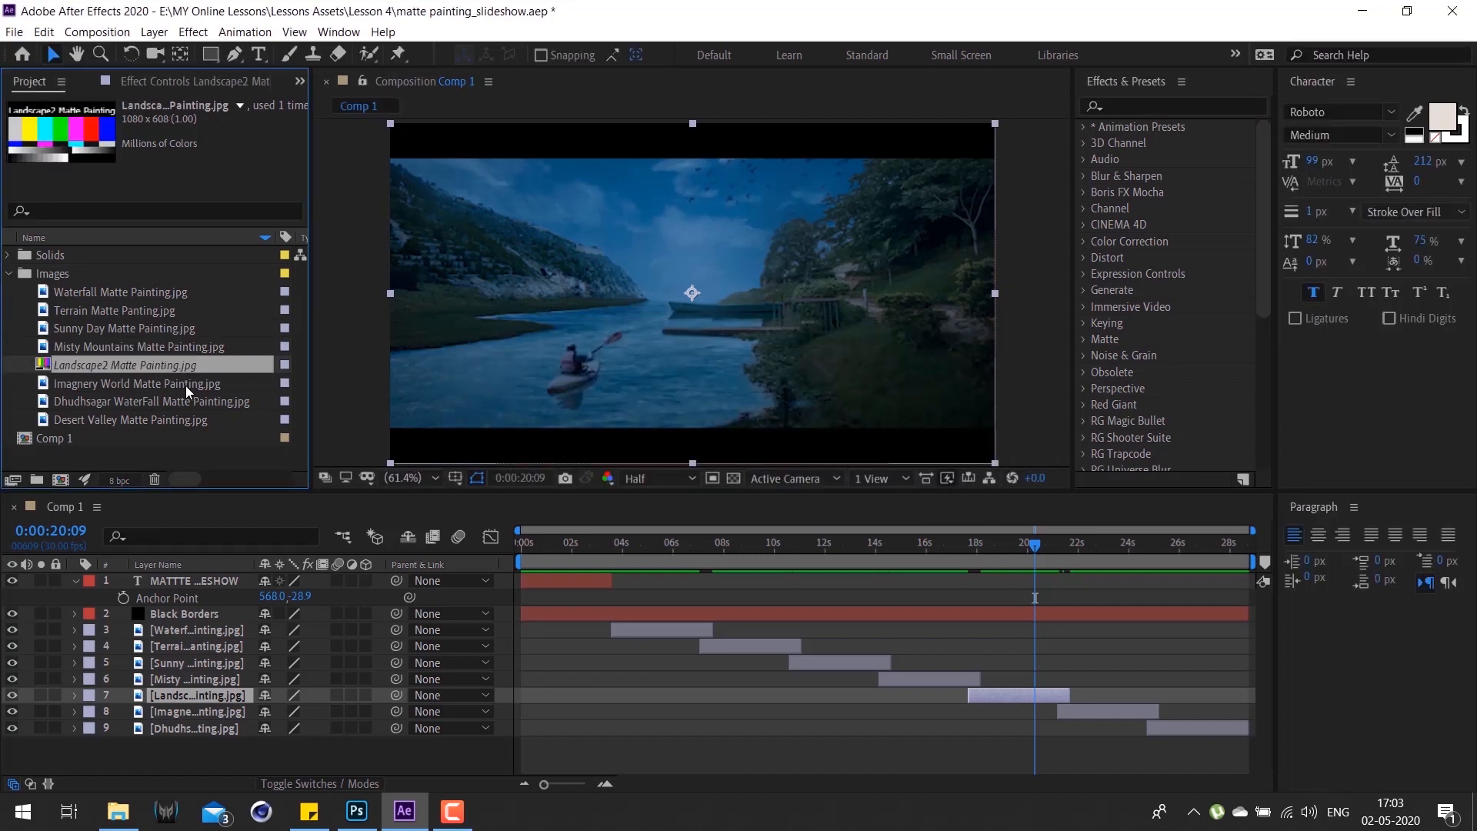
{"action": "key", "text": "ctrl+h"}
{"action": "key", "text": "alt+Tab"}
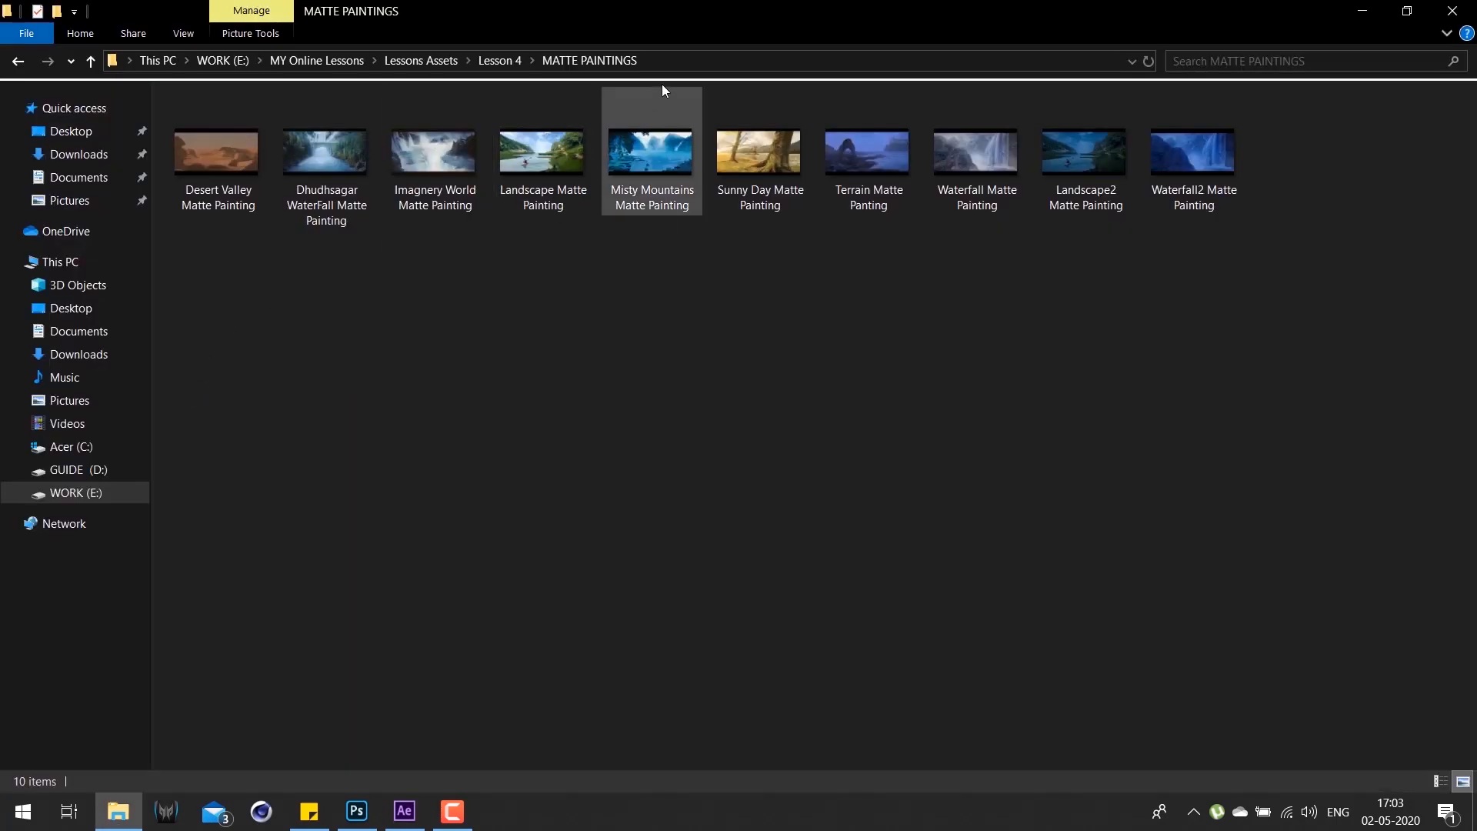
{"action": "left_click", "coordinate": [664, 62]}
{"action": "key", "text": "ctrl+c"}
{"action": "key", "text": "alt+Tab"}
{"action": "key", "text": "ctrl+v"}
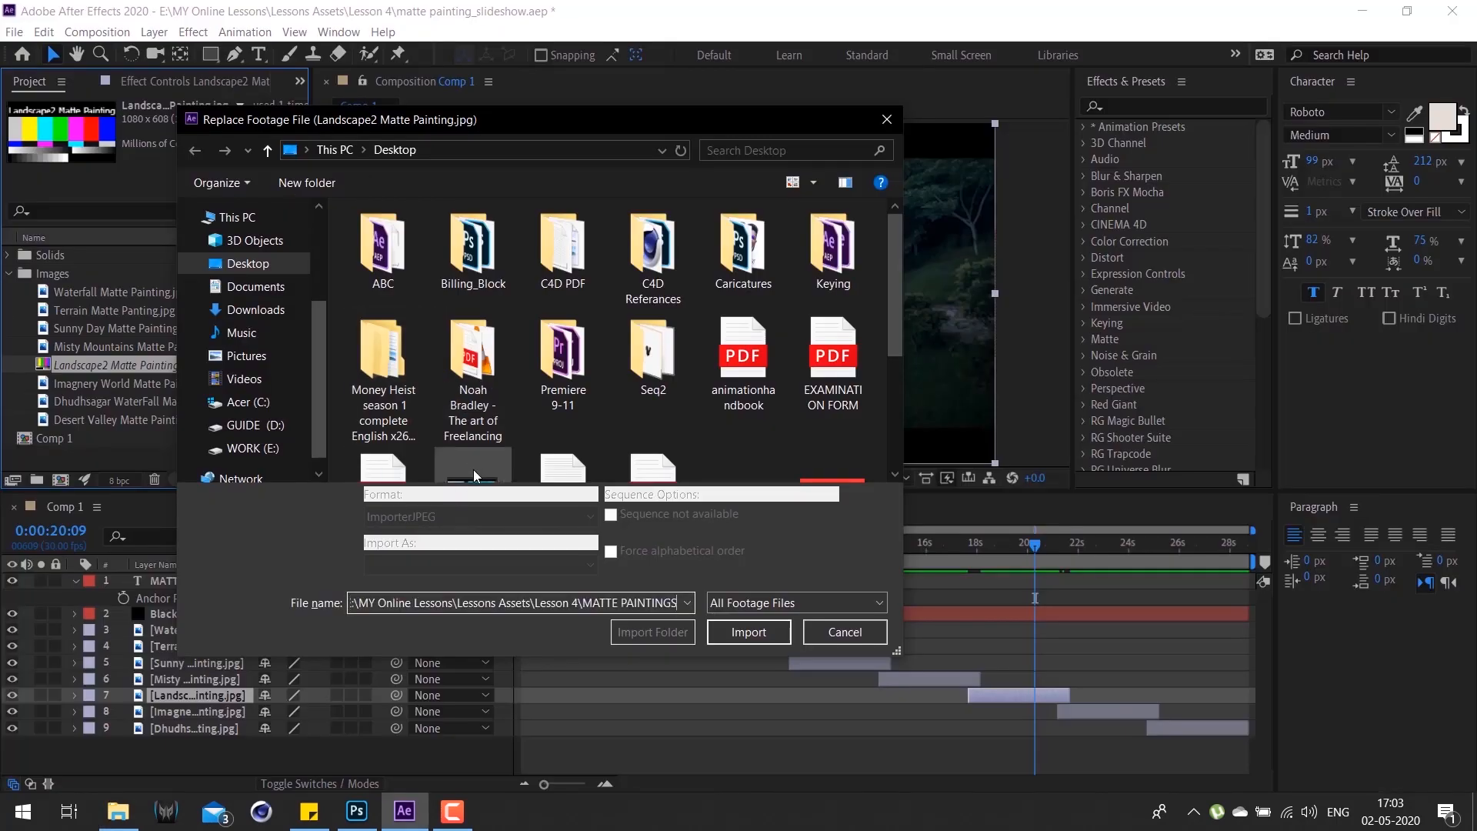
{"action": "key", "text": "Return"}
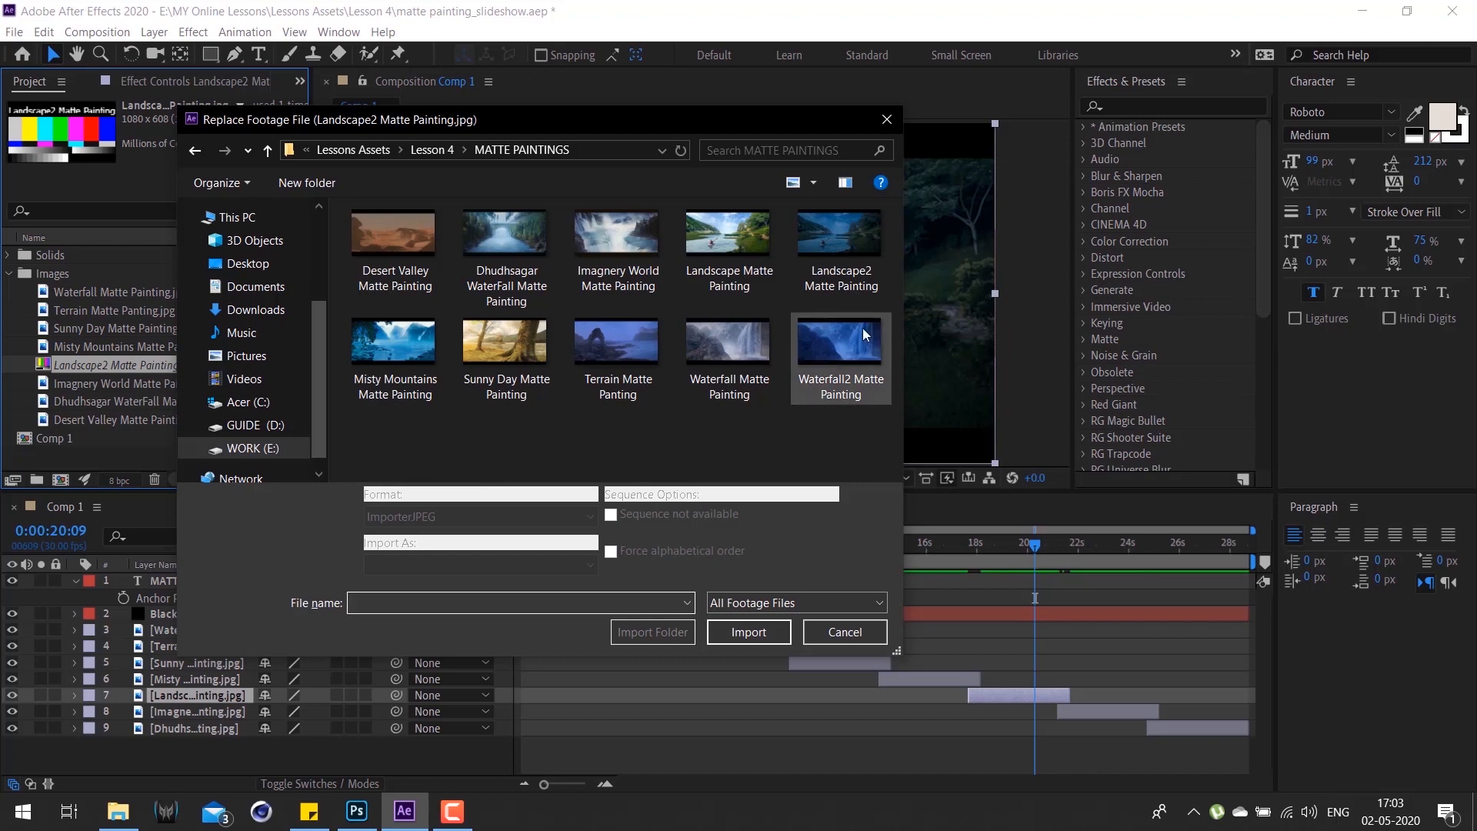
{"action": "left_click", "coordinate": [851, 261]}
{"action": "left_click", "coordinate": [769, 637]}
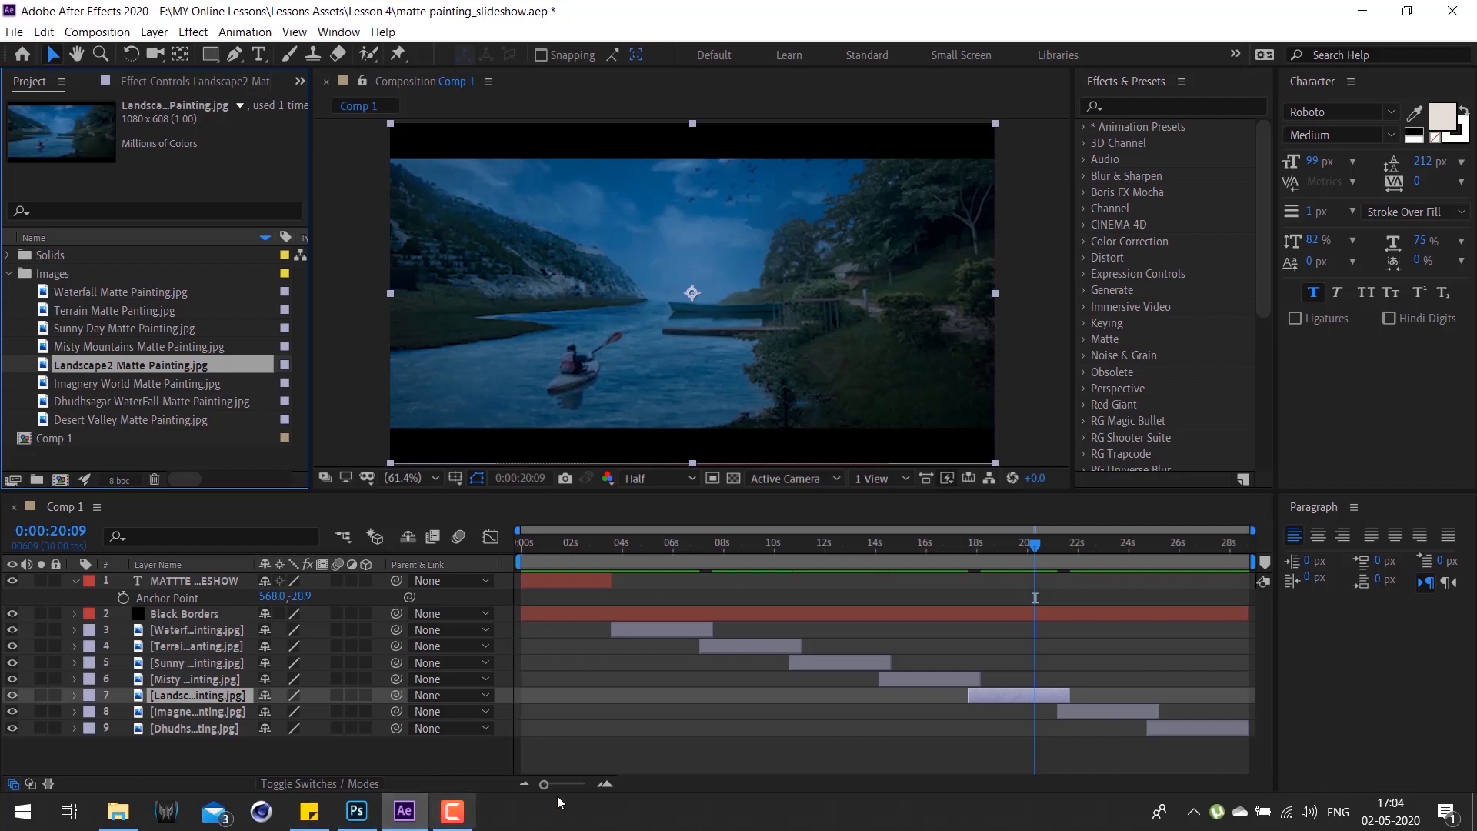
Step: Preview the slideshow from the beginning, stop the playback, and return to the first frame
{"action": "left_click_drag", "start_coordinate": [631, 543], "coordinate": [486, 568]}
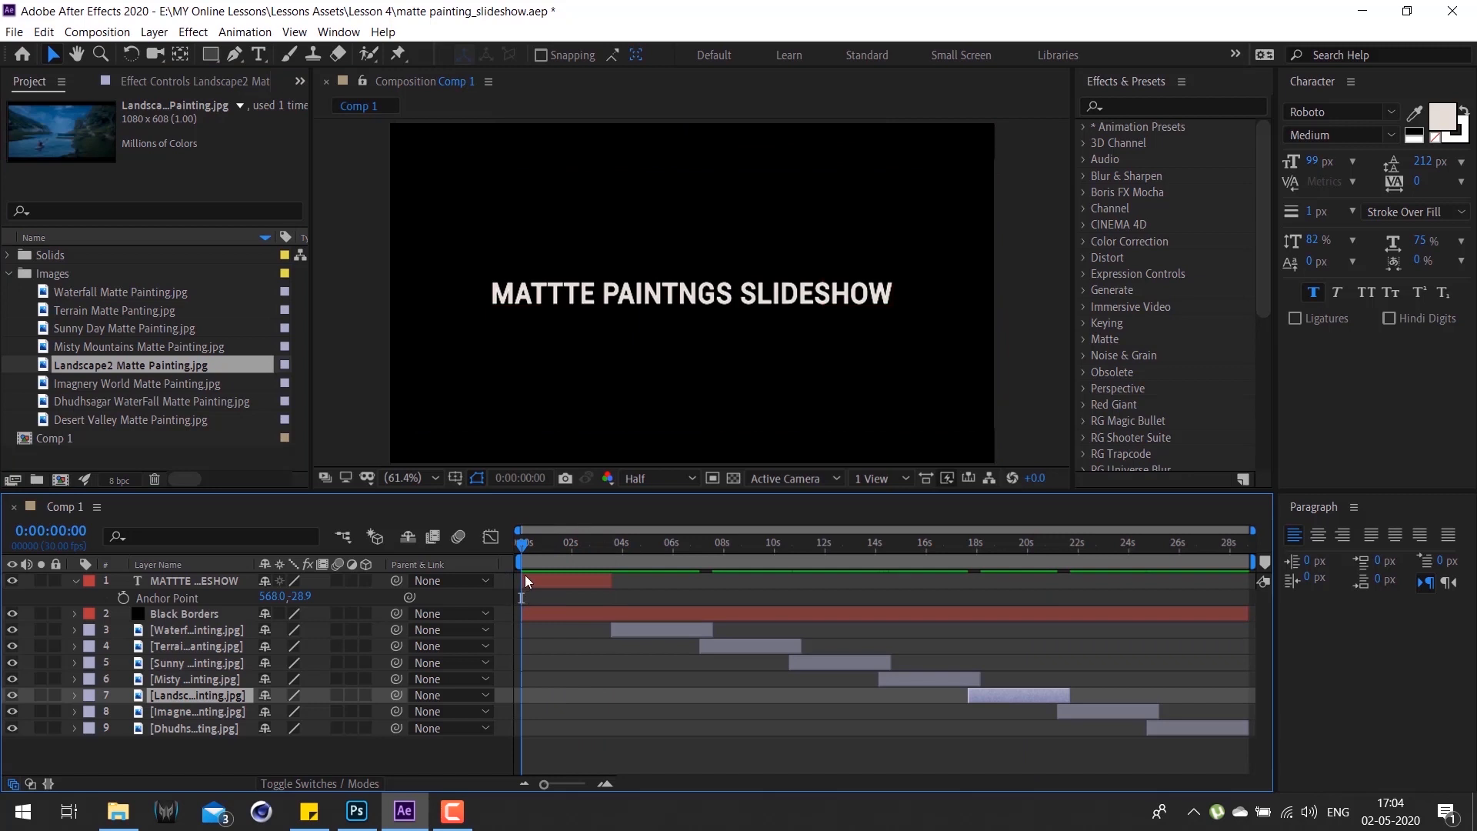
{"action": "key", "text": "space"}
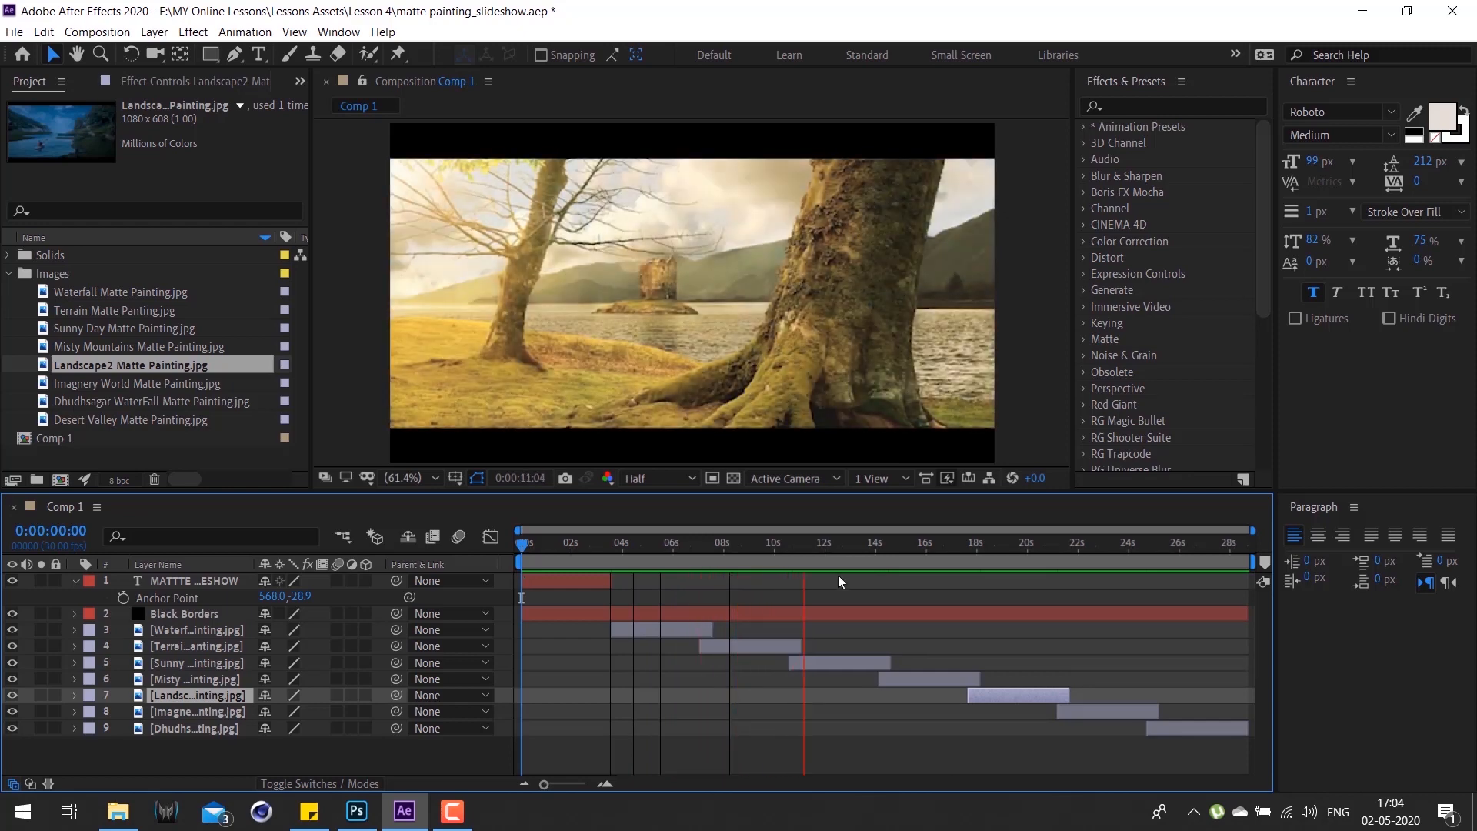
{"action": "key", "text": "space"}
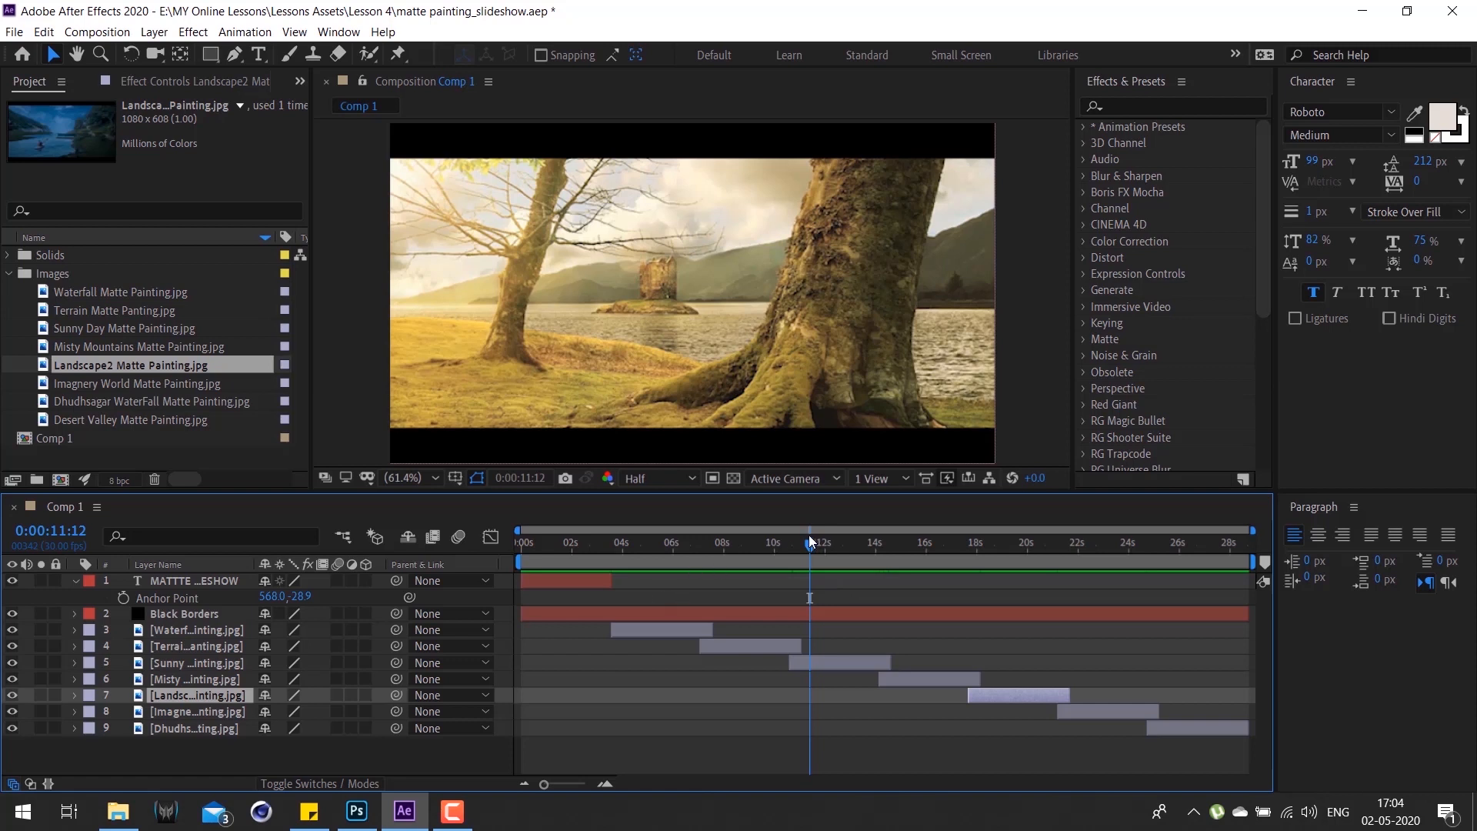
{"action": "key", "text": "Home"}
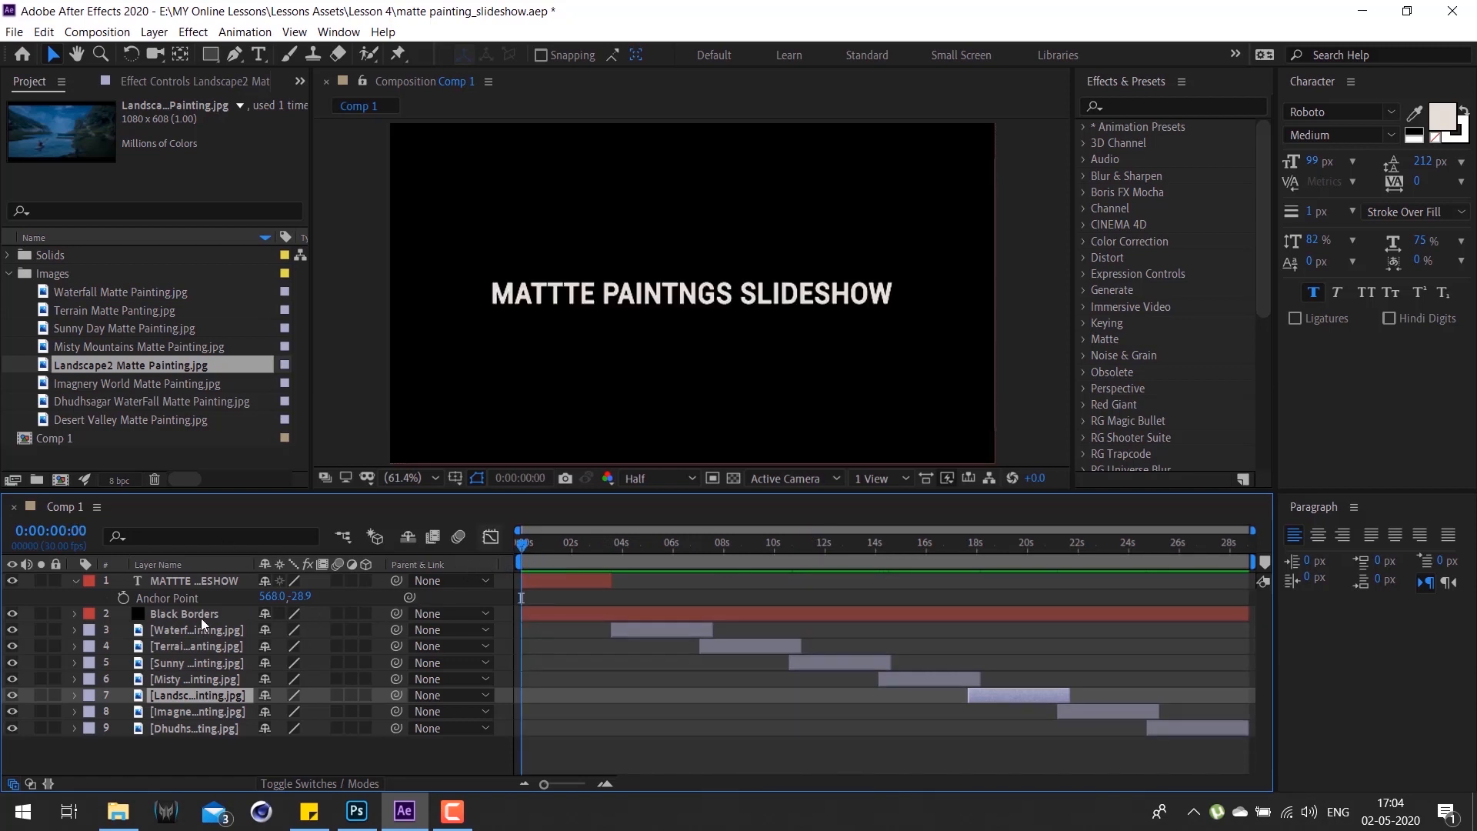
Step: Reveal the keyframed properties of all seven image layers and look through their opacity keyframes
{"action": "left_click", "coordinate": [201, 615]}
{"action": "left_click", "coordinate": [225, 730]}
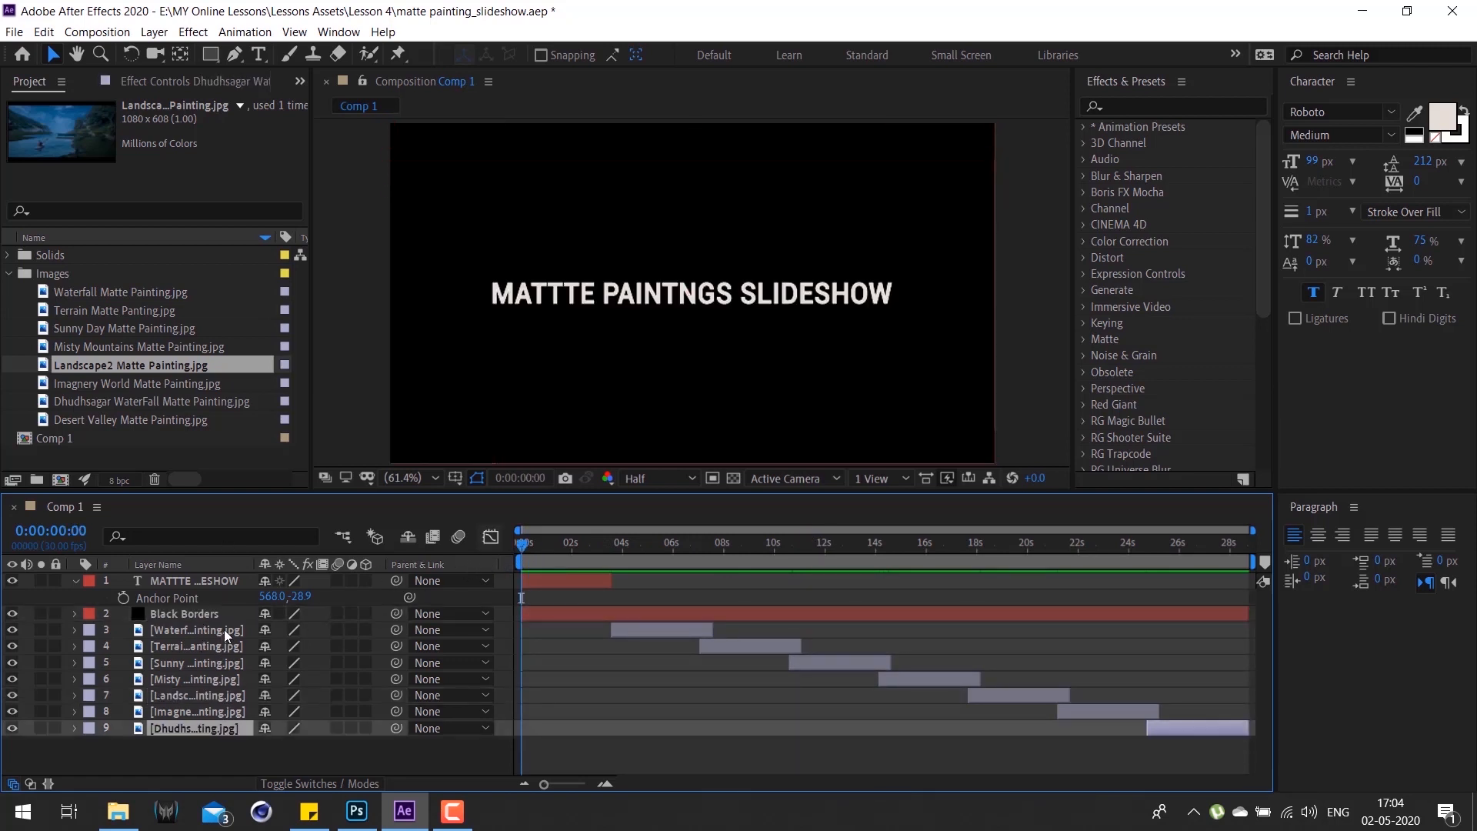
{"action": "left_click", "coordinate": [224, 634], "text": "shift"}
{"action": "key", "text": "u"}
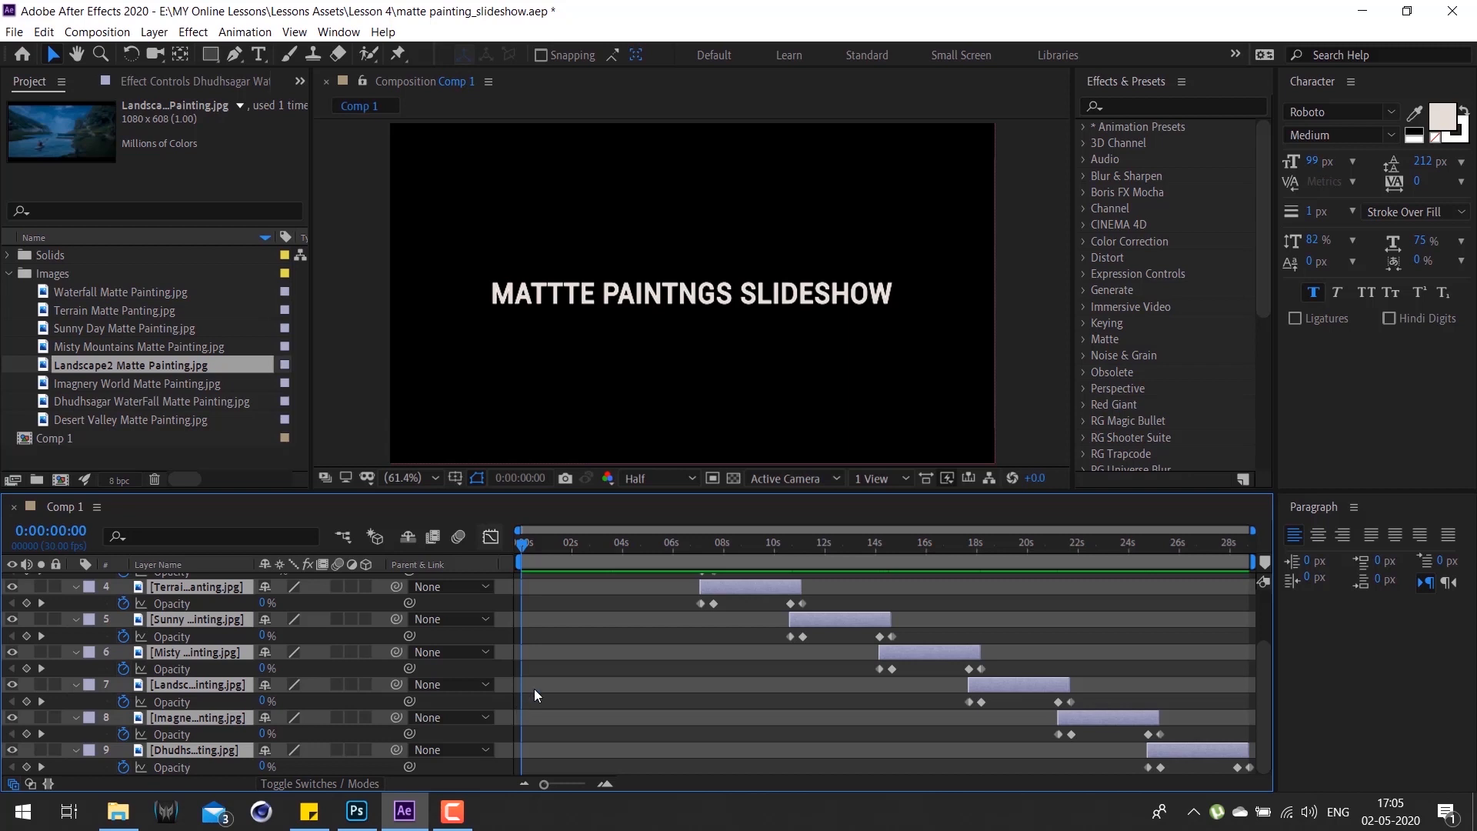
{"action": "scroll", "coordinate": [708, 699], "scroll_direction": "up", "scroll_amount": 2}
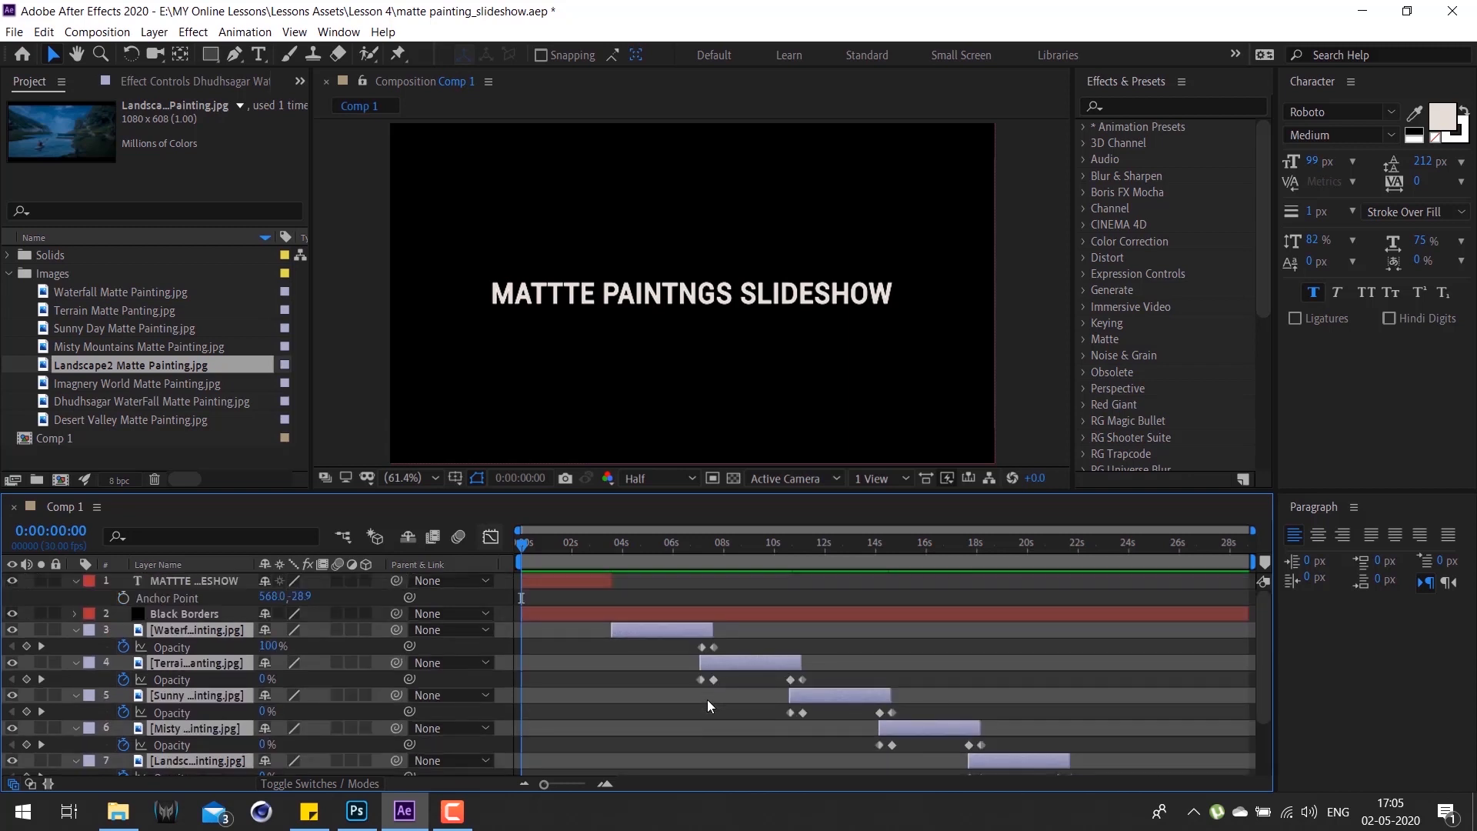
Step: Collapse the image layers' keyframed properties and hide the title layer's Anchor Point property
{"action": "key", "text": "u"}
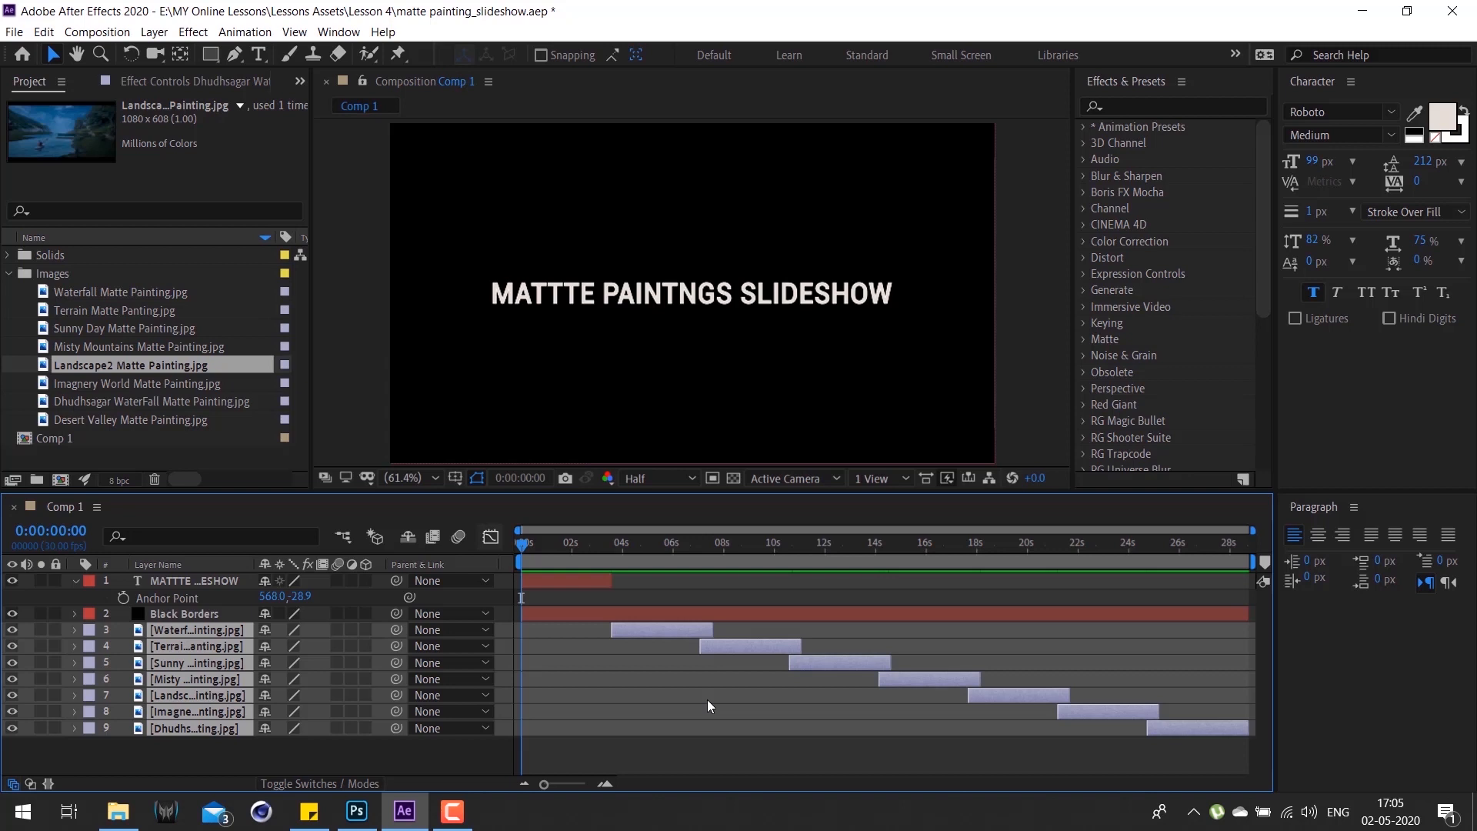
{"action": "key", "text": "F2"}
{"action": "left_click", "coordinate": [579, 583]}
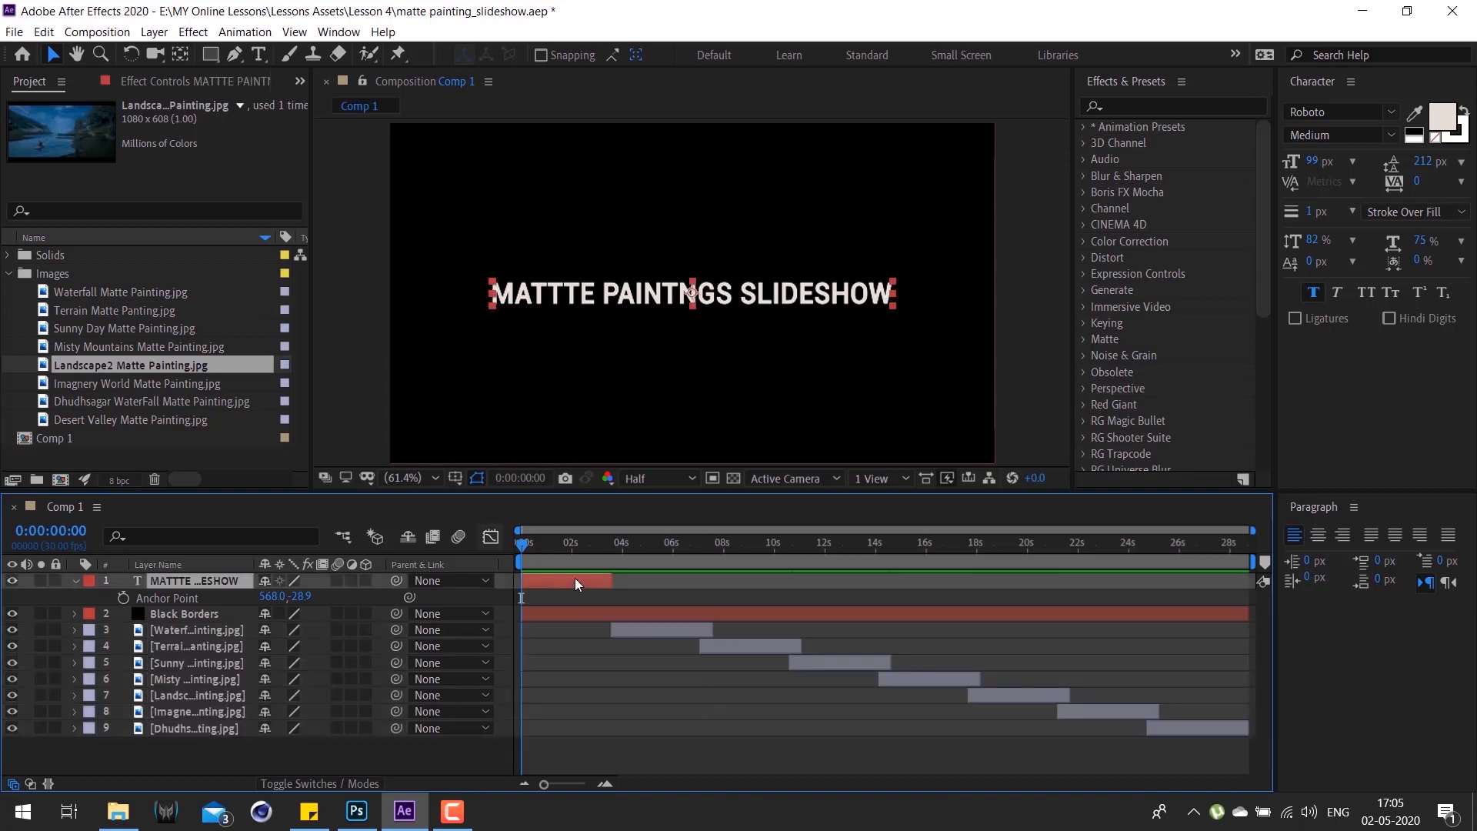
{"action": "key", "text": "u"}
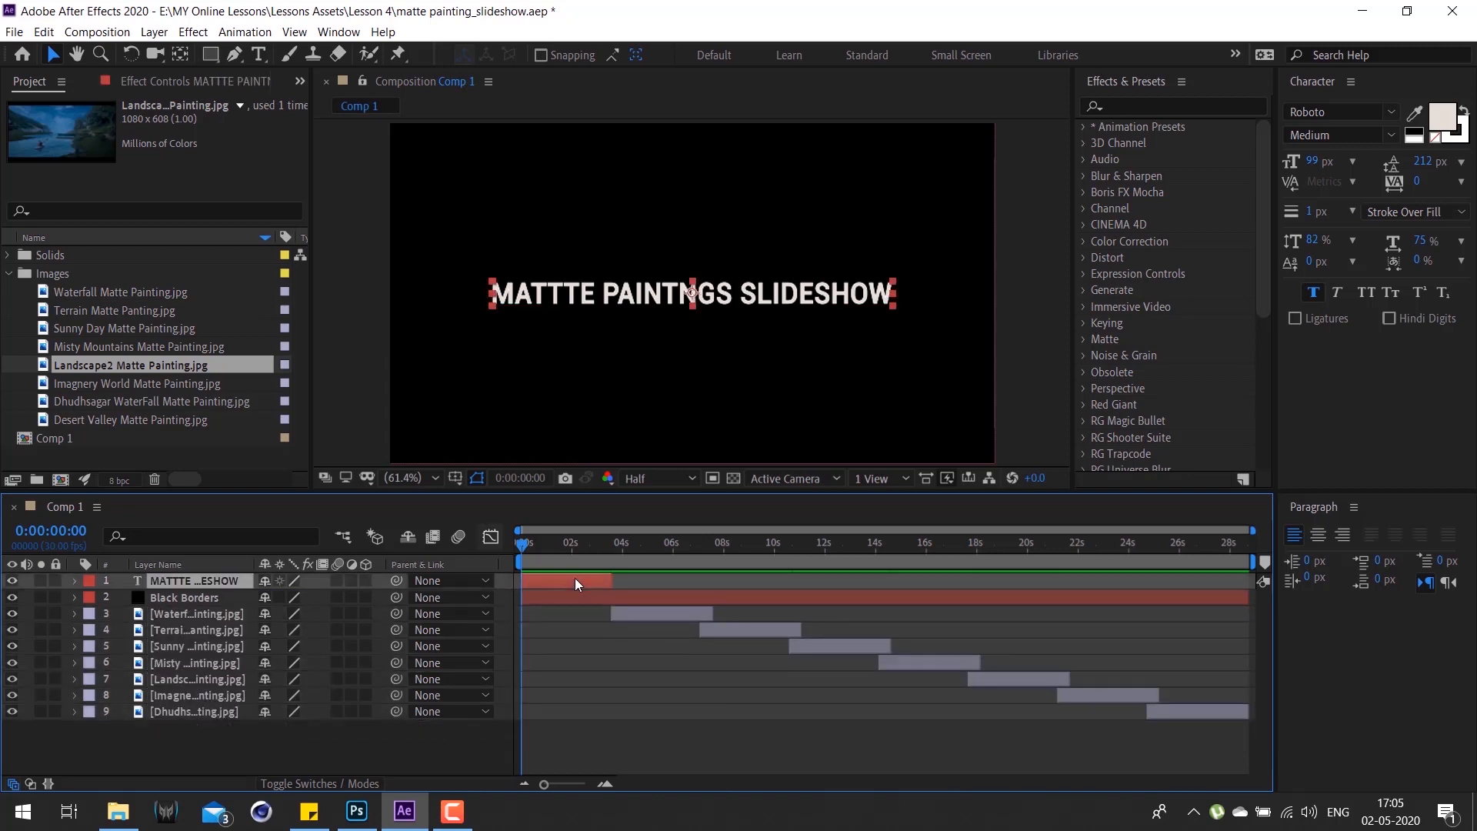
{"action": "left_click", "coordinate": [187, 706]}
{"action": "left_click", "coordinate": [200, 582], "text": "shift"}
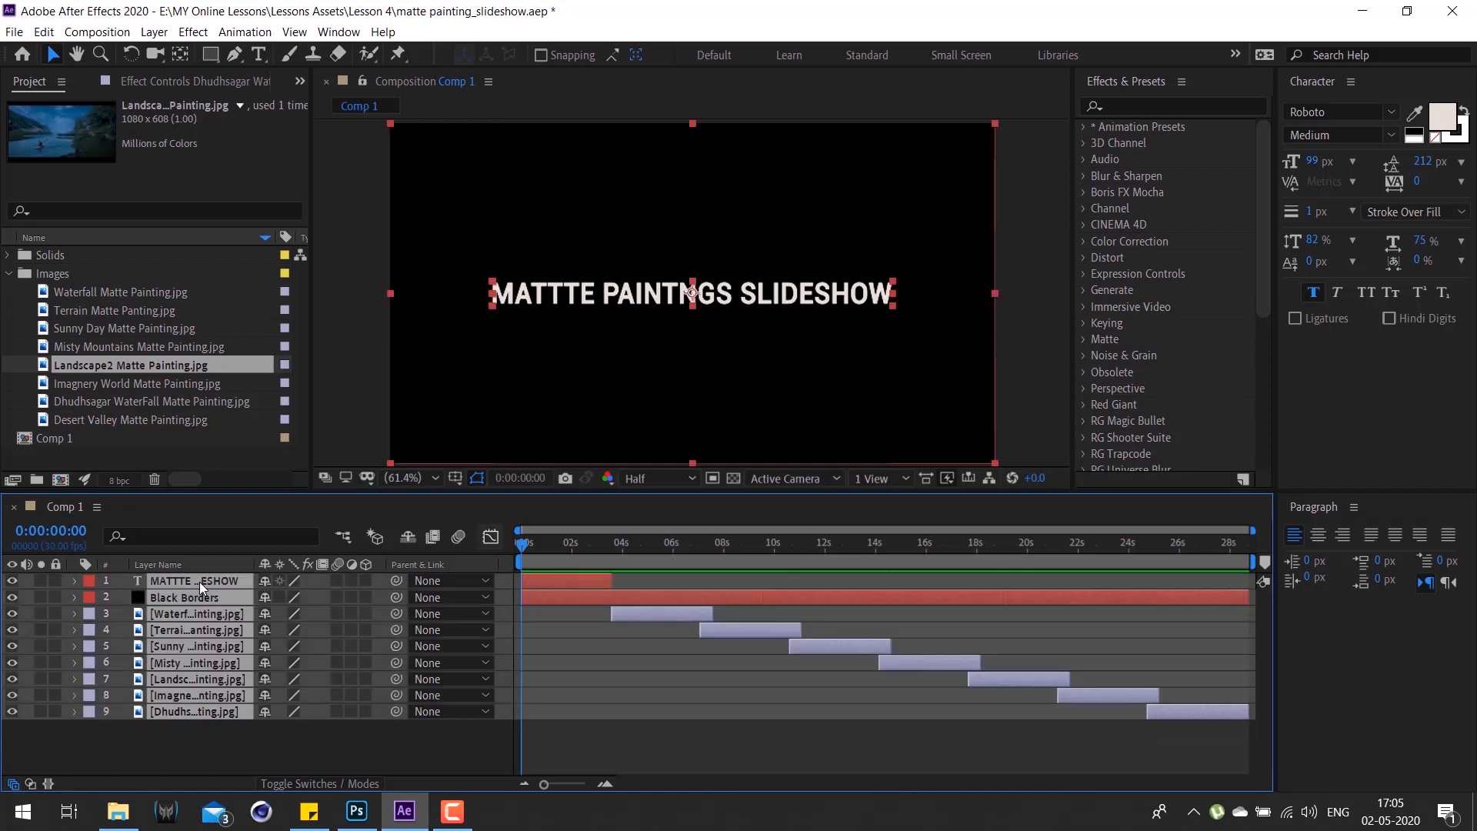
{"action": "right_click", "coordinate": [200, 582]}
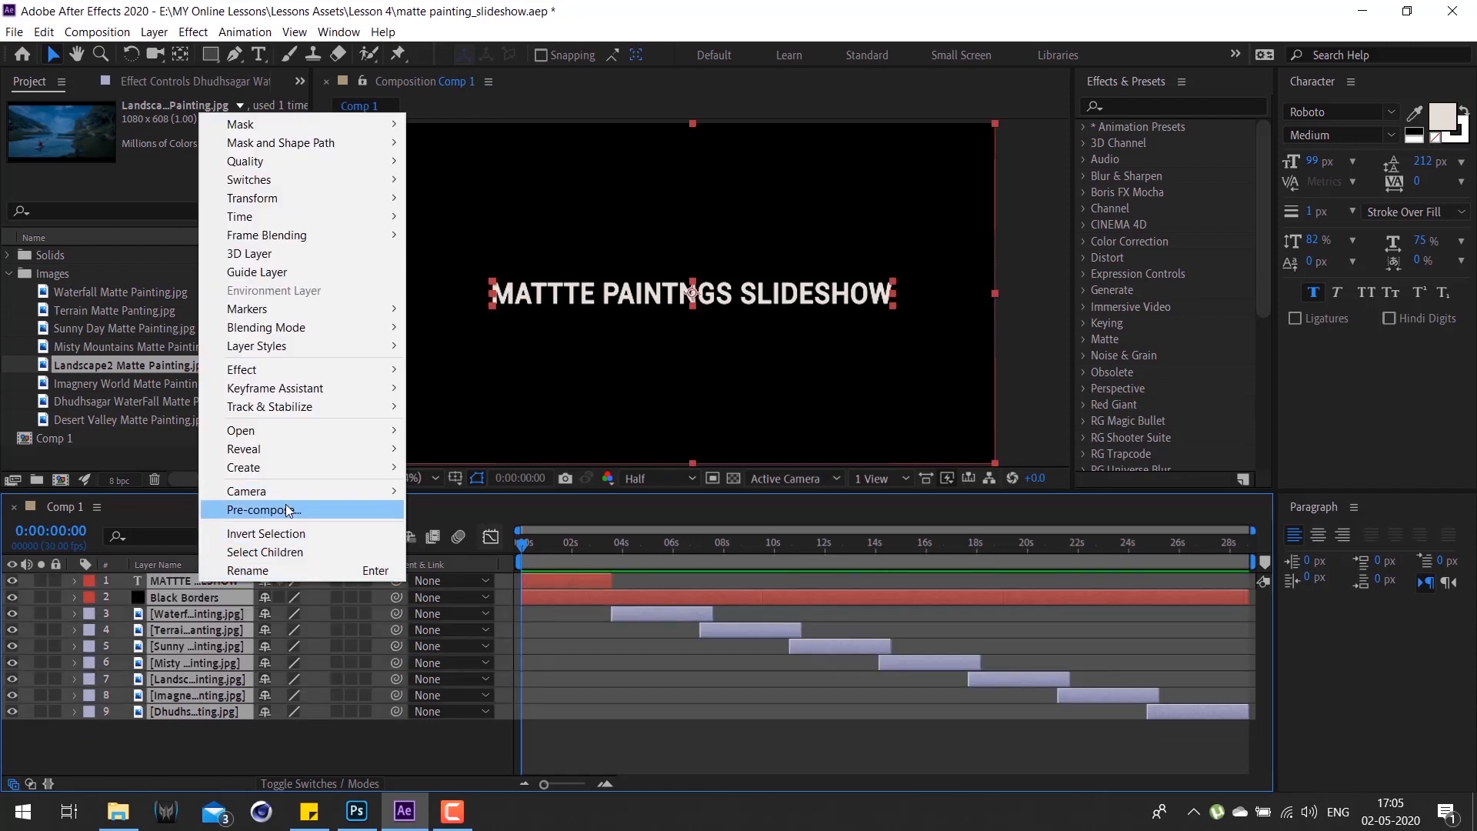
{"action": "left_click", "coordinate": [659, 646]}
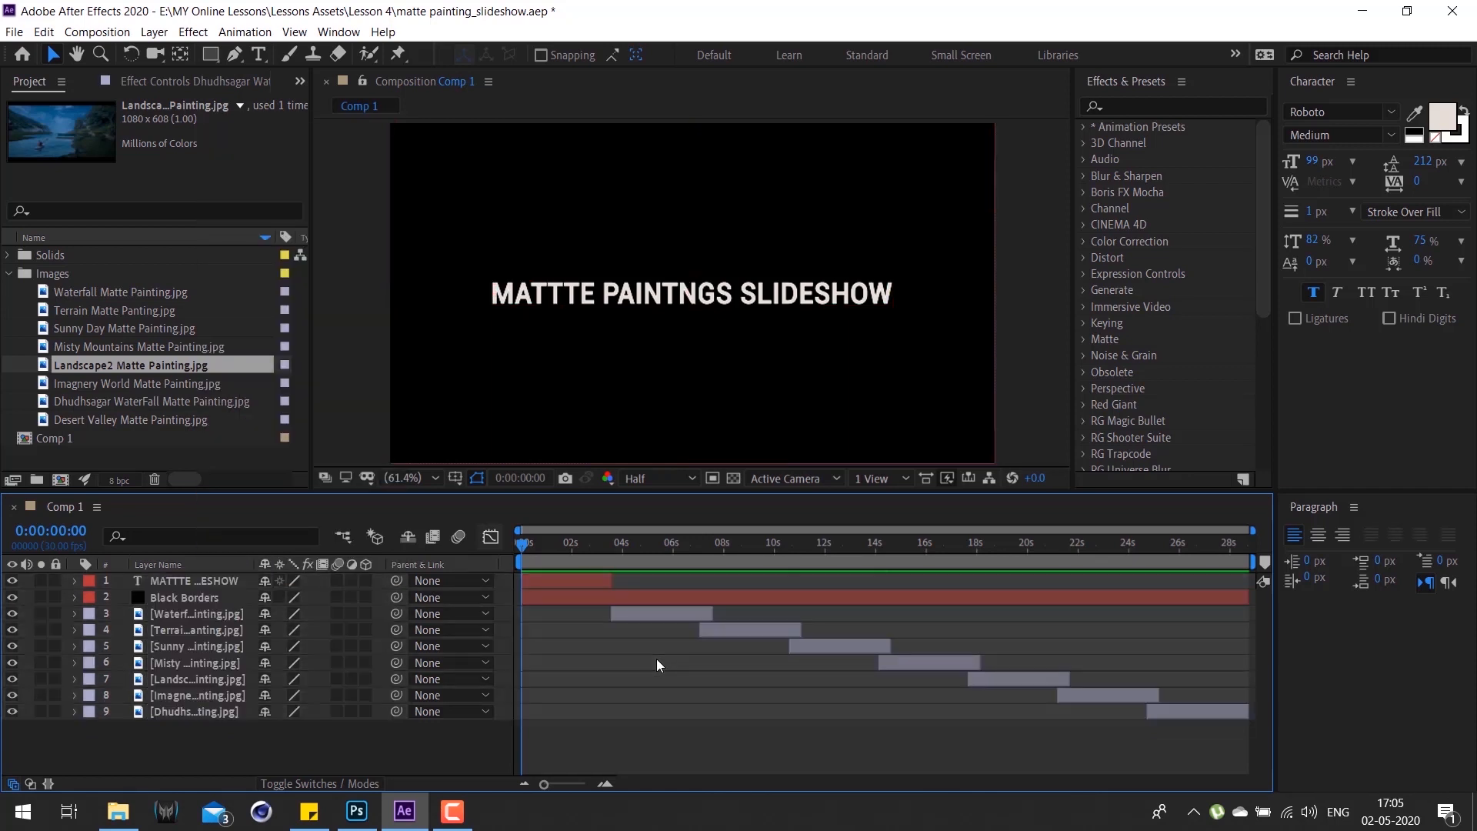
Step: Pre-compose all nine layers into a new composition named Slideshow, moving all attributes into it
{"action": "left_click", "coordinate": [188, 742]}
{"action": "key", "text": "ctrl+a"}
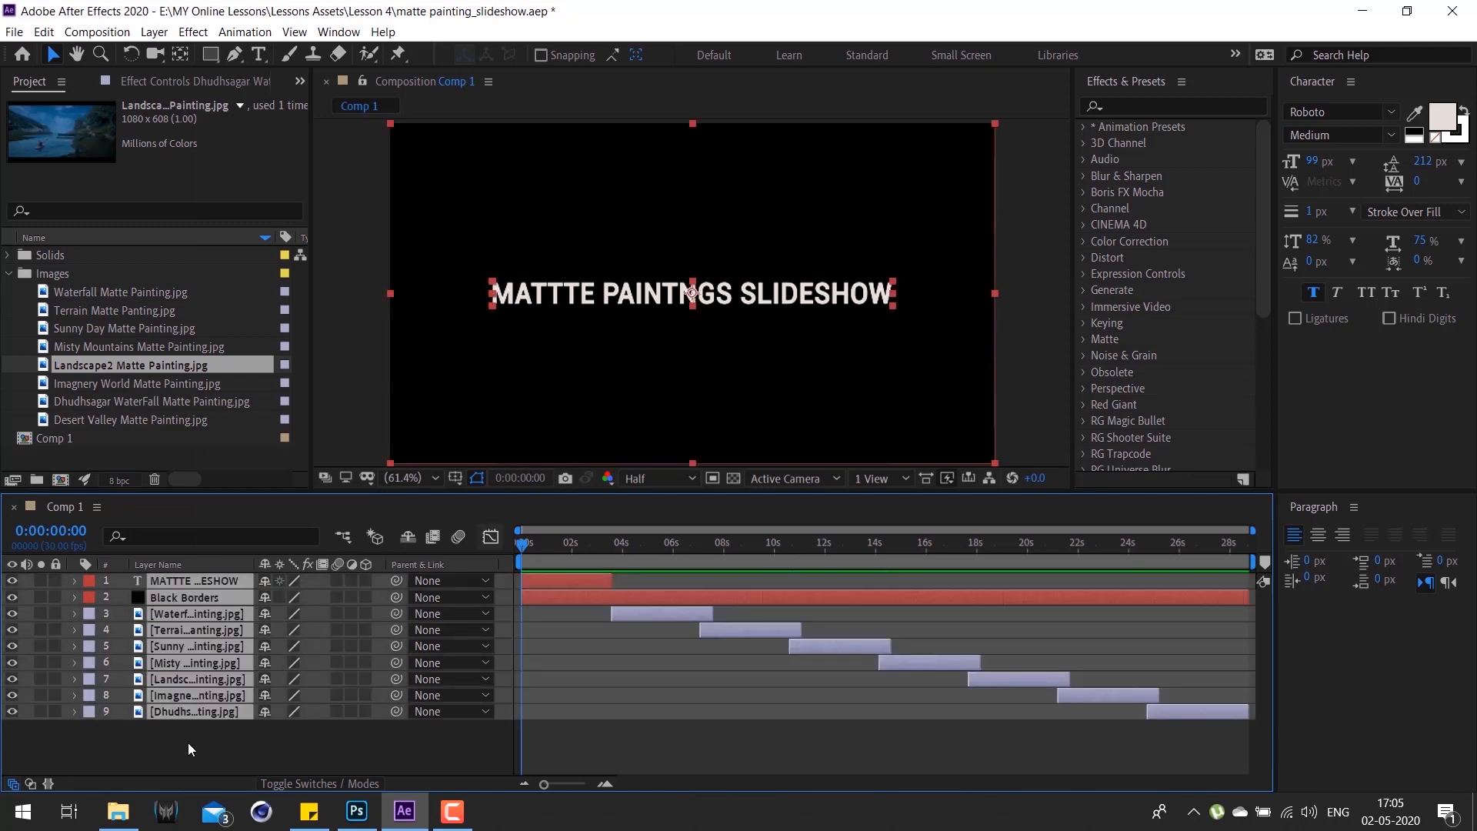
{"action": "key", "text": "ctrl+shift+c"}
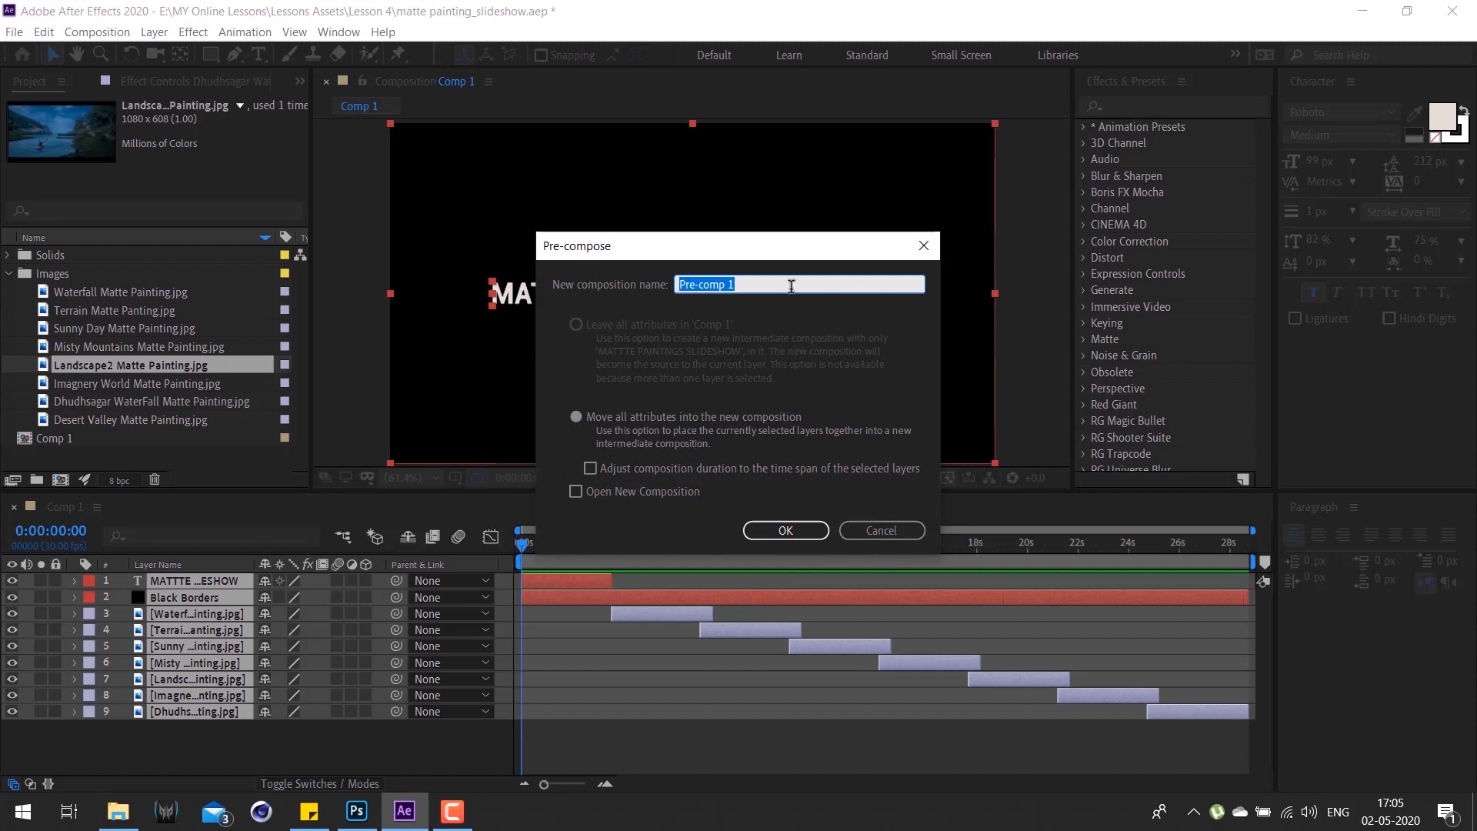
{"action": "key", "text": "Caps_Lock"}
{"action": "type", "text": "S"}
{"action": "key", "text": "Caps_Lock"}
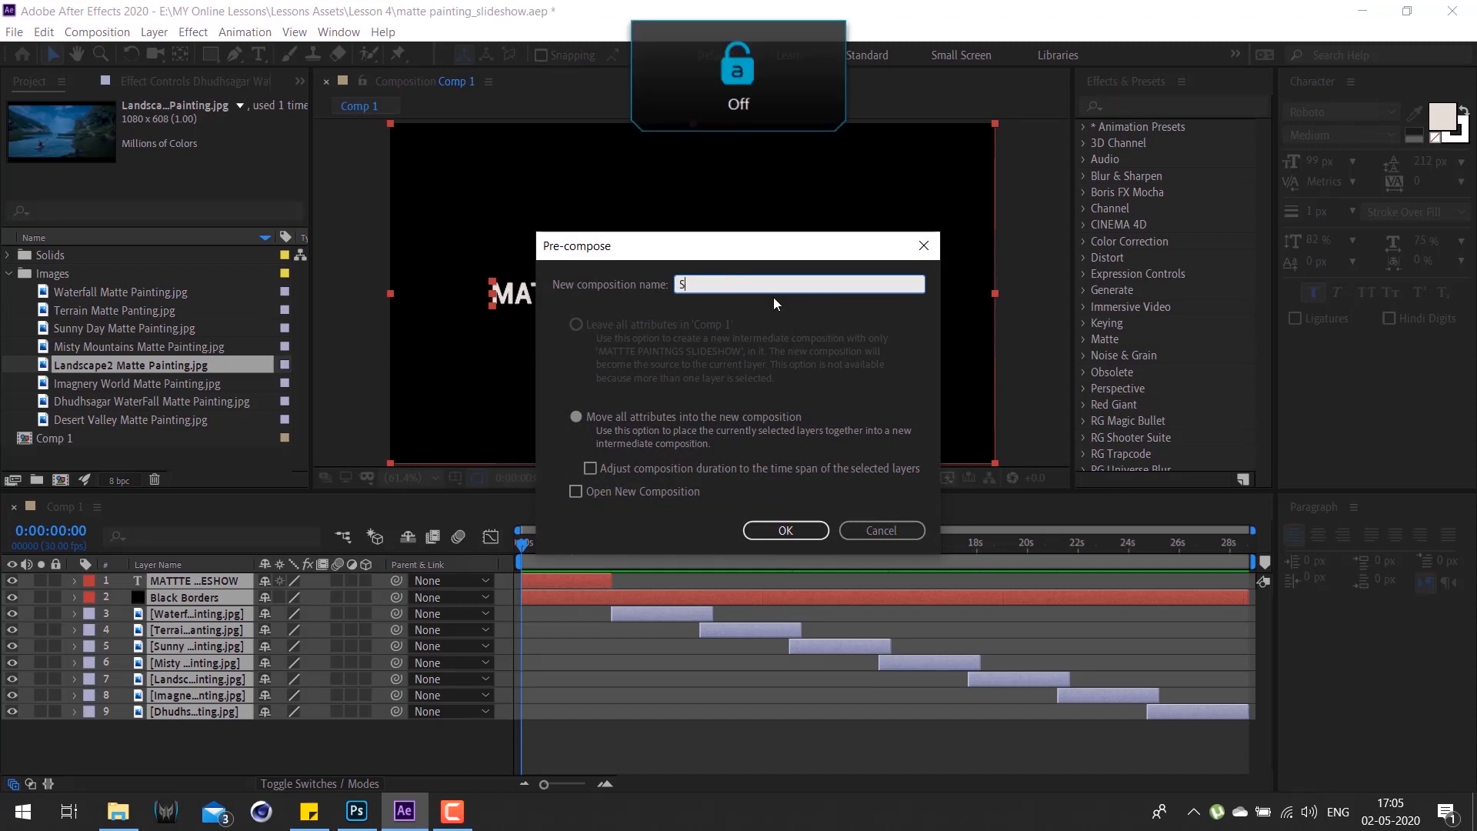
{"action": "type", "text": "lideshow"}
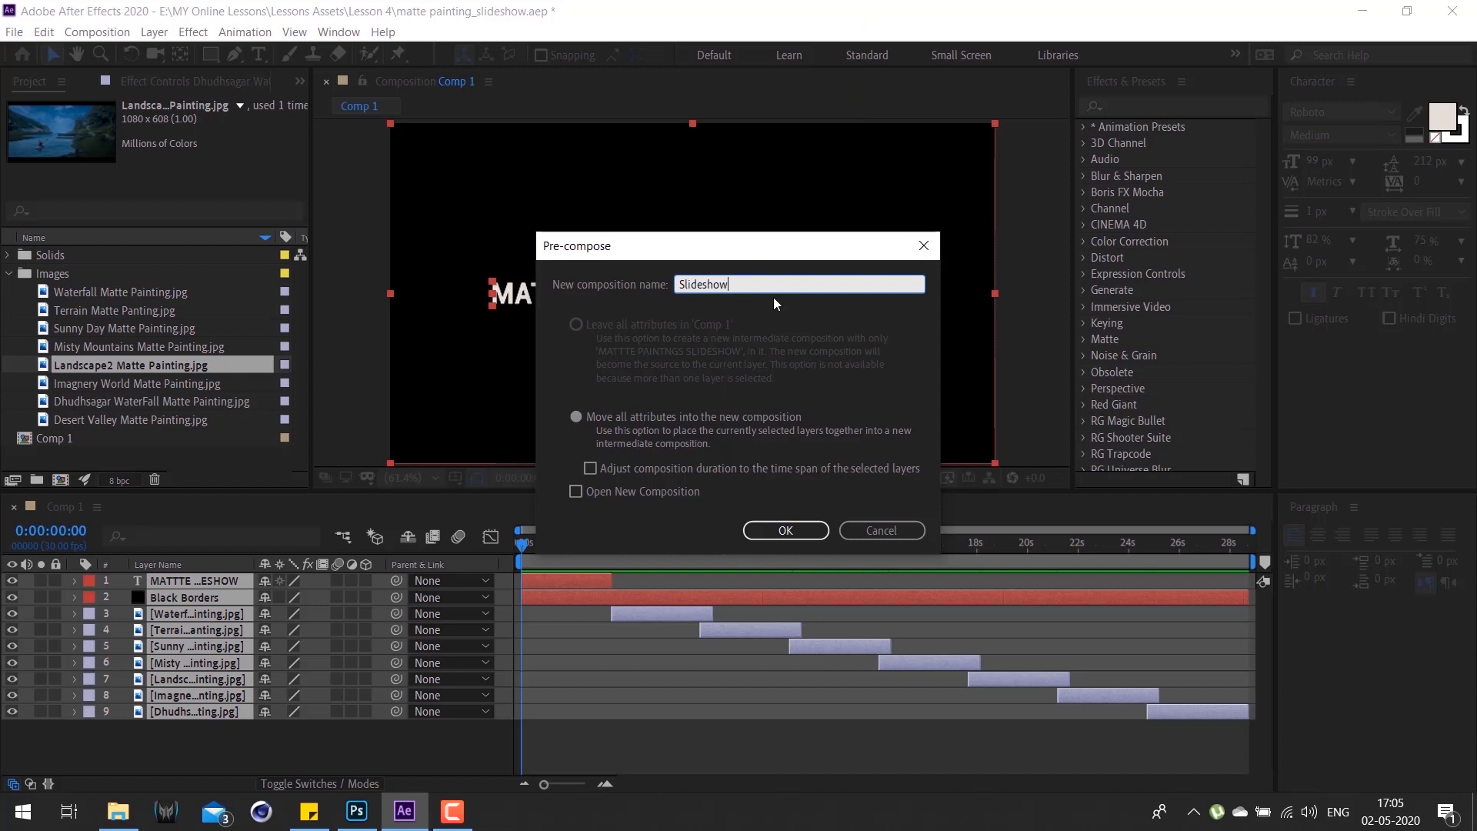
{"action": "key", "text": "Return"}
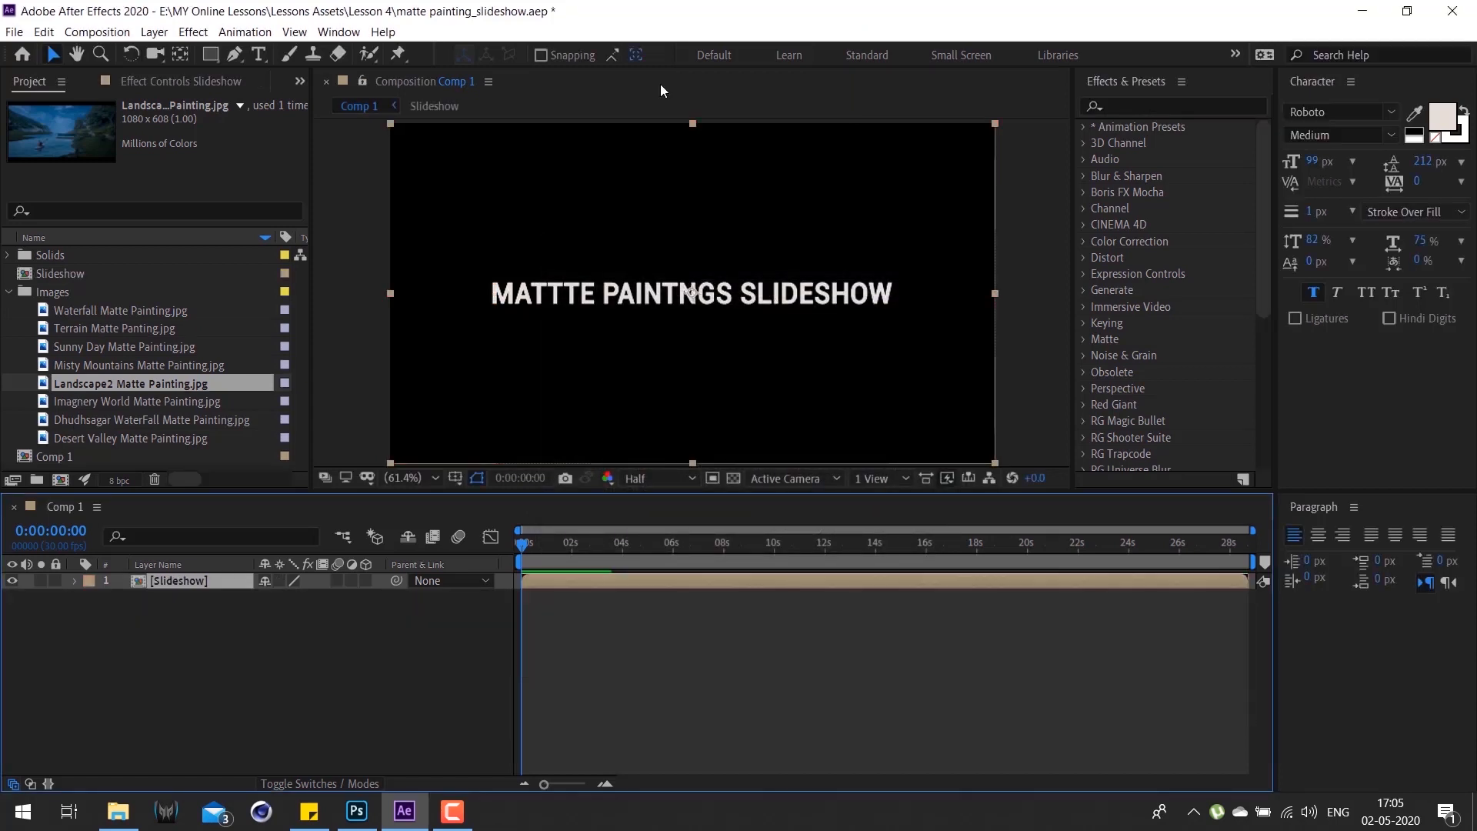
Step: Switch back and forth between Comp 1 and the nested Slideshow composition to examine its layers
{"action": "left_click", "coordinate": [416, 108]}
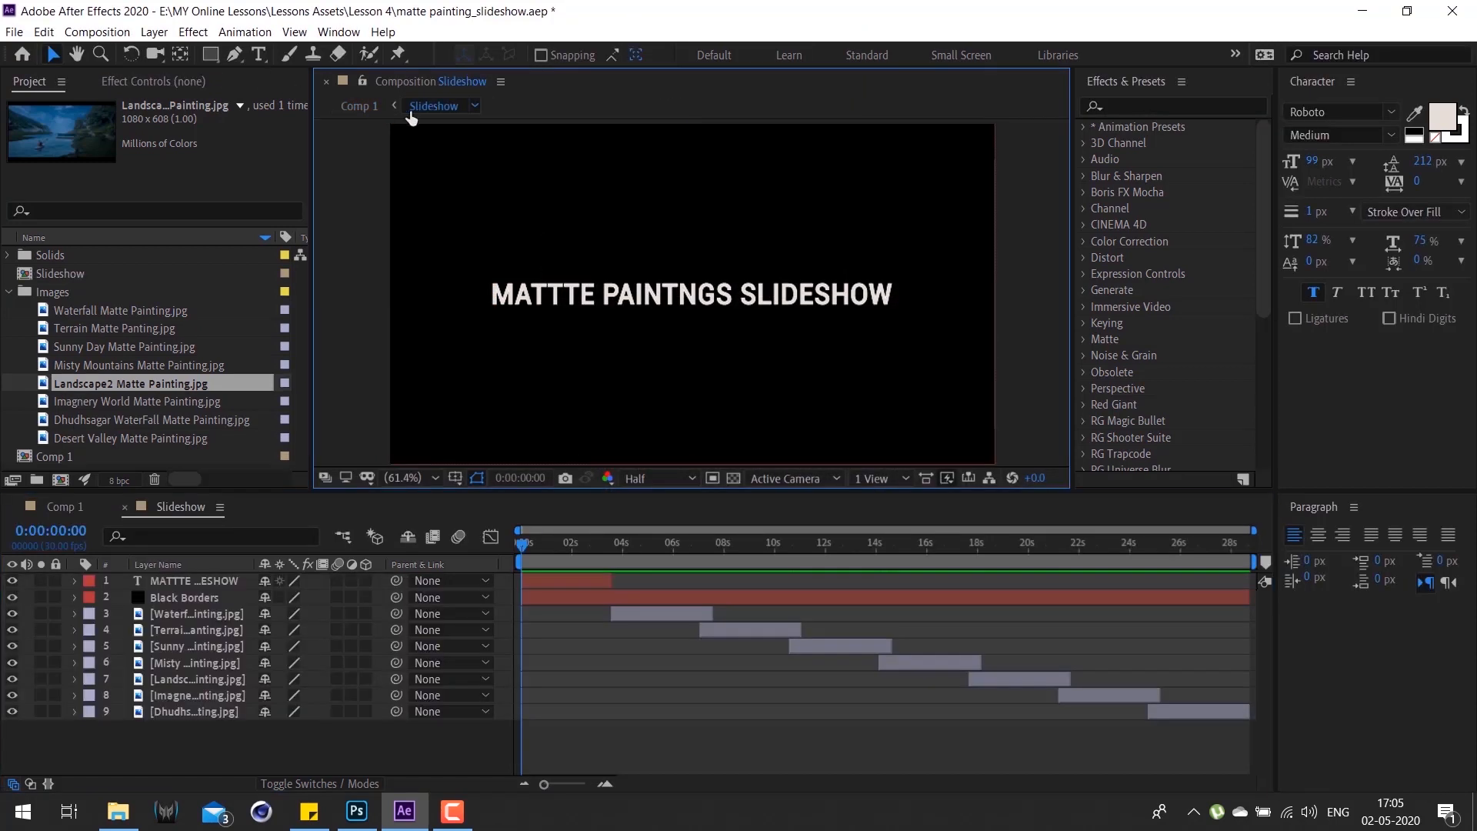
{"action": "left_click", "coordinate": [362, 108]}
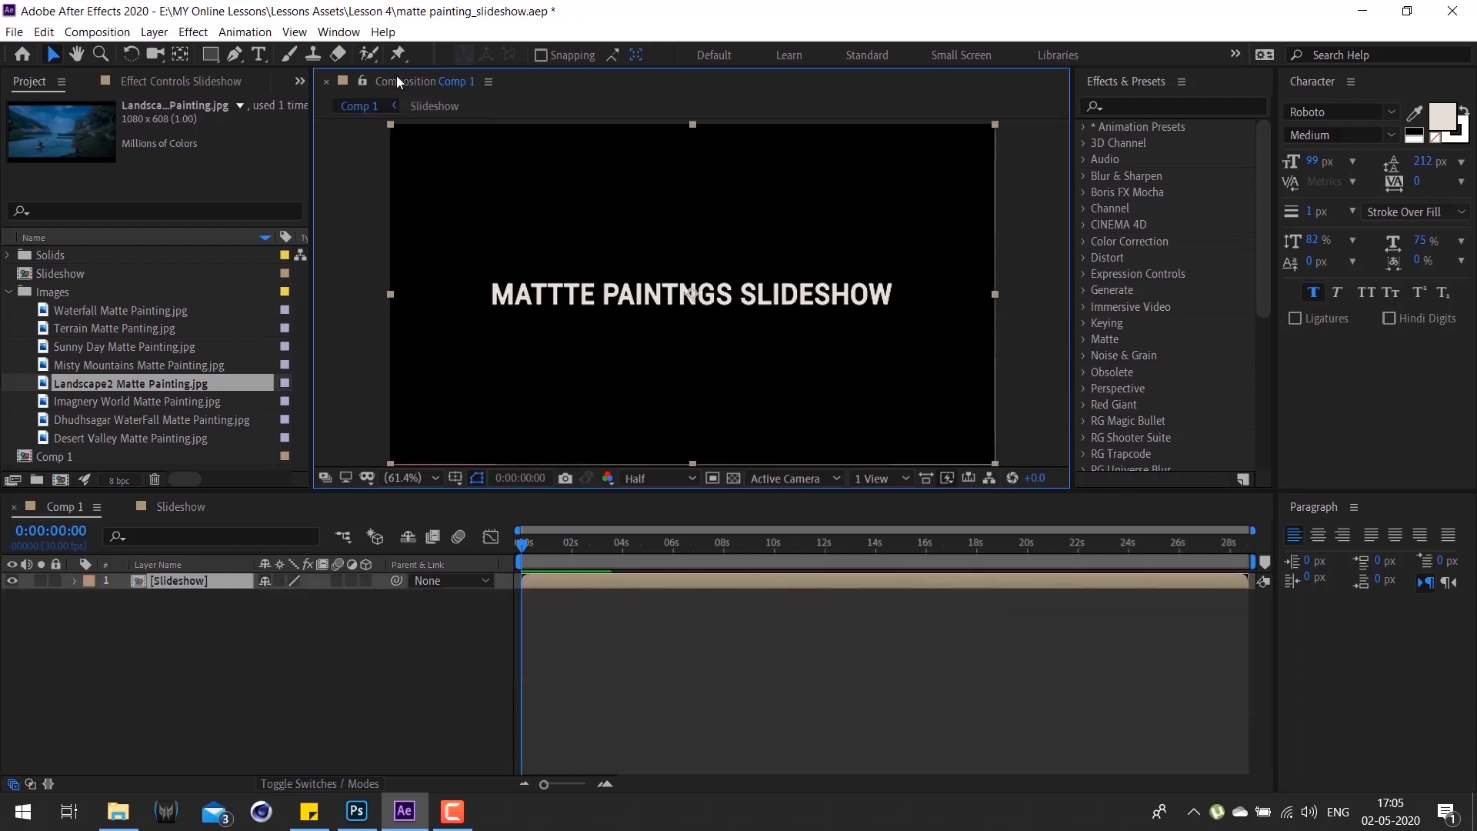
{"action": "left_click", "coordinate": [177, 580]}
{"action": "double_click", "coordinate": [177, 580]}
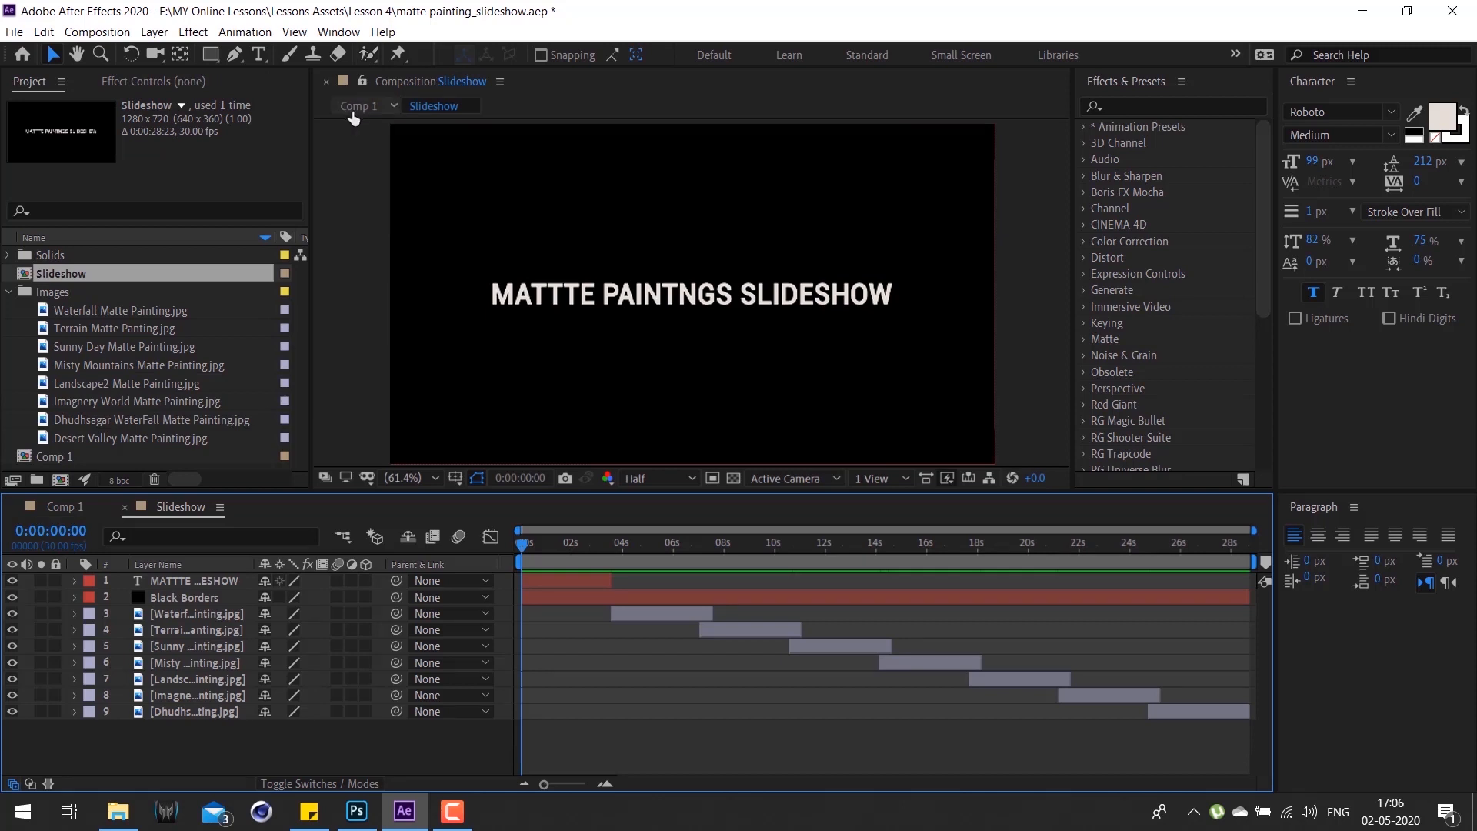
{"action": "left_click", "coordinate": [355, 108]}
Step: Open the Slideshow pre-composition from its layer, move the current time to 0:00:13:23, and return to Comp 1
{"action": "left_click", "coordinate": [178, 589]}
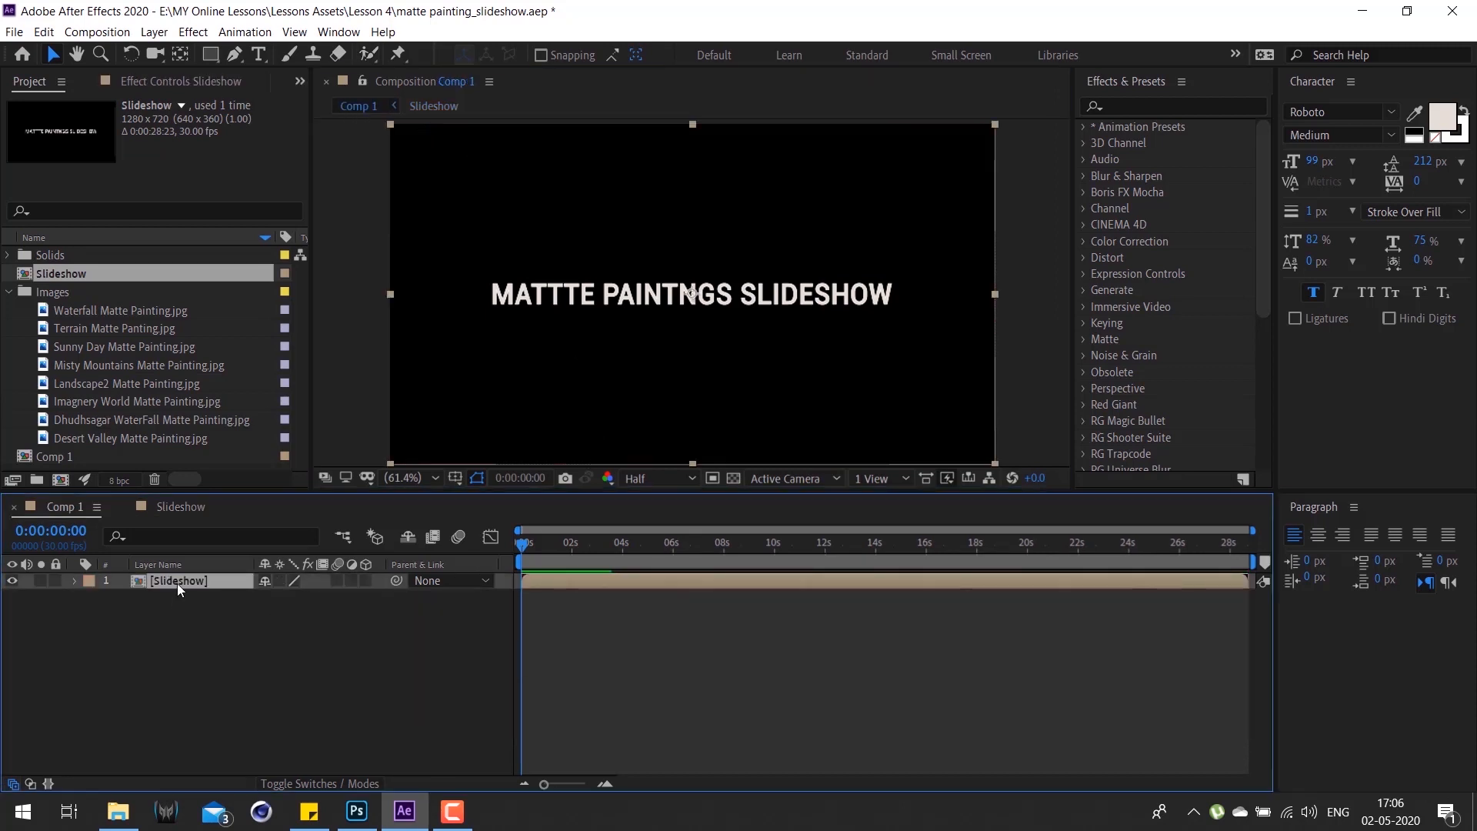
{"action": "double_click", "coordinate": [206, 588]}
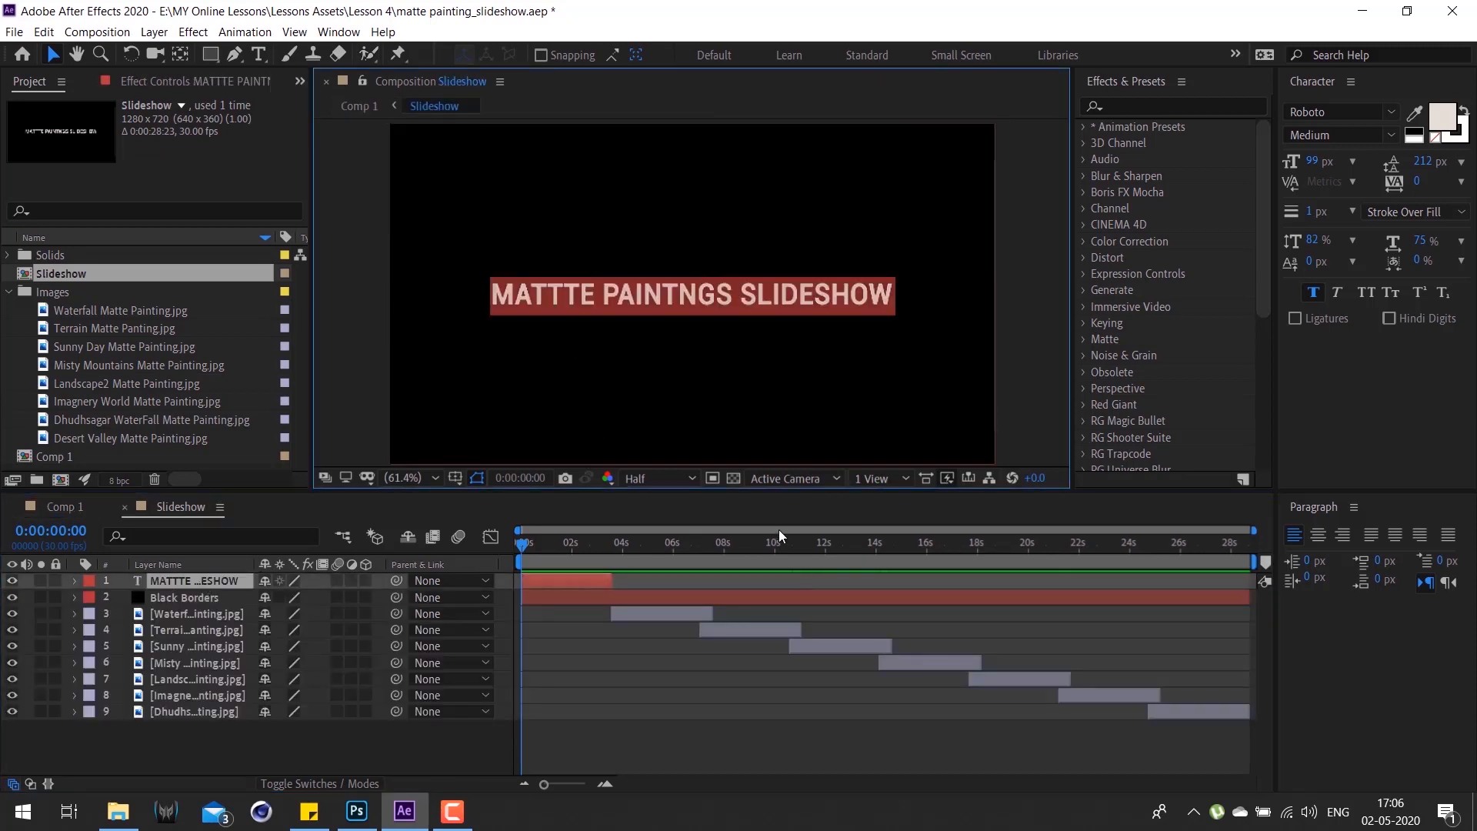
{"action": "left_click_drag", "start_coordinate": [779, 536], "coordinate": [871, 543]}
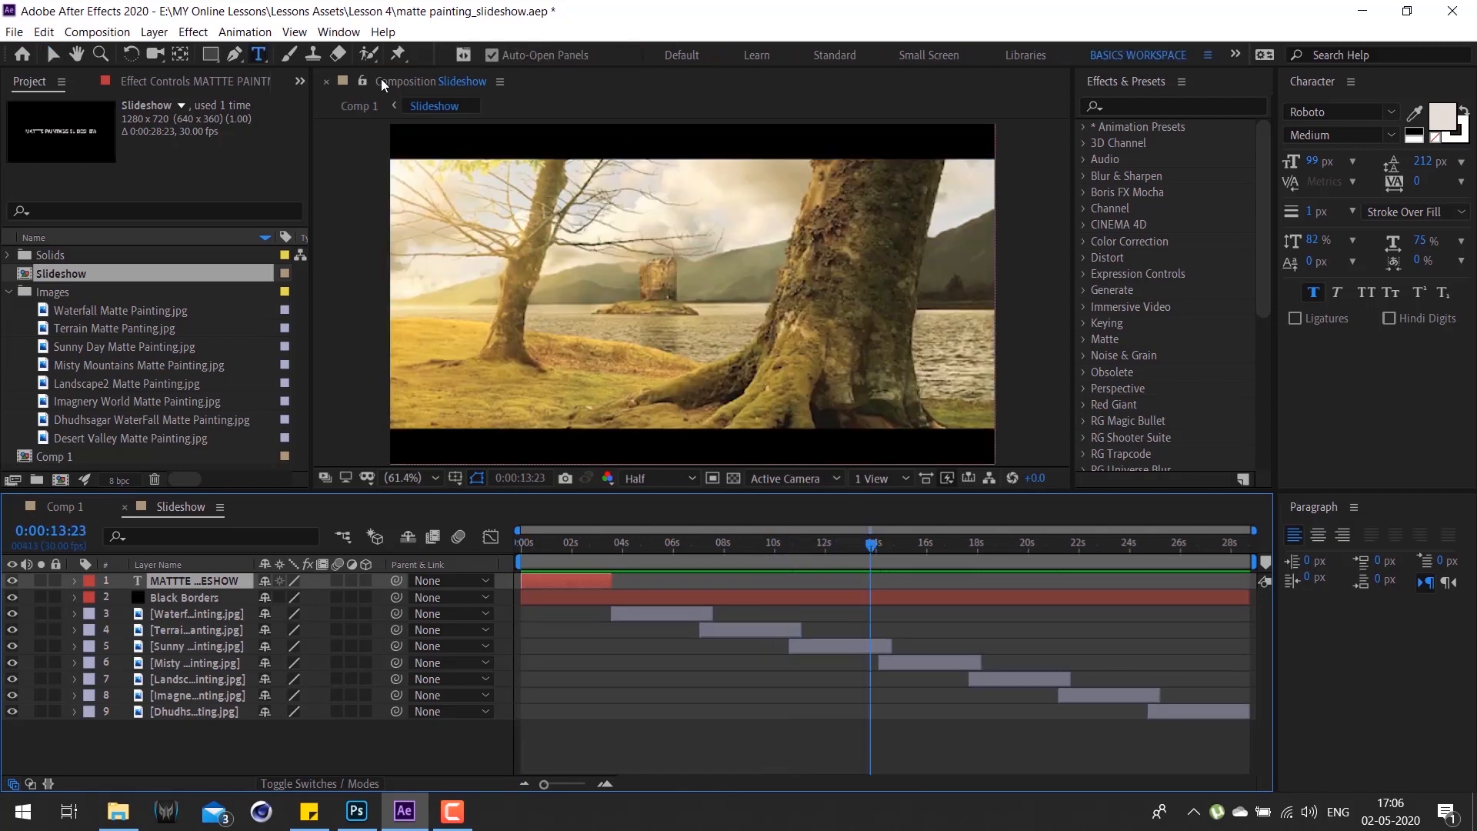
{"action": "left_click", "coordinate": [352, 107]}
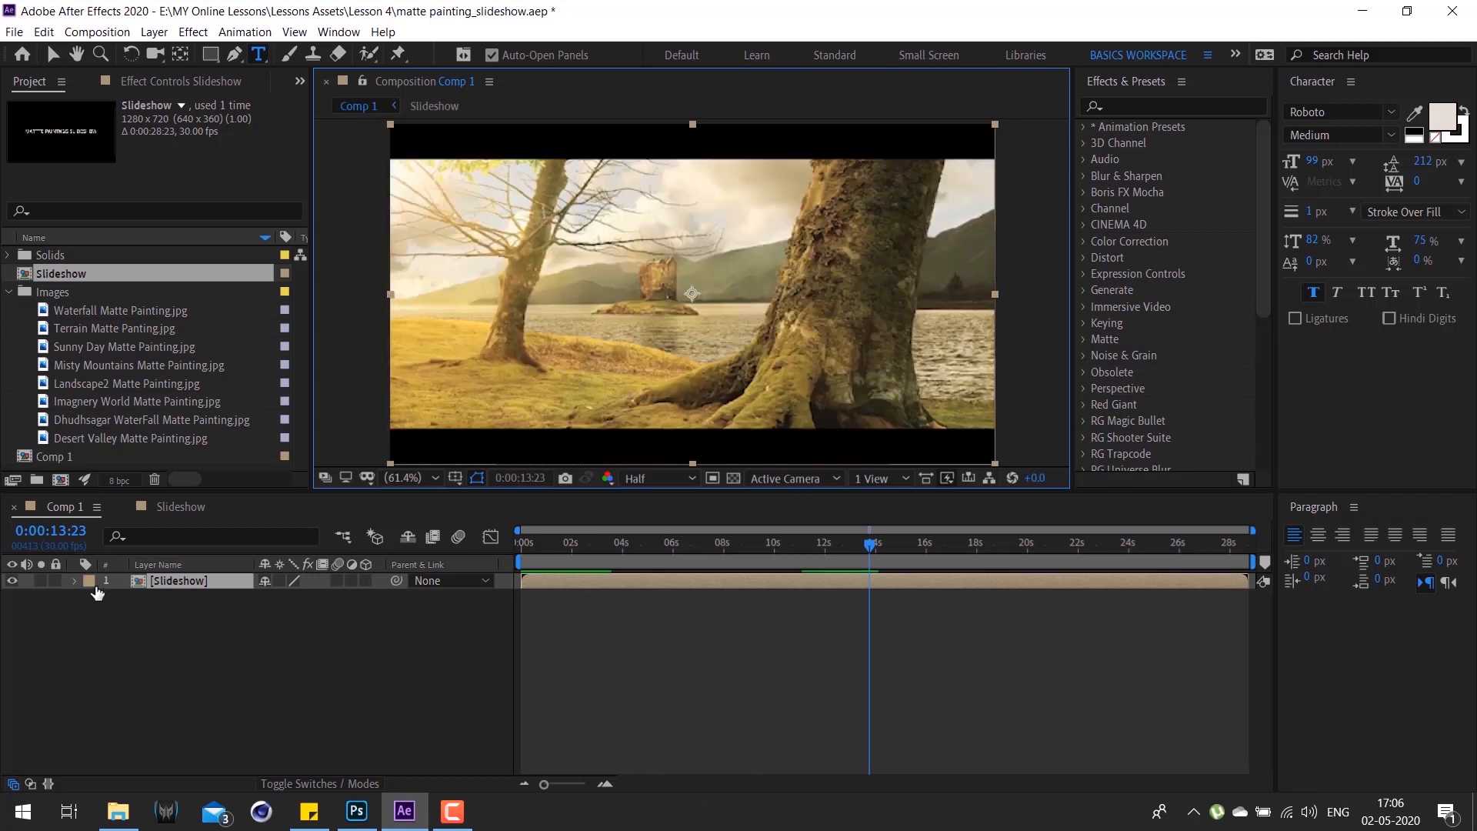
Step: Expand the Slideshow layer's transform properties, set its Scale to 111%, and scrub through the composition
{"action": "left_click", "coordinate": [74, 581]}
{"action": "left_click", "coordinate": [90, 599]}
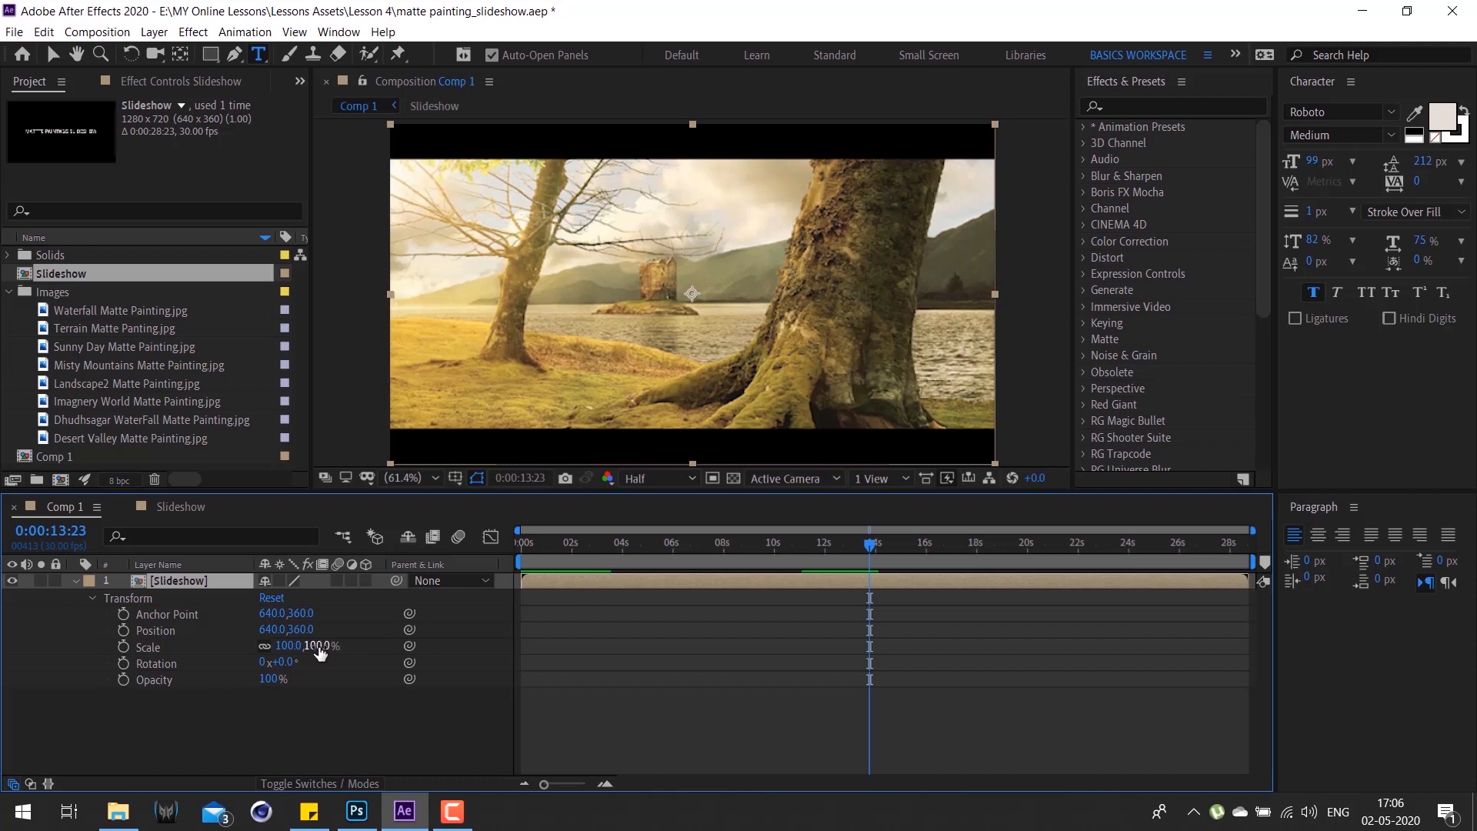
{"action": "mouse_move", "coordinate": [319, 647]}
{"action": "left_mouse_down"}
{"action": "mouse_move", "coordinate": [347, 647]}
{"action": "mouse_move", "coordinate": [332, 648]}
{"action": "left_mouse_up"}
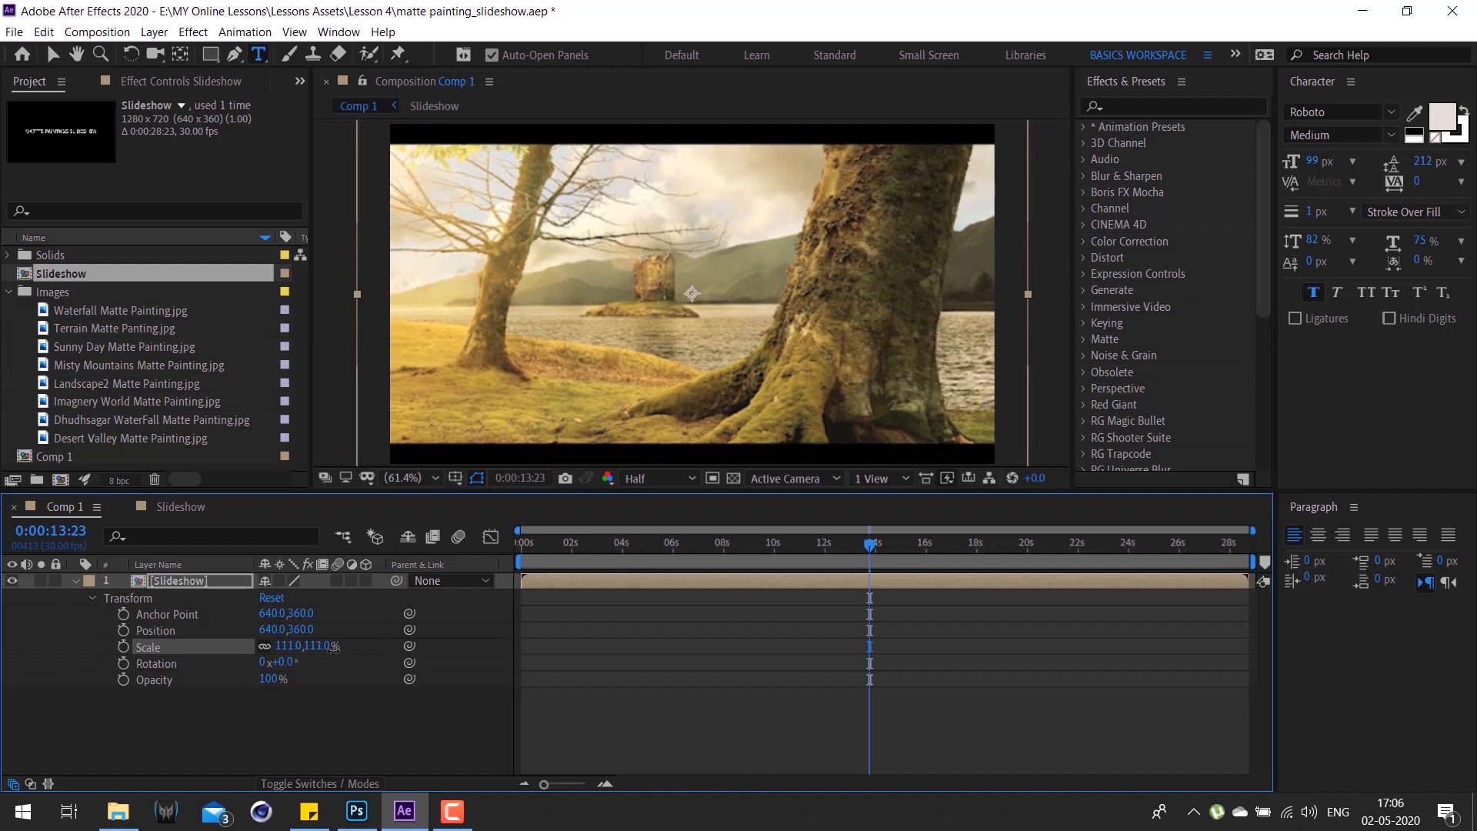
{"action": "left_click", "coordinate": [571, 552]}
{"action": "left_click_drag", "start_coordinate": [530, 559], "coordinate": [747, 548]}
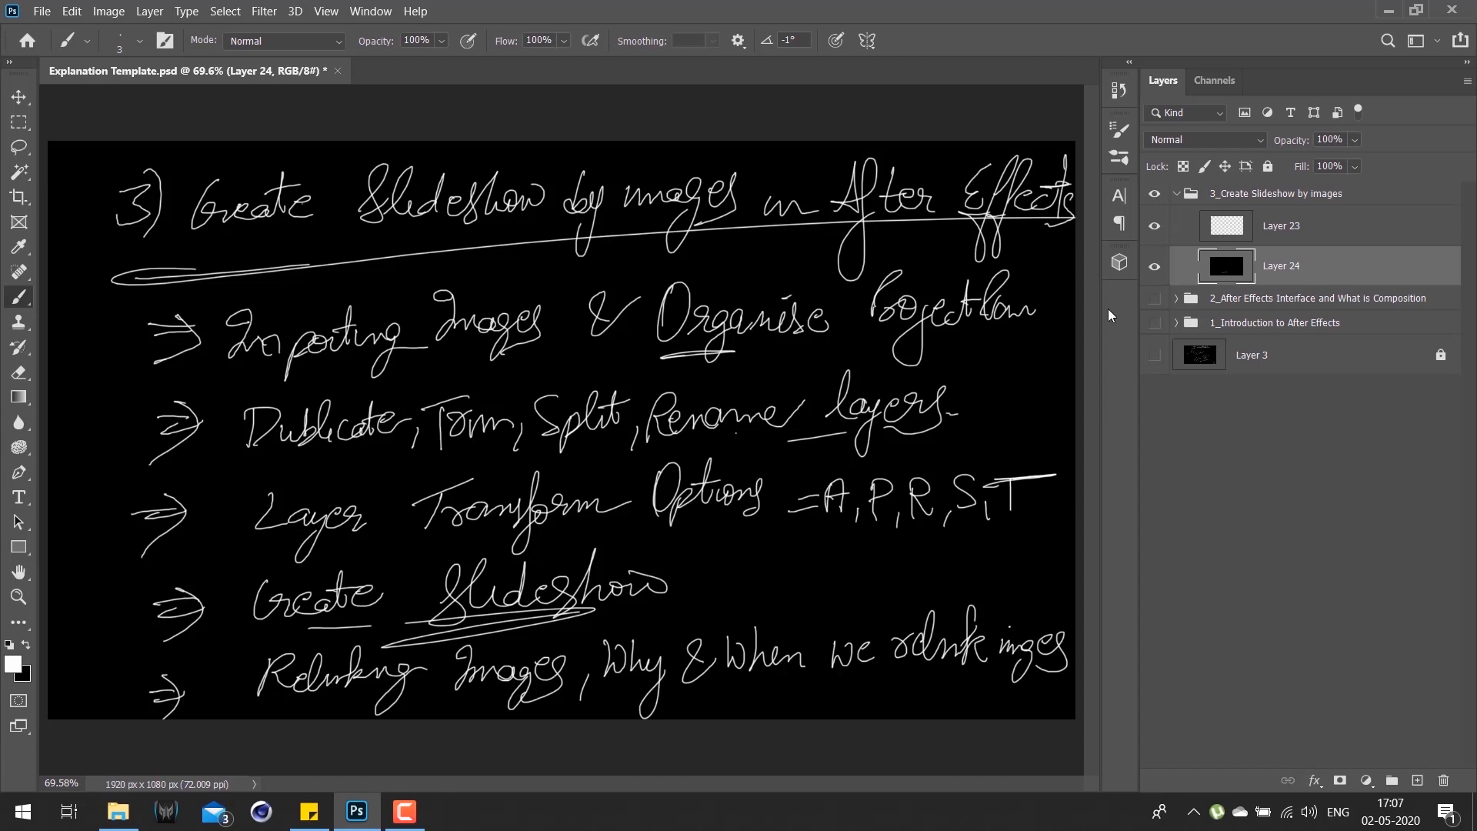
Step: In Photoshop, brush strike marks on Layer 23 over the first word of each of the five lesson topics
{"action": "left_click", "coordinate": [1281, 226]}
{"action": "left_click_drag", "start_coordinate": [201, 377], "coordinate": [311, 309]}
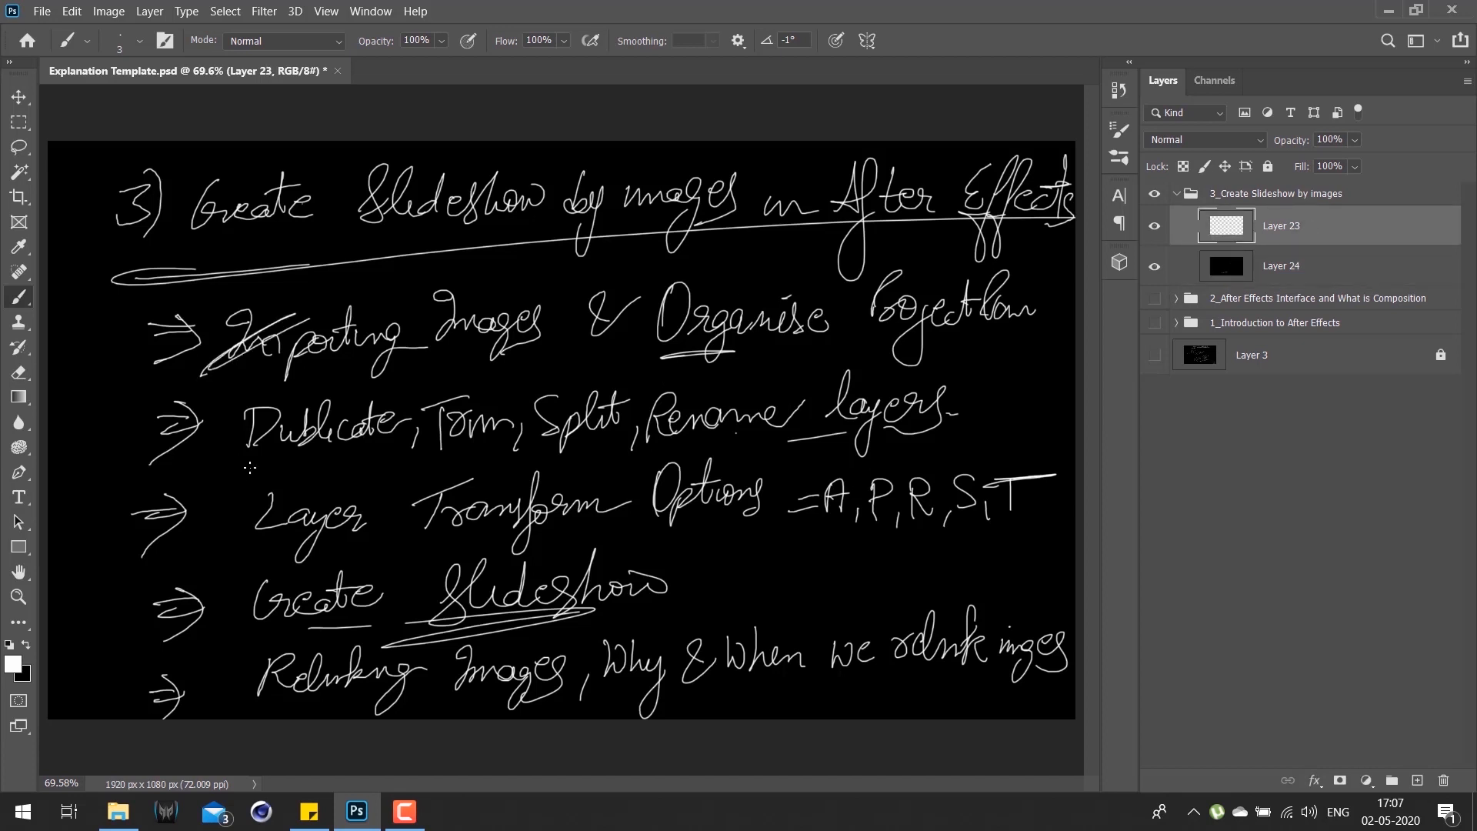
{"action": "left_click_drag", "start_coordinate": [203, 465], "coordinate": [300, 416]}
{"action": "mouse_move", "coordinate": [202, 561]}
{"action": "left_mouse_down"}
{"action": "mouse_move", "coordinate": [303, 501]}
{"action": "mouse_move", "coordinate": [263, 524]}
{"action": "left_mouse_up"}
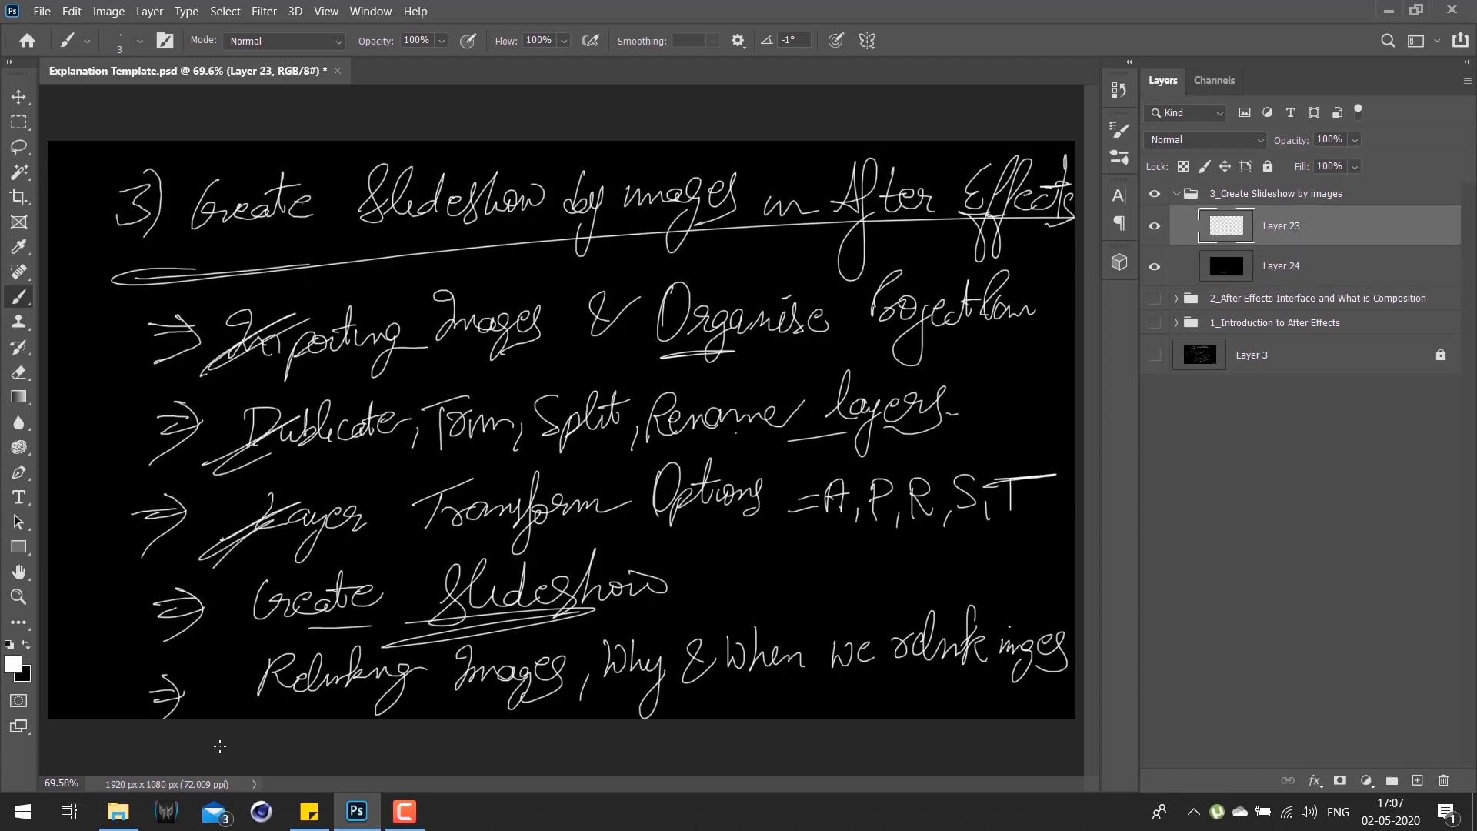
{"action": "left_click_drag", "start_coordinate": [228, 629], "coordinate": [277, 581]}
{"action": "left_click_drag", "start_coordinate": [305, 658], "coordinate": [207, 704]}
{"action": "left_click_drag", "start_coordinate": [215, 702], "coordinate": [272, 664]}
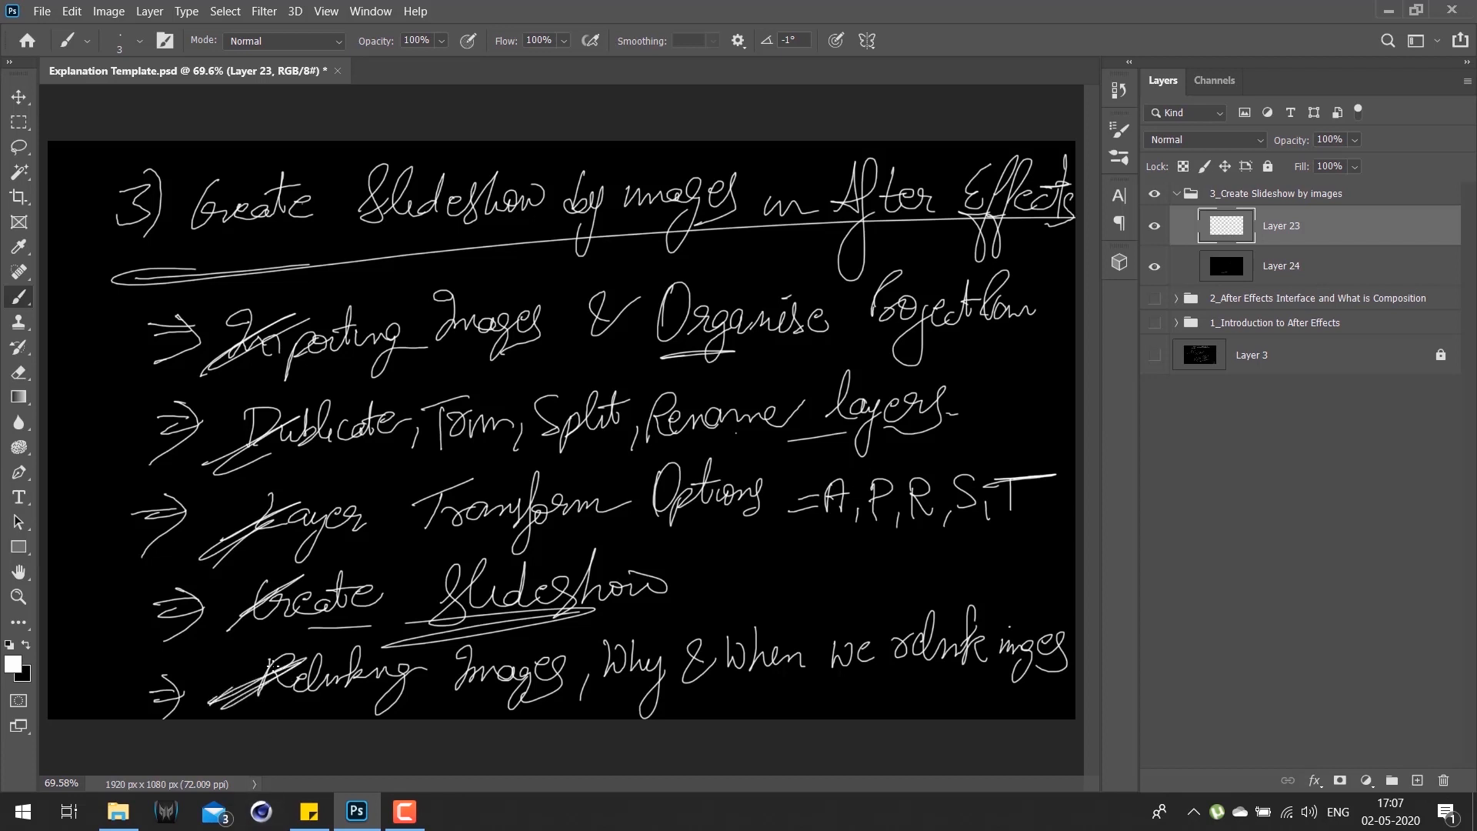